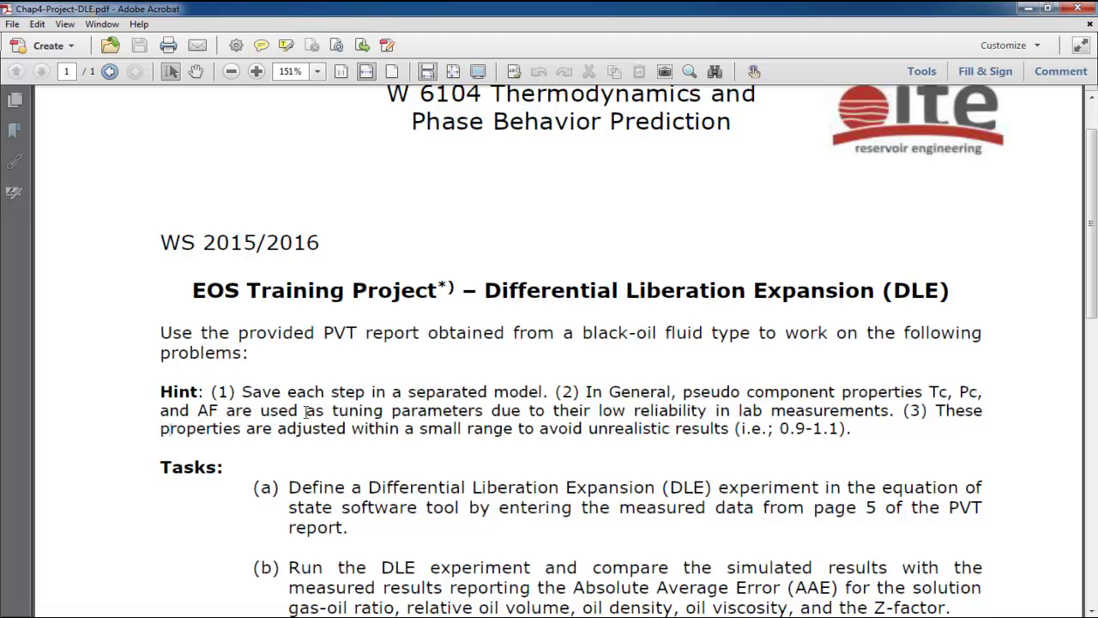
Open the model 2_CCE_Project.pvi from the Projects Files in PVTP folder inside PVT-Projects
scroll(306, 411, "down", 8)
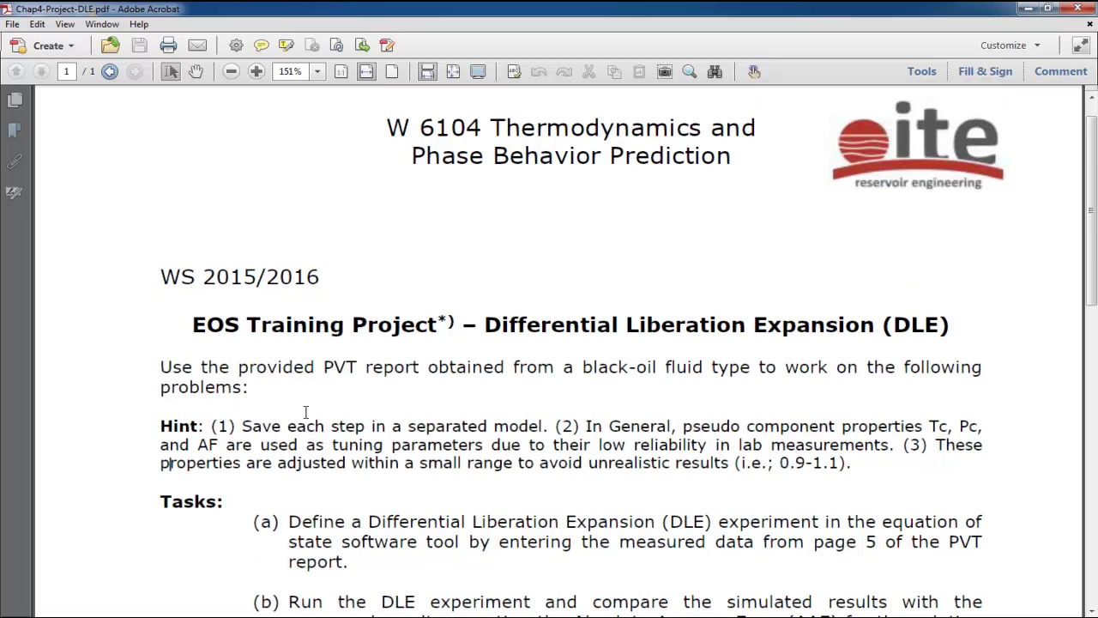
scroll(397, 420, "down", 1)
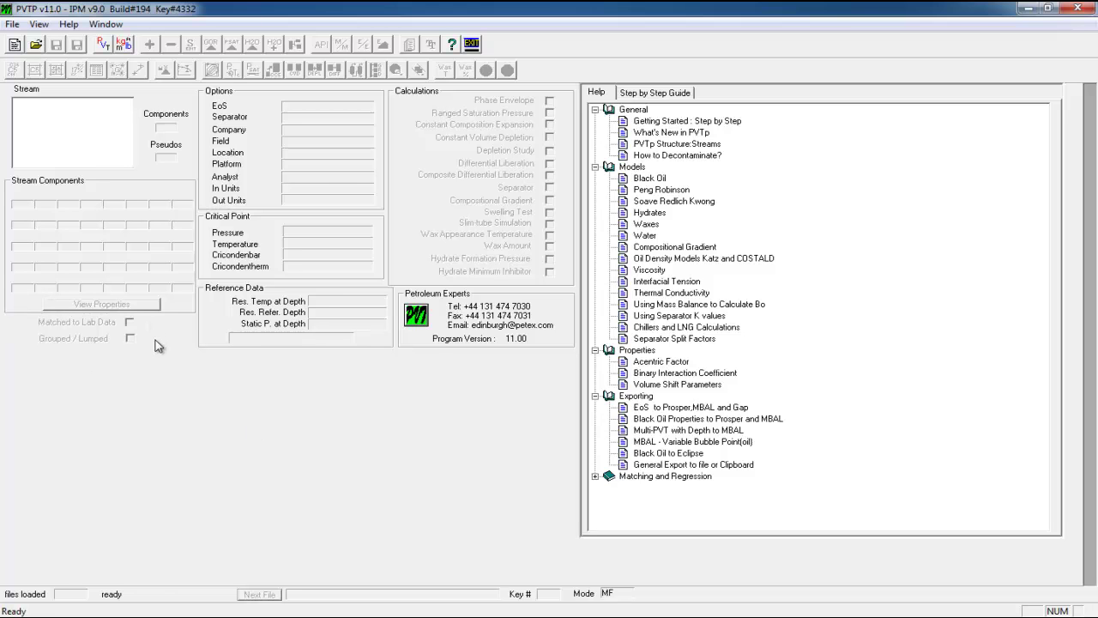
key("alt+Tab")
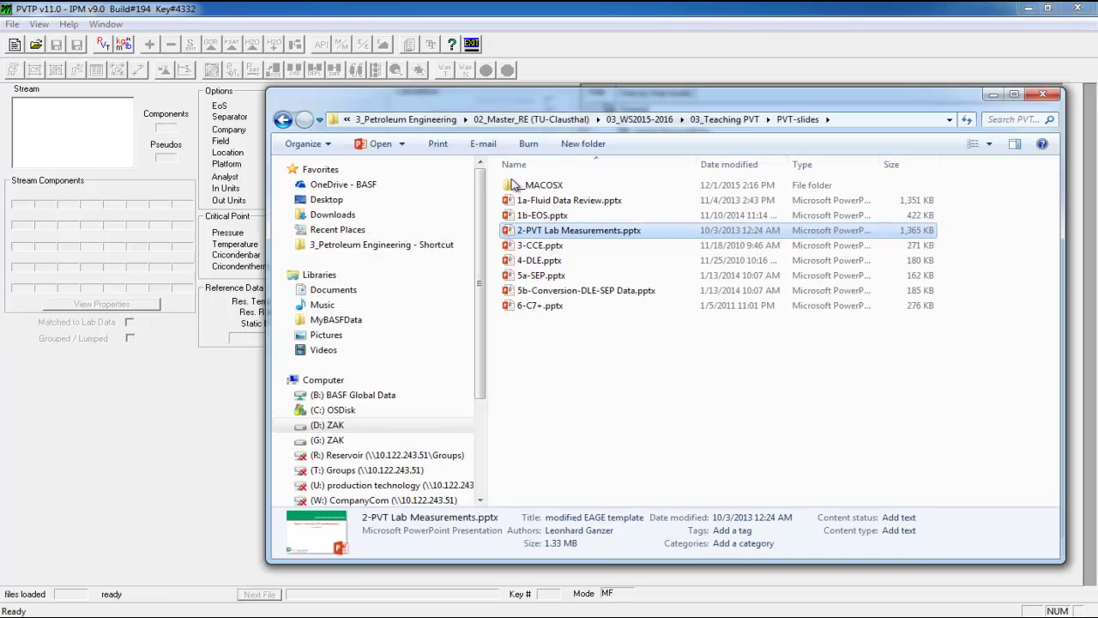
key("BackSpace")
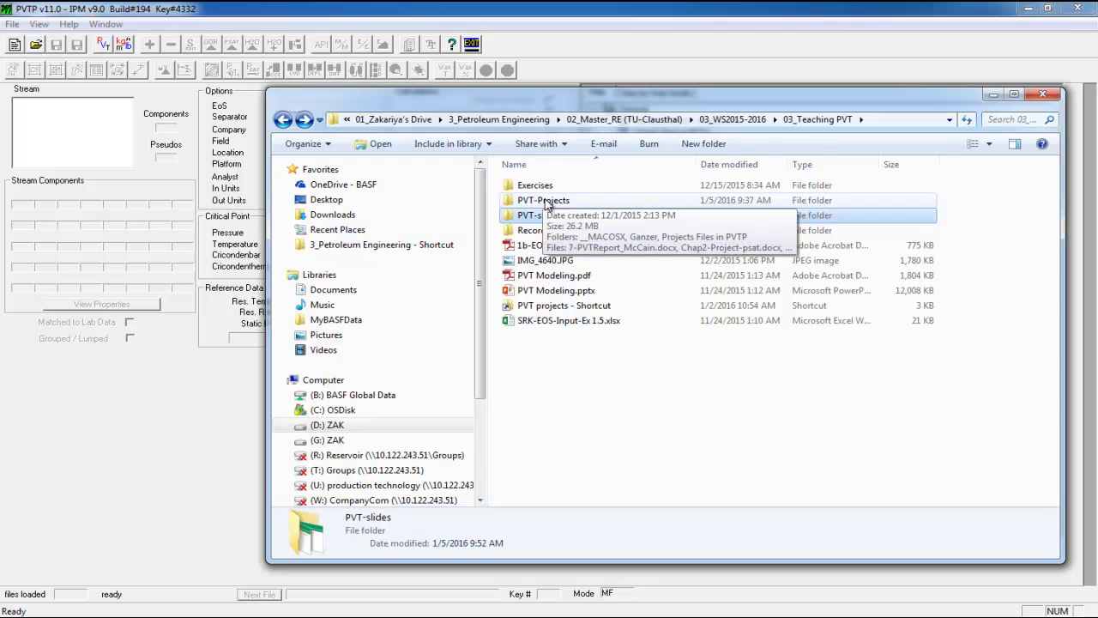
double_click(543, 201)
key("BackSpace")
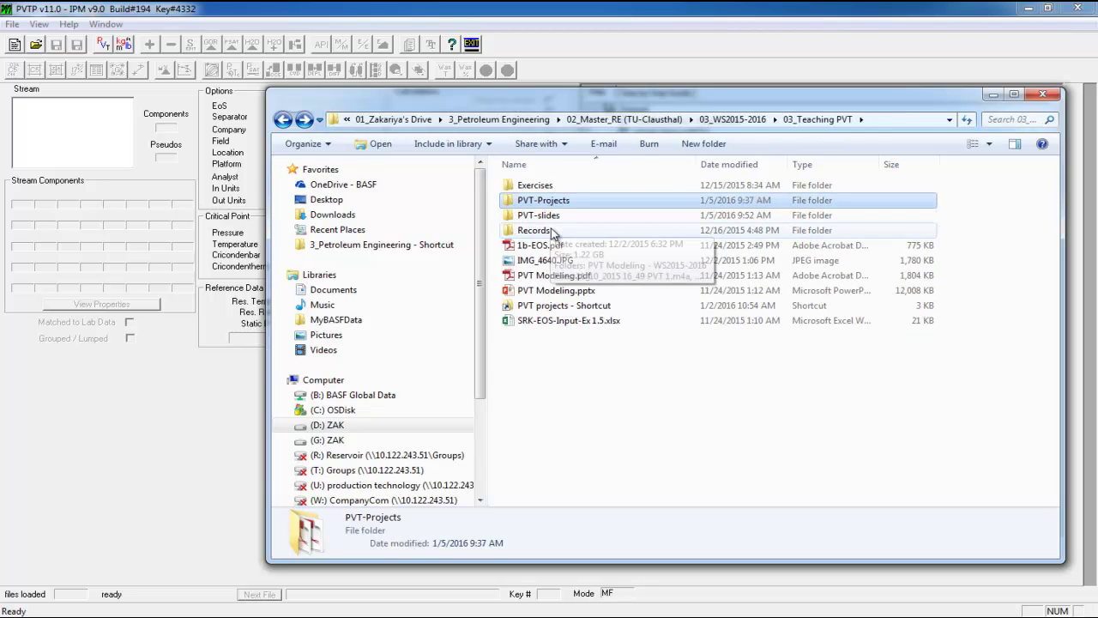
double_click(549, 187)
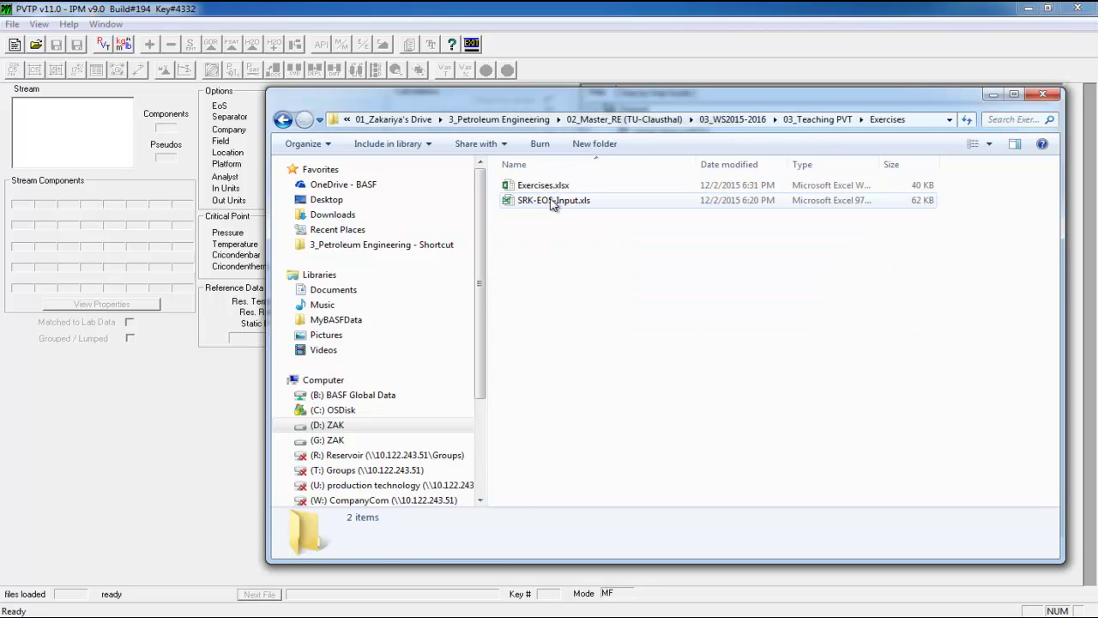
key("BackSpace")
key("BackSpace")
double_click(567, 232)
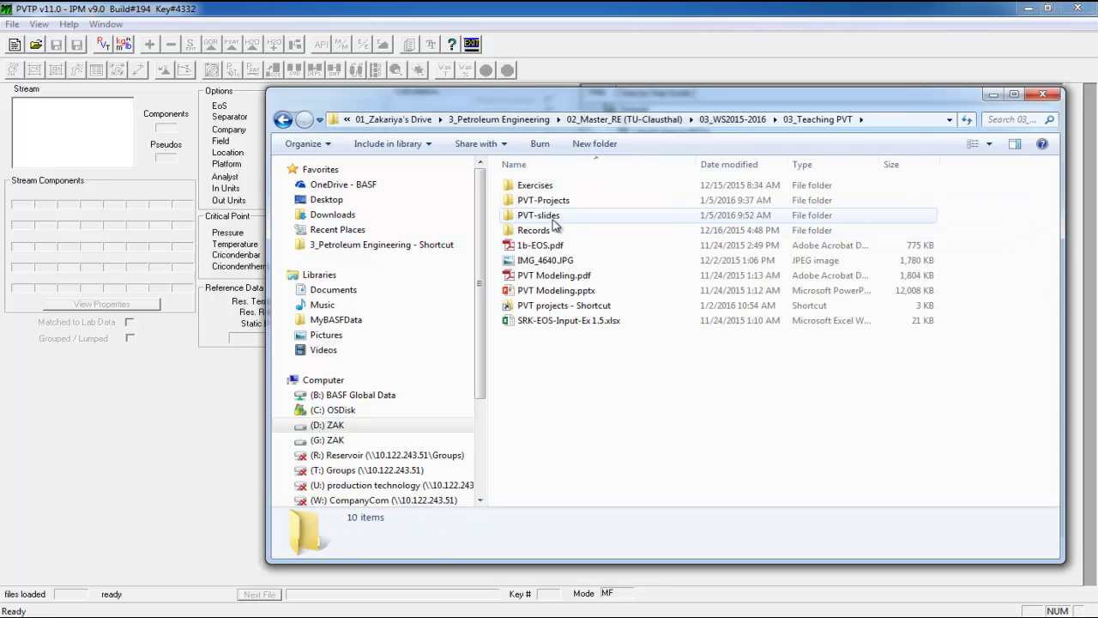
double_click(553, 220)
key("BackSpace")
double_click(552, 203)
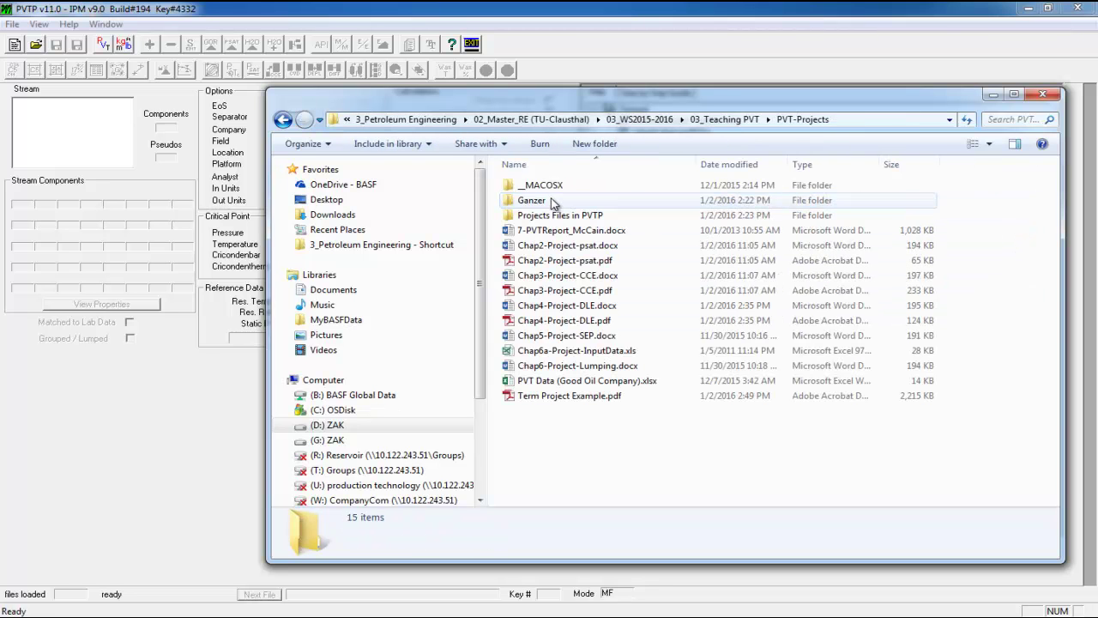
double_click(556, 215)
double_click(542, 204)
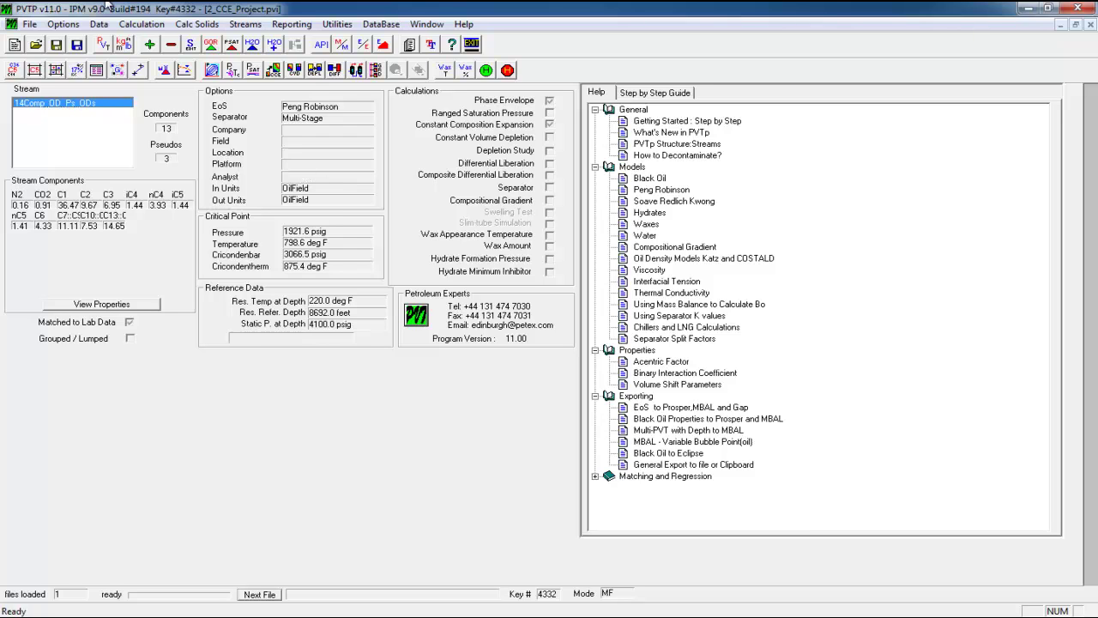
Open the stream's equation-of-state match data and check the tasks in the Chap4-Project-DLE.pdf brief
left_click(164, 72)
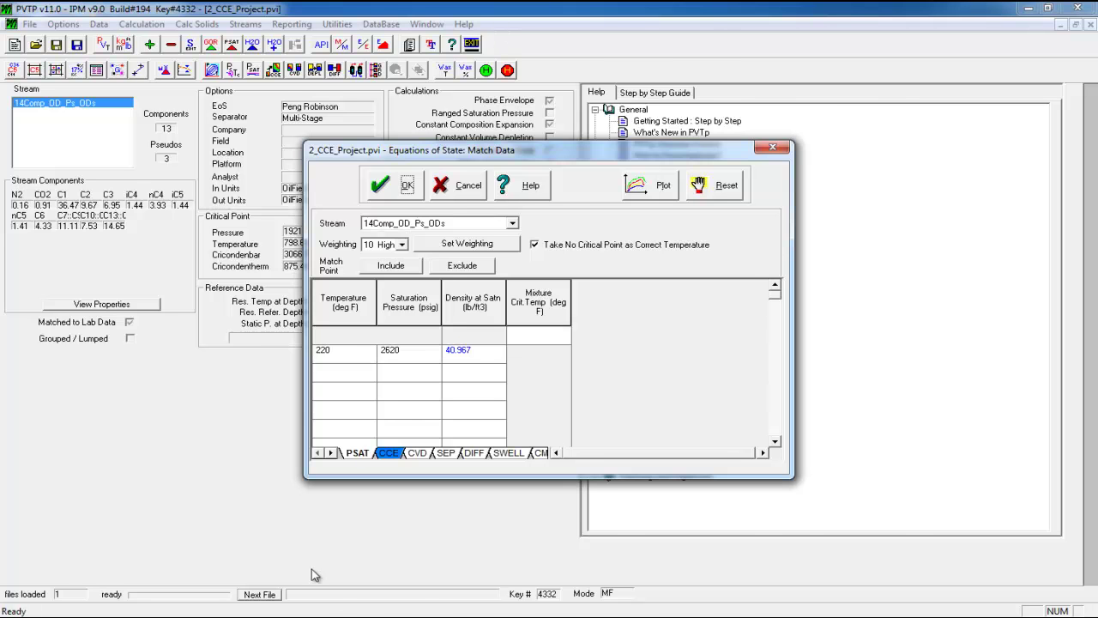
key("alt+Tab")
scroll(459, 314, "up", 2)
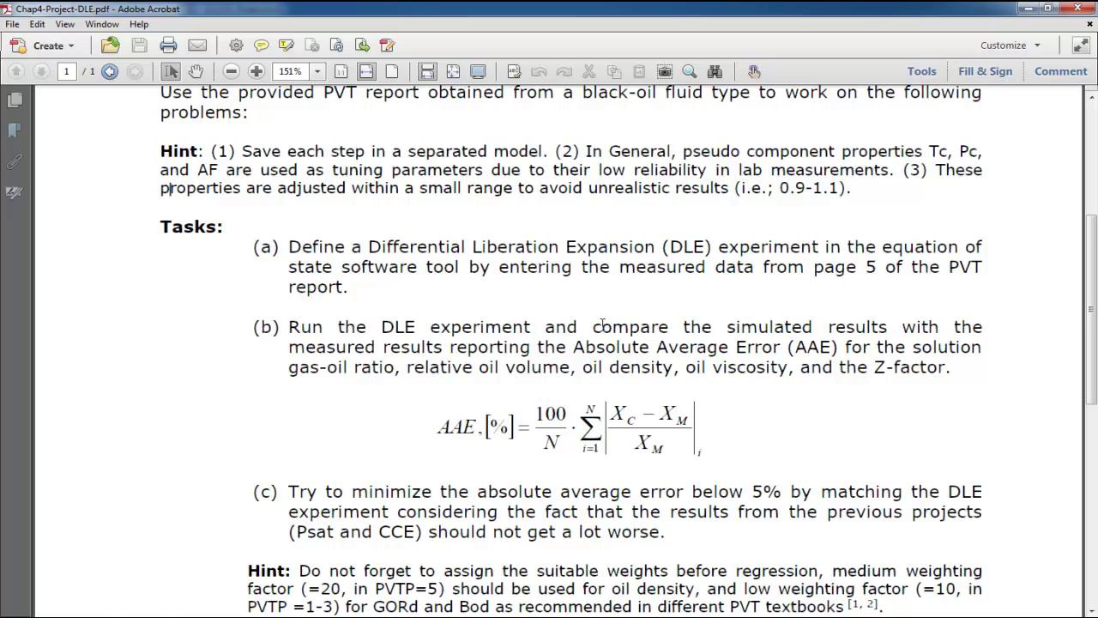
Open the report 7-PVTReport_McCain.docx and the workbook PVT Data (Good Oil Company).xlsx from the PVT-Projects folder
key("alt+Tab")
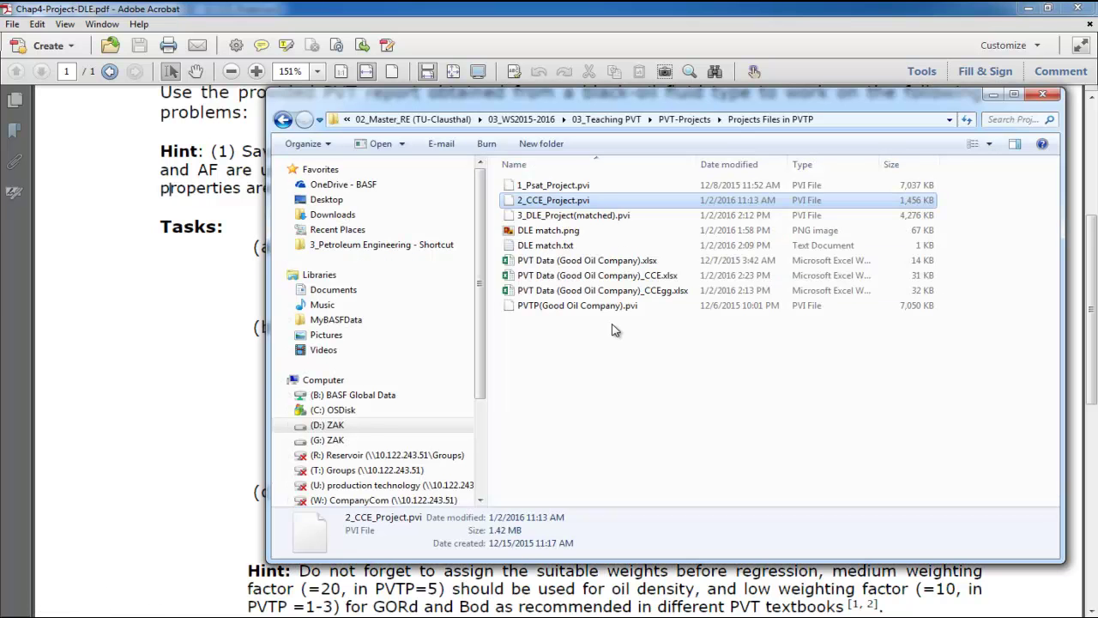
key("alt+Up")
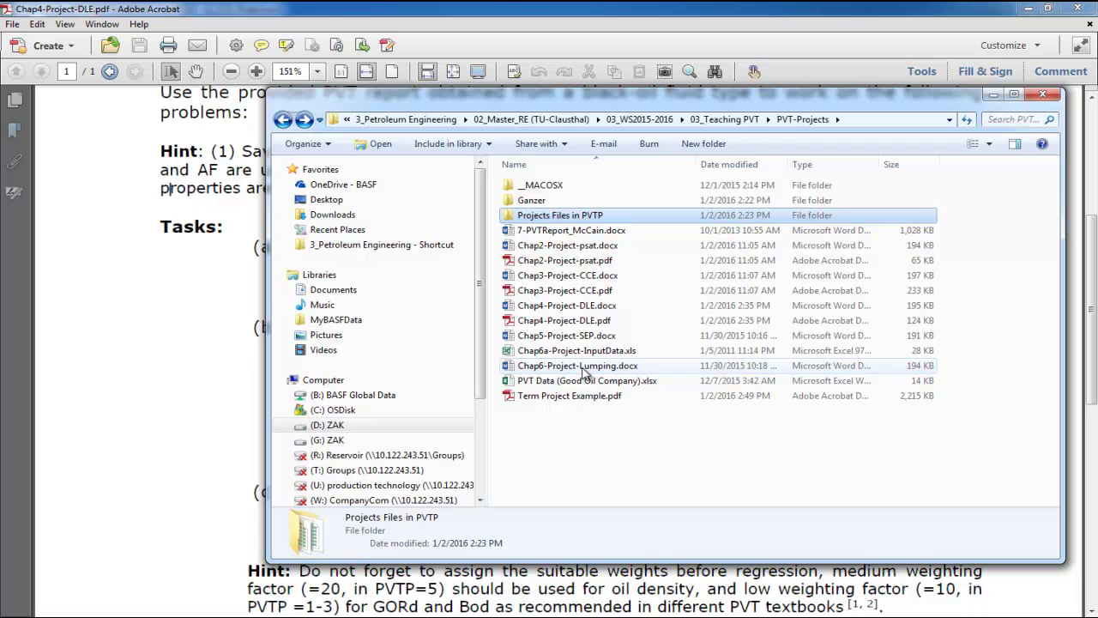
double_click(570, 231)
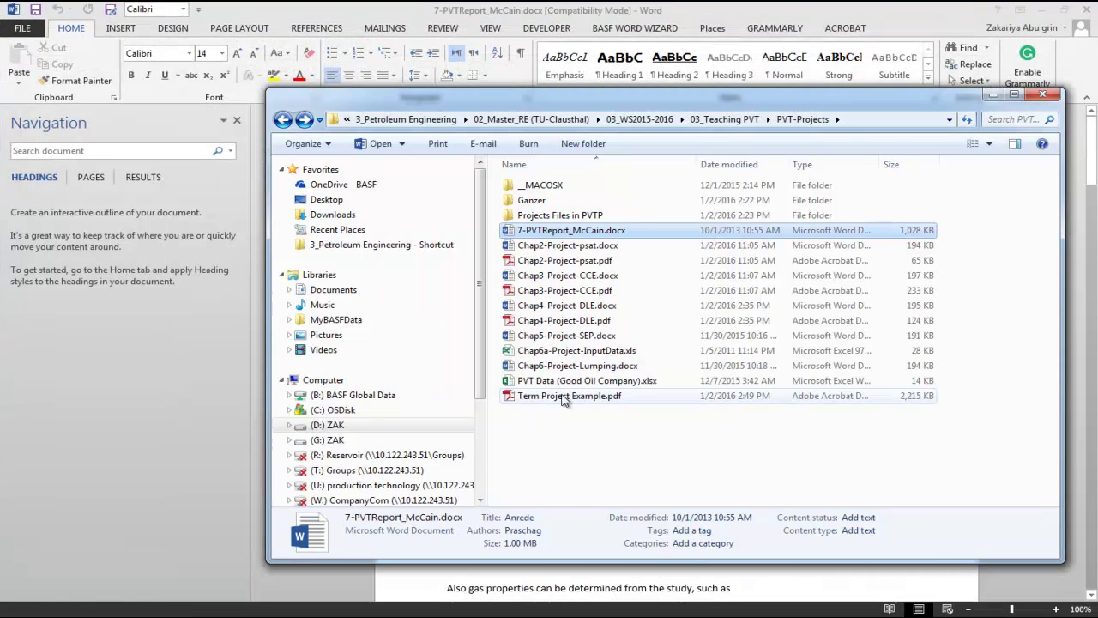
left_click(572, 381)
double_click(573, 382)
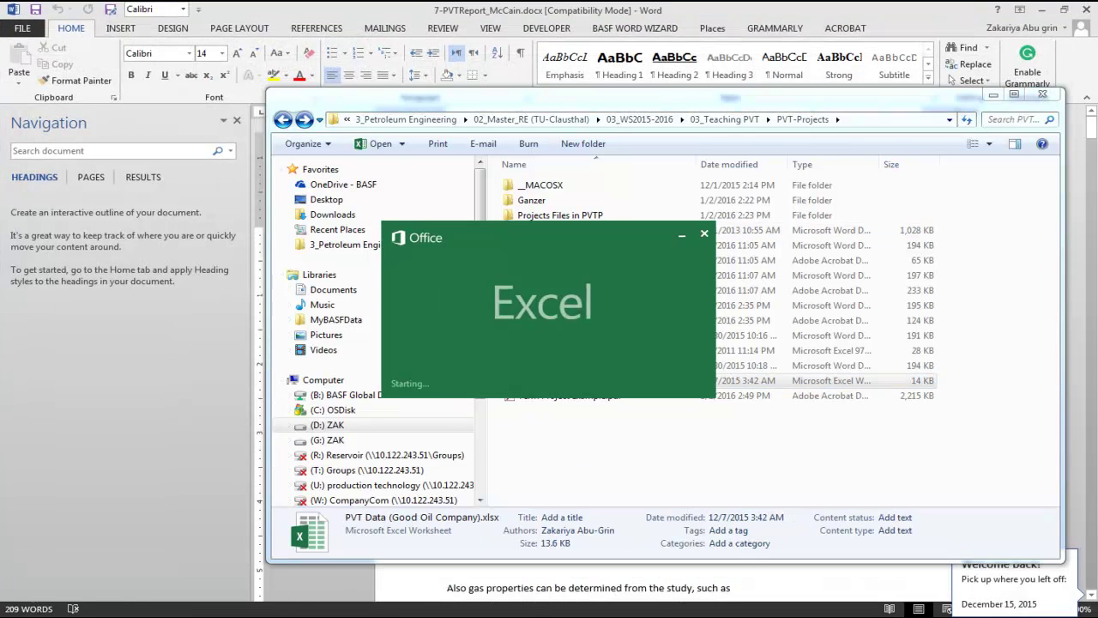
Examine the PVT report's well data, hydrocarbon analysis, volumetric data and the pages that follow them
key("alt+Tab")
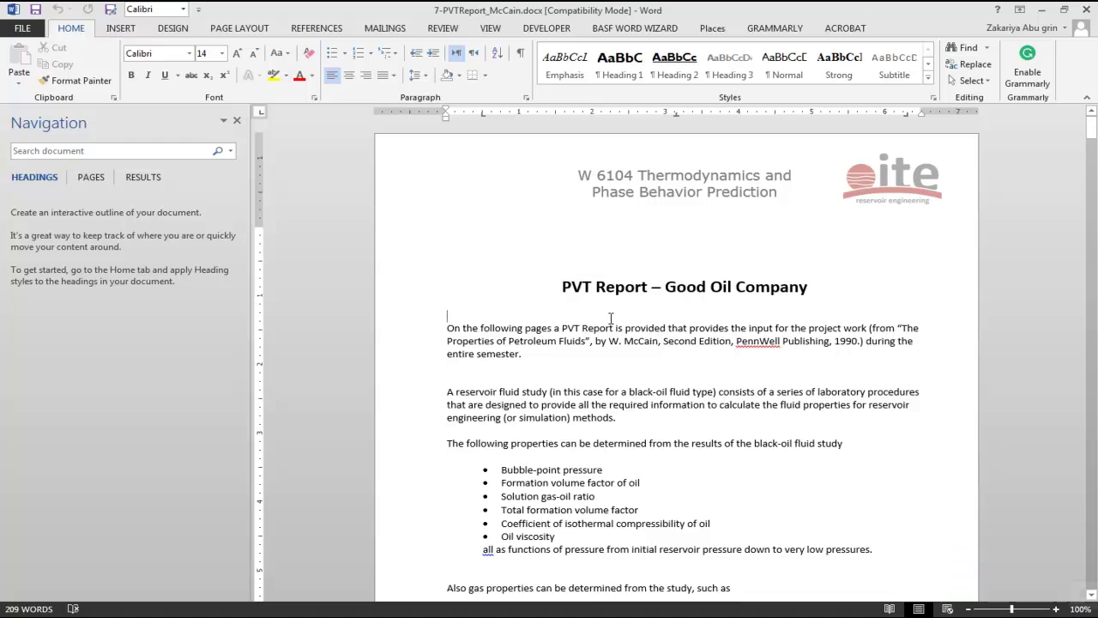
scroll(615, 387, "down", 3)
scroll(615, 387, "down", 20)
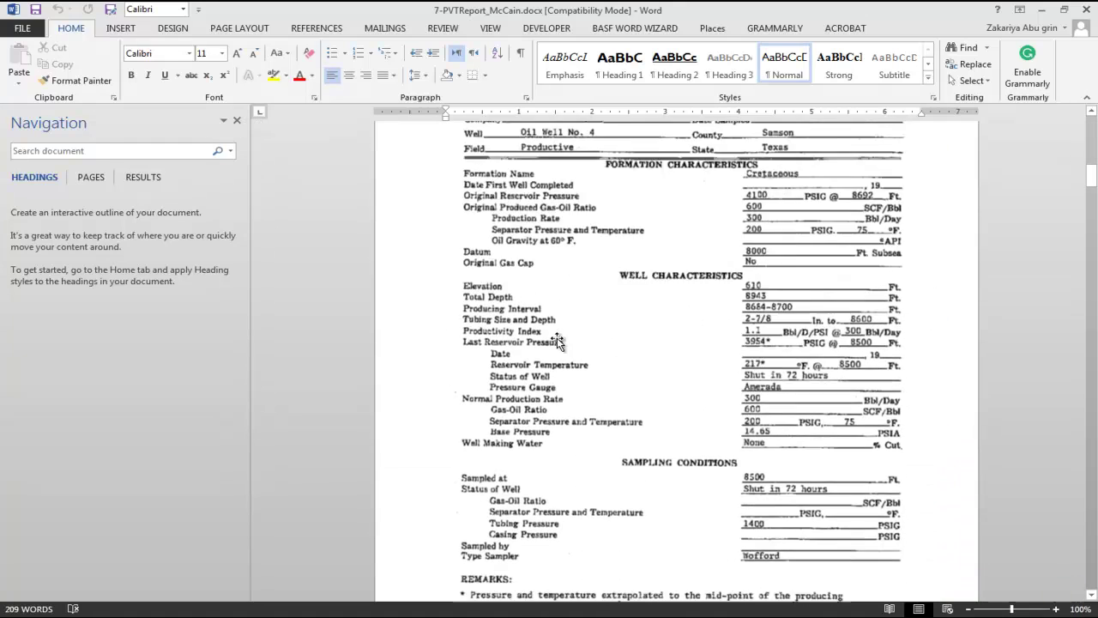
scroll(593, 372, "down", 10)
scroll(591, 375, "up", 2)
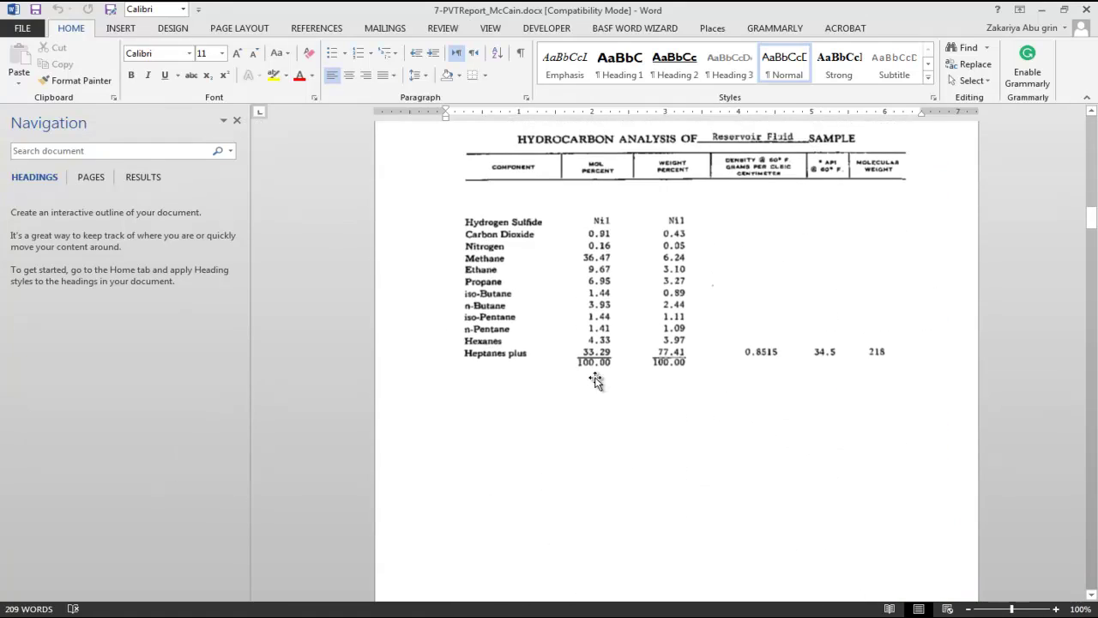
scroll(595, 381, "up", 1)
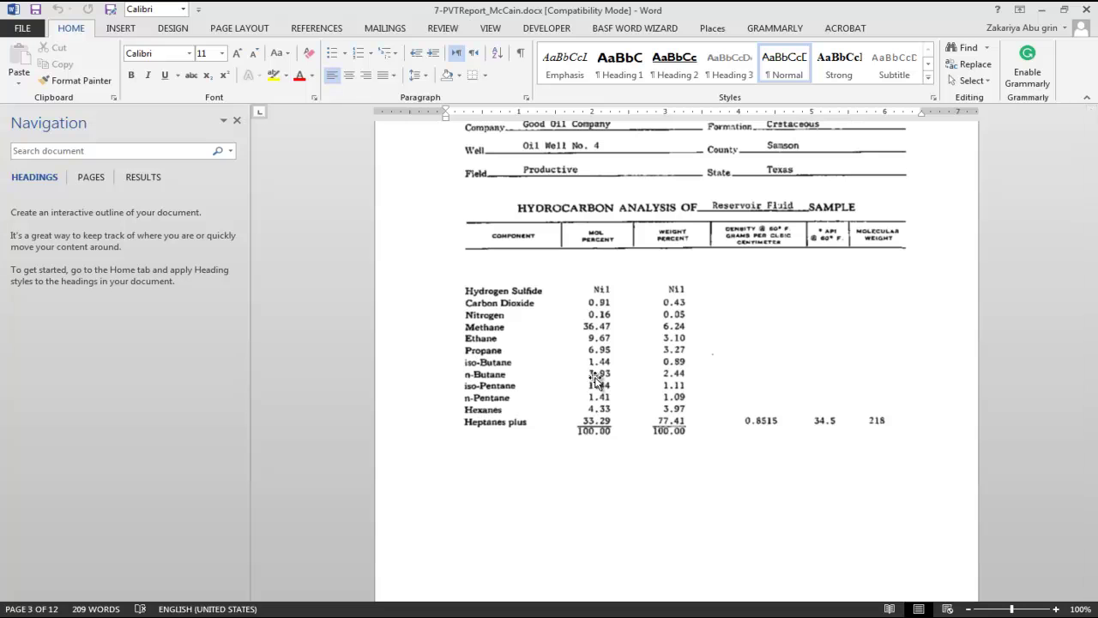
scroll(595, 379, "down", 15)
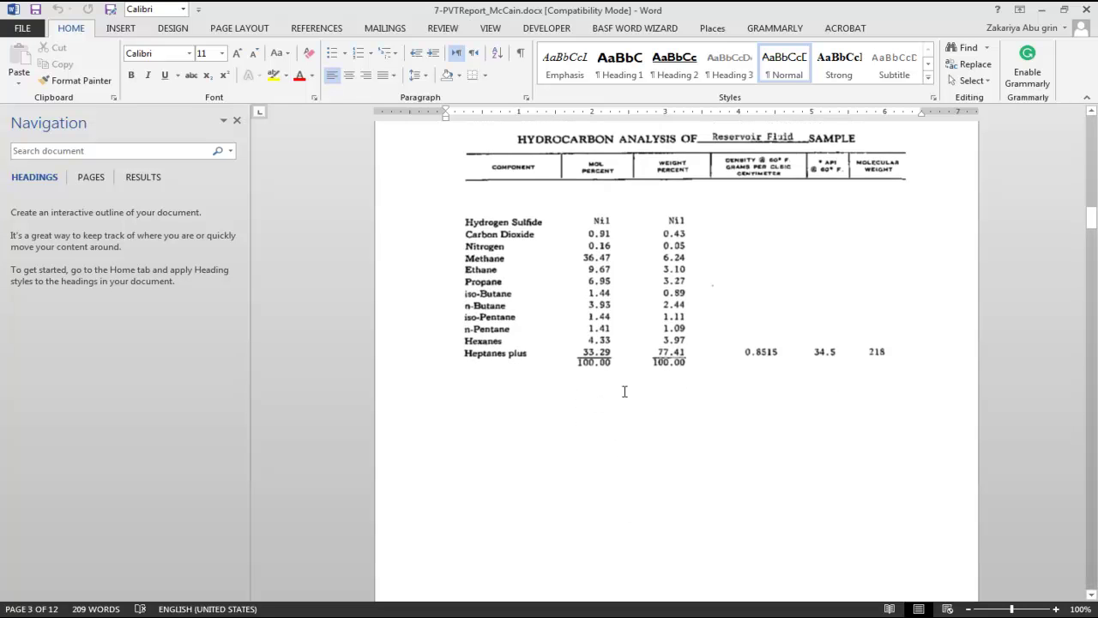
scroll(643, 324, "down", 9)
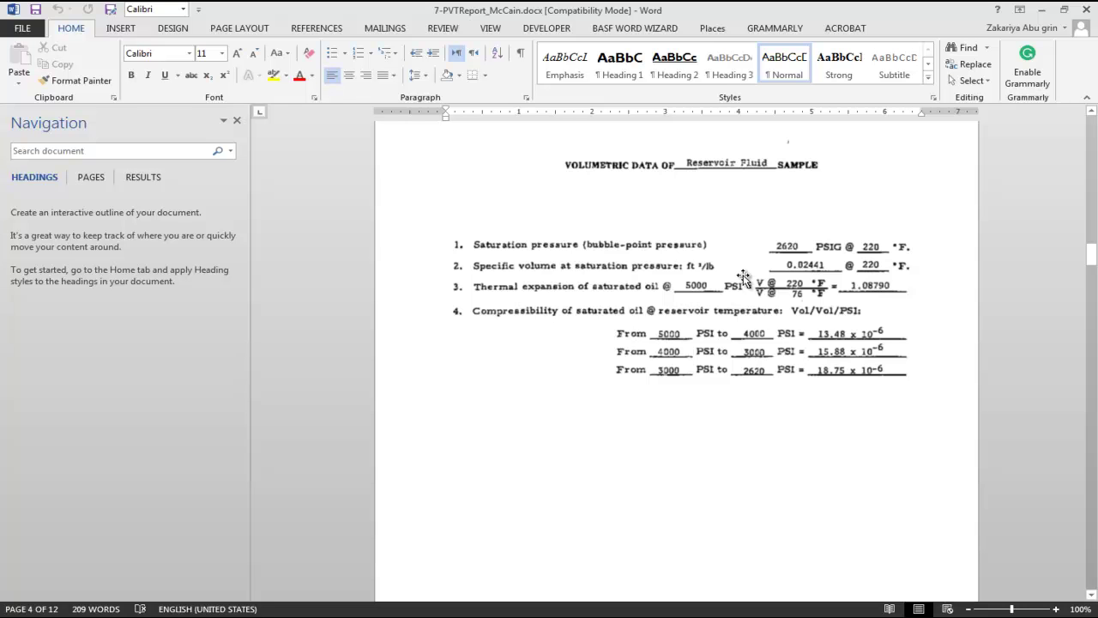
scroll(622, 371, "down", 15)
scroll(632, 379, "down", 2)
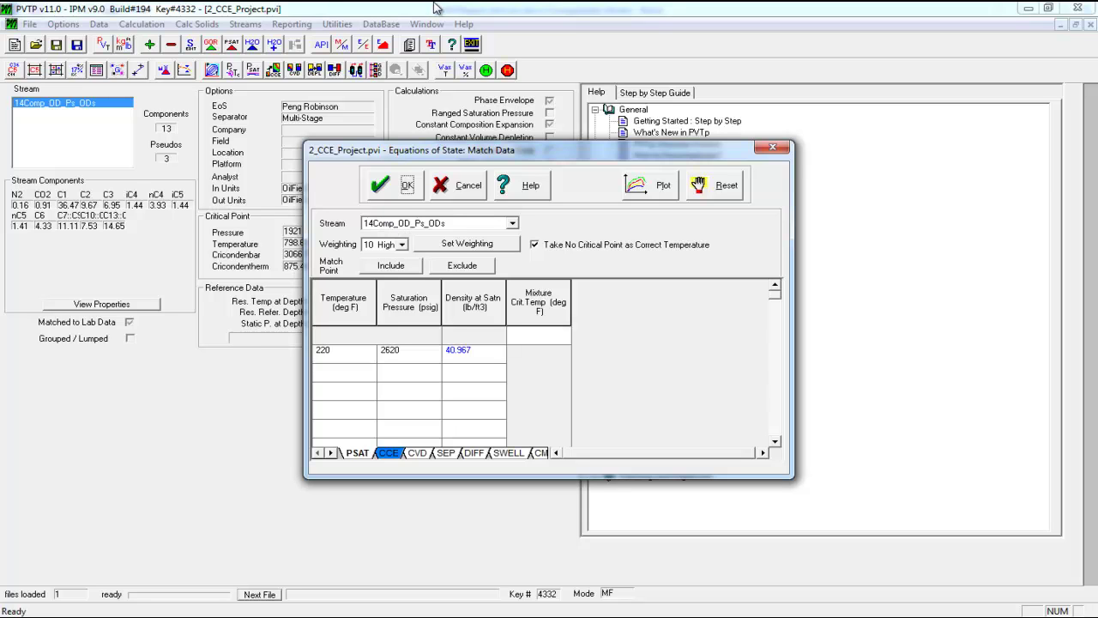
Review task (a) on defining the DLE experiment in the project brief, and return to PVTP
key("alt+Tab")
scroll(596, 309, "up", 1)
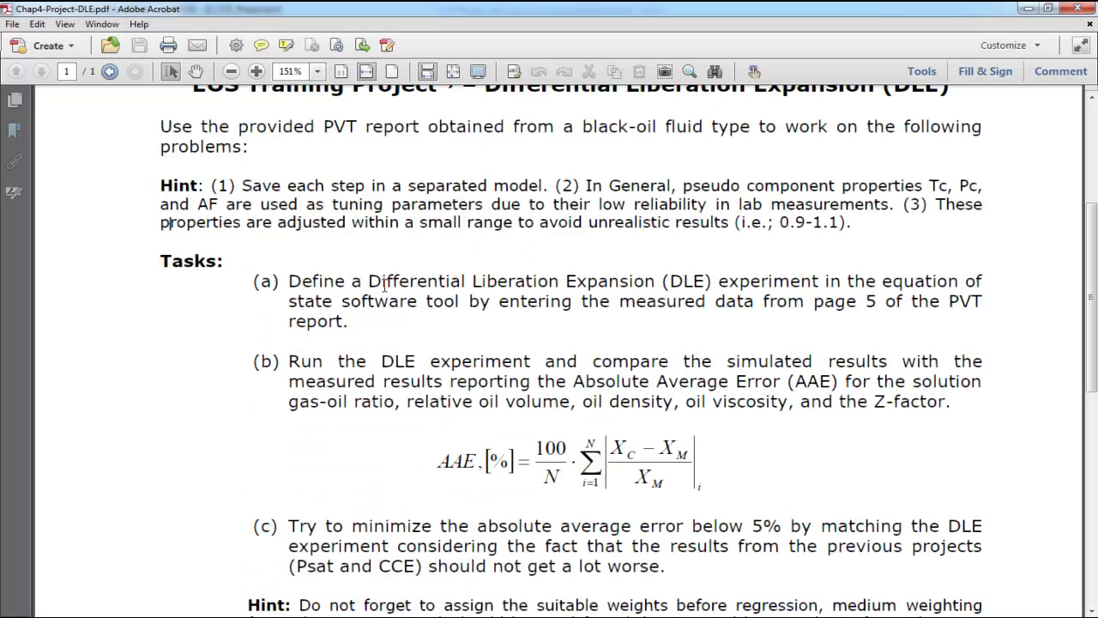
left_click_drag(290, 282, 465, 283)
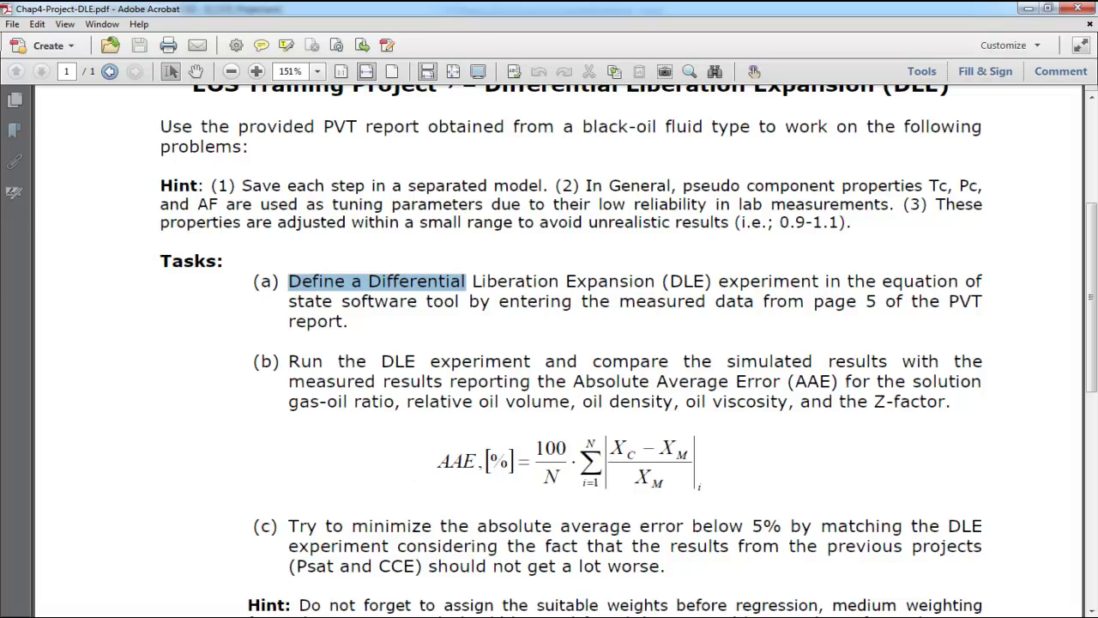
key("alt+Tab")
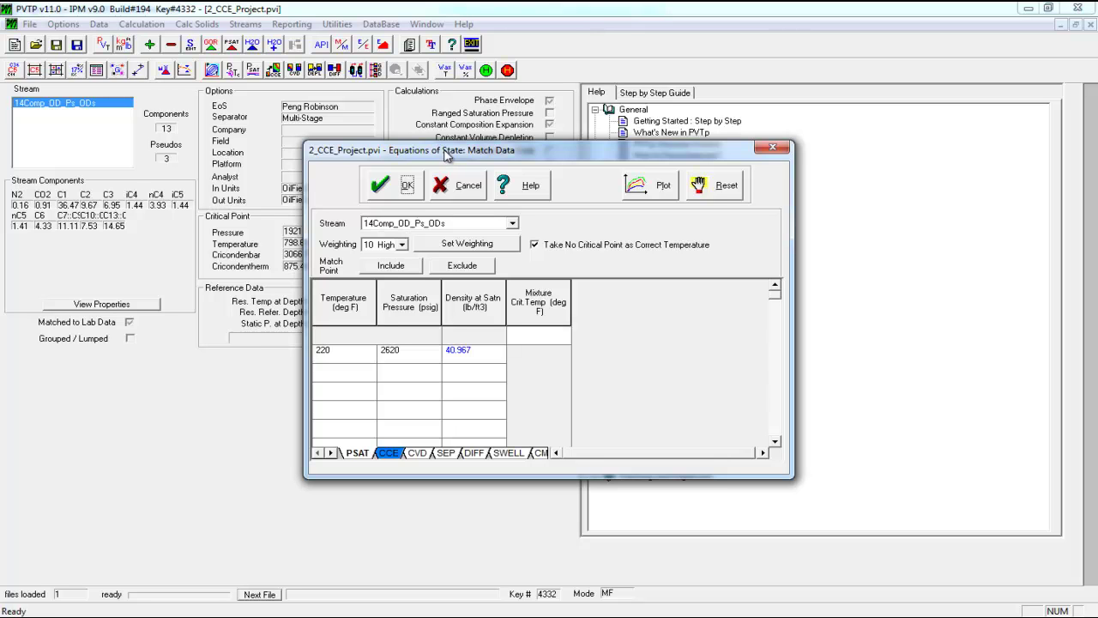
Close the match data and rename the existing stream as 14Comp_CCE
left_click(772, 146)
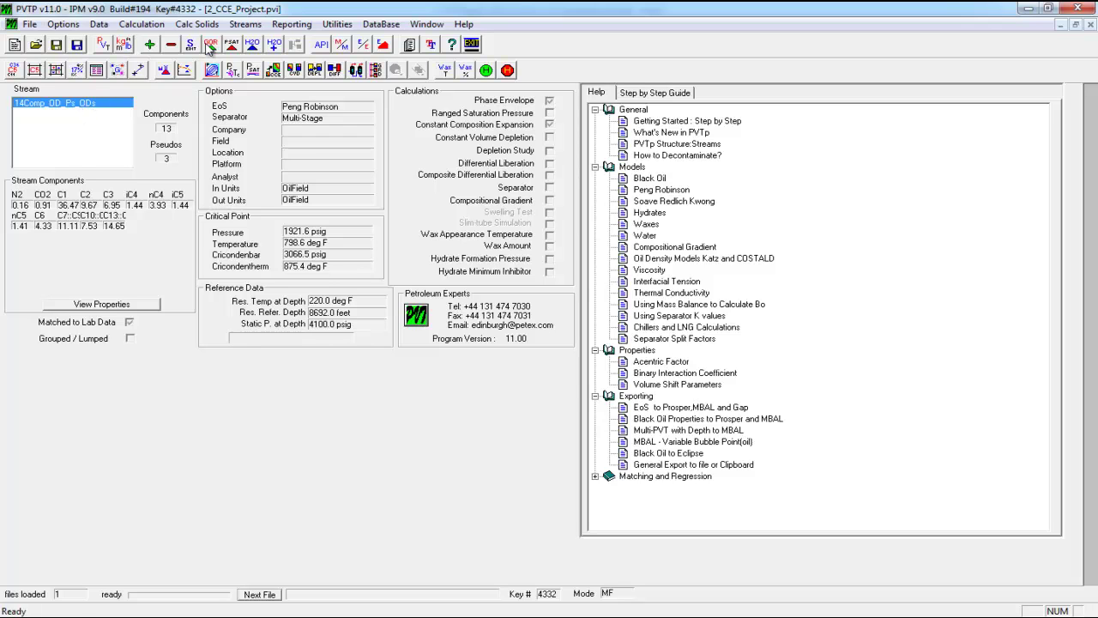
left_click(191, 45)
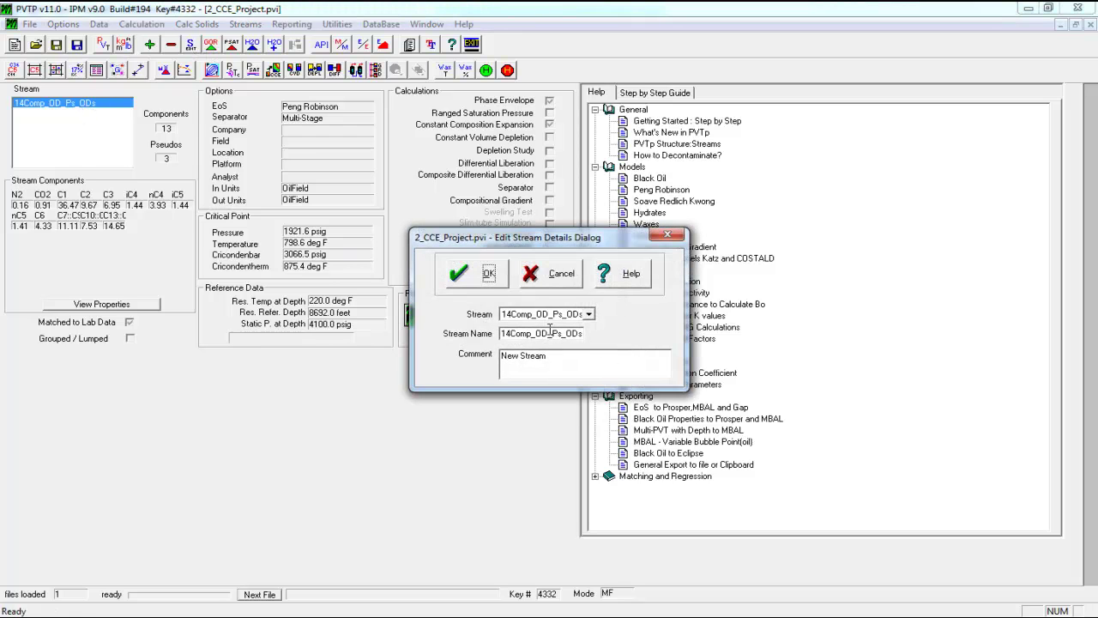
left_click_drag(535, 333, 601, 339)
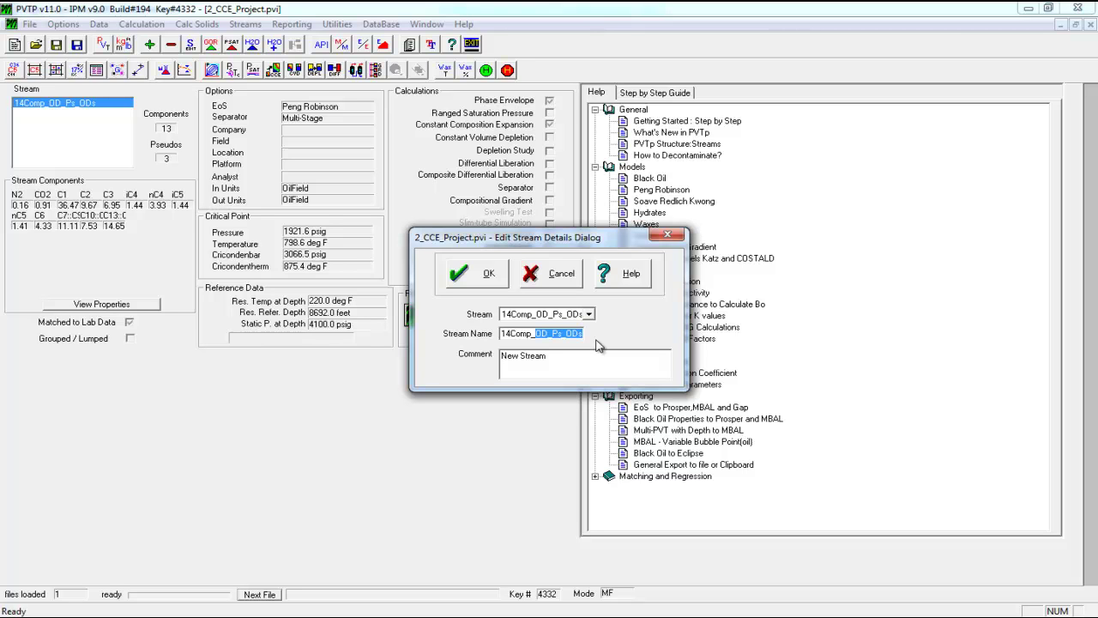
type("CCE")
left_click(486, 285)
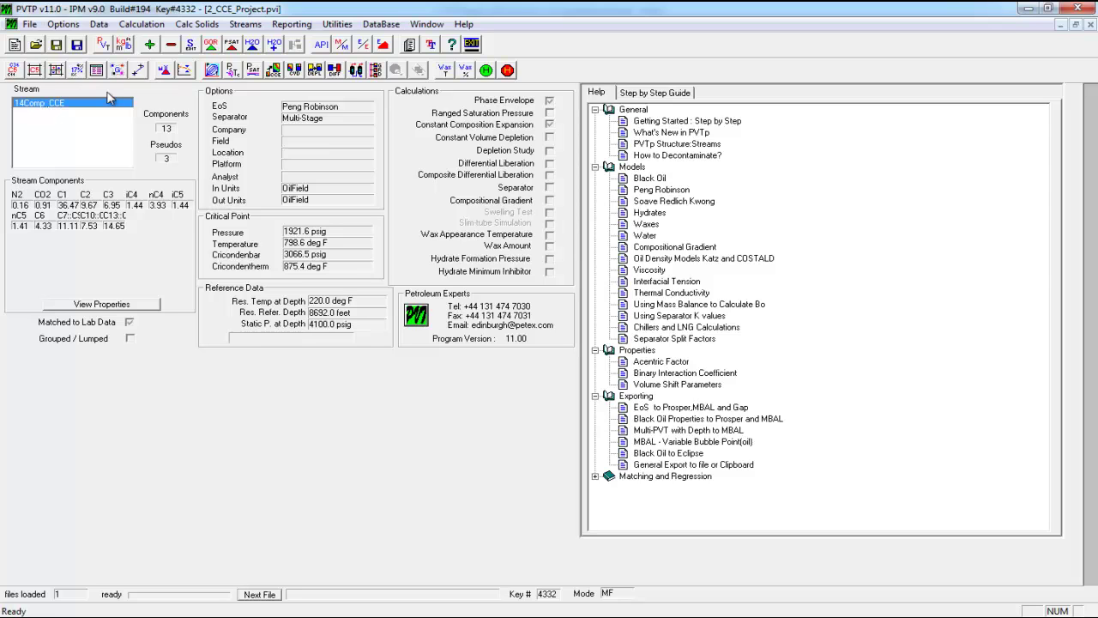
Add a new stream named 14Comp_DLE as a copy of 14Comp_CCE
left_click(7, 9)
left_click(60, 176)
left_click(149, 44)
left_click(505, 281)
left_click_drag(598, 361, 571, 361)
key("BackSpace")
type("DLE")
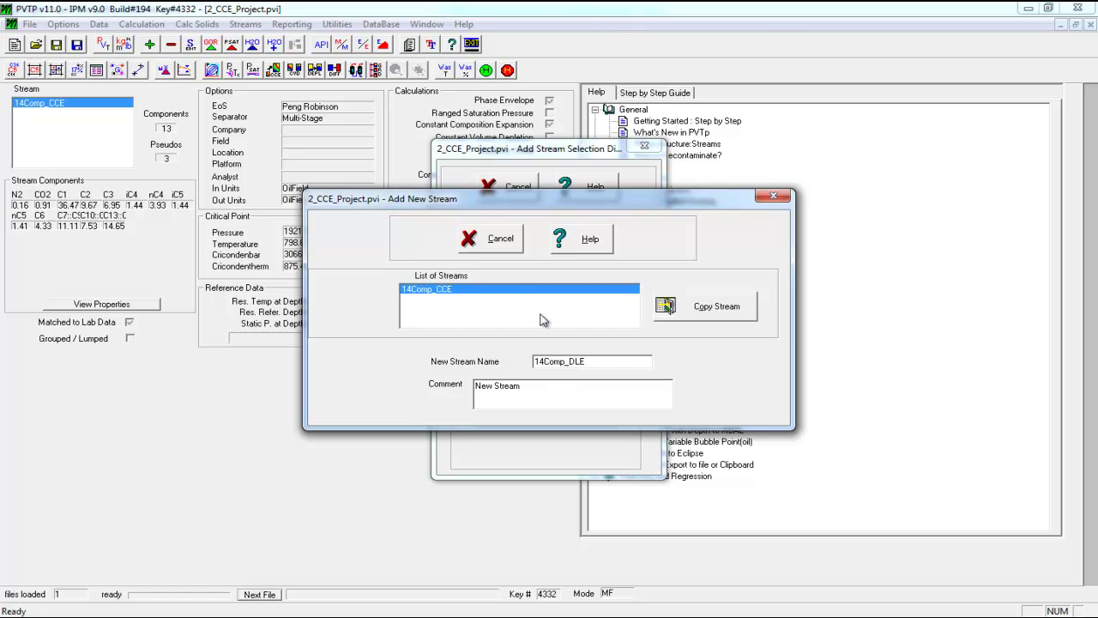
left_click(681, 305)
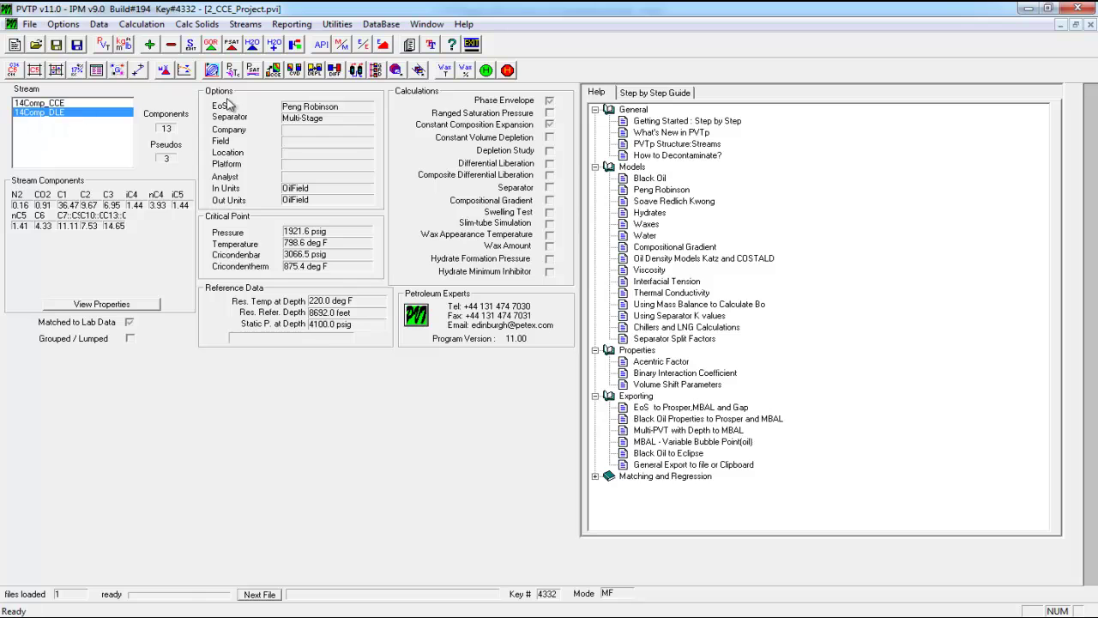
Review the pressure, RsD, BoD, oil density and oil viscosity columns on the DLE sheet of the Excel workbook
key("alt+Tab")
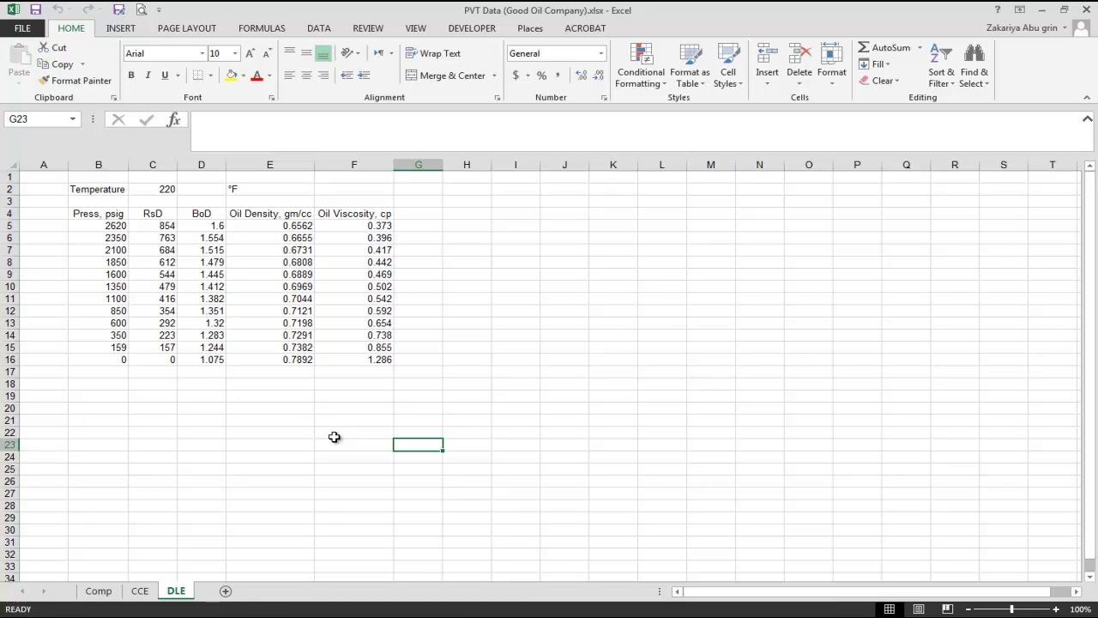
left_click_drag(94, 227, 94, 240)
left_click(151, 216)
left_click(150, 224)
left_click(196, 223)
left_click_drag(196, 224, 202, 249)
left_click_drag(283, 224, 284, 249)
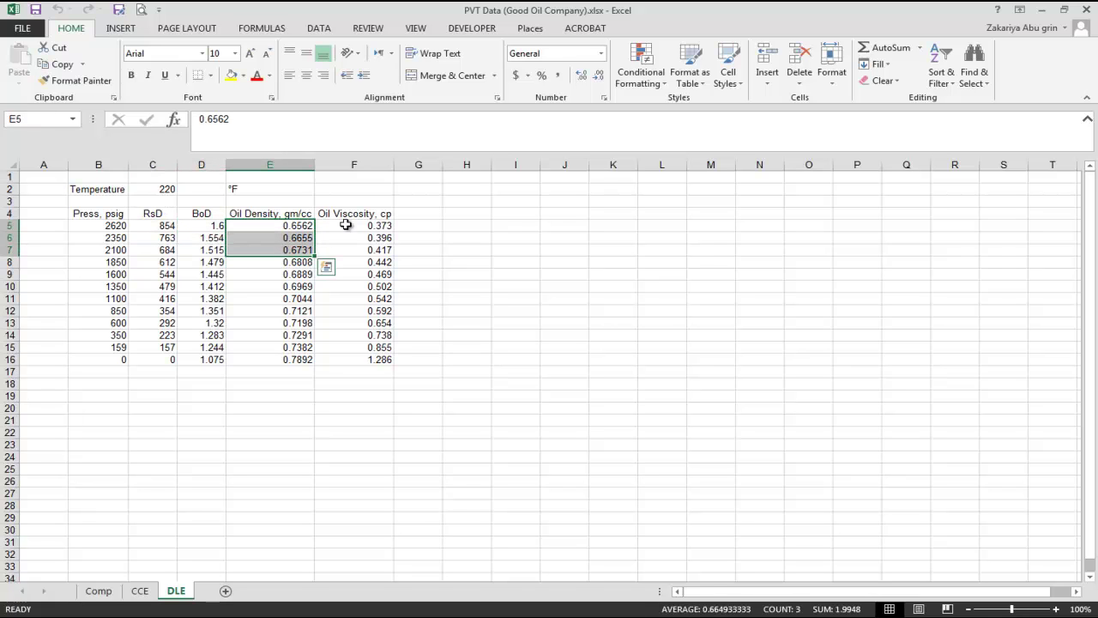
left_click(345, 224)
left_click(148, 224)
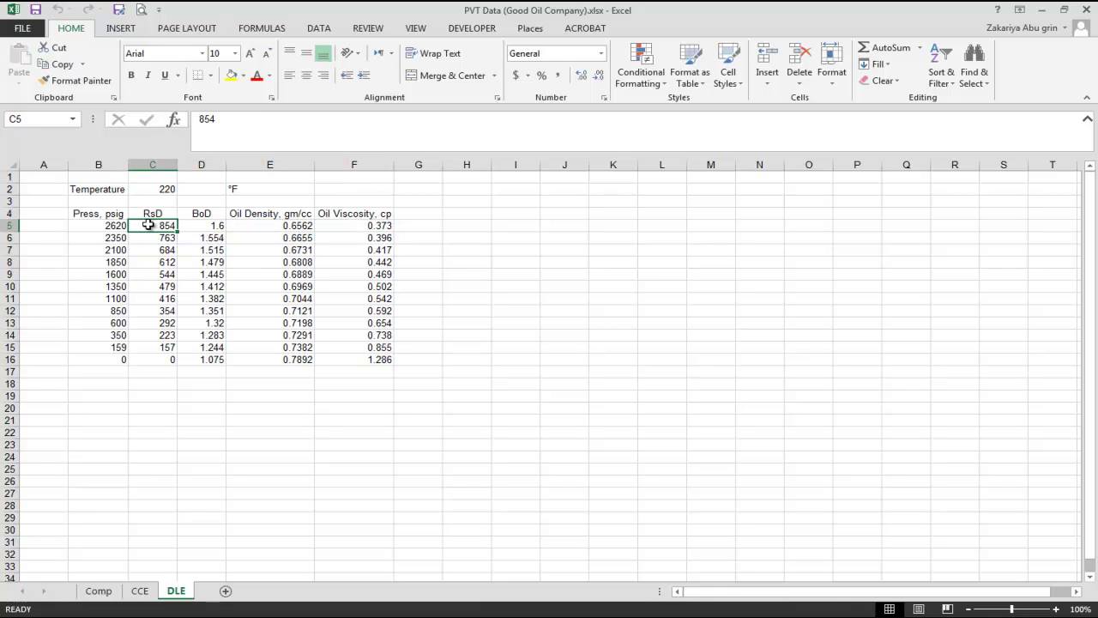
Copy the pressure values in rows 5 to 16 of the DLE sheet and switch back to PVTP
left_click(120, 224)
left_click_drag(121, 225, 131, 360)
key("ctrl+c")
key("alt+Tab")
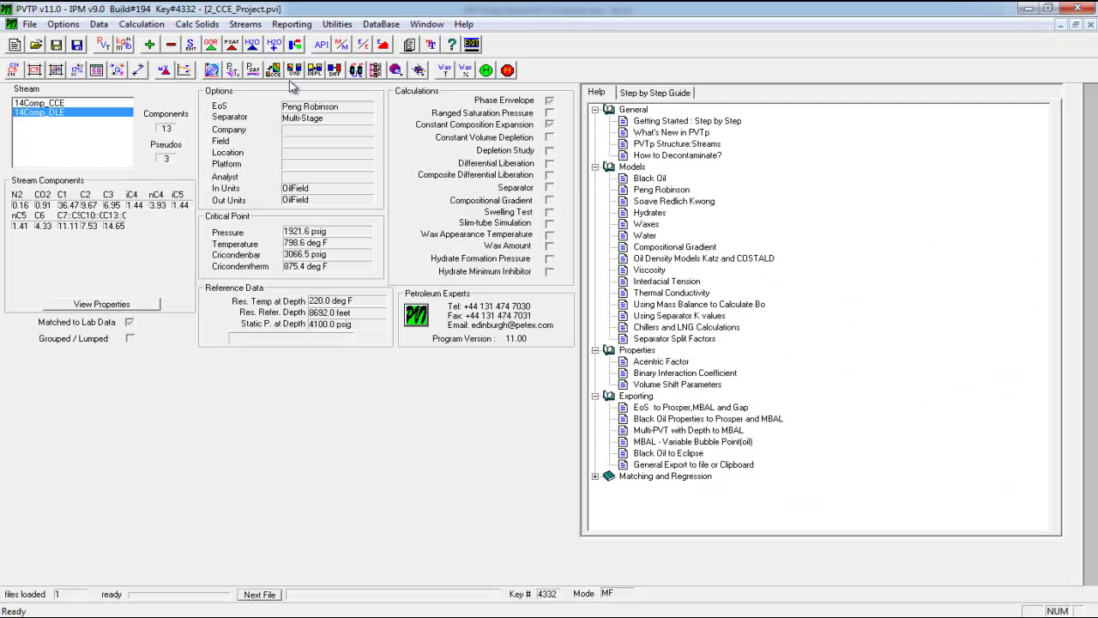
Open the differential liberation match data for 14Comp_DLE and set its temperature to 220 deg F
left_click(168, 69)
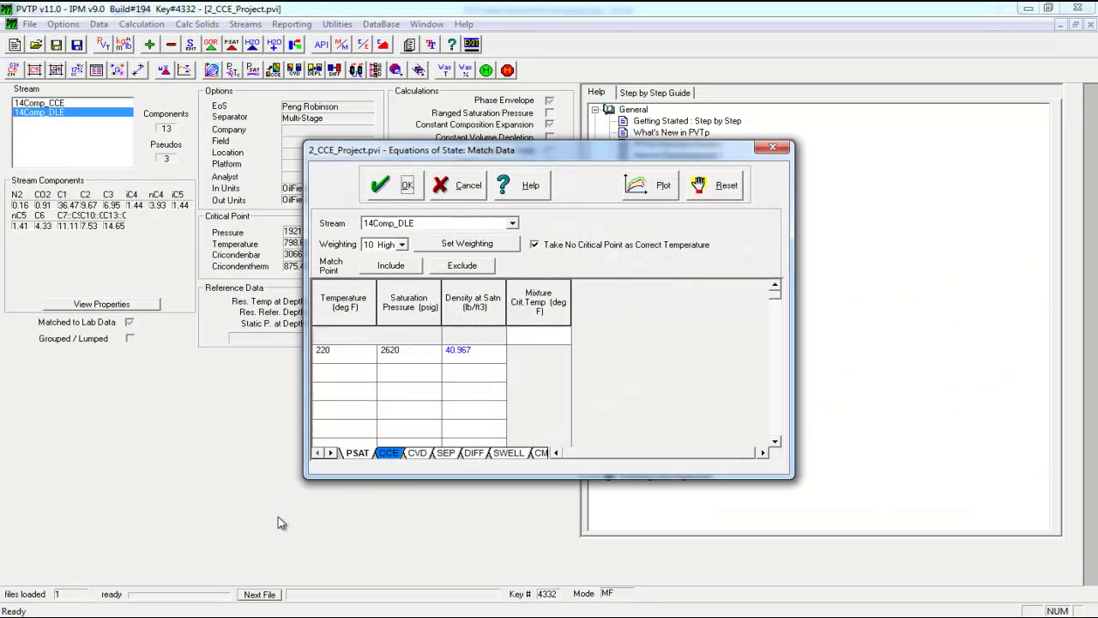
left_click(472, 453)
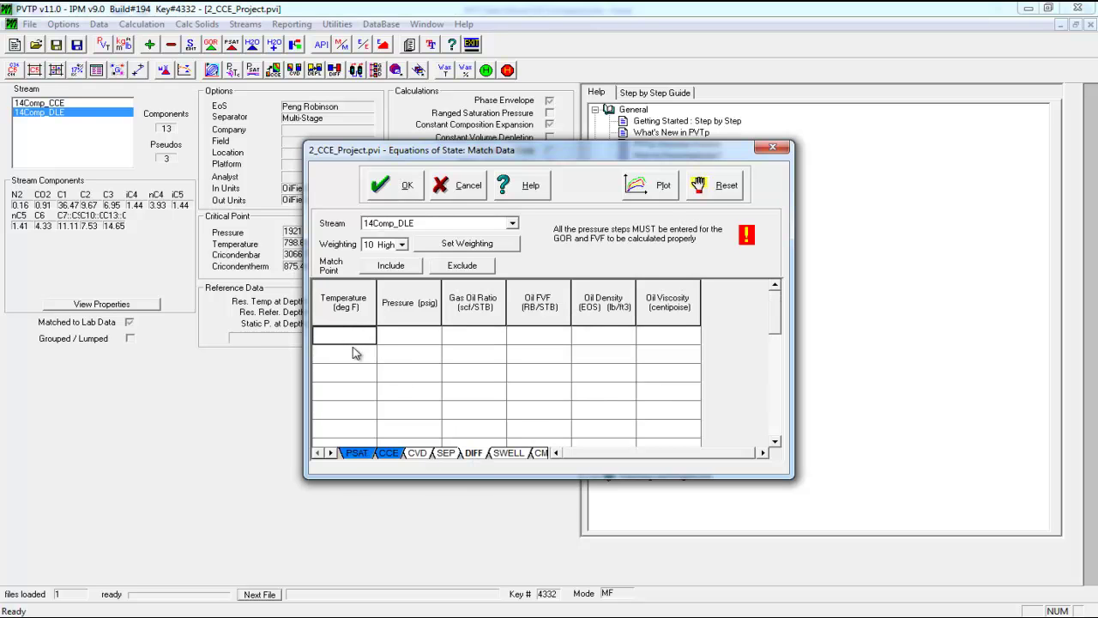
type("220")
Copy the pressures in rows 5 to 16 of the Excel DLE sheet into the Pressure column of the PVTP differential match data
left_click(258, 616)
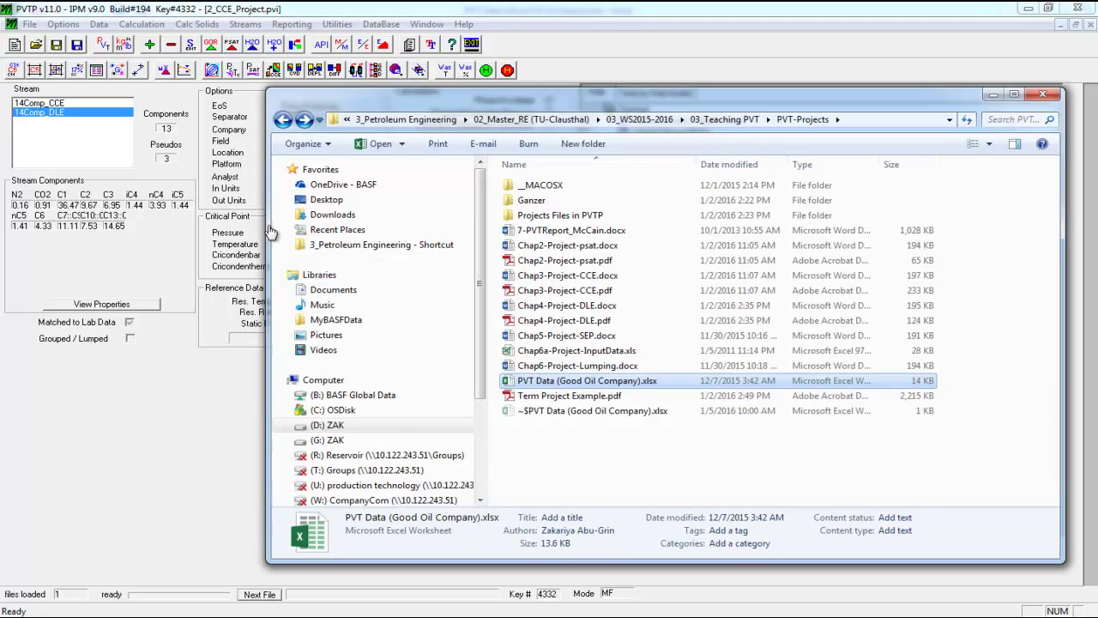
left_click(472, 616)
left_click_drag(101, 225, 127, 407)
key("ctrl+c")
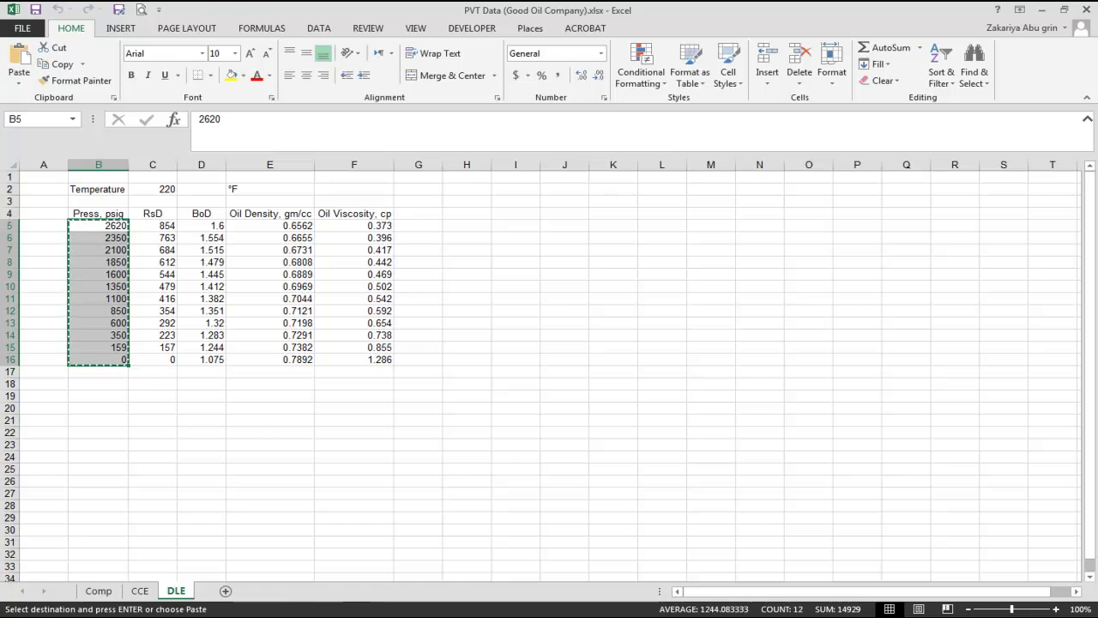
key("alt+Tab")
left_click(410, 332)
key("ctrl+v")
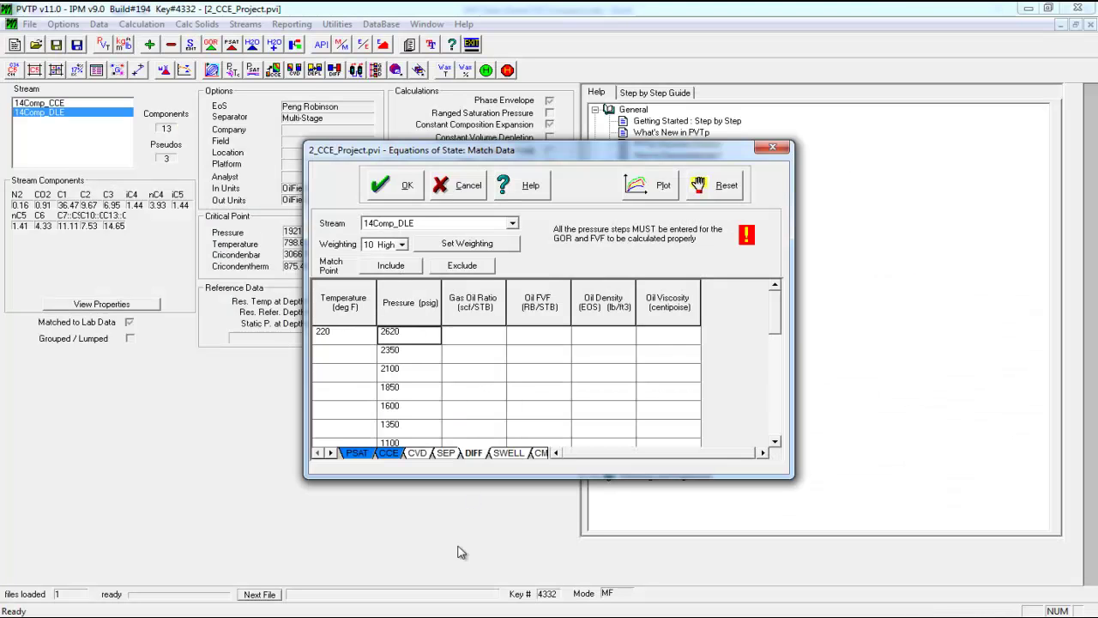
Copy the RsD values in rows 5 to 16 of the Excel DLE sheet into the Gas Oil Ratio column of PVTP's match data
key("alt+Tab")
left_click_drag(155, 225, 166, 360)
key("ctrl+c")
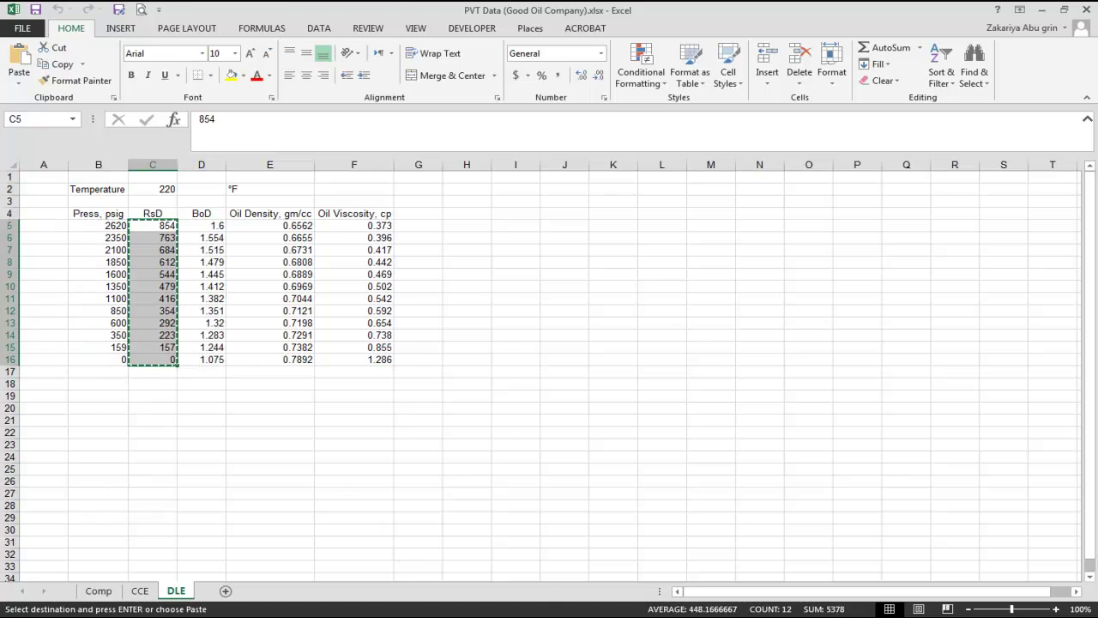
key("alt+Tab")
left_click(473, 336)
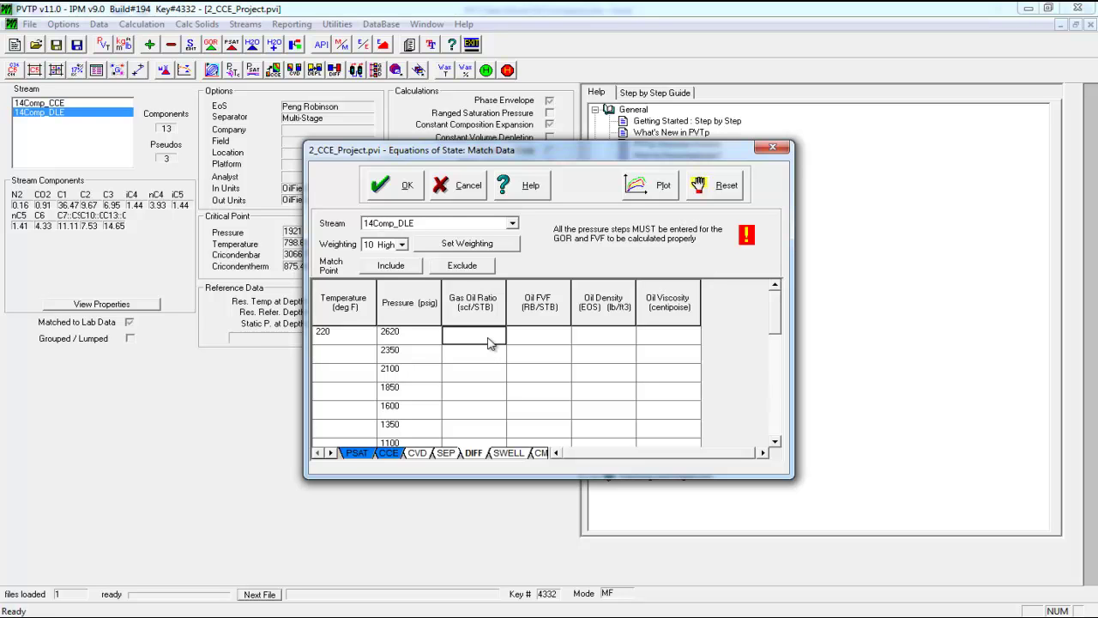
key("ctrl+v")
left_click_drag(331, 151, 253, 129)
Copy the BoD values in rows 5 to 16 of the Excel DLE sheet into the Oil FVF column of PVTP's match data
key("alt+Tab")
left_click_drag(206, 226, 208, 358)
key("ctrl+c")
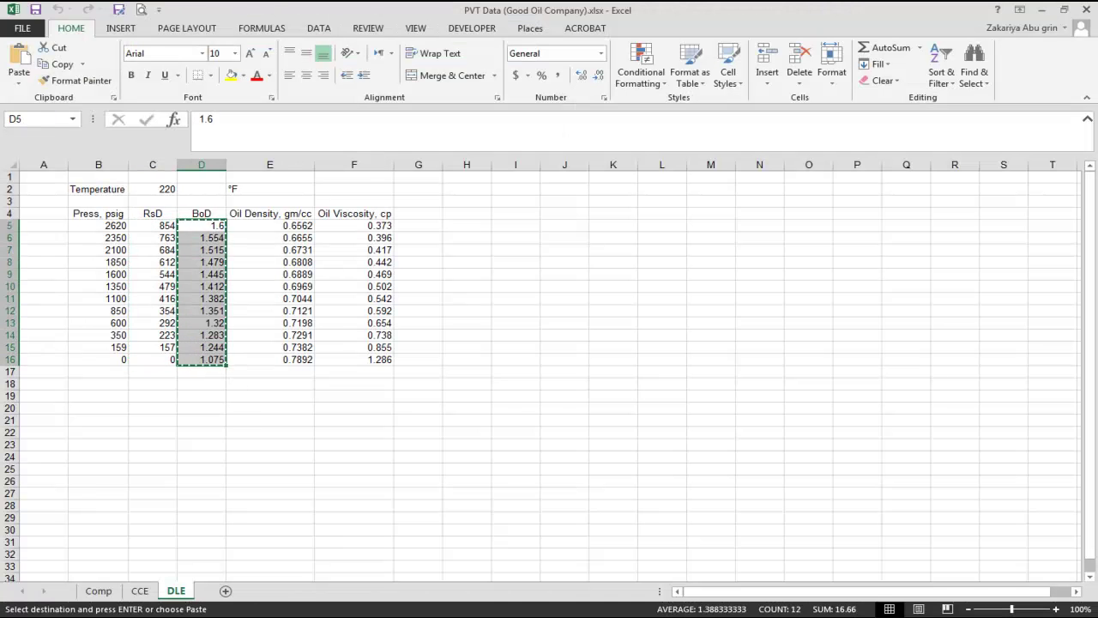
key("alt+Tab")
left_click(439, 317)
key("ctrl+v")
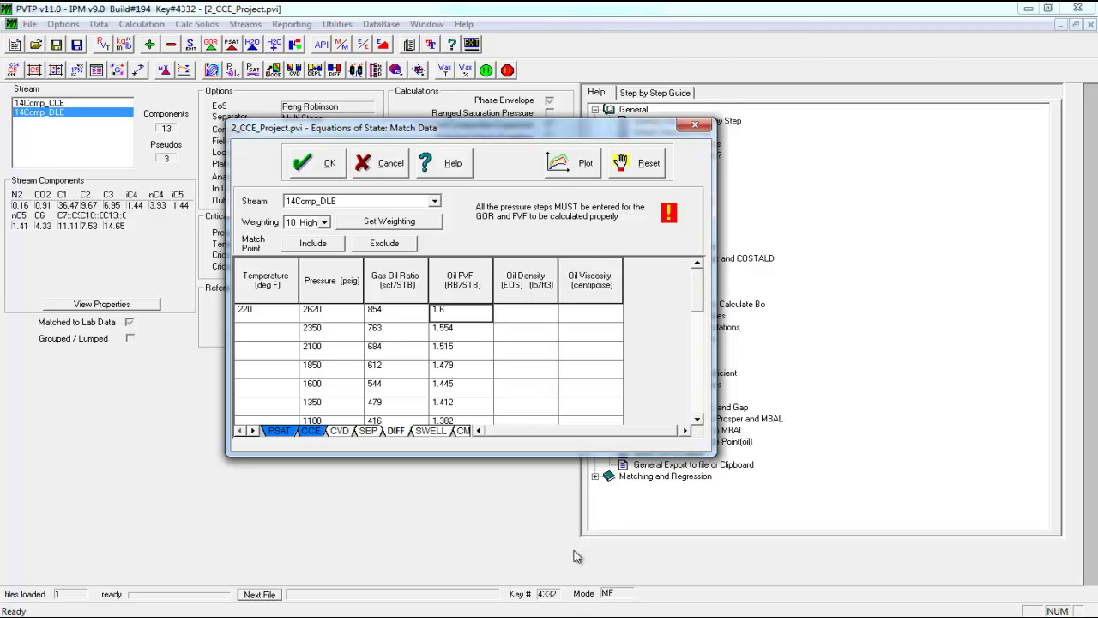
Compare the oil density unit on the Excel DLE sheet with the Oil Density unit in the PVTP match data
key("alt+Tab")
left_click_drag(297, 226, 306, 370)
left_click(299, 359)
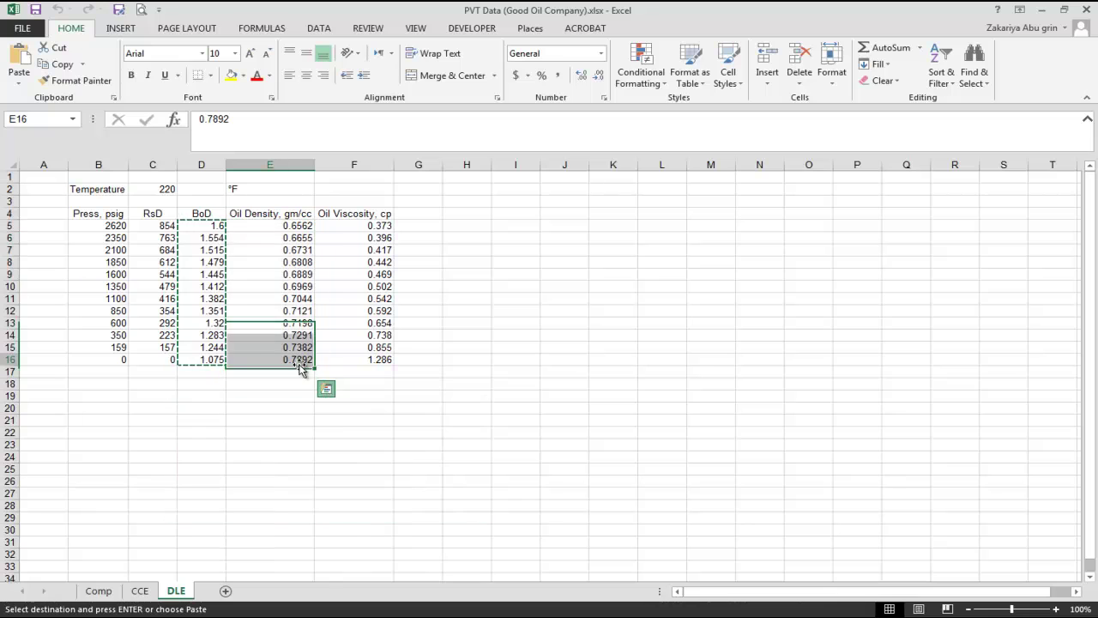
key("alt+Tab")
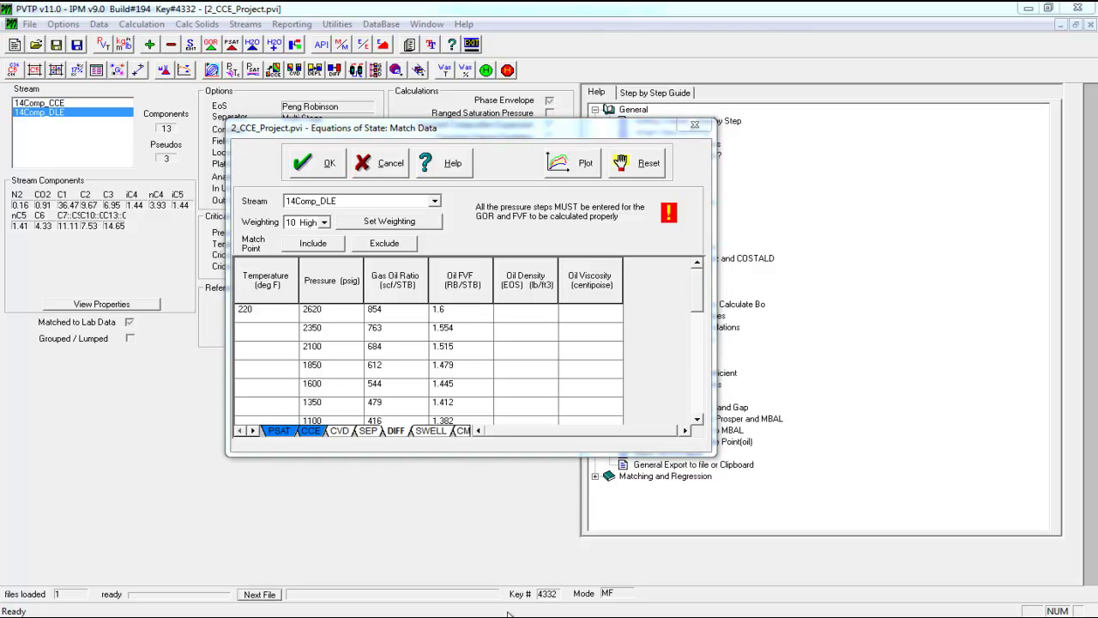
left_click(502, 480)
left_click(294, 226)
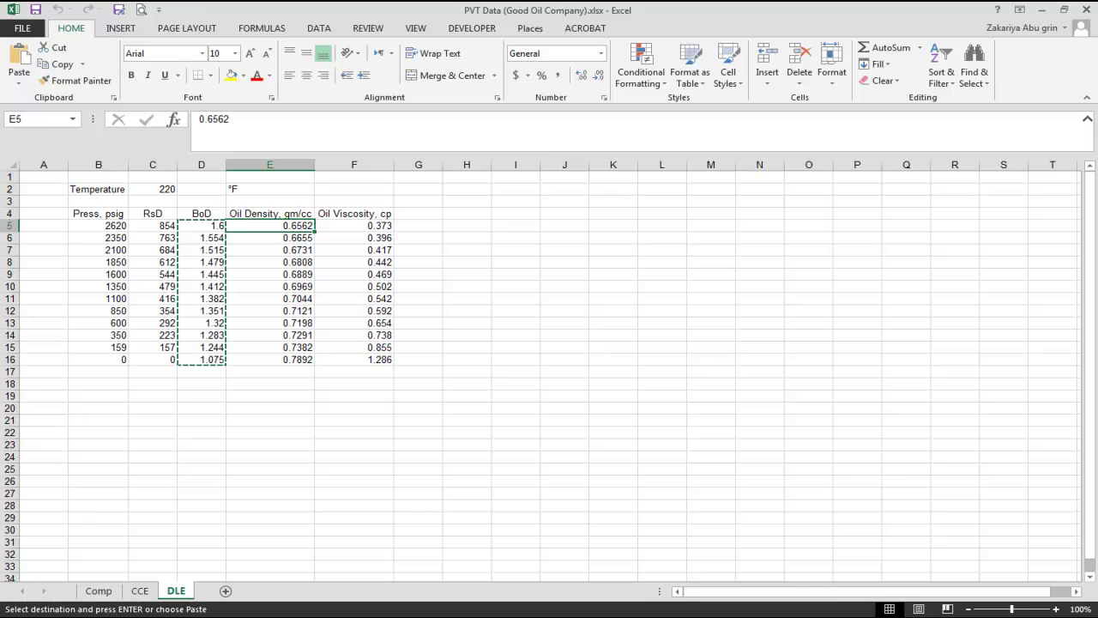
key("alt+Tab")
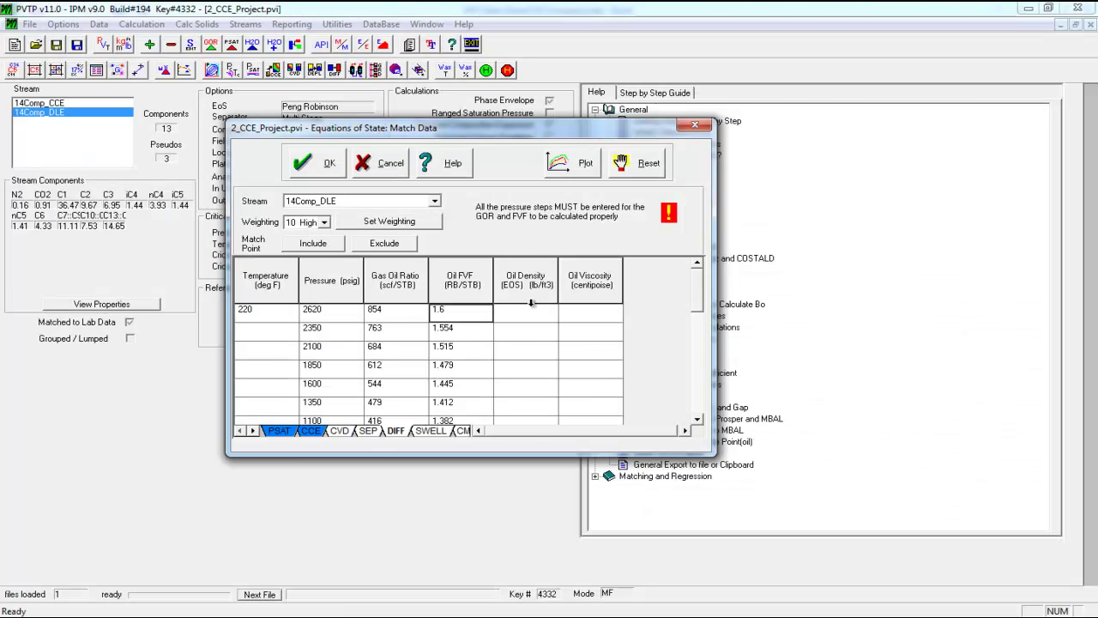
Accept the match data and set both the input and output units of Density (PVTP) to g/cc in the unit system
left_click(331, 163)
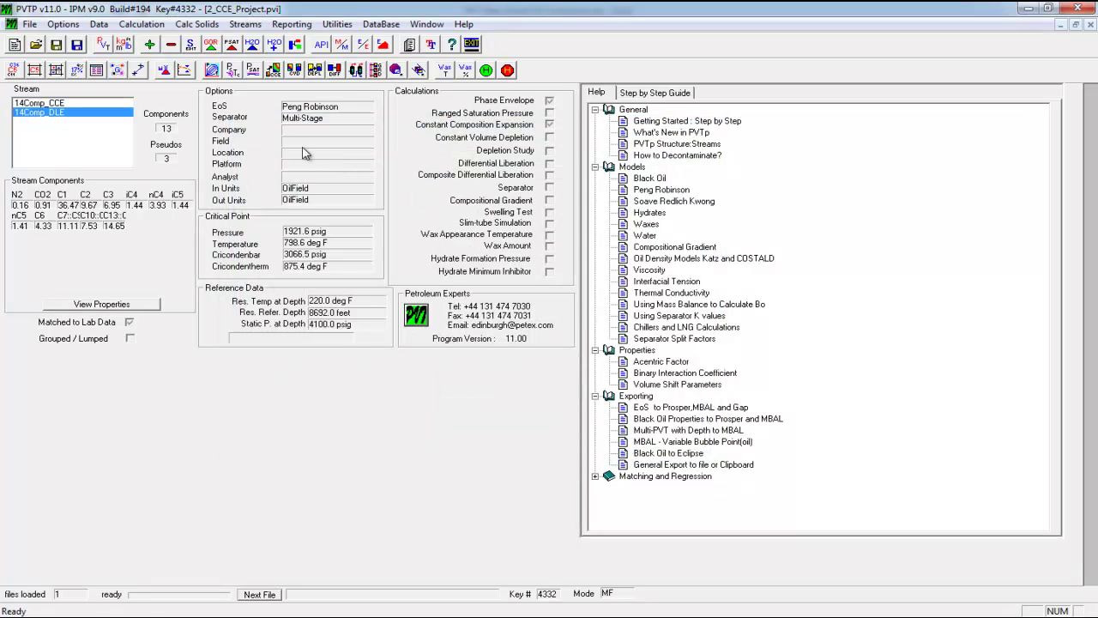
left_click(124, 45)
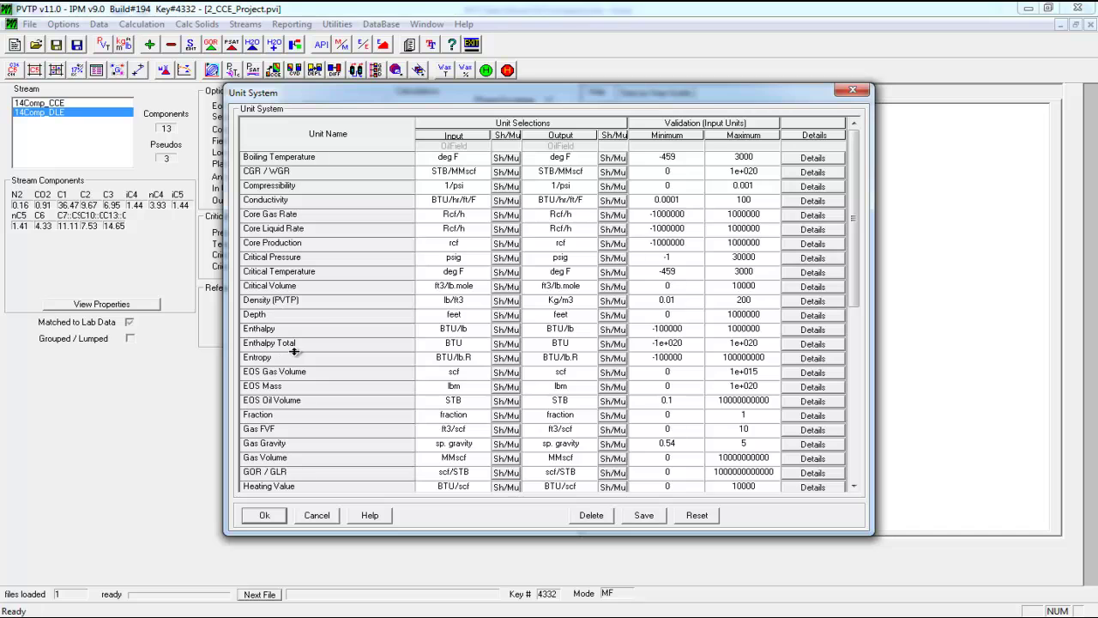
left_click(452, 303)
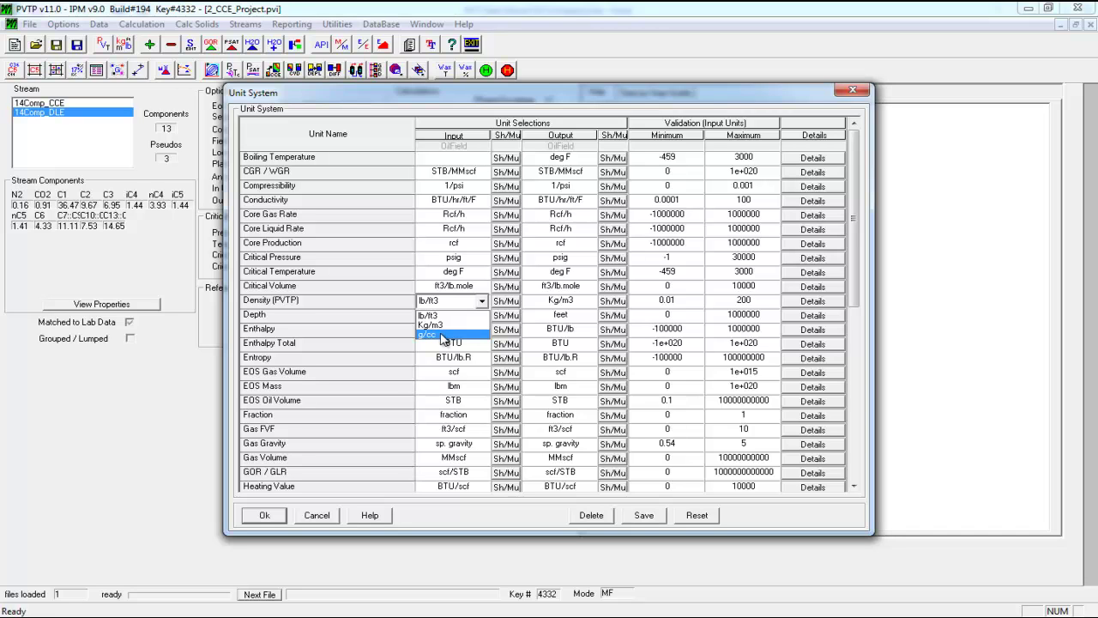
left_click(442, 337)
left_click(575, 304)
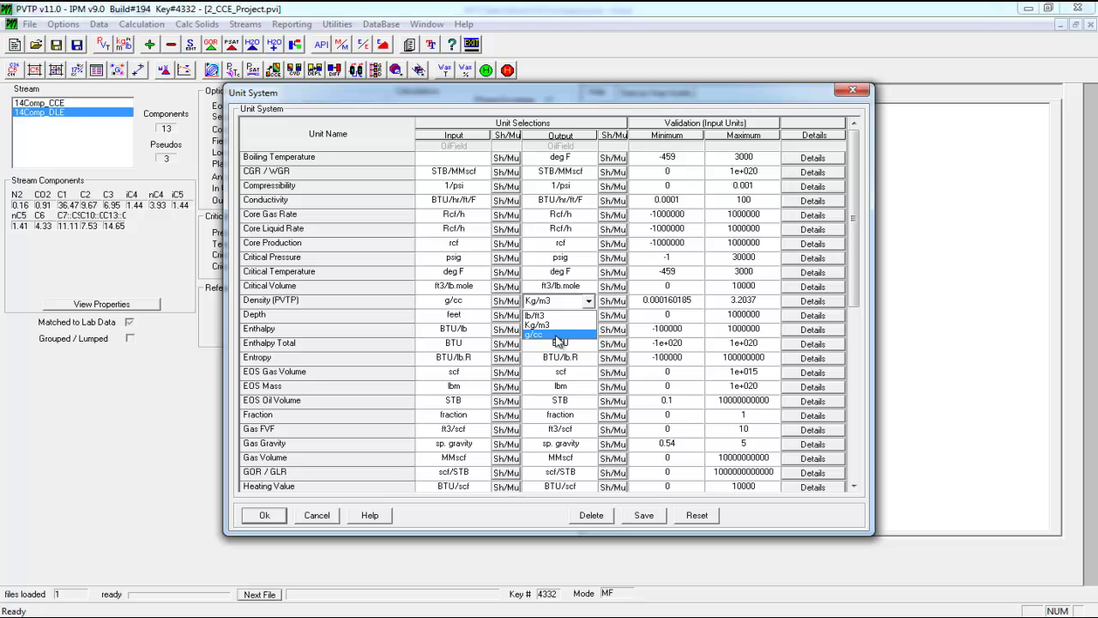
left_click(556, 335)
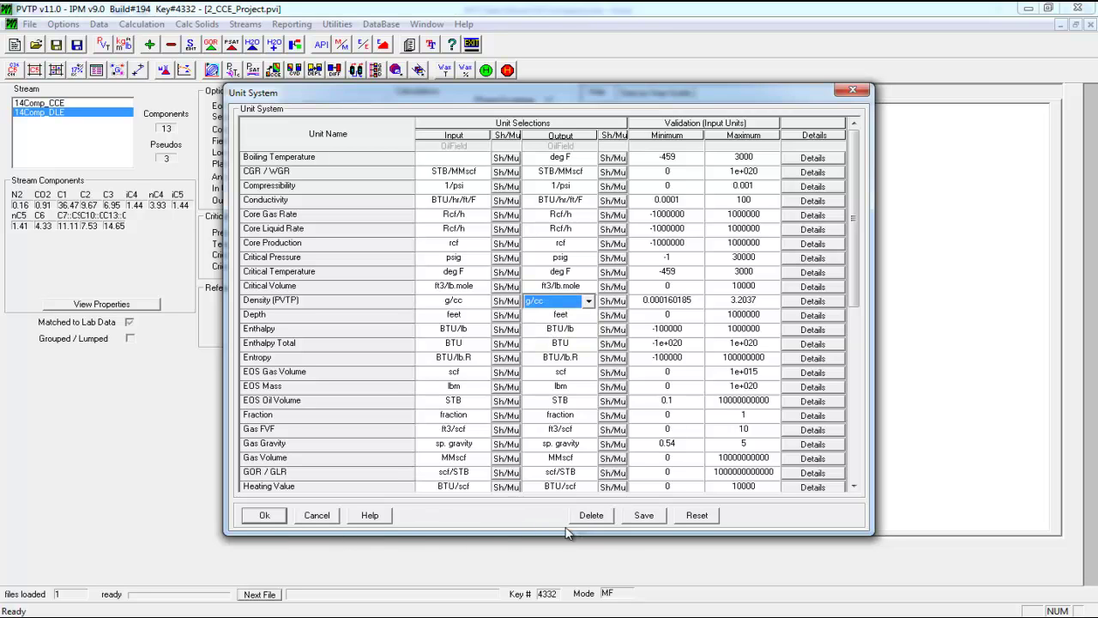
left_click(276, 519)
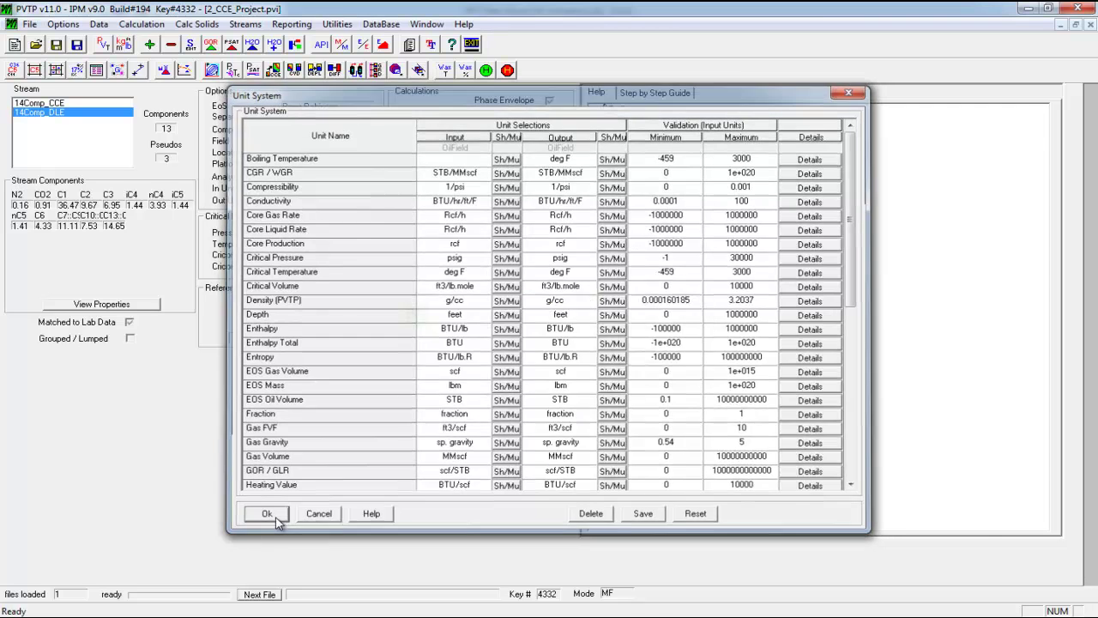
Reopen the differential match data and fill its Oil Density column with the values from rows 5 to 16 of the Excel DLE sheet
left_click(164, 70)
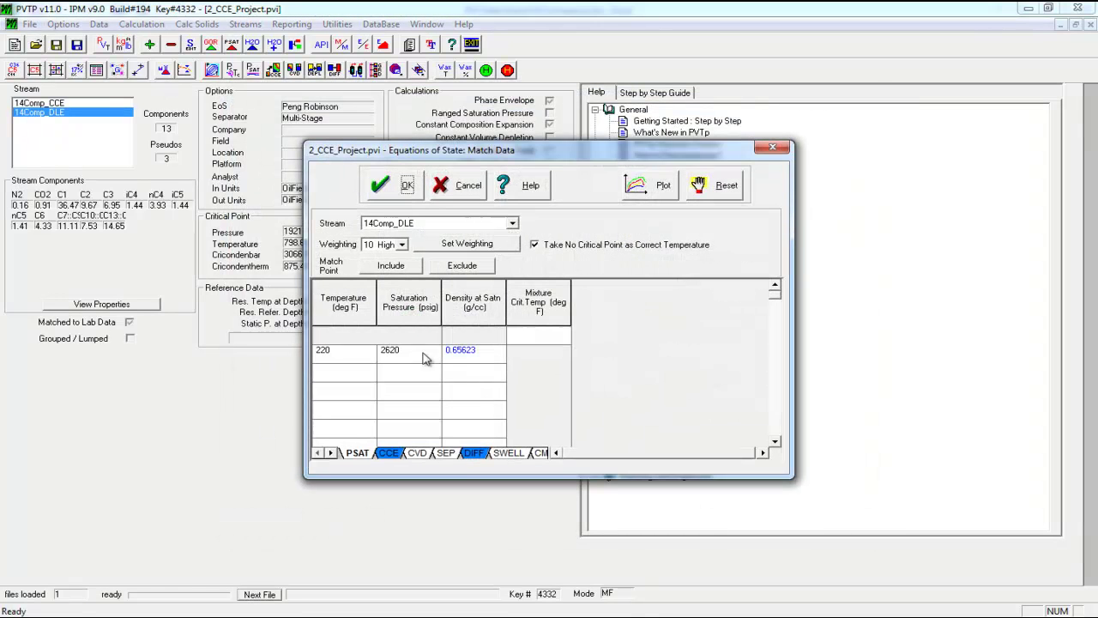
left_click(473, 453)
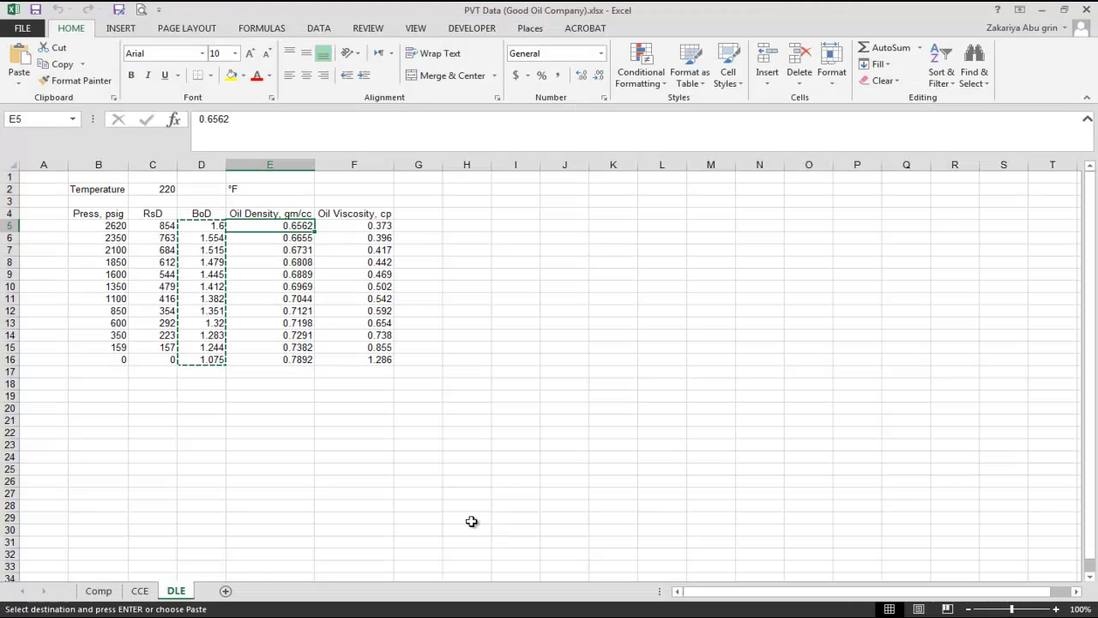
left_click_drag(305, 227, 311, 361)
key("ctrl+c")
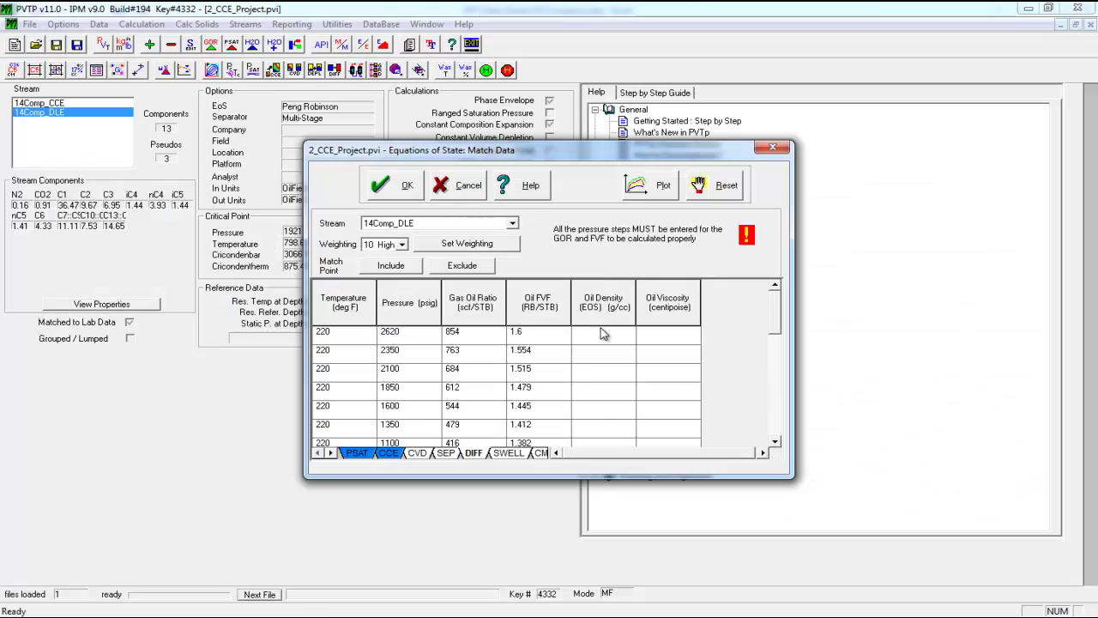
left_click(603, 332)
key("ctrl+v")
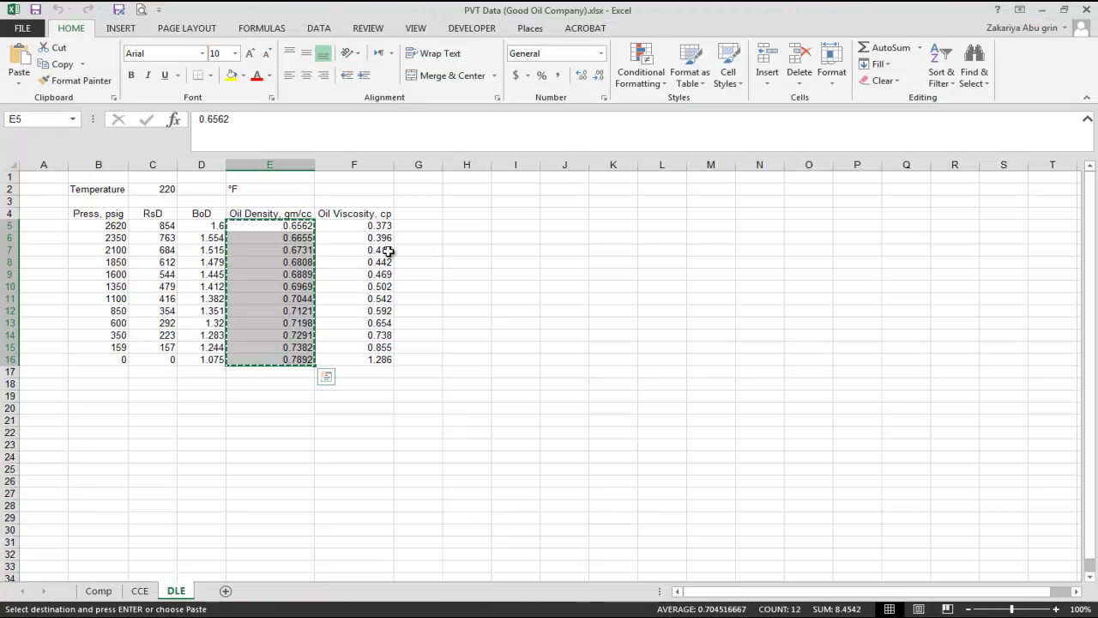
Copy the oil viscosity values in rows 5 to 16 of the Excel DLE sheet into the Oil Viscosity column and accept the match data
left_click_drag(377, 225, 376, 359)
key("ctrl+c")
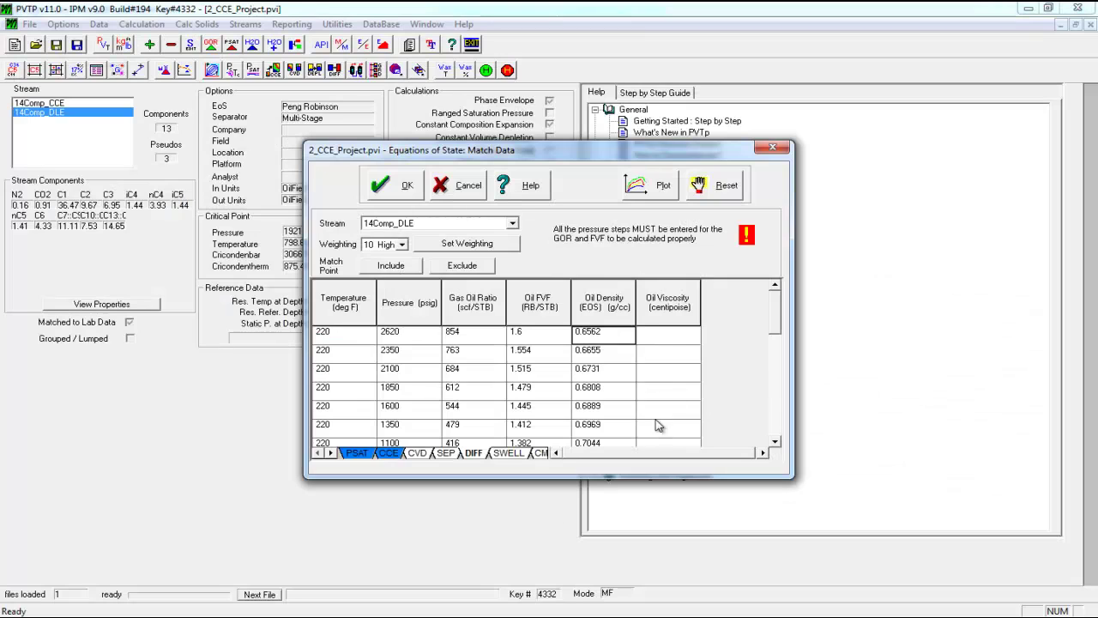
left_click(657, 323)
key("ctrl+v")
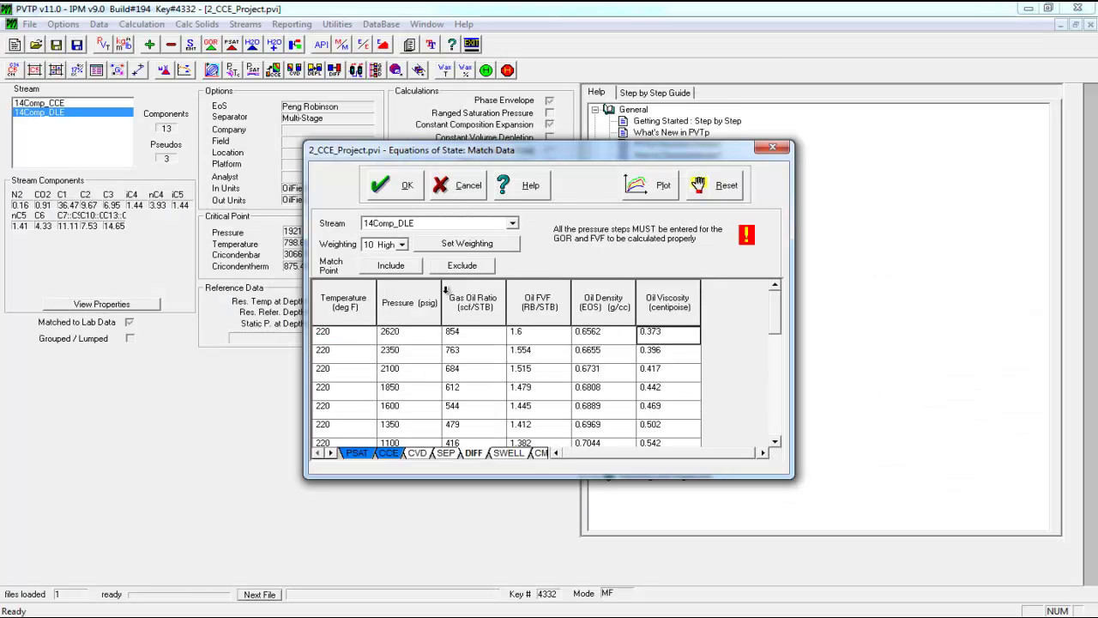
left_click(485, 344)
left_click(421, 343)
left_click(469, 340)
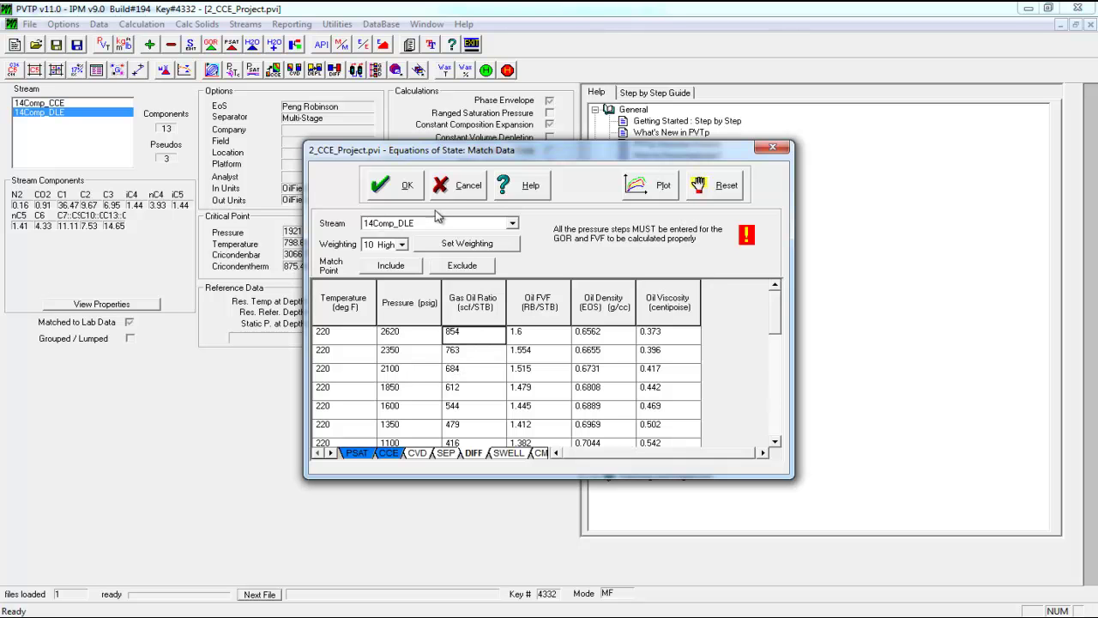
left_click(396, 186)
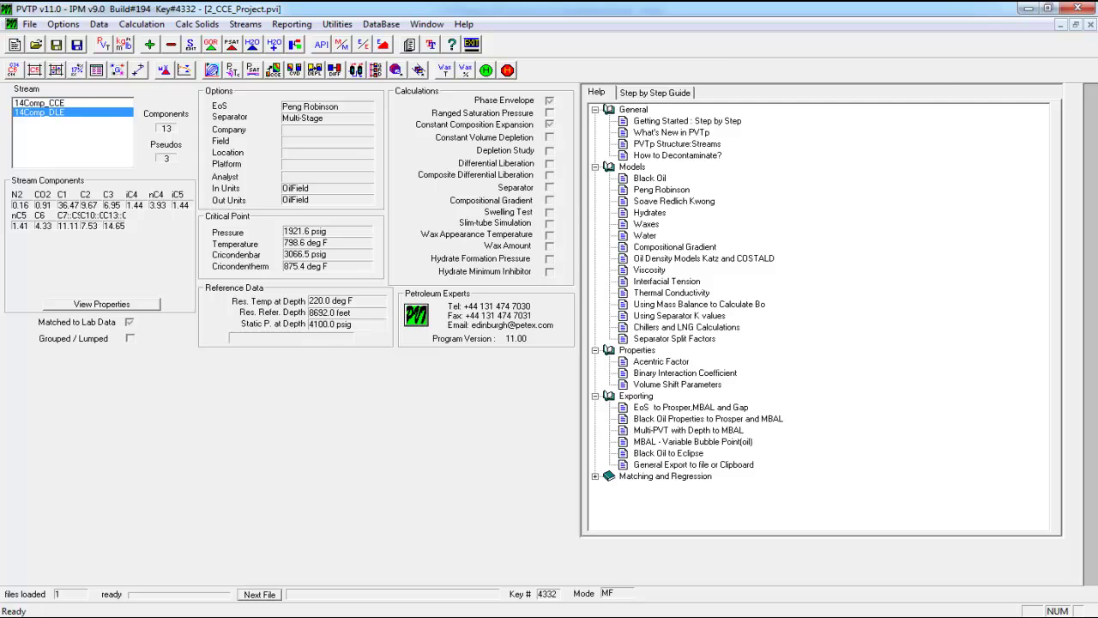
Switch to Excel, copy the pressure values in rows 5 to 16 of the DLE sheet again and return to PVTP
key("alt+Tab")
key("alt+Tab")
key("alt+Tab")
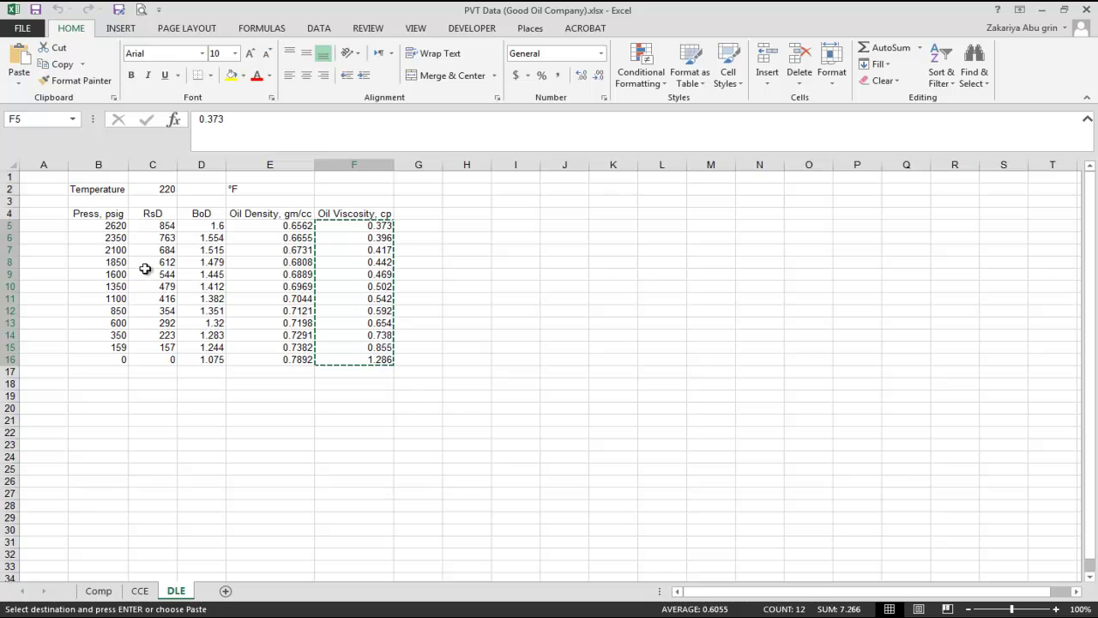
left_click_drag(103, 225, 103, 360)
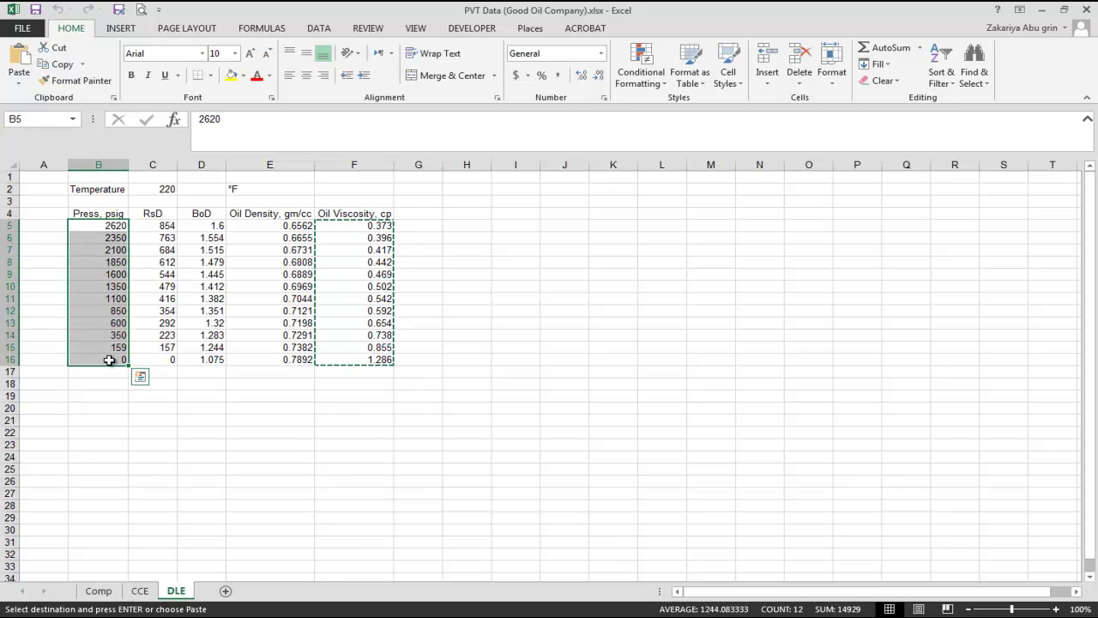
key("ctrl+c")
key("alt+Tab")
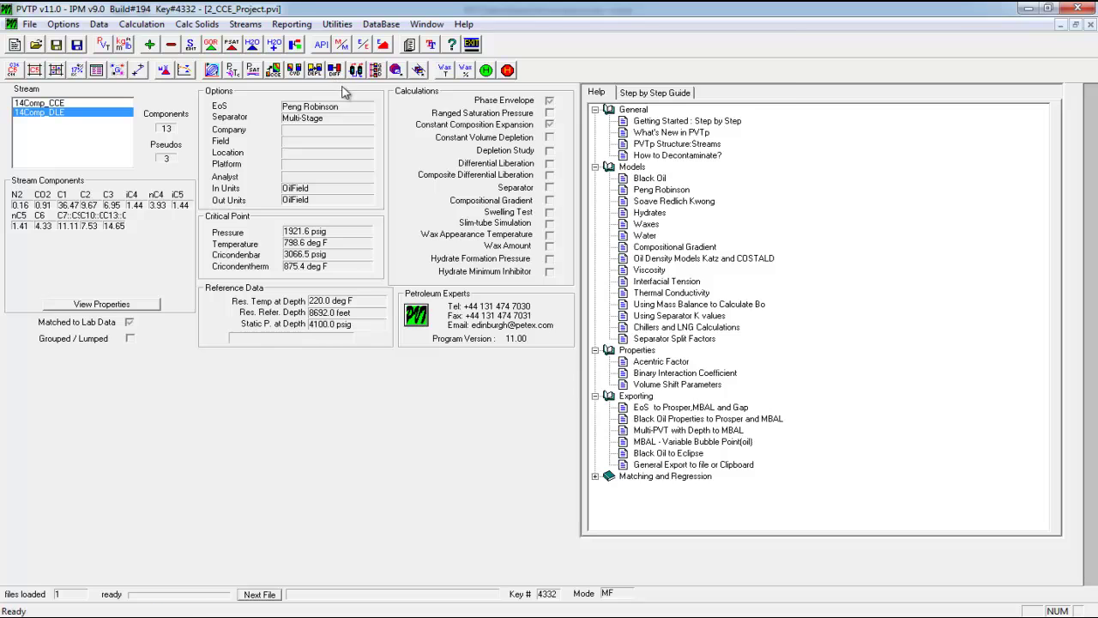
Start a differential liberation calculation with a temperature of 220 deg F and only the 14Comp_DLE stream selected
left_click(336, 72)
left_click(402, 148)
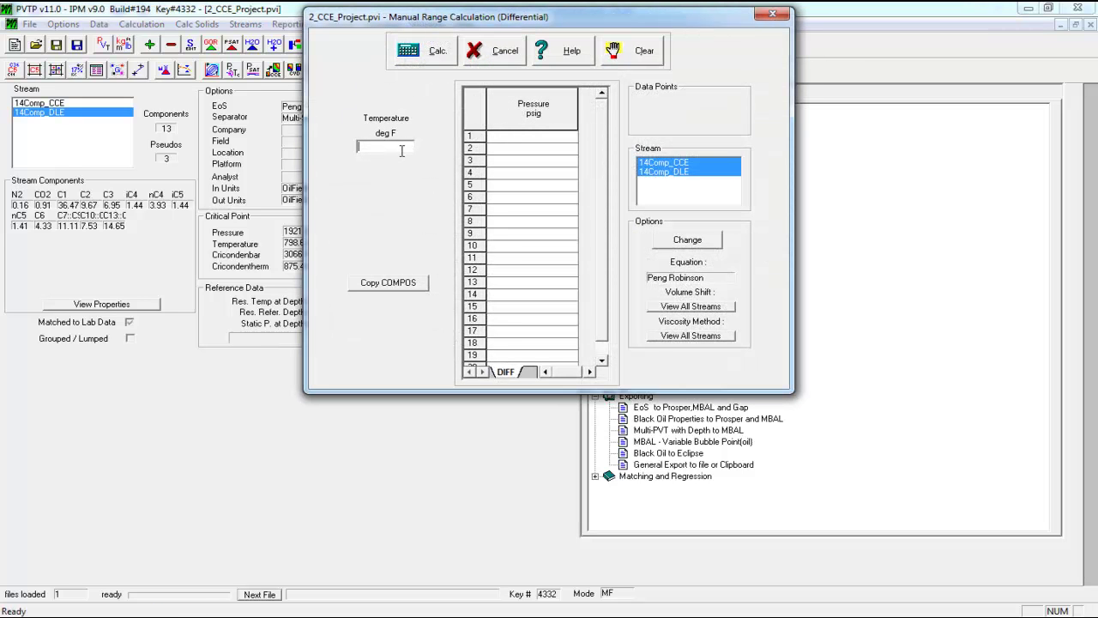
type("220")
left_click(504, 138)
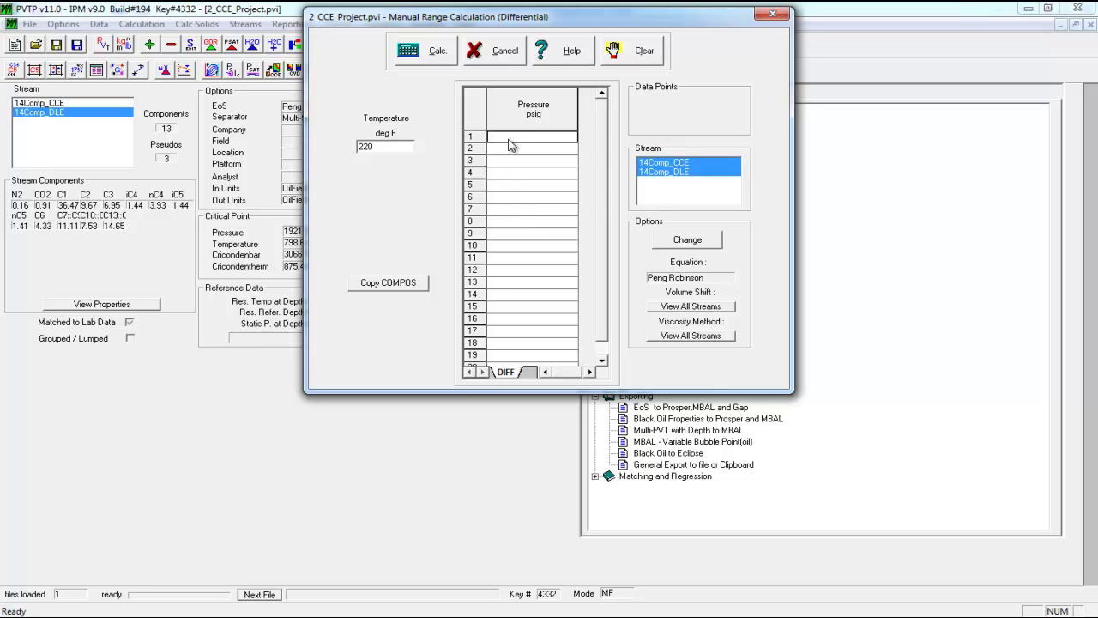
left_click(671, 164)
left_click(670, 174)
left_click(669, 175)
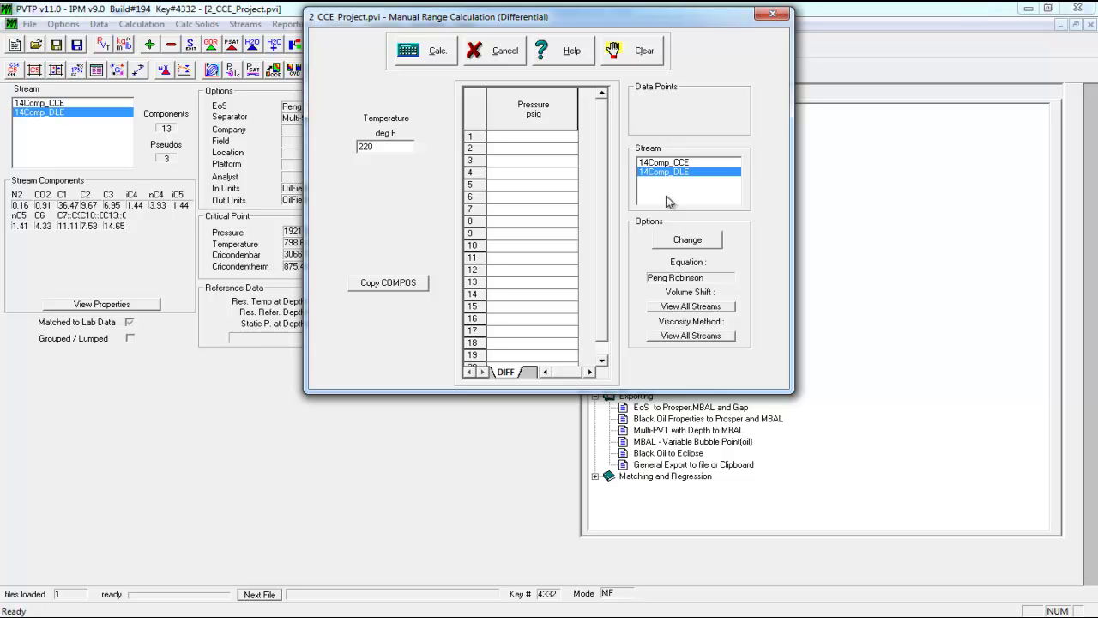
Paste the copied pressures into the differential calculation's pressure table and proceed to the calculation results
left_click(505, 141)
key("ctrl+v")
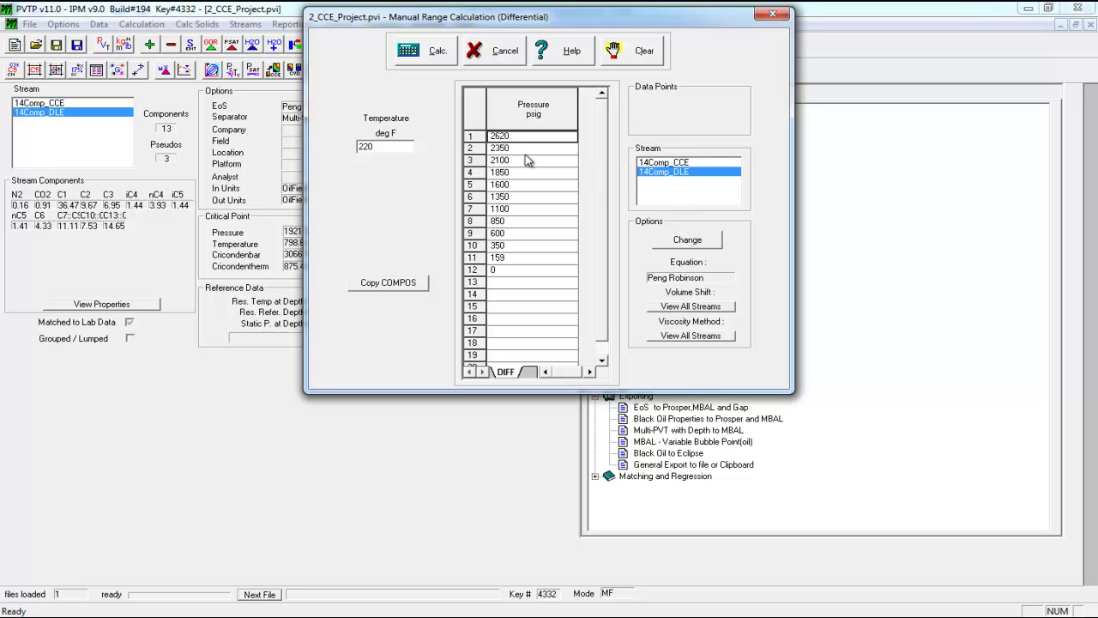
left_click(413, 54)
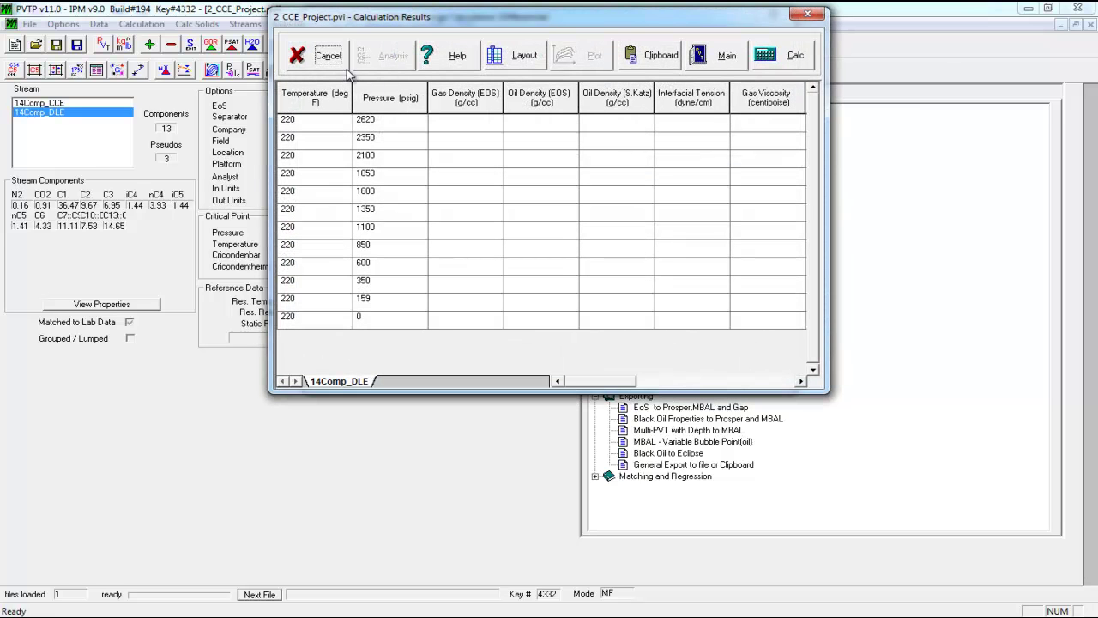
Run the differential liberation calculation for 14Comp_DLE, acknowledge its completion and plot the results
left_click(797, 63)
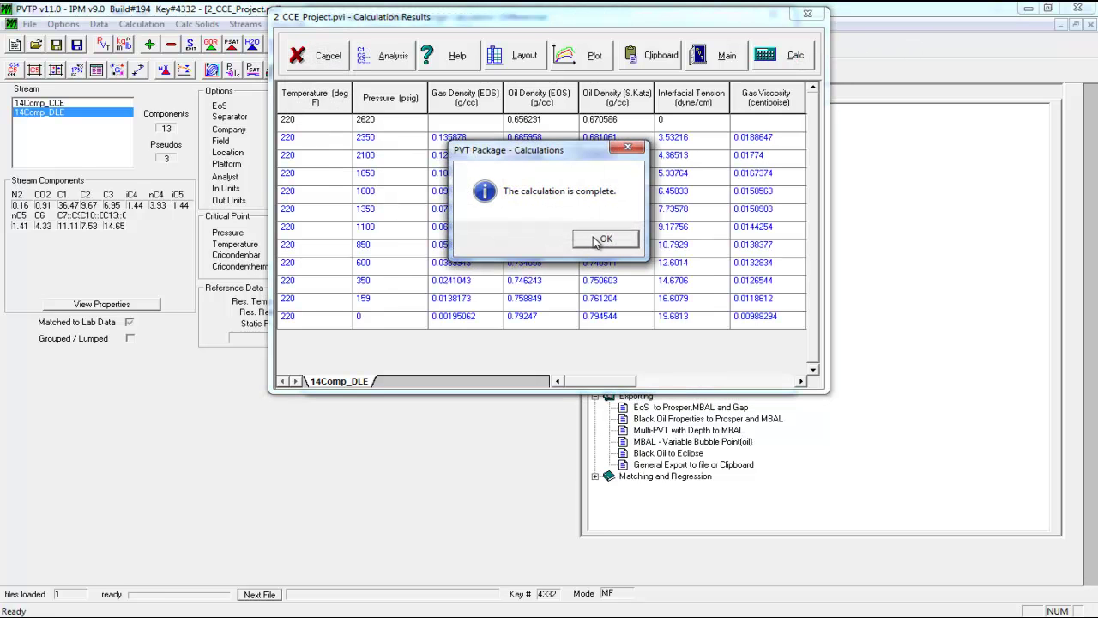
left_click(590, 240)
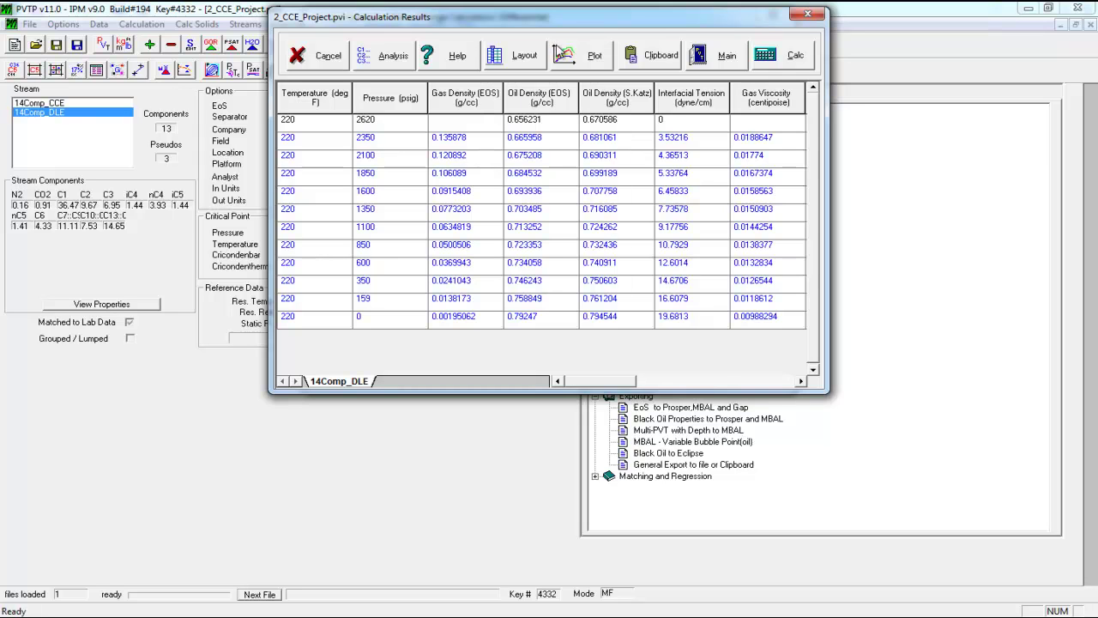
left_click(573, 68)
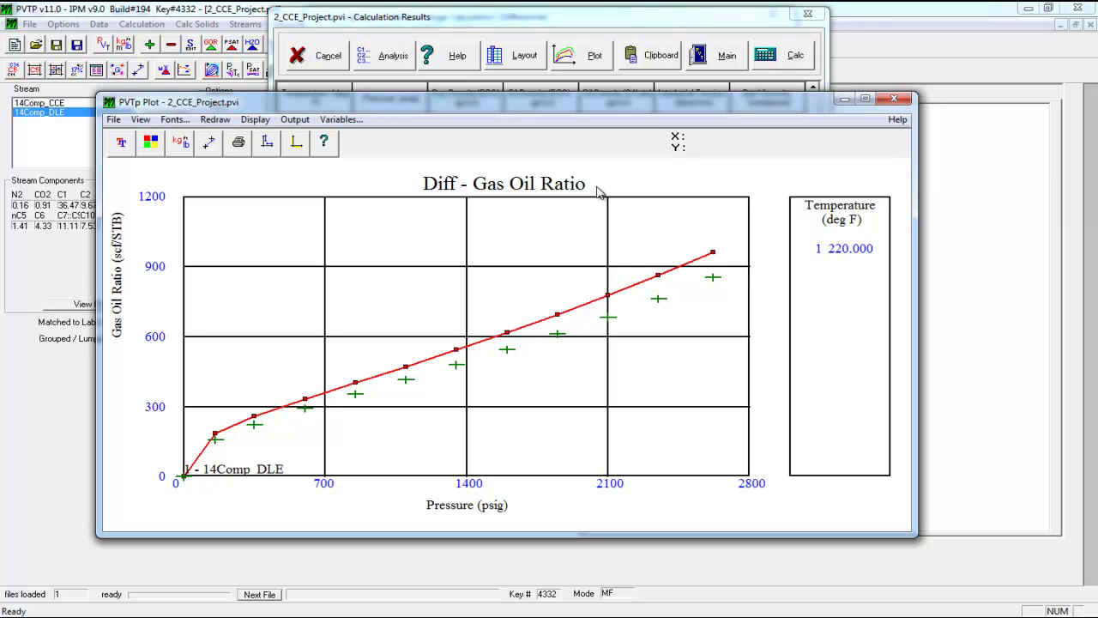
Change the plotted variable to Oil FVF versus pressure to compare it with the lab data
left_click(340, 119)
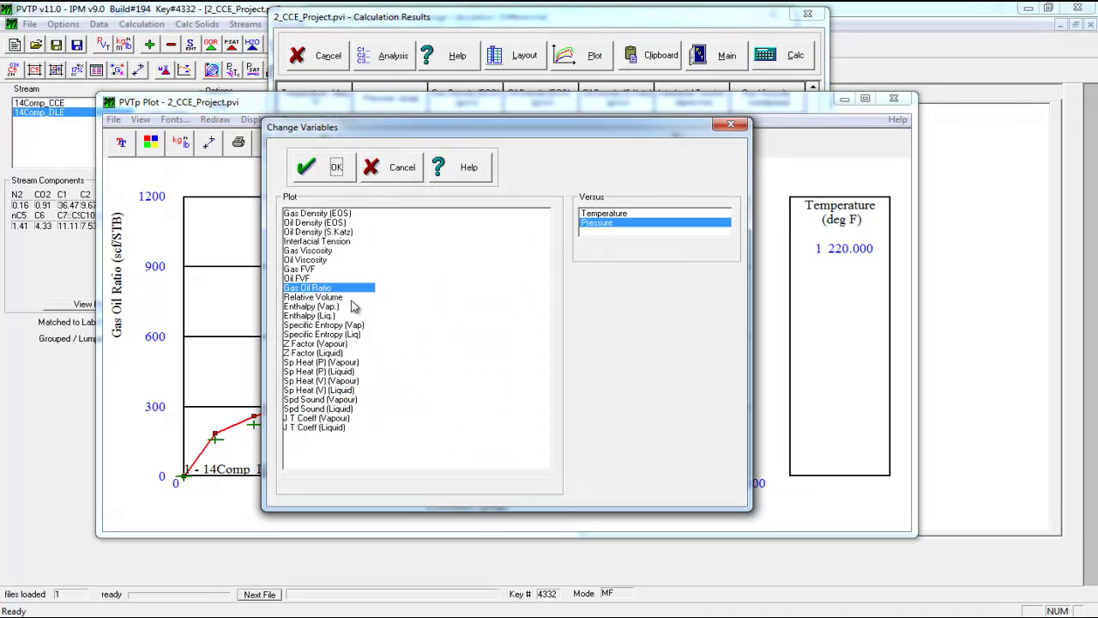
left_click(305, 280)
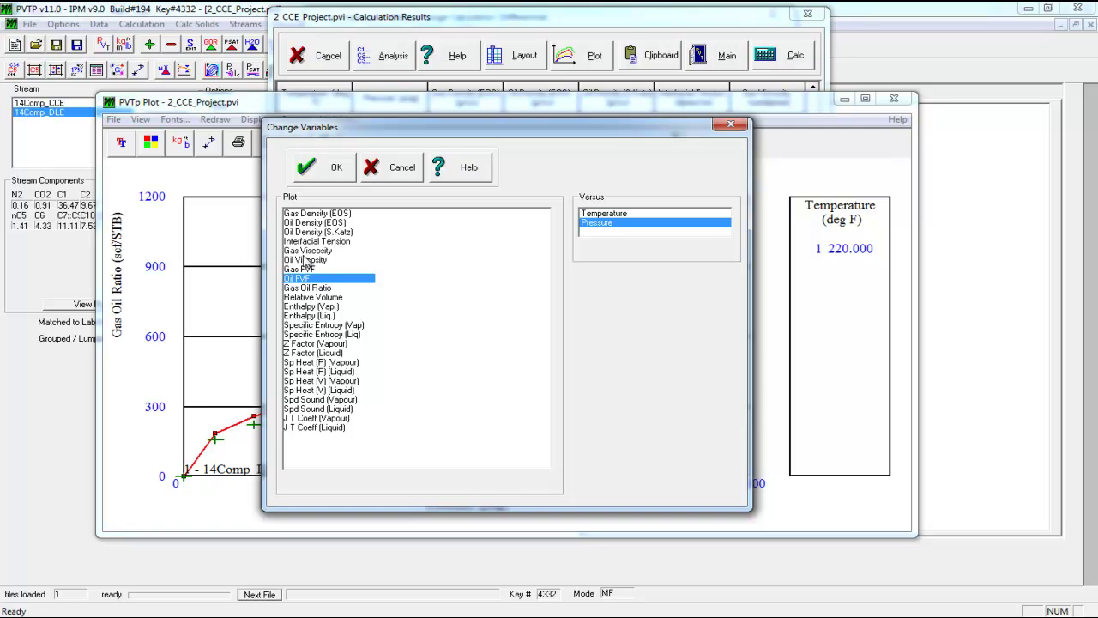
left_click(318, 174)
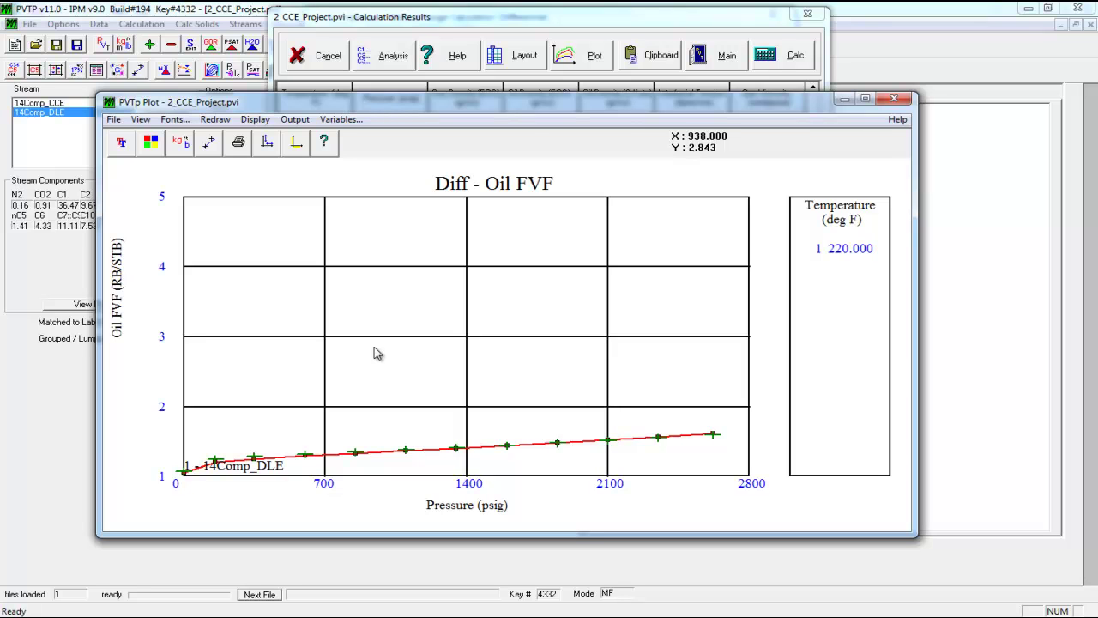
Plot only Oil Viscosity versus pressure in place of Oil FVF
left_click(340, 119)
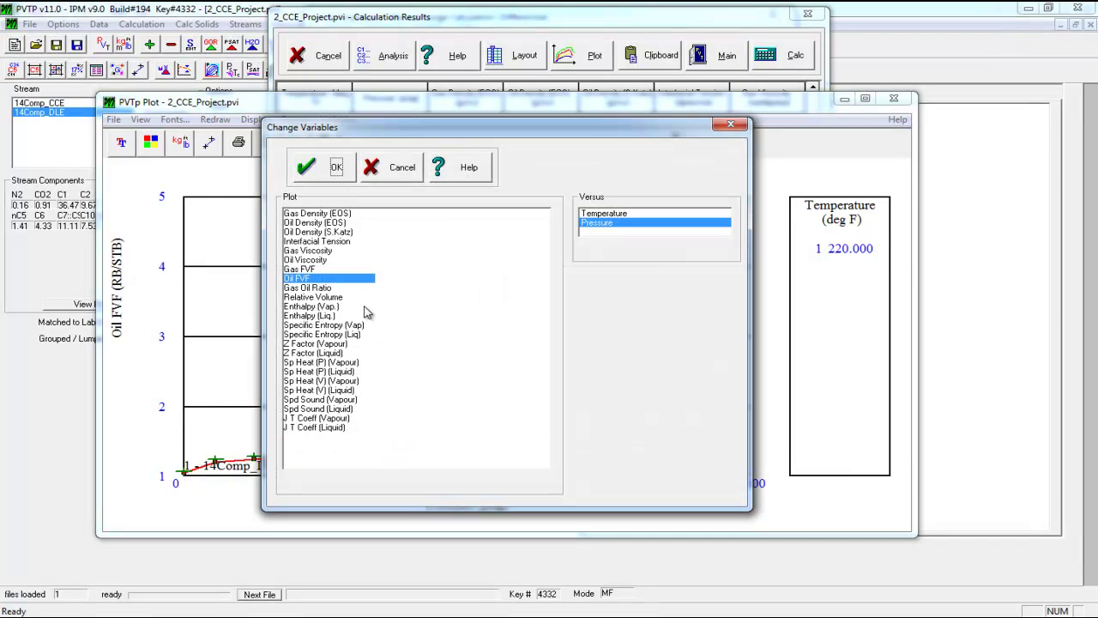
left_click(316, 259)
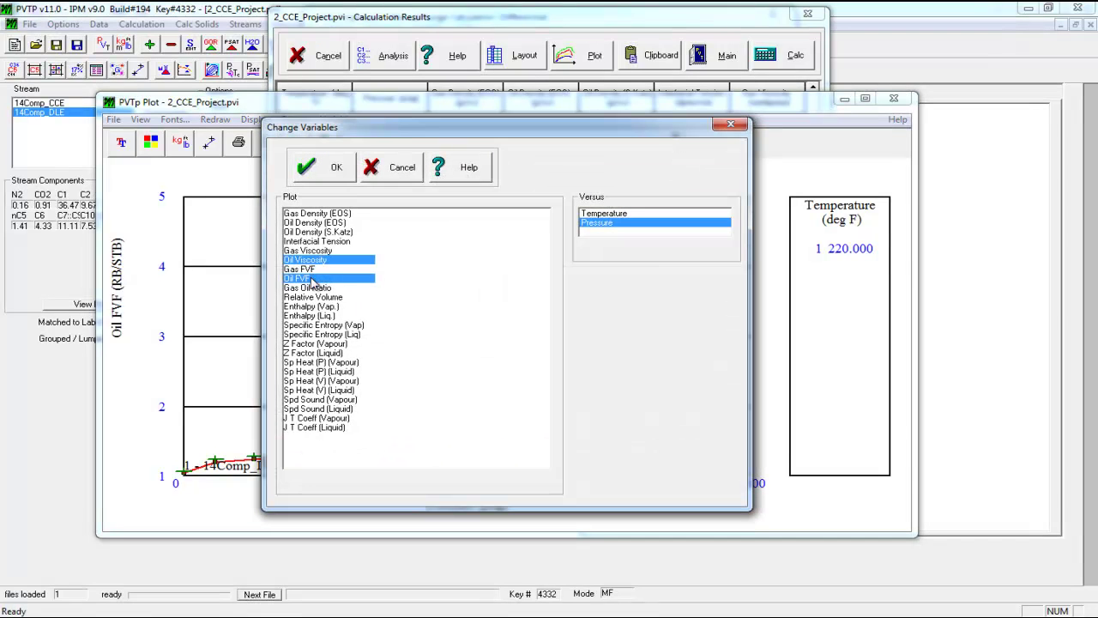
left_click(314, 279)
left_click(320, 175)
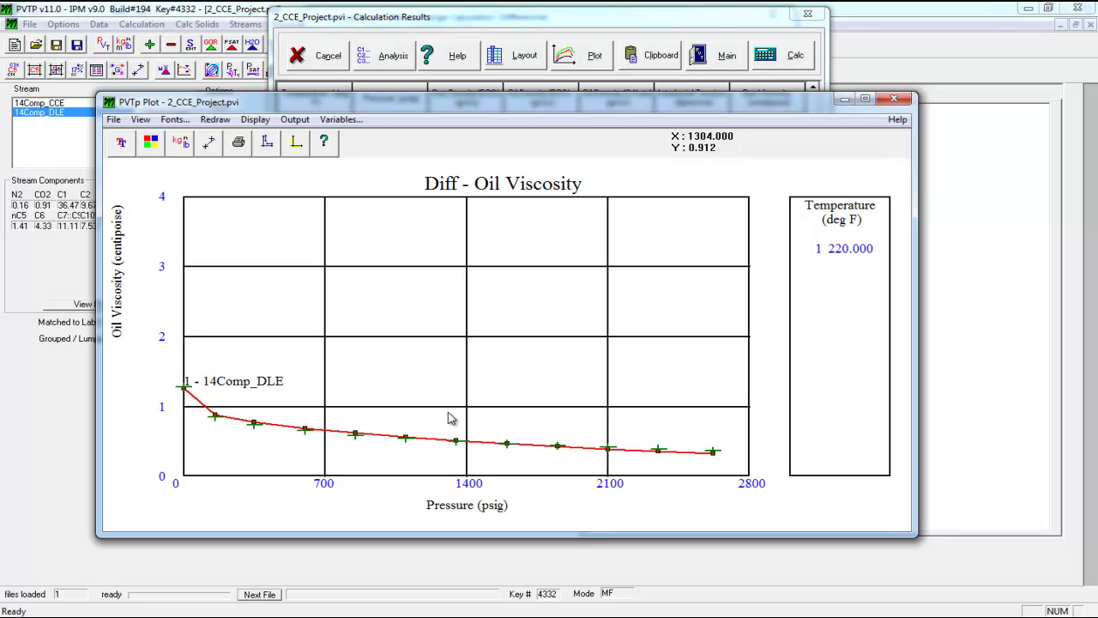
Check the oil density column in the Excel DLE sheet, return to PVTP and plot only Oil Density (EOS) versus pressure
left_click(343, 119)
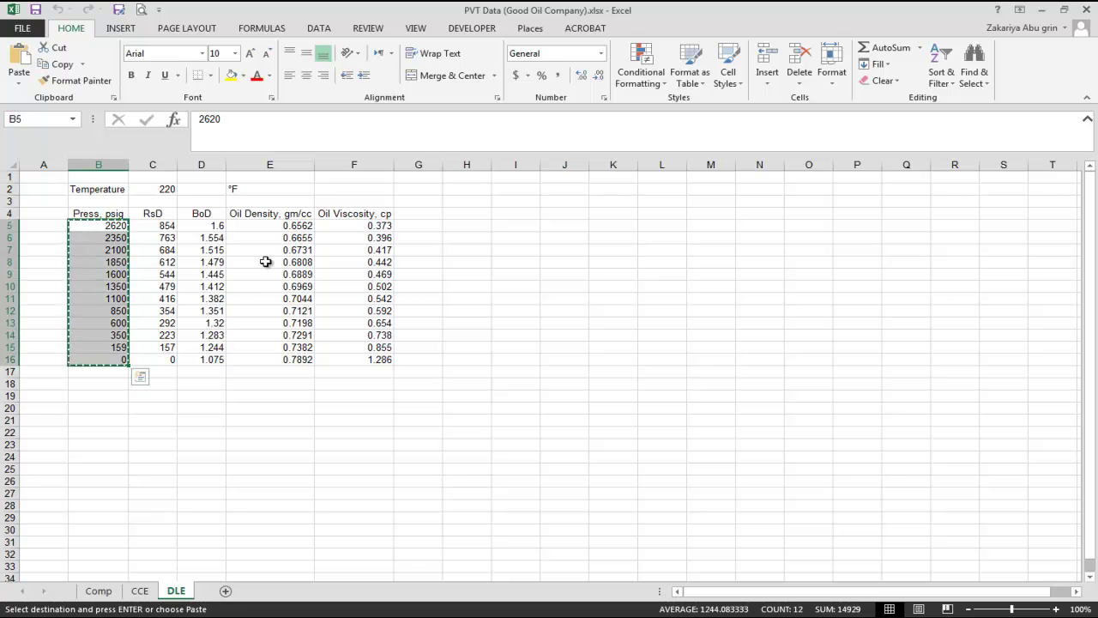
left_click(257, 213)
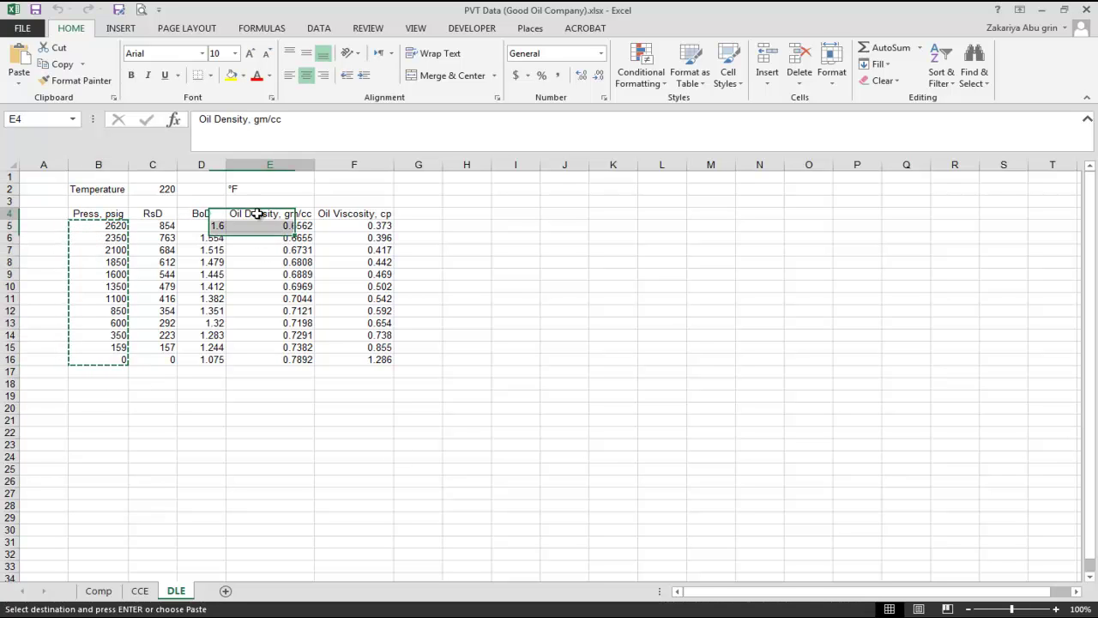
mouse_move(318, 614)
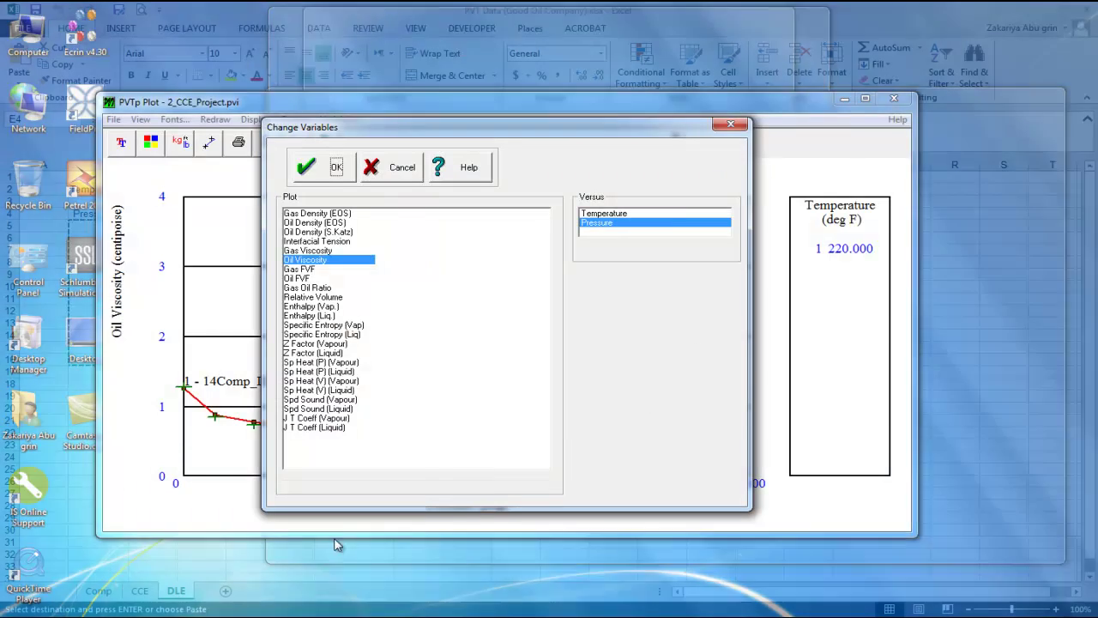
left_click(386, 553)
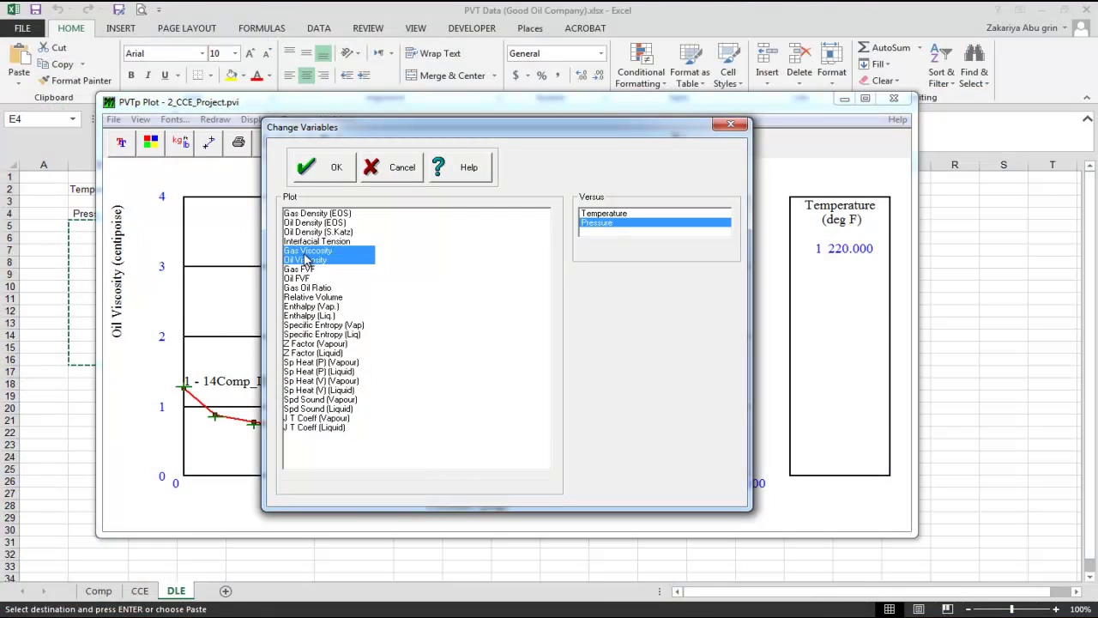
left_click(324, 251, "ctrl")
left_click(315, 260, "ctrl")
left_click(316, 251, "ctrl")
left_click(315, 222)
left_click(310, 173)
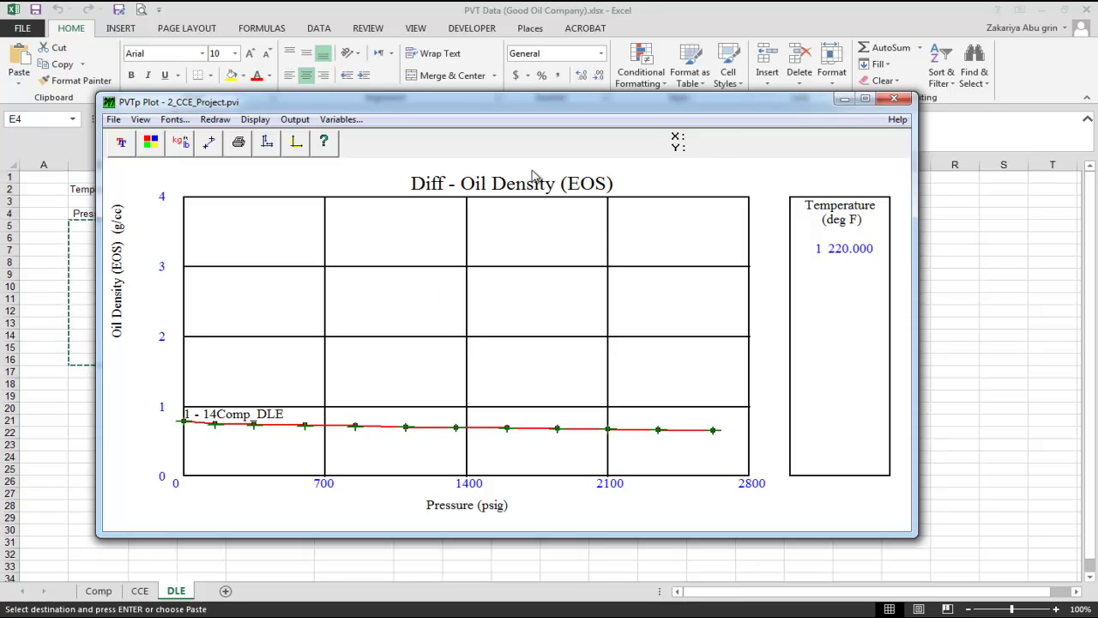
Close the plot, return to the PVTP calculation results and reopen the plot with only Gas Oil Ratio versus pressure
left_click(894, 99)
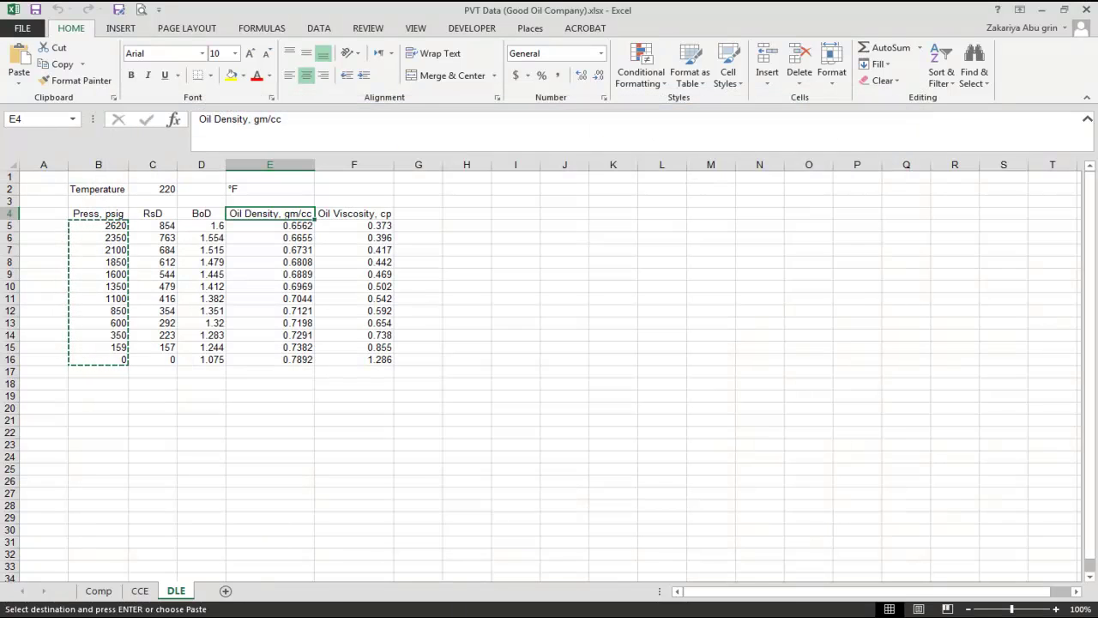
key("alt+Tab")
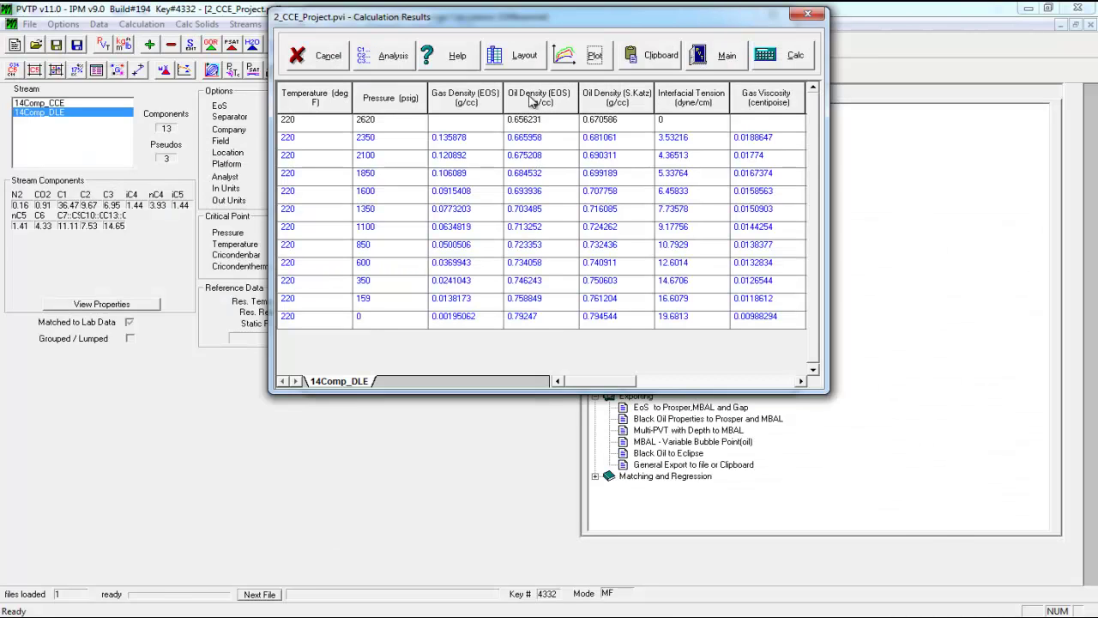
left_click(582, 67)
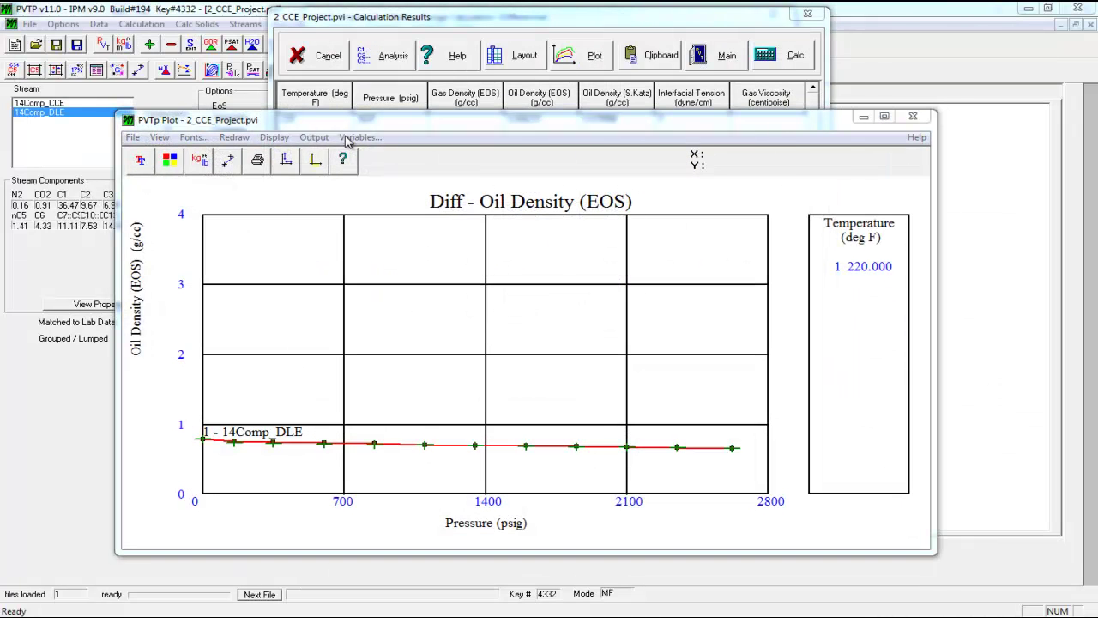
left_click(357, 137)
left_click(330, 316)
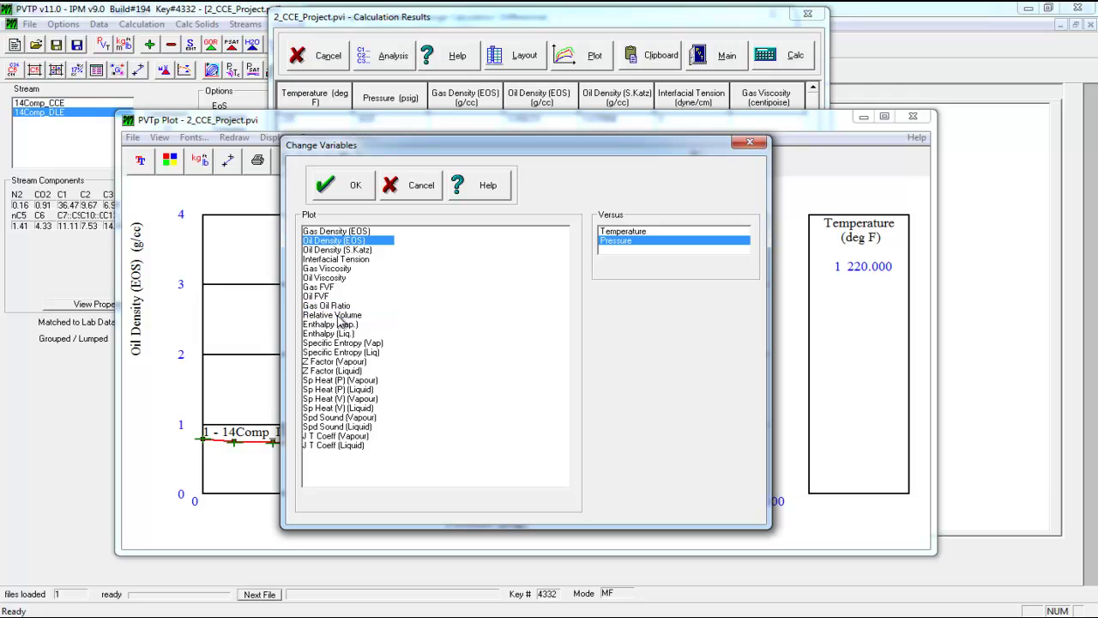
left_click(330, 306)
left_click(329, 306)
left_click(330, 306)
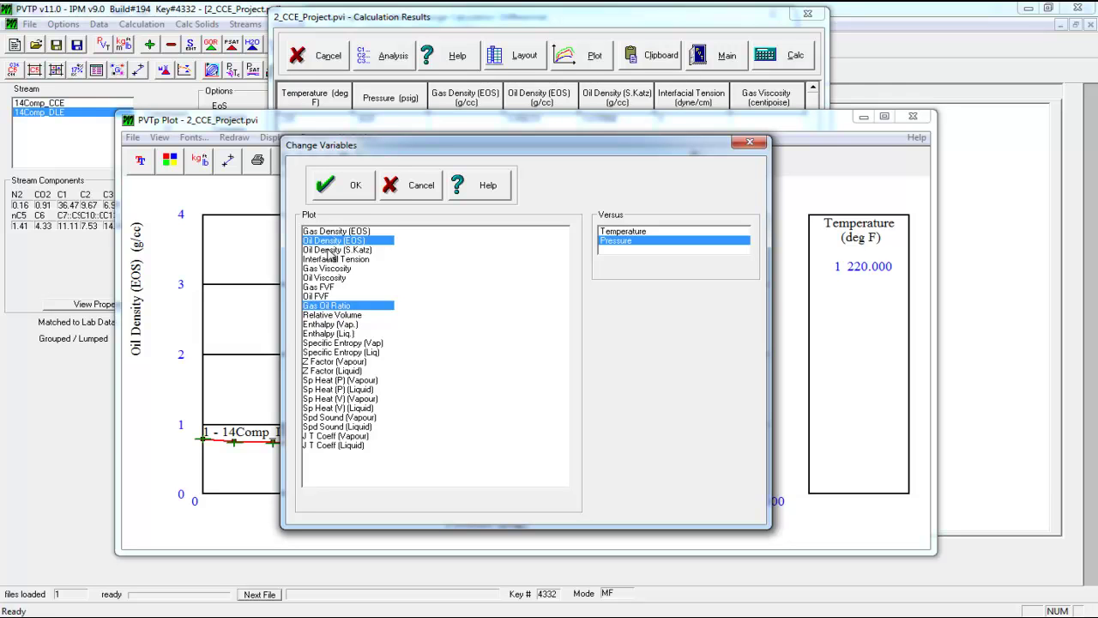
left_click(333, 242)
left_click(341, 191)
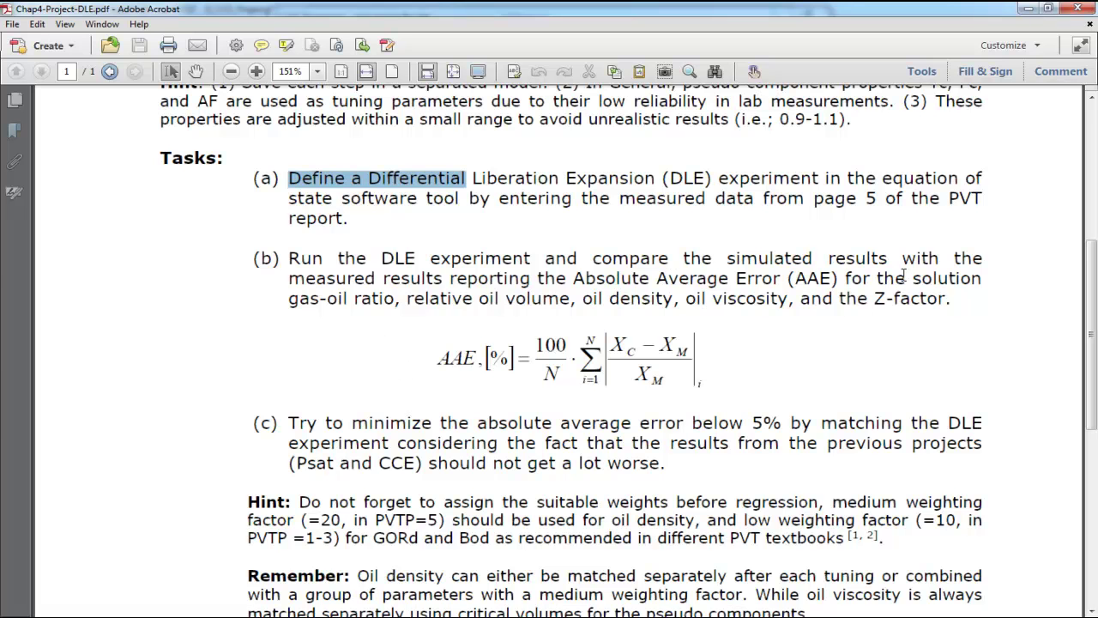
Examine task (b) in the DLE project PDF, highlighting the solution gas-oil ratio, relative oil volume and oil density requirements
left_click_drag(902, 276, 981, 278)
left_click_drag(324, 299, 642, 300)
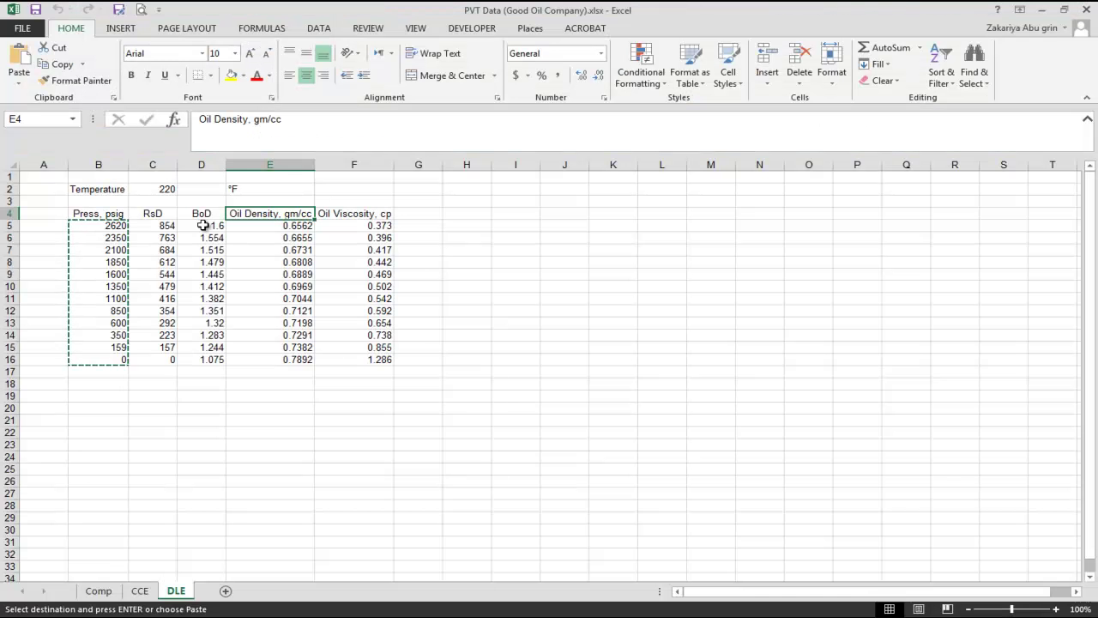
left_click(202, 225)
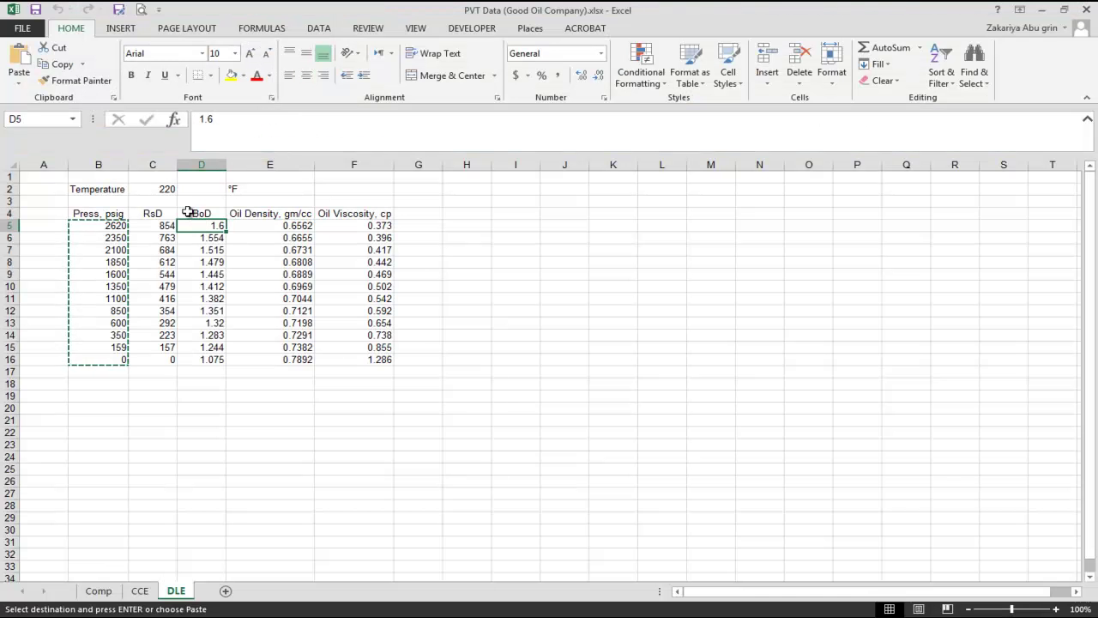
right_click(11, 214)
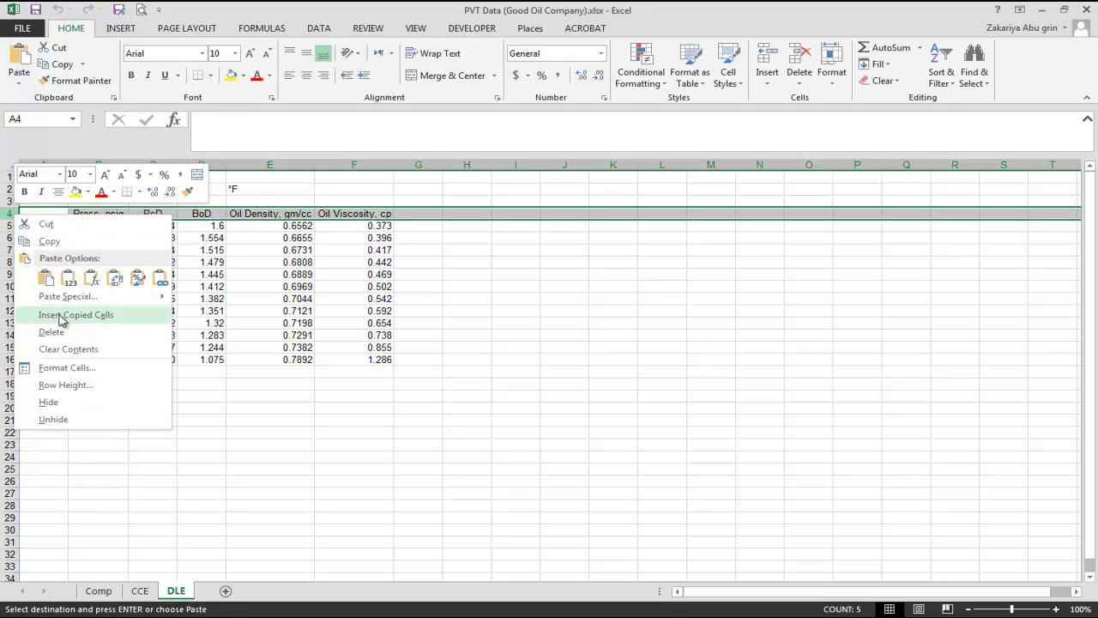
key("Escape")
key("Escape")
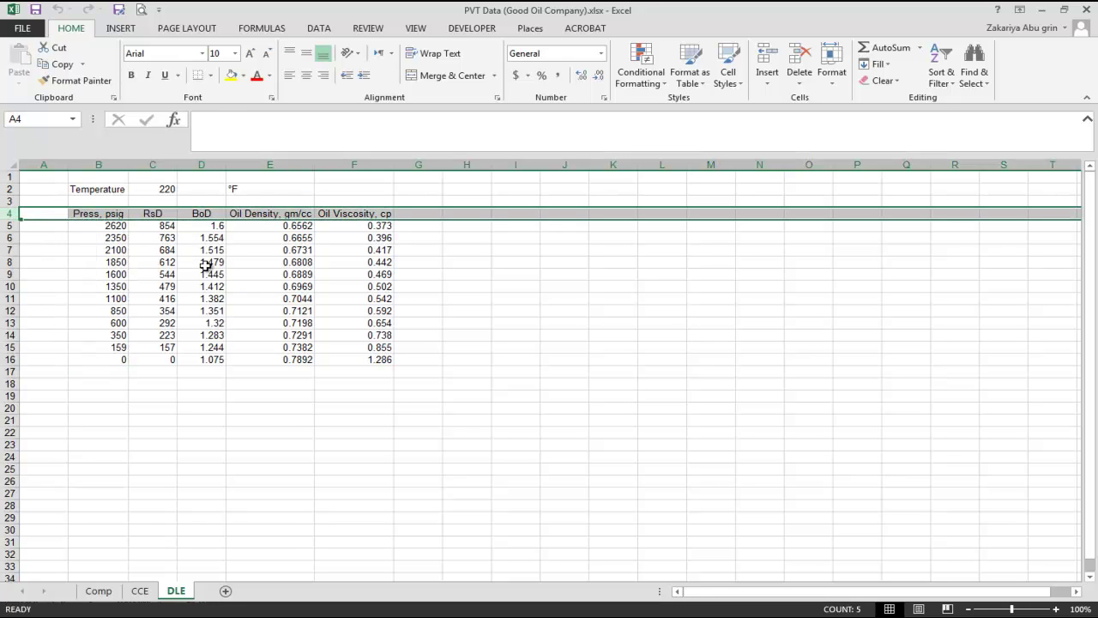
Insert an empty row above the column headers in the Excel DLE sheet and add a merged, centred heading "Lab" across B4:F4
right_click(10, 215)
left_click(47, 312)
left_click_drag(96, 213, 370, 214)
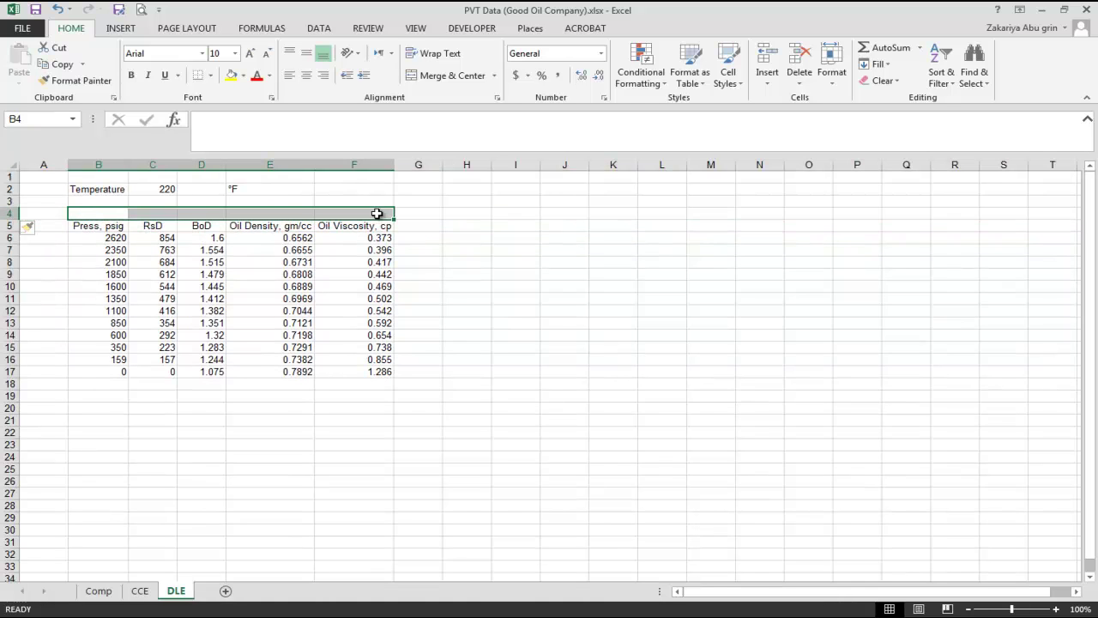
left_click(447, 76)
double_click(195, 215)
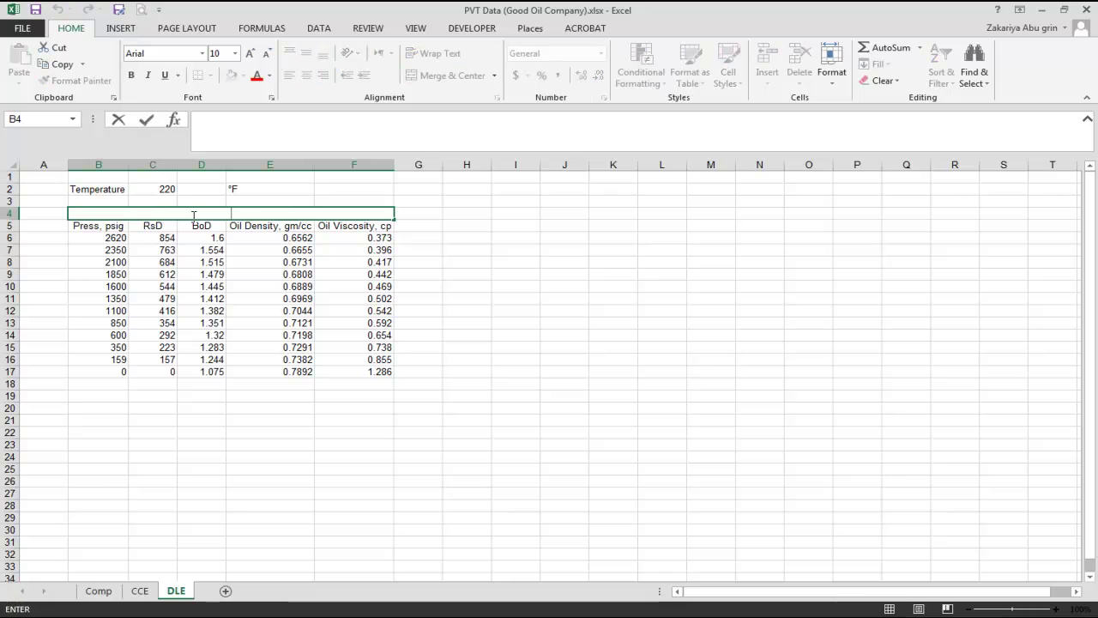
type("Lab")
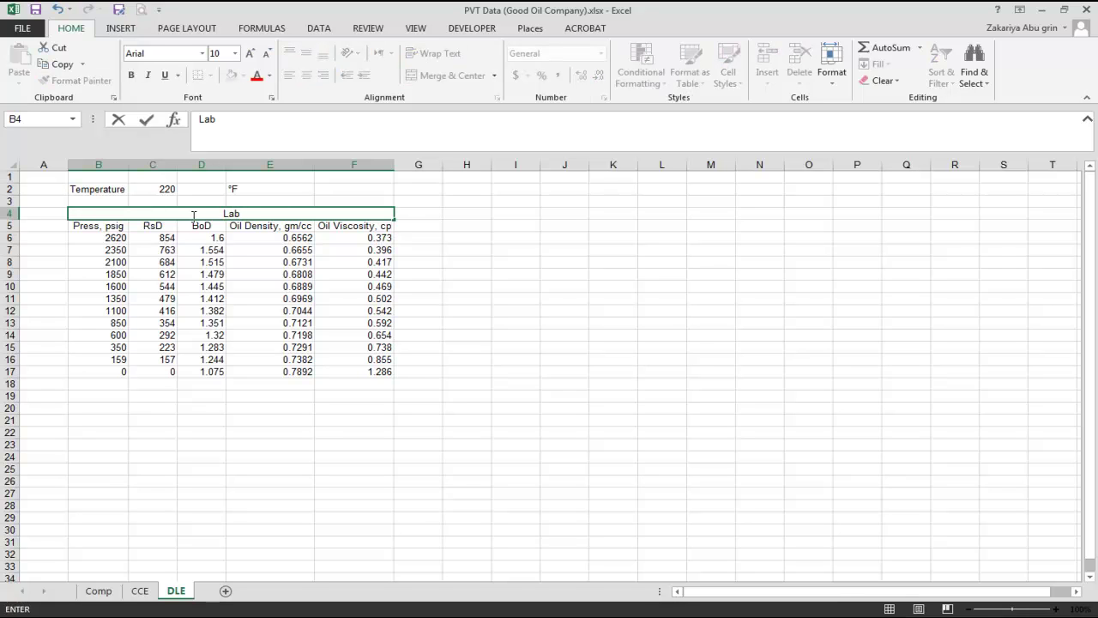
left_click(269, 431)
Copy the Lab heading and its column headers in B4:F5 to a new block starting at H4
left_click(120, 211)
left_click_drag(279, 219, 311, 228)
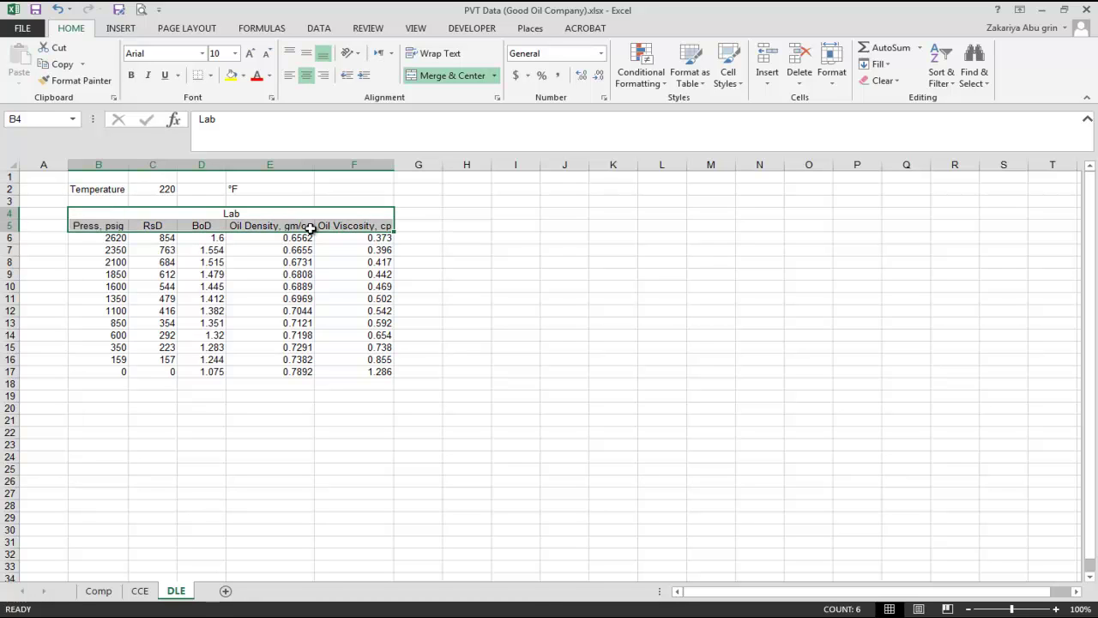
key("ctrl+c")
left_click(447, 219)
key("ctrl+v")
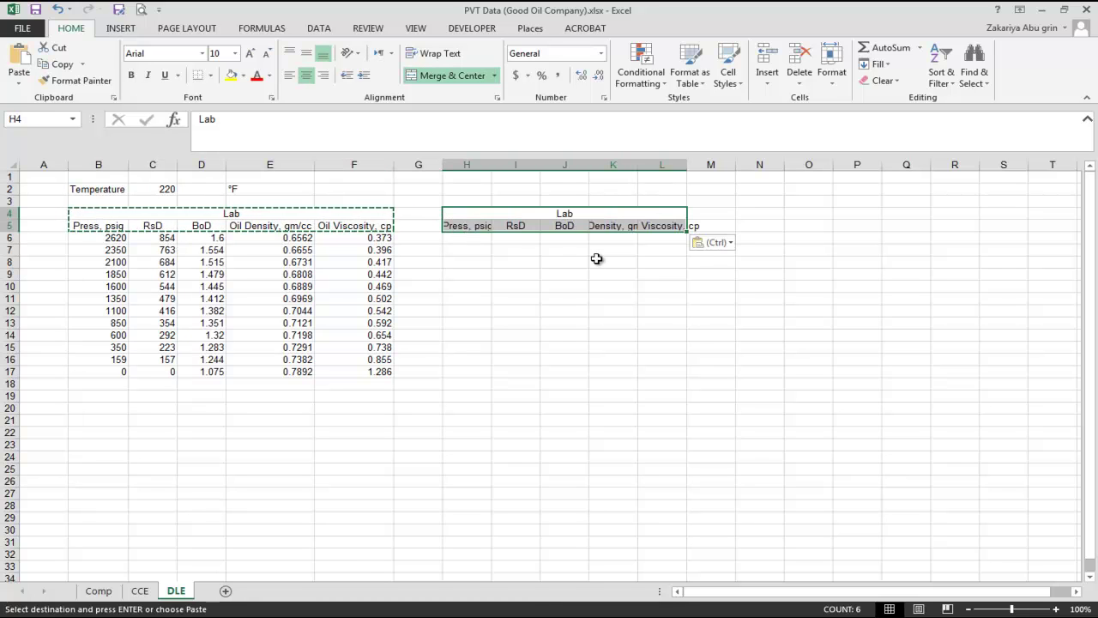
Rename the heading of the copied block in H4 as EOS
double_click(553, 215)
double_click(562, 214)
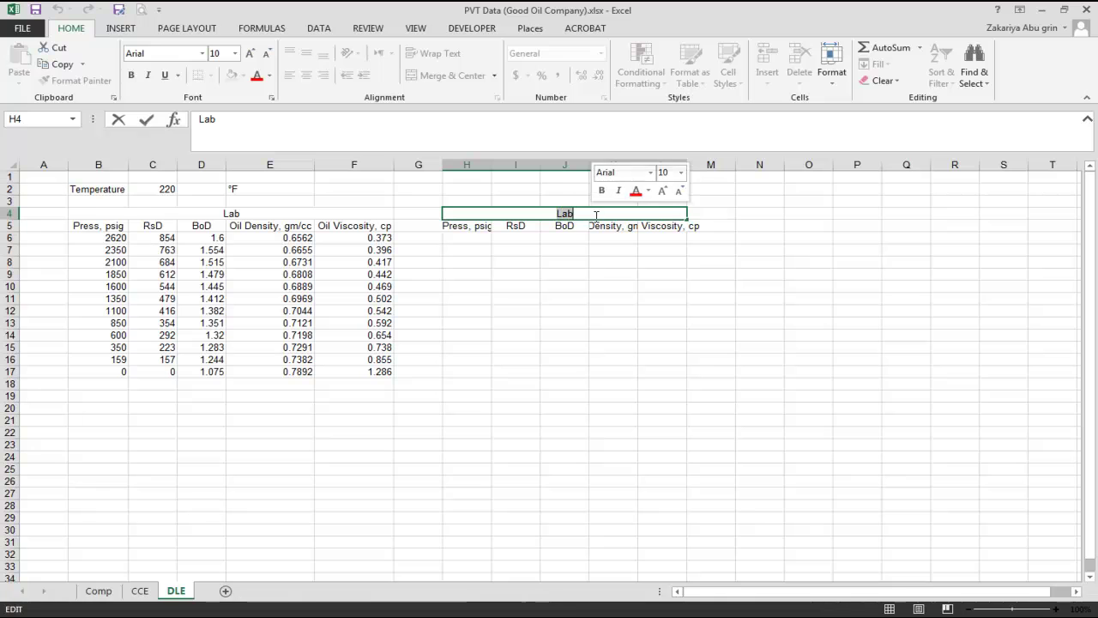
type("EOS")
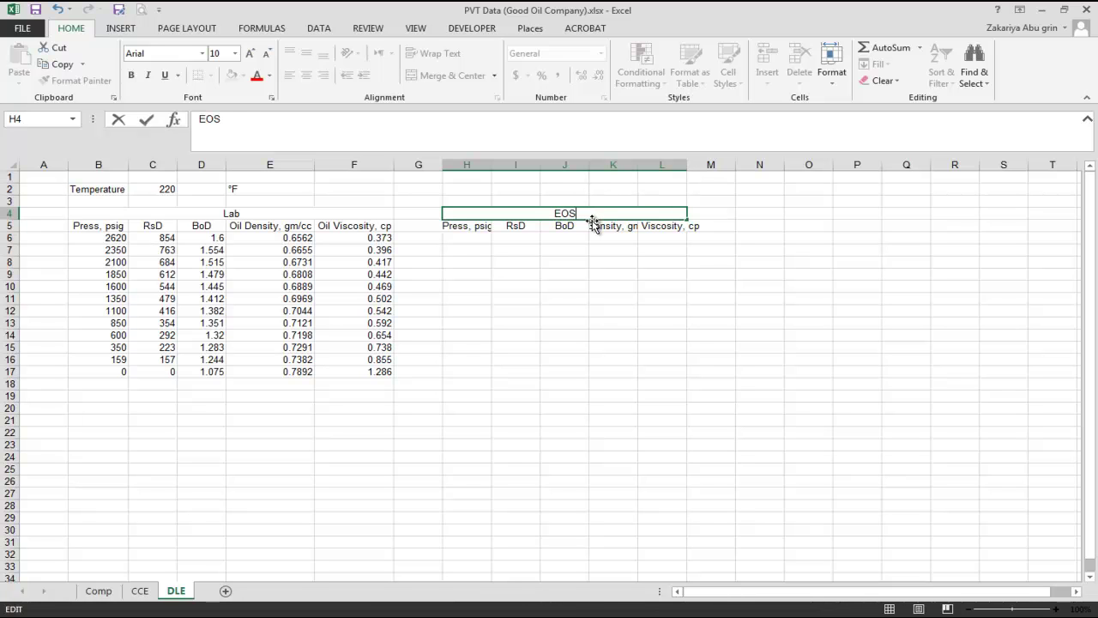
key("Return")
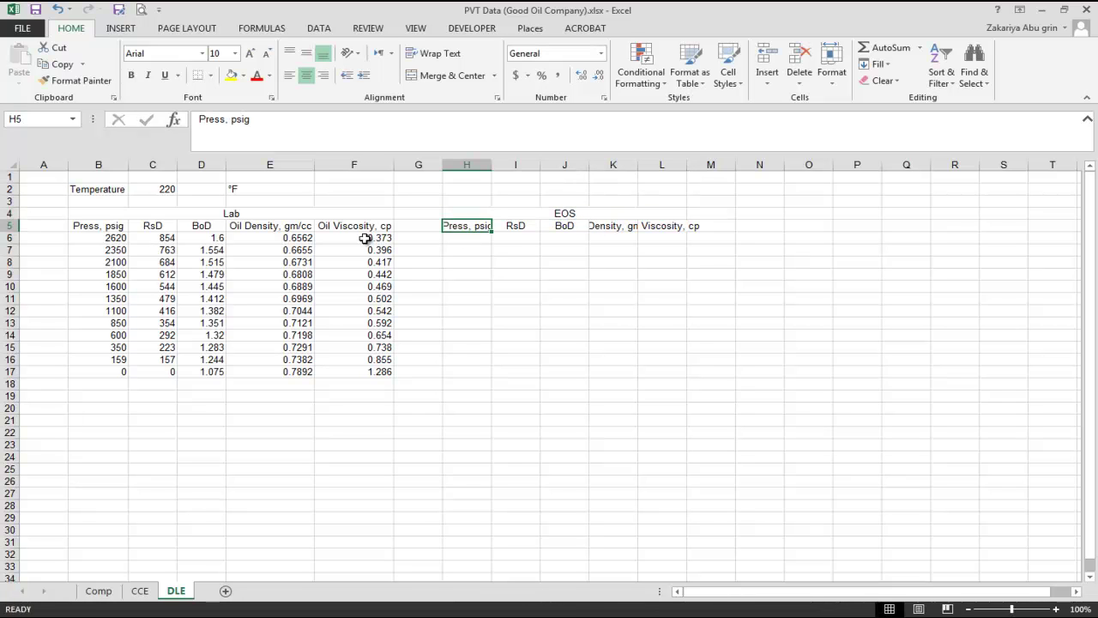
Delete the "Press, psig" header cell H5 from the EOS block, shifting the remaining cells left
left_click_drag(94, 237, 86, 371)
left_click(457, 227)
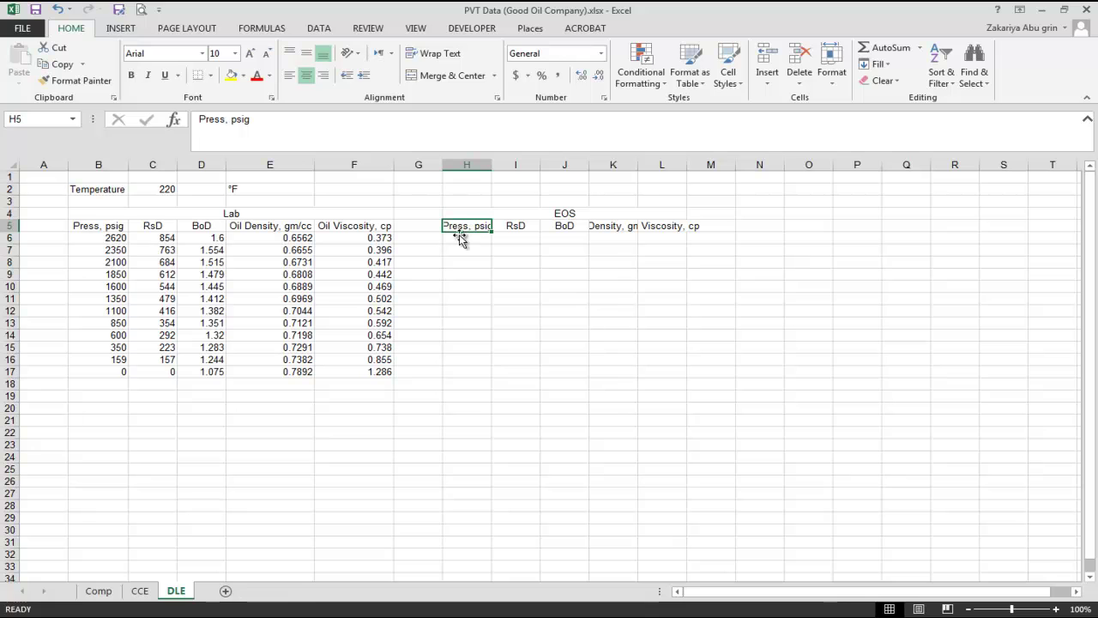
right_click(461, 228)
left_click(500, 344)
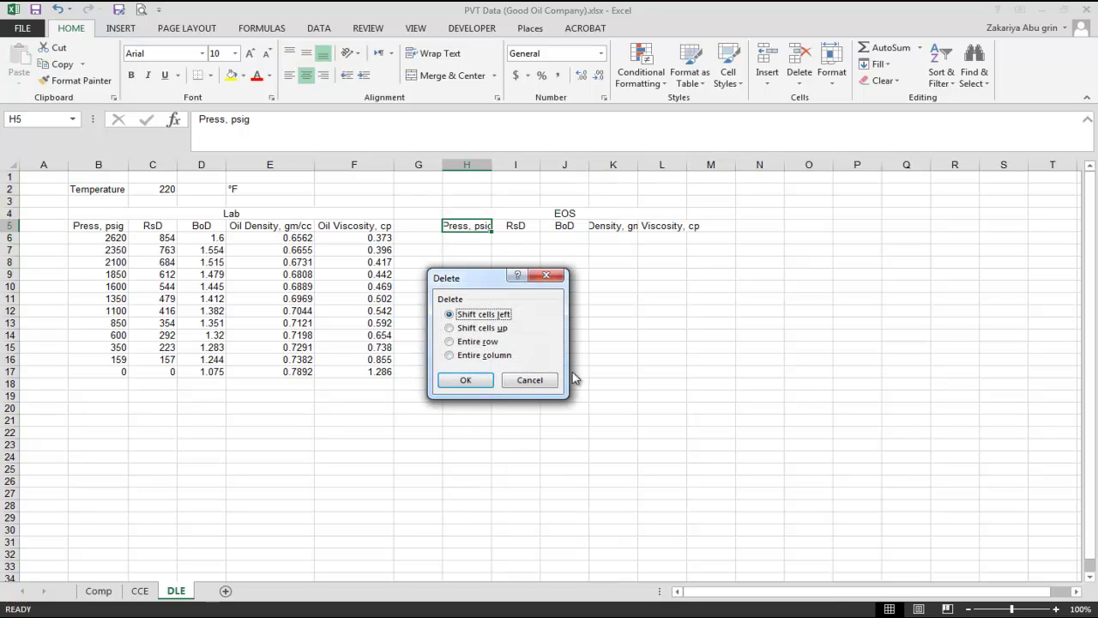
left_click(465, 382)
left_click(466, 287)
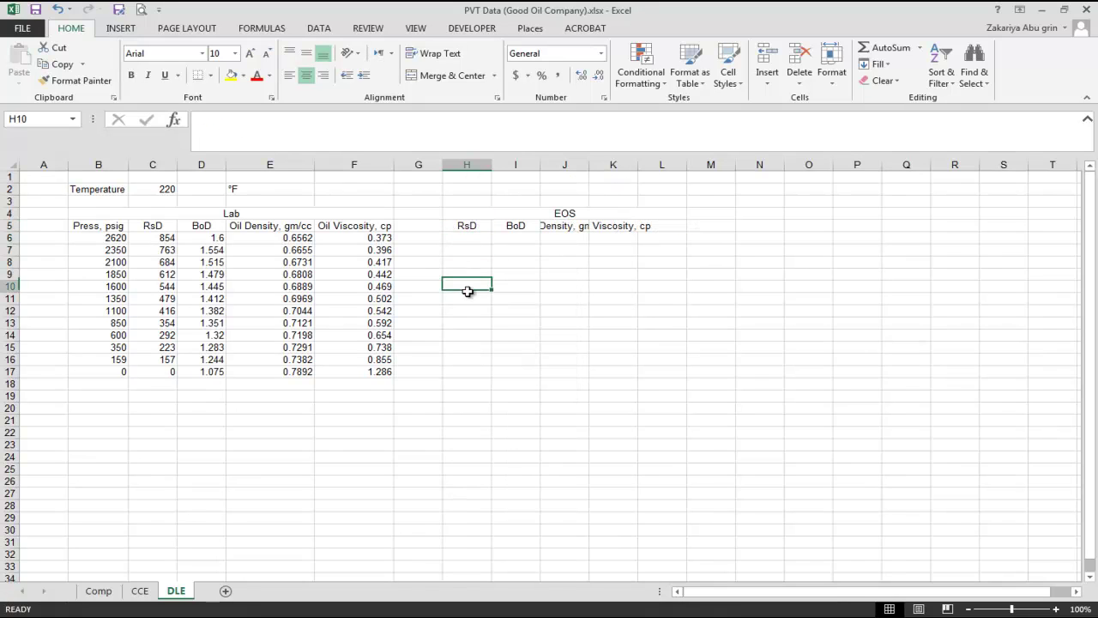
Unmerge the EOS heading and merge and centre it again across H4:K4 only
left_click(655, 226)
left_click(611, 226)
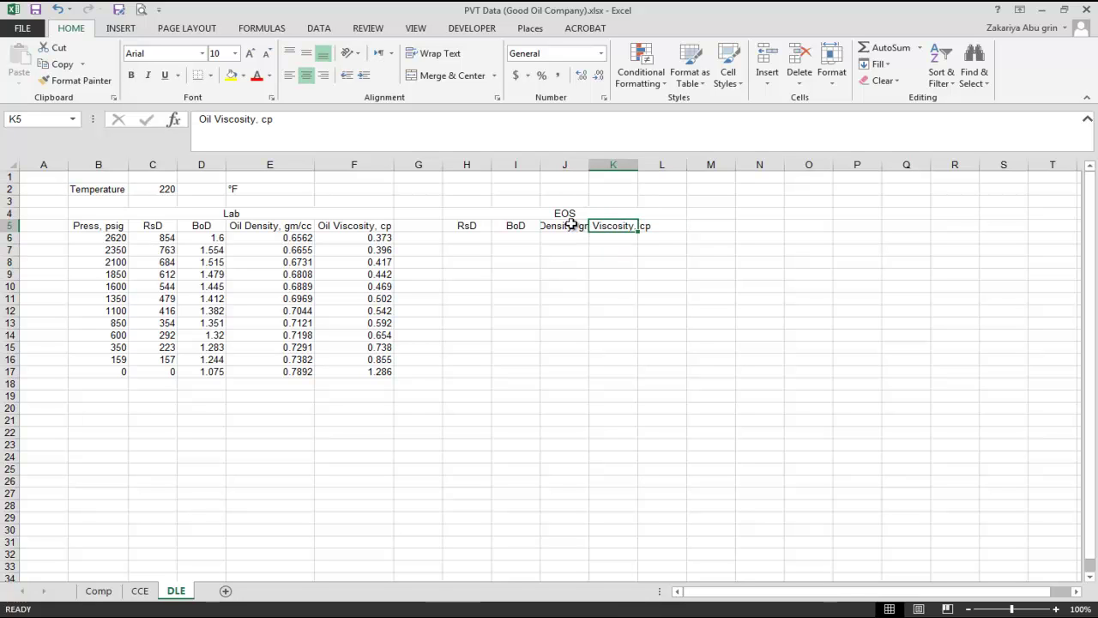
left_click(571, 225)
left_click_drag(466, 213, 661, 212)
left_click(452, 75)
left_click(447, 76)
left_click_drag(477, 209, 616, 214)
left_click(458, 220)
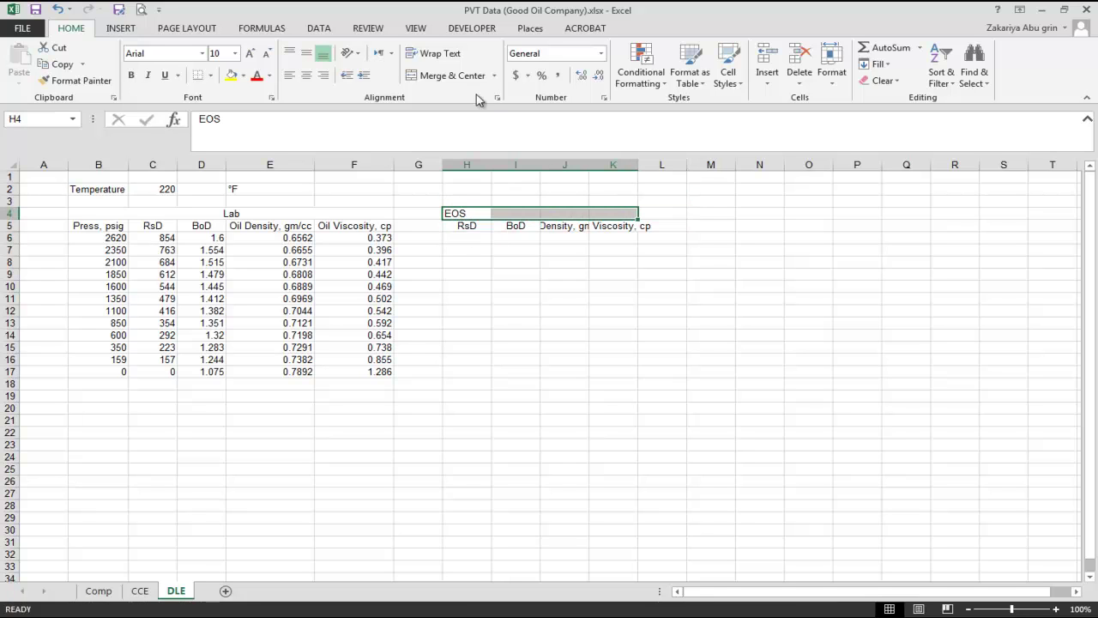
left_click(446, 75)
Auto-fit columns K and J so the Oil Viscosity and Oil Density headers of the EOS block fit
double_click(640, 172)
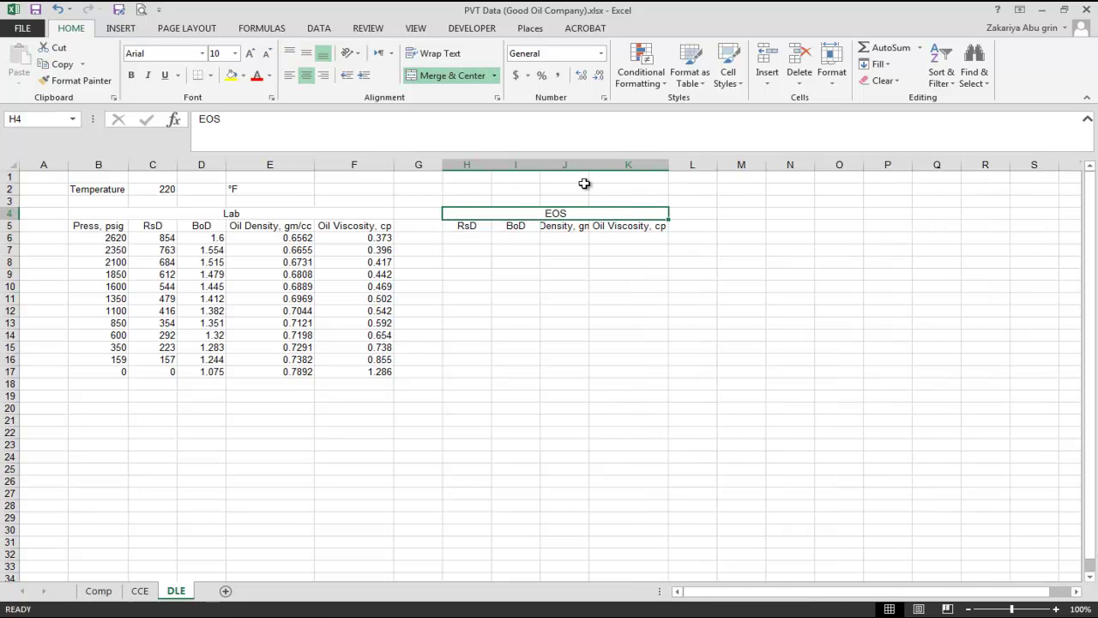
double_click(589, 165)
left_click(586, 265)
left_click(467, 249)
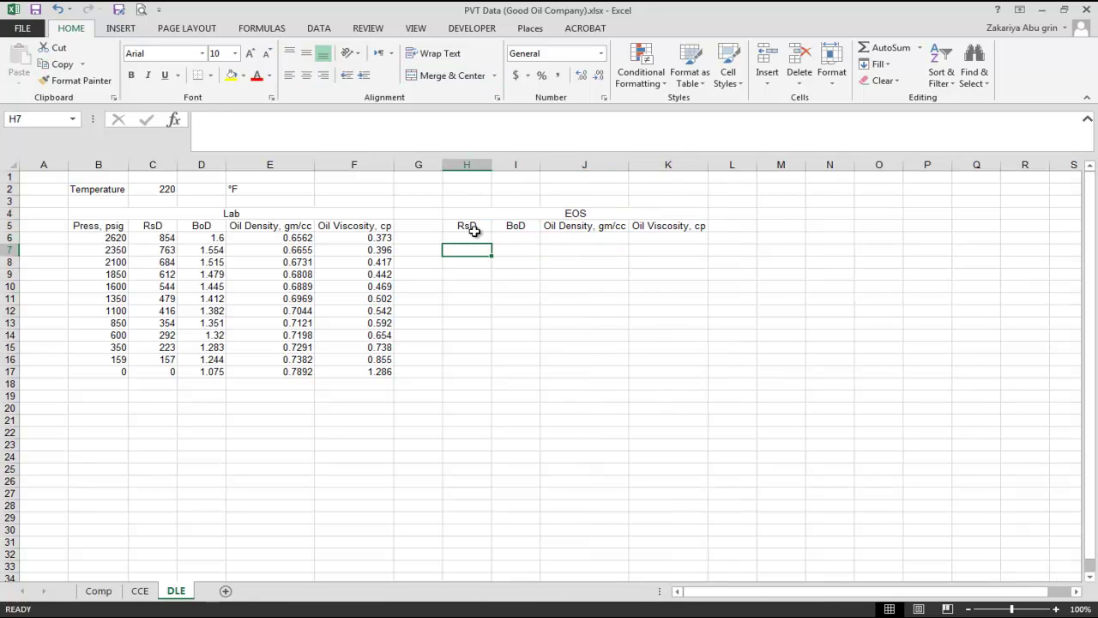
Switch to PVTP, copy the Gas Oil Ratio column of the DLE results and paste it into Excel under EOS RsD from H6
left_click(473, 226)
mouse_move(305, 613)
left_click(355, 580)
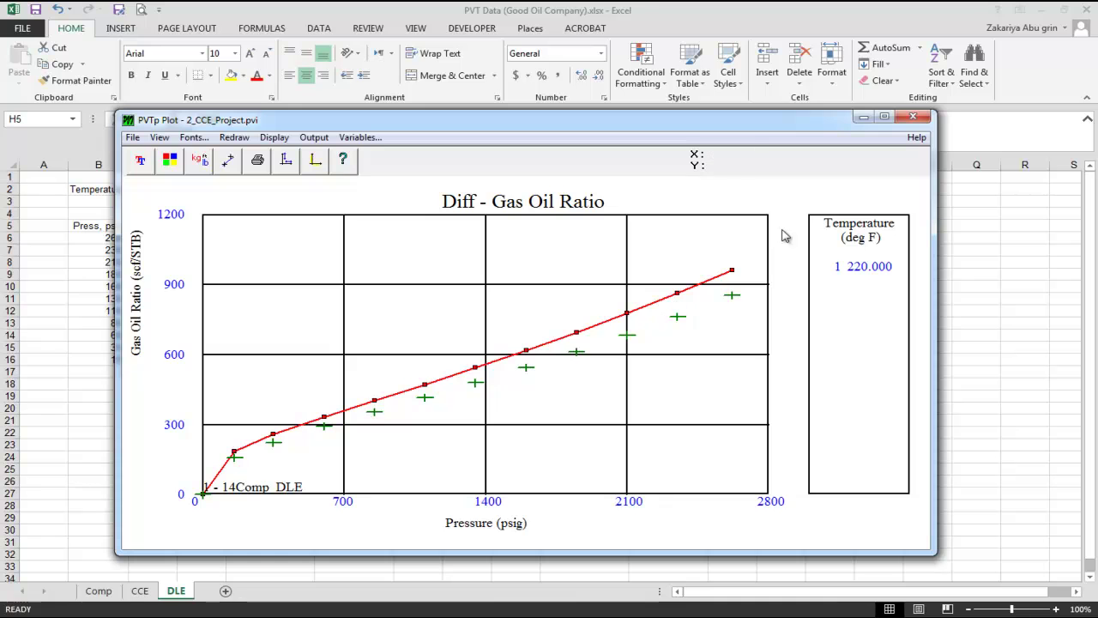
left_click(863, 115)
left_click(305, 613)
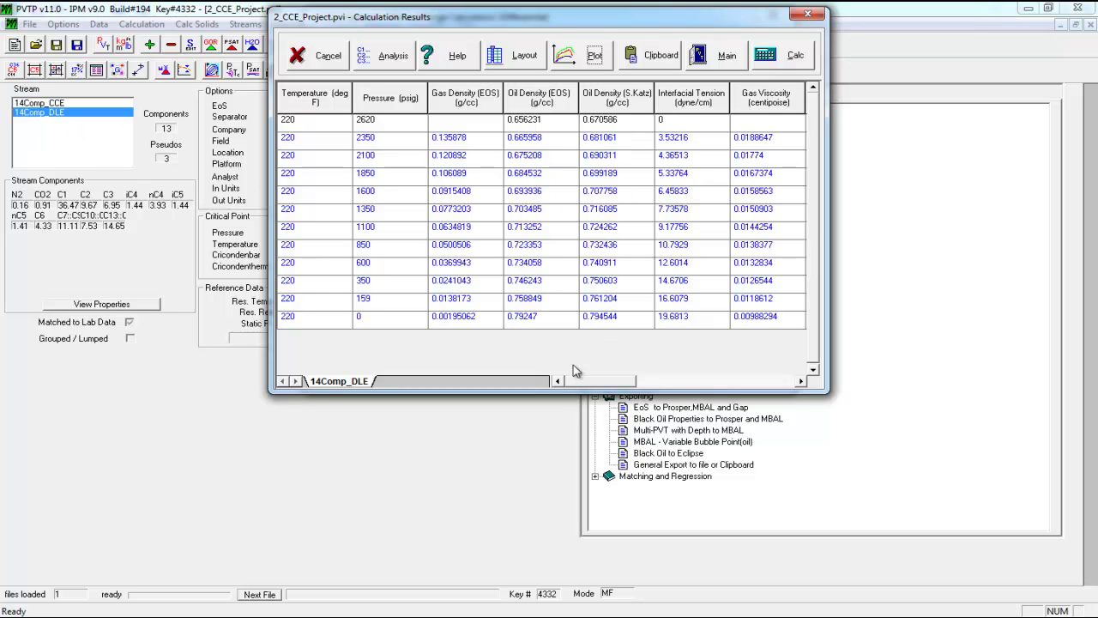
left_click_drag(592, 385, 666, 383)
left_click_drag(691, 121, 701, 326)
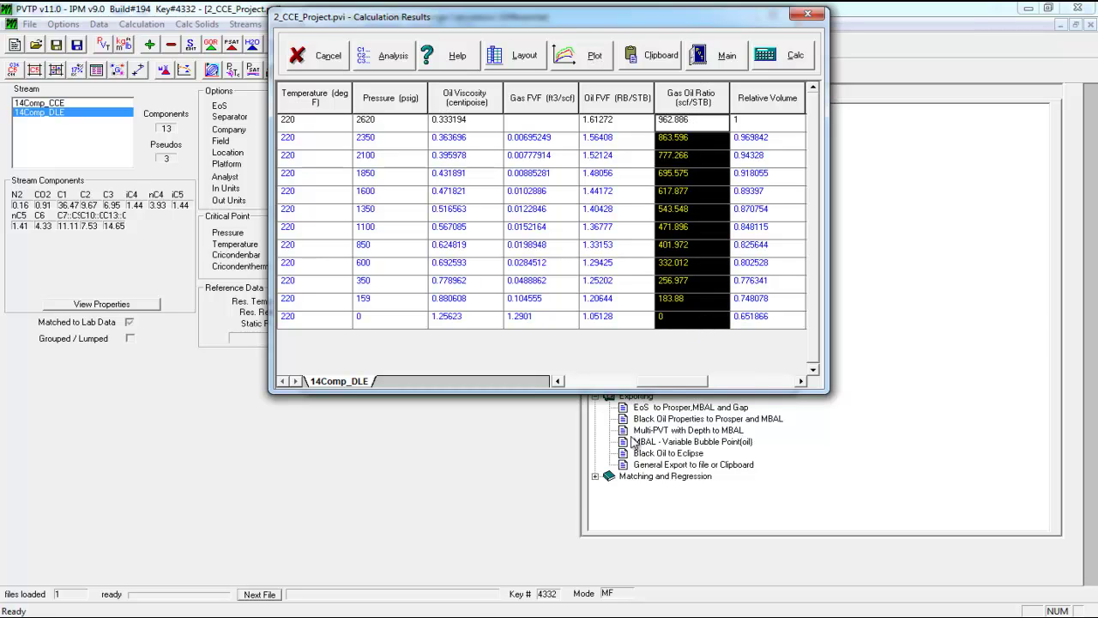
left_click(485, 612)
left_click(486, 240)
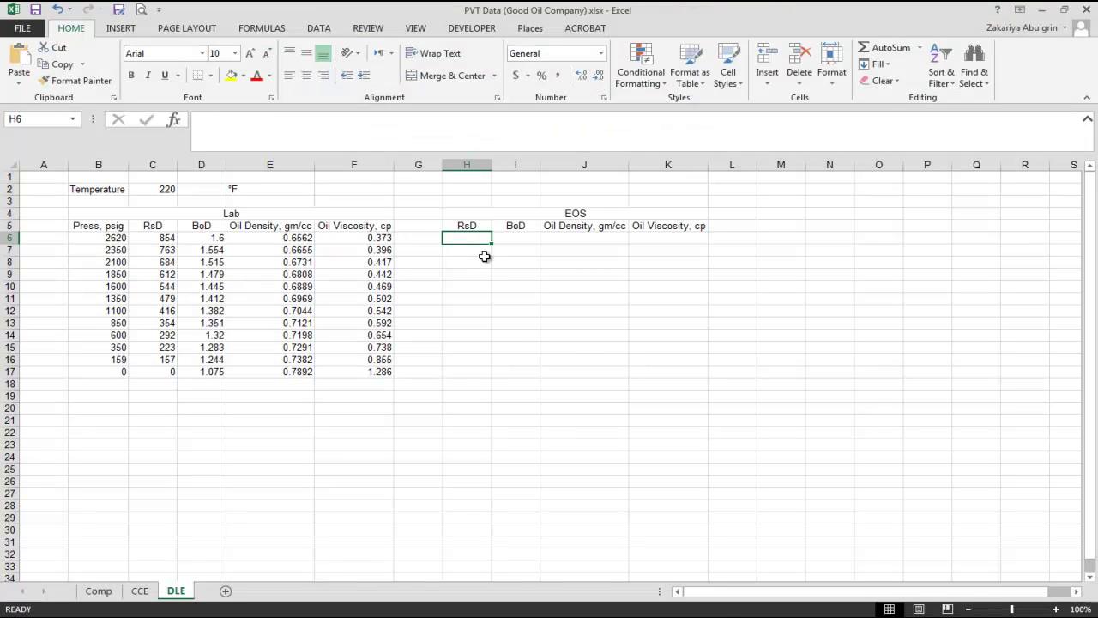
key("ctrl+v")
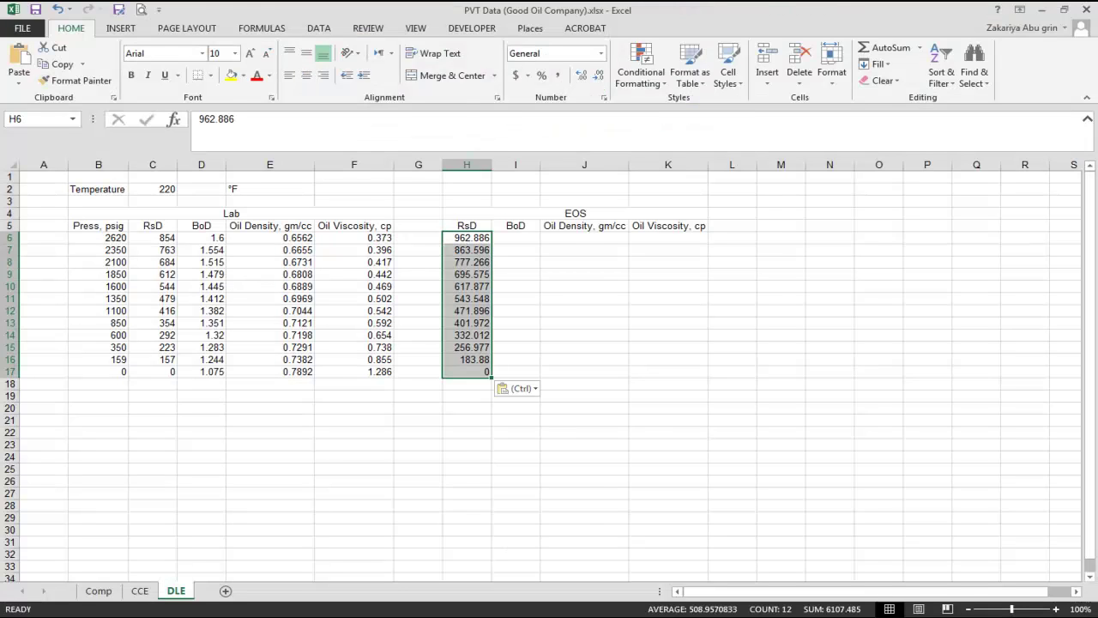
Copy the Oil FVF column from the PVTP results and paste it into Excel under EOS BoD from I6
key("alt+Tab")
left_click_drag(617, 120, 610, 318)
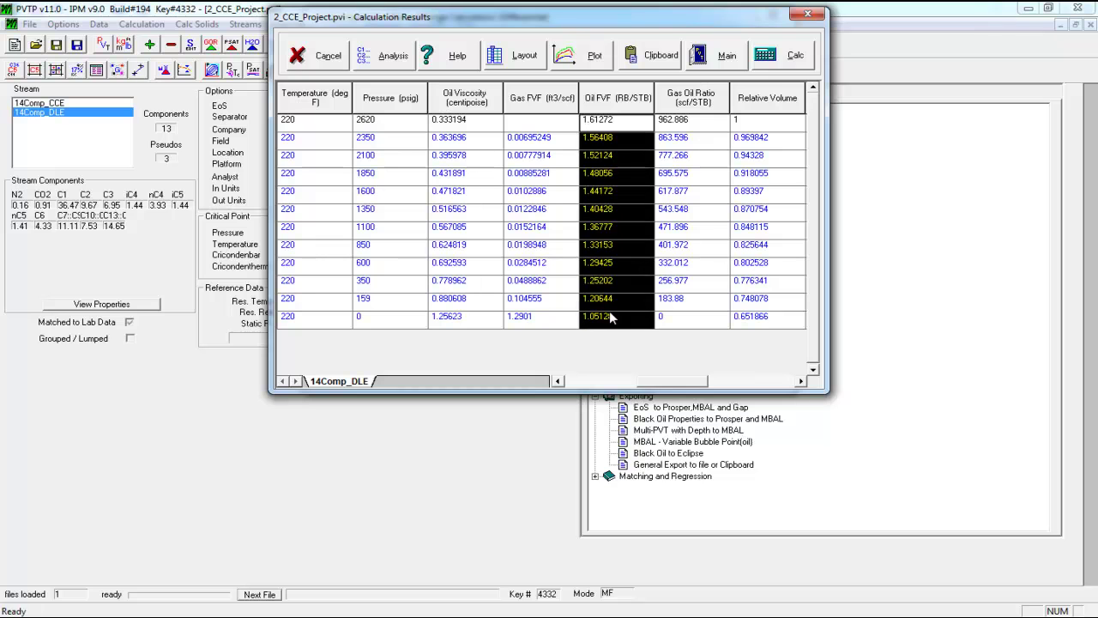
key("alt+Tab")
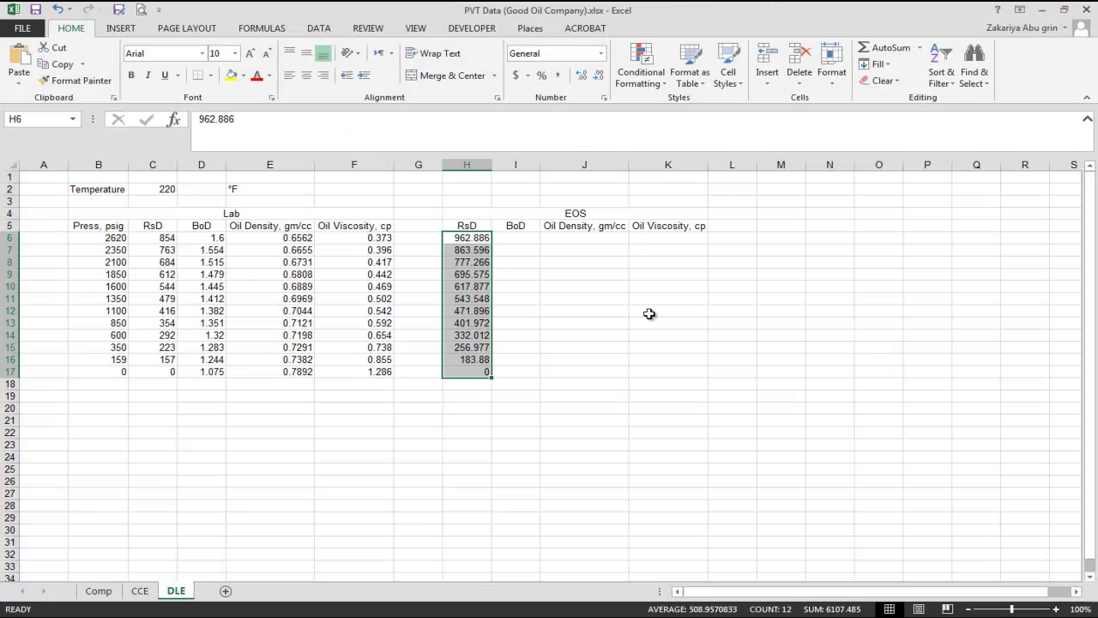
left_click(514, 238)
key("ctrl+v")
Copy the Oil Viscosity column from the PVTP results and paste it into Excel under EOS Oil Viscosity from K6
key("alt+Tab")
left_click_drag(708, 381, 642, 388)
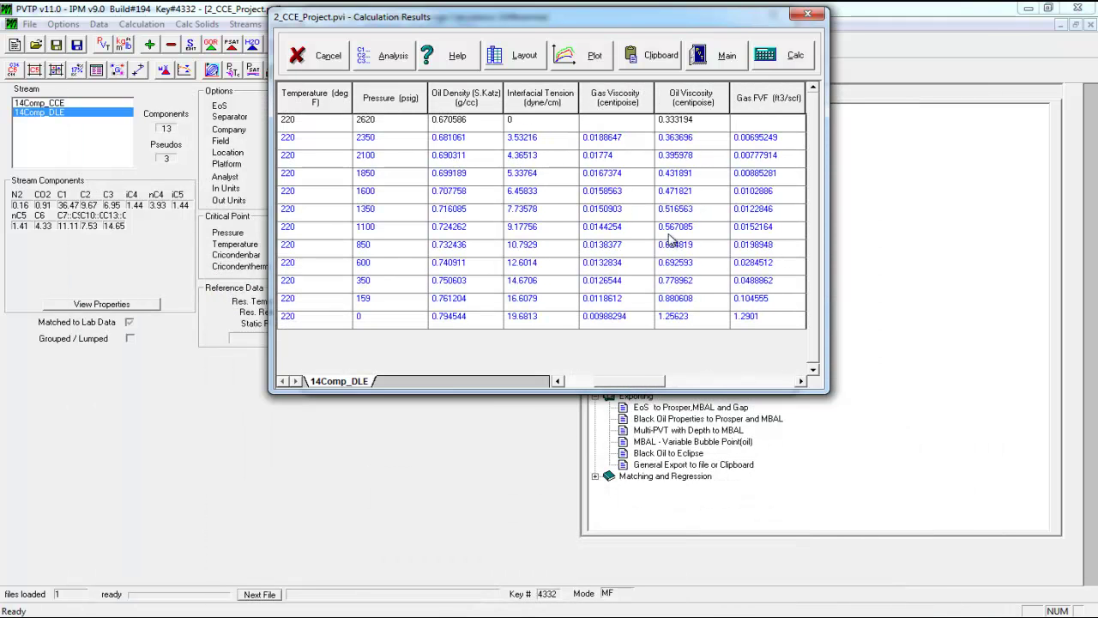
left_click_drag(673, 127, 674, 318)
key("ctrl+c")
key("alt+Tab")
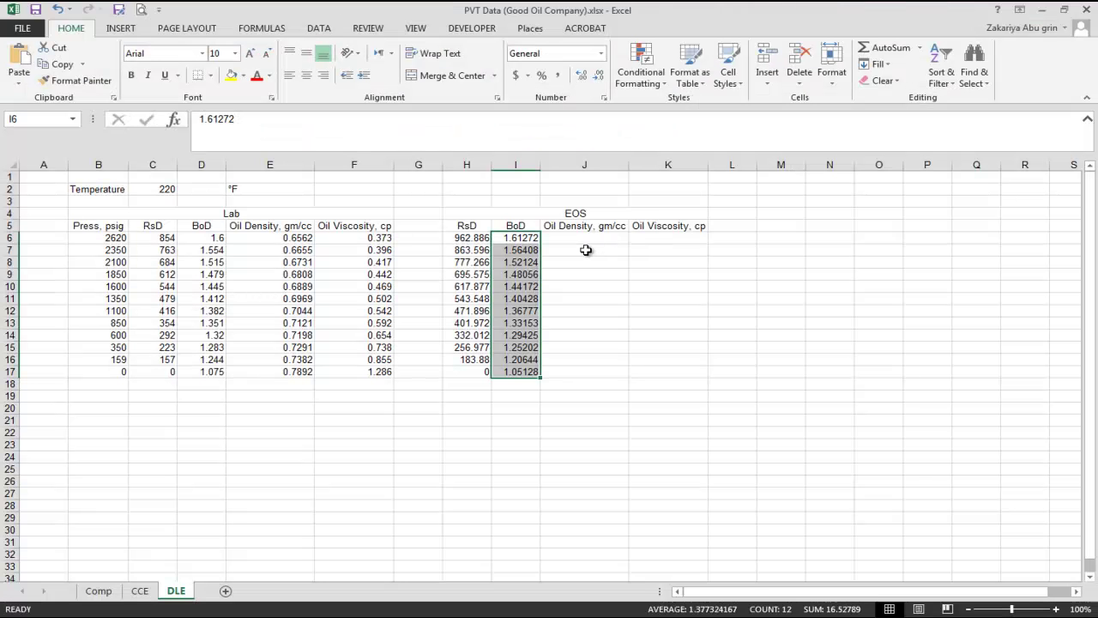
left_click(686, 238)
key("ctrl+v")
Copy the Oil Density (EOS) column from the PVTP results and paste it into Excel under EOS Oil Density from J6
key("alt+Tab")
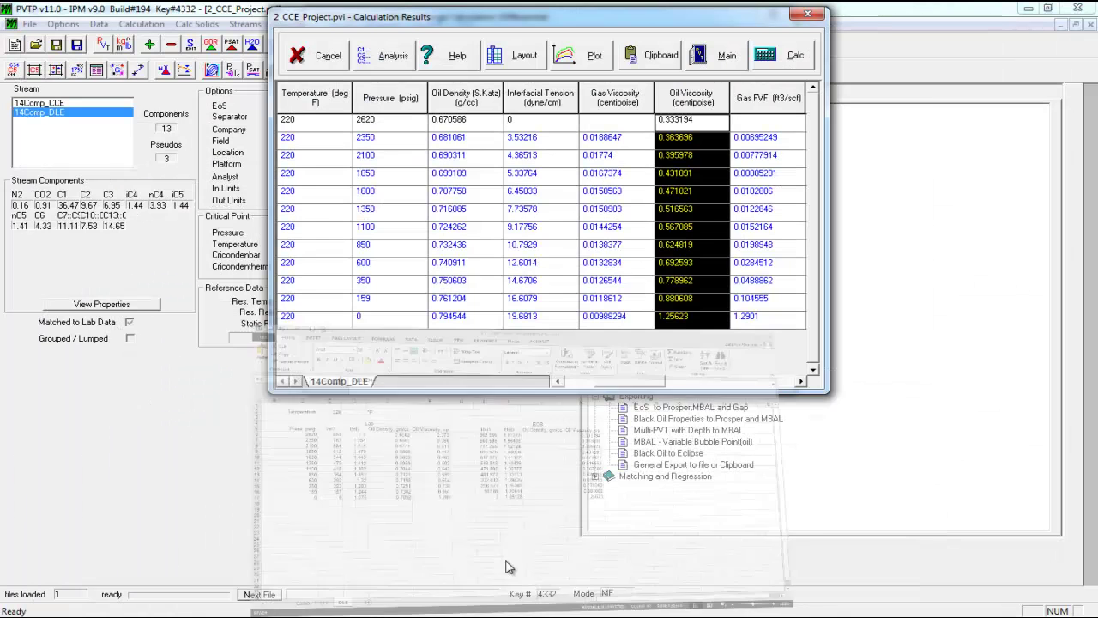
left_click_drag(614, 386, 587, 386)
left_click_drag(464, 137, 455, 319)
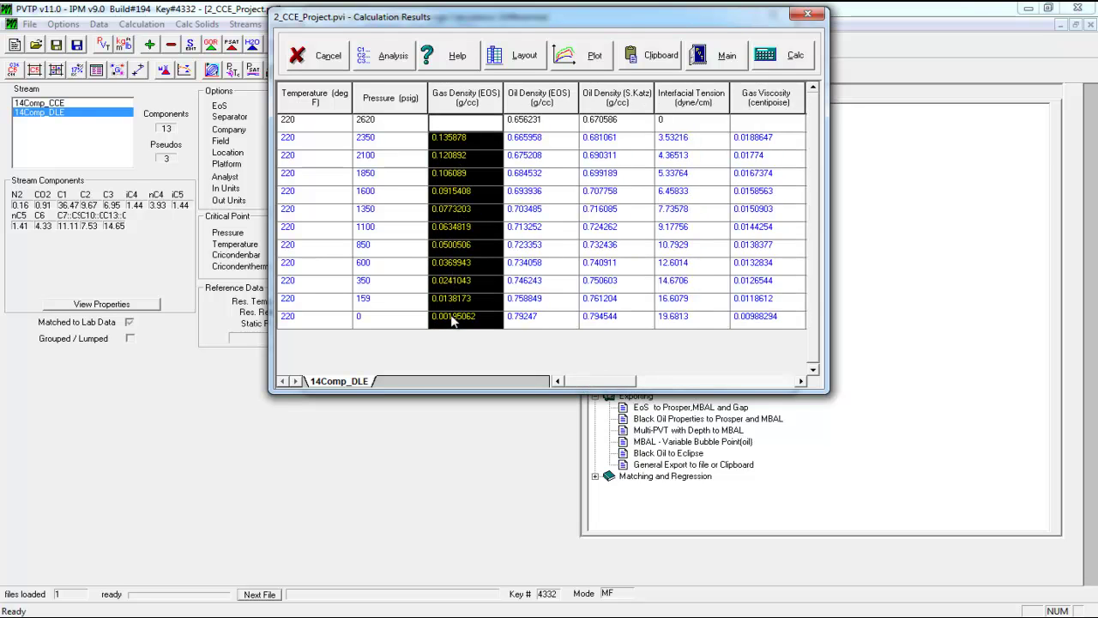
left_click_drag(525, 138, 533, 319)
key("alt+Tab")
left_click(590, 251)
left_click(584, 239)
type("0.656231 0.665958 0.675208 0.684532 0.693936 0.703485 0.713252 0.723353 0.734058 0.746243 0.758849 0.79247")
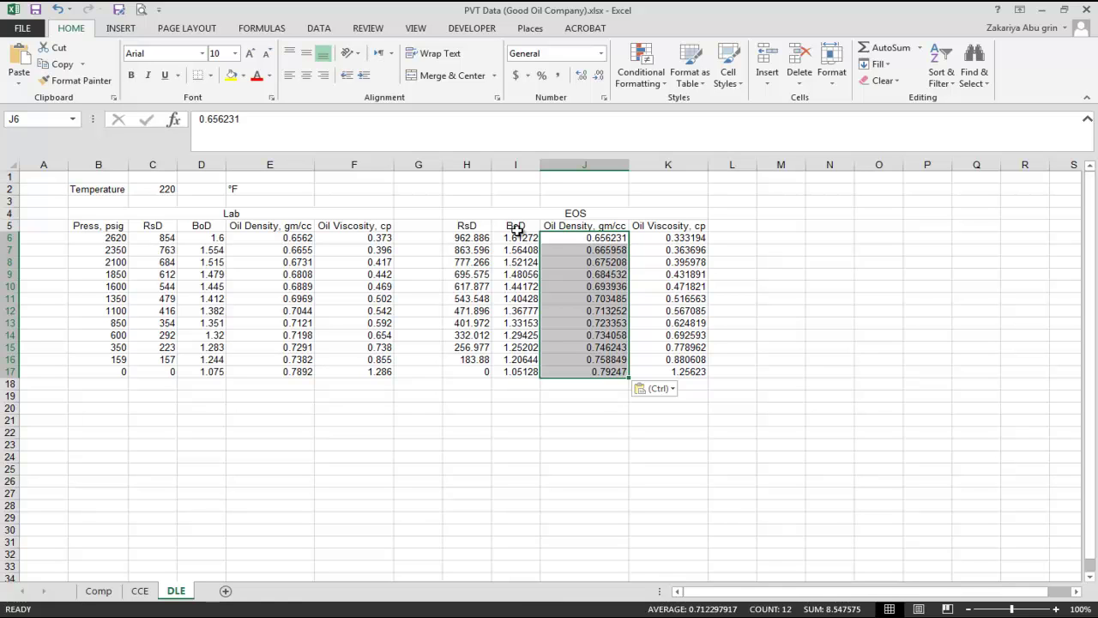
Copy the EOS heading and its column headers to a new block starting at M4 and rename its heading AAE%
left_click_drag(491, 214, 671, 227)
key("ctrl+c")
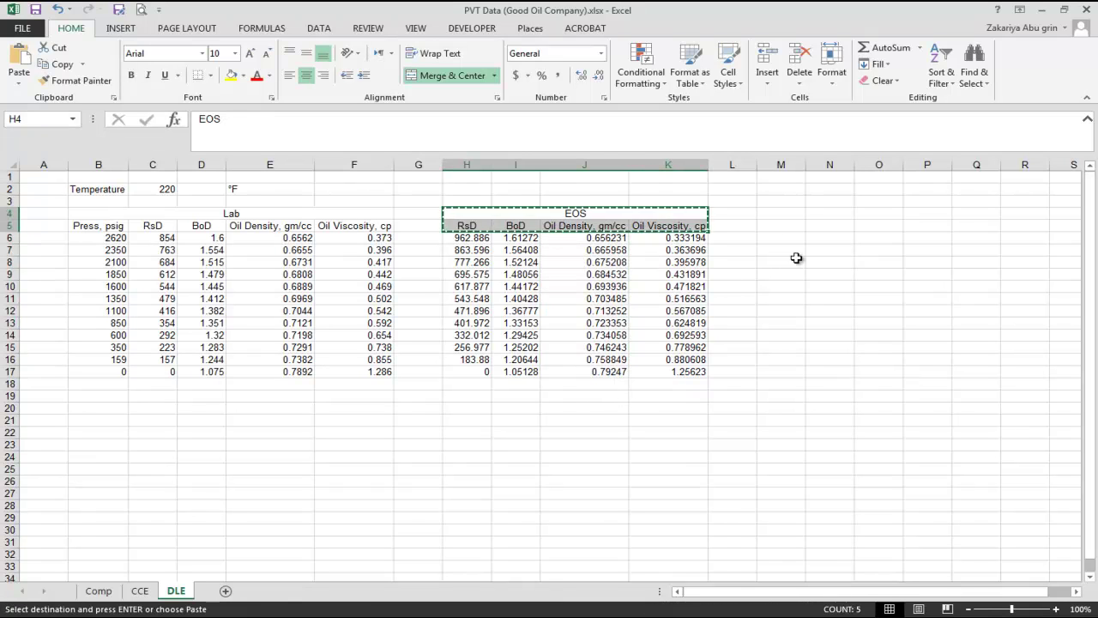
left_click(758, 214)
key("ctrl+v")
double_click(831, 215)
double_click(849, 213)
type("AAE")
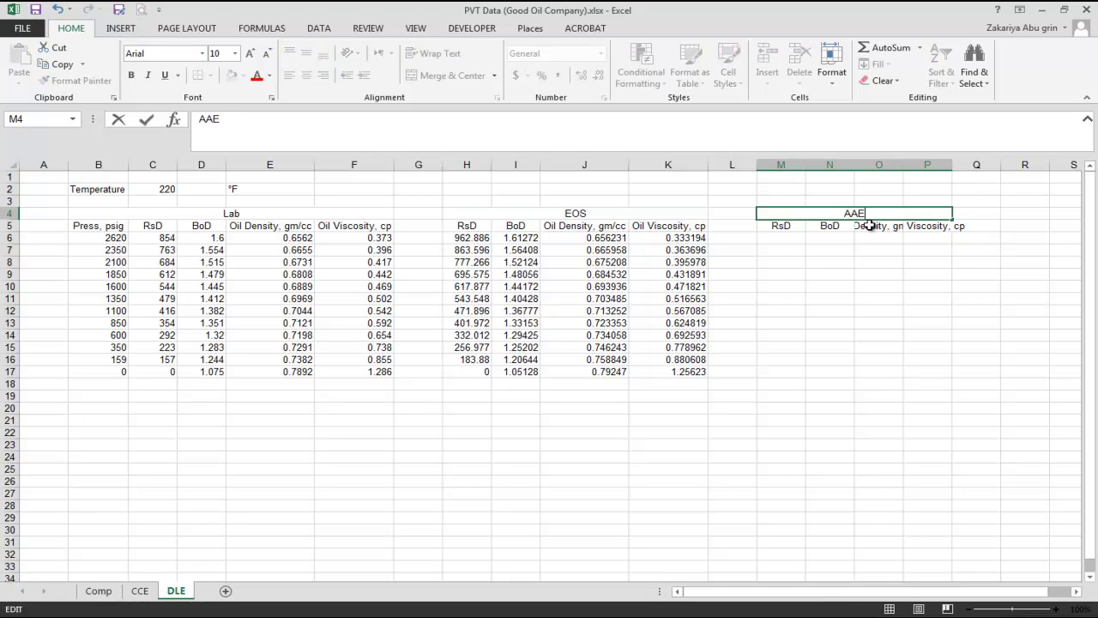
type("%")
left_click(769, 298)
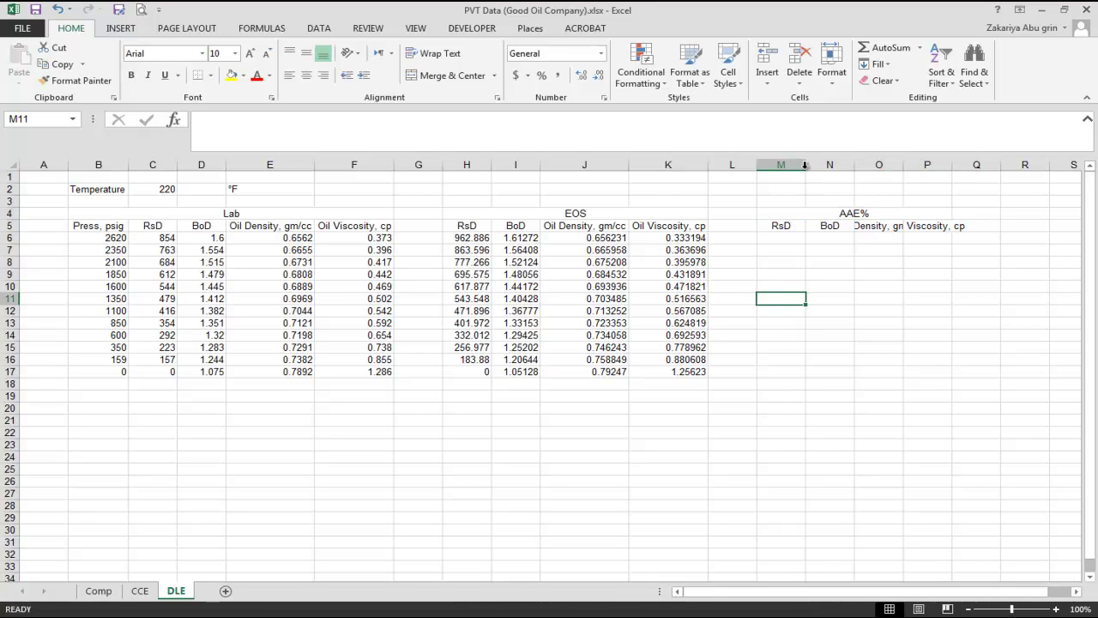
Widen column M slightly and auto-fit columns O and P to the headers of the AAE% block
double_click(805, 165)
left_click_drag(781, 165, 811, 164)
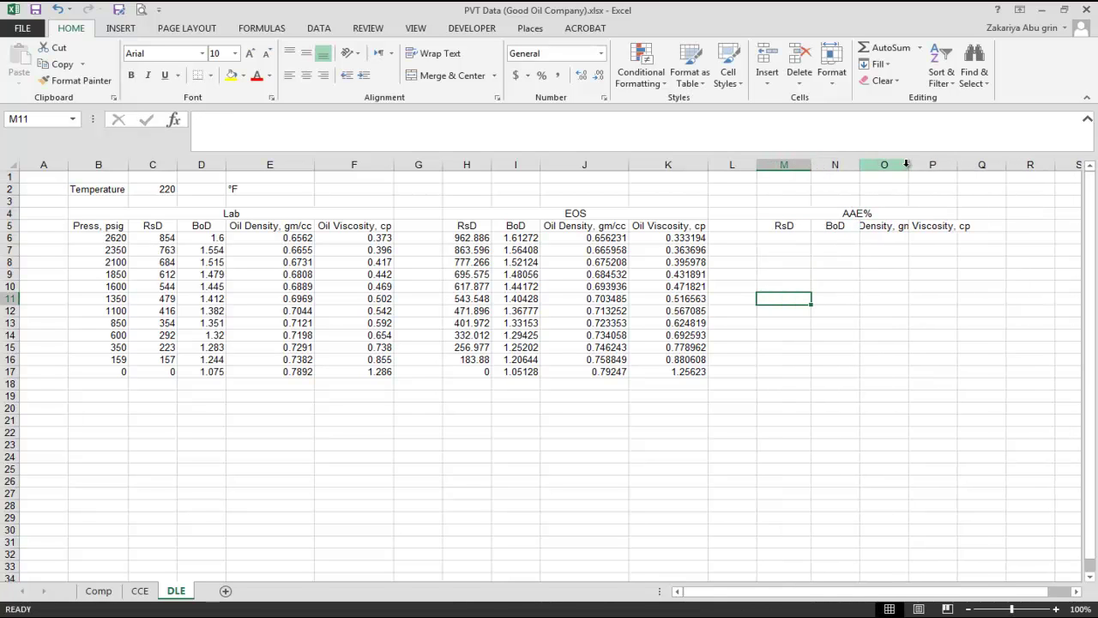
double_click(905, 165)
double_click(995, 165)
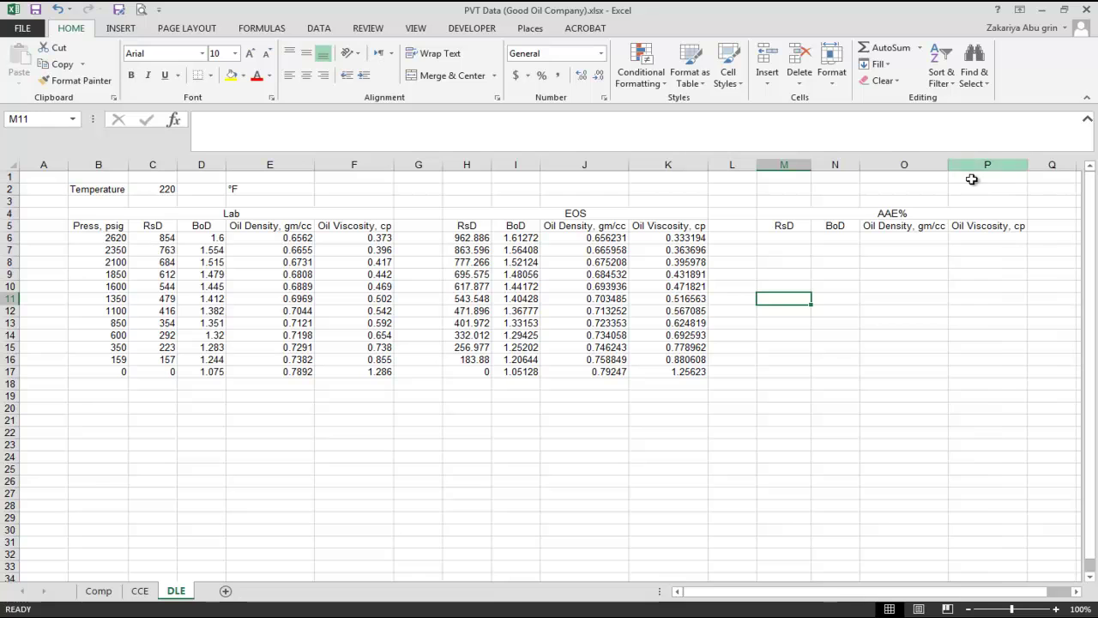
Enter the RsD relative error formula =ABS(C6-H6)/C6 in M6
left_click(796, 240)
type("==")
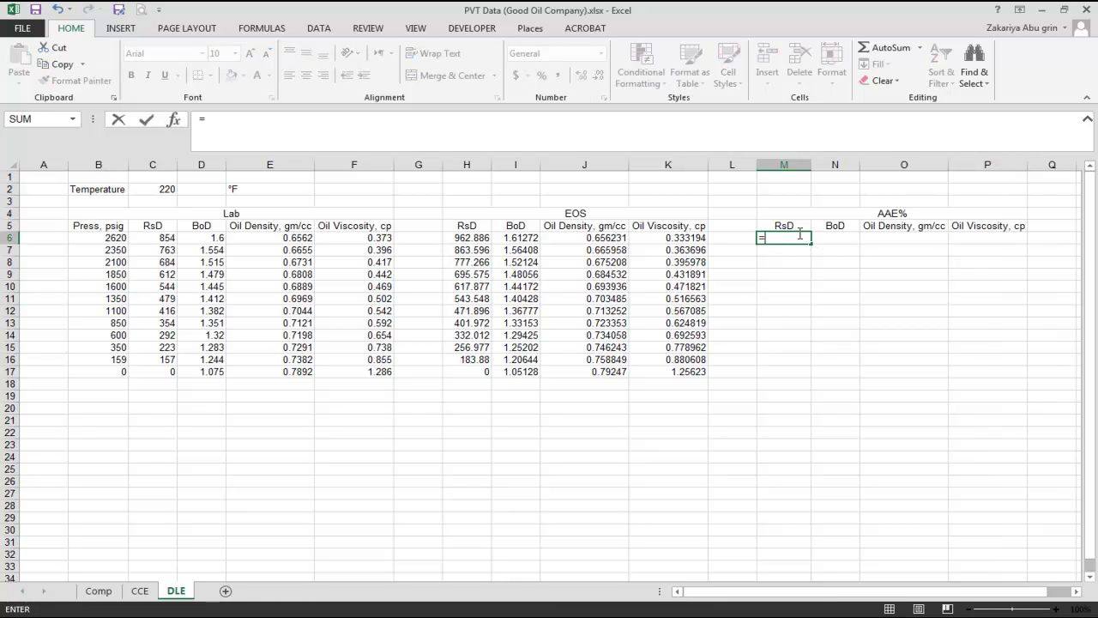
type("abs")
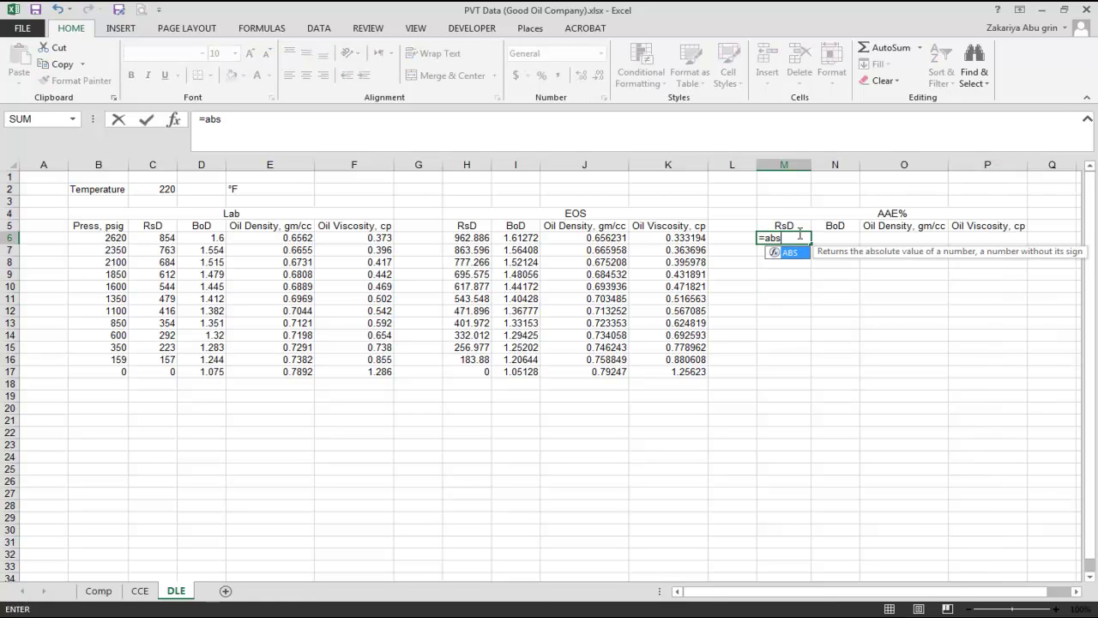
type("(")
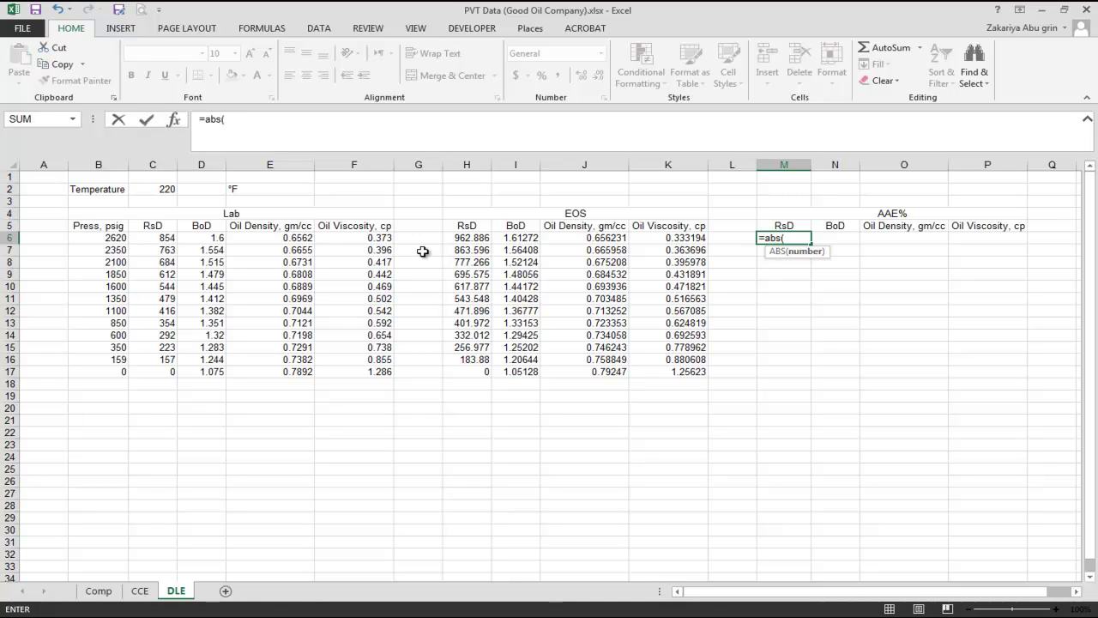
left_click(151, 236)
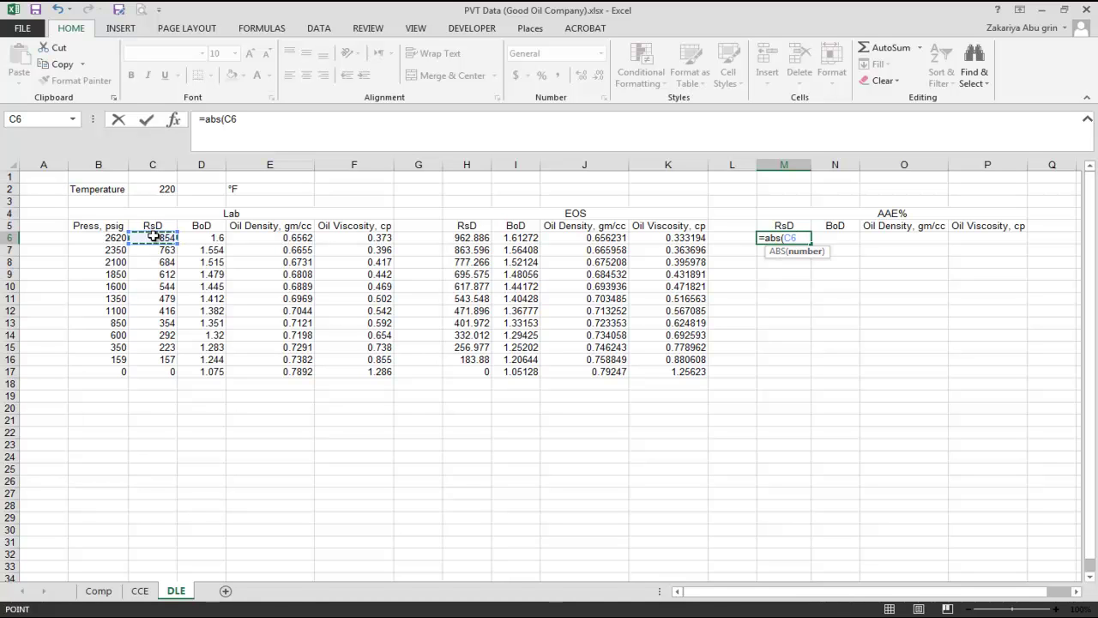
type("-")
left_click(464, 236)
type(")")
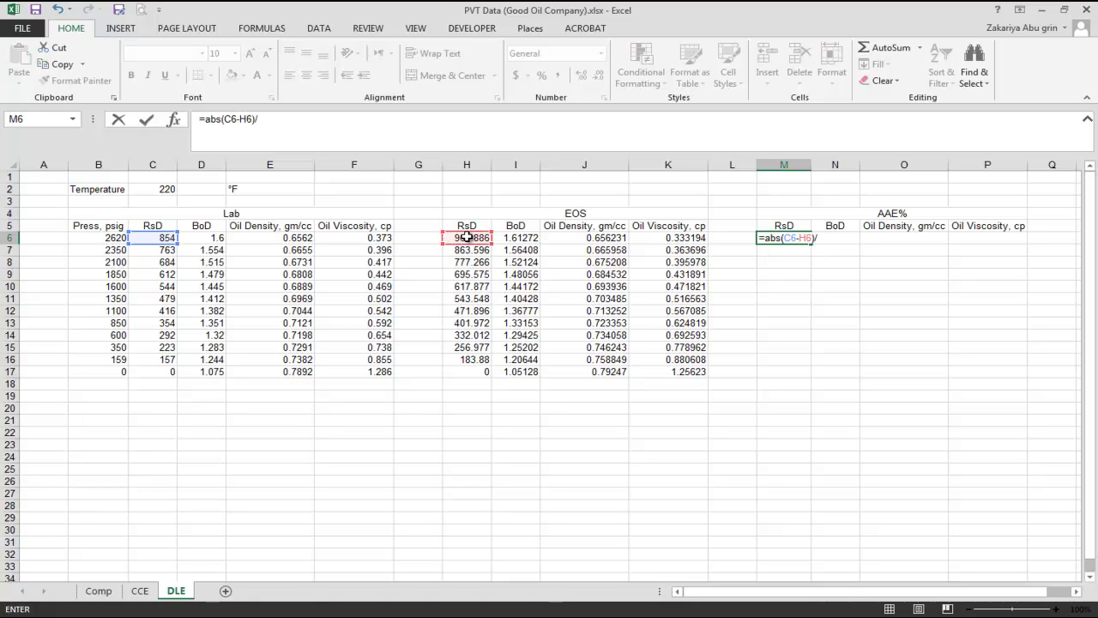
type("/")
left_click(163, 238)
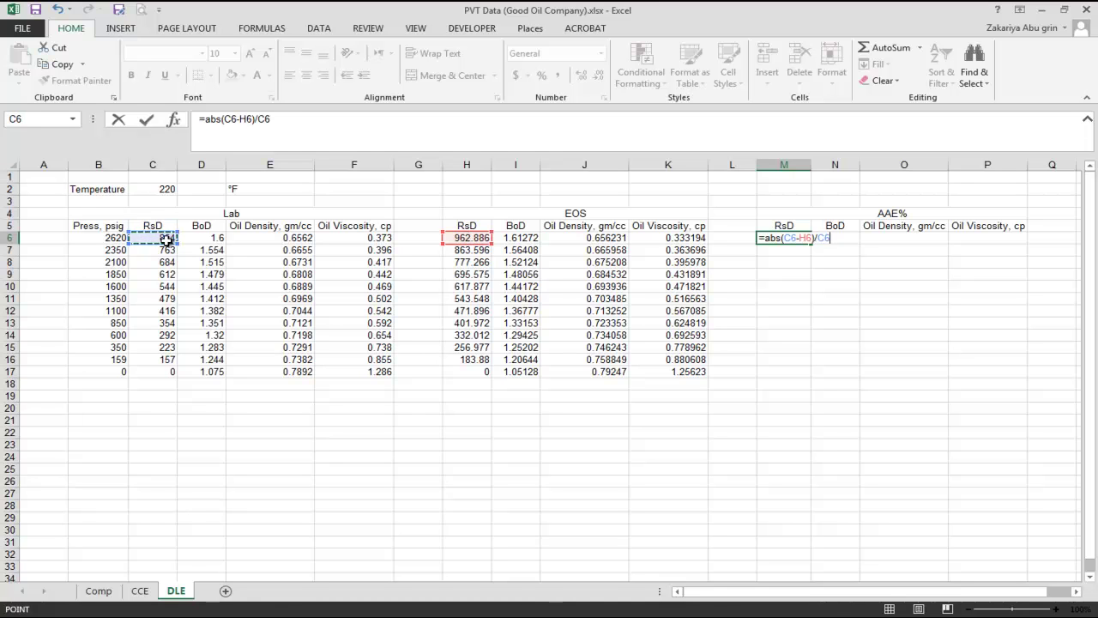
key("Return")
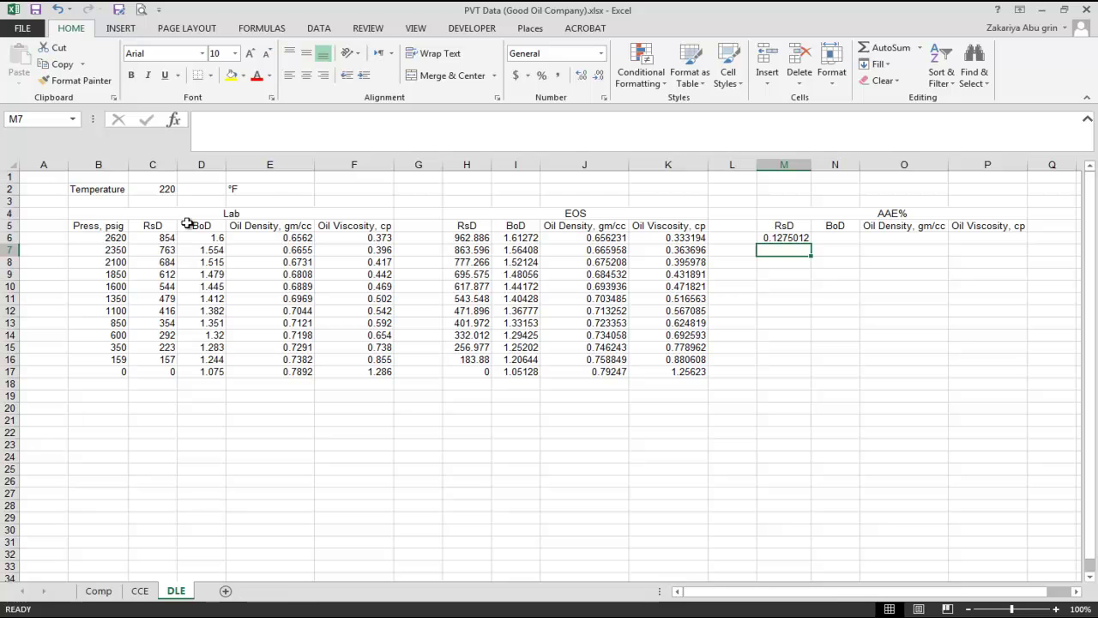
Fill the M6 error formula across to column P and down to row 17
left_click(772, 238)
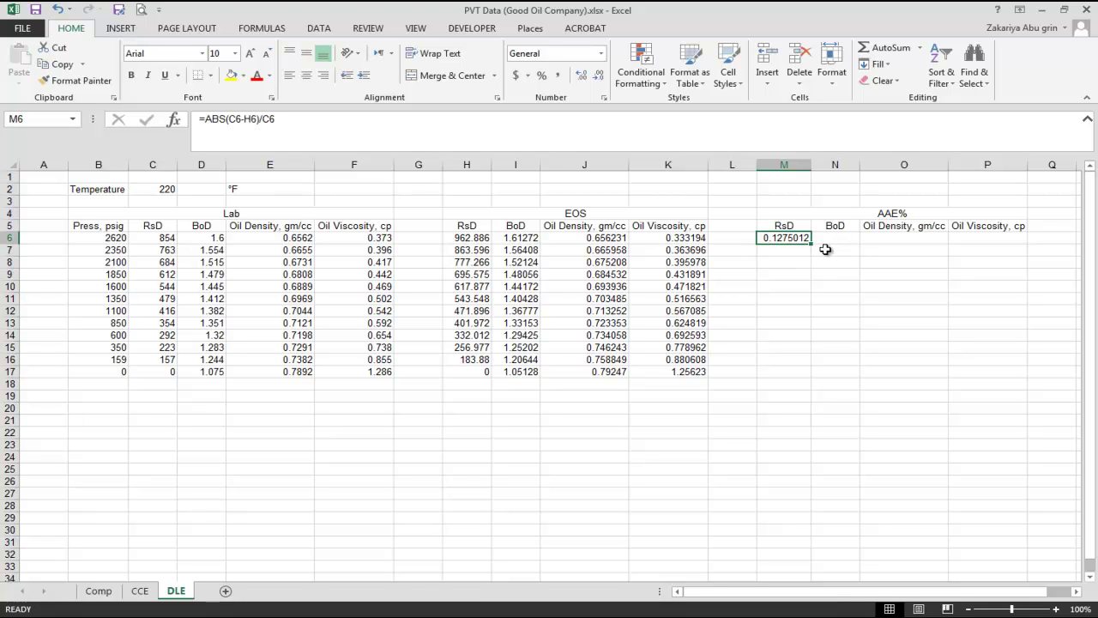
left_click_drag(812, 245, 1017, 242)
left_click_drag(905, 240, 771, 241)
left_click(771, 241)
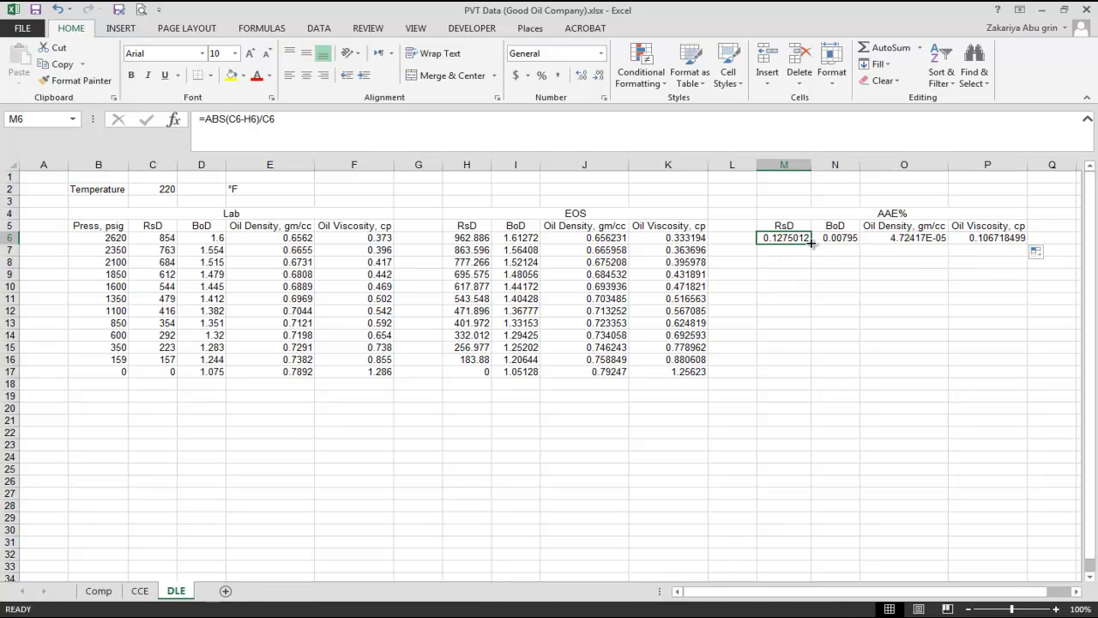
left_click_drag(797, 239, 1015, 376)
Check which Lab and EOS cells the error formulas in M6, M16:P16 and M17 refer to
double_click(797, 239)
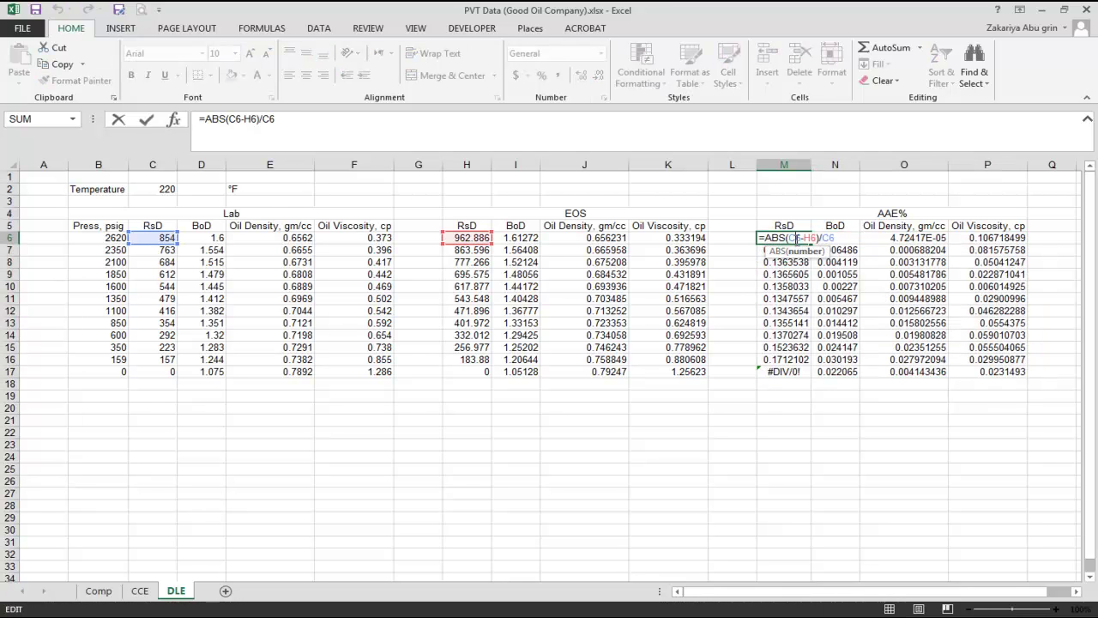
key("Escape")
double_click(794, 359)
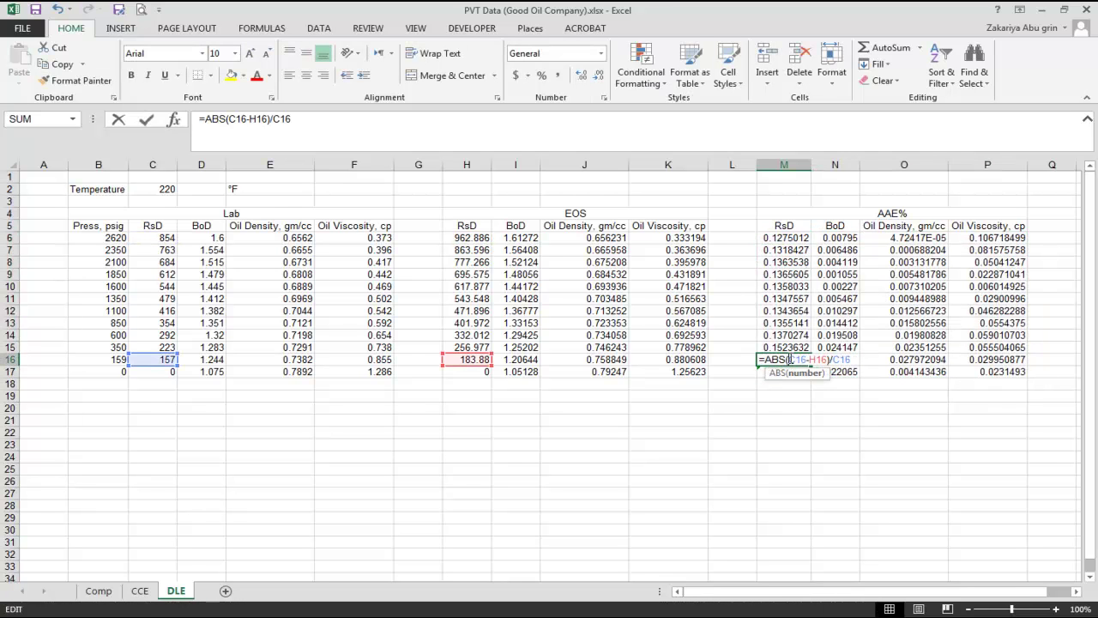
key("Escape")
double_click(834, 362)
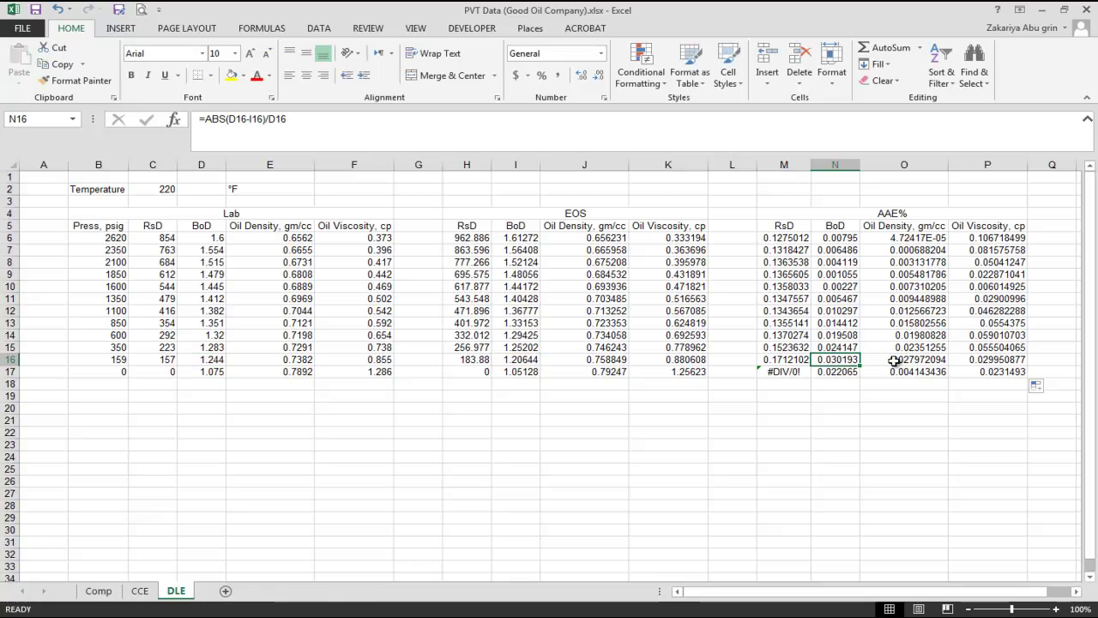
key("Escape")
double_click(894, 361)
key("Escape")
double_click(986, 360)
key("Escape")
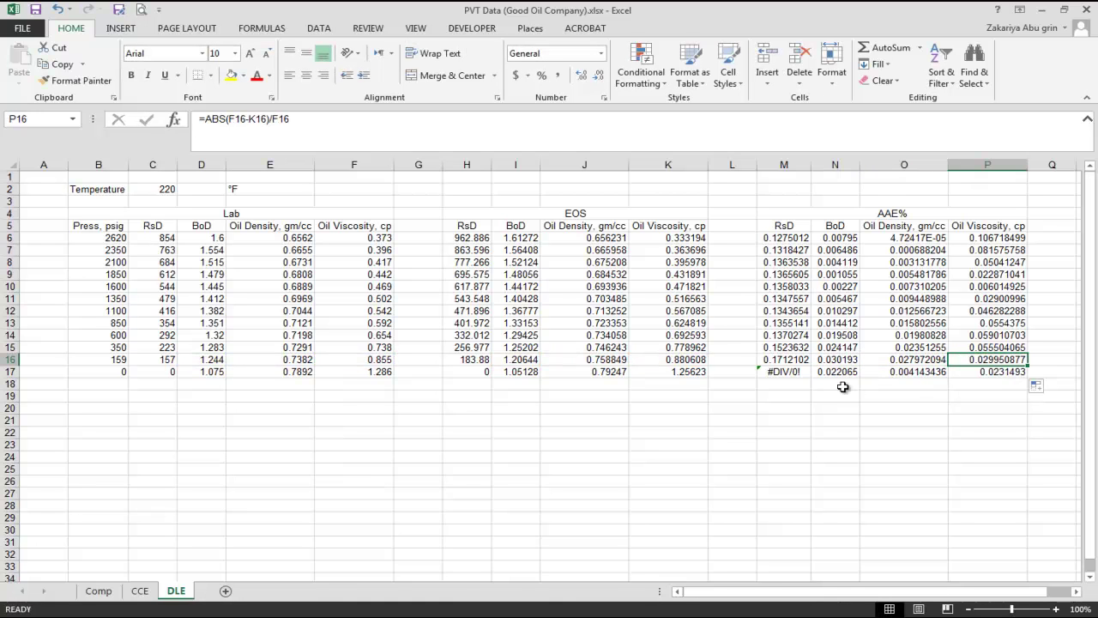
left_click(788, 374)
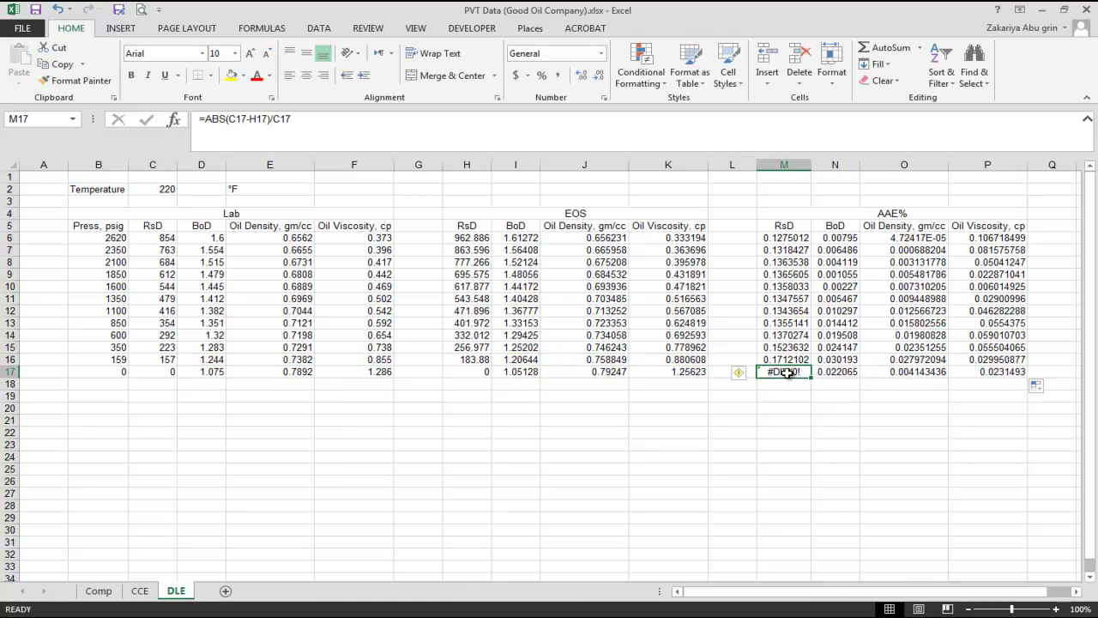
Clear cell M17 and enter =AVERAGE(M6:M16) in M18 to average the RsD errors
key("Delete")
left_click(779, 388)
type("=")
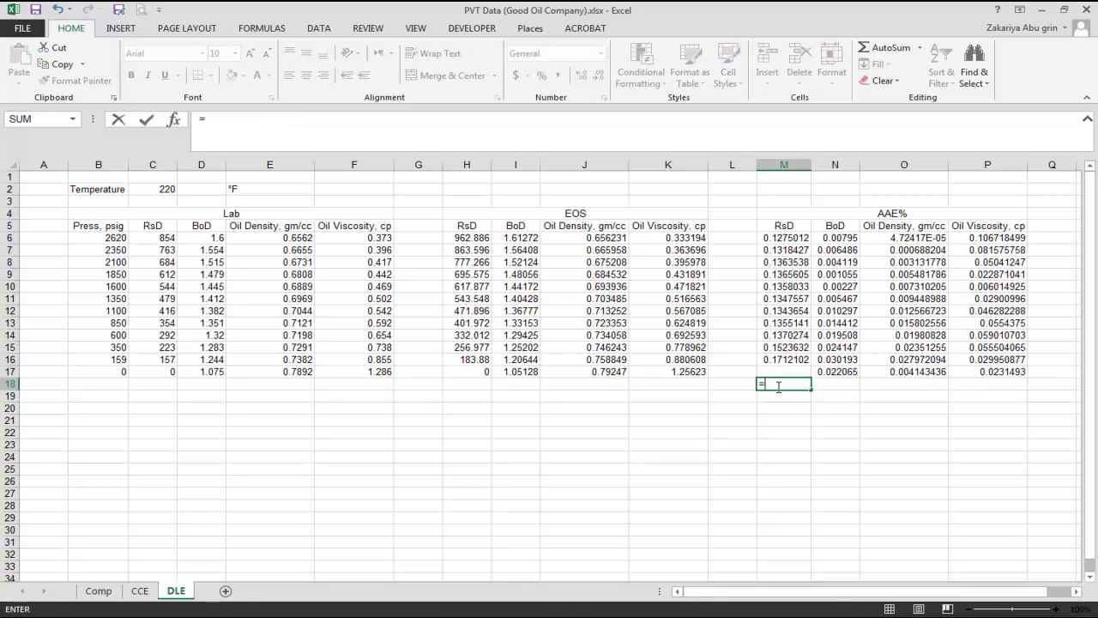
type("av")
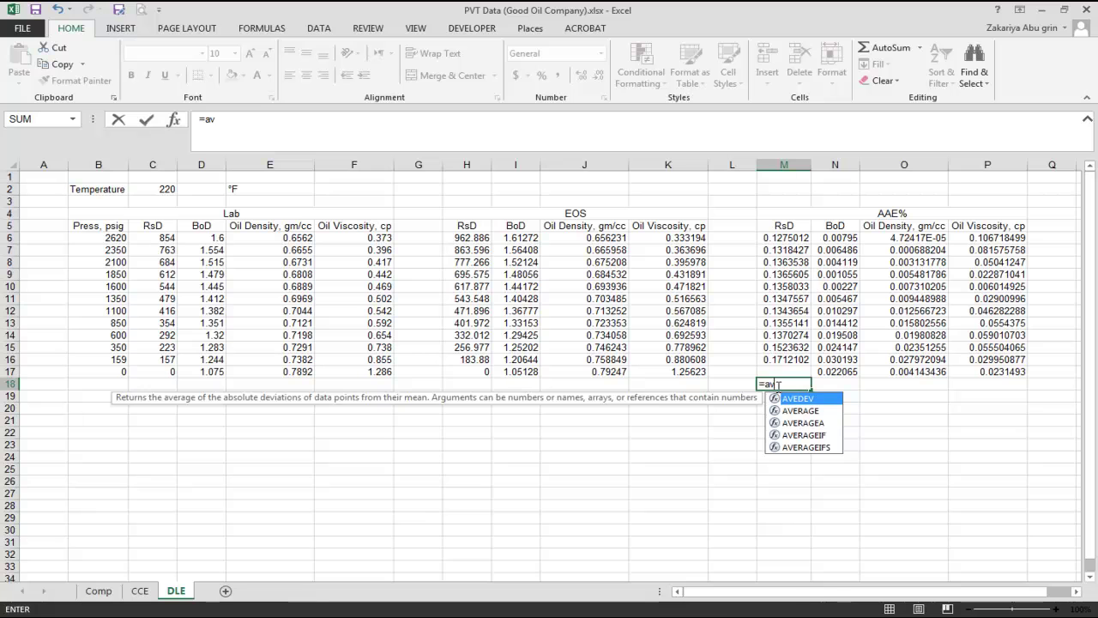
type("era")
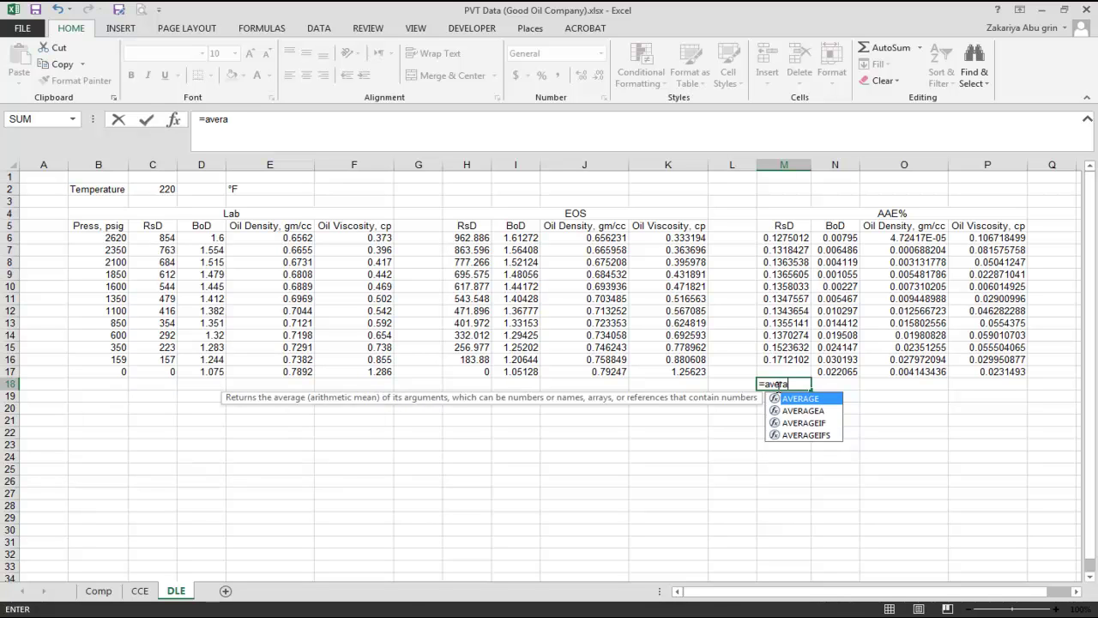
type("ge(")
left_click(786, 239)
left_click_drag(786, 239, 774, 358)
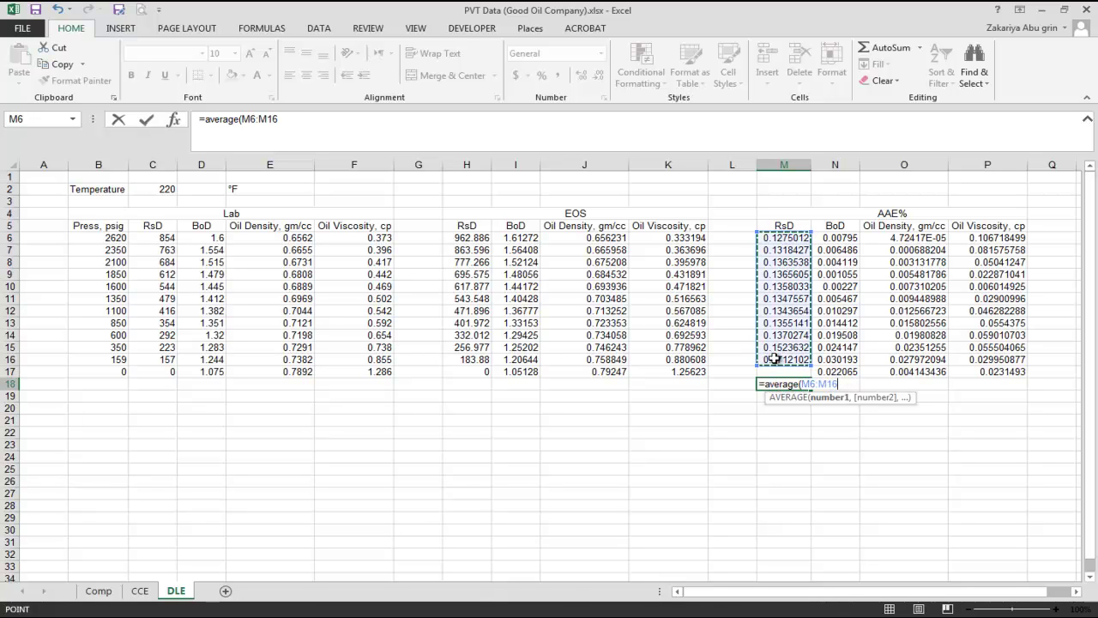
key("Return")
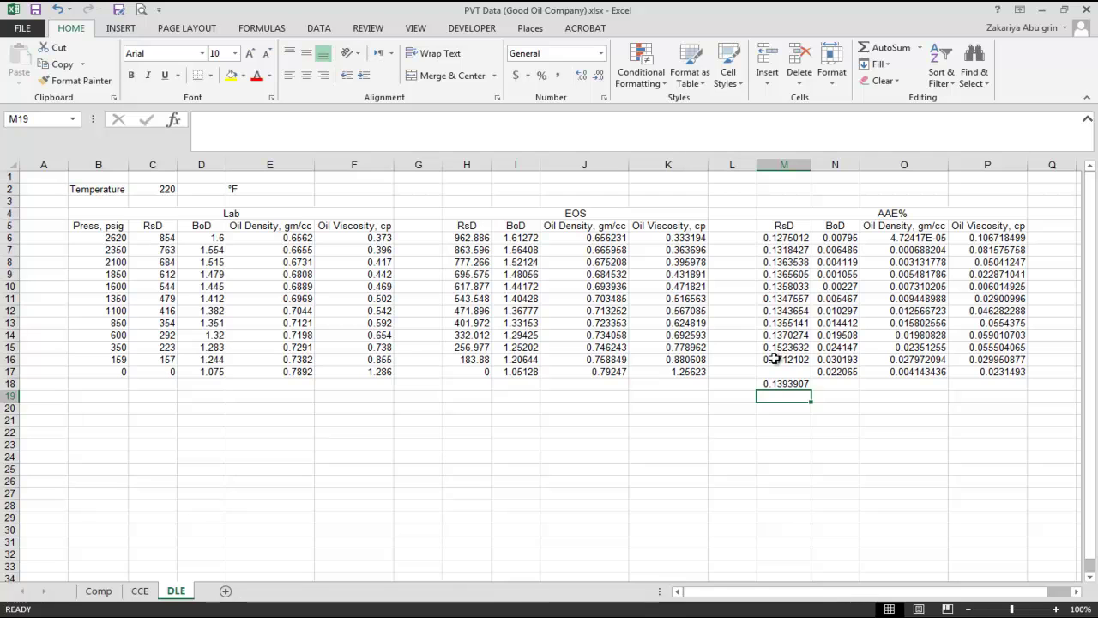
Format the RsD average in M18 as a percentage and fill it across to P18
left_click(772, 383)
left_click(541, 75)
left_click_drag(811, 389, 989, 393)
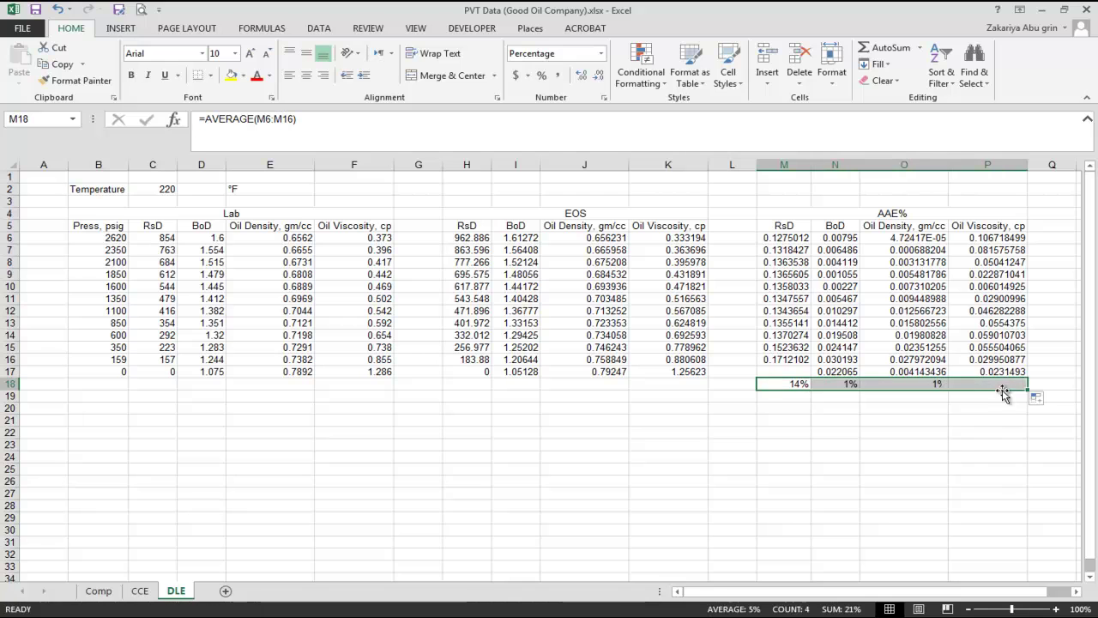
Extend the BoD average in N18 to cover N6:N17 and fill the corrected formula across to P18
double_click(850, 383)
left_click_drag(860, 367, 859, 375)
left_click(850, 383)
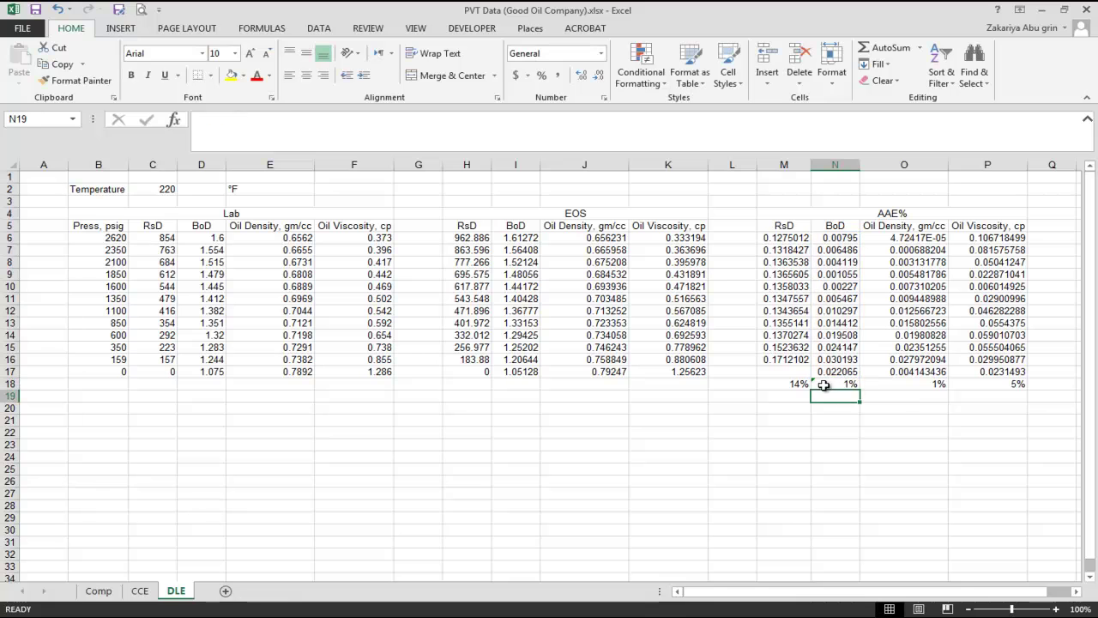
left_click_drag(851, 384, 994, 387)
Show the averages in M18:P18 with two decimal places and give the cells a yellow fill
left_click_drag(783, 384, 974, 384)
left_click(579, 78)
left_click(580, 77)
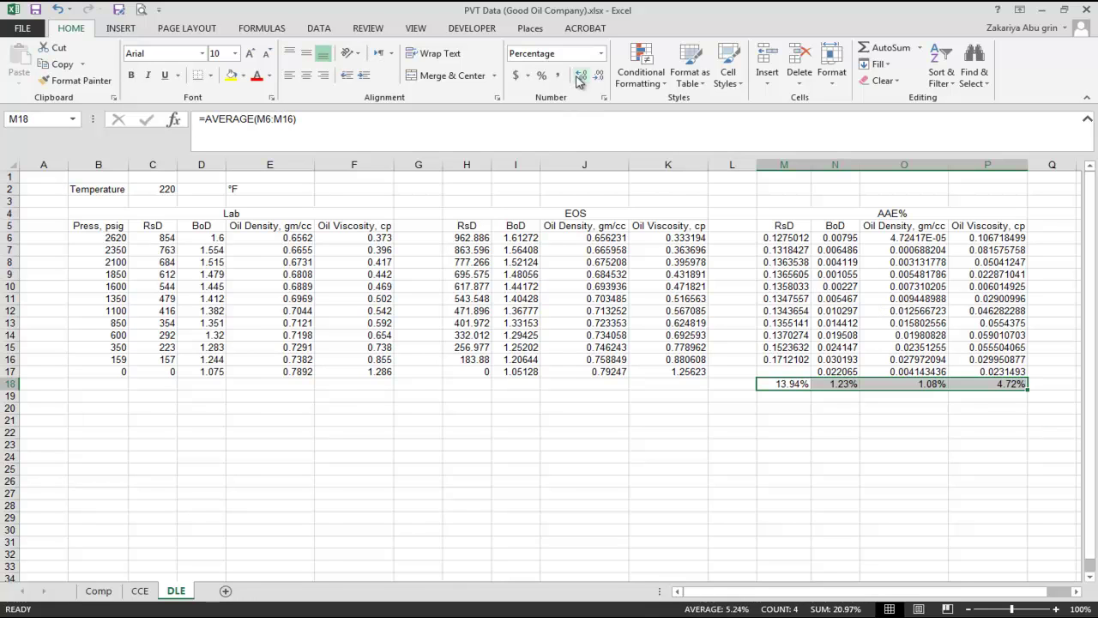
left_click(815, 420)
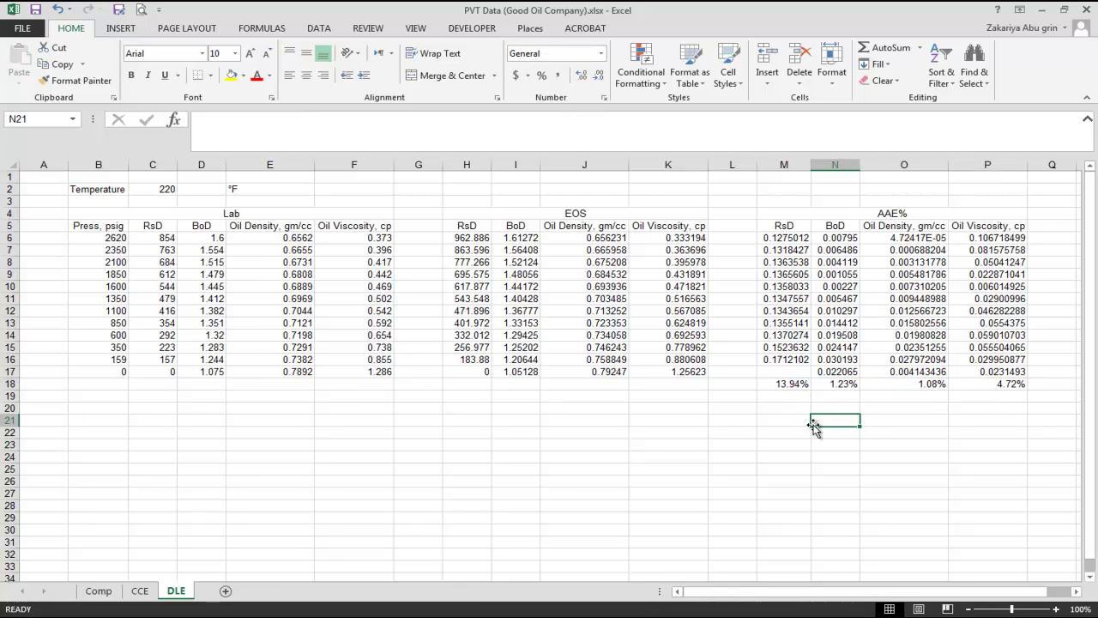
left_click_drag(785, 384, 994, 387)
left_click(232, 75)
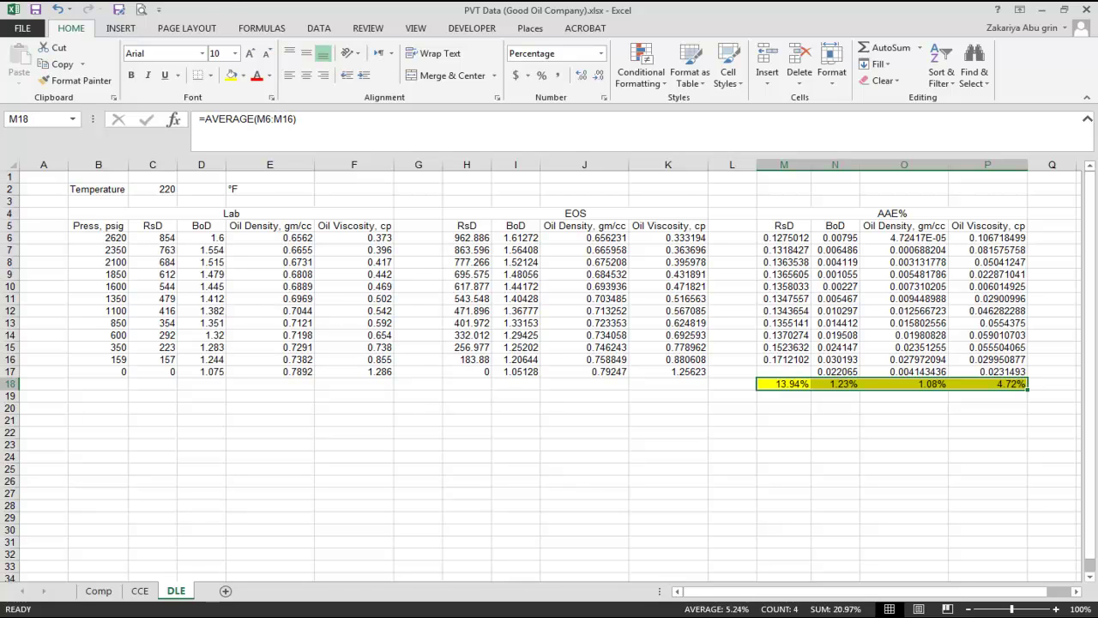
Review task (b) and the AAE formula in Chap4-Project-DLE.pdf, then return to the DLE sheet
key("alt+Tab")
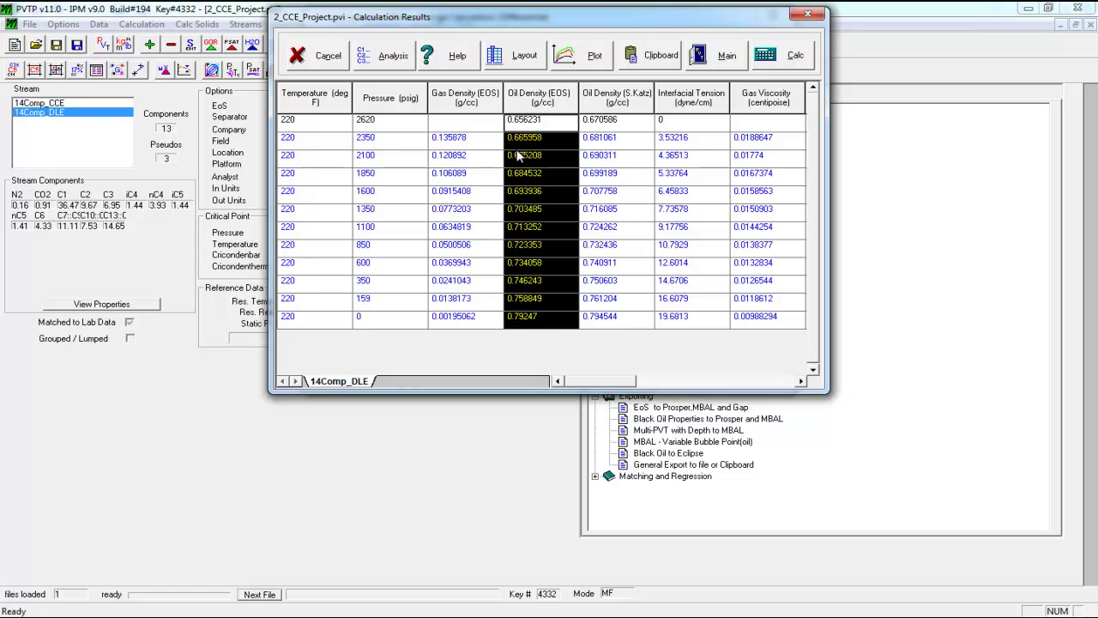
key("alt+Tab")
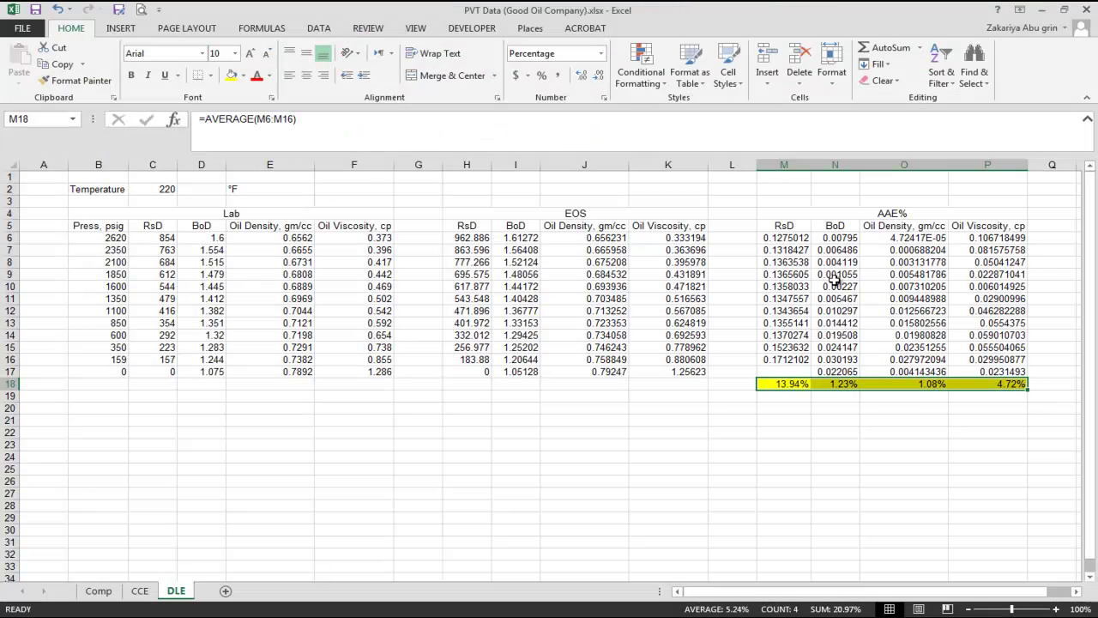
left_click_drag(794, 239, 978, 372)
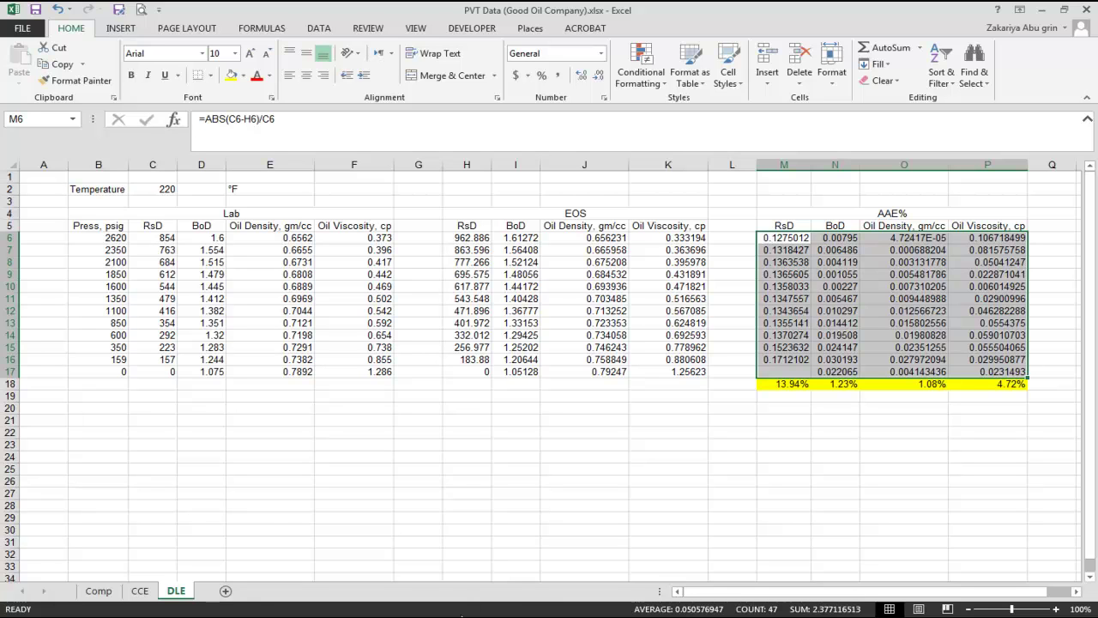
mouse_move(351, 616)
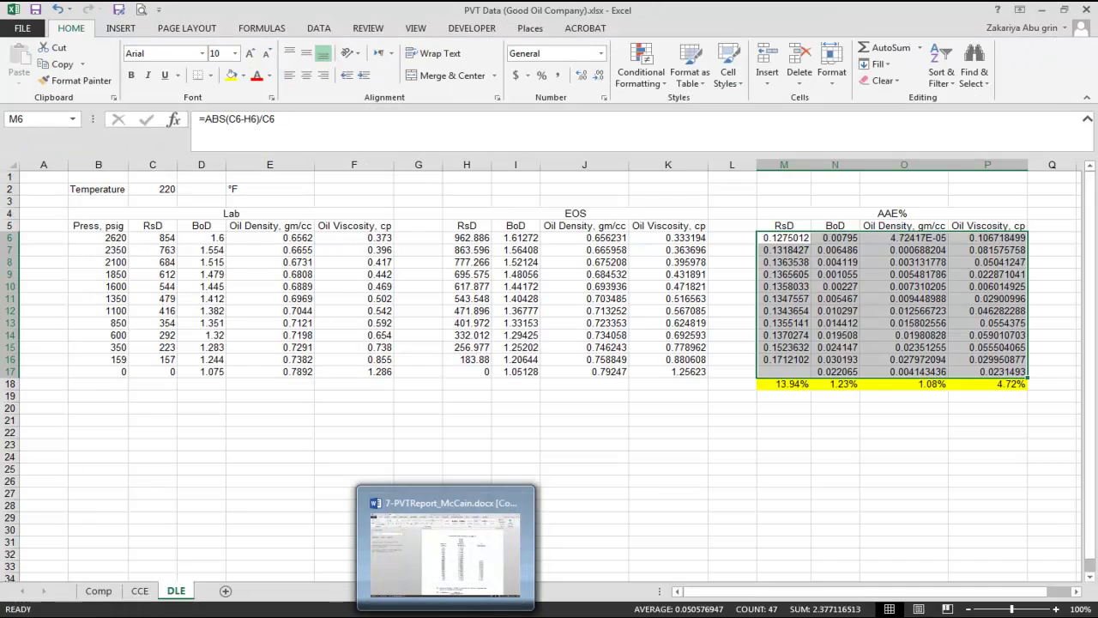
left_click(455, 598)
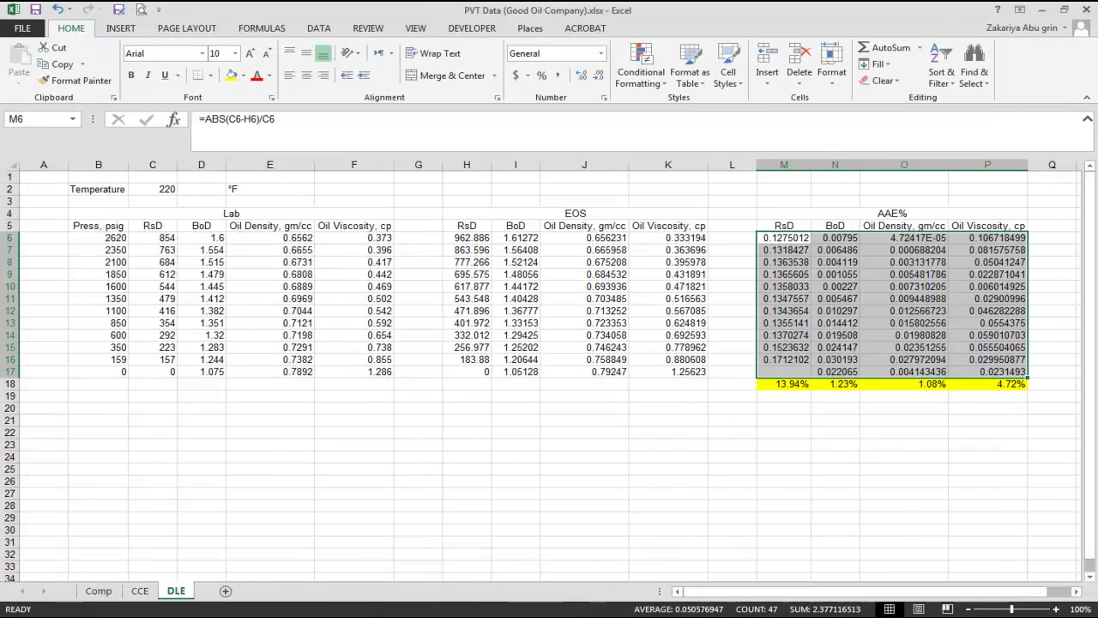
key("alt+Tab")
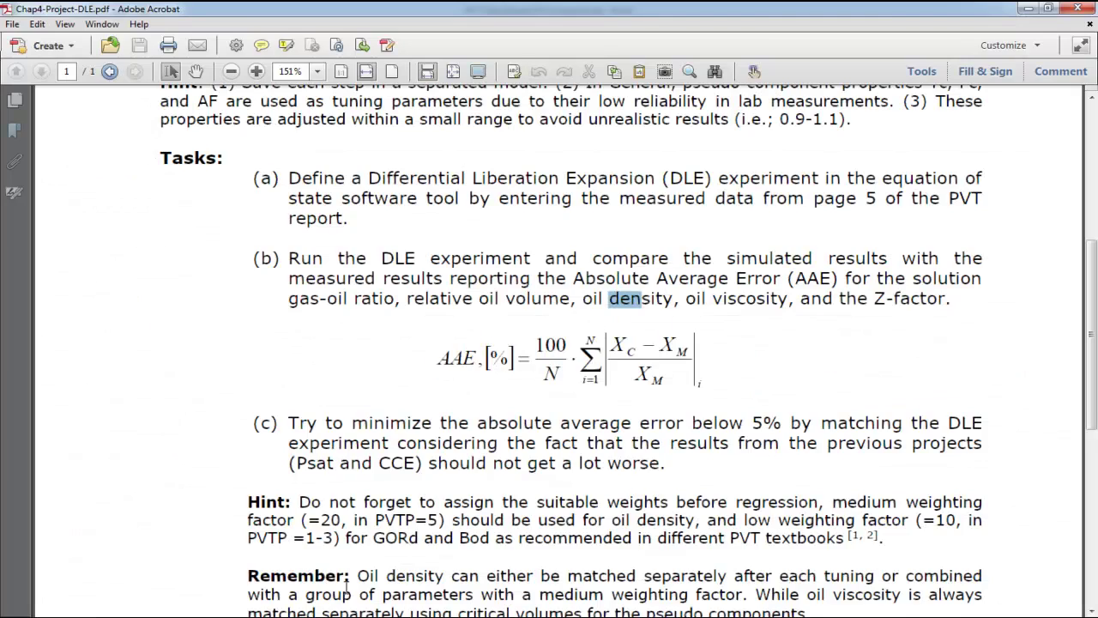
scroll(506, 418, "up", 2)
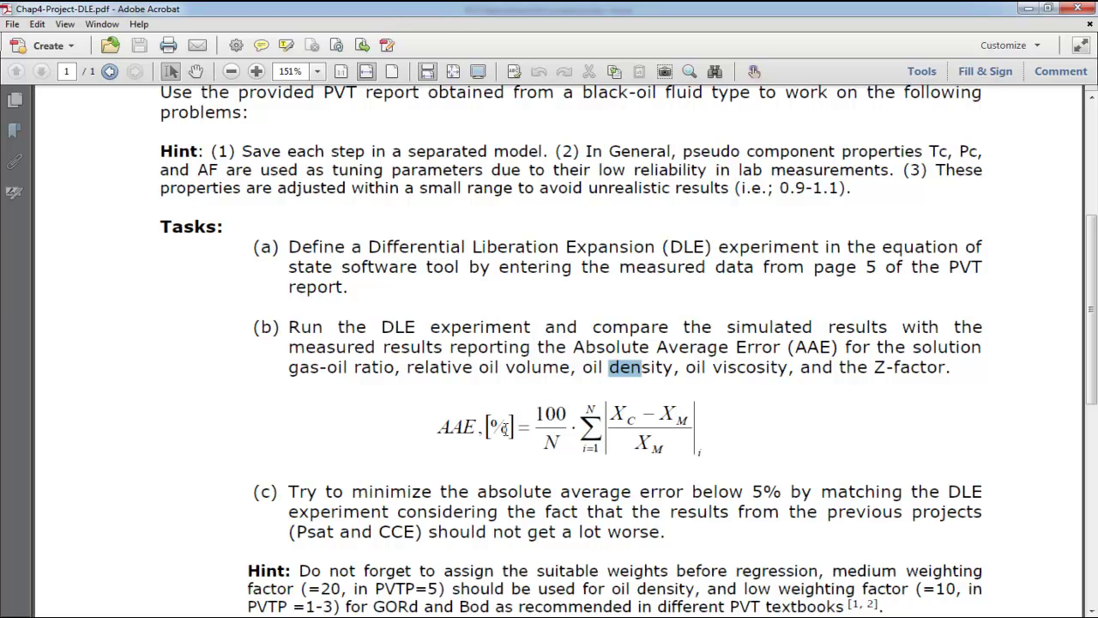
key("alt+Tab")
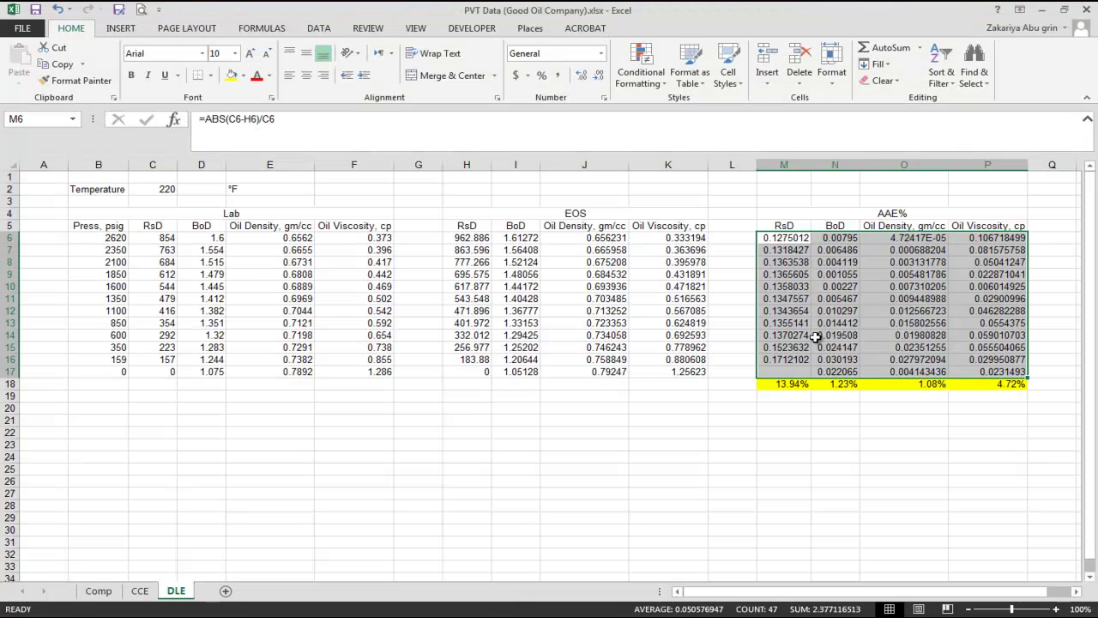
Check the cell references in the M6 relative error formula and the M18 average formula
left_click(783, 238)
left_click(228, 119)
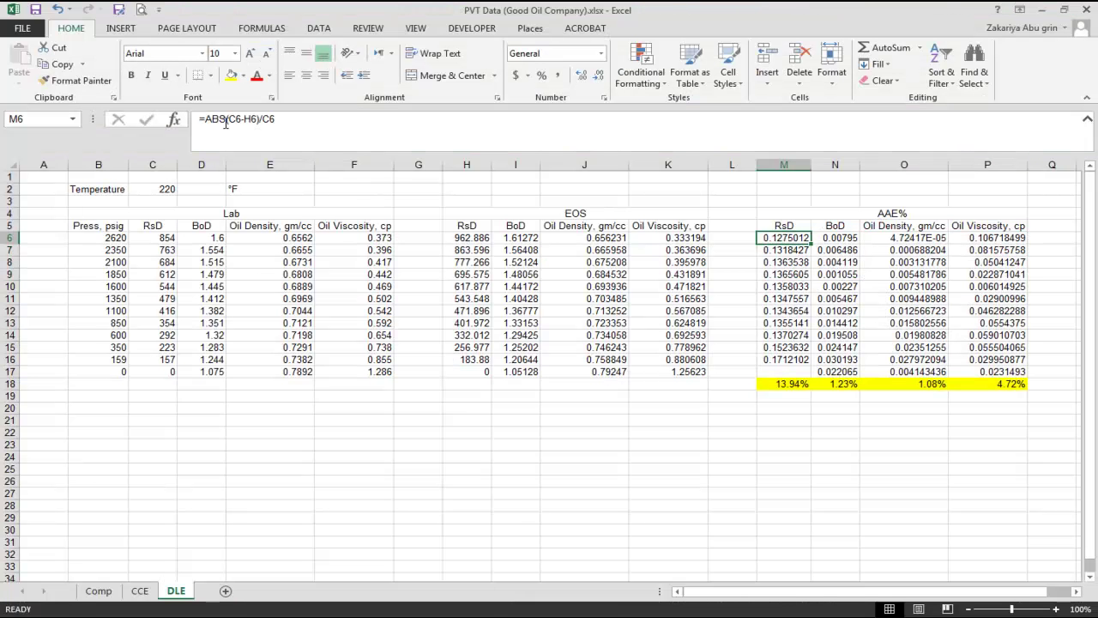
key("Escape")
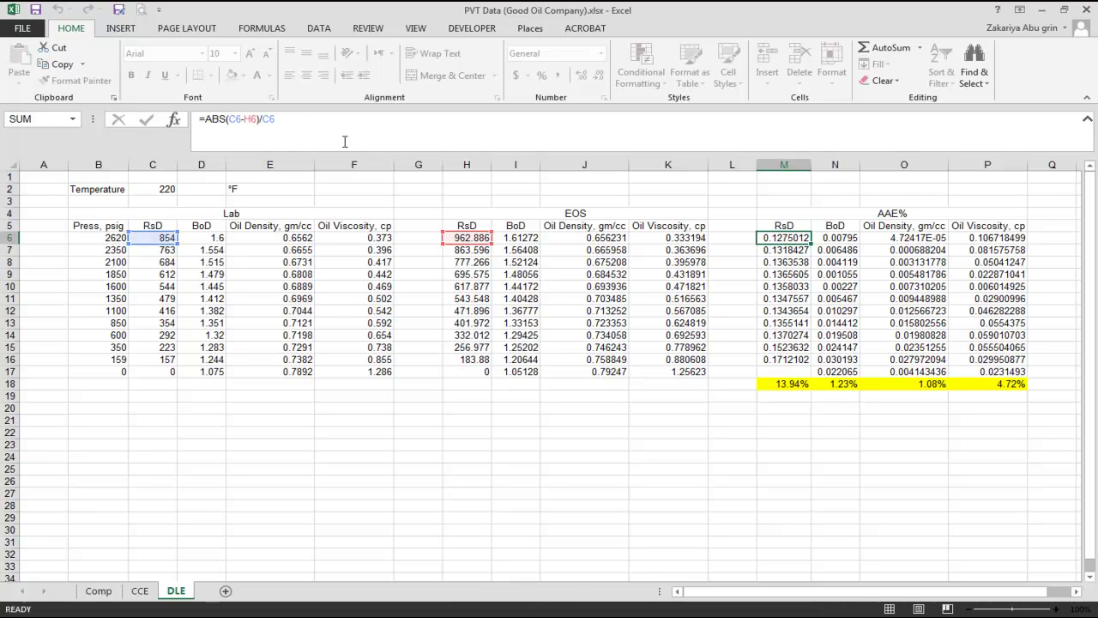
left_click(776, 384)
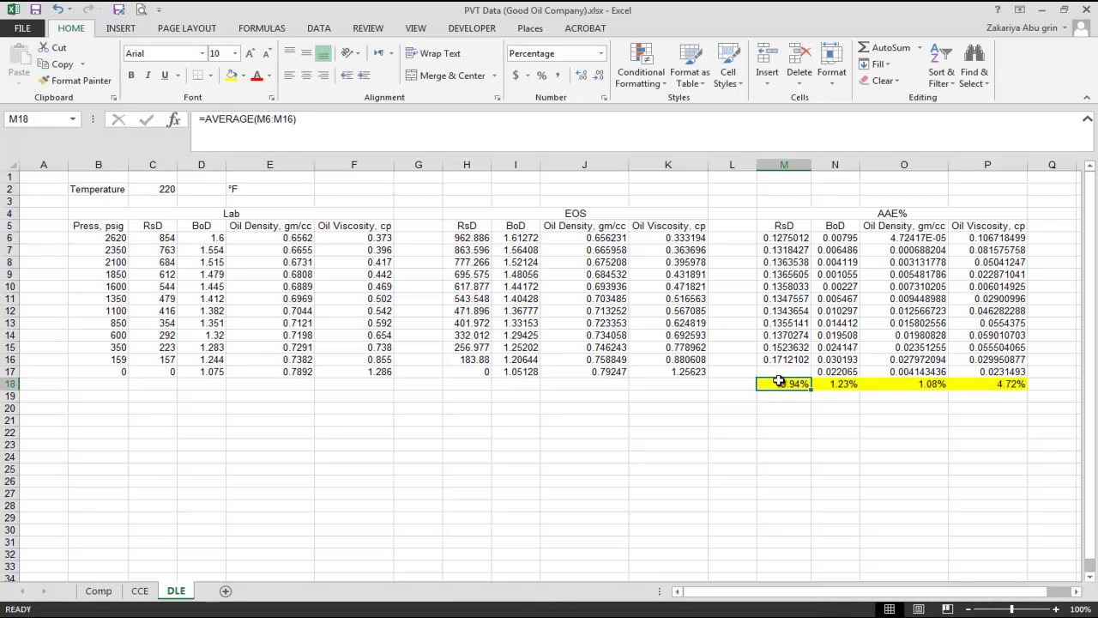
left_click(257, 119)
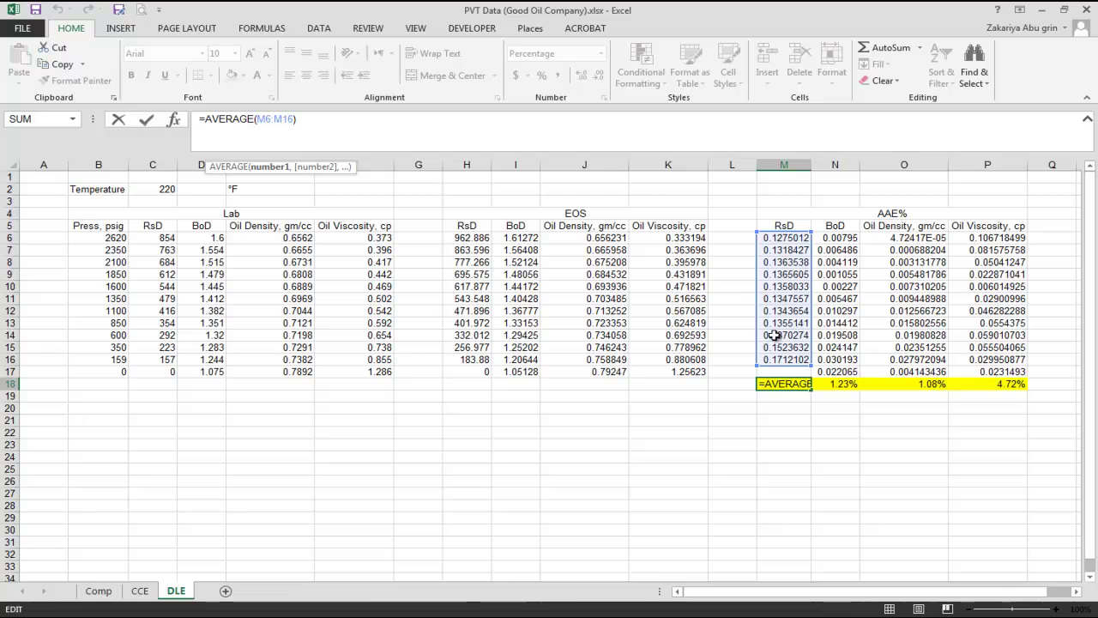
key("ctrl+Return")
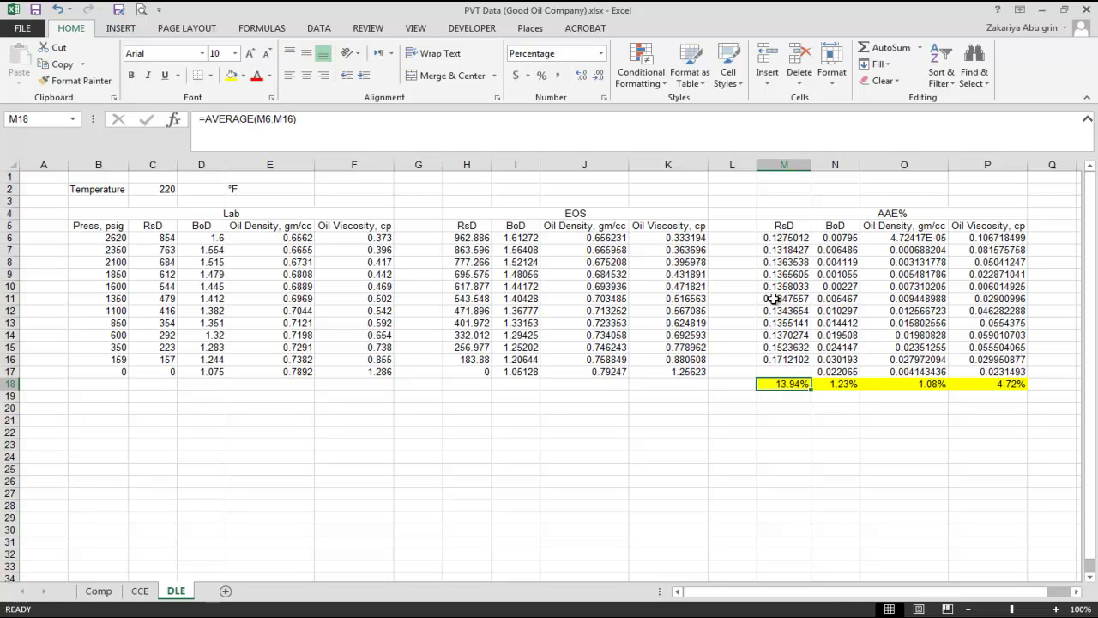
Switch to PVTP and copy the Z Factor (Vapour) column from the 14Comp_DLE calculation results
left_click_drag(399, 226, 411, 243)
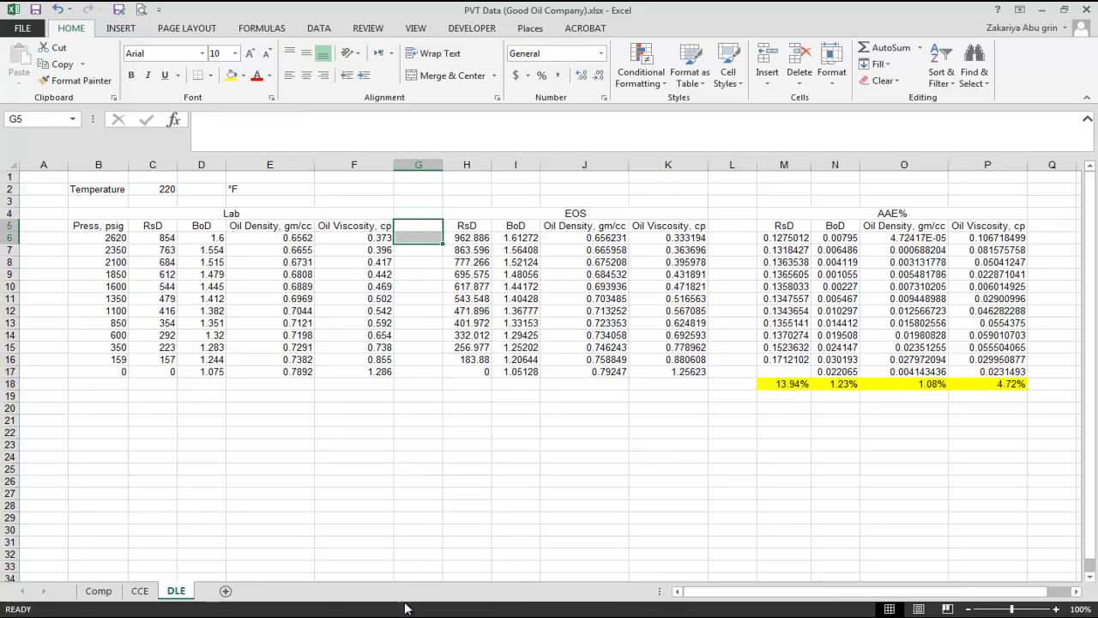
key("alt+Tab")
left_click(609, 381)
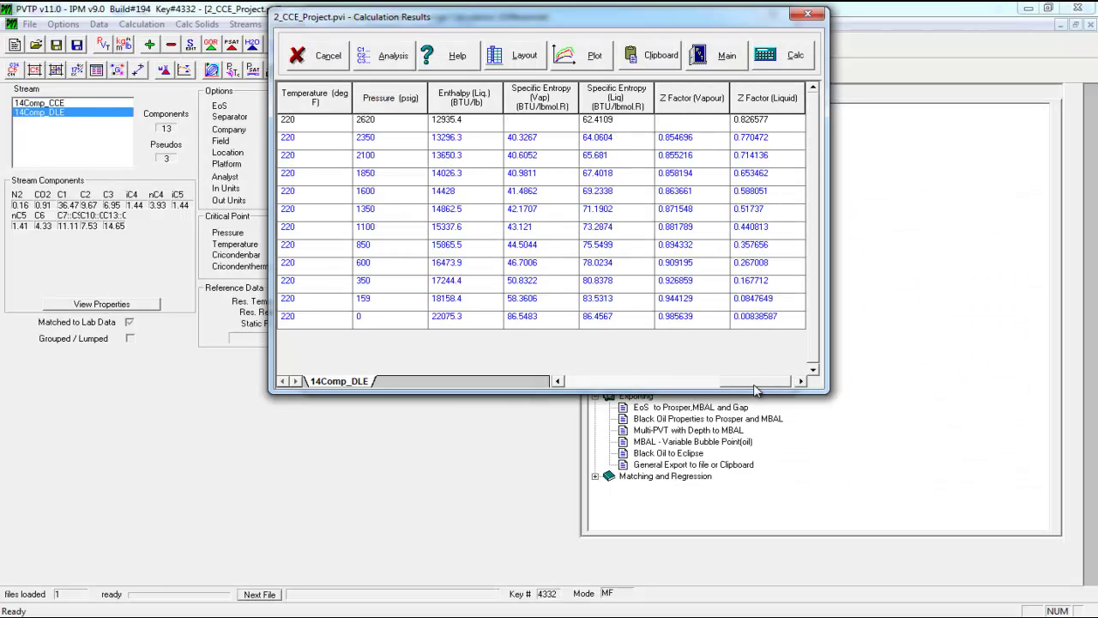
left_click_drag(674, 120, 670, 320)
key("ctrl+c")
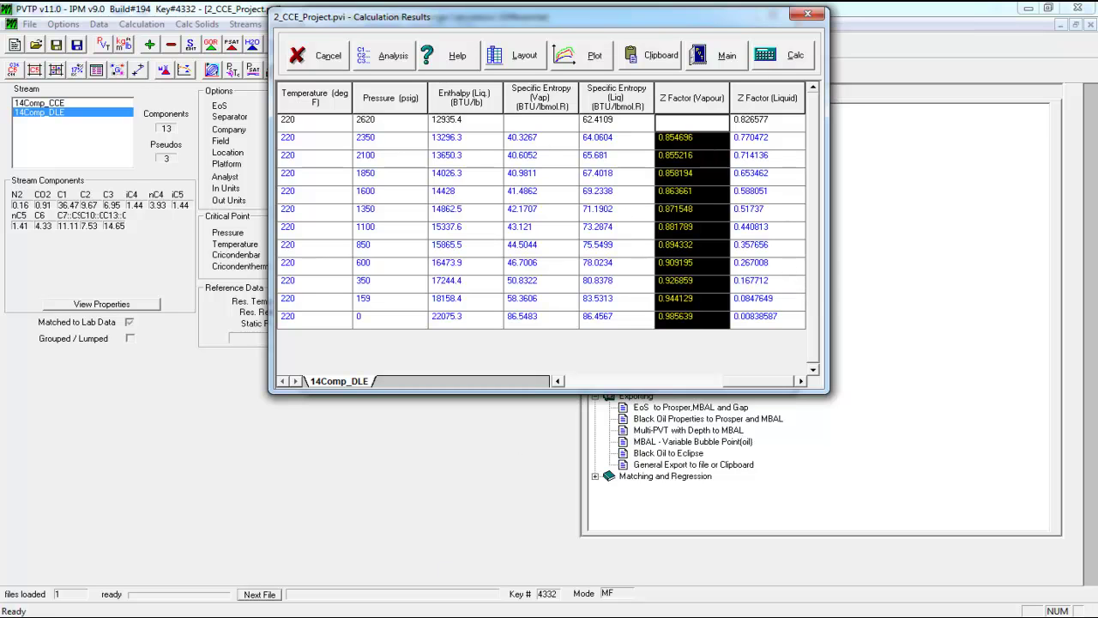
Return to Excel and insert a new column at L, between the EOS oil viscosity column and the AAE% block
mouse_move(304, 617)
key("alt+Tab")
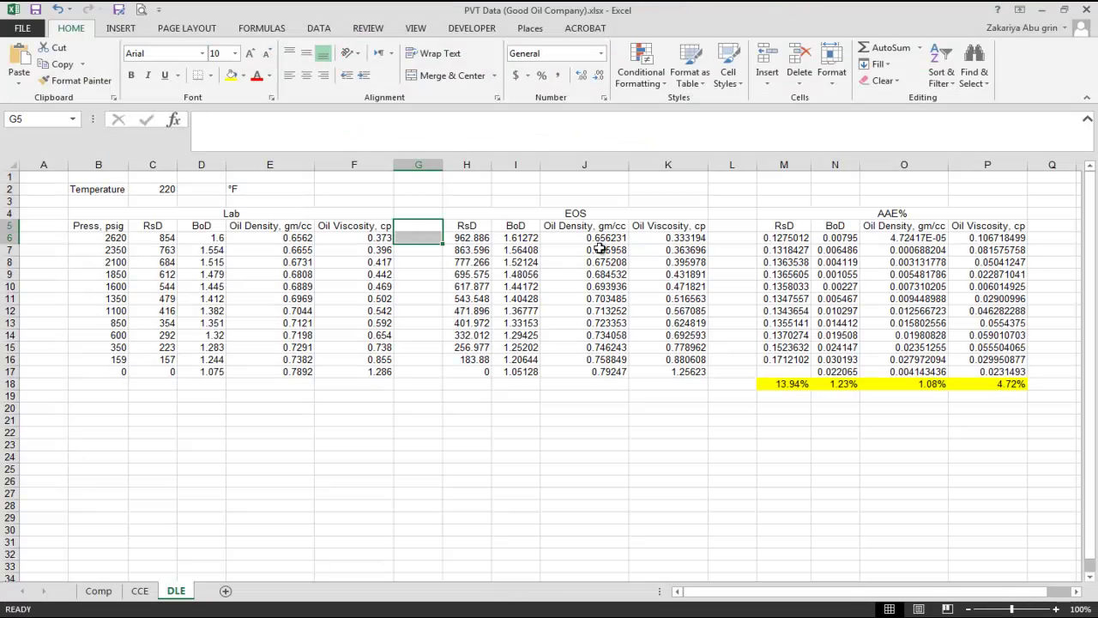
right_click(712, 167)
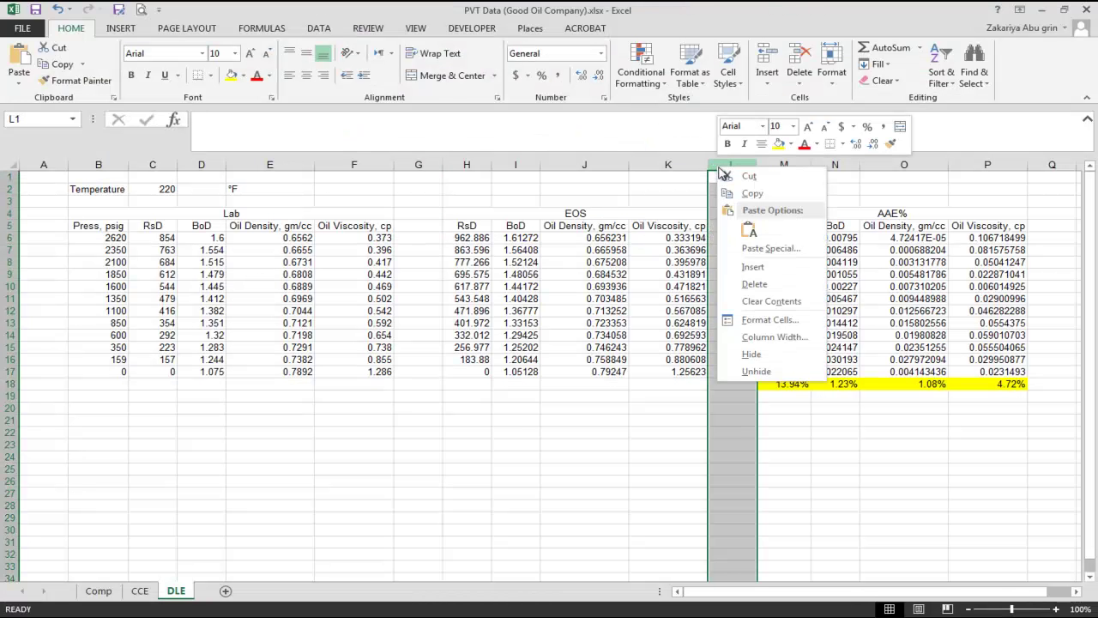
left_click(755, 281)
left_click(729, 238)
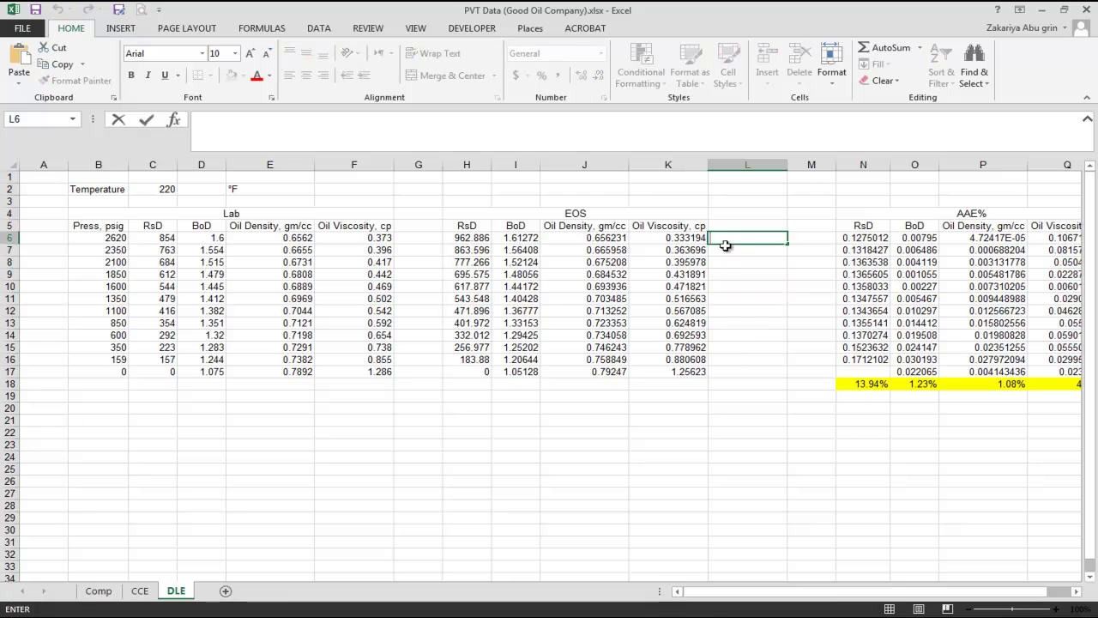
key("ctrl+v")
key("ctrl+z")
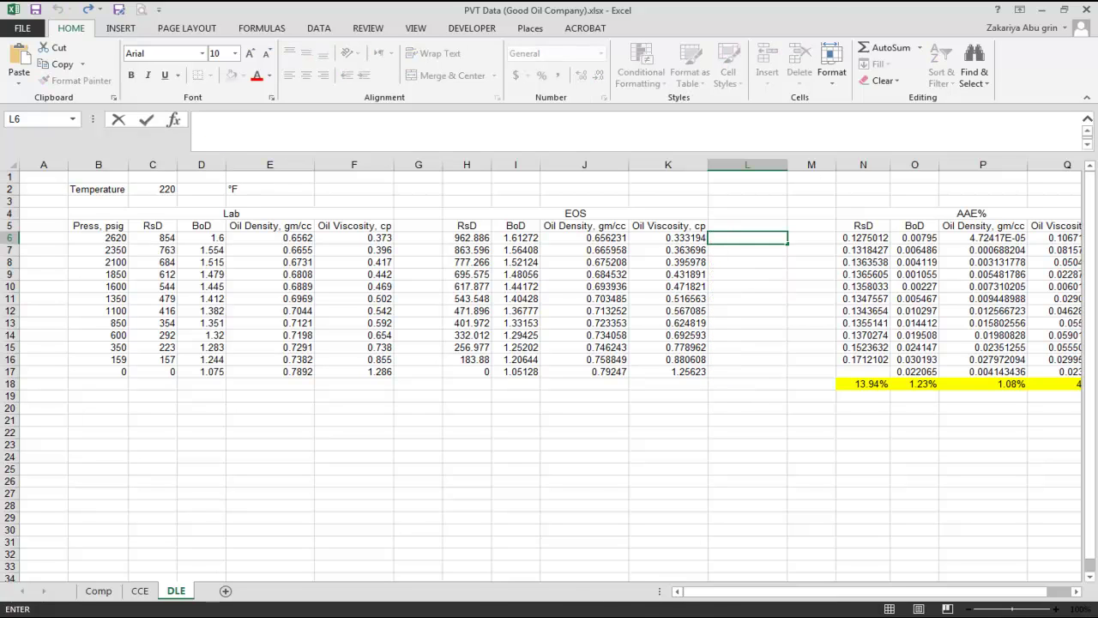
key("alt+Tab")
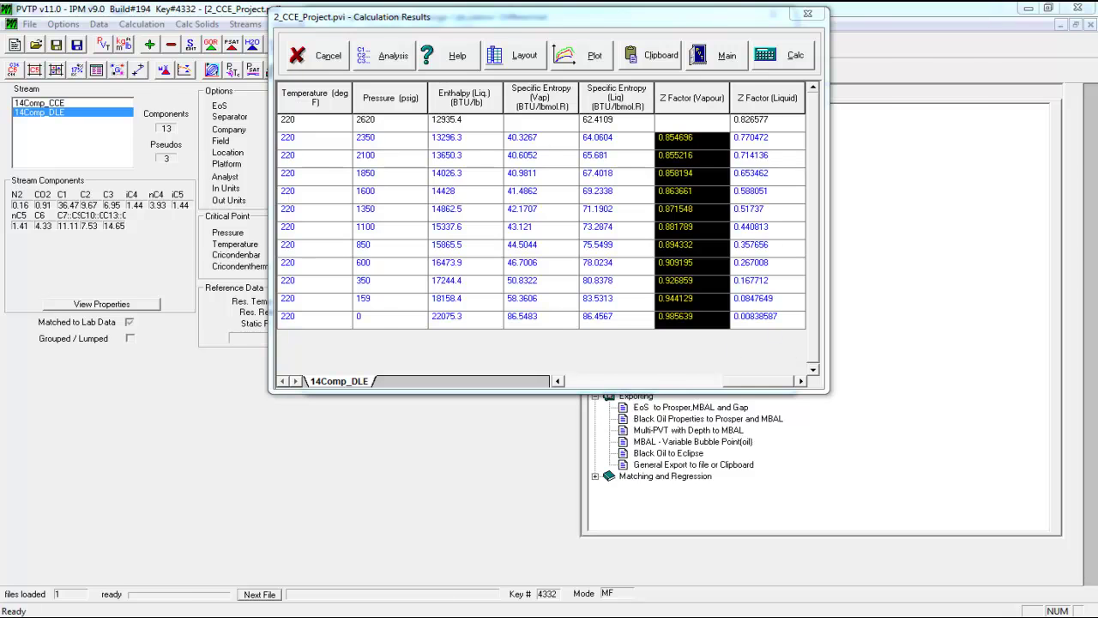
key("alt+Tab")
key("ctrl+v")
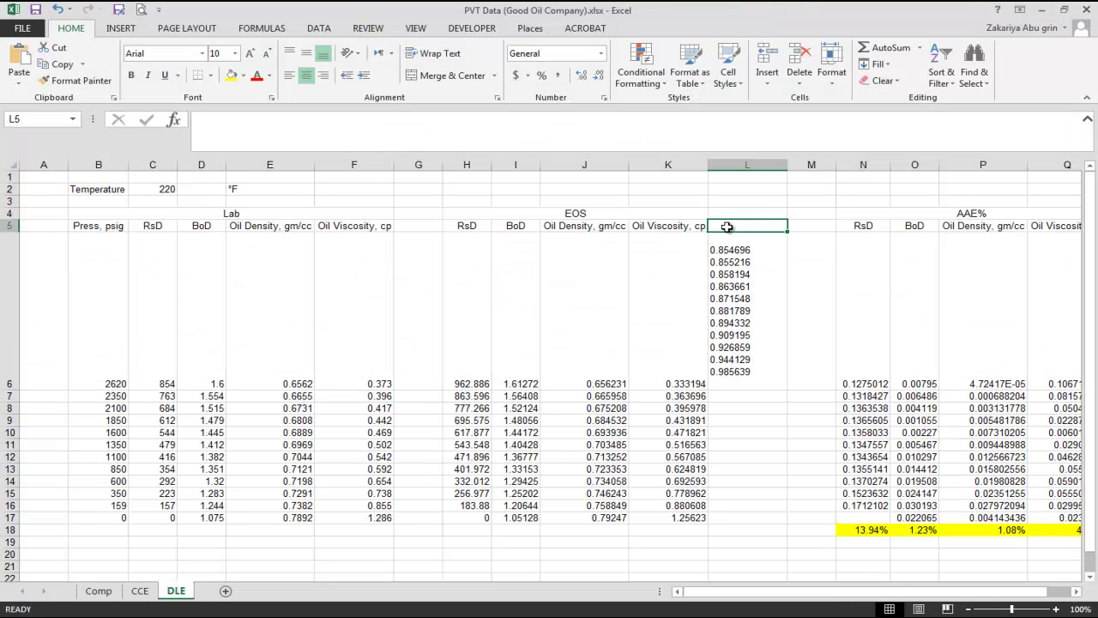
key("ctrl+z")
Paste the copied vapour Z-factor values into column L of the EOS block, starting at L6
left_click(731, 239)
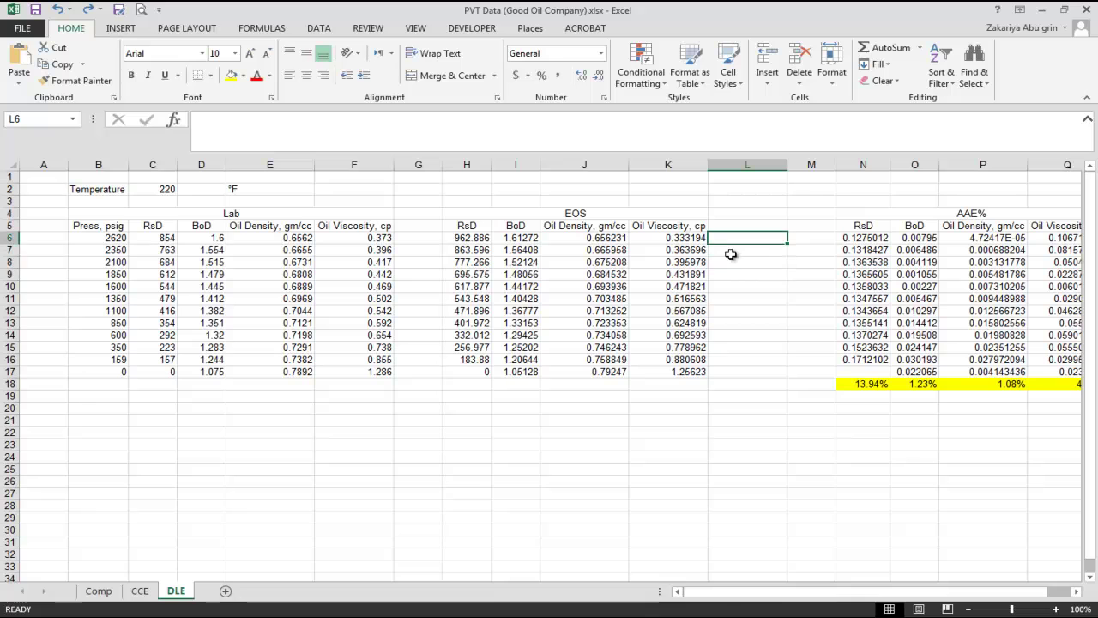
key("ctrl+v")
left_click(728, 266)
Enter Z-Factor as the heading in L5 above the pasted vapour Z-factor values
key("Up")
key("Up")
key("Up")
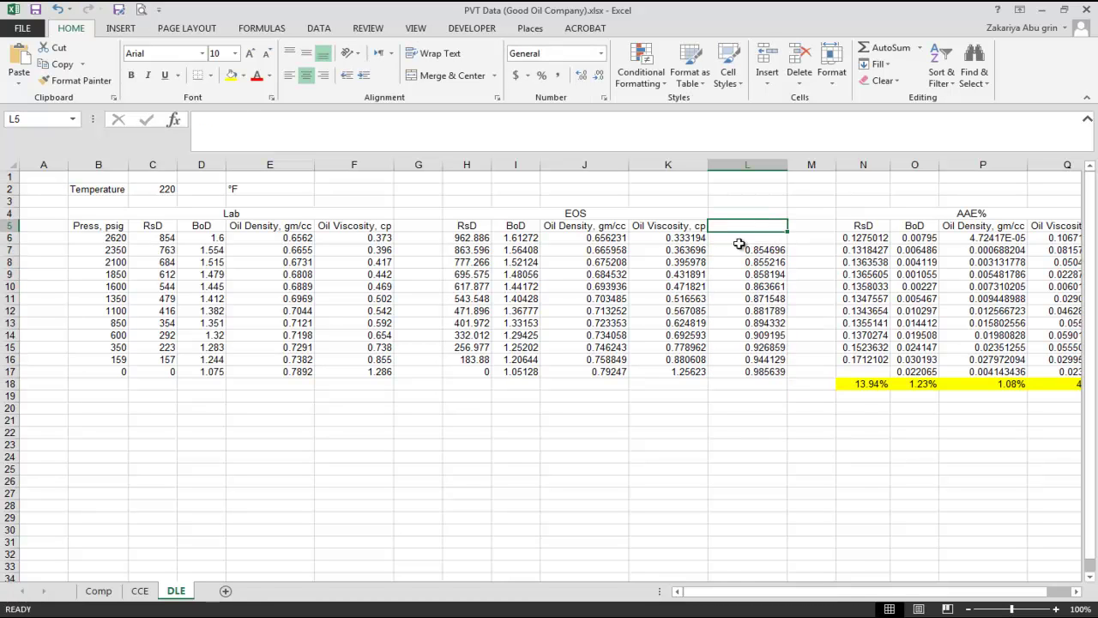
type("Z-")
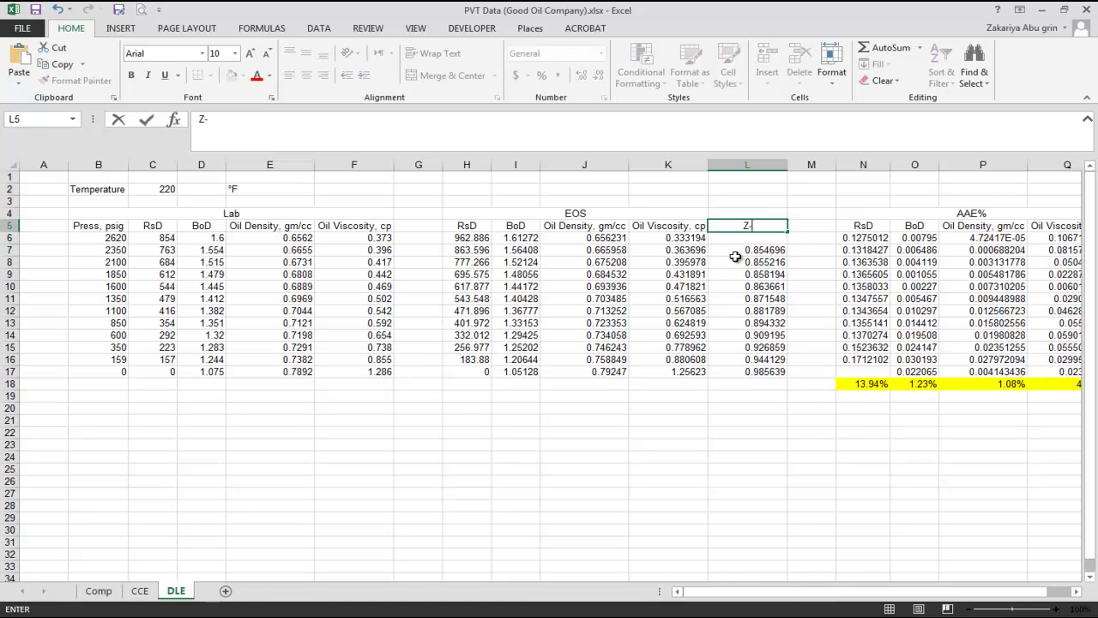
type("Factor")
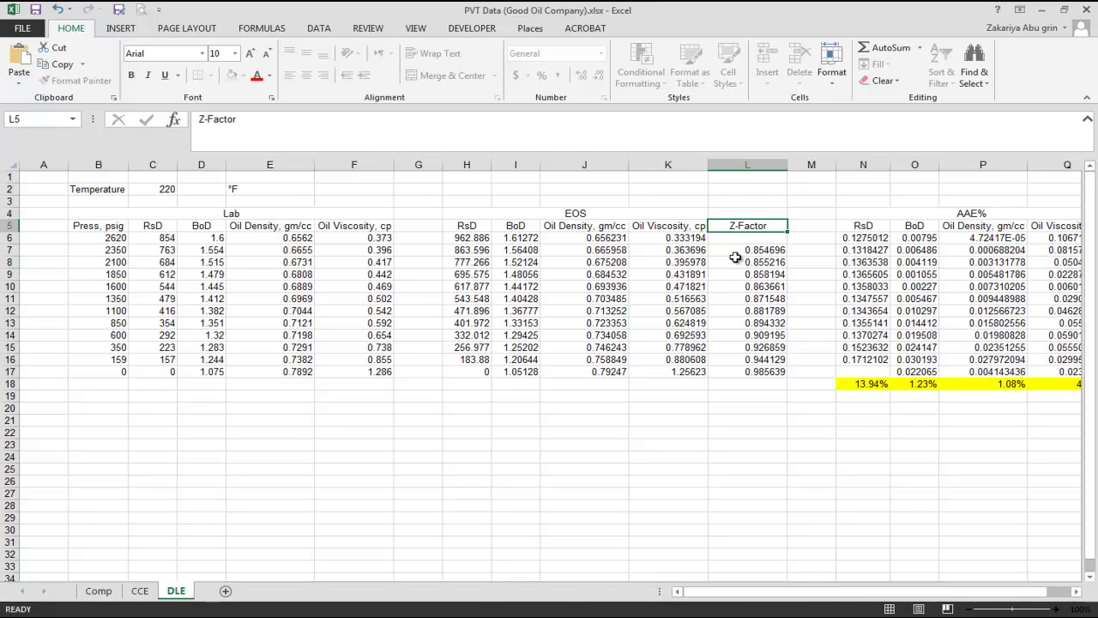
key("Return")
left_click(739, 225)
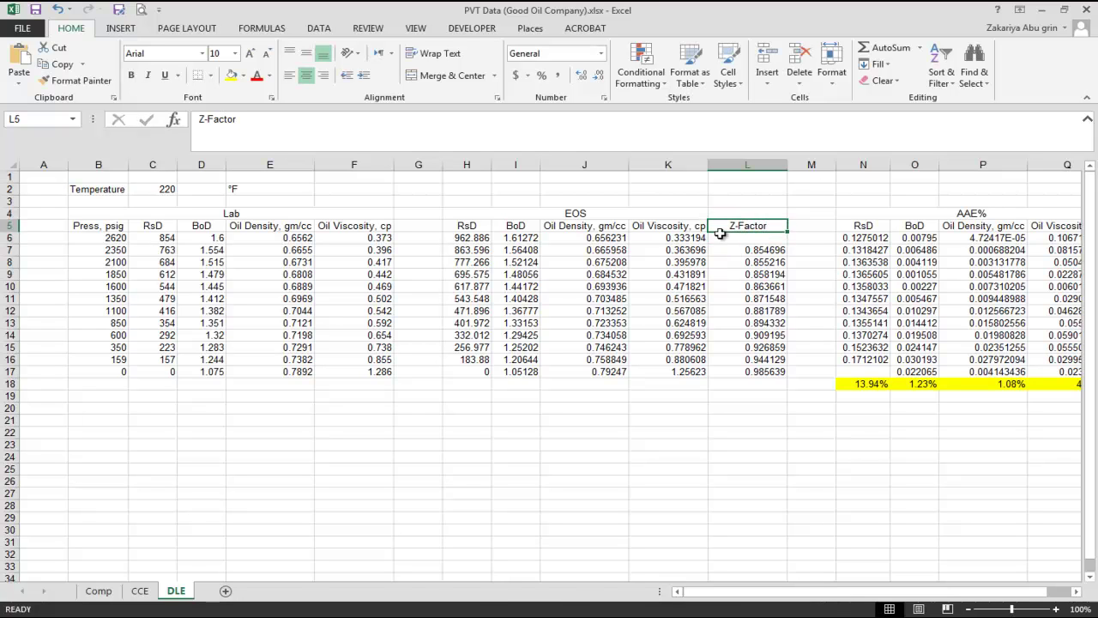
key("ctrl+c")
right_click(428, 165)
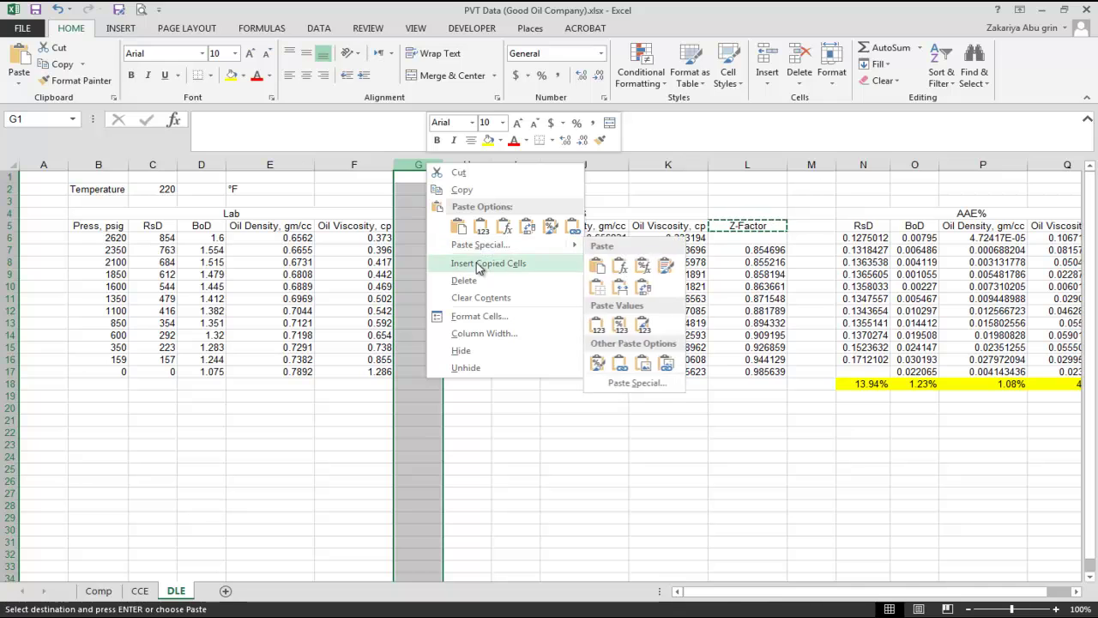
key("Escape")
key("Escape")
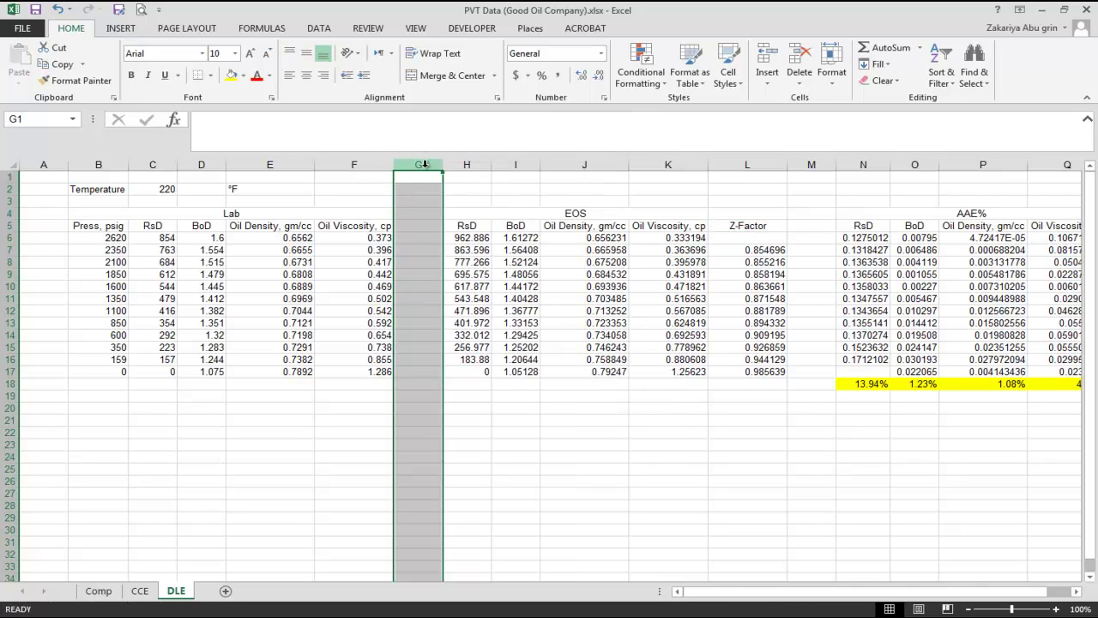
Insert a new column at G after the Lab oil viscosity column and copy the EOS Z-Factor heading into G5
right_click(425, 165)
left_click(465, 268)
left_click(831, 225)
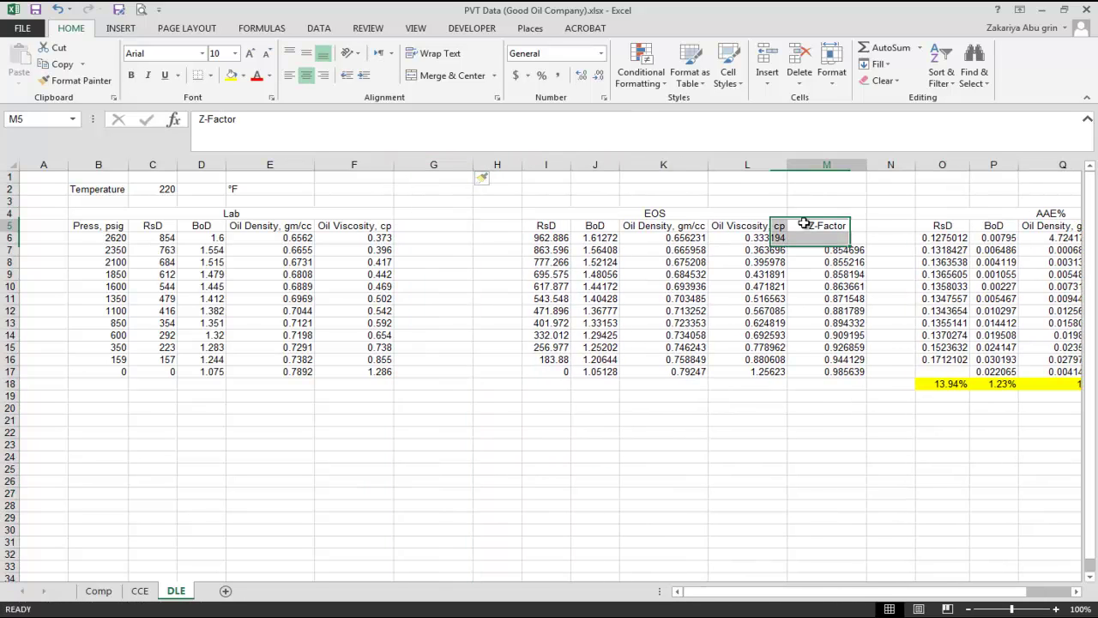
key("ctrl+c")
left_click(463, 226)
key("ctrl+v")
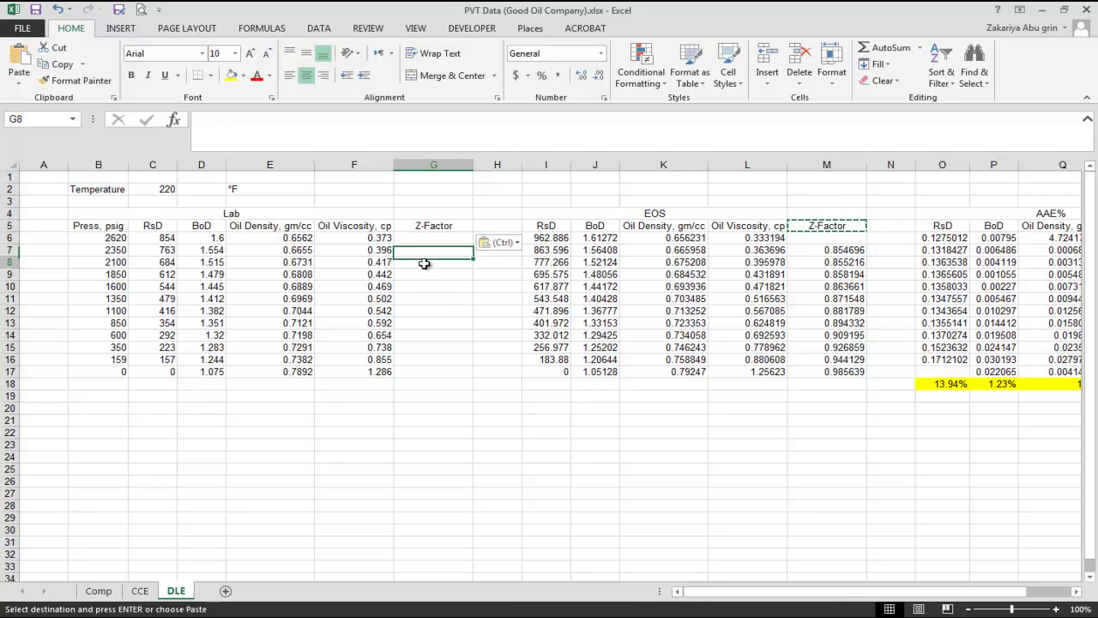
Select G7 as the paste destination, and open PVT Data (Good Oil Company)_CCEgg.xlsx from the Projects Files in PVTP folder
left_click(423, 246)
left_click_drag(423, 246, 422, 338)
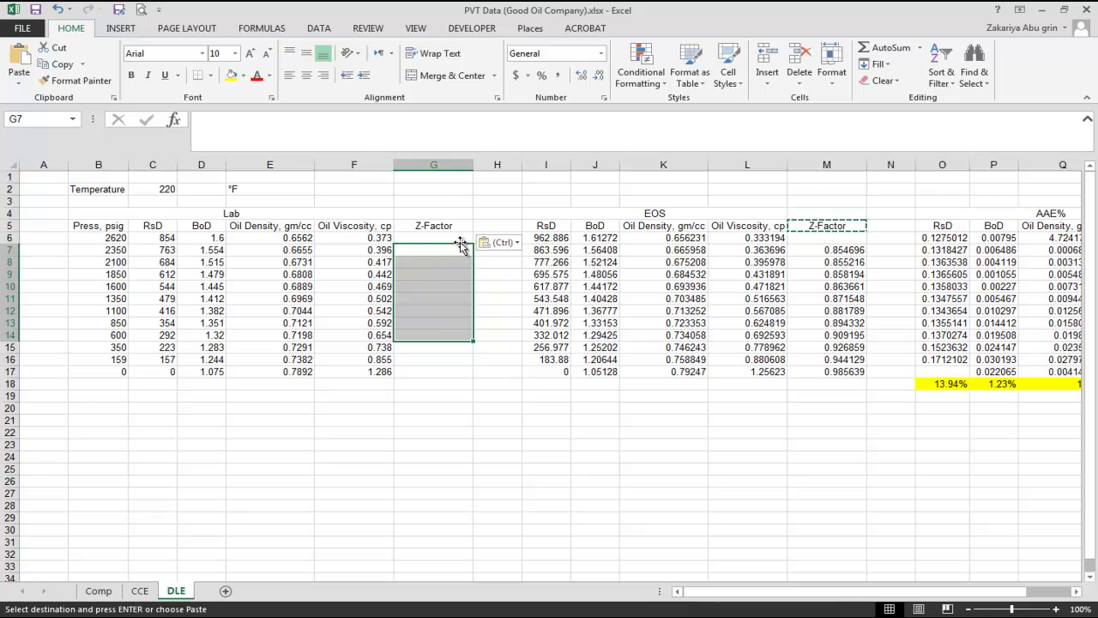
left_click(434, 251)
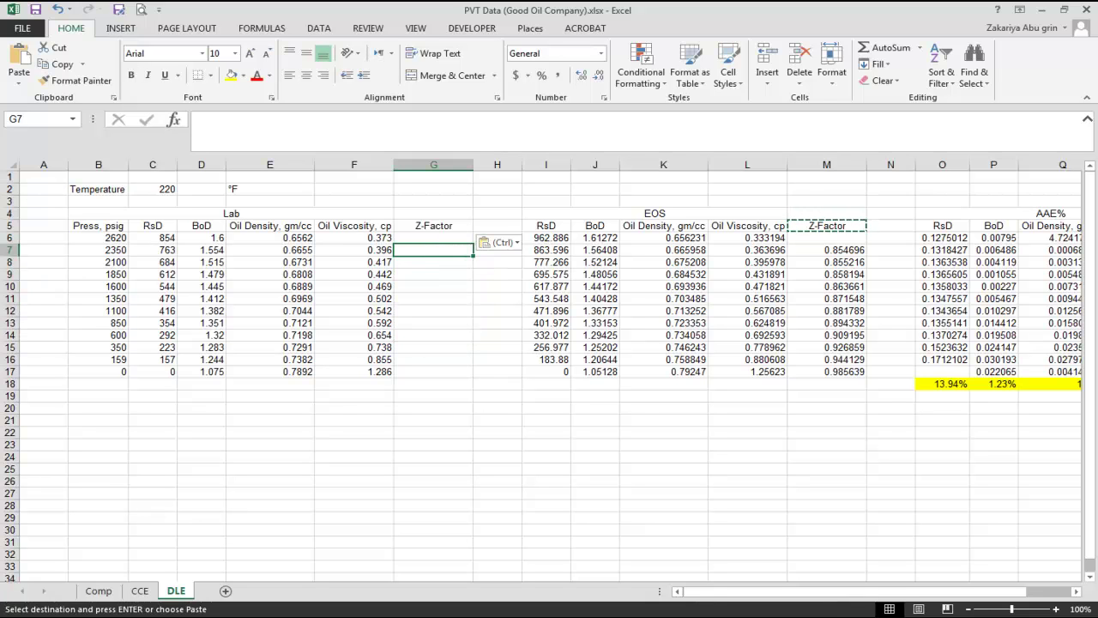
key("alt+Tab")
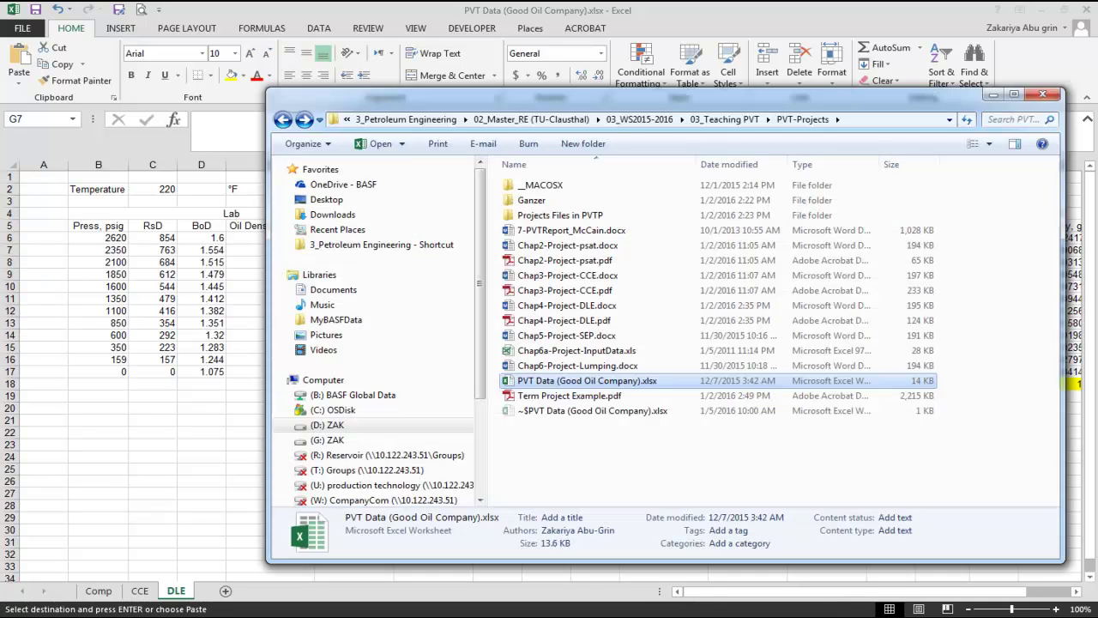
double_click(531, 215)
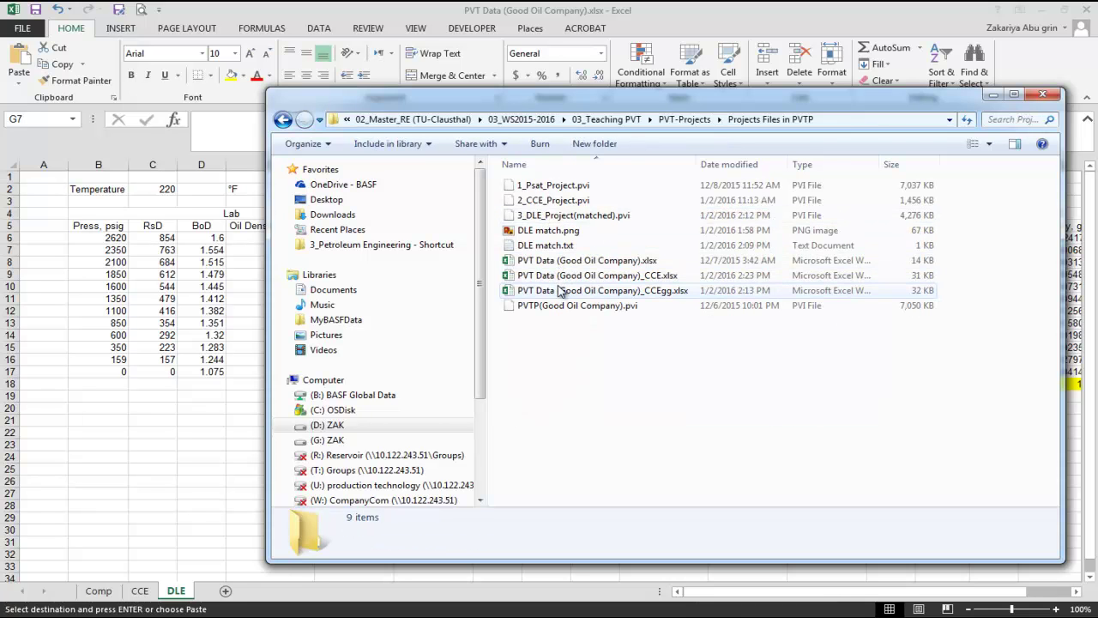
double_click(558, 288)
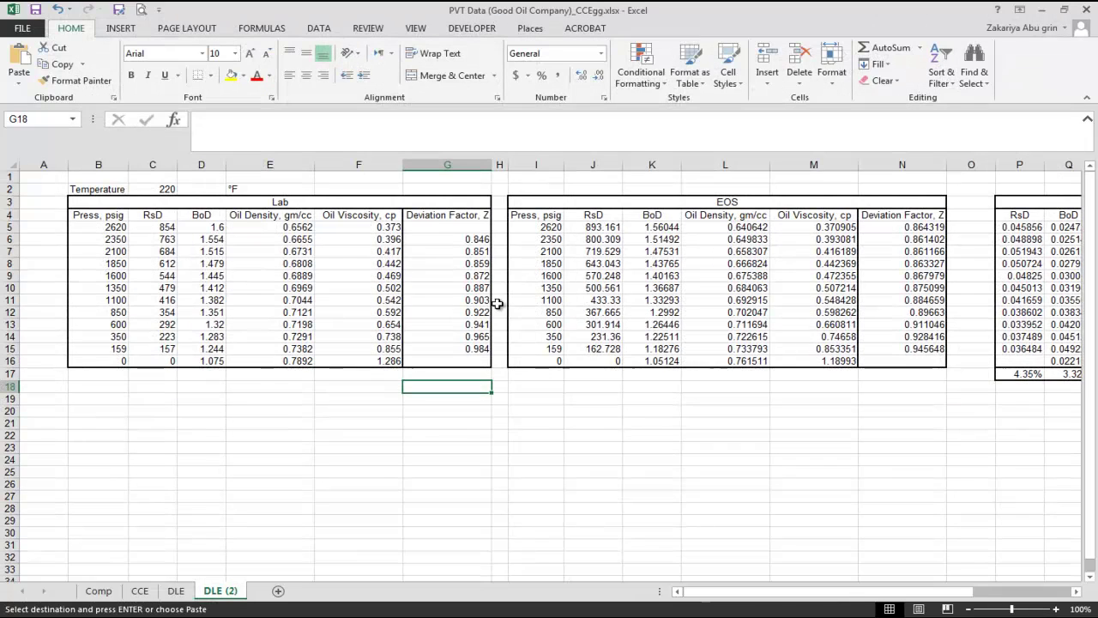
Copy the Lab Deviation Factor, Z range G5:G16, close that workbook, and paste the range into the original DLE sheet from G7
left_click_drag(466, 227, 465, 360)
key("ctrl+c")
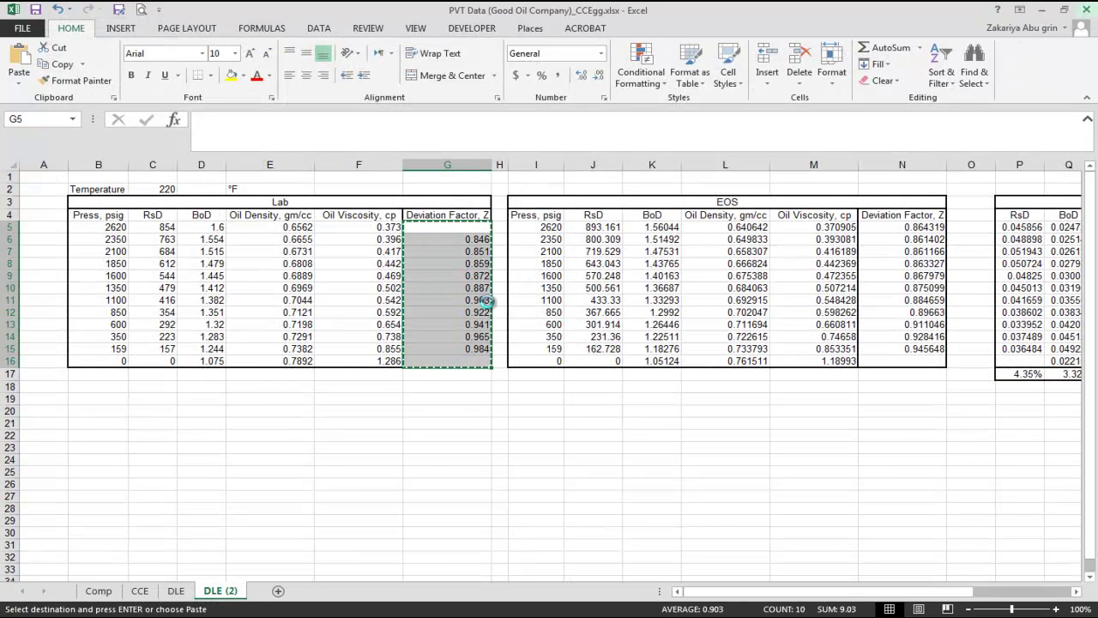
left_click(1087, 10)
key("ctrl+v")
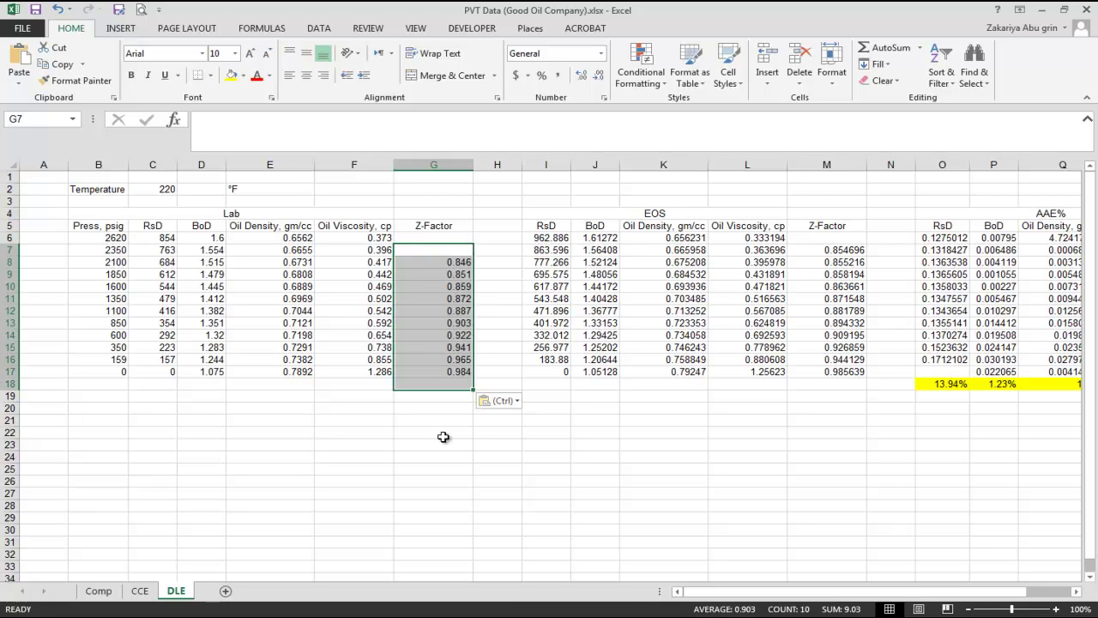
Move the Lab Z-Factor values in G8:G17 up one row so they start at G7
left_click(441, 437)
left_click(446, 348)
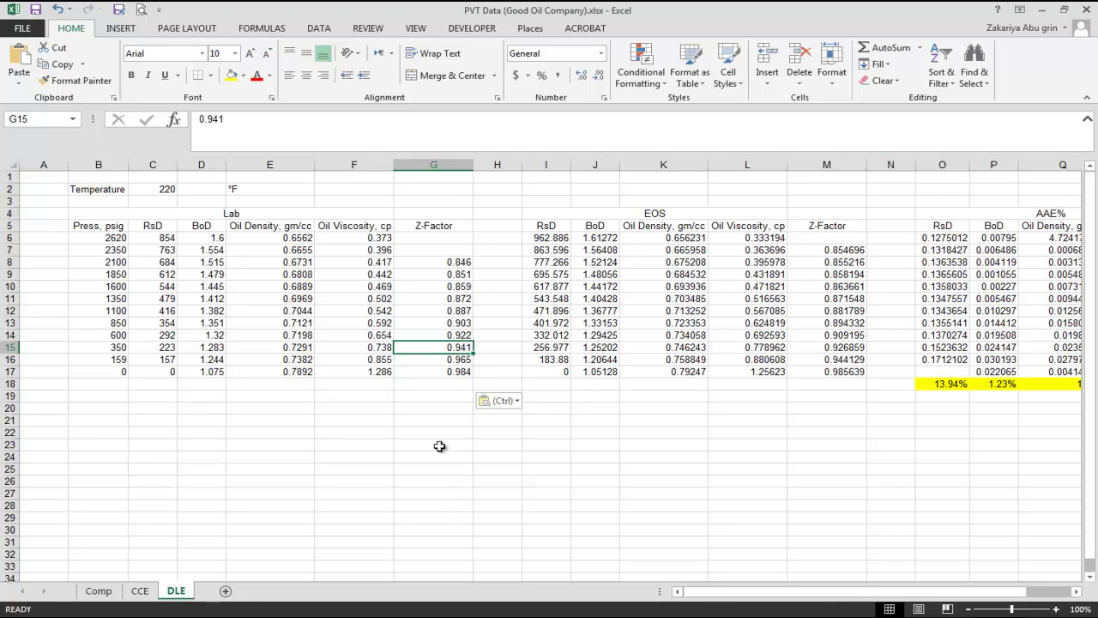
left_click_drag(457, 258, 450, 371)
key("ctrl+q")
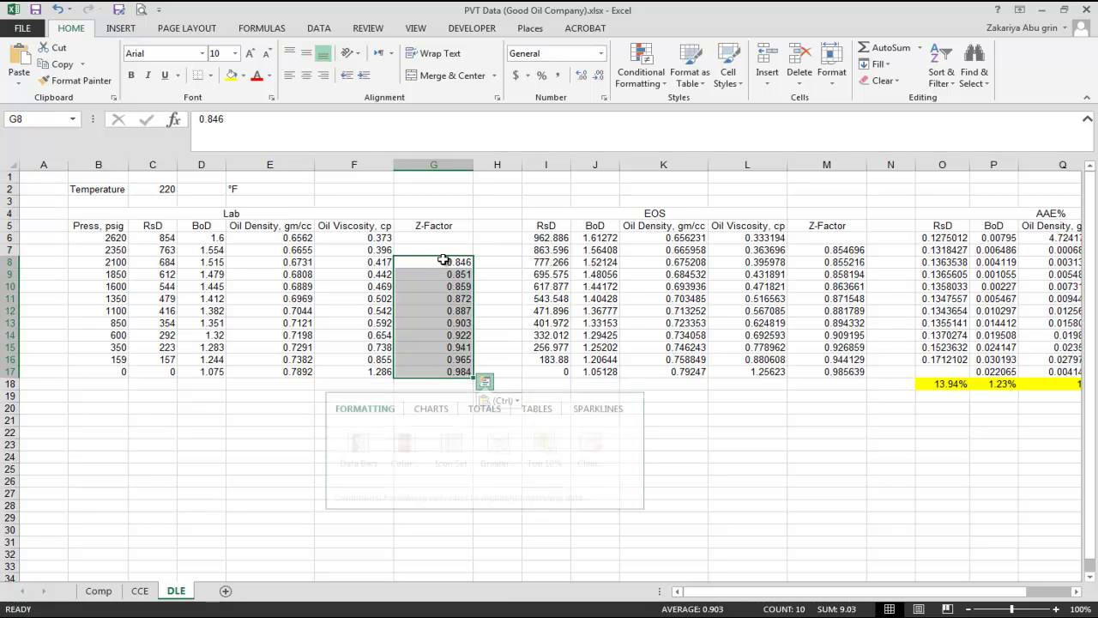
left_click_drag(443, 256, 441, 245)
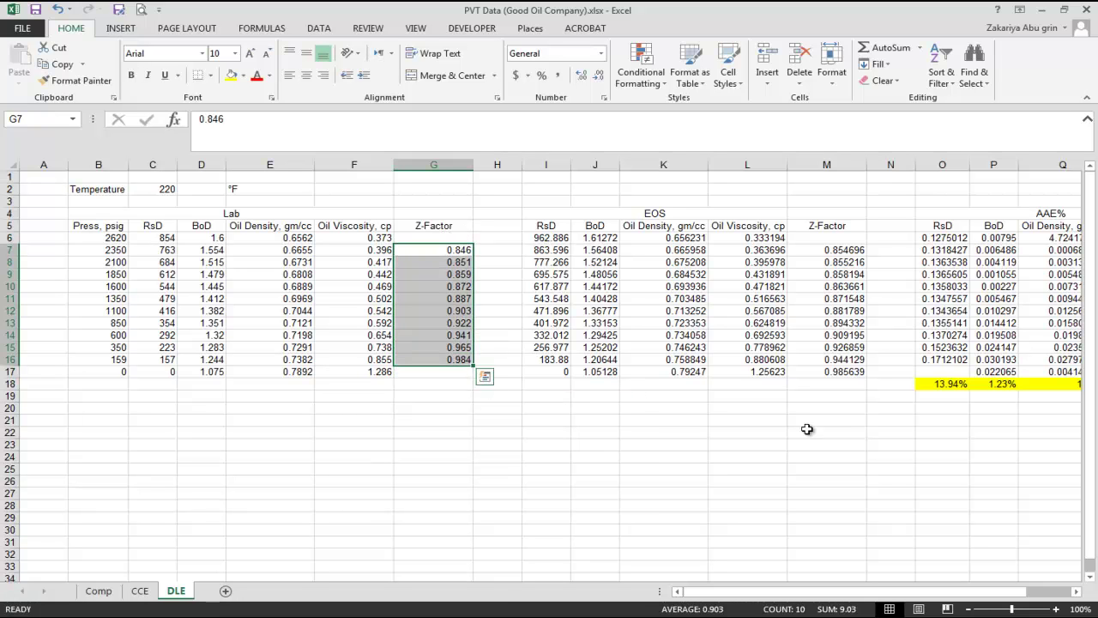
Extend the AAE% formulas from the oil viscosity column R into column S for the Z-factor, and check the S6 formula
left_click_drag(847, 580, 858, 580)
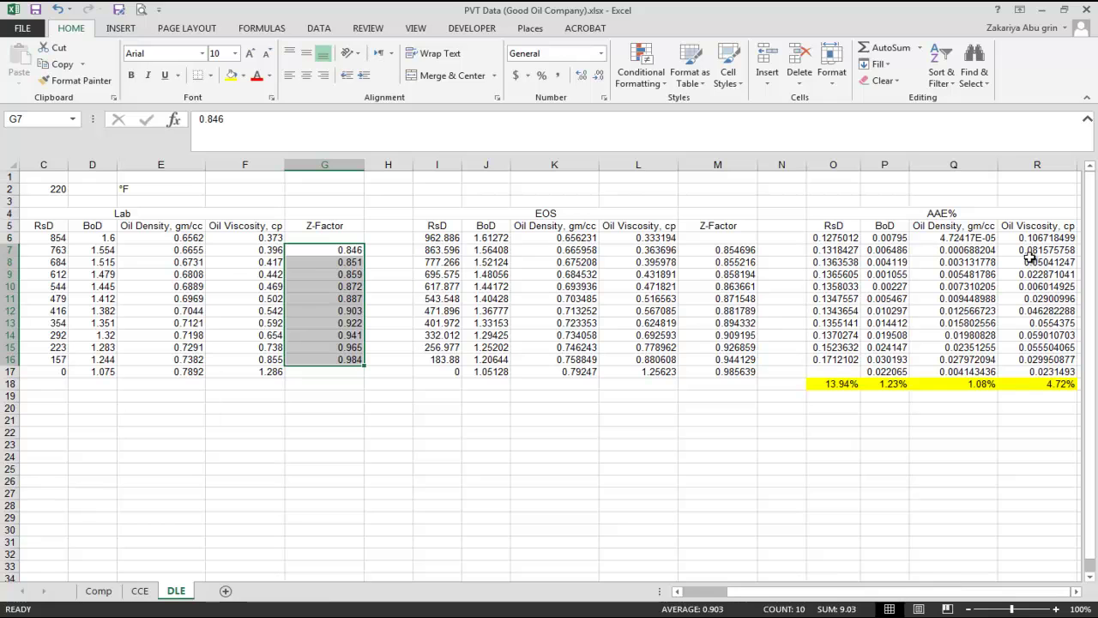
left_click(1076, 591)
left_click(1000, 239)
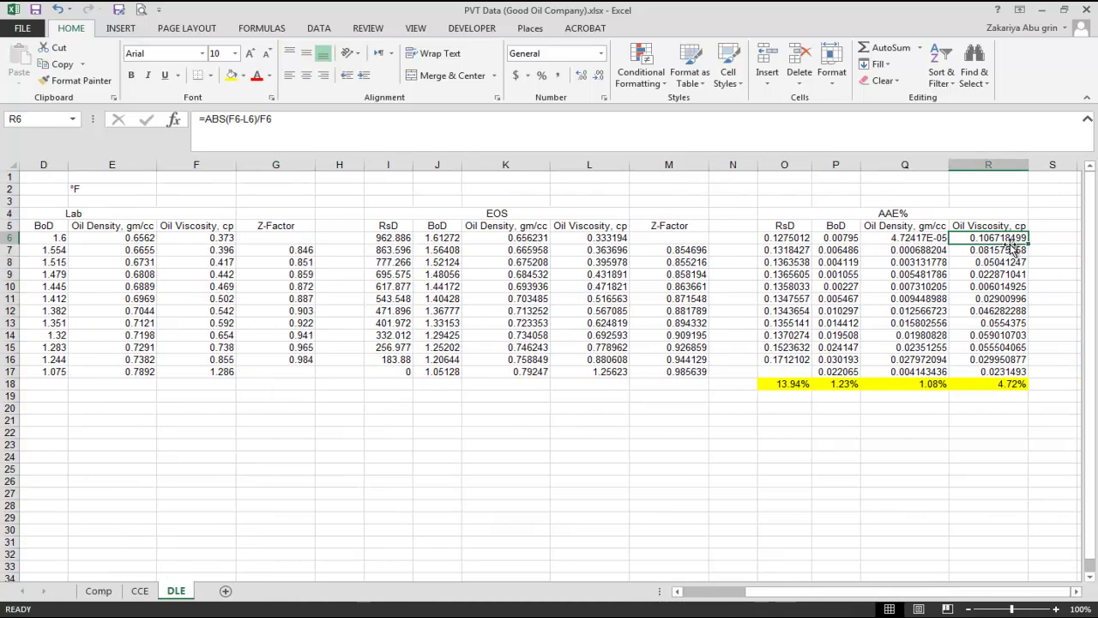
left_click_drag(1029, 246, 1075, 369)
double_click(1062, 237)
key("Escape")
Restrict the S18 Z-factor average to the range S7:S16
left_click(1012, 384)
double_click(1054, 384)
left_click_drag(1077, 232, 1078, 257)
key("Return")
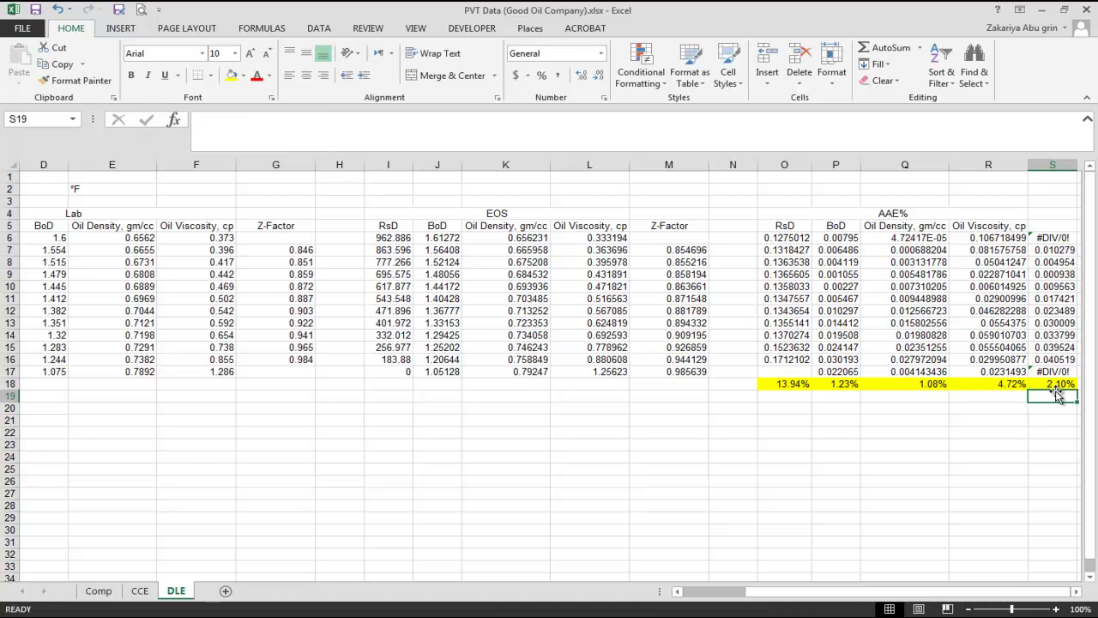
left_click(1055, 384)
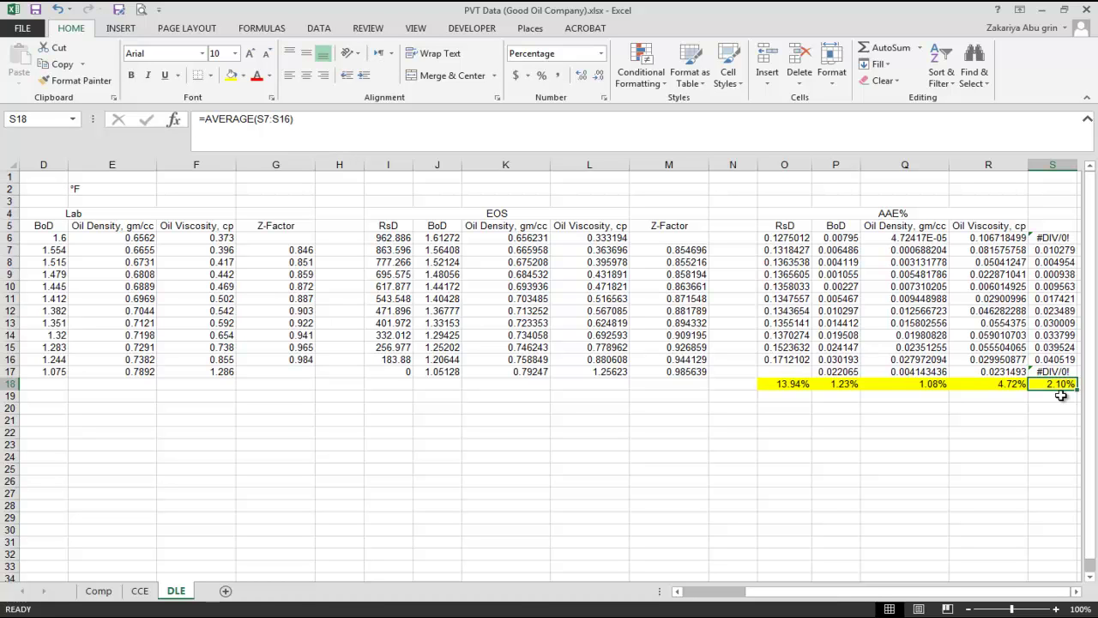
Switch to Chap4-Project-DLE.pdf in Acrobat and read tasks (b) to (d) with the hints on regression weights and viscosity matching
left_click(309, 615)
scroll(515, 326, "down", 3)
scroll(515, 326, "up", 3)
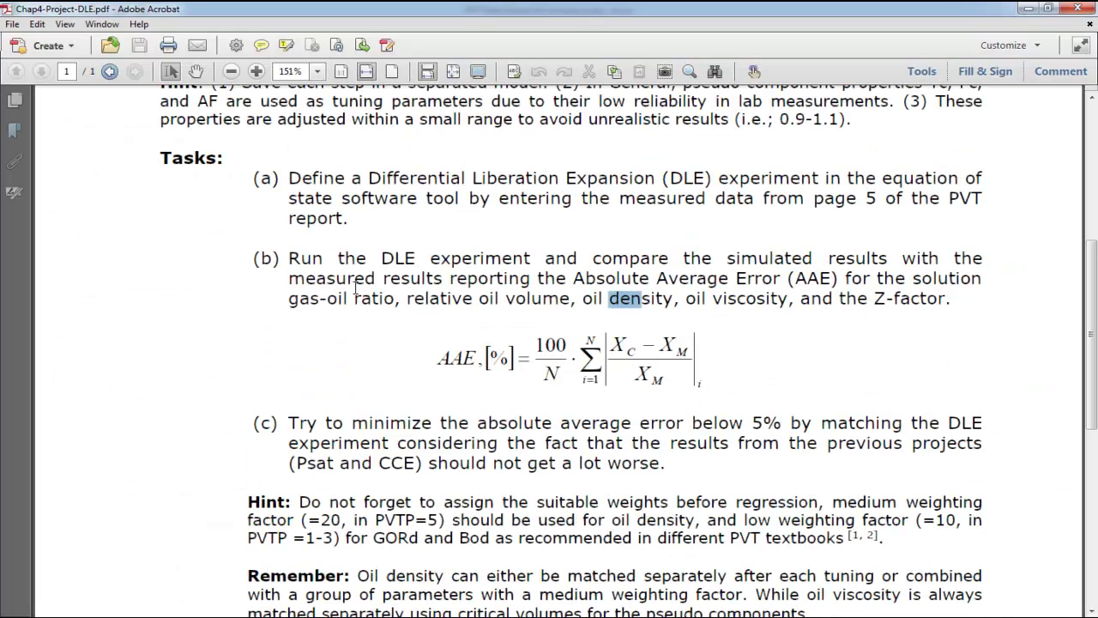
scroll(515, 326, "down", 5)
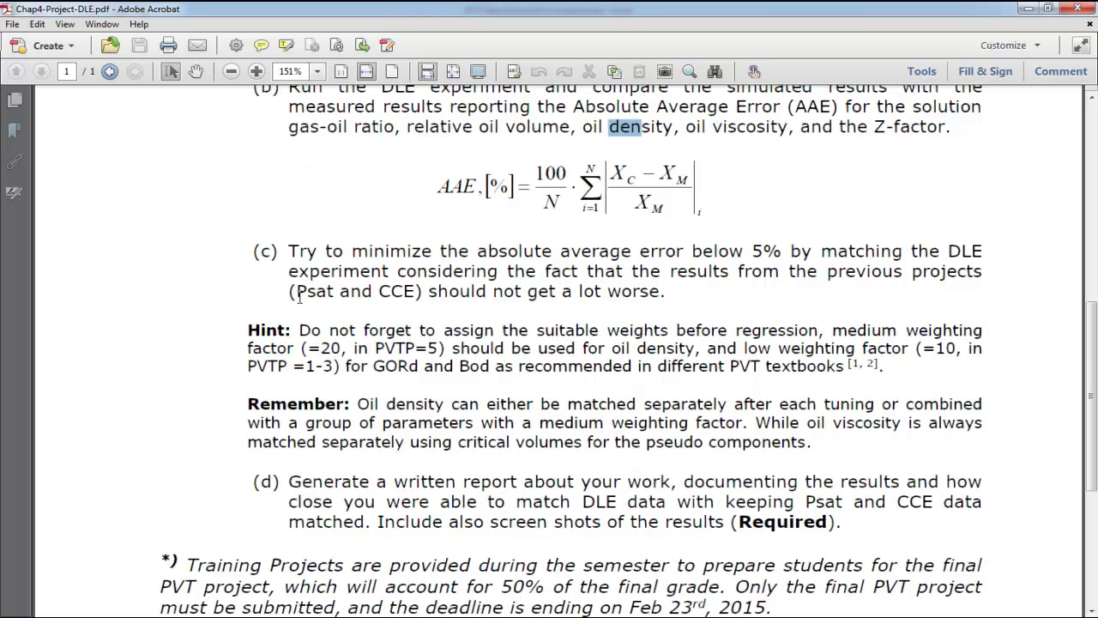
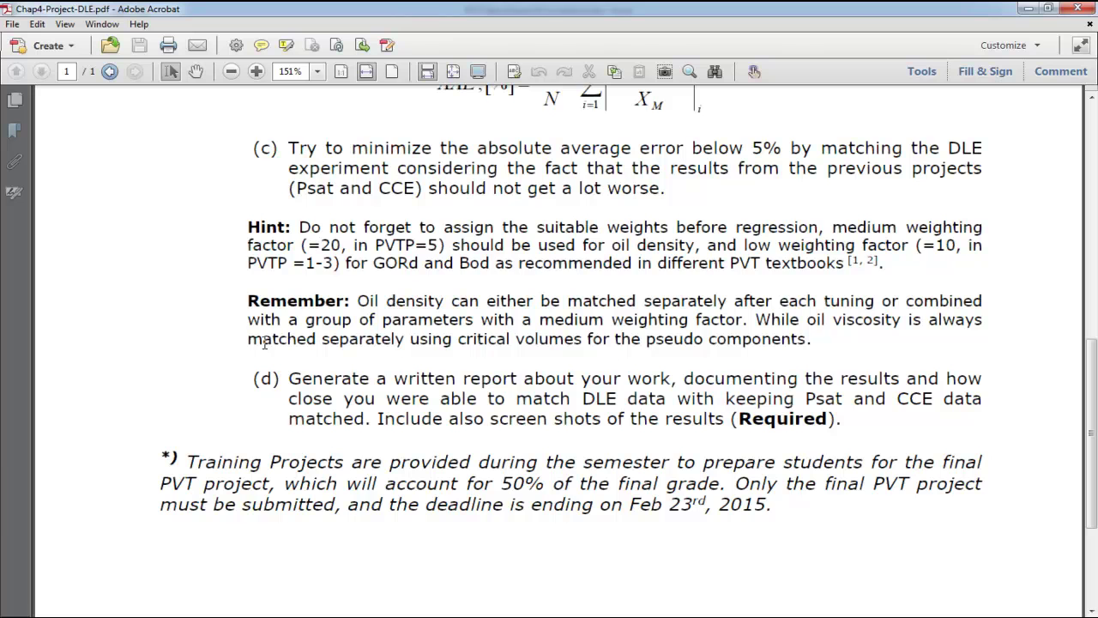
Switch to PVTP, leave the calculation results, and review the PSAT and DIFF match data entered for 14Comp_DLE
left_click(267, 611)
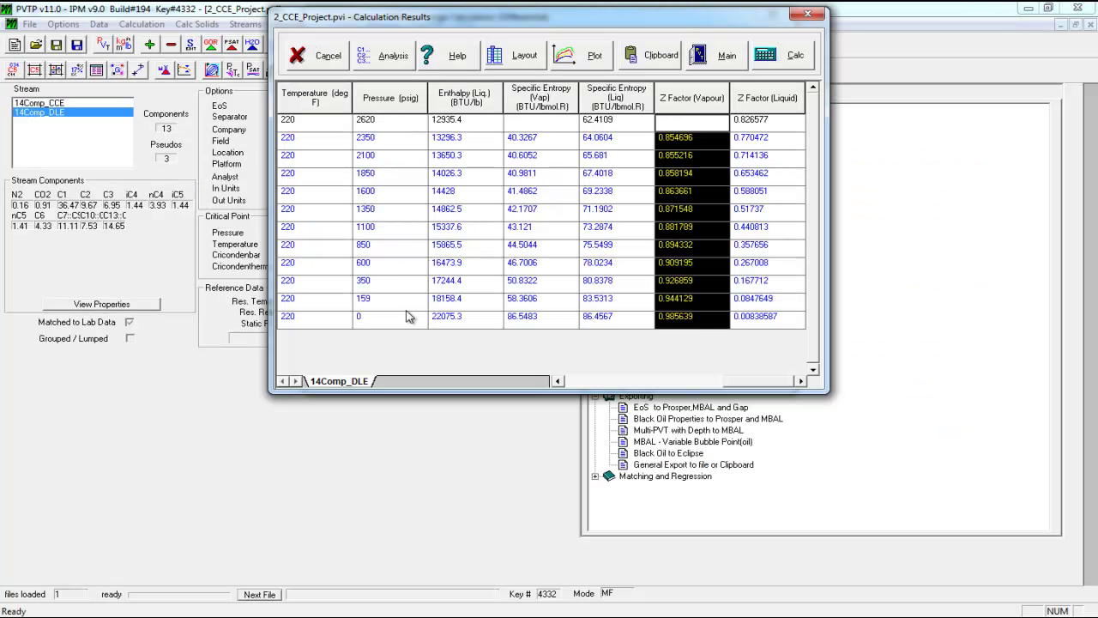
left_click(719, 56)
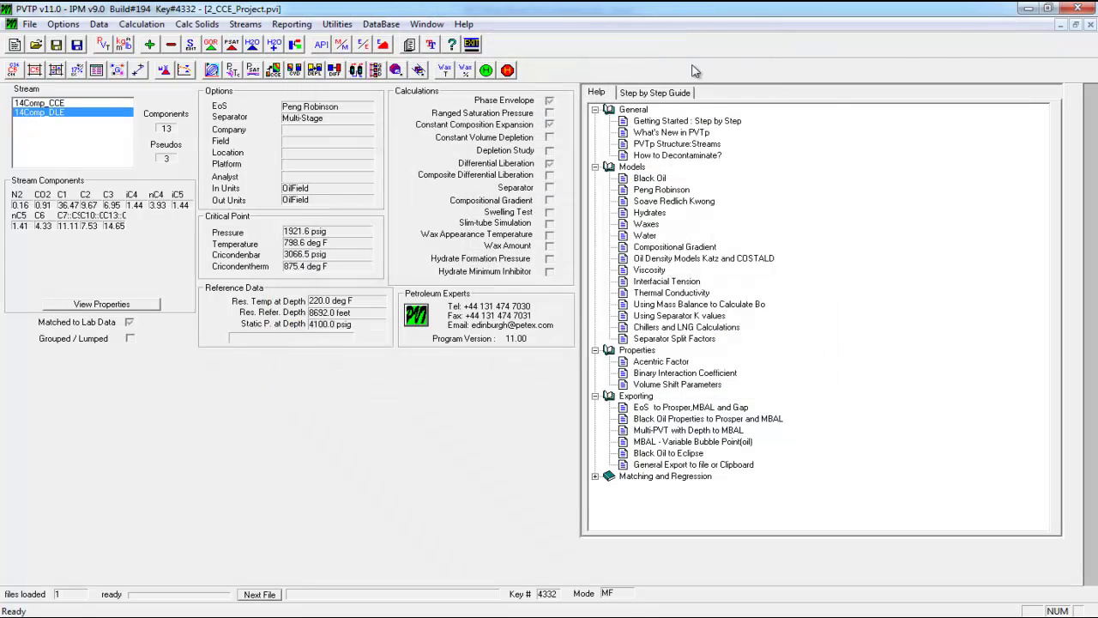
left_click(164, 69)
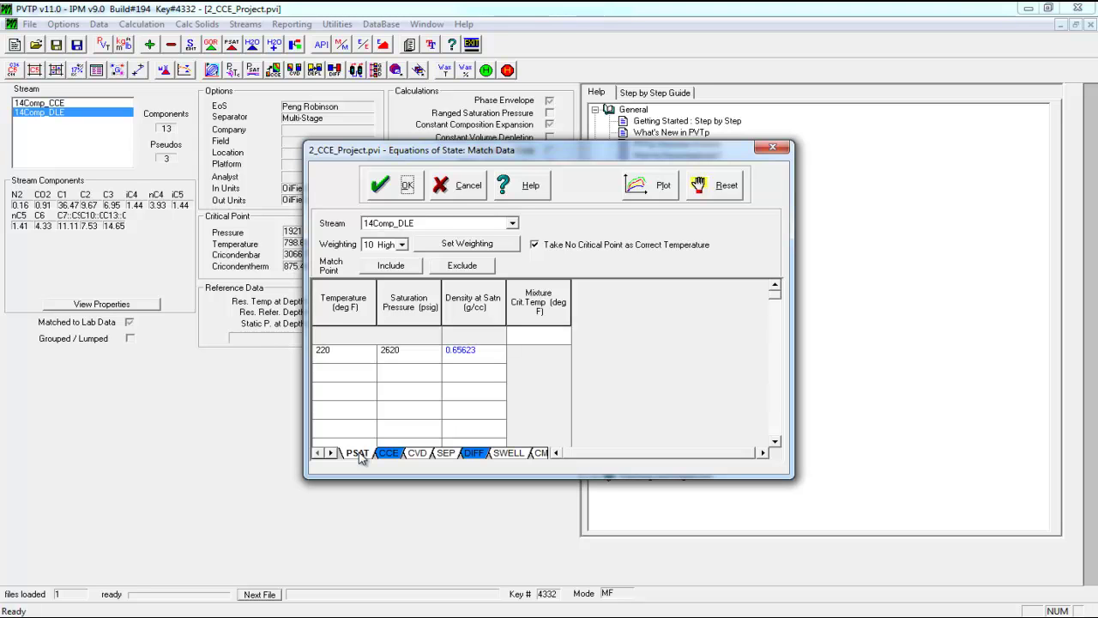
left_click(474, 453)
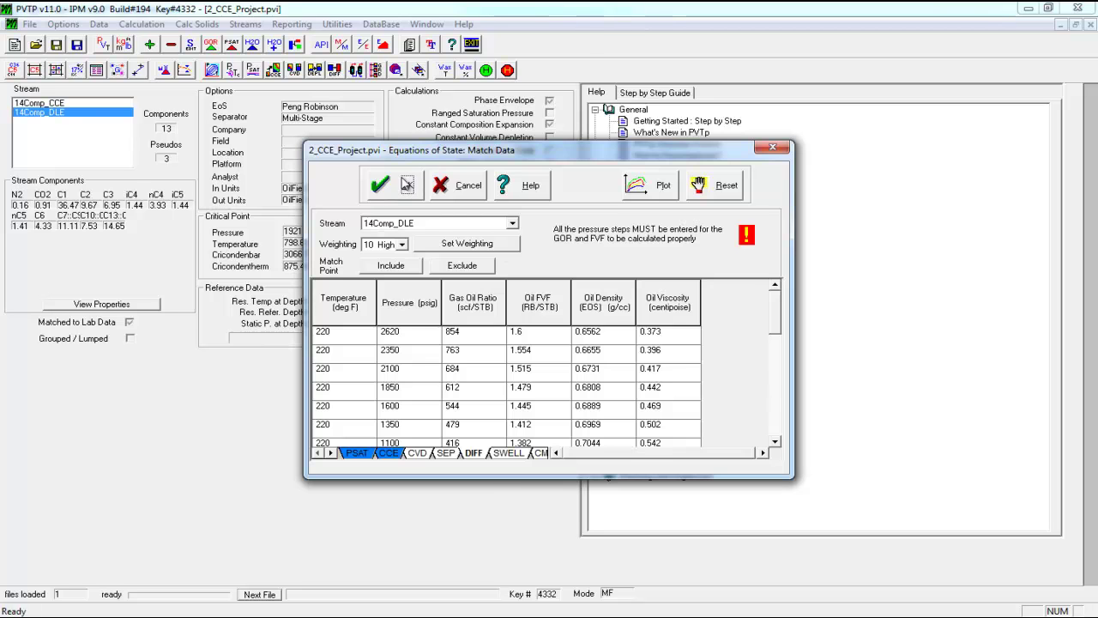
left_click(404, 185)
Open the regression match selection for 14Comp_DLE and include the Diff. Exp. Oil Density (EOS), Oil FVF and Gas Oil Ratio data
left_click(184, 70)
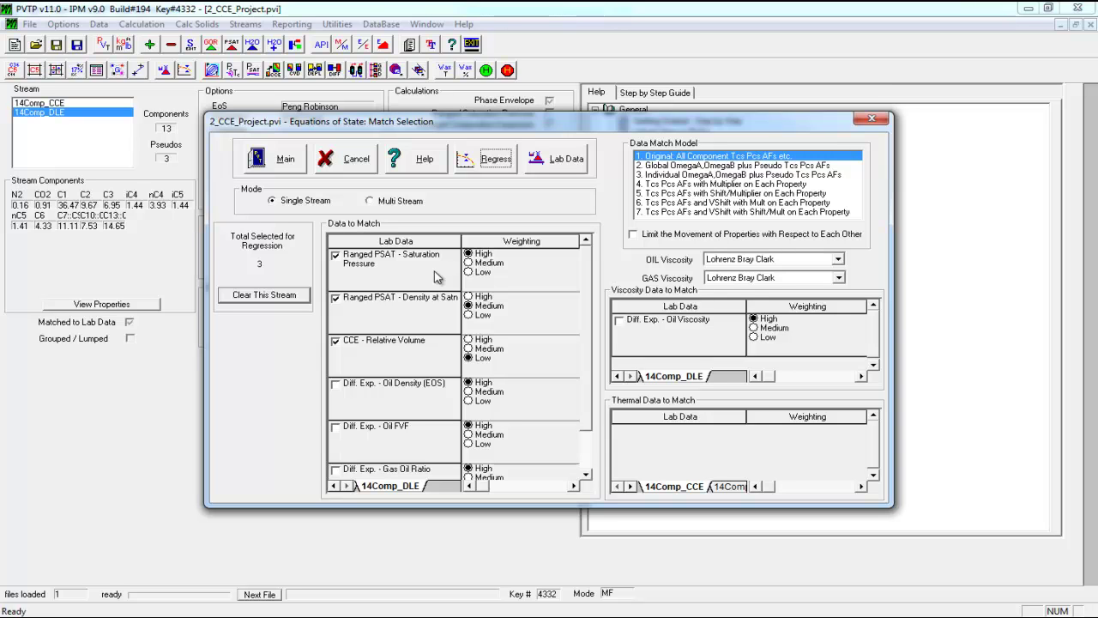
left_click(335, 383)
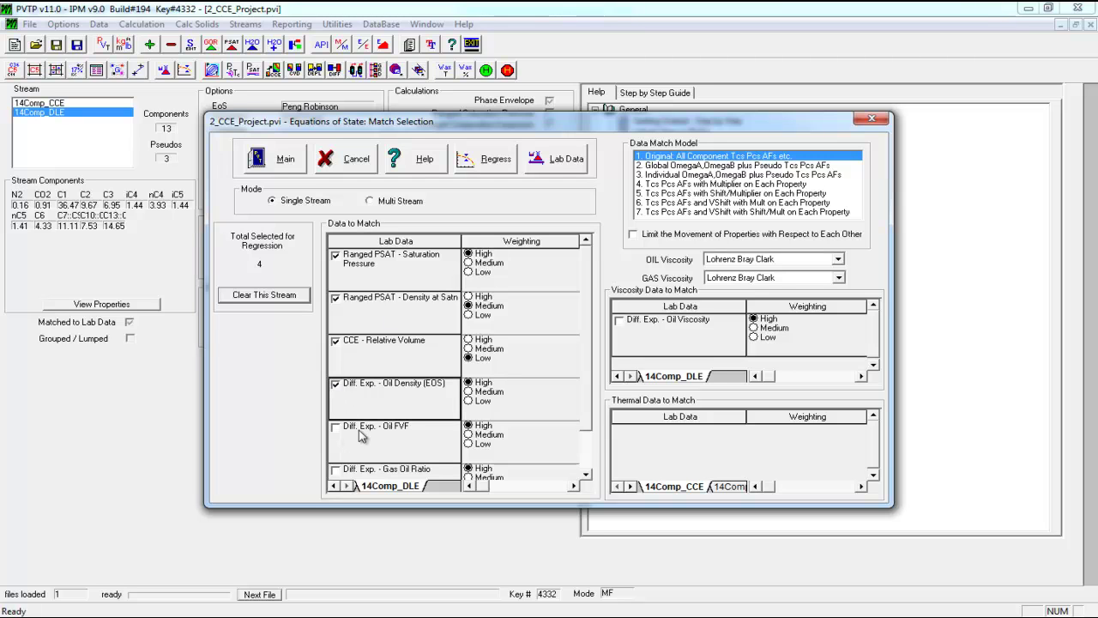
scroll(596, 403, "down", 1)
left_click(356, 400)
left_click(356, 433)
left_click(363, 386)
scroll(592, 384, "up", 1)
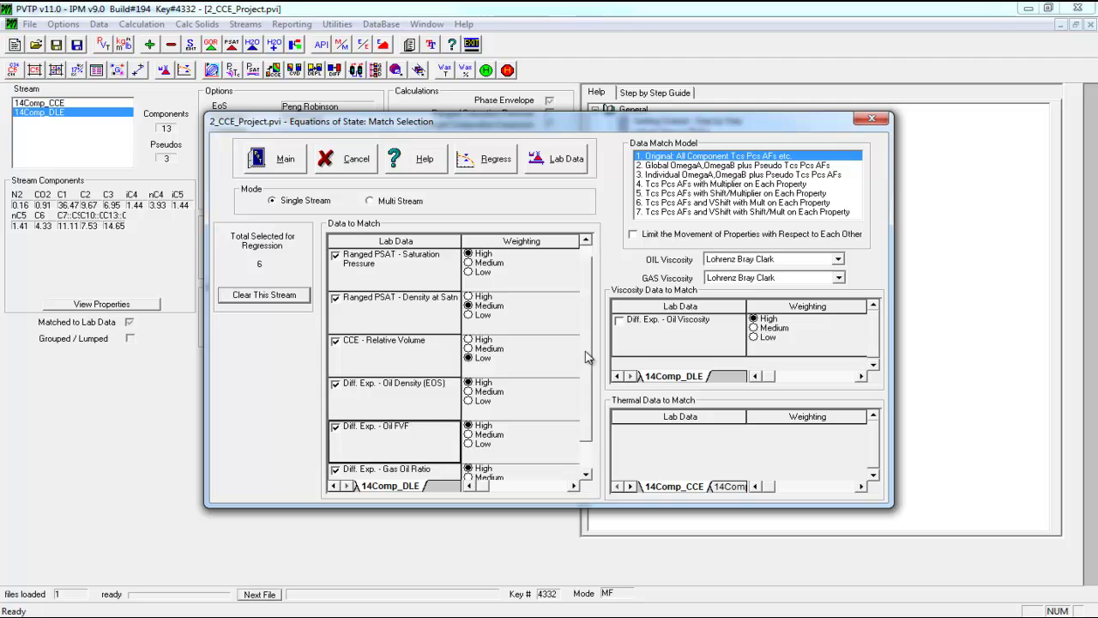
Exclude Ranged PSAT - Density at Satn and Diff. Exp. - Oil Density (EOS), and select Diff. Exp. - Oil Viscosity for matching
scroll(586, 336, "down", 1)
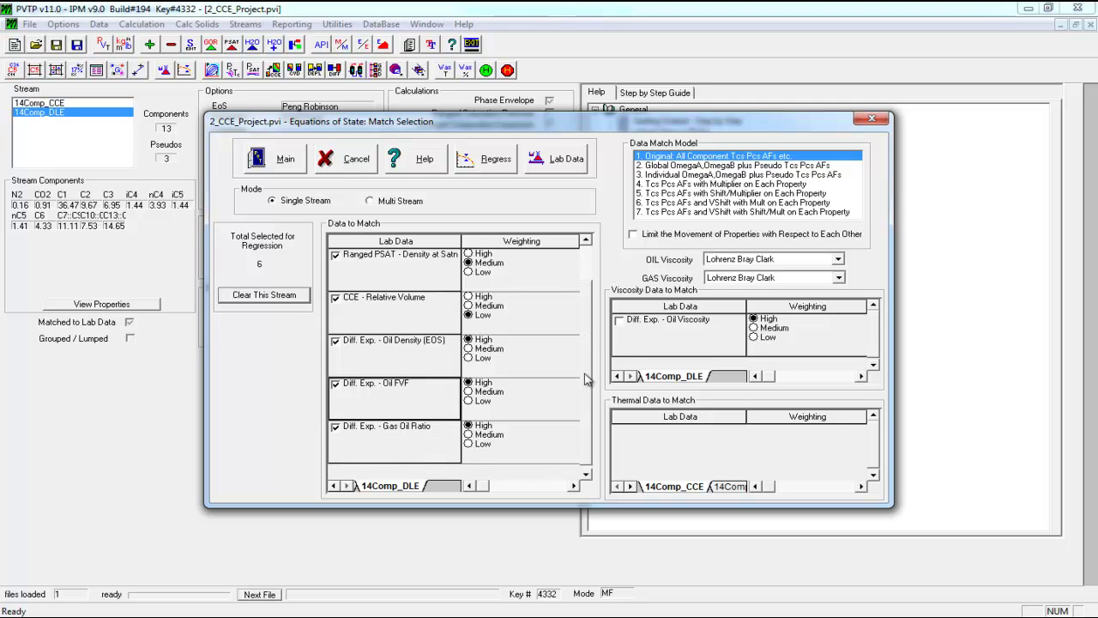
scroll(590, 334, "up", 1)
left_click(354, 302)
scroll(583, 326, "down", 1)
left_click(359, 344)
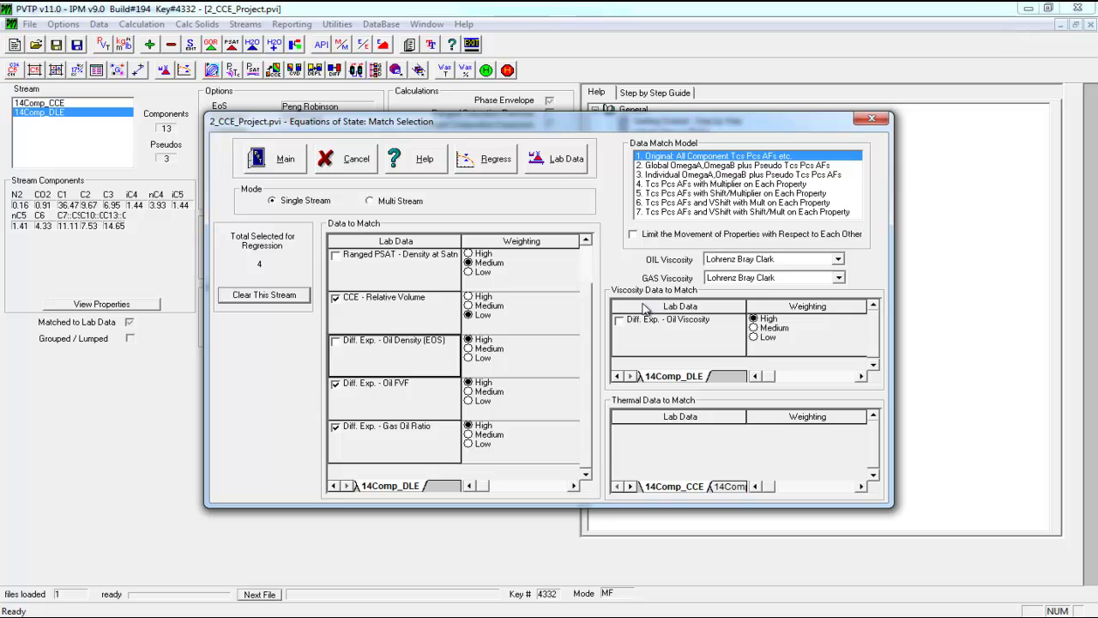
left_click(621, 321)
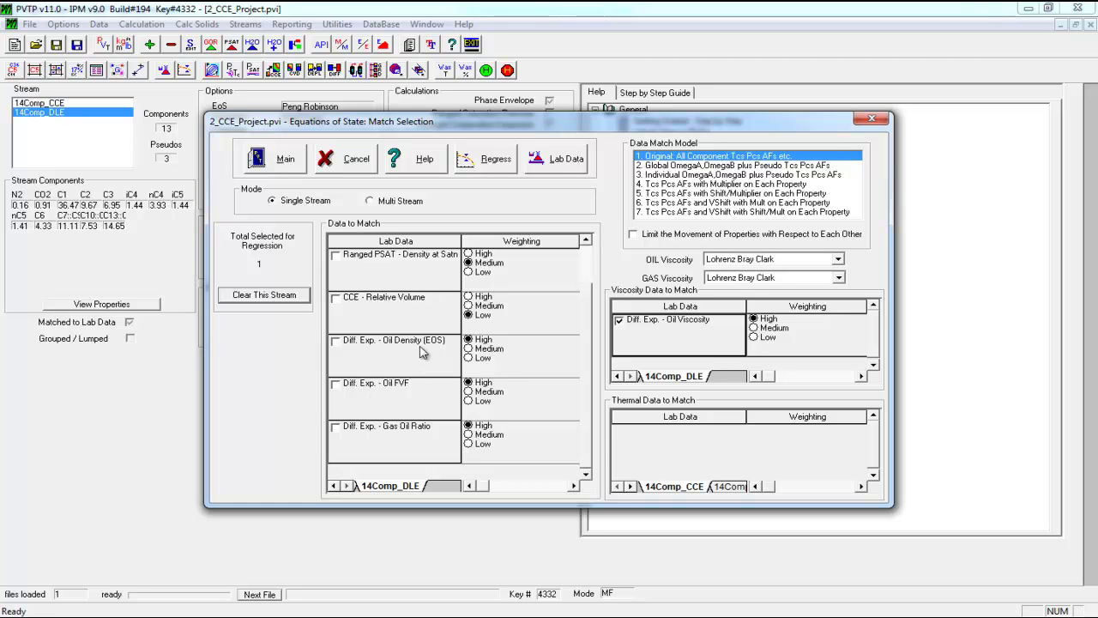
Try selecting CCE - Relative Volume and Diff. Exp. - Oil Density (EOS), reselect Diff. Exp. - Oil Viscosity instead, and close the match selection
left_click(359, 332)
left_click(354, 349)
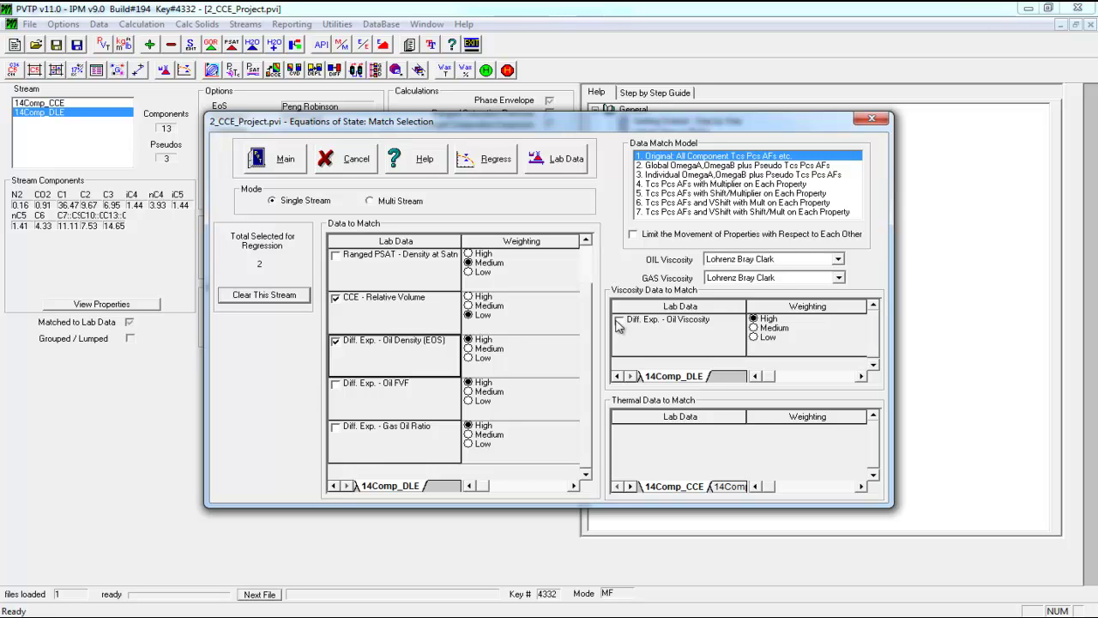
left_click(637, 322)
left_click(637, 323)
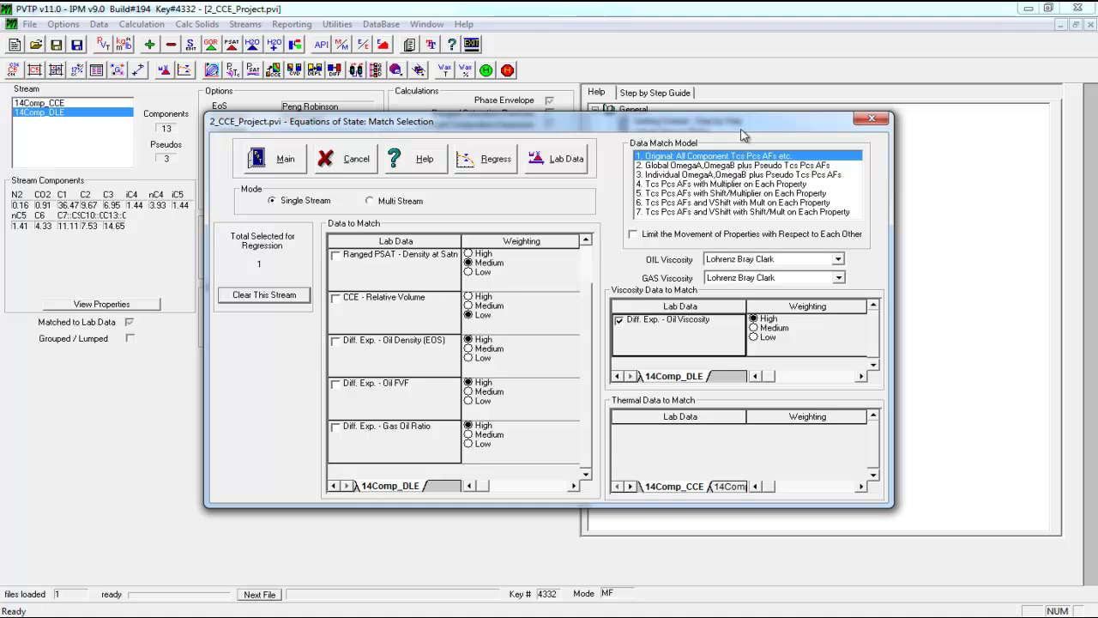
left_click(865, 121)
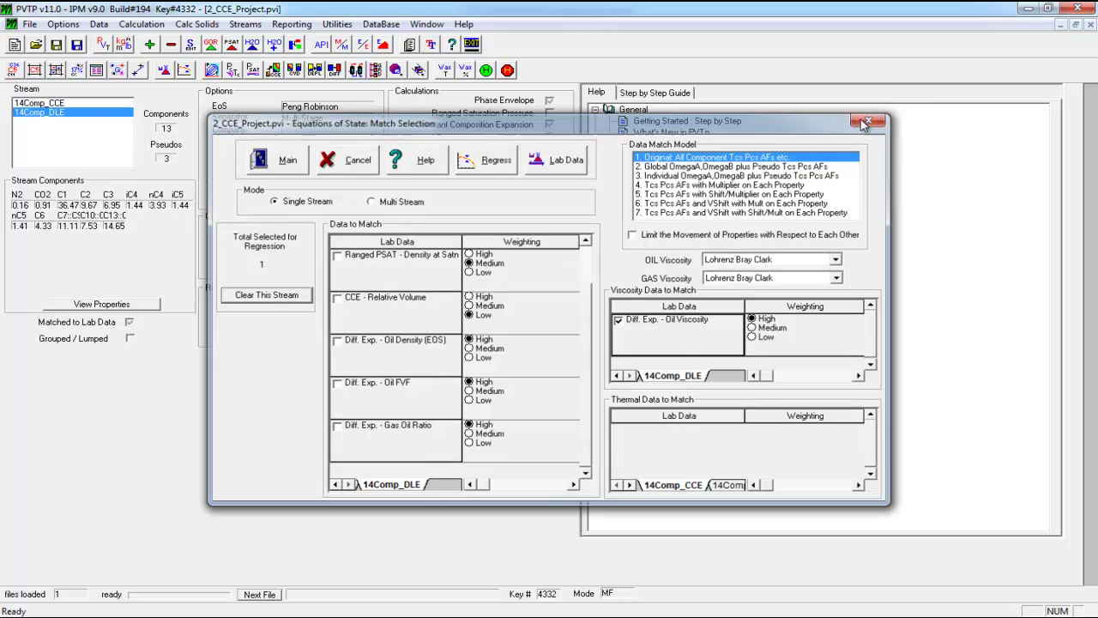
Switch to Chap4-Project-DLE.pdf in Acrobat and reread the hints on weighting factors and on matching oil density and viscosity
left_click(343, 616)
scroll(543, 326, "down", 3)
scroll(541, 334, "up", 3)
scroll(540, 341, "down", 1)
scroll(540, 341, "up", 2)
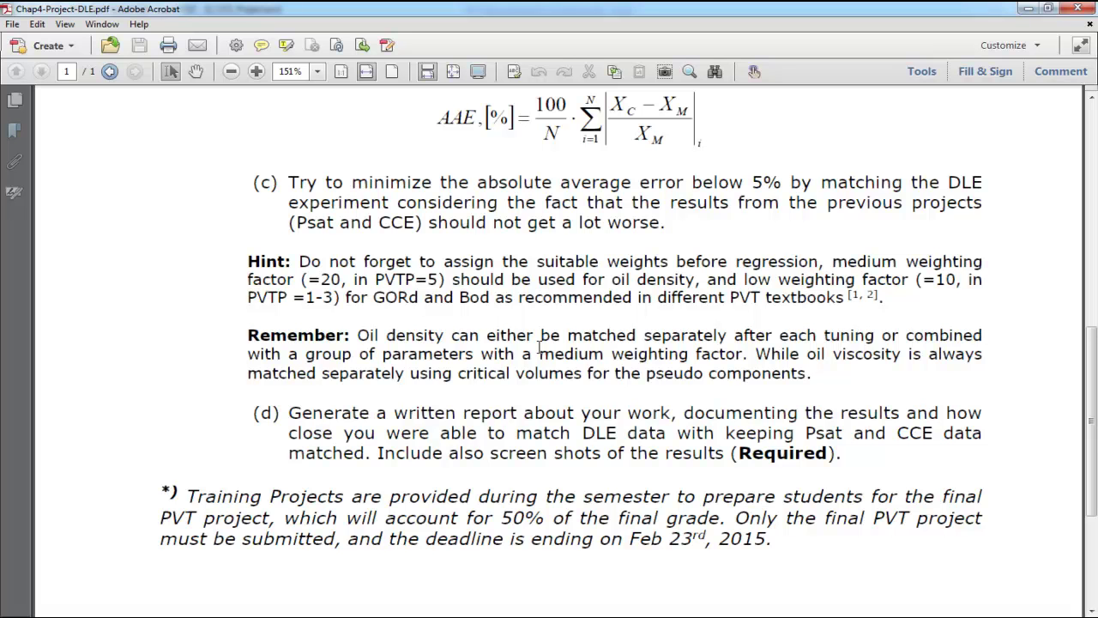
left_click(1073, 8)
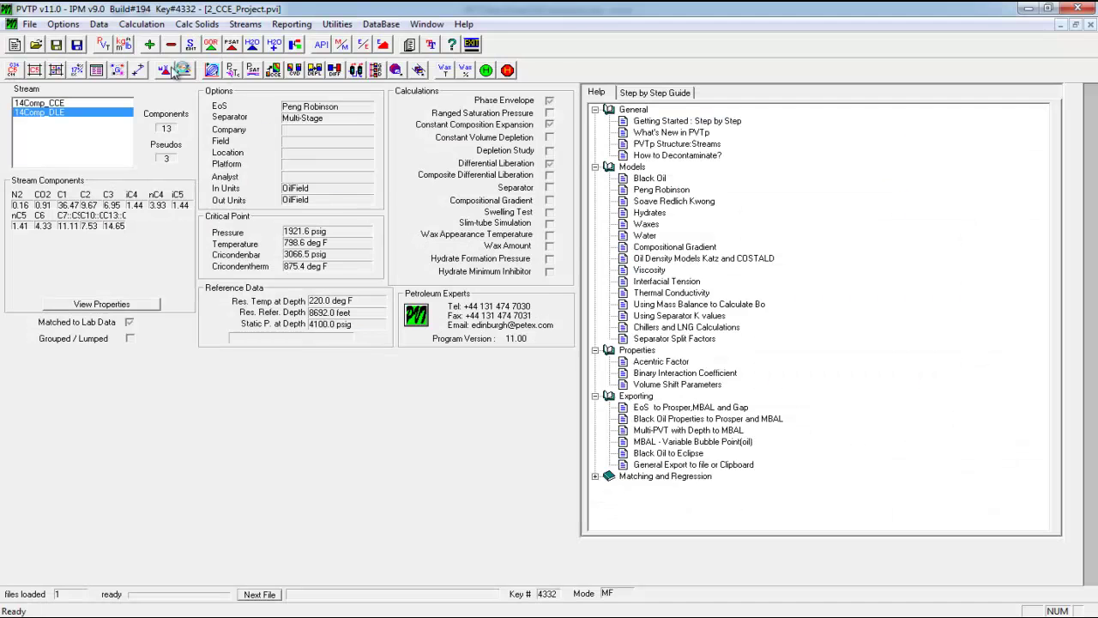
Open the match data of 14Comp_DLE in PVTP and check the weightings of the PSAT density at saturation and the CCE relative volume
left_click(204, 195)
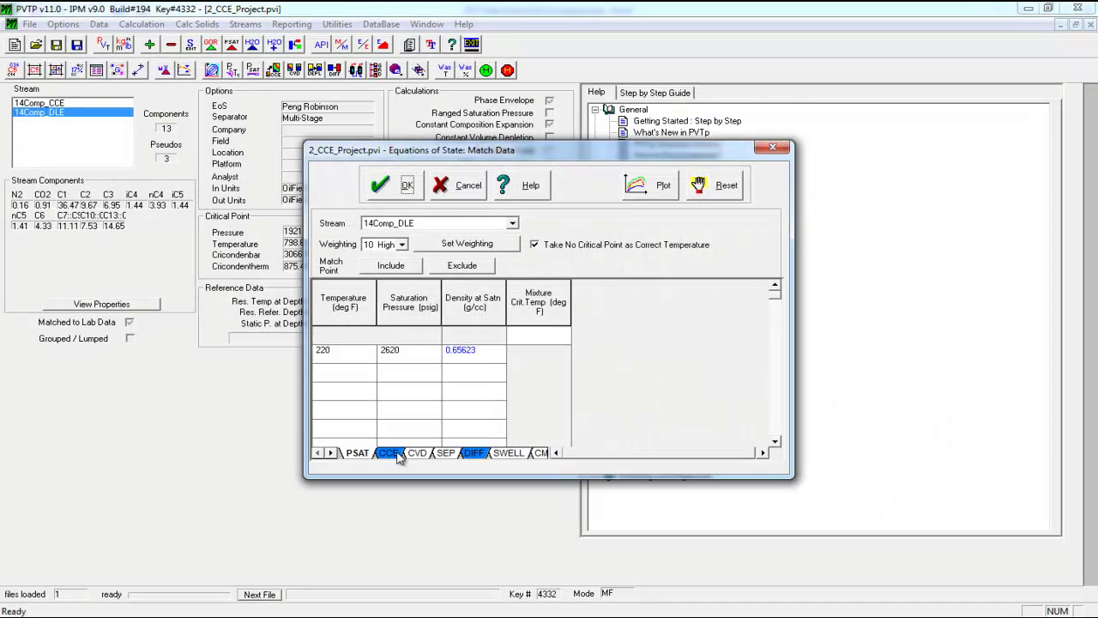
left_click(468, 361)
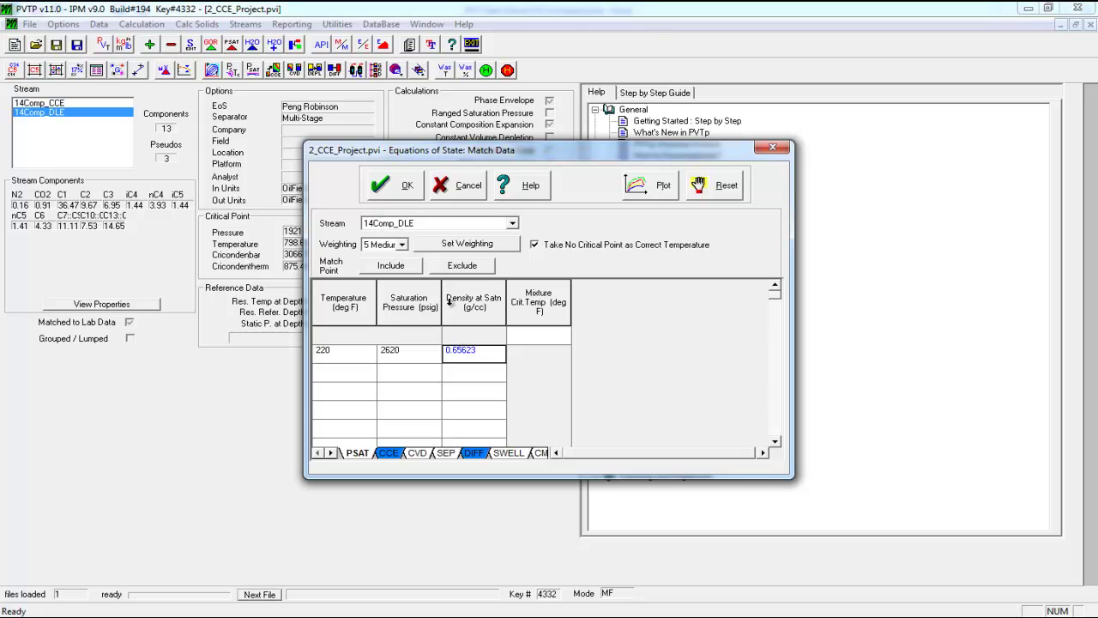
left_click(391, 453)
left_click(541, 350)
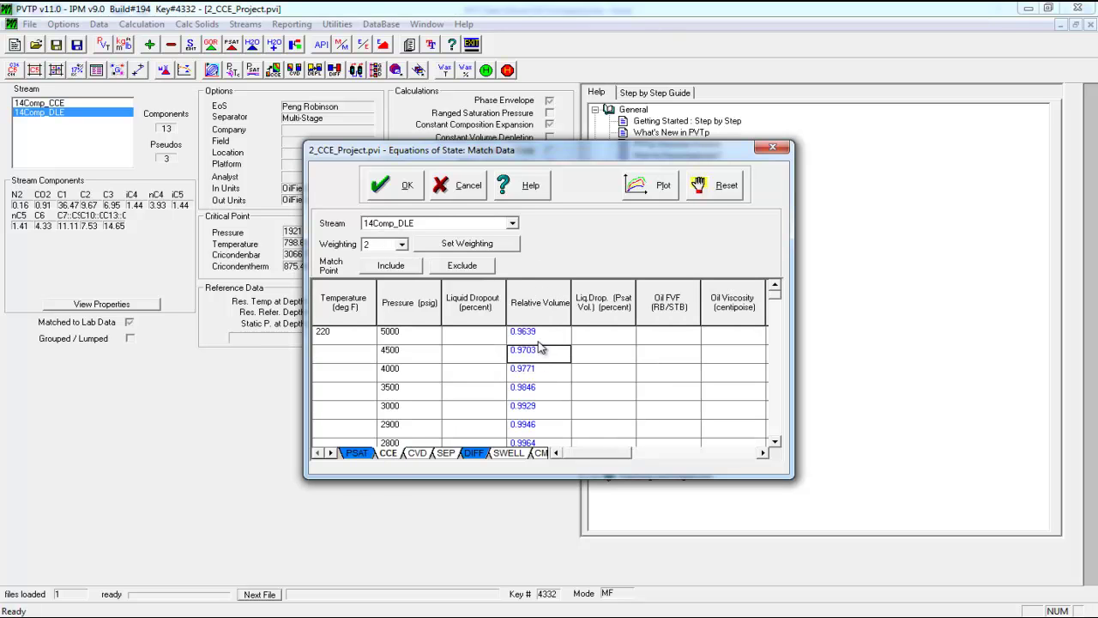
Assign a weighting of 2 to all Gas Oil Ratio and Oil FVF points in the DIFF match data of 14Comp_DLE
left_click(475, 454)
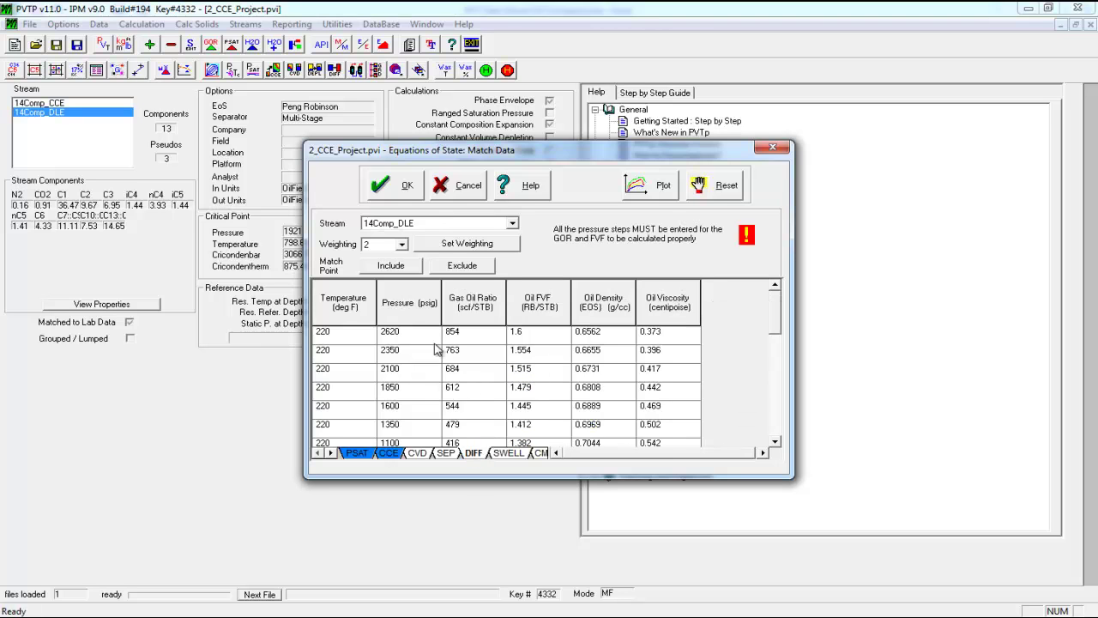
left_click_drag(462, 334, 476, 403)
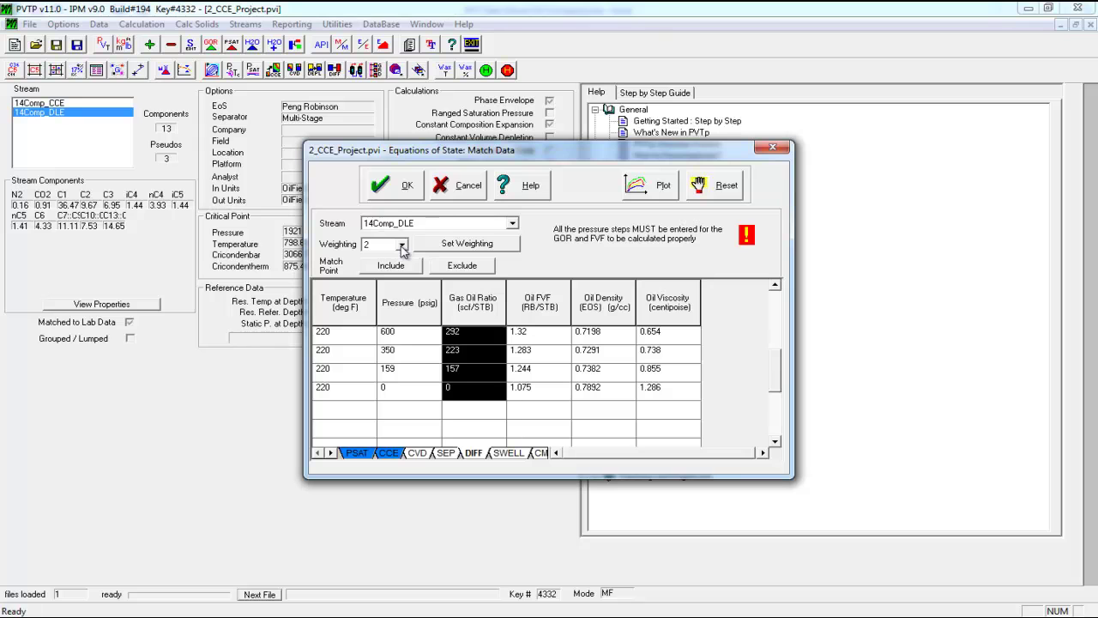
left_click_drag(779, 376, 755, 312)
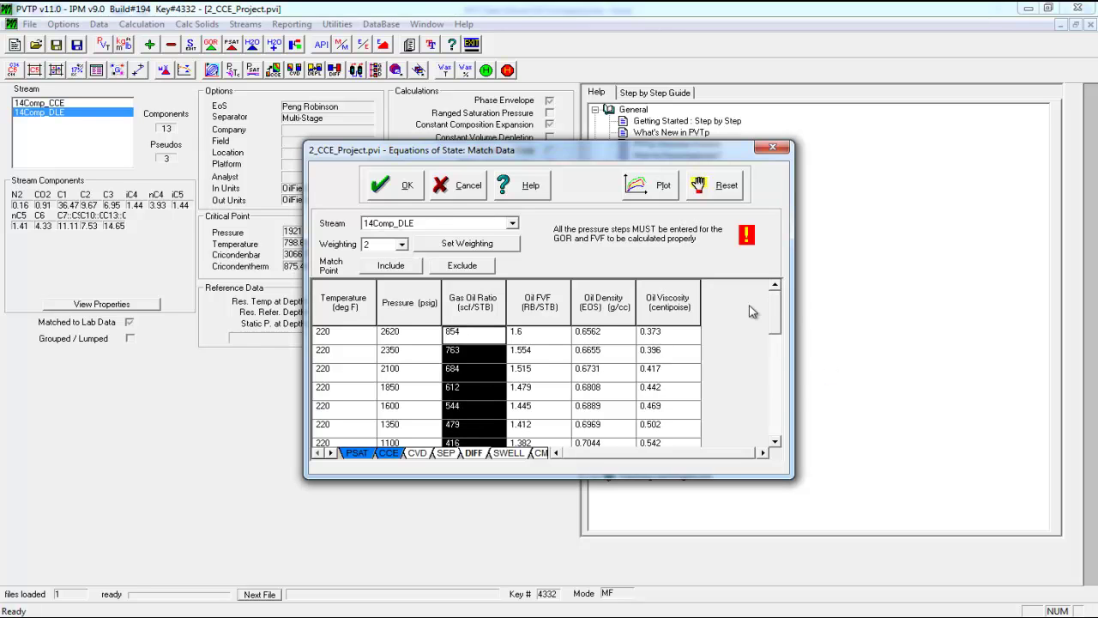
left_click(402, 245)
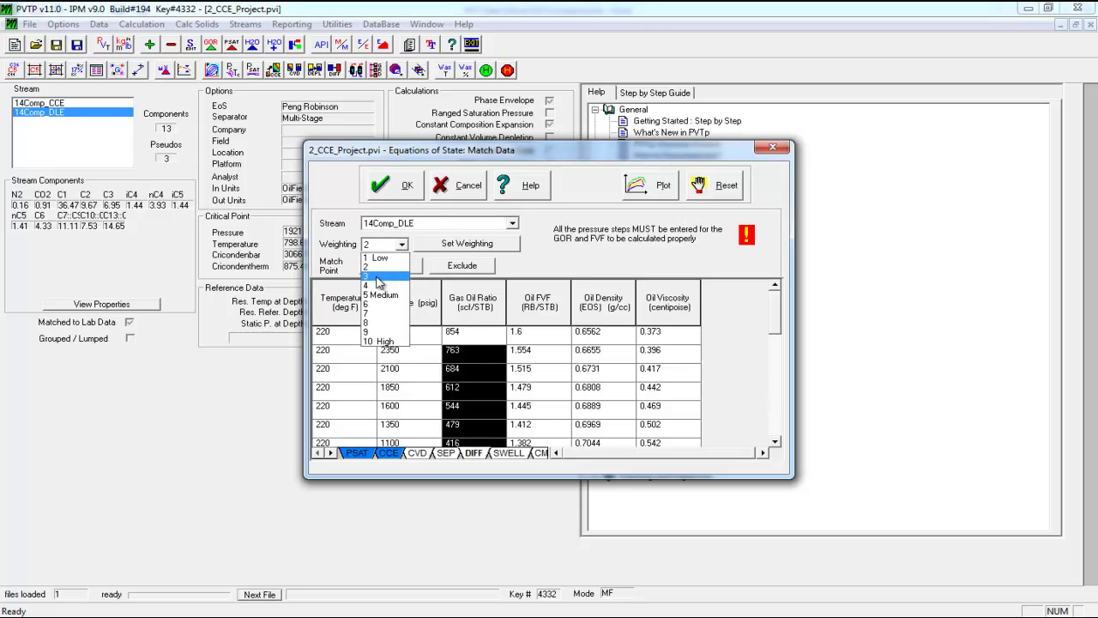
left_click(383, 269)
left_click(446, 246)
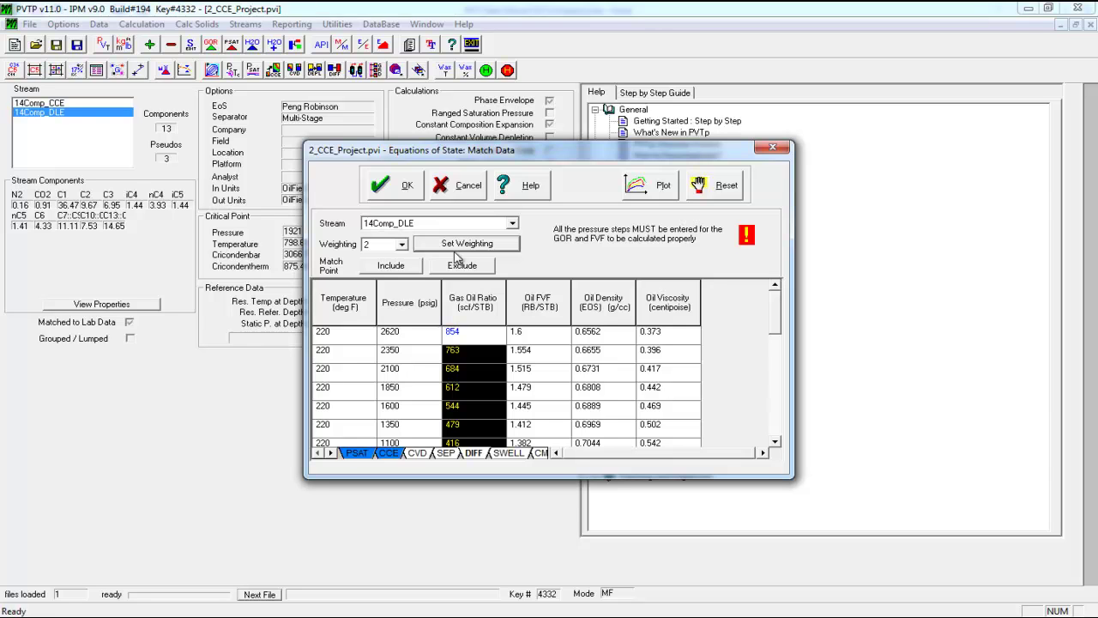
left_click_drag(541, 347, 525, 399)
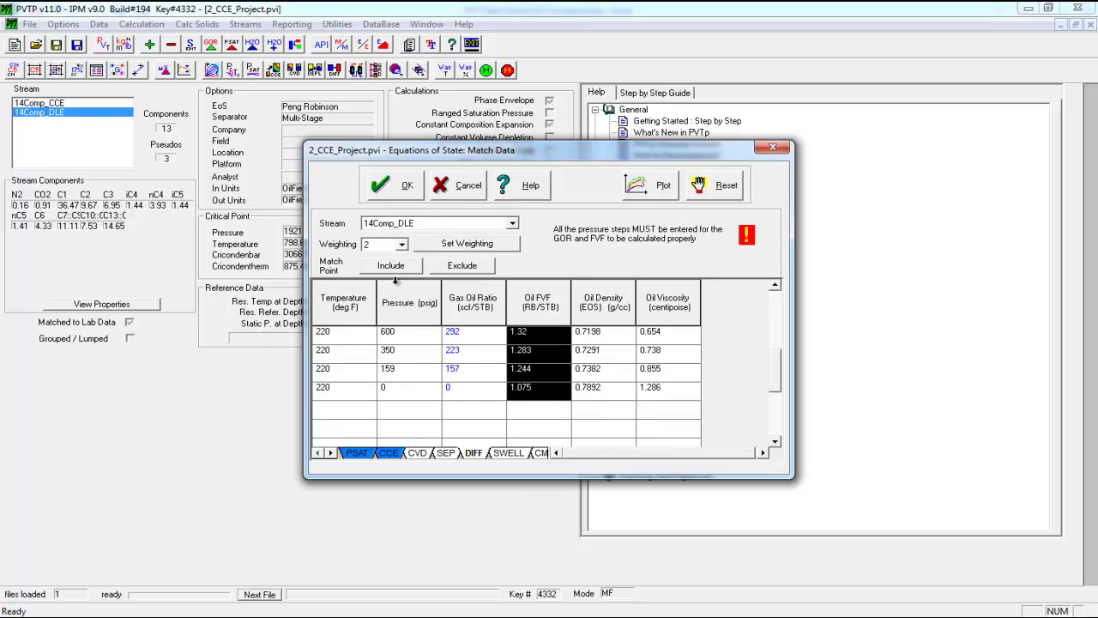
left_click(458, 246)
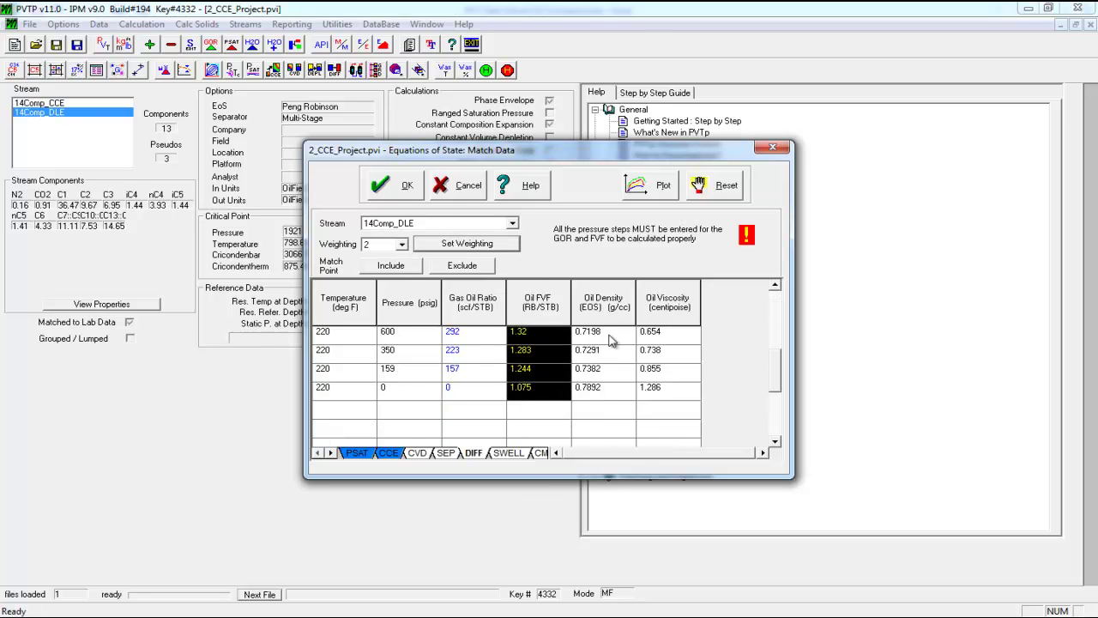
Assign the weighting 5 Medium to all Oil Density (EOS) points in the DIFF match data
left_click_drag(609, 398, 621, 251)
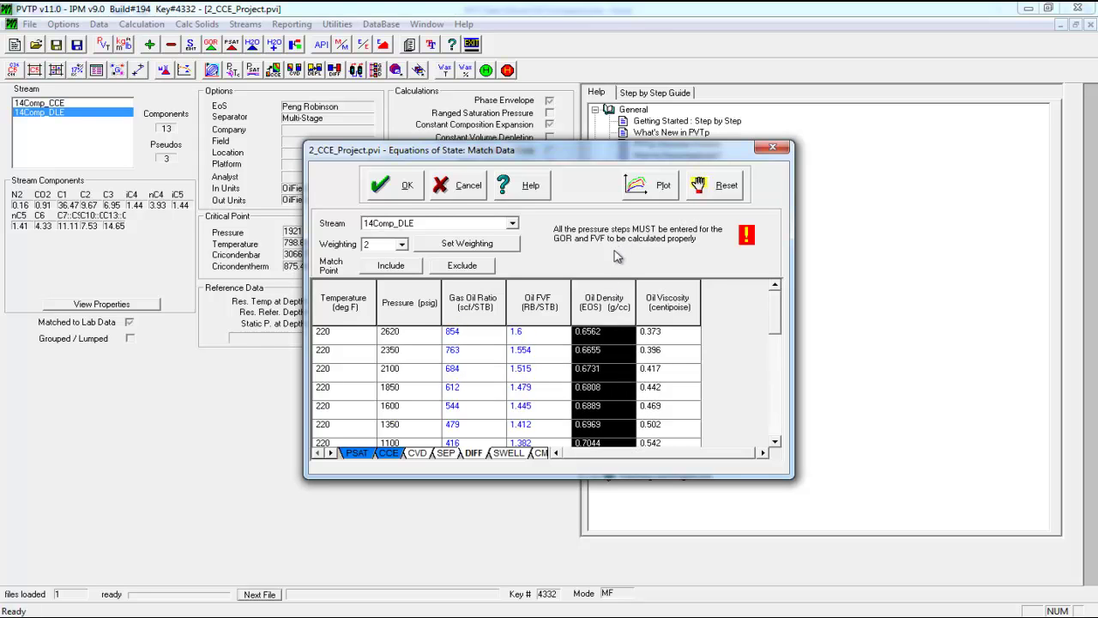
left_click(401, 245)
left_click(381, 296)
left_click(445, 246)
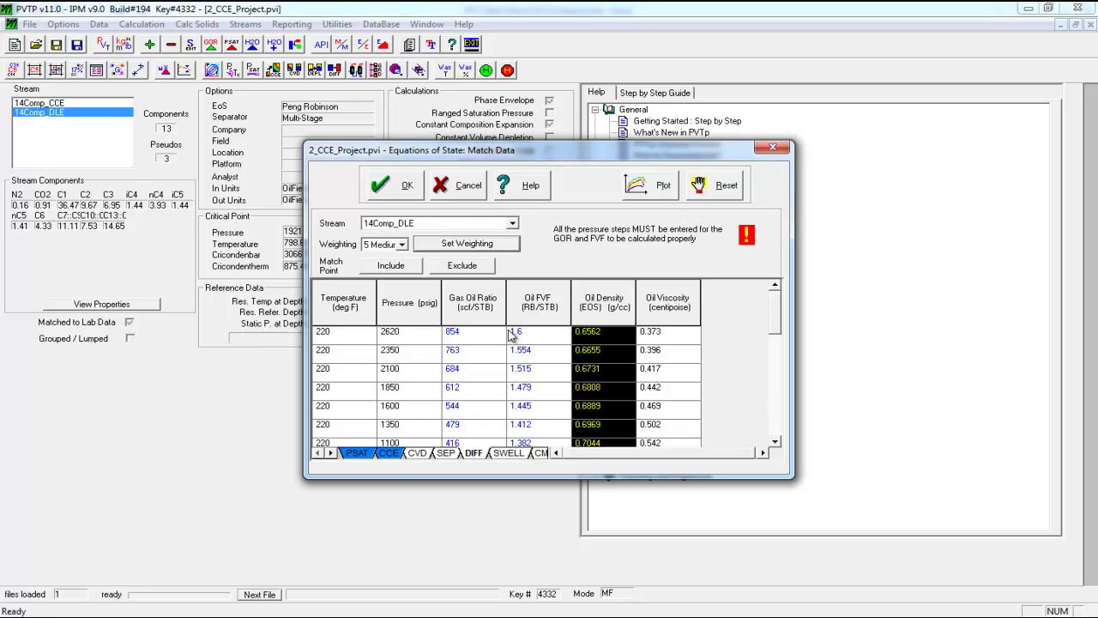
left_click(594, 348)
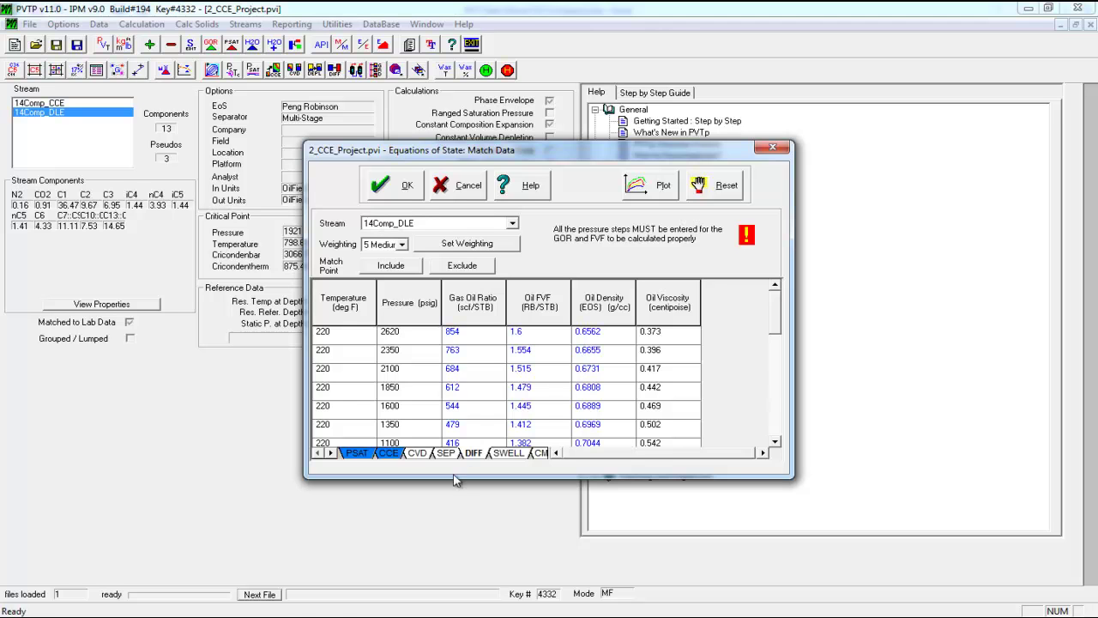
Open Chap4-Project-DLE.pdf from the PVT-Projects folder, read the weighting hints and their references, and return to PVTP
key("alt+Tab")
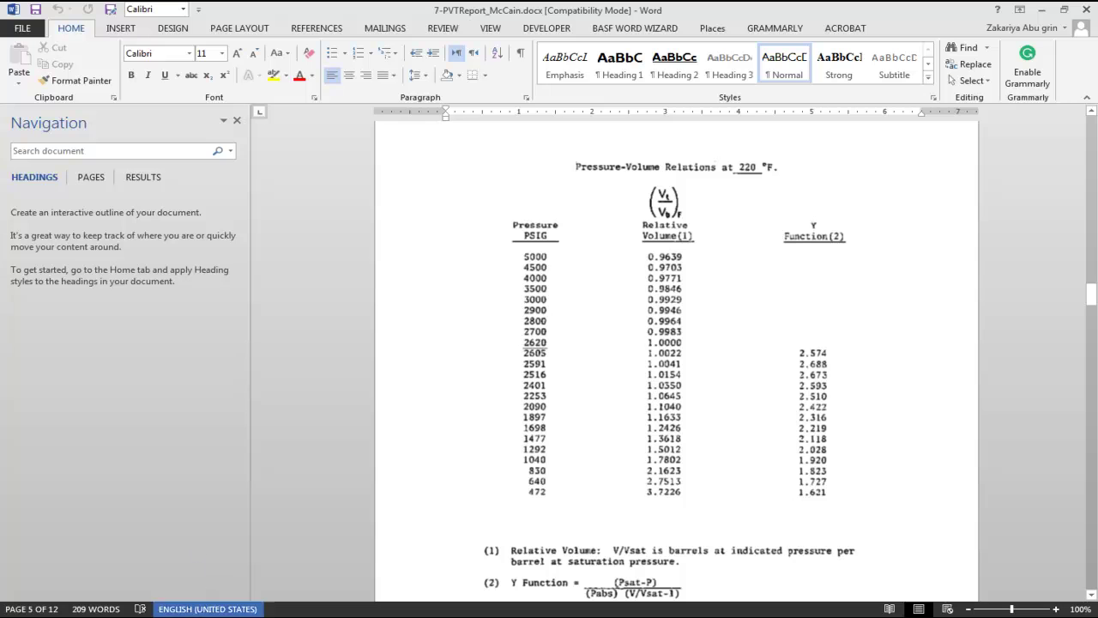
key("alt+Tab")
key("BackSpace")
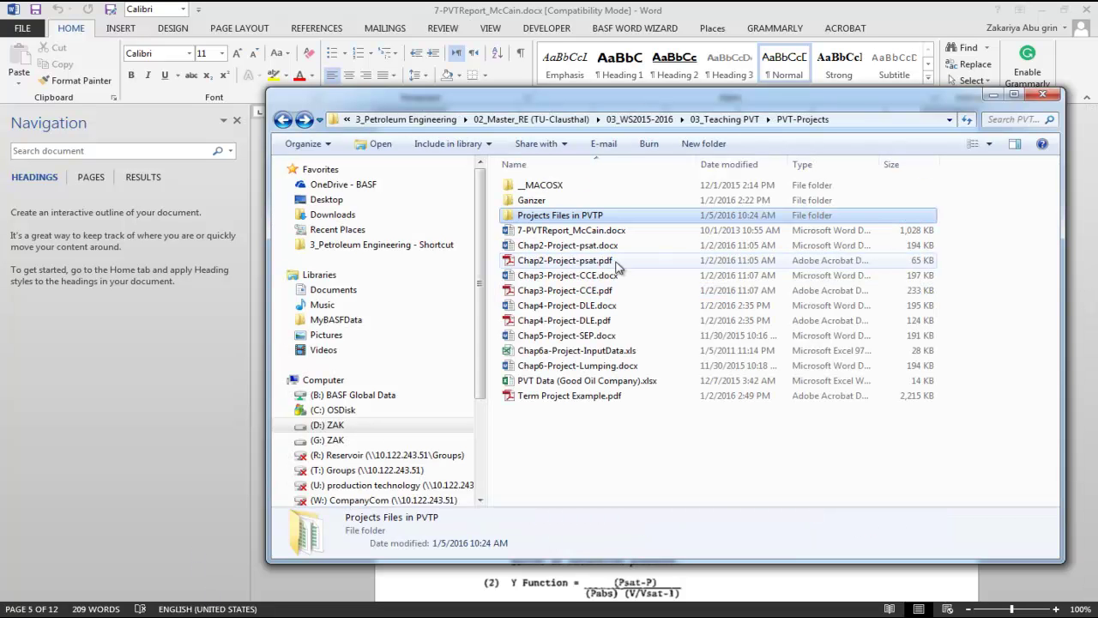
left_click(562, 322)
double_click(562, 322)
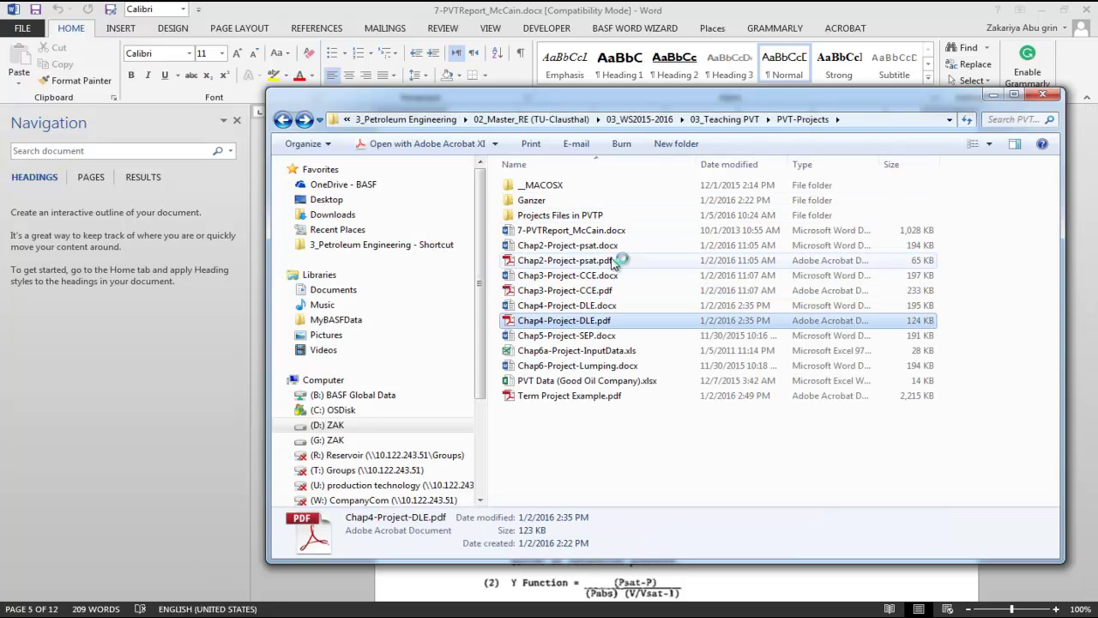
scroll(594, 335, "down", 10)
scroll(594, 326, "up", 1)
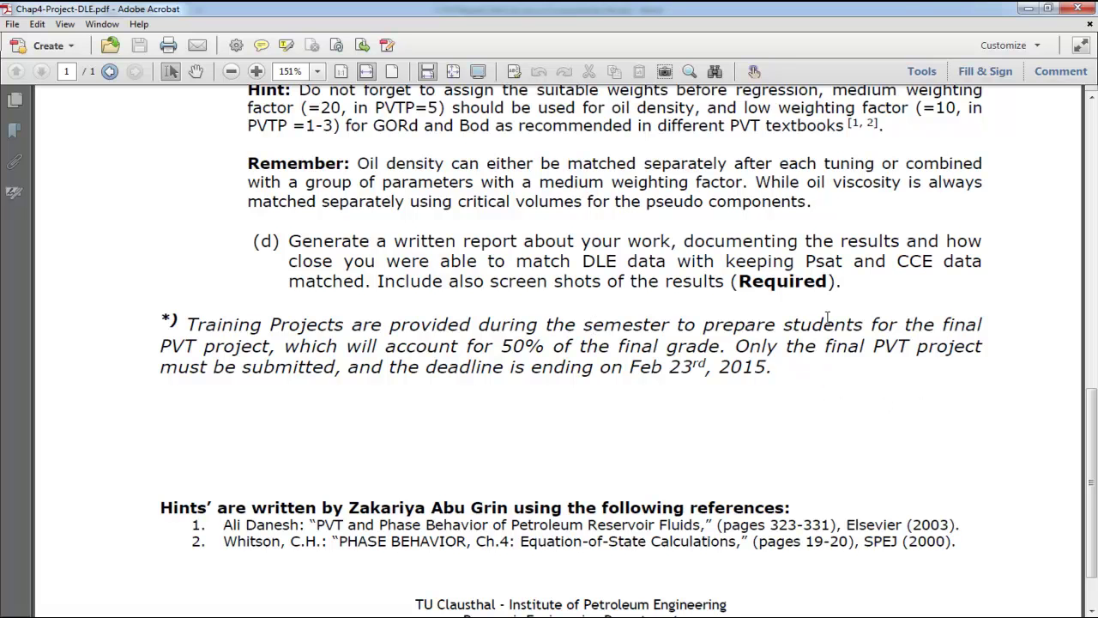
left_click(1028, 7)
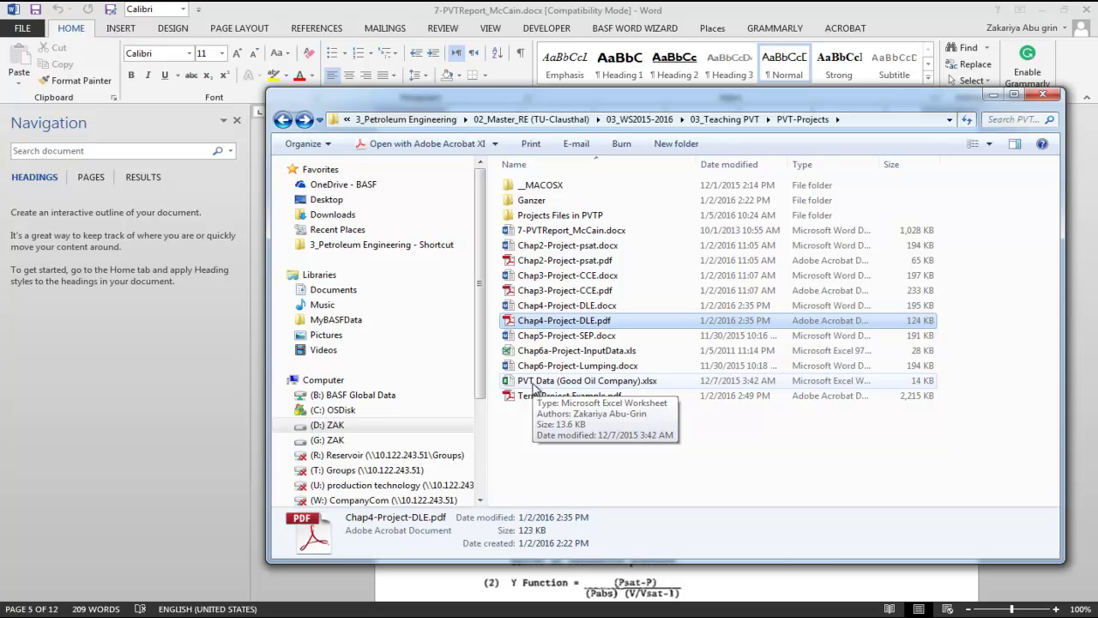
double_click(563, 320)
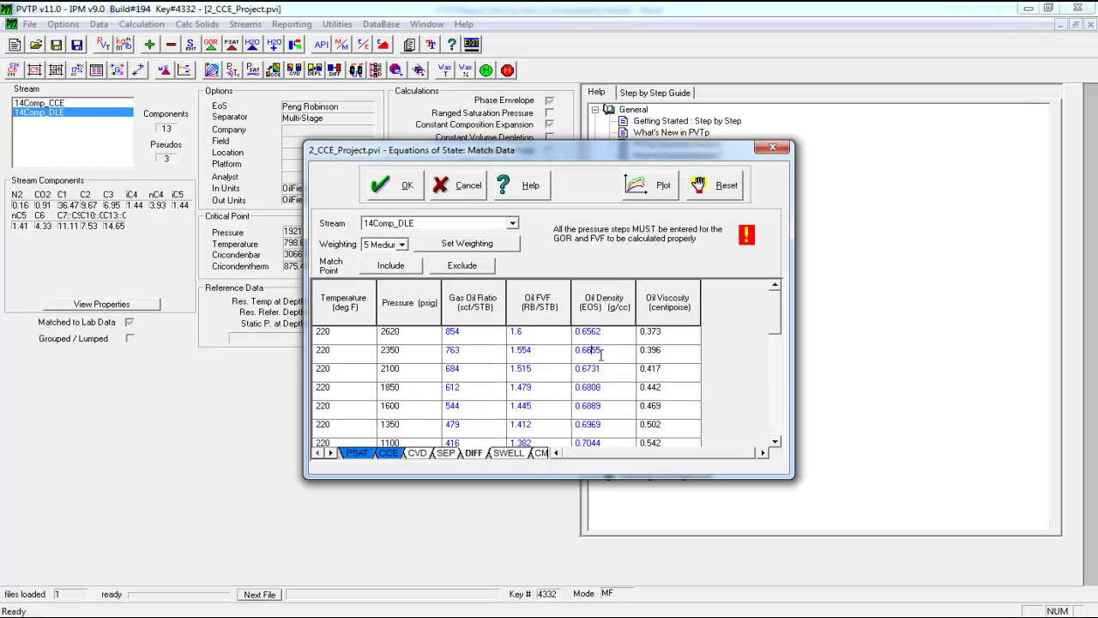
Accept the match data and copy stream 14Comp_DLE to a new stream named 14Comp_DLE(2)
left_click(390, 186)
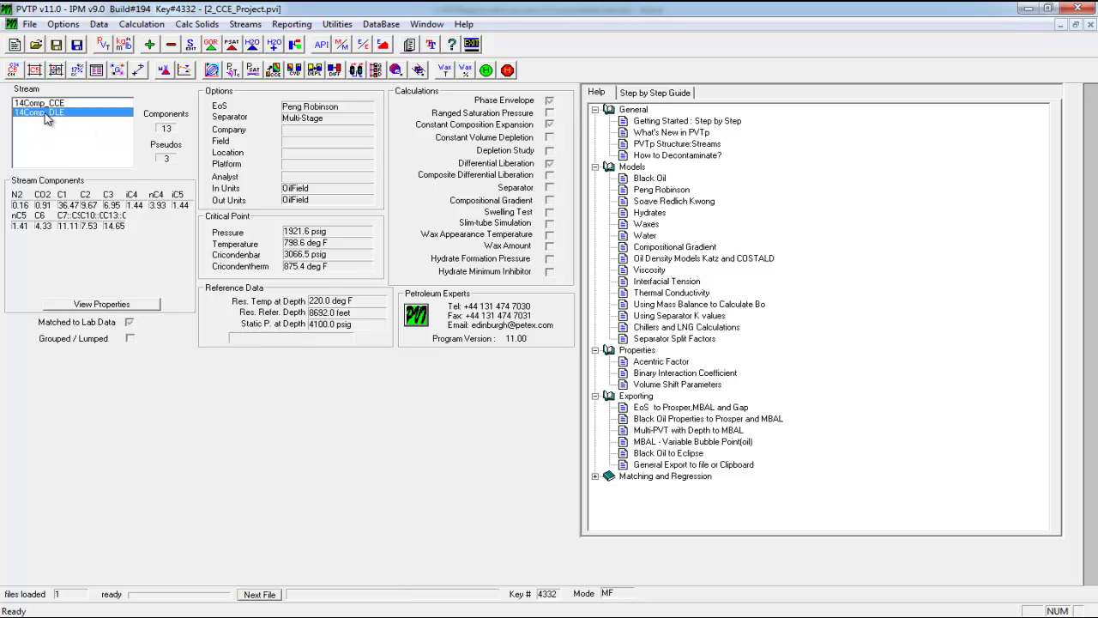
left_click(150, 44)
left_click(550, 276)
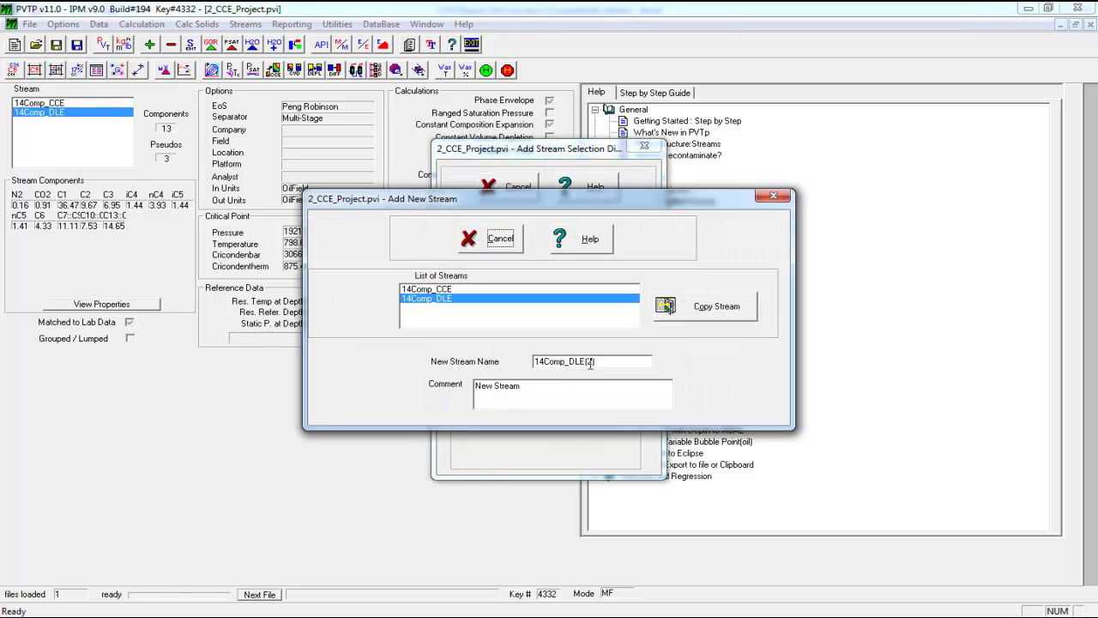
left_click(669, 317)
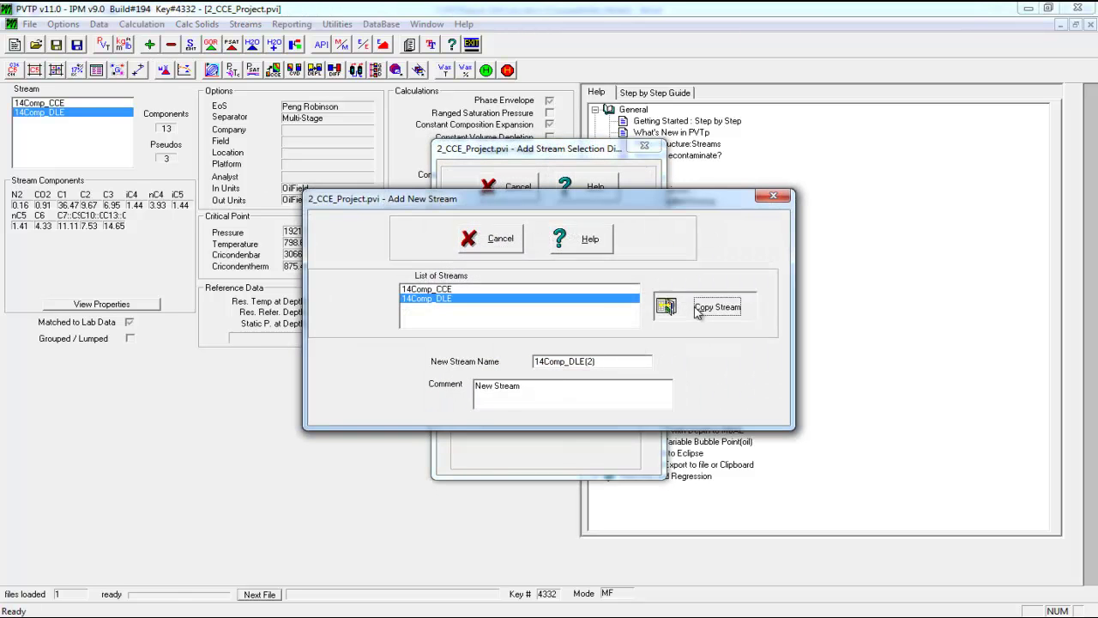
Open the match selection for 14Comp_DLE(2) and select Diff. Exp. - Gas Oil Ratio with Low weighting for regression
left_click(184, 69)
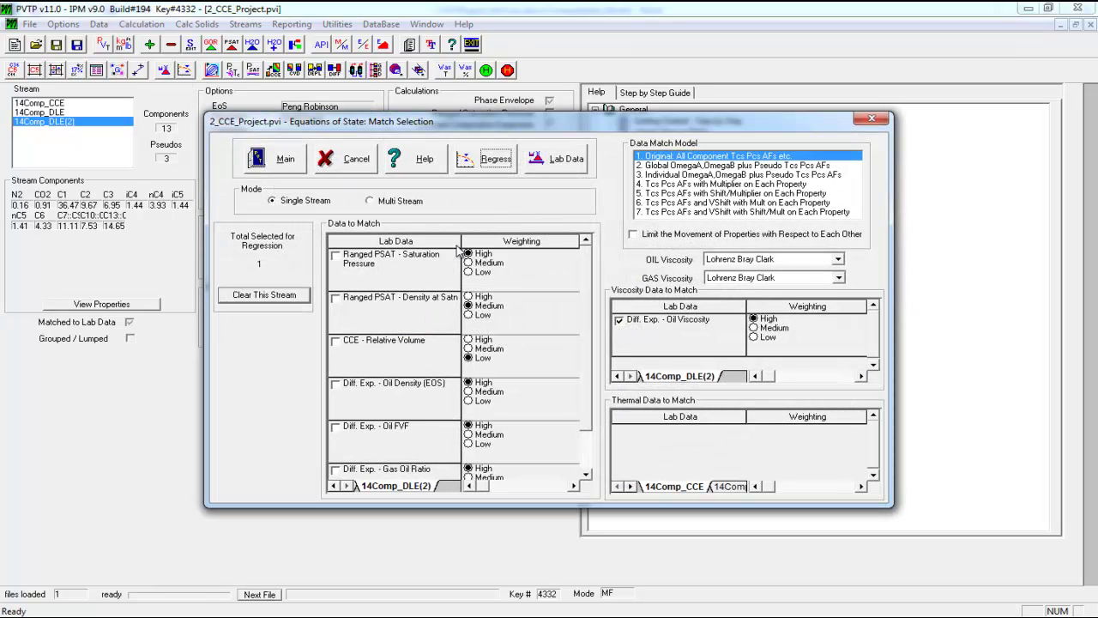
mouse_move(588, 272)
left_mouse_down()
mouse_move(589, 304)
mouse_move(589, 273)
left_mouse_up()
scroll(592, 448, "down", 1)
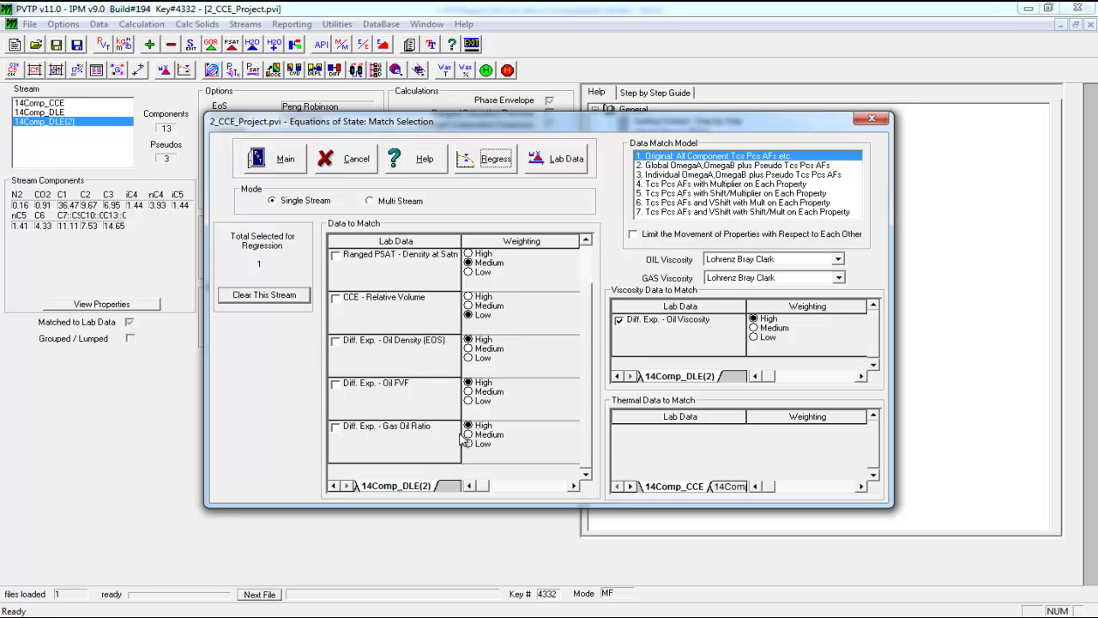
left_click(351, 441)
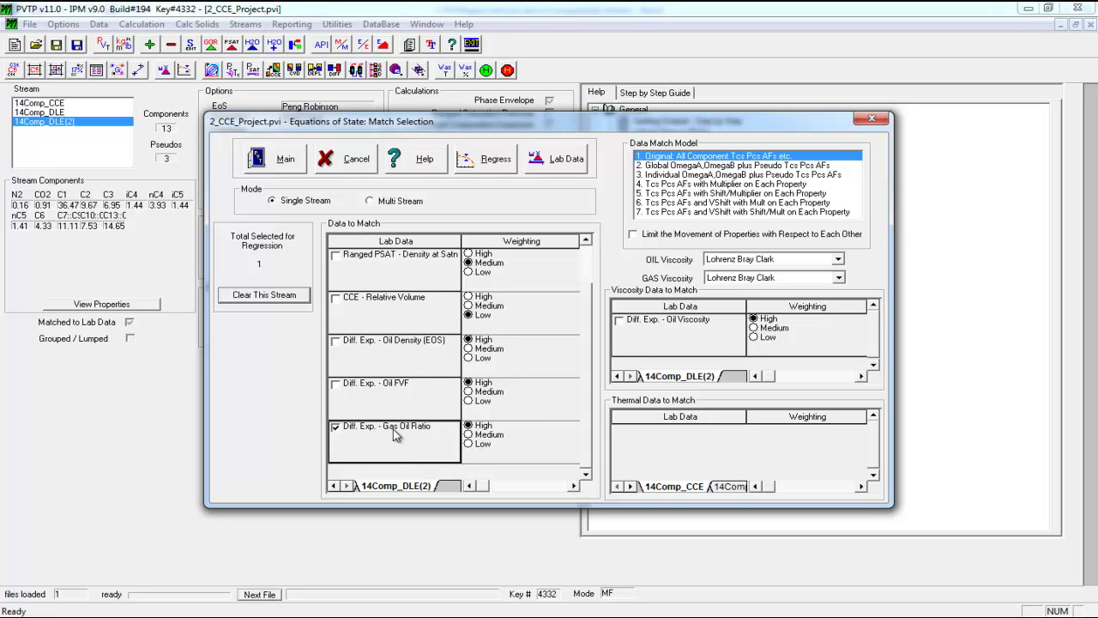
left_click(554, 169)
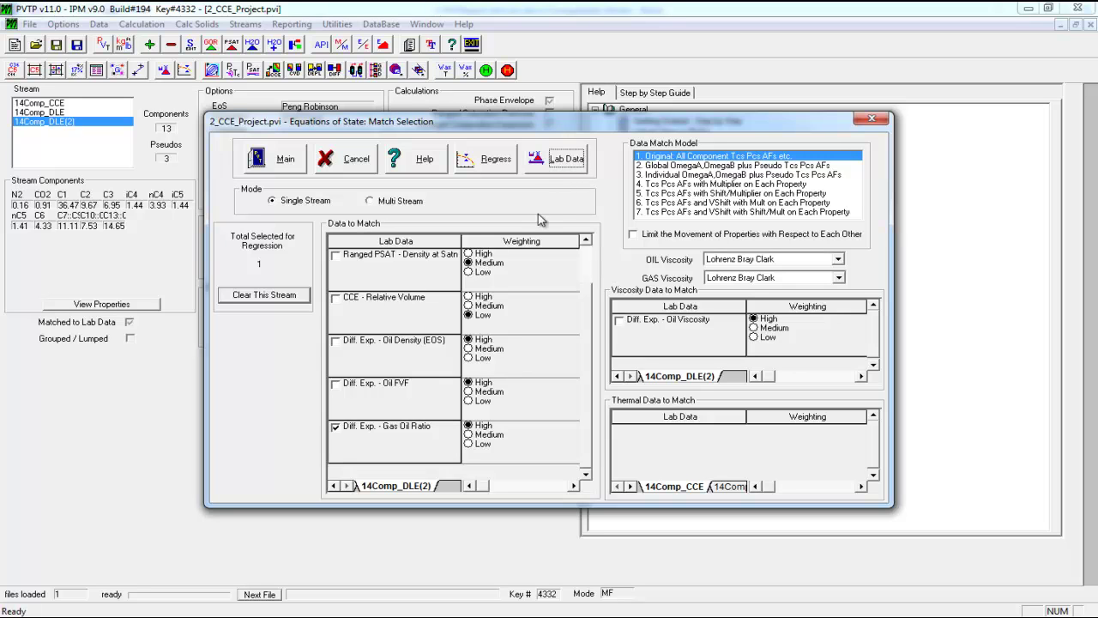
left_click(478, 447)
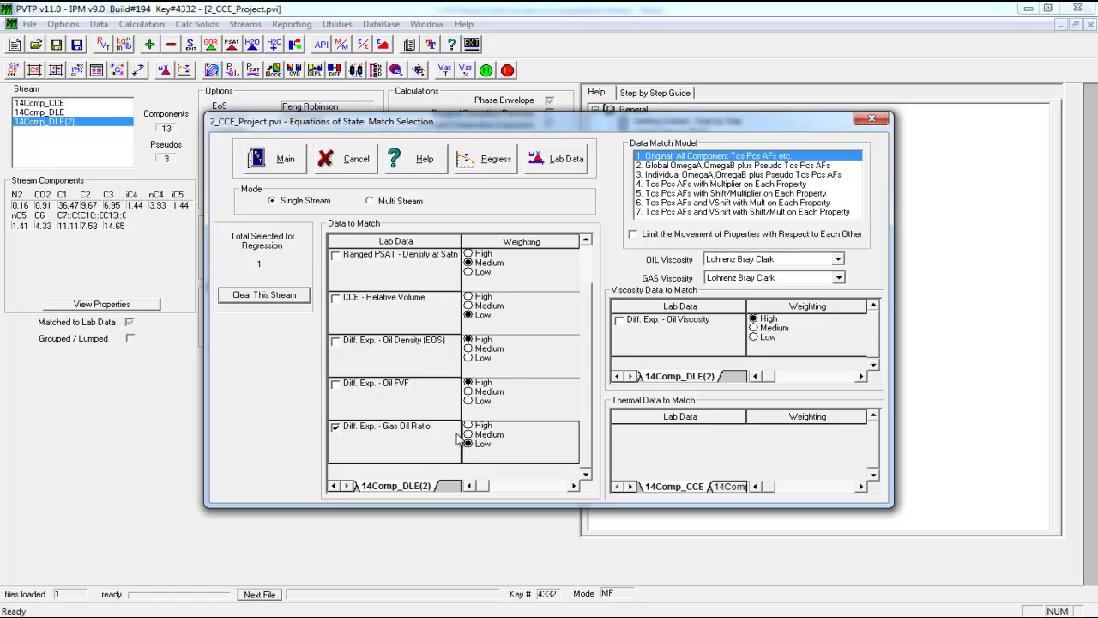
Check the Gas Oil Ratio weighting in the DIFF lab data of 14Comp_DLE(2) and return to the match selection
left_click(554, 158)
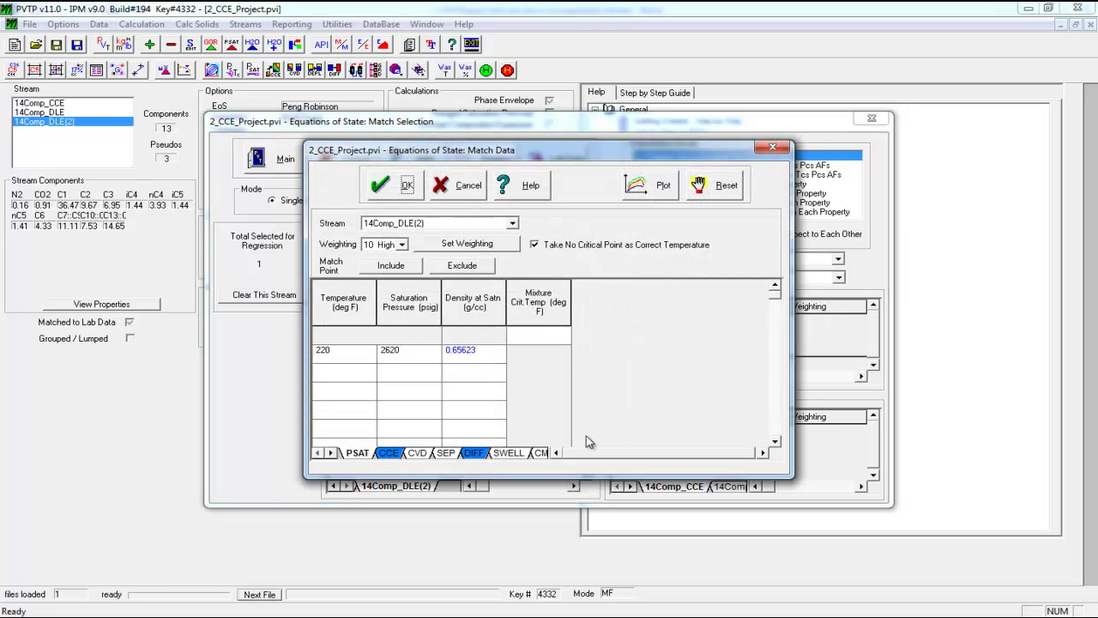
left_click(477, 454)
left_click(486, 336)
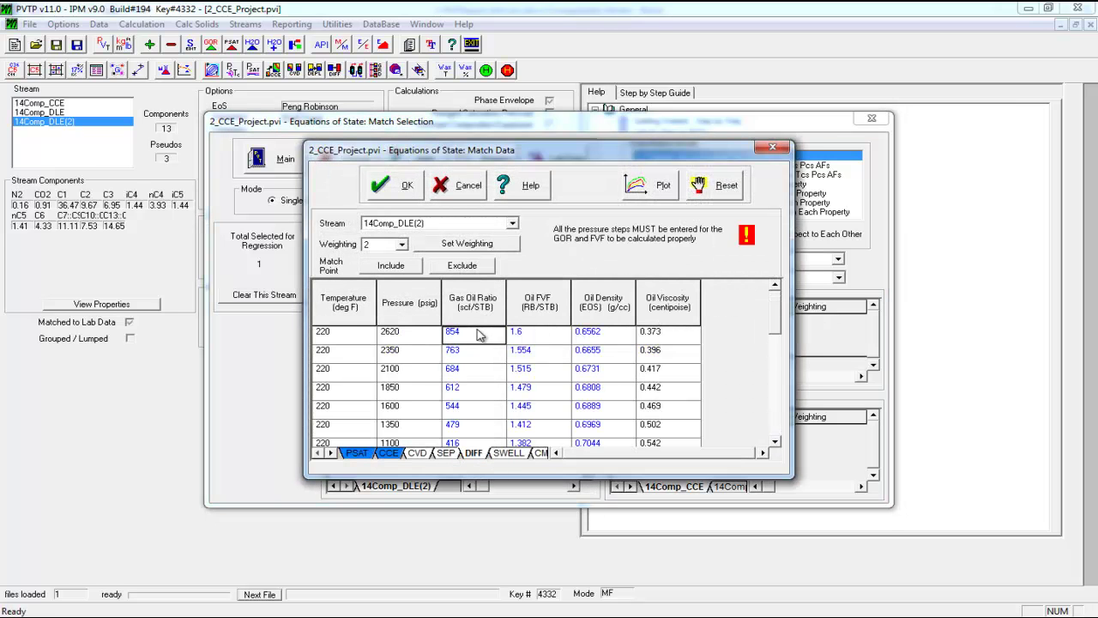
left_click(401, 184)
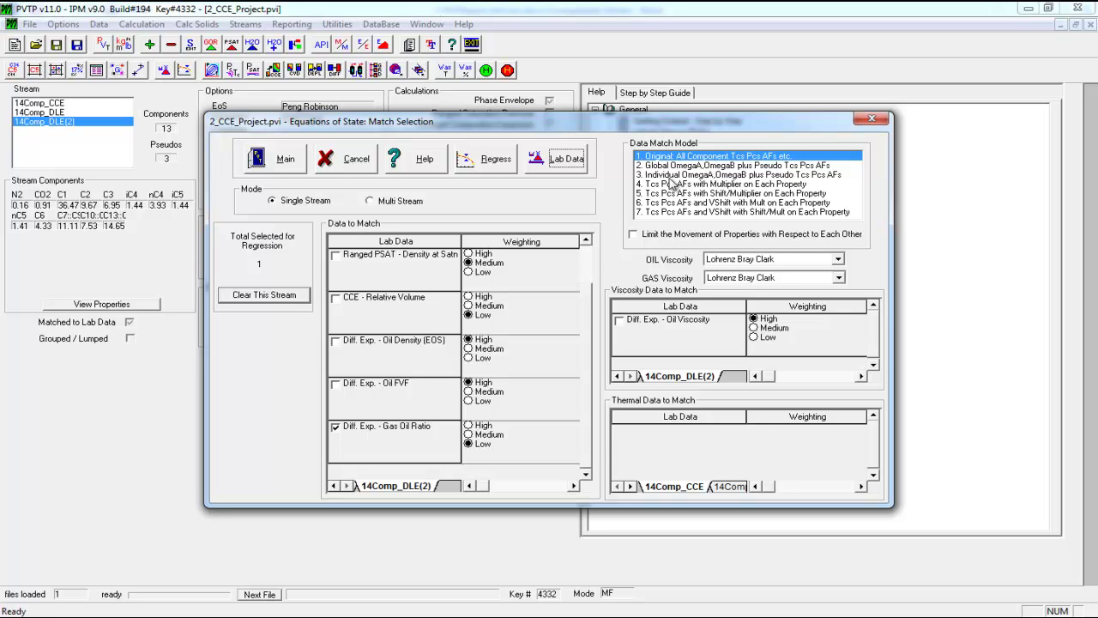
Compare the first three Data Match Model options for 14Comp_DLE(2) and leave the match selection
left_click(659, 166)
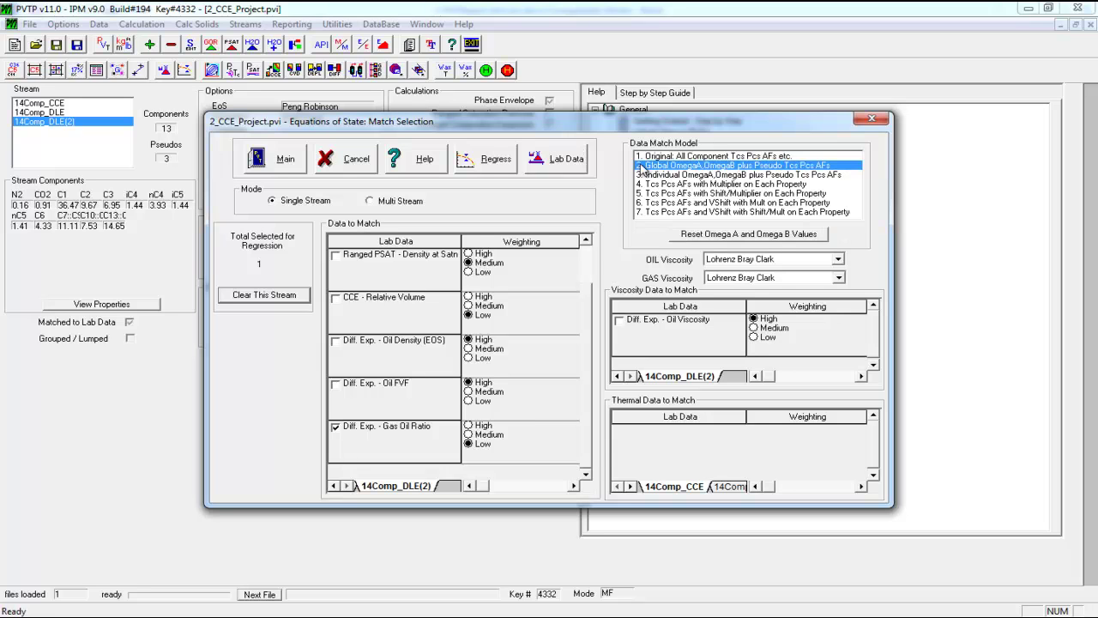
left_click(684, 157)
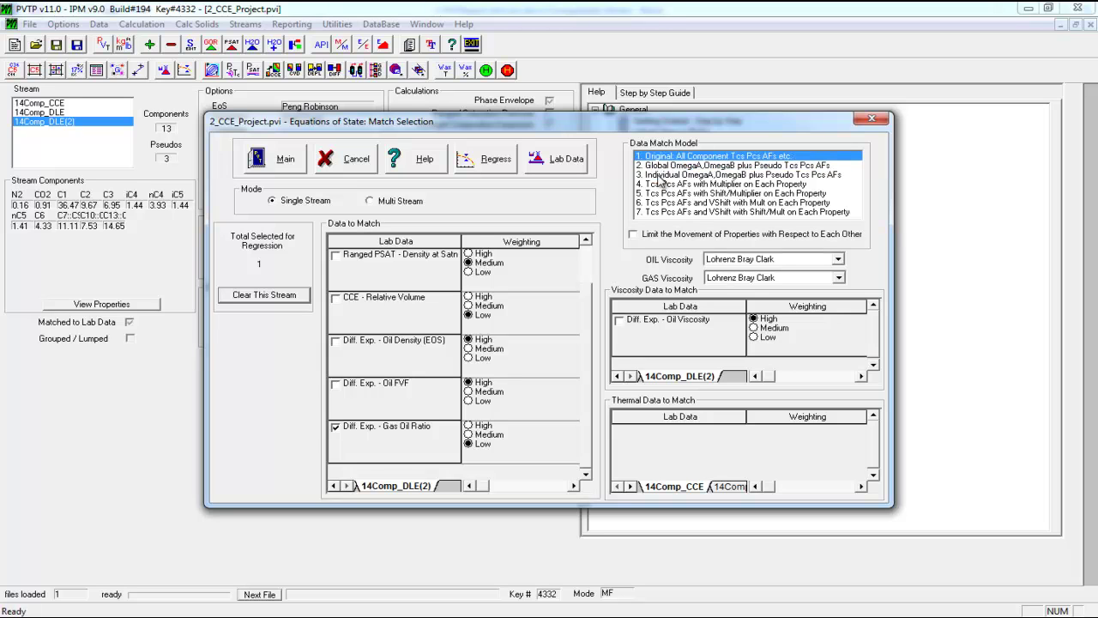
left_click(661, 175)
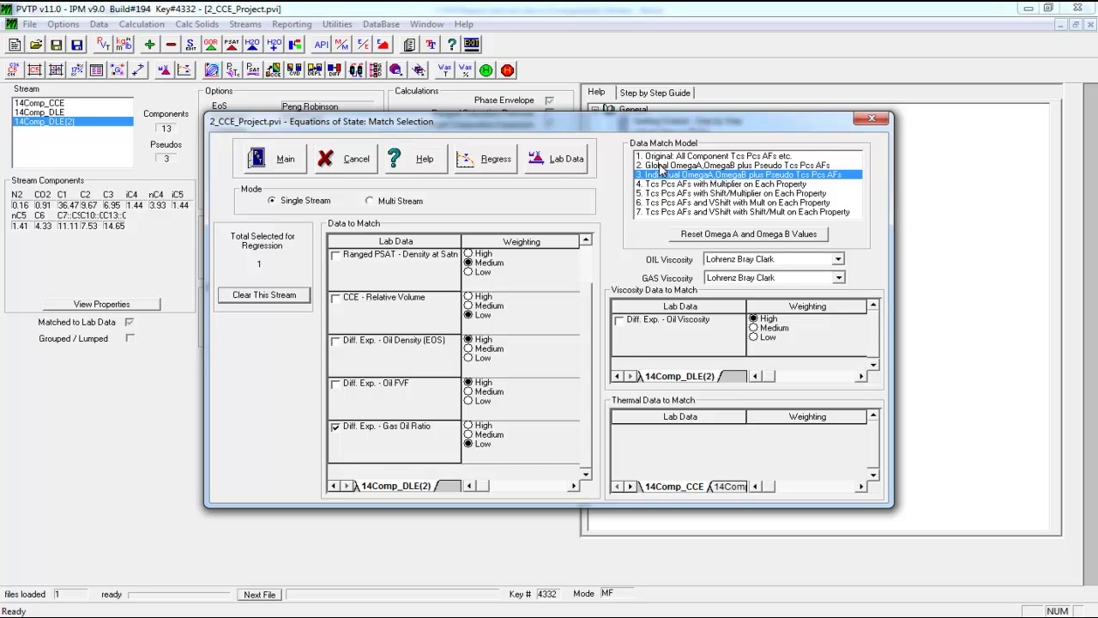
left_click(669, 158)
left_click(671, 178)
left_click(871, 118)
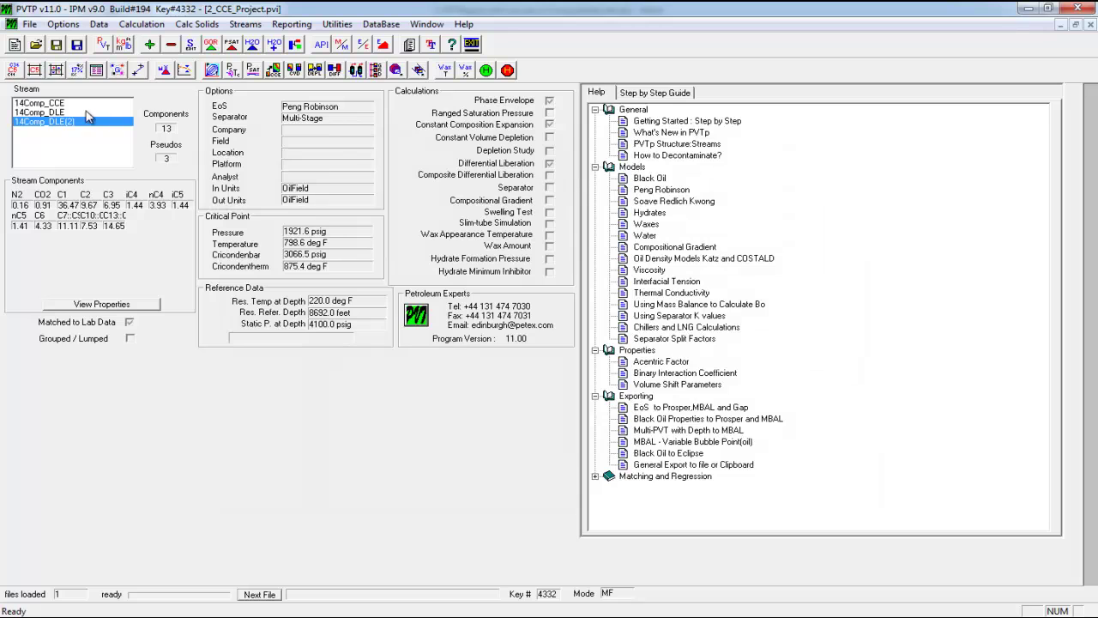
Read the tuning-parameter and adjustment-range hints in Chap4-Project-DLE.pdf and return to PVTP
left_click(86, 112)
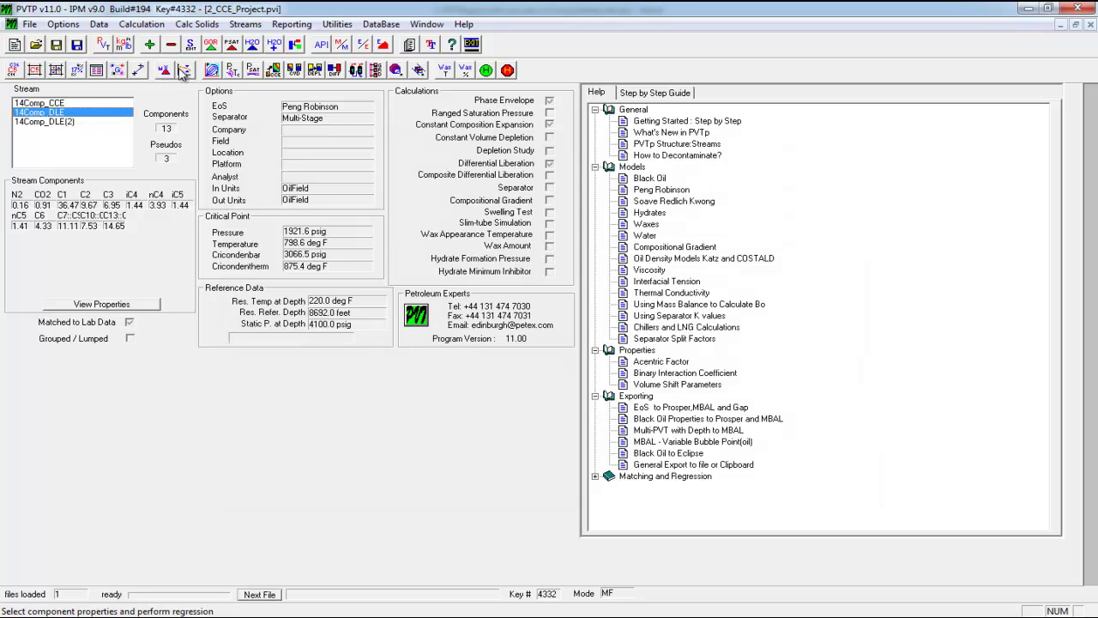
left_click(433, 605)
scroll(657, 339, "up", 8)
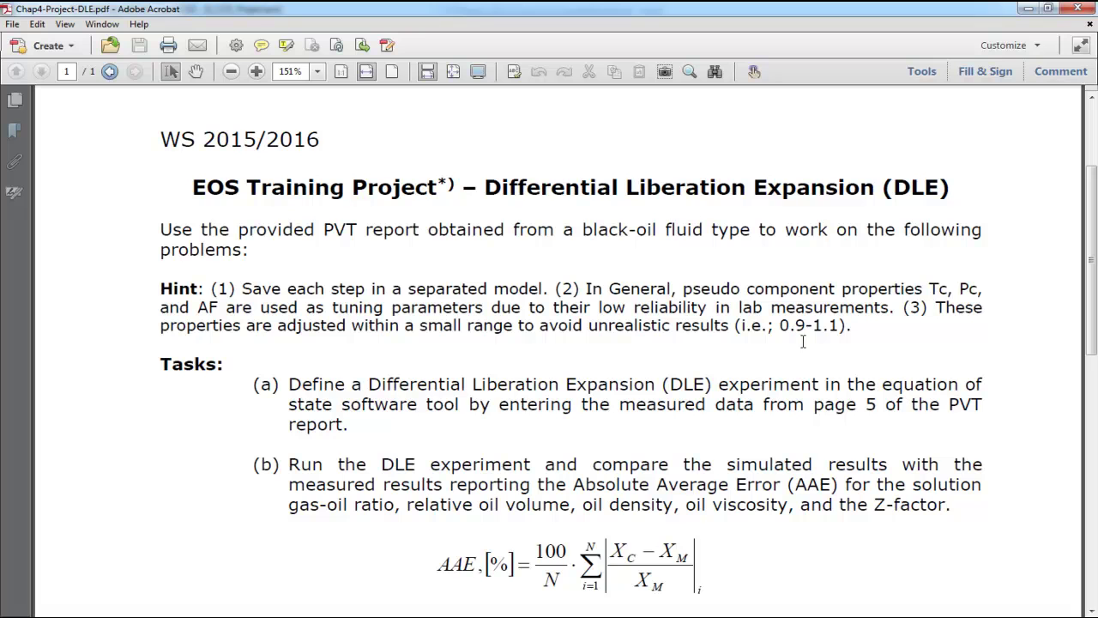
left_click(1078, 9)
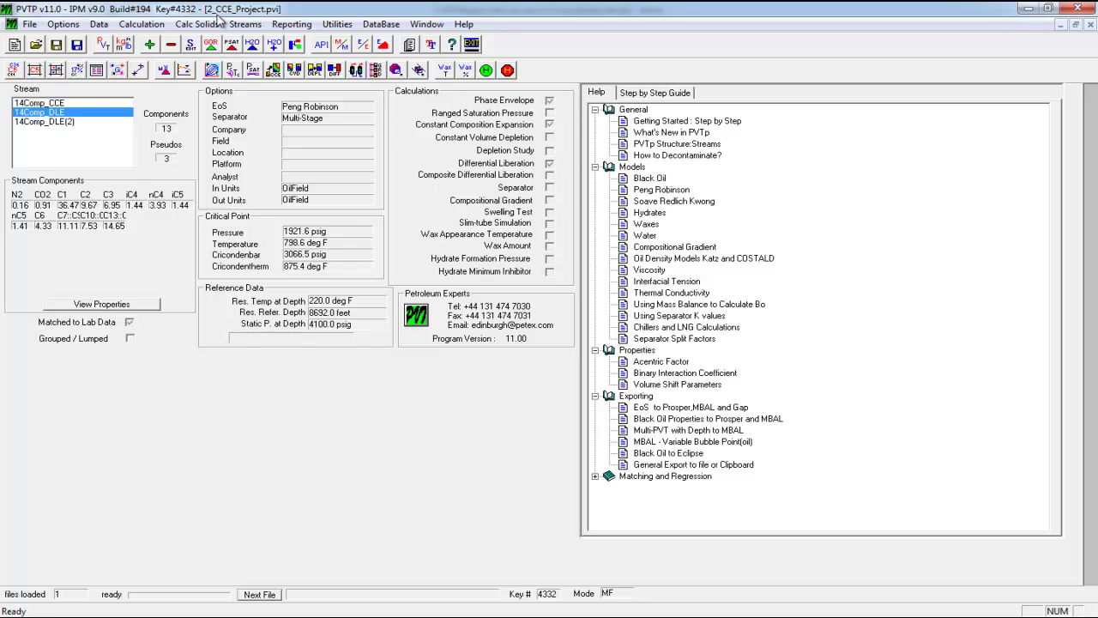
In the regression settings of 14Comp_DLE, set the Not BIC property range limit multipliers to Max 1.1 and Min 0.9
left_click(186, 72)
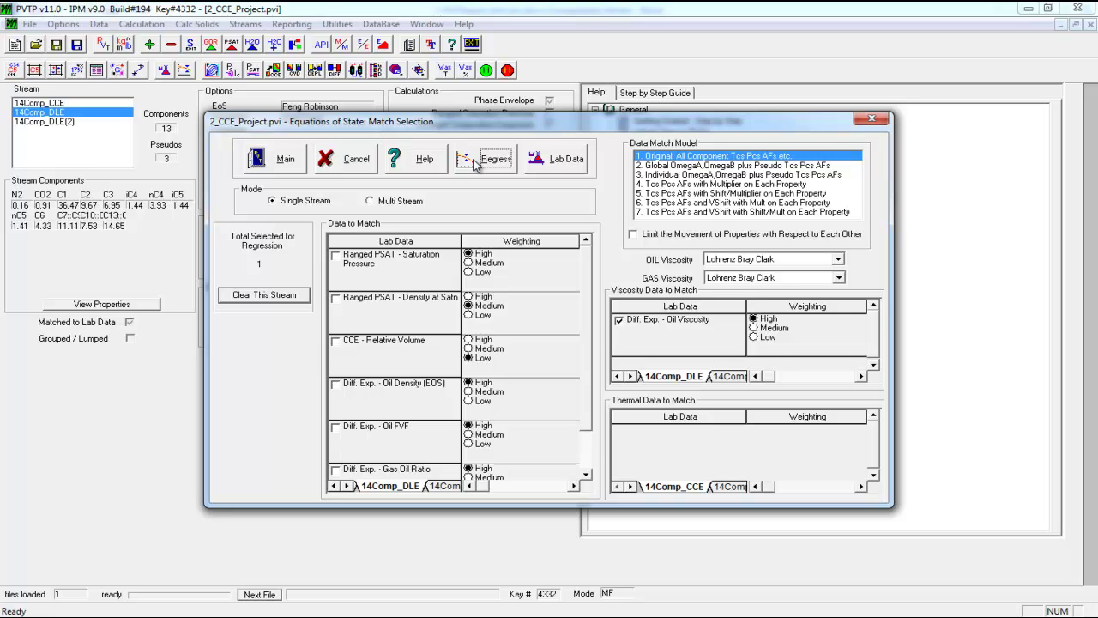
left_click(475, 163)
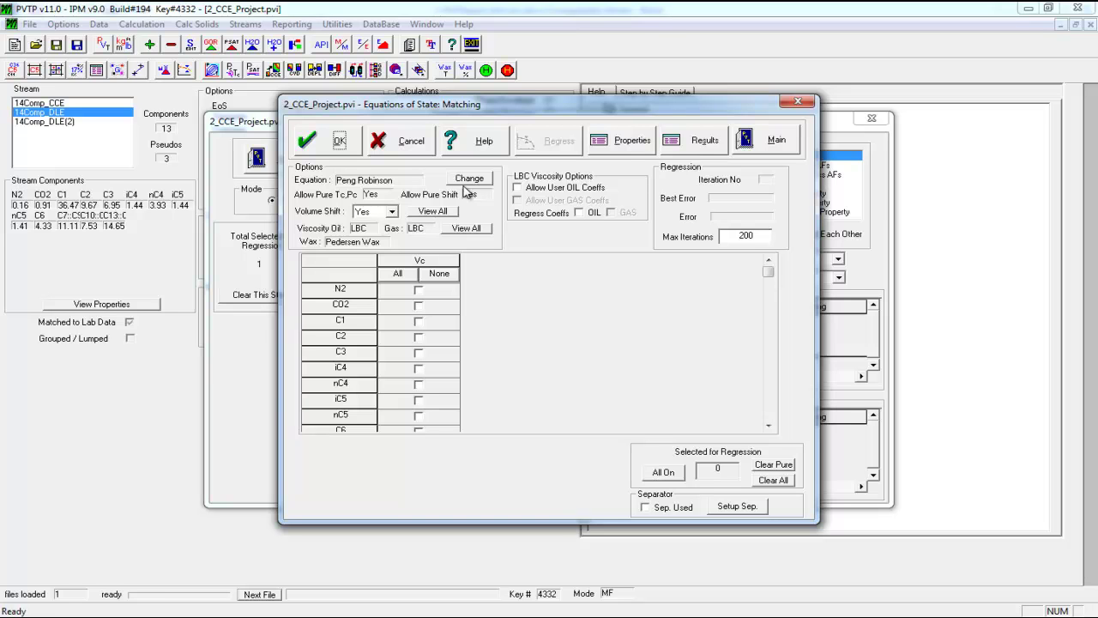
left_click(468, 179)
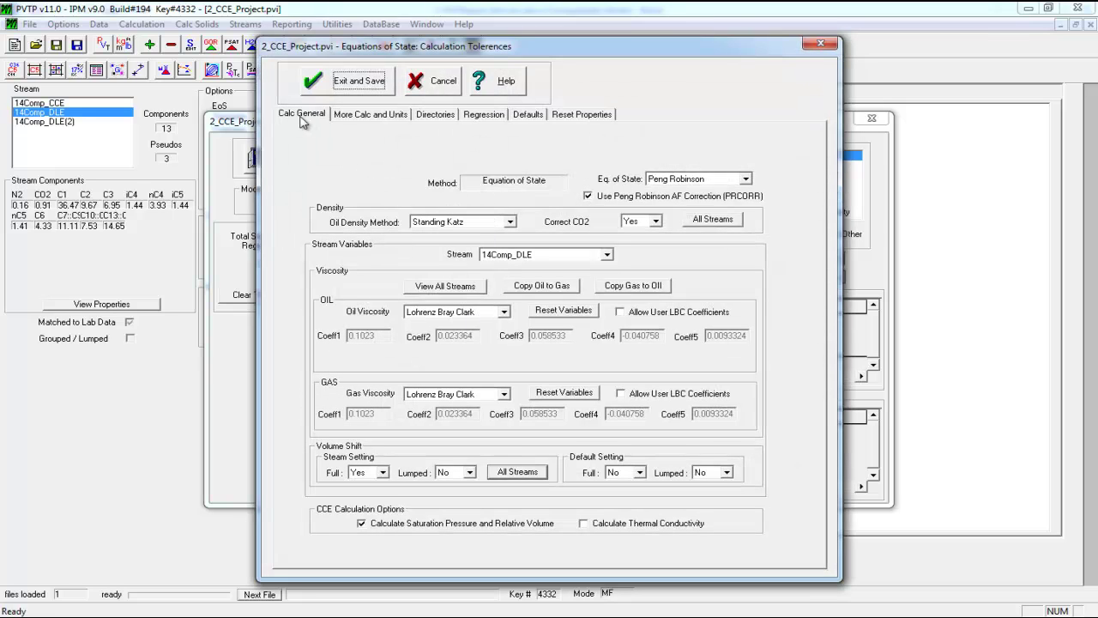
left_click(484, 115)
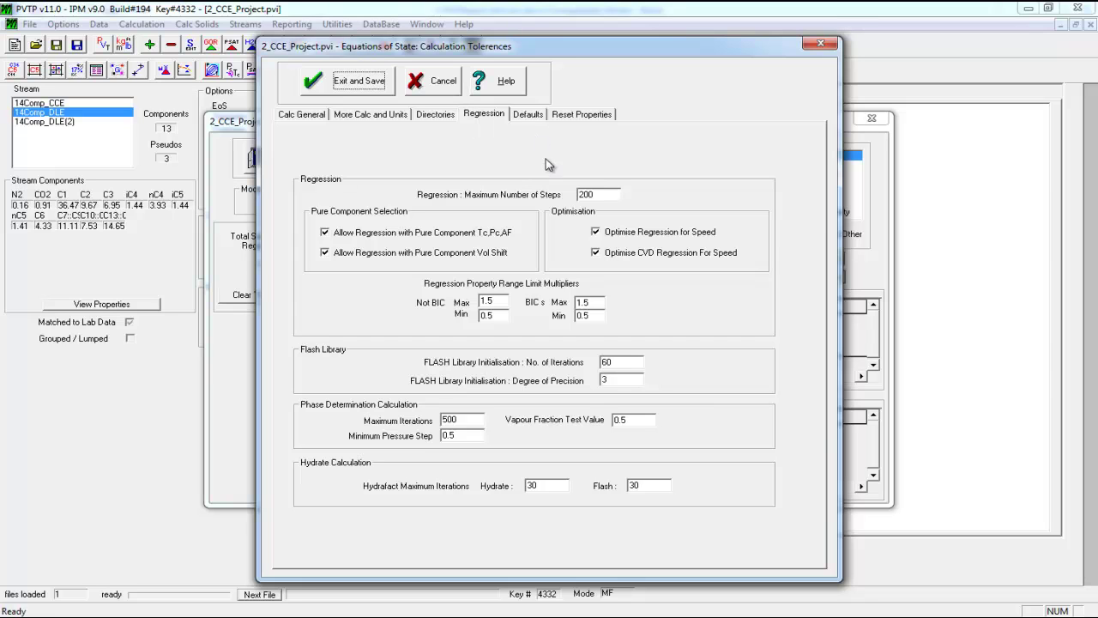
left_click(489, 301)
type("1")
left_click_drag(495, 315, 489, 309)
type("9")
Disallow regression with pure component Tc, Pc, AF and Vol Shift for 14Comp_DLE, and save the settings
left_click_drag(566, 54, 899, 57)
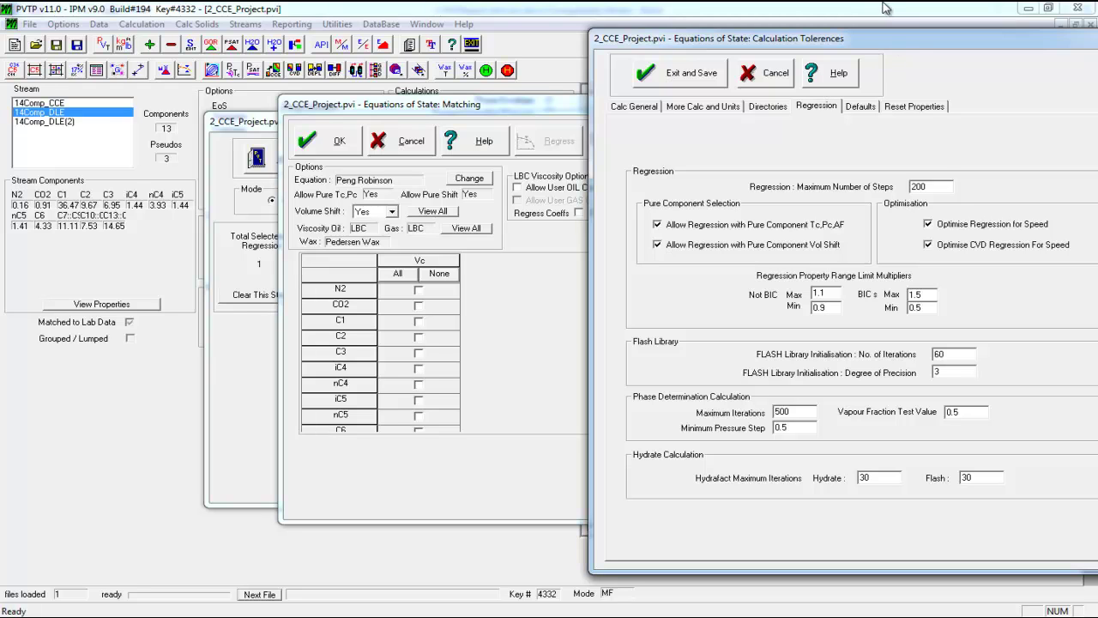
left_click(657, 224)
left_click(659, 246)
left_click(677, 76)
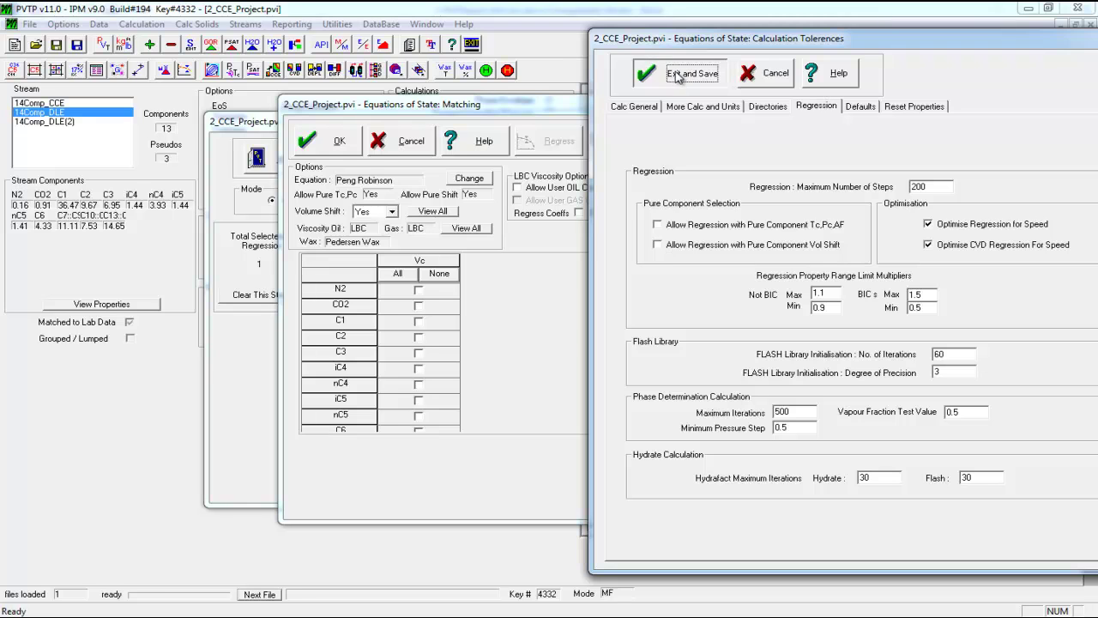
left_click(325, 145)
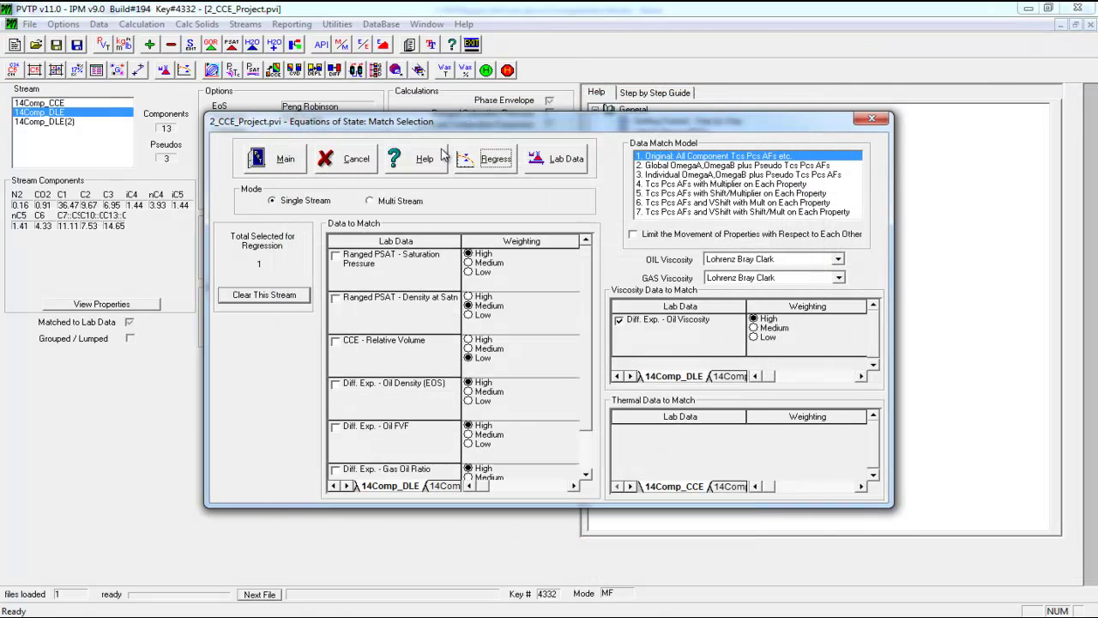
Select Ranged PSAT - Saturation Pressure for 14Comp_DLE's match and check which component properties can be regressed
left_click(474, 161)
left_click(339, 141)
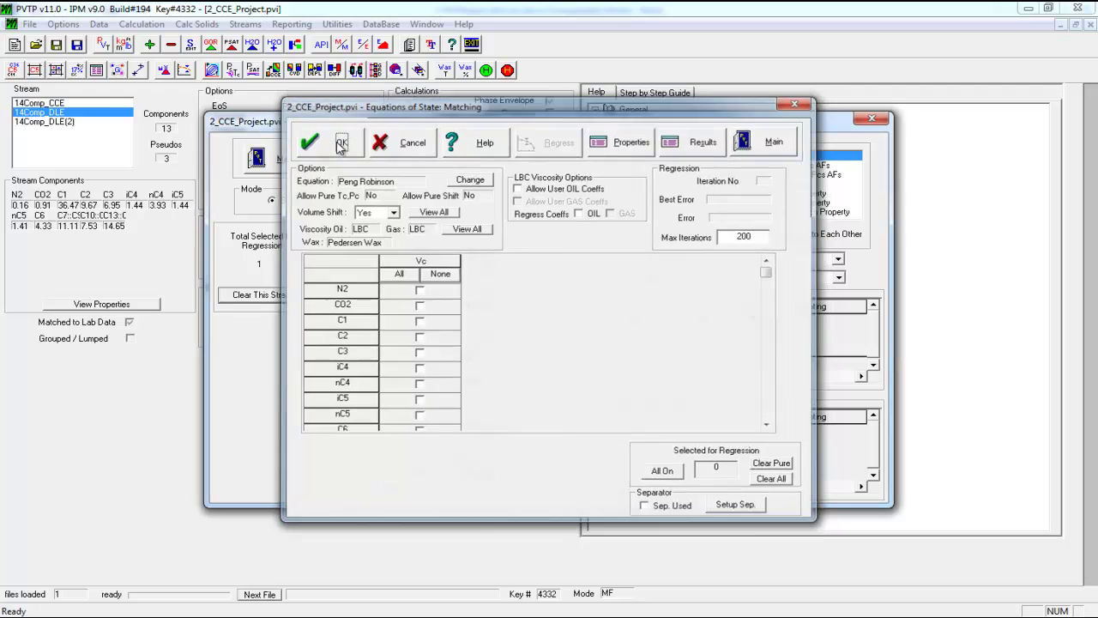
left_click(356, 262)
left_click(477, 160)
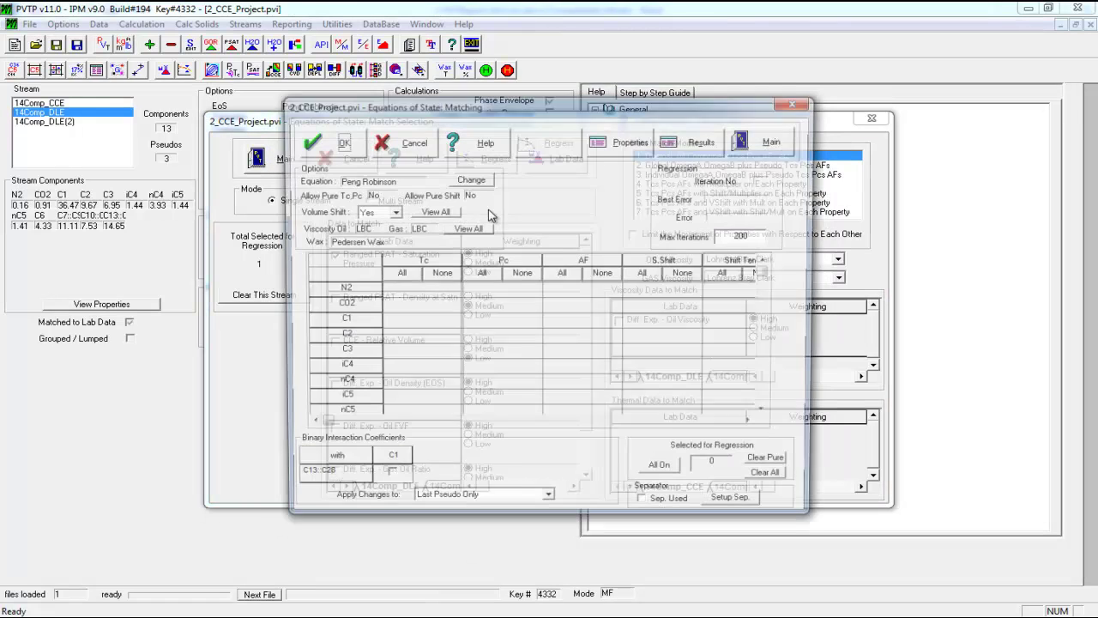
left_click_drag(768, 274, 793, 421)
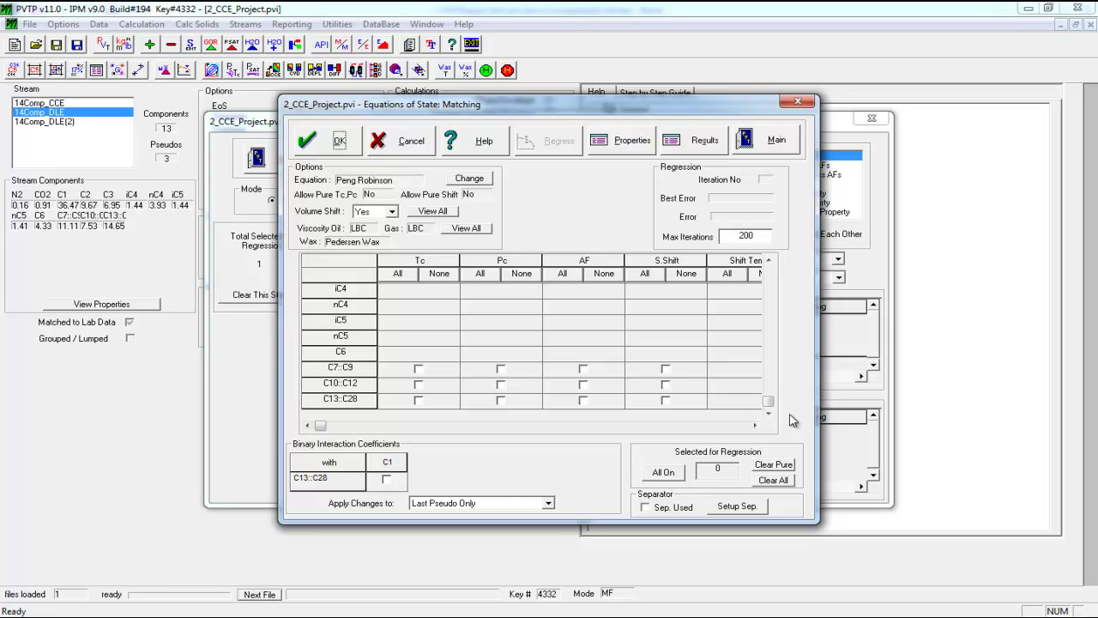
left_click(343, 137)
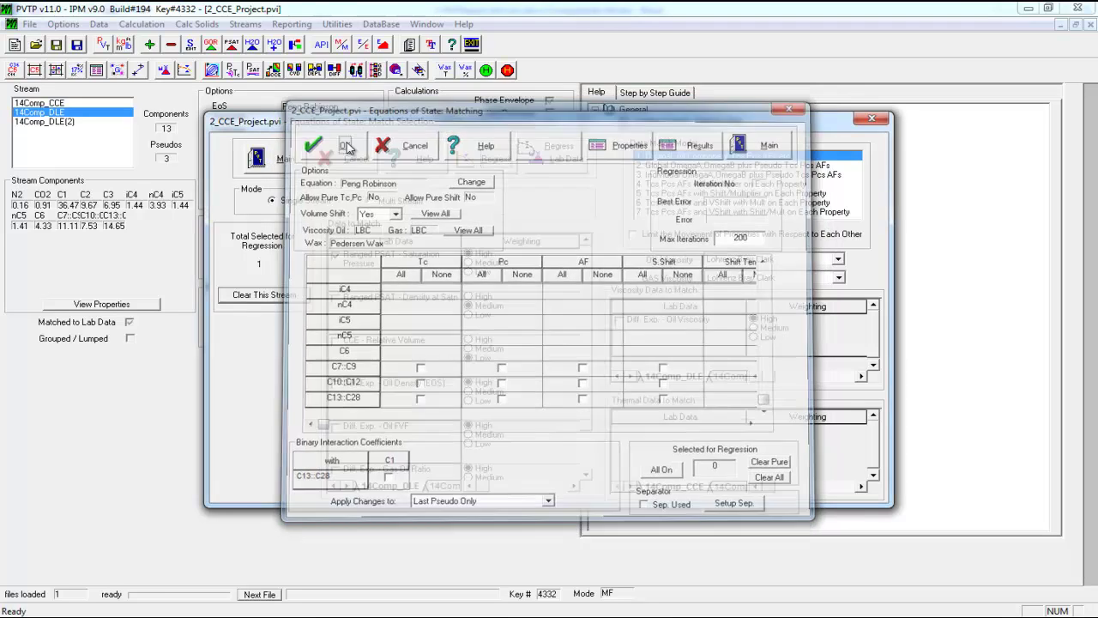
left_click(280, 162)
Open the regression settings of 14Comp_DLE(2) and disallow regression with pure component Tc, Pc, AF and Vol Shift
left_click(56, 122)
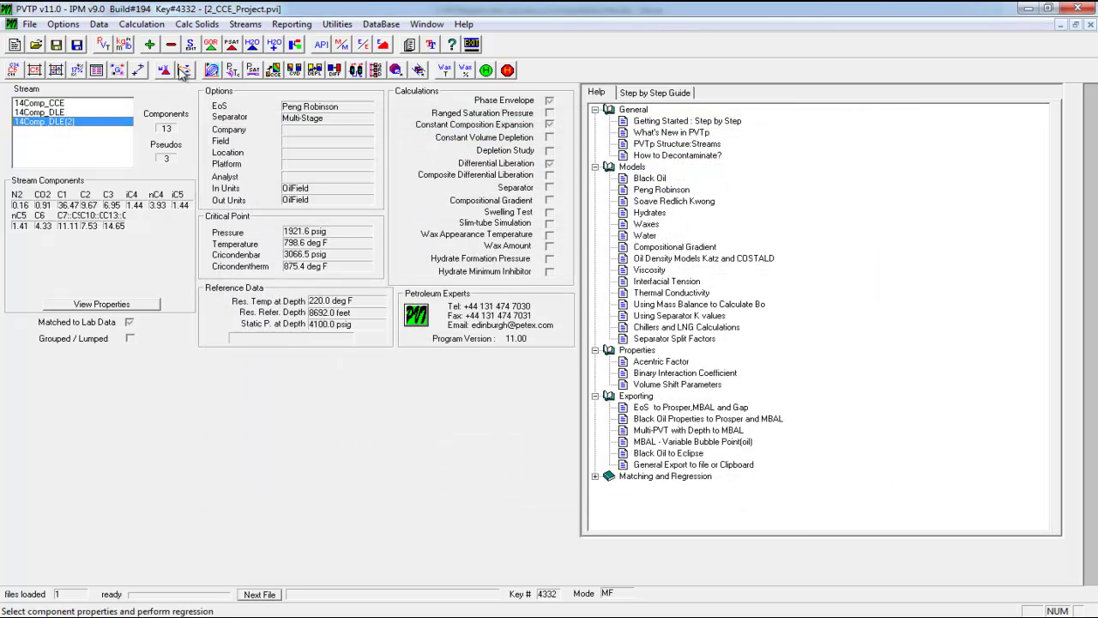
left_click(176, 72)
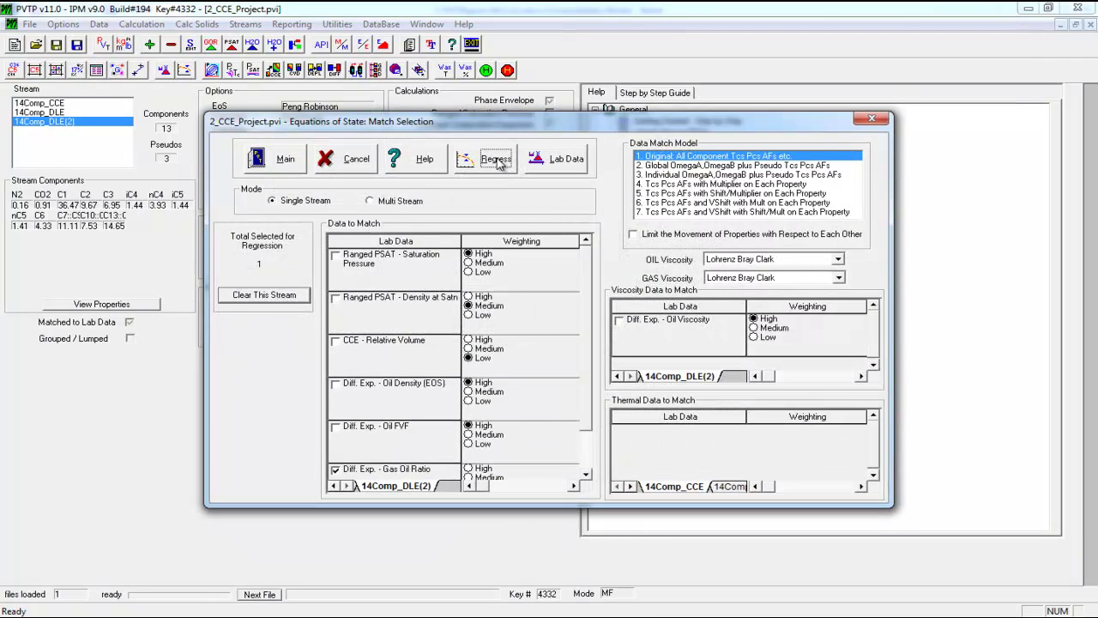
left_click(498, 162)
left_click(461, 179)
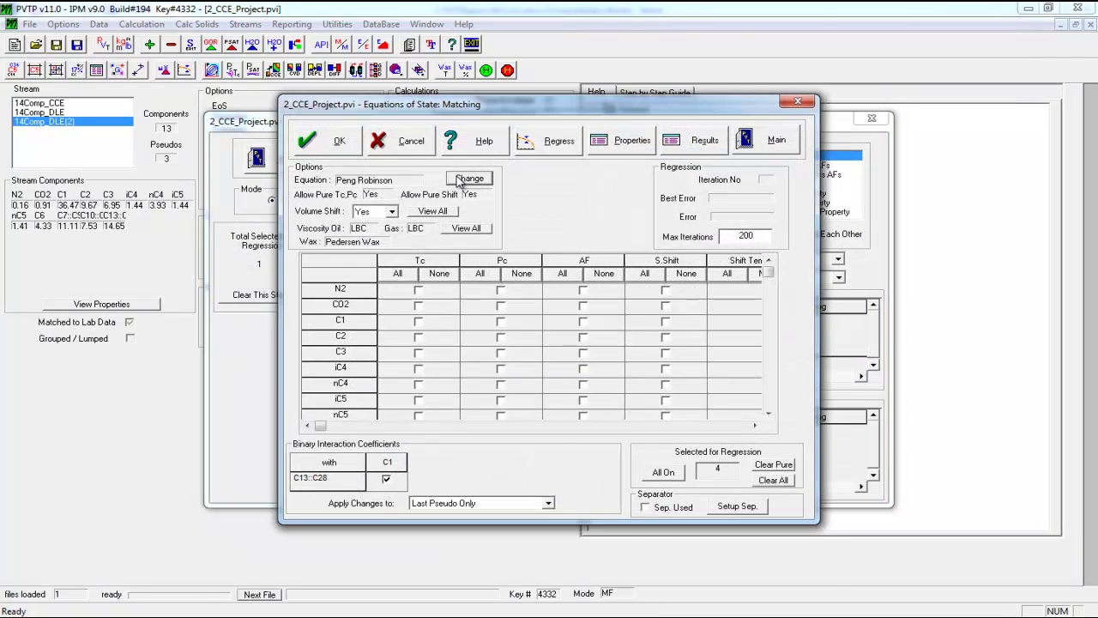
left_click(384, 118)
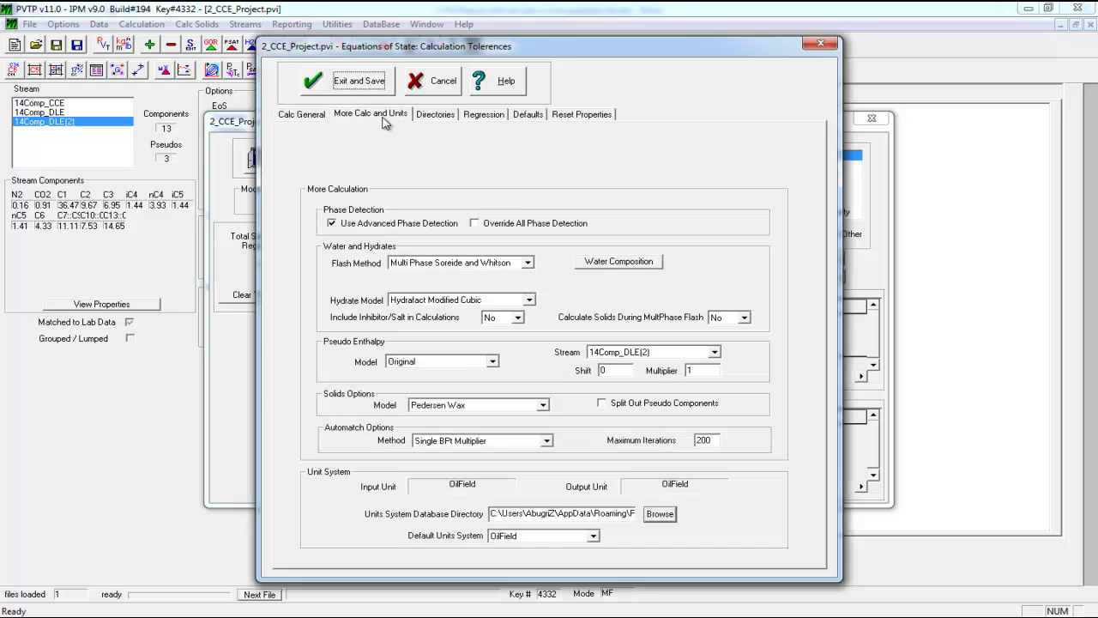
left_click(503, 118)
left_click(335, 251)
left_click(327, 233)
Set the Not BIC limit multipliers of 14Comp_DLE(2) to Max 1.1 and Min 0.9, save, and return to the main screen
left_click(502, 303)
key("shift+Left")
key("shift+Left")
key("shift+Left")
key("shift+Right")
key("shift+Right")
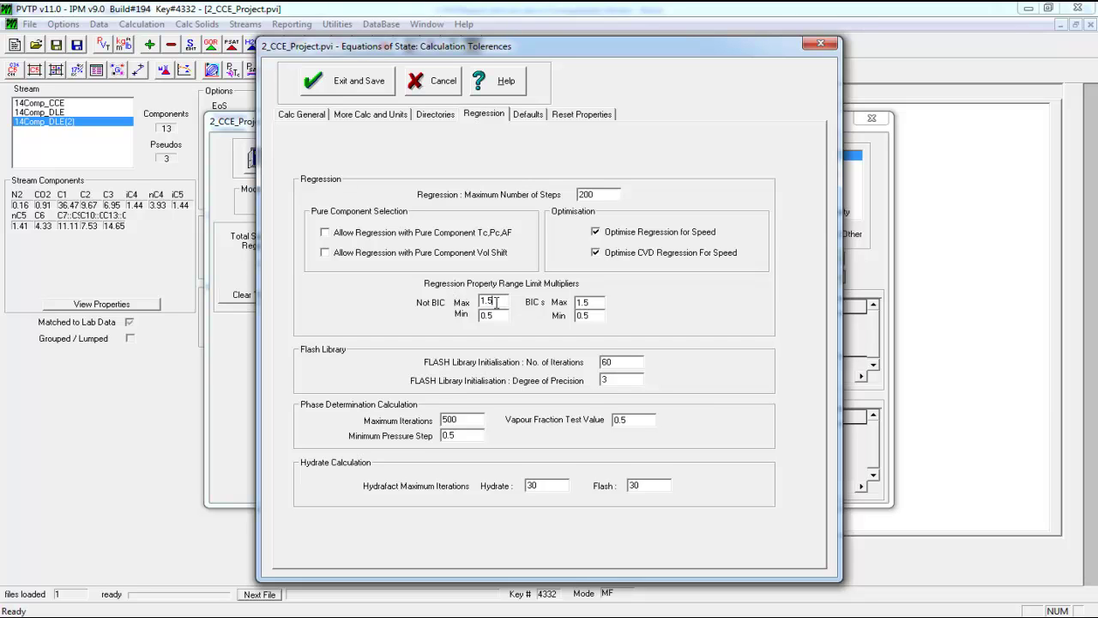
type("1")
type("9")
left_click(347, 92)
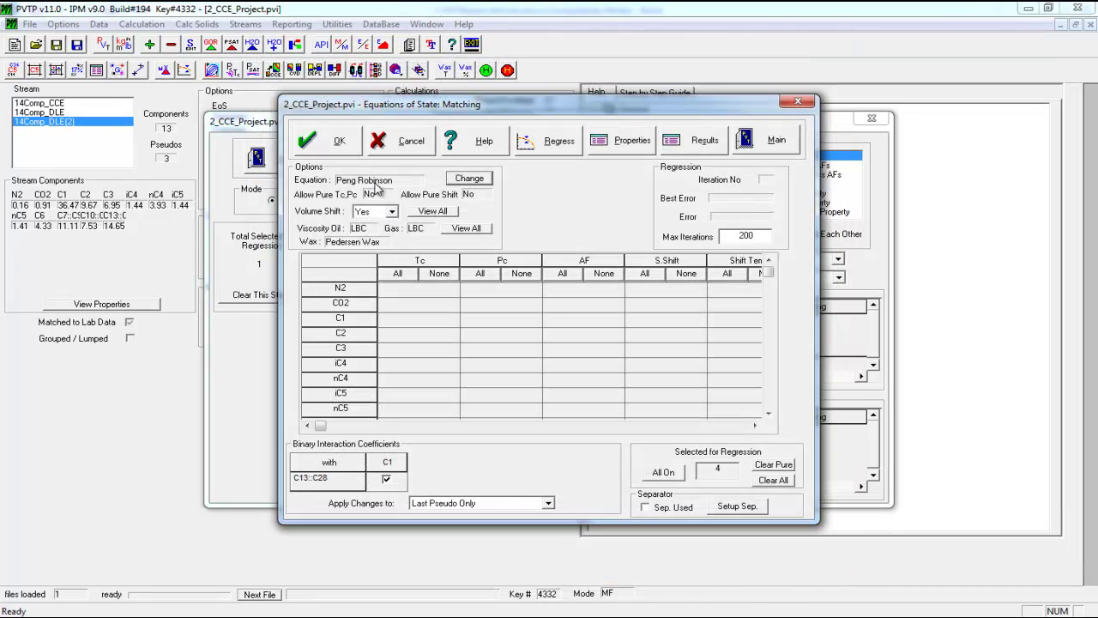
left_click(343, 144)
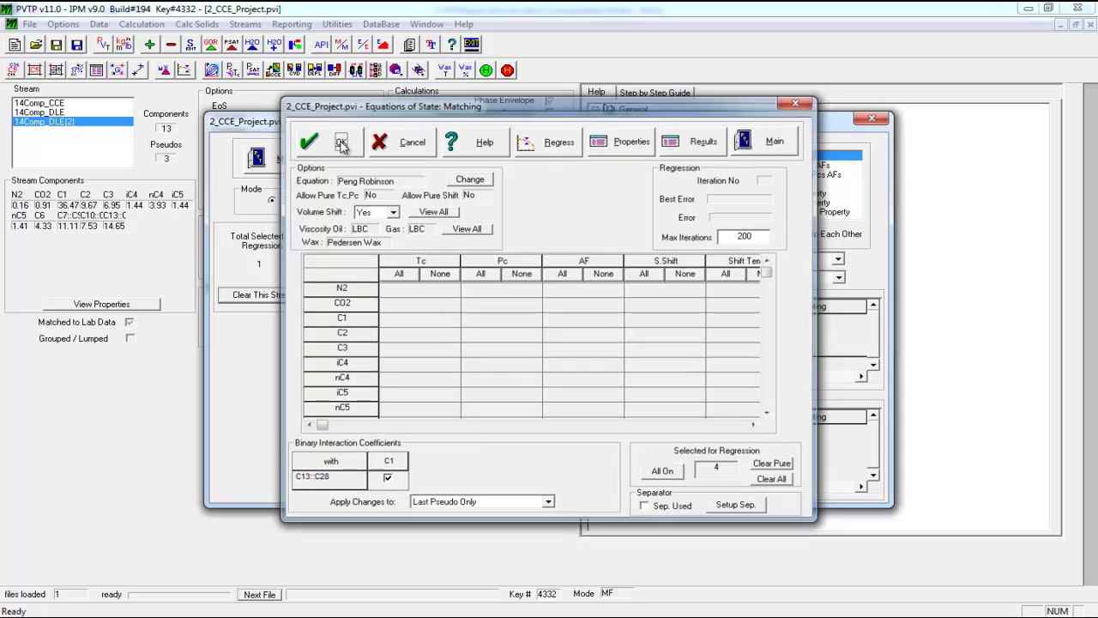
left_click(297, 163)
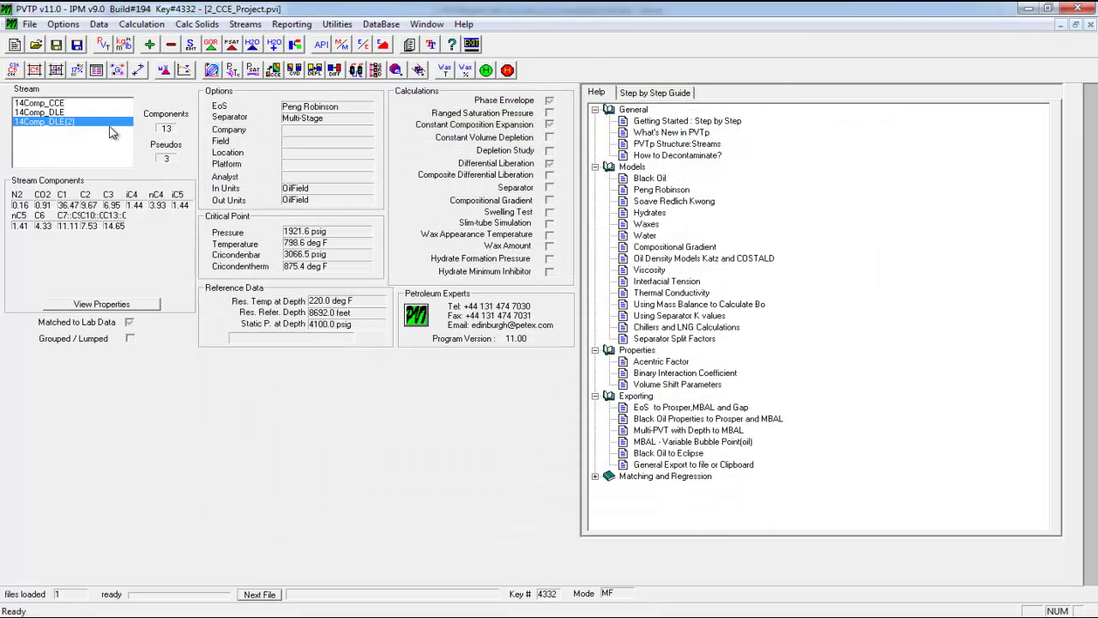
Review the lab data and weightings selected for matching 14Comp_DLE(2), including the Gas Oil Ratio
left_click(184, 72)
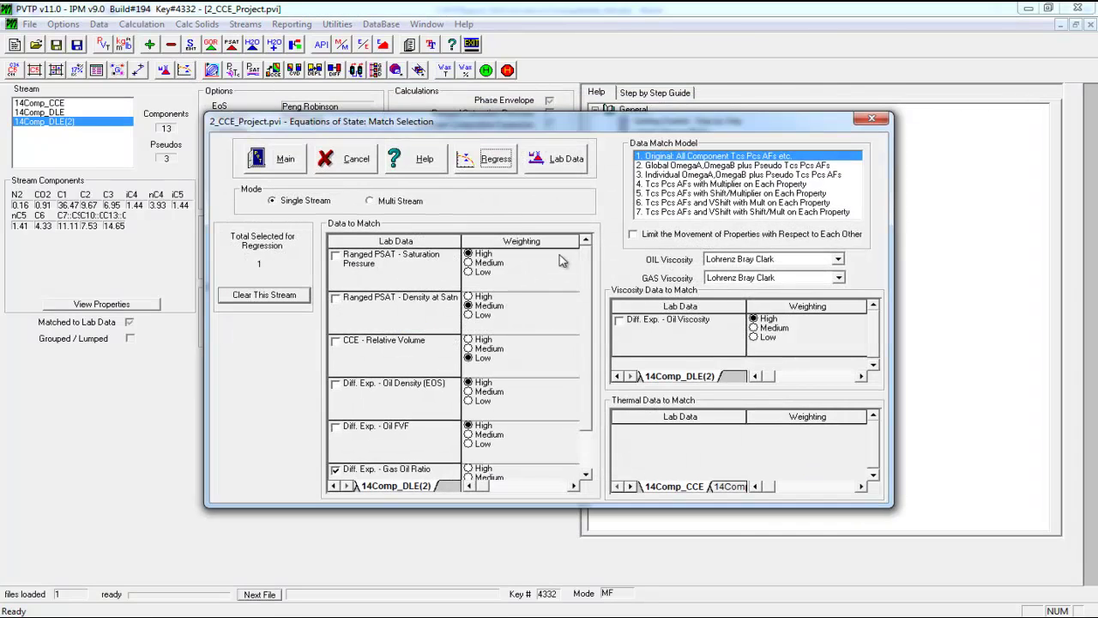
scroll(588, 320, "down", 1)
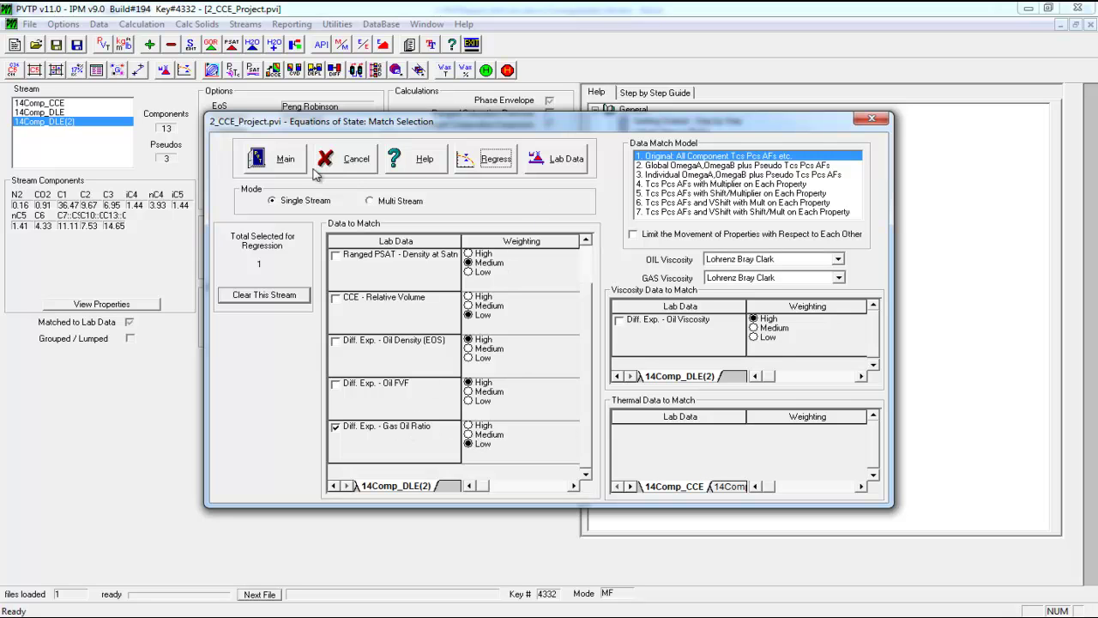
left_click(532, 161)
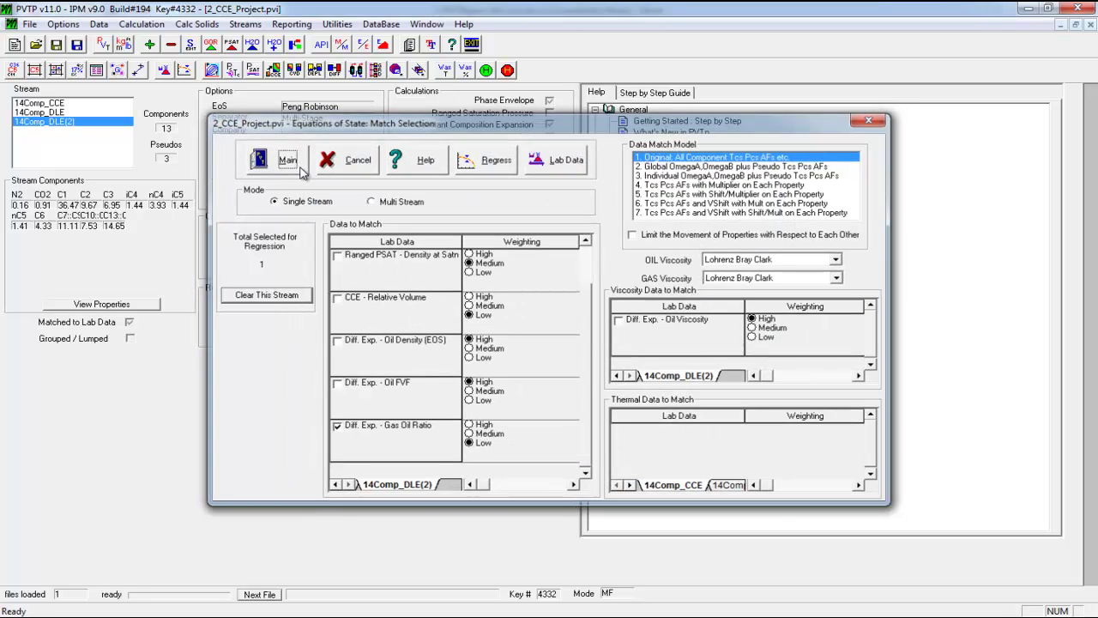
left_click(296, 168)
Plot the differential Gas Oil Ratio of 14Comp_DLE against the lab points, then close the plot and results
left_click(426, 51)
left_click(593, 54)
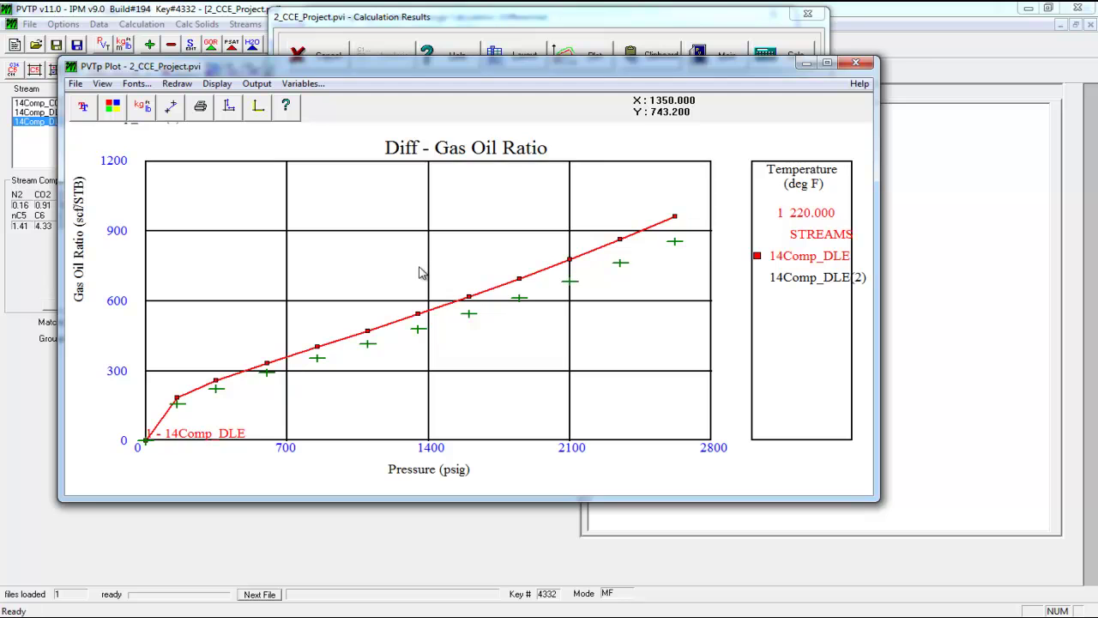
left_click(855, 62)
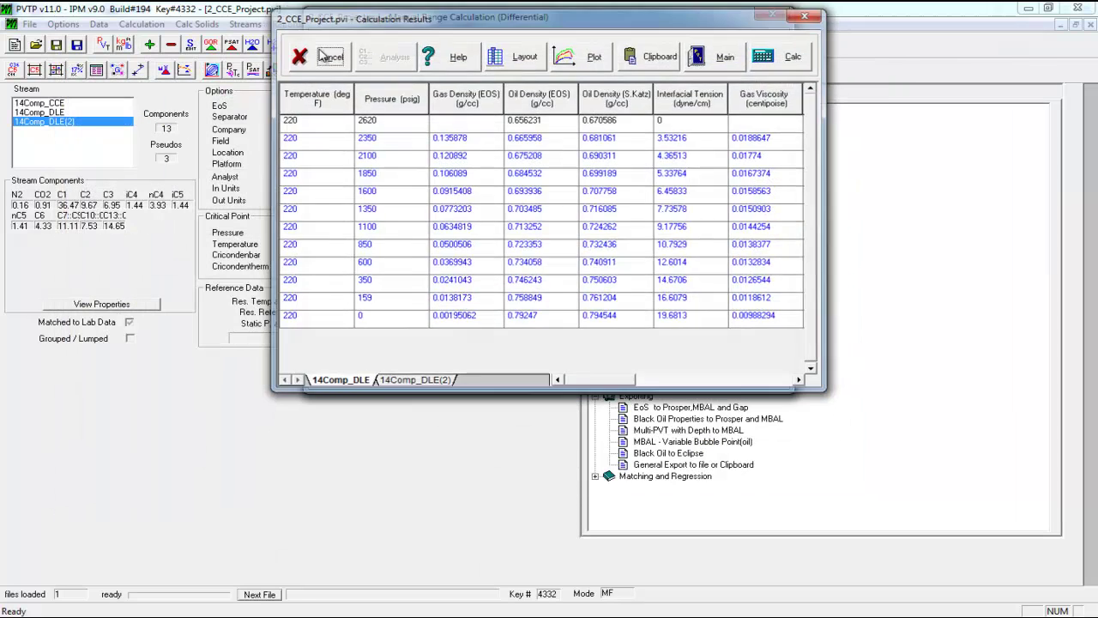
left_click(324, 55)
left_click(441, 50)
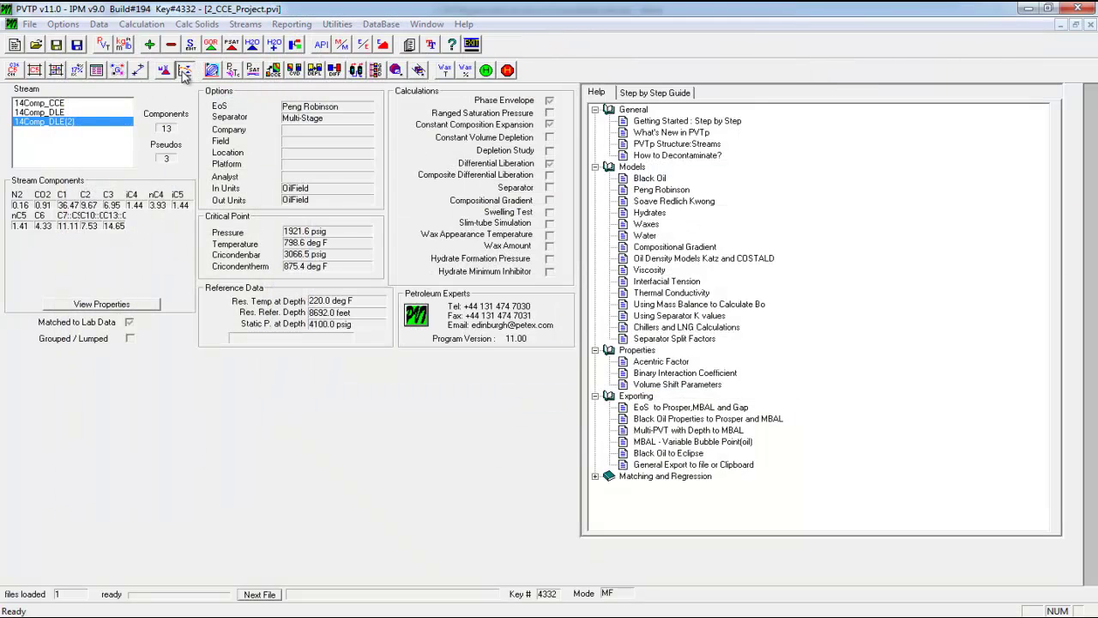
Open the regression of 14Comp_DLE(2) and exclude the C13::C28 with C1 binary interaction coefficient
left_click(184, 71)
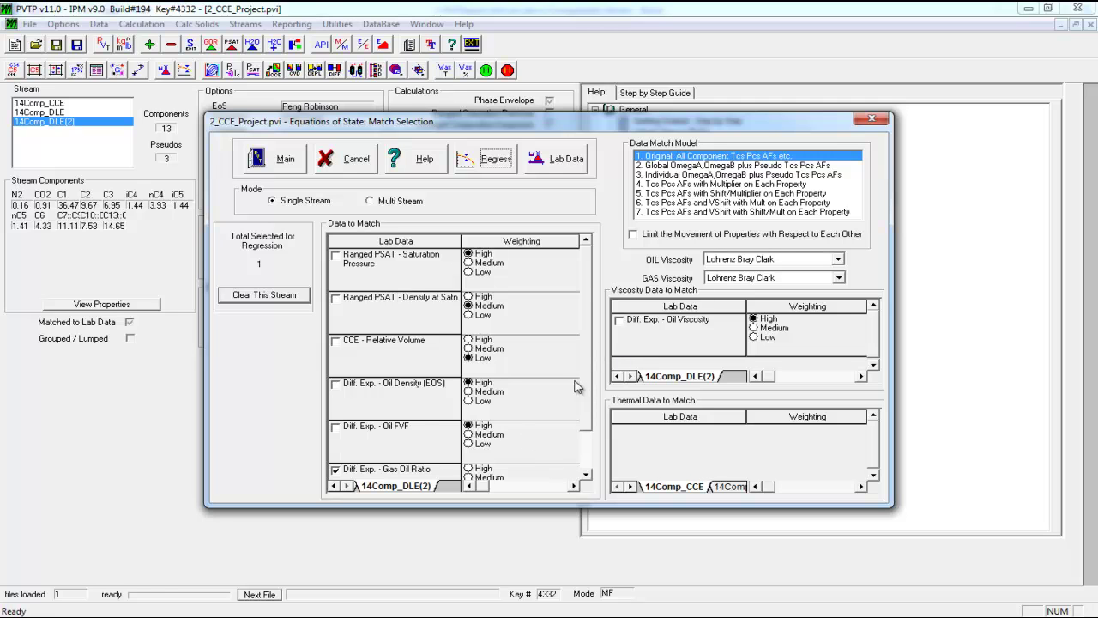
scroll(580, 403, "down", 1)
left_click(496, 162)
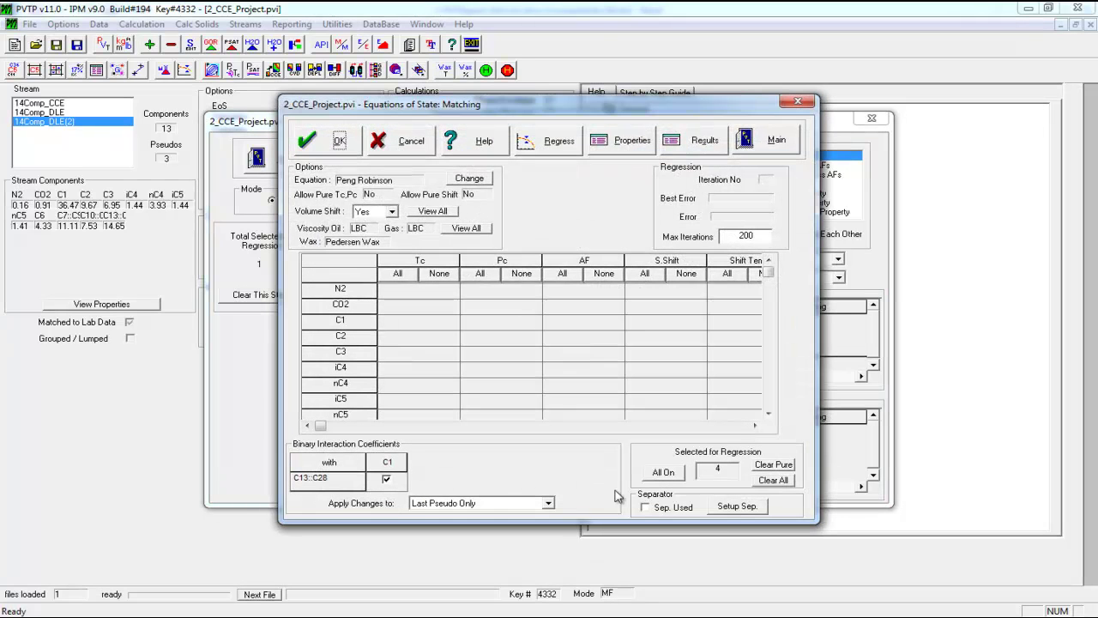
left_click_drag(769, 273, 791, 416)
left_click(386, 479)
Select Tc, Pc and AF of the pseudo components C7::C9, C10::C12 and C13::C28 for regression
left_click(418, 369)
left_click(418, 384)
left_click(418, 400)
left_click(500, 369)
left_click(500, 385)
left_click(500, 400)
left_click(583, 369)
left_click(582, 400)
left_click(583, 384)
Exclude the S.Shift of C7::C9, C10::C12 and C13::C28 from the regression
left_click(665, 368)
left_click(665, 384)
left_click(665, 401)
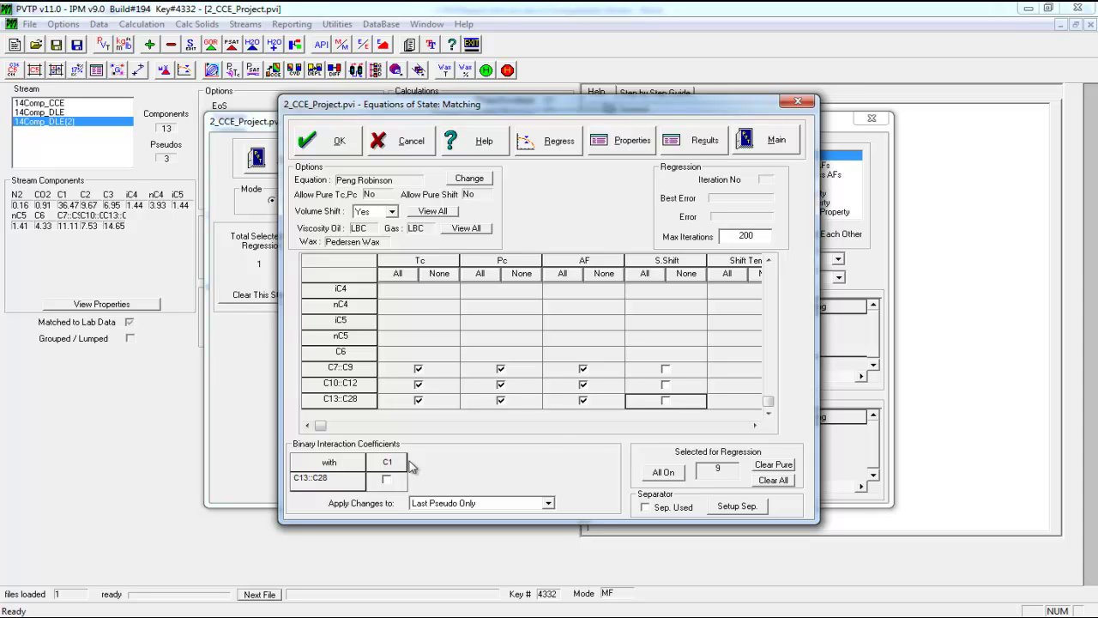
Run the regression on the nine selected pseudo-component properties, stop it before 200 iterations and accept the best solution found
left_click(559, 142)
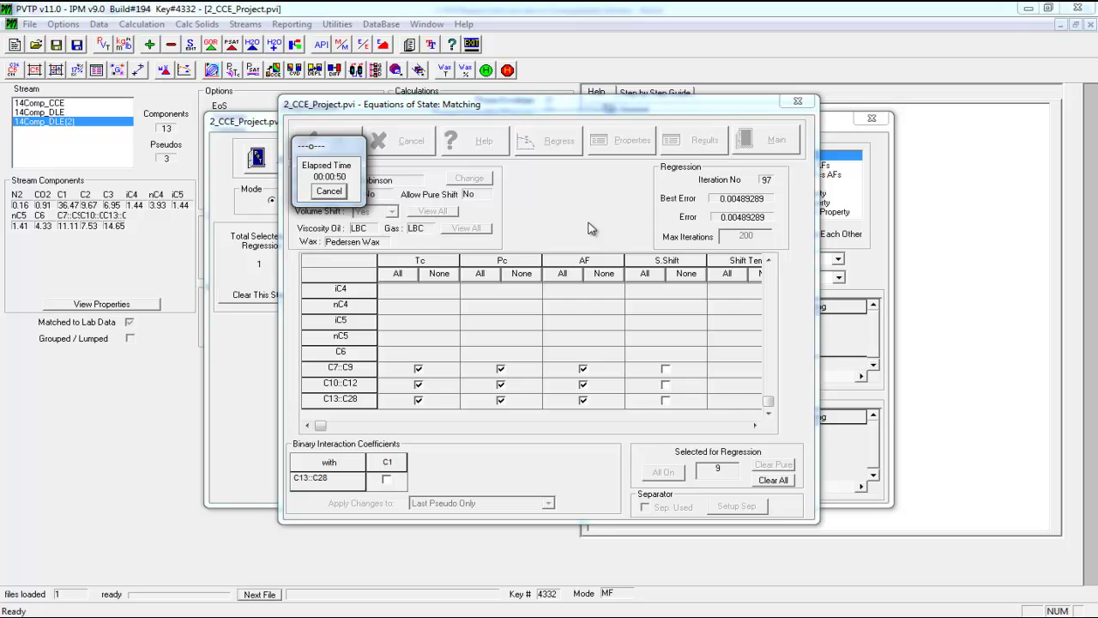
left_click(326, 191)
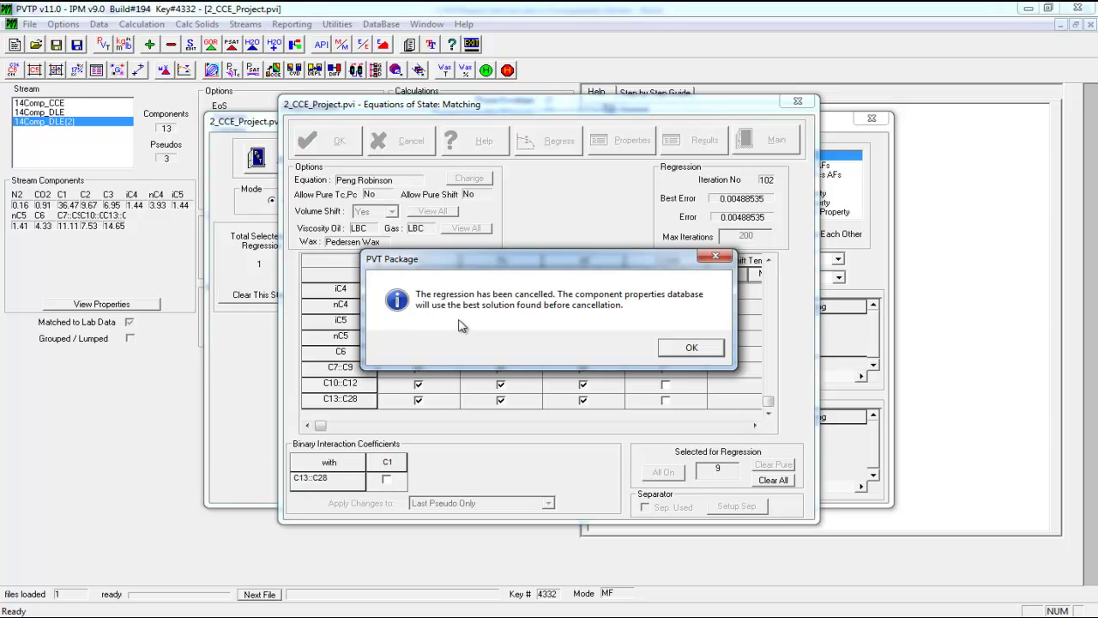
left_click(691, 347)
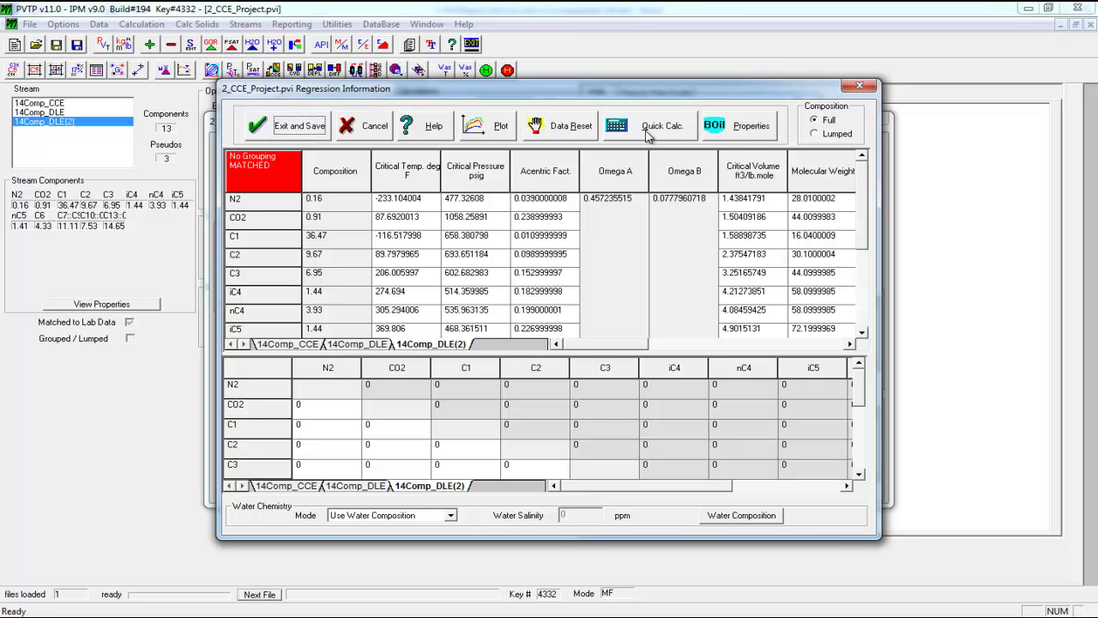
Inspect the regressed pseudo-component properties, calculate the phase envelope of 14Comp_DLE(2), and close the quick calculation
left_click_drag(862, 249, 850, 326)
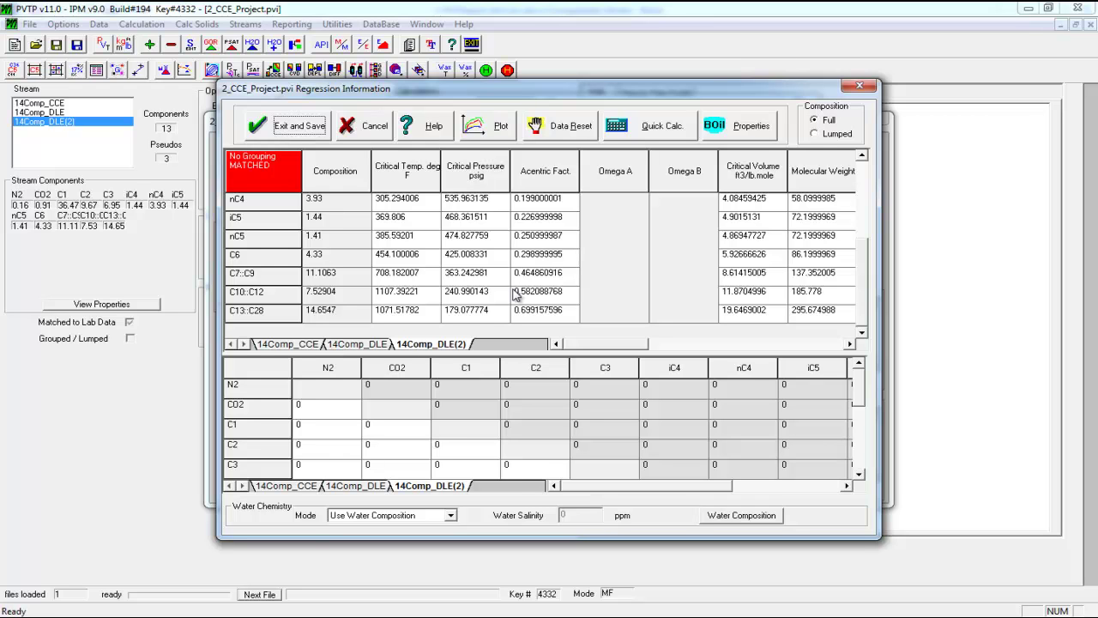
left_click(654, 127)
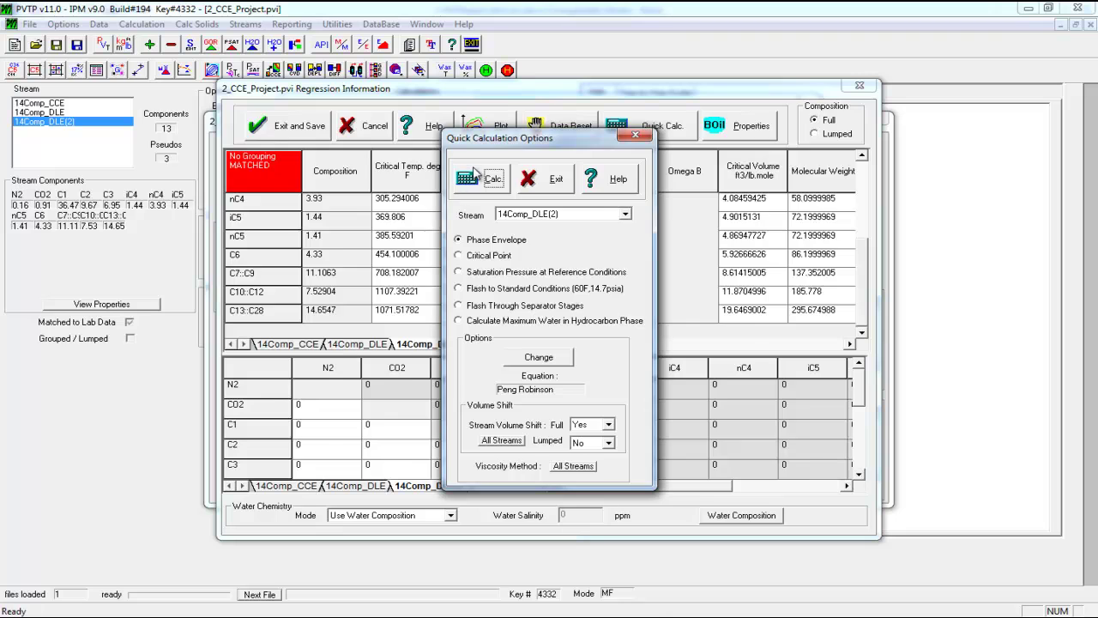
left_click(477, 175)
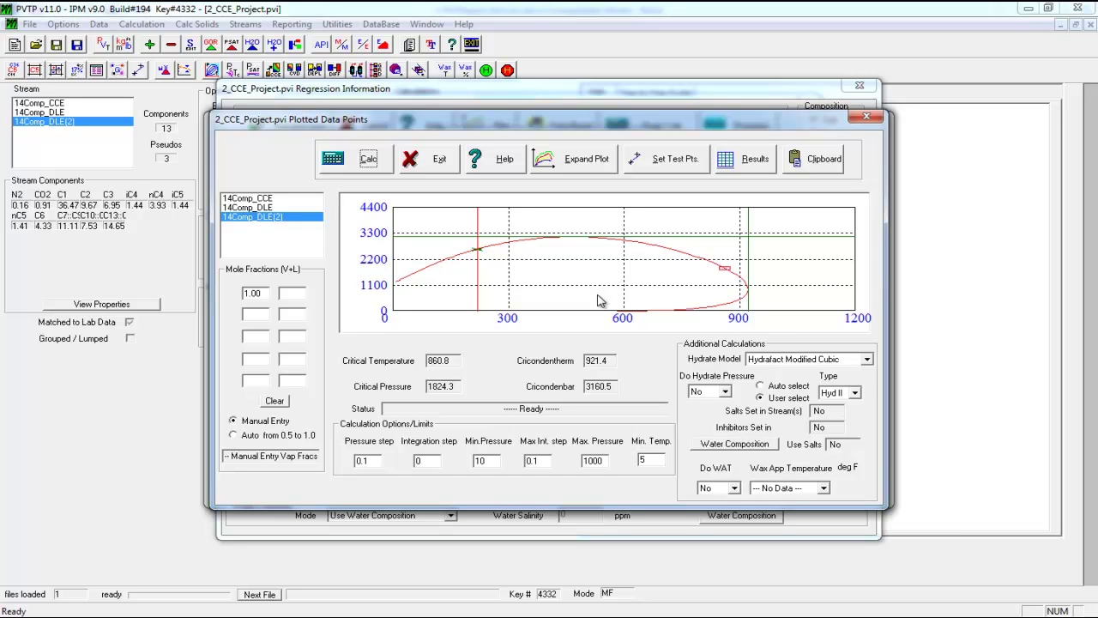
left_click(438, 159)
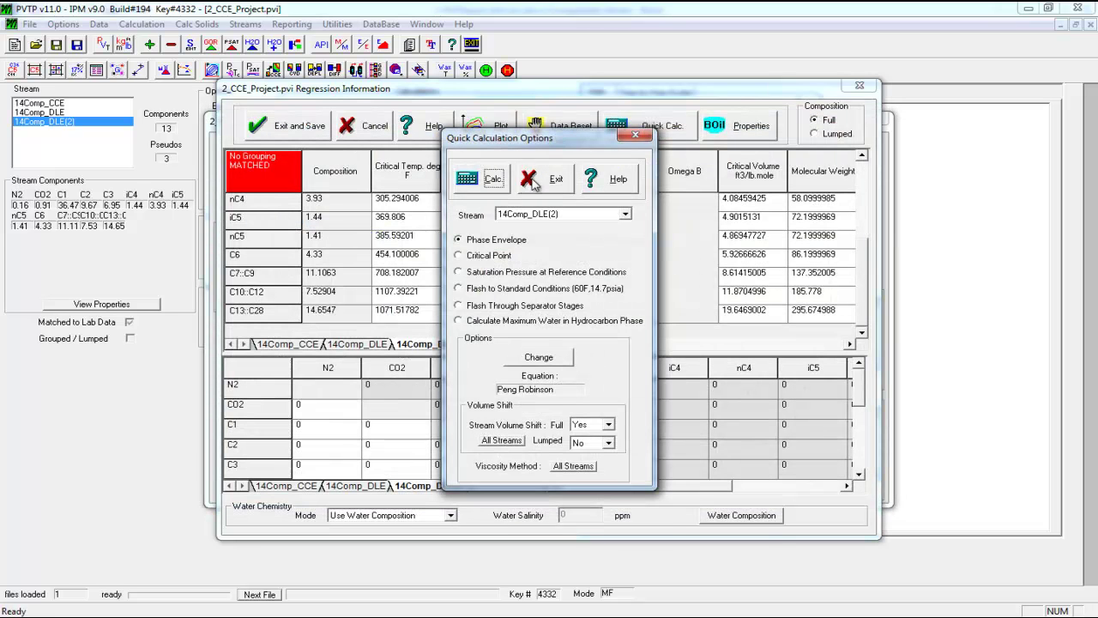
left_click(539, 181)
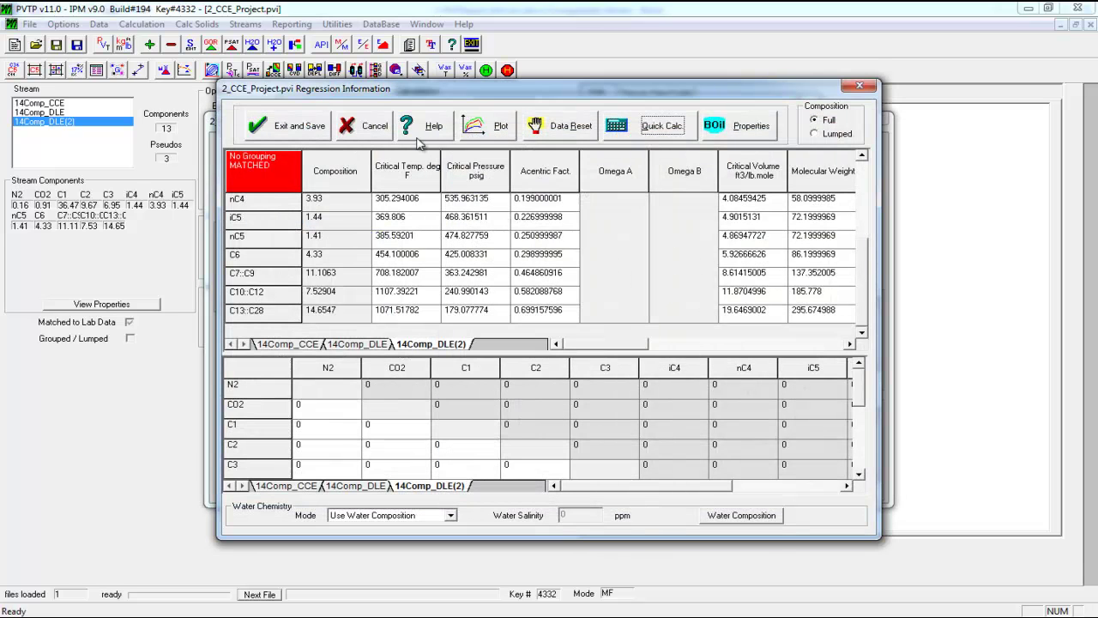
Save the regressed properties of 14Comp_DLE(2) and leave the equation of state matching
left_click(316, 127)
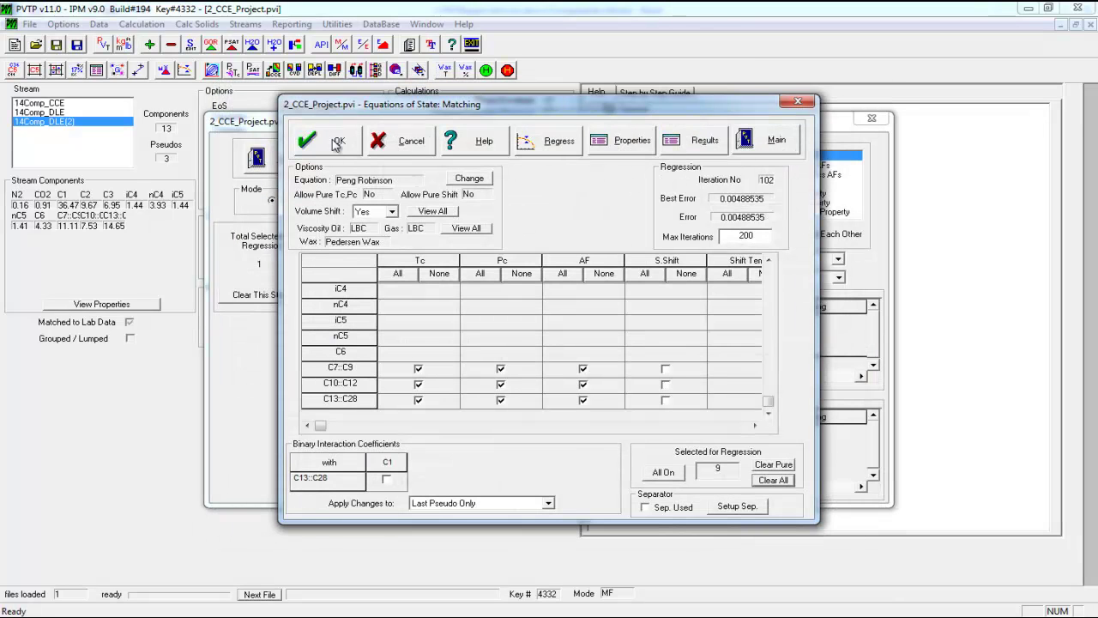
left_click(335, 144)
left_click(279, 163)
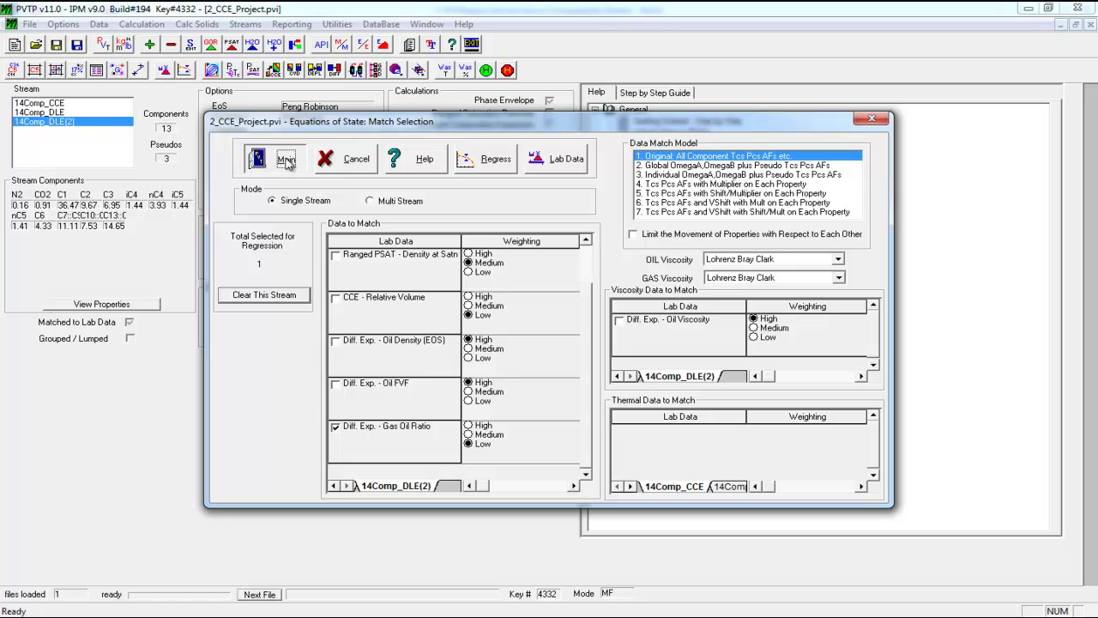
Run the differential expansion calculation for 14Comp_DLE(2) at 220 deg F over pressures from 2620 to 0 psig
left_click(335, 70)
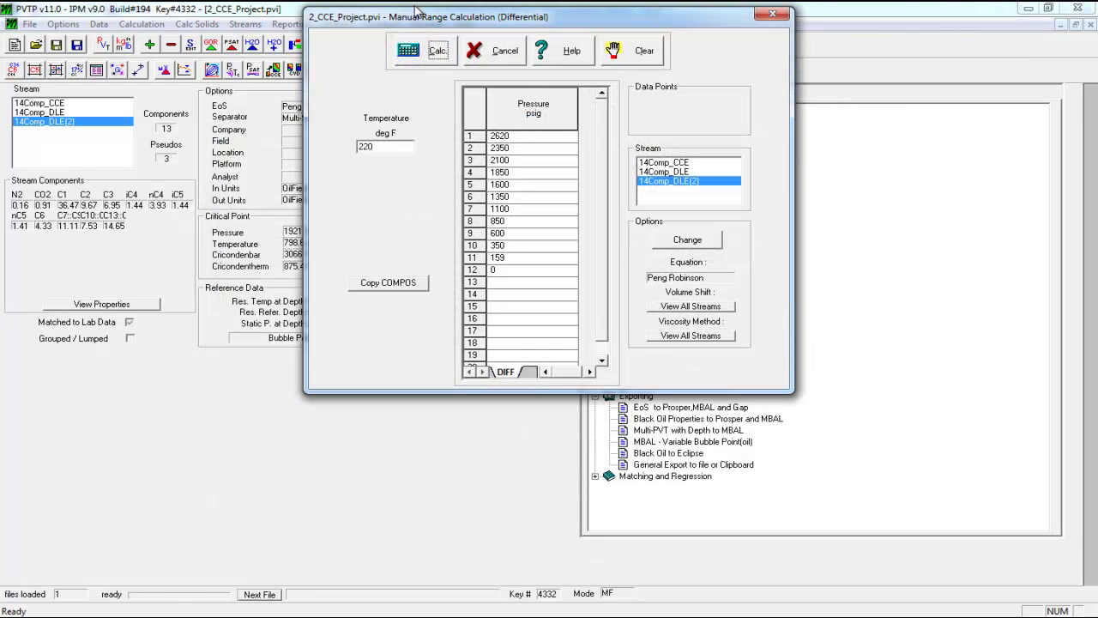
left_click(434, 51)
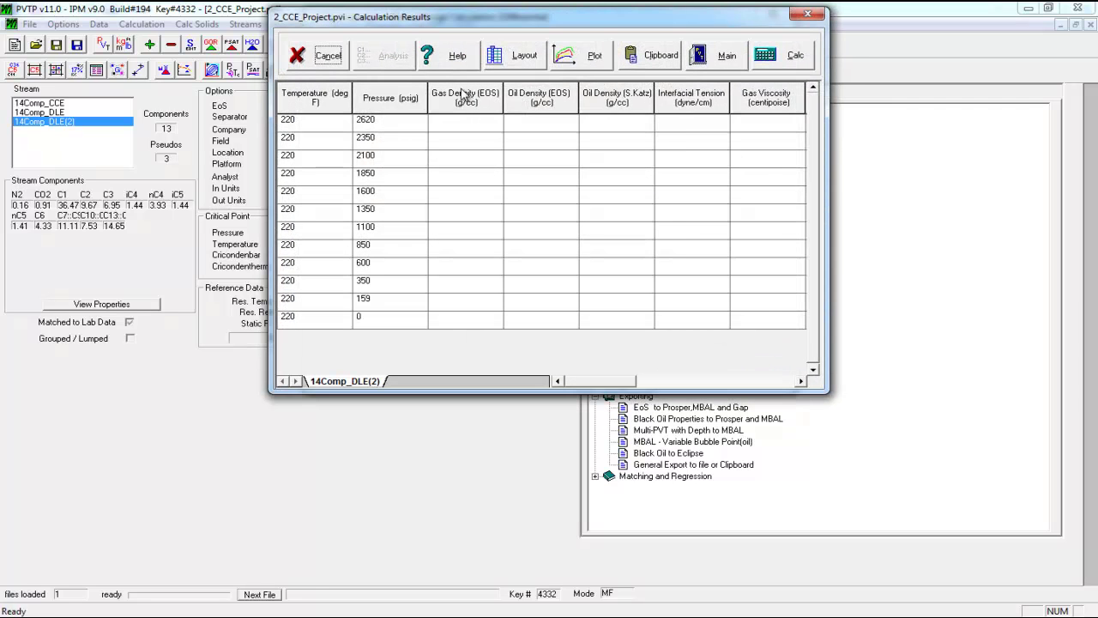
left_click(789, 56)
left_click(600, 237)
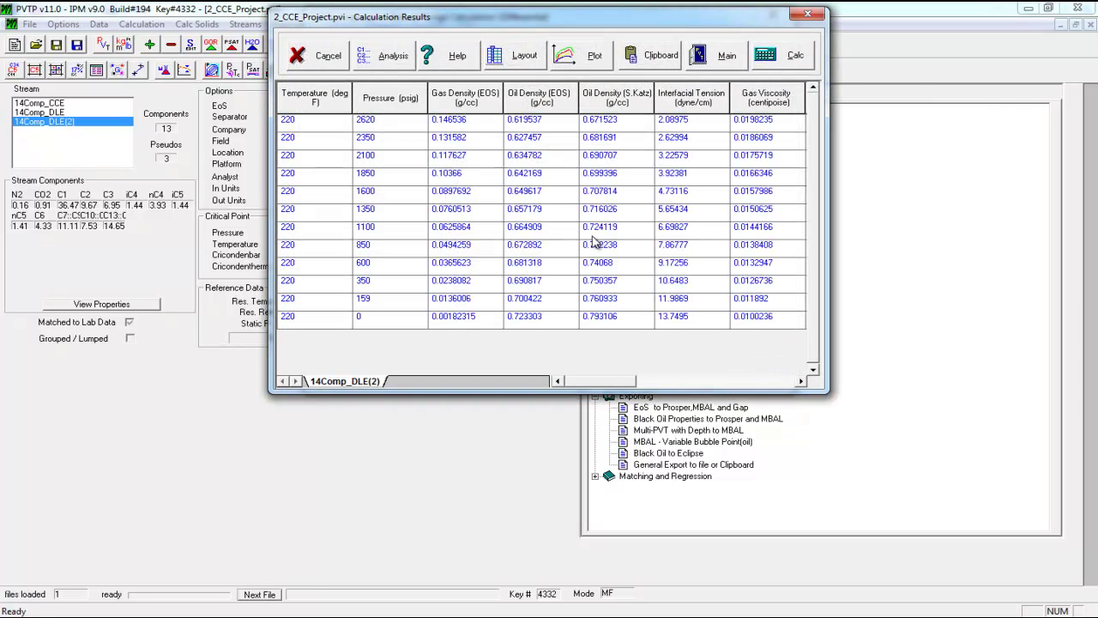
Plot the differential Gas Oil Ratio and Oil FVF of 14Comp_DLE(2) against the lab points, one after the other, and close the plot
left_click(595, 57)
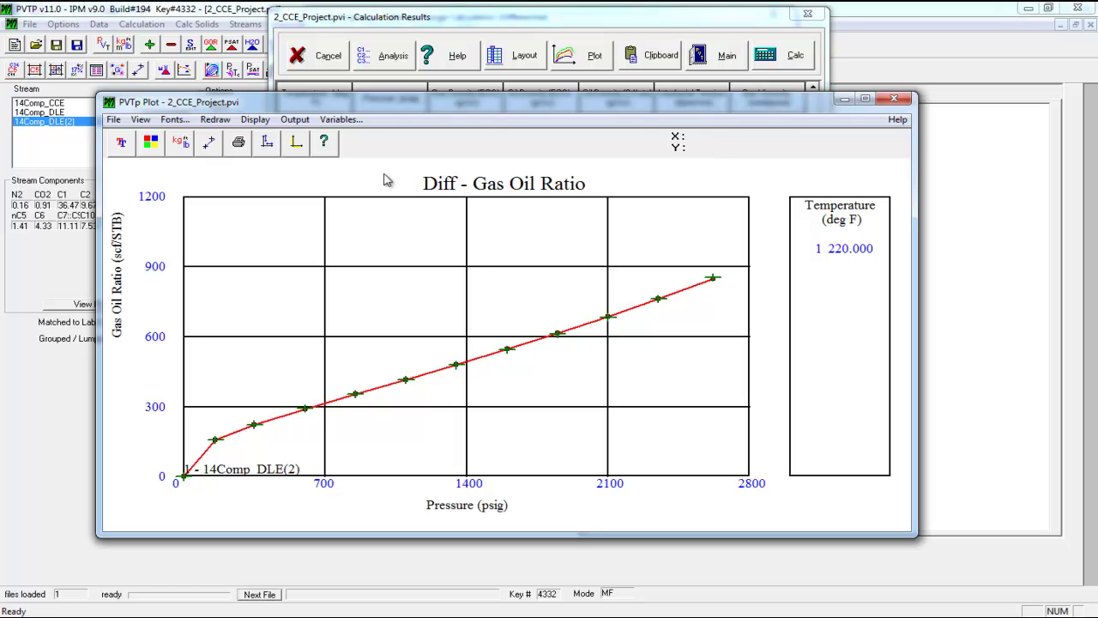
left_click(341, 119)
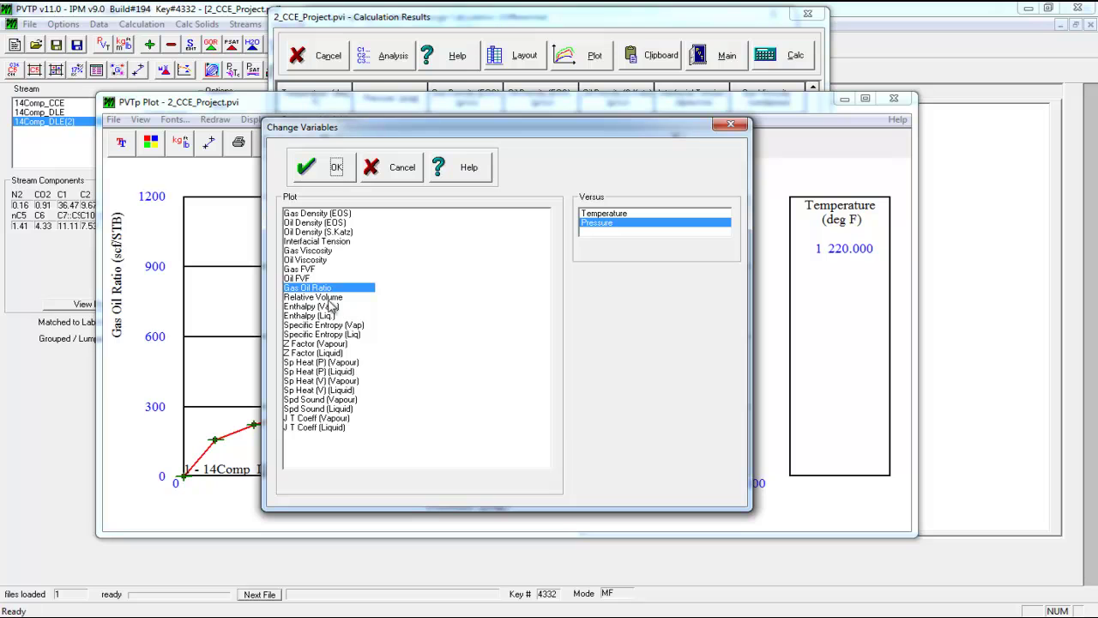
left_click(311, 278)
left_click(337, 170)
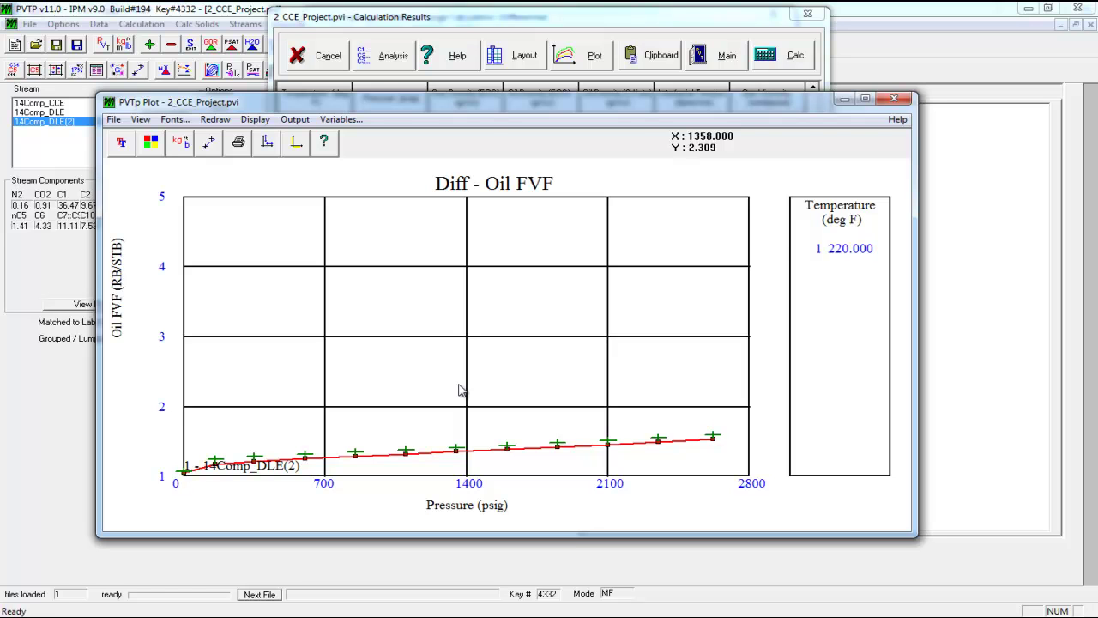
left_click(894, 98)
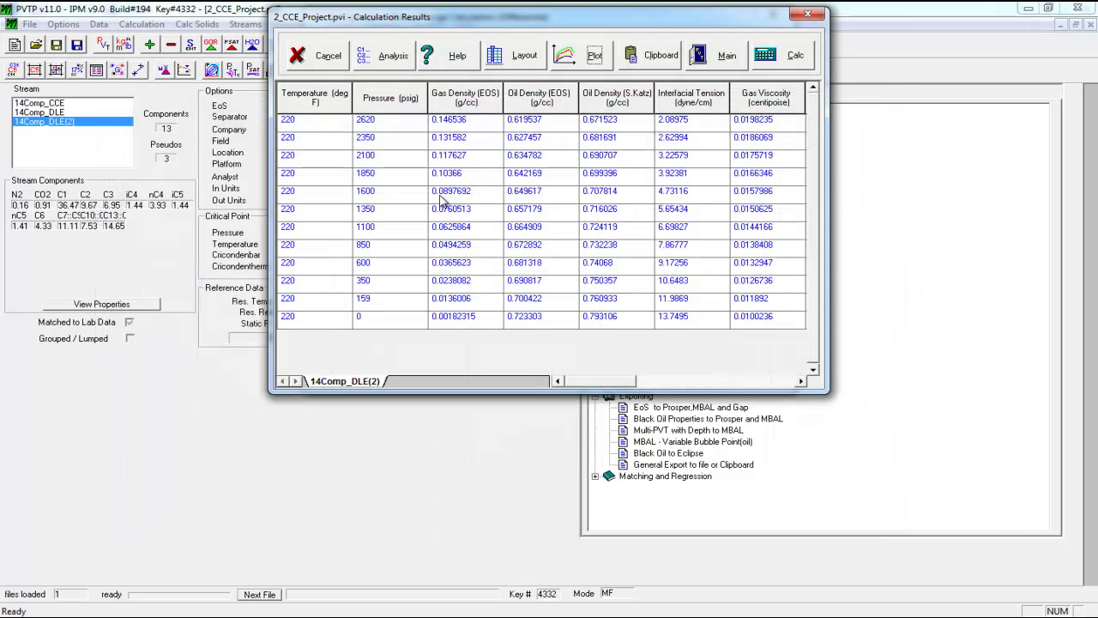
Copy the calculated Oil FVF values into the EOS BoD column from J6 on the DLE sheet in Excel
left_click_drag(602, 382, 543, 391)
left_click(802, 381)
left_click(801, 381)
left_click_drag(676, 122, 693, 300)
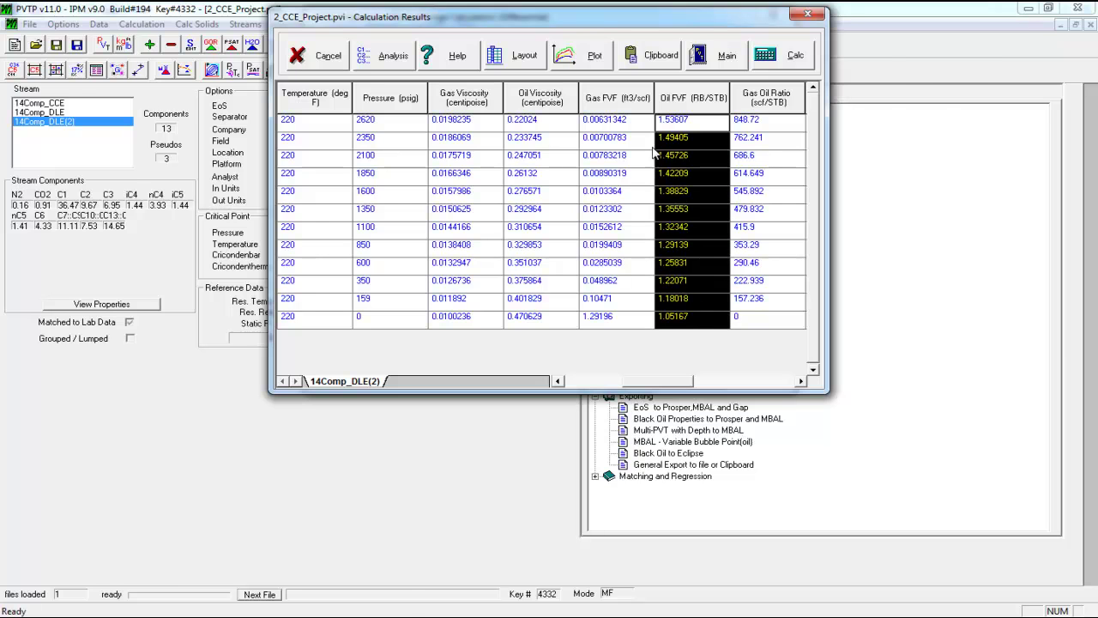
left_click(414, 613)
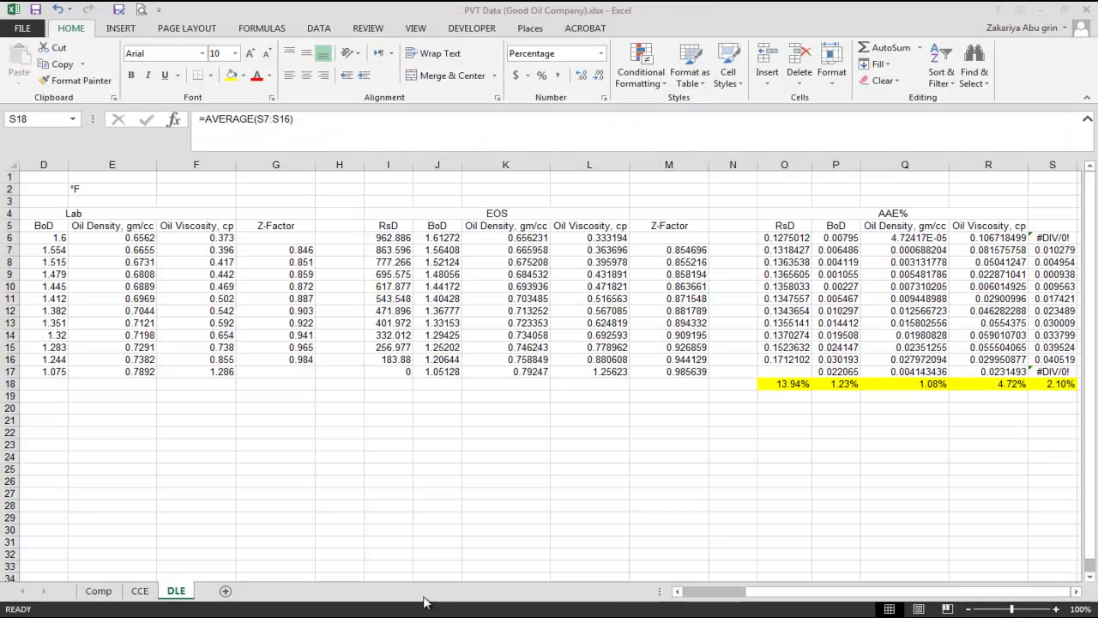
left_click(470, 239)
left_click(447, 238)
key("ctrl+v")
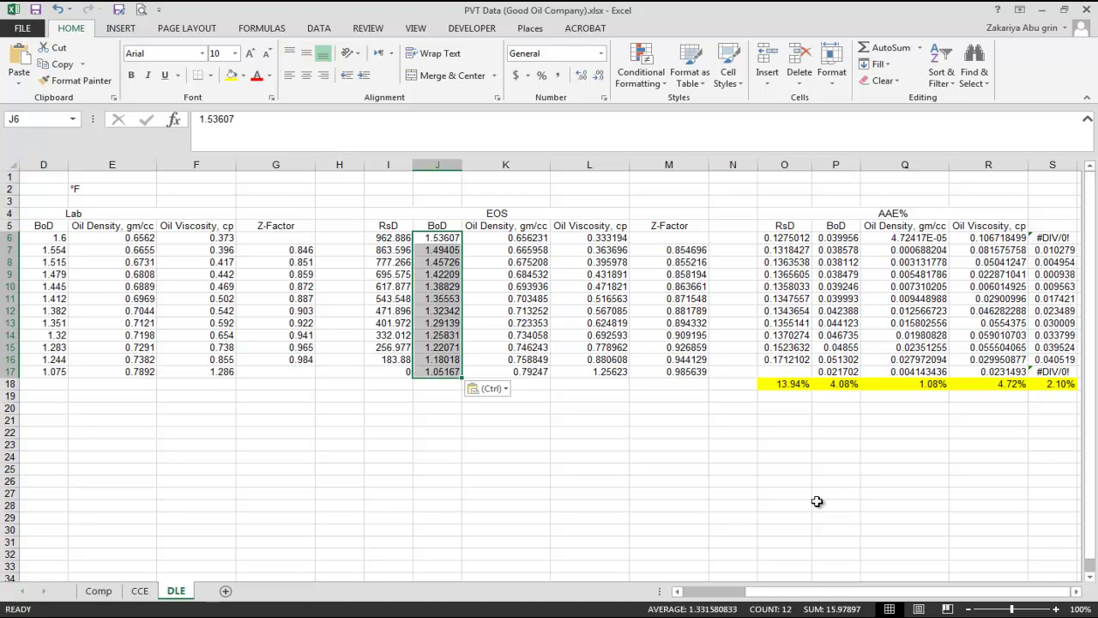
Undo the BoD paste and the preceding change to the S18 average formula, and redo both edits
key("ctrl+z")
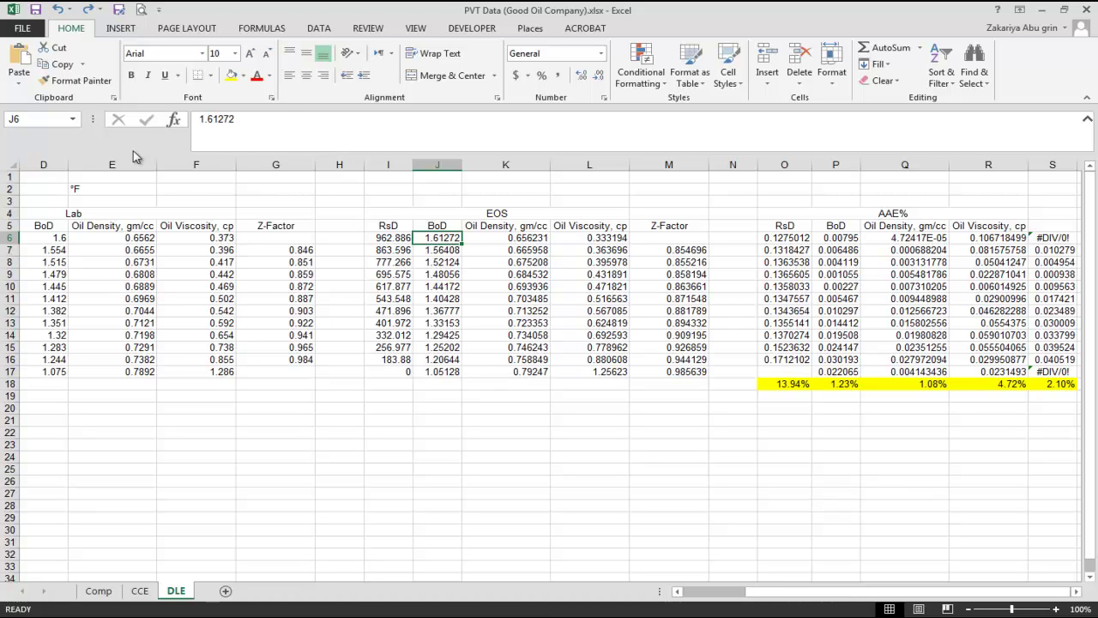
left_click(63, 9)
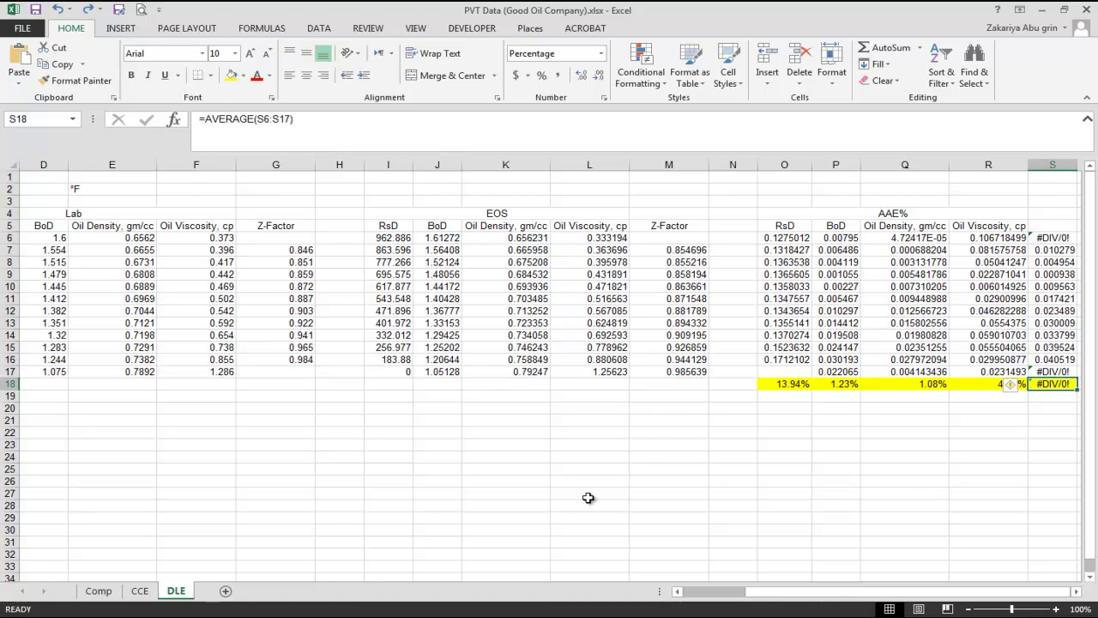
left_click(87, 9)
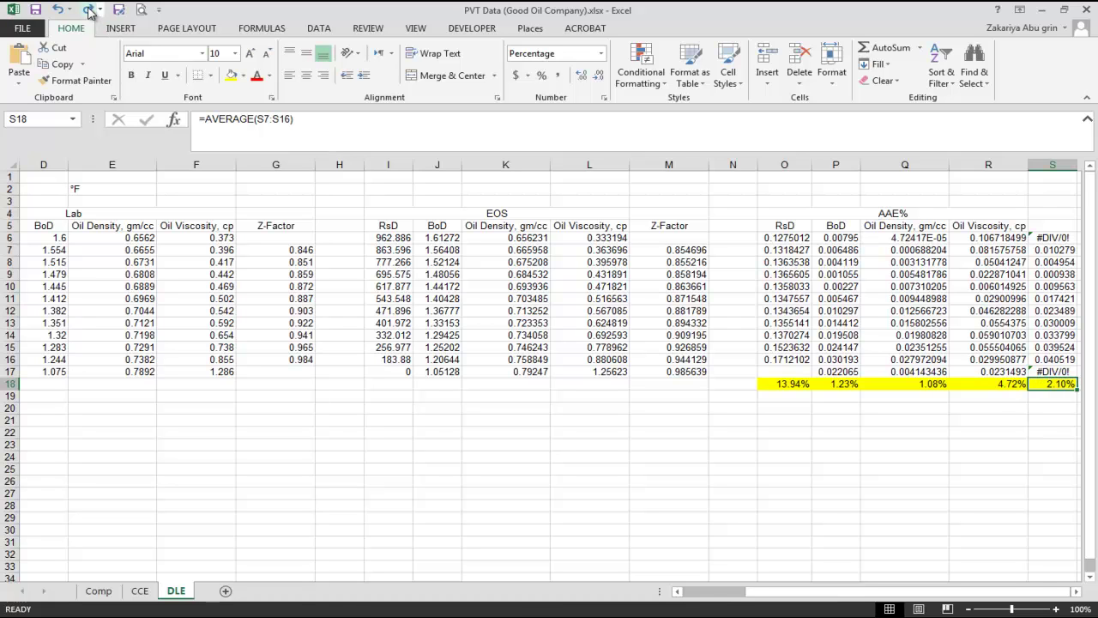
left_click(86, 10)
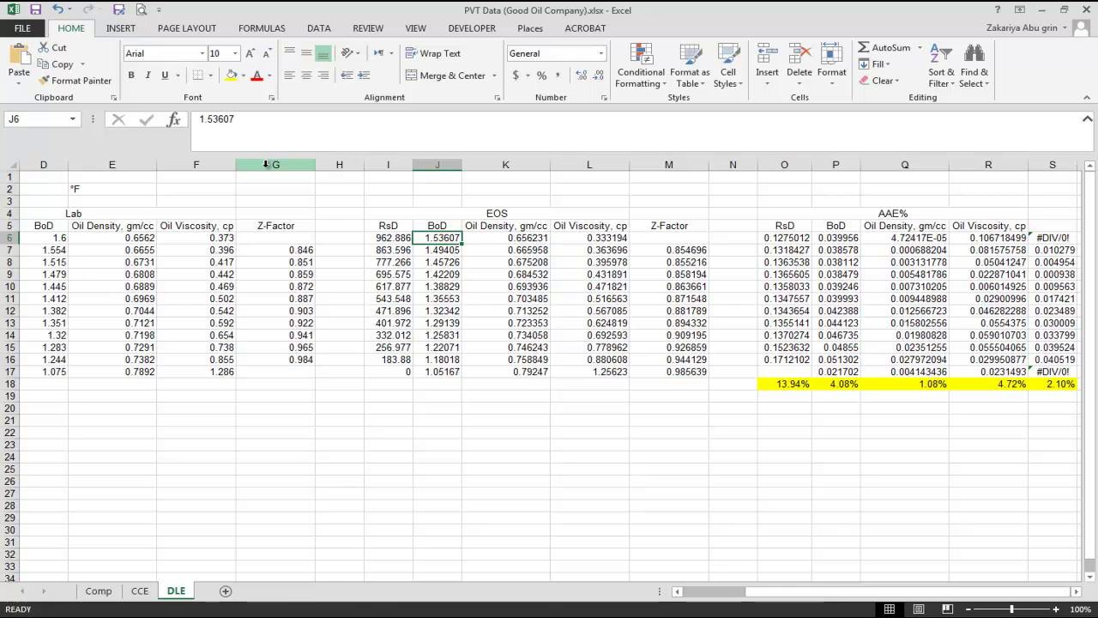
Copy the Oil Density (EOS) results from PVTP and paste them into the AAE% Oil Density column from Q6 in Excel
key("alt+Tab")
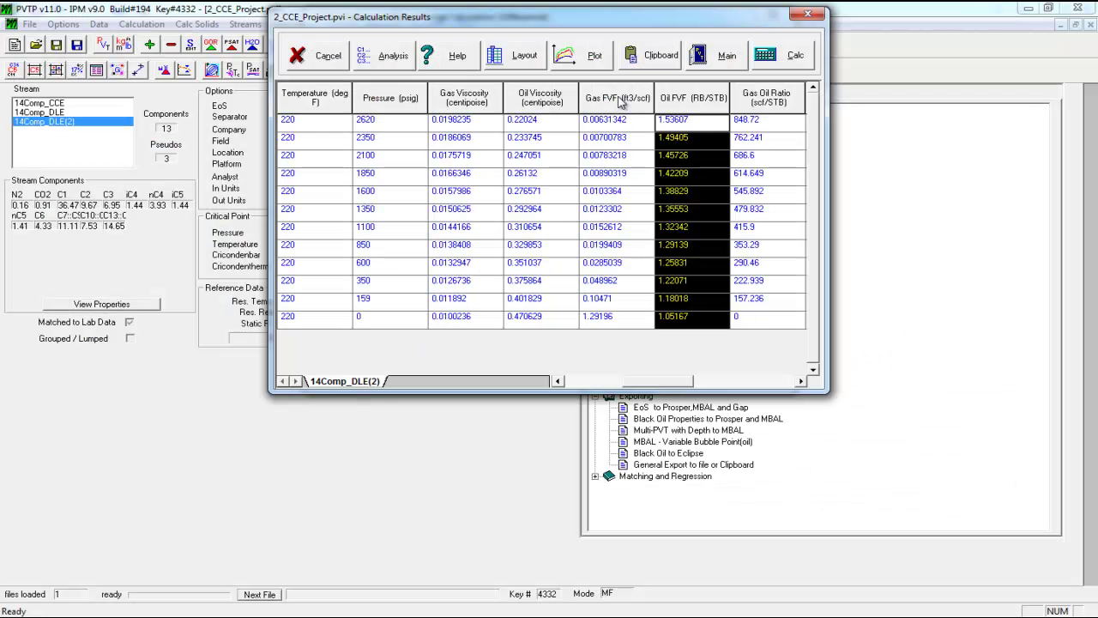
left_click_drag(627, 385, 590, 381)
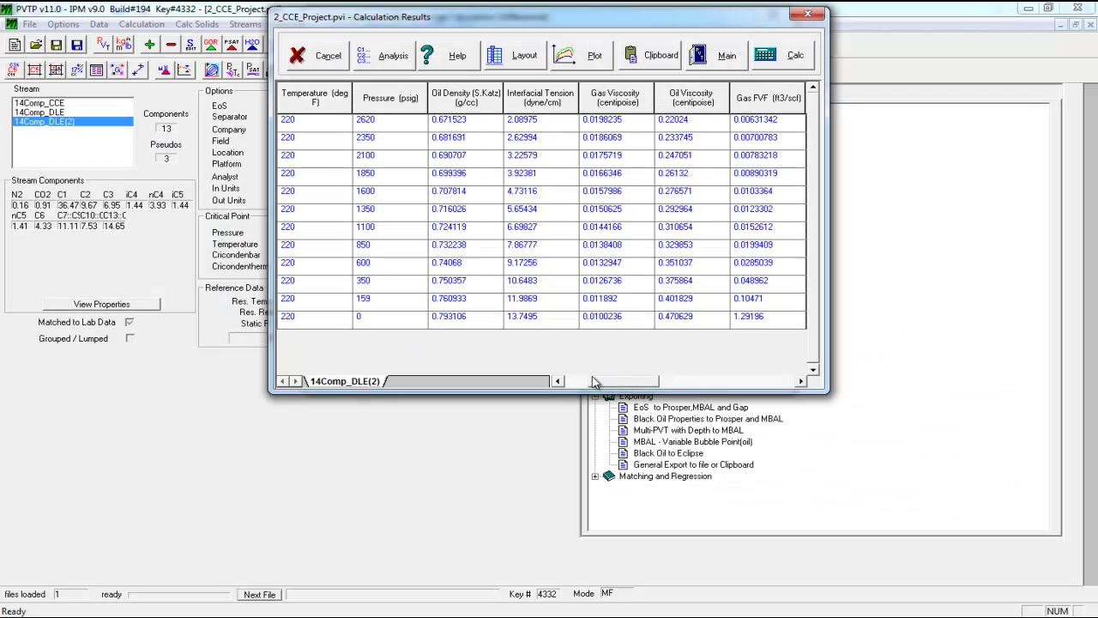
left_click_drag(463, 120, 487, 344)
key("ctrl+c")
key("alt+Tab")
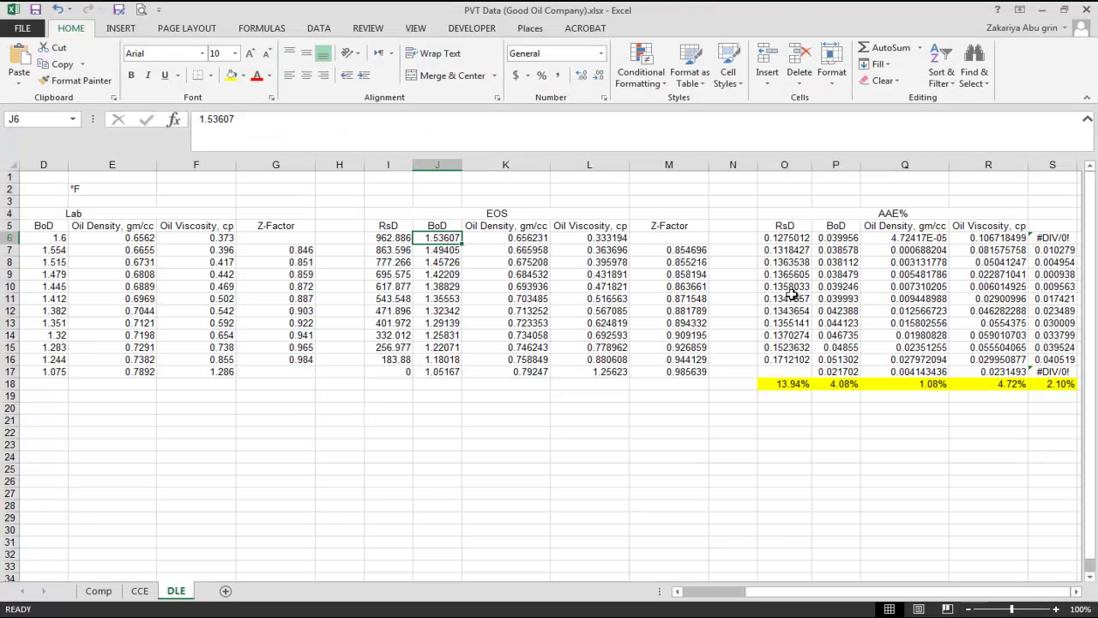
left_click(892, 239)
key("ctrl+v")
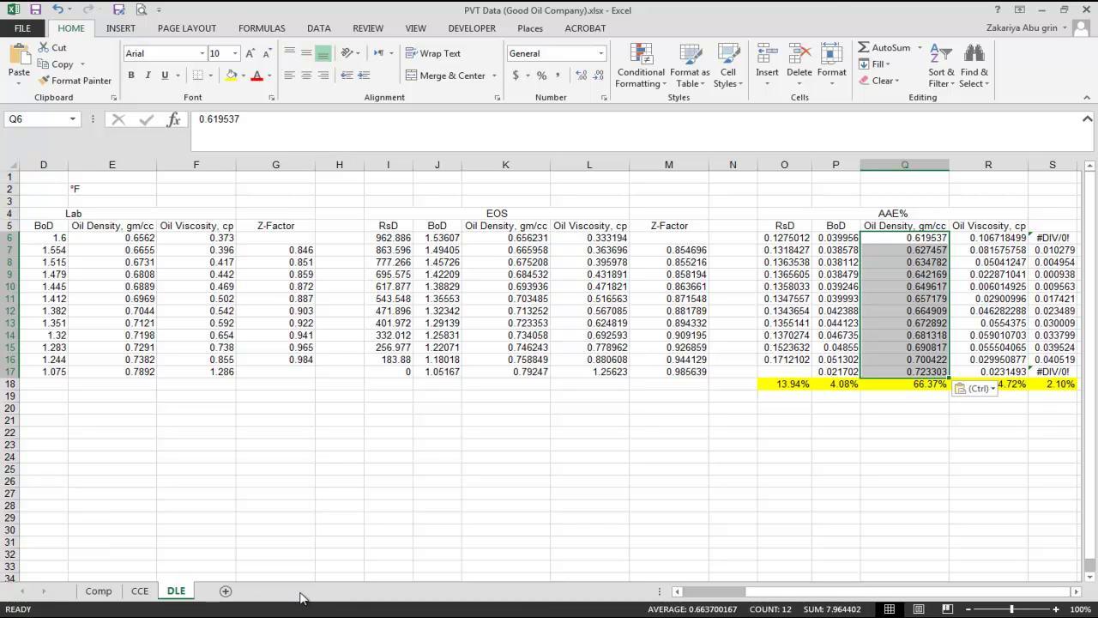
Switch back to PVTP and plot the differential Oil Density (EOS) against pressure in place of Oil FVF
left_click(310, 616)
left_click(592, 56)
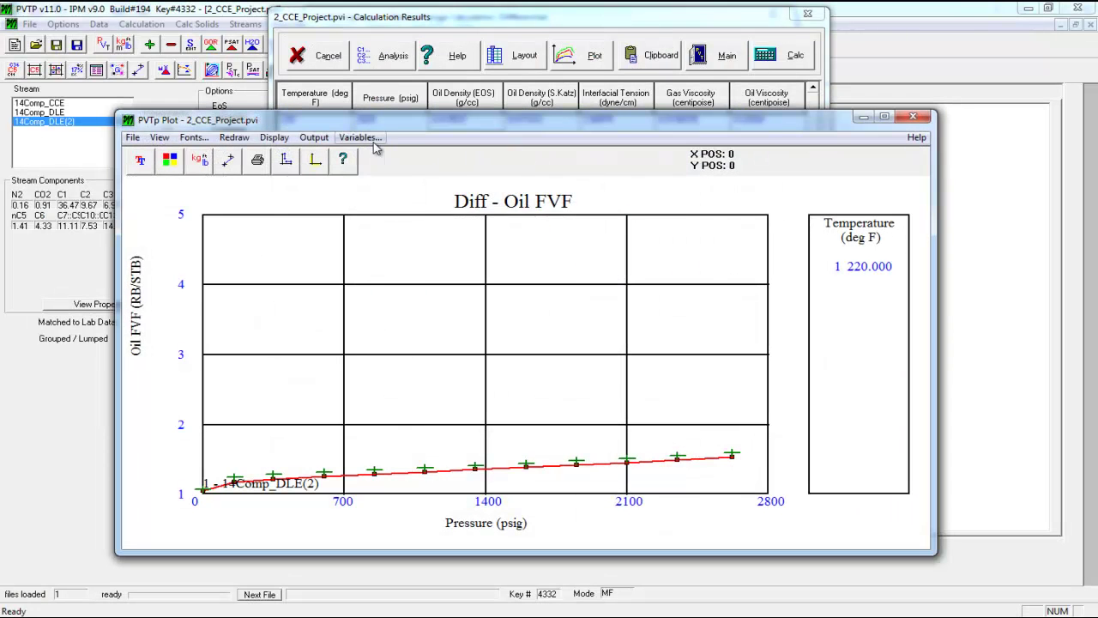
left_click(358, 138)
left_click(343, 232)
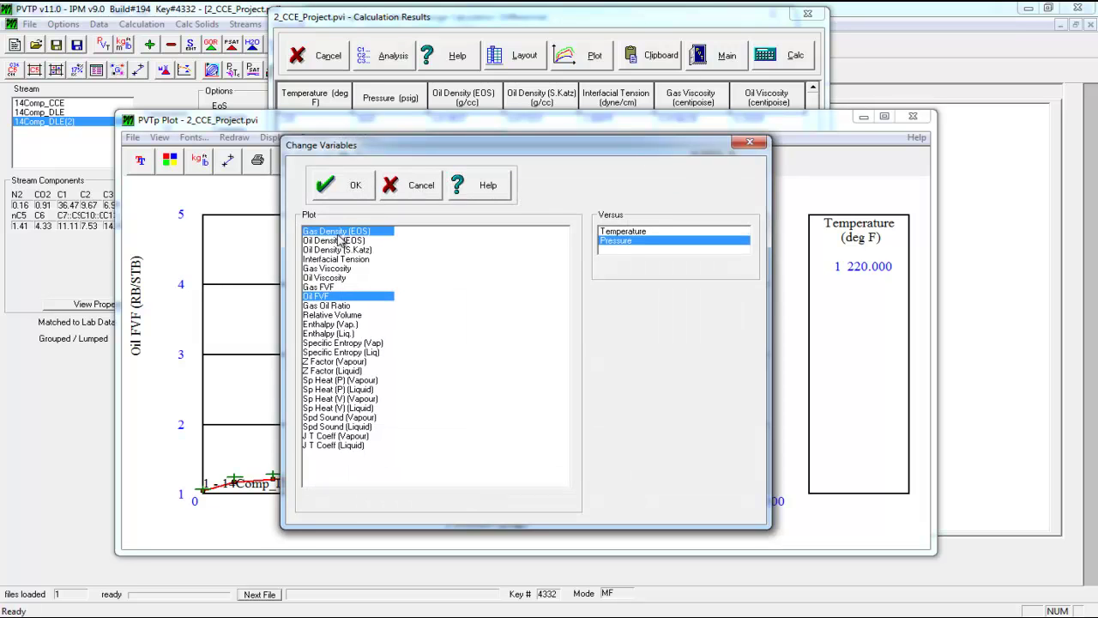
left_click(339, 233)
left_click(340, 241)
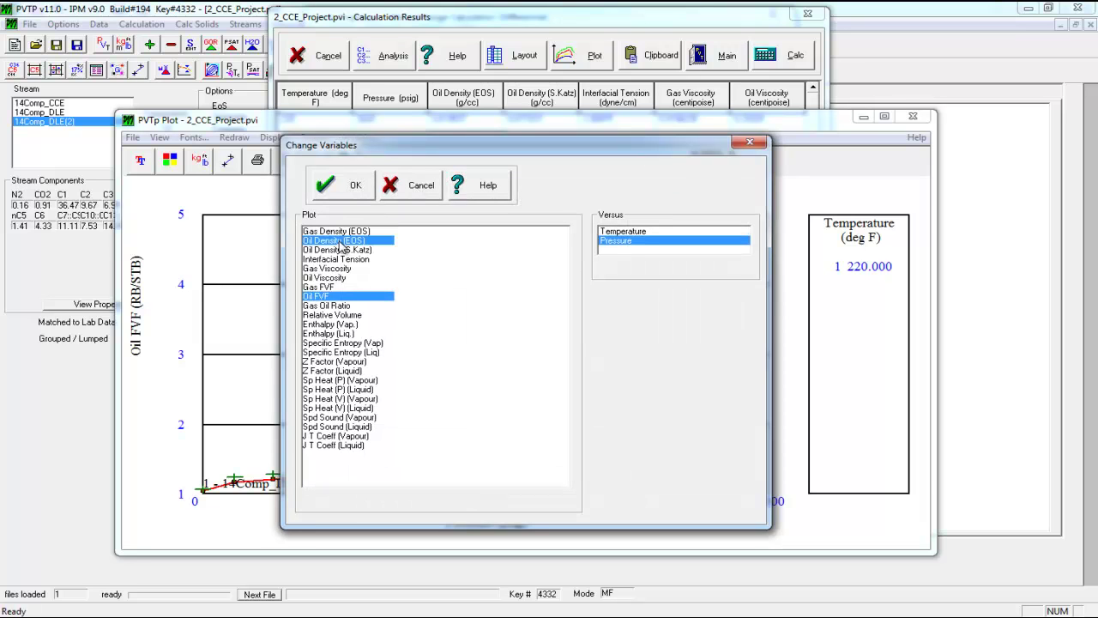
left_click(333, 296)
left_click(353, 185)
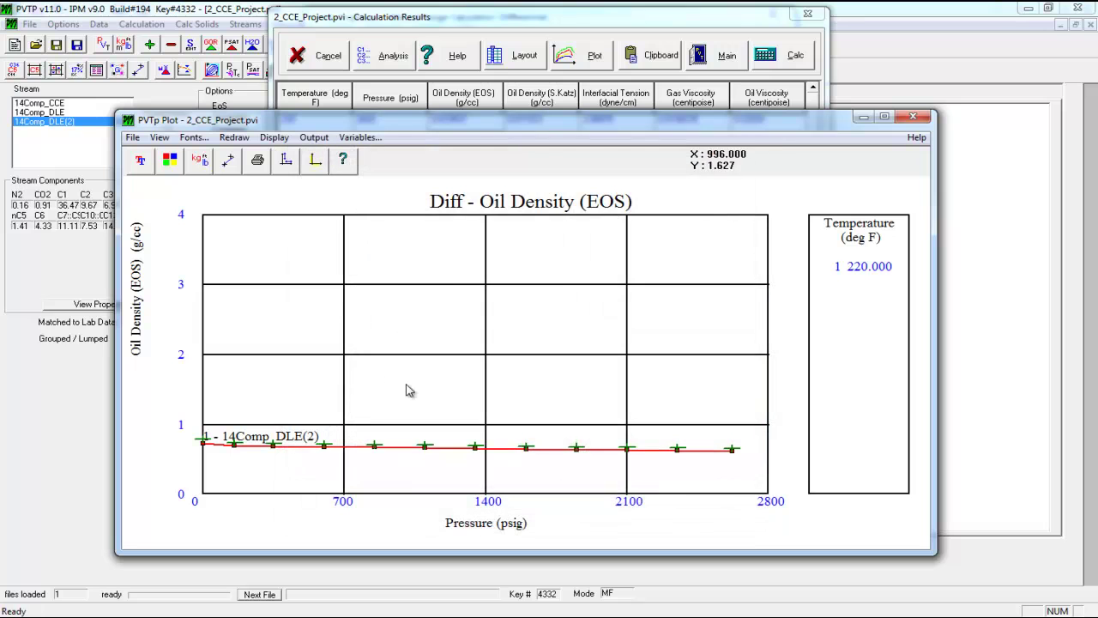
Add Oil Density (S.Katz) to the Oil Density (EOS) plot for comparison, and remove it again
left_click(360, 137)
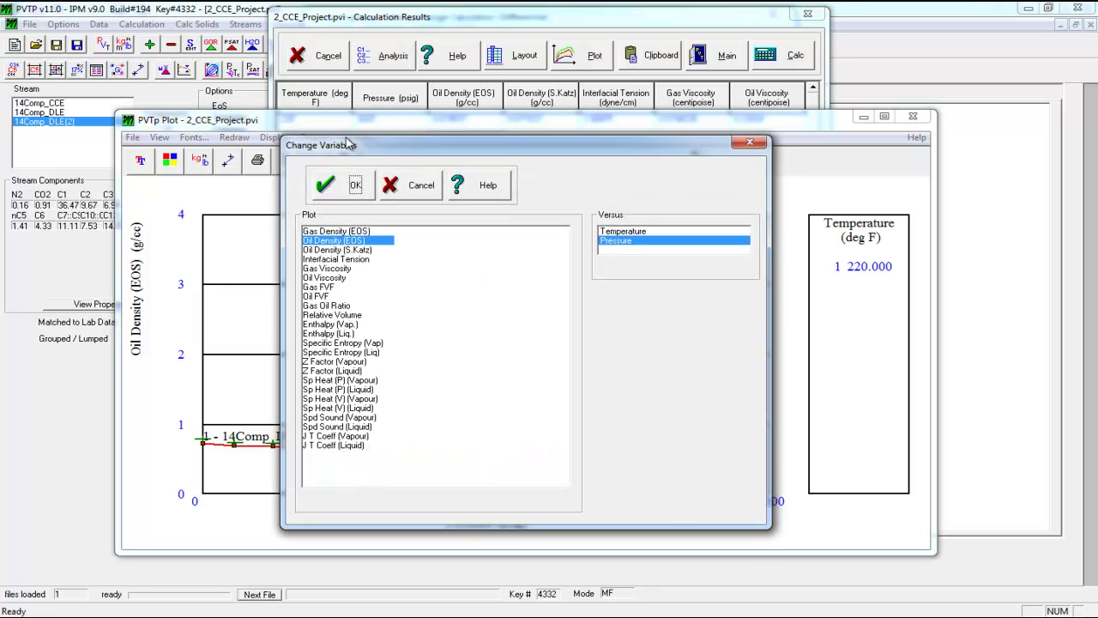
left_click(338, 250)
left_click(354, 185)
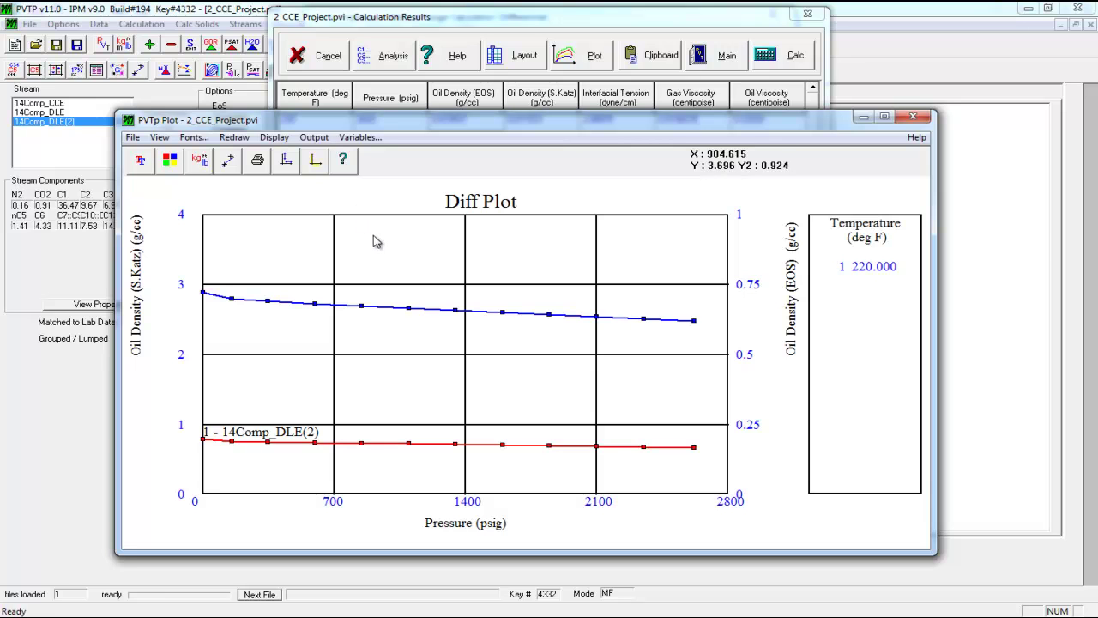
left_click(360, 137)
left_click(352, 251)
left_click(354, 186)
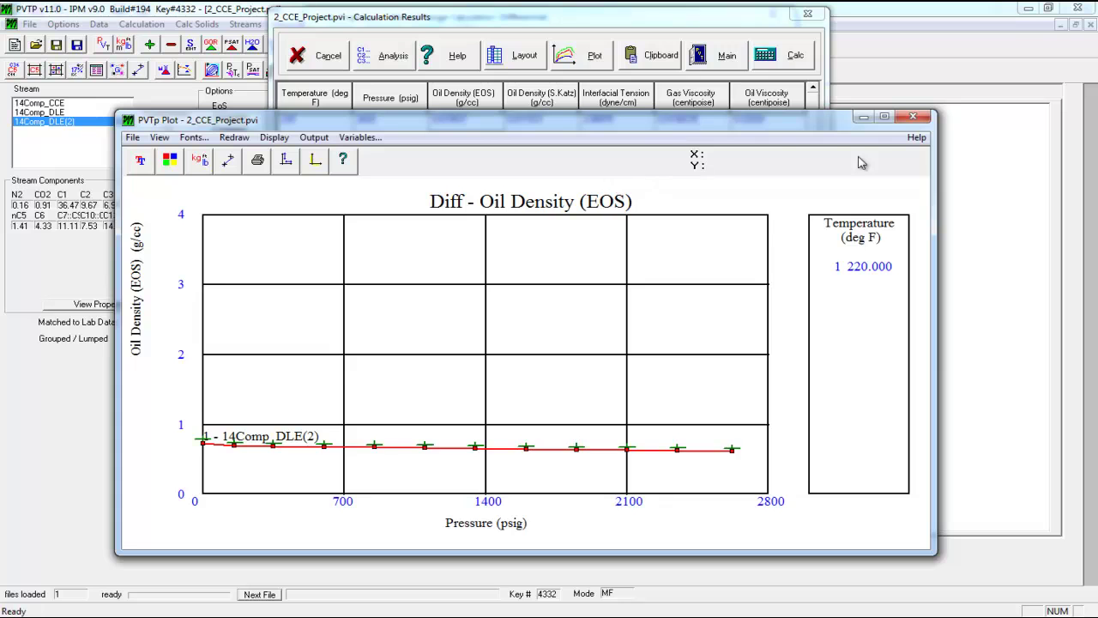
Close the plot, select the Oil Density (EOS) results, and undo their paste in the AAE% Oil Density column in Excel
left_click(910, 116)
left_click_drag(452, 122, 451, 322)
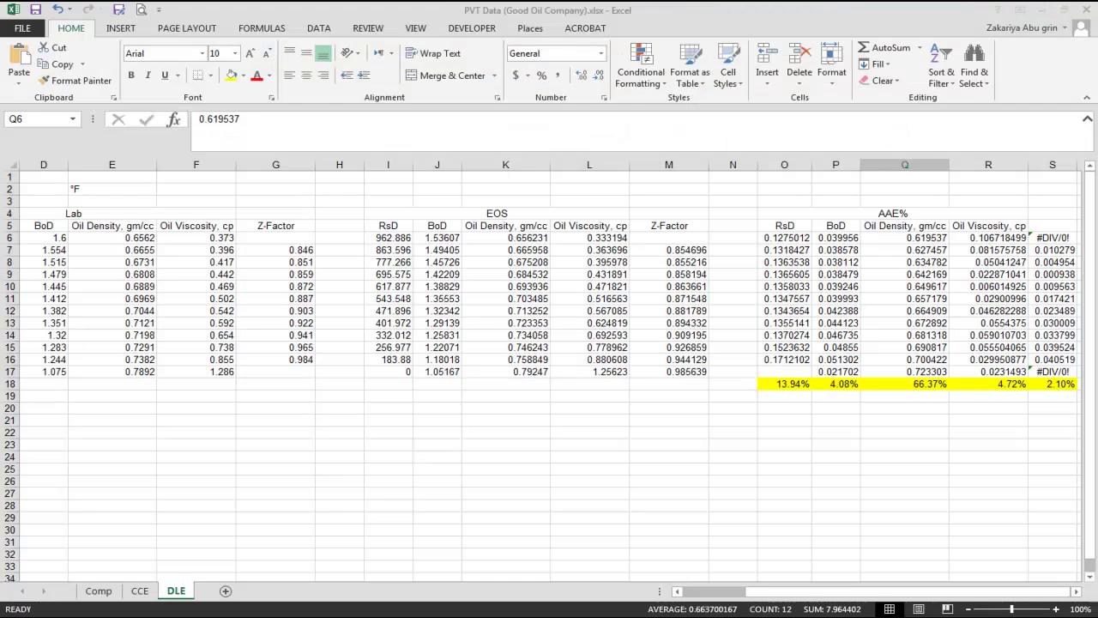
left_click(923, 239)
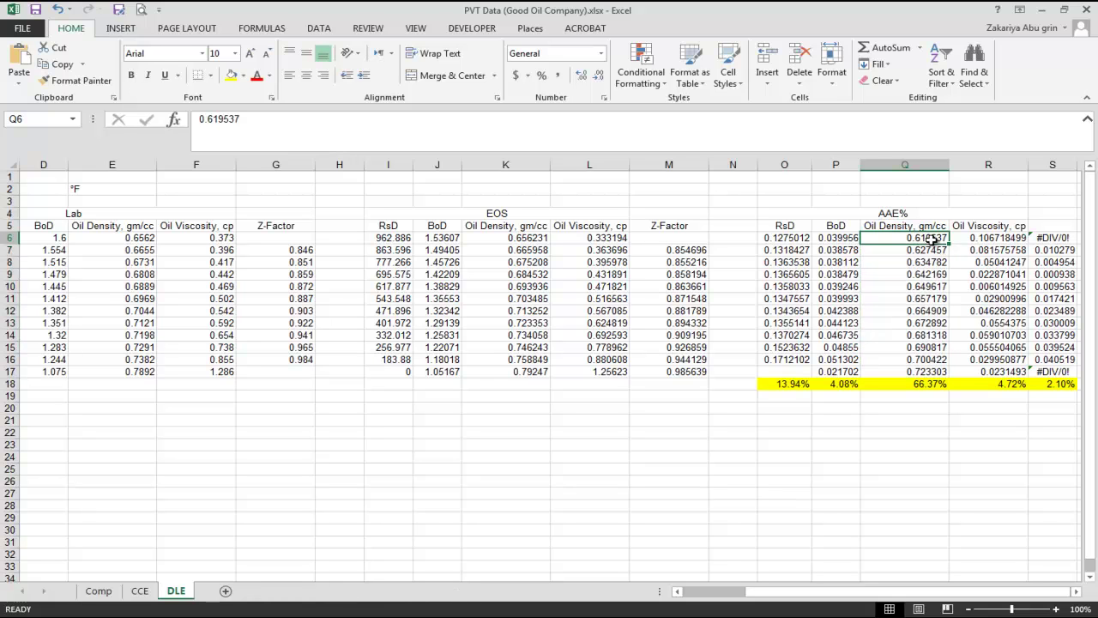
double_click(914, 237)
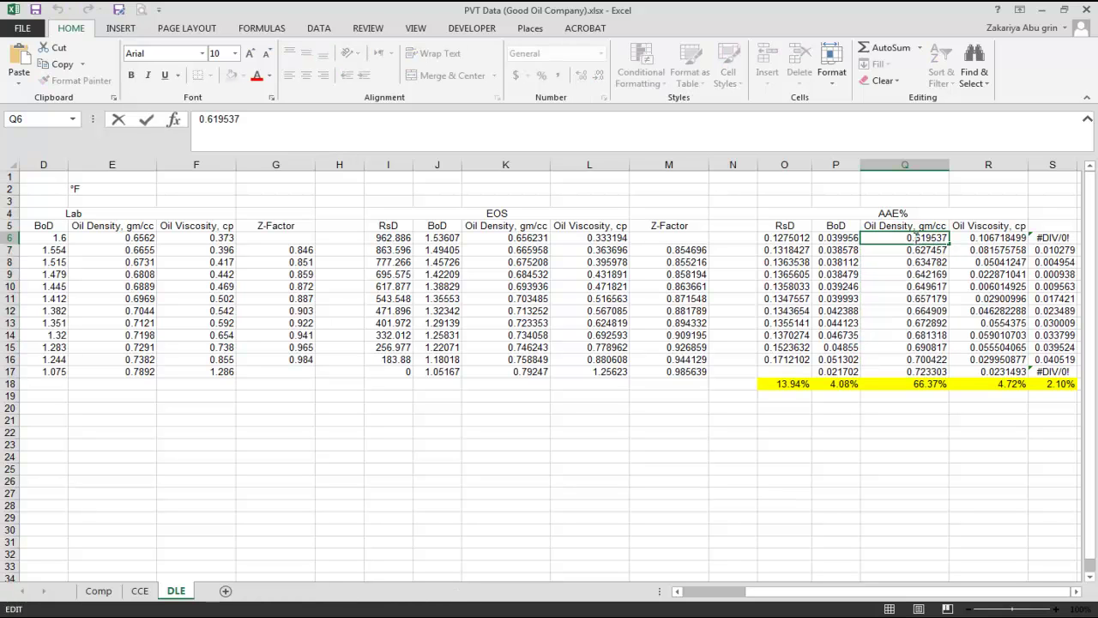
key("Escape")
key("ctrl+z")
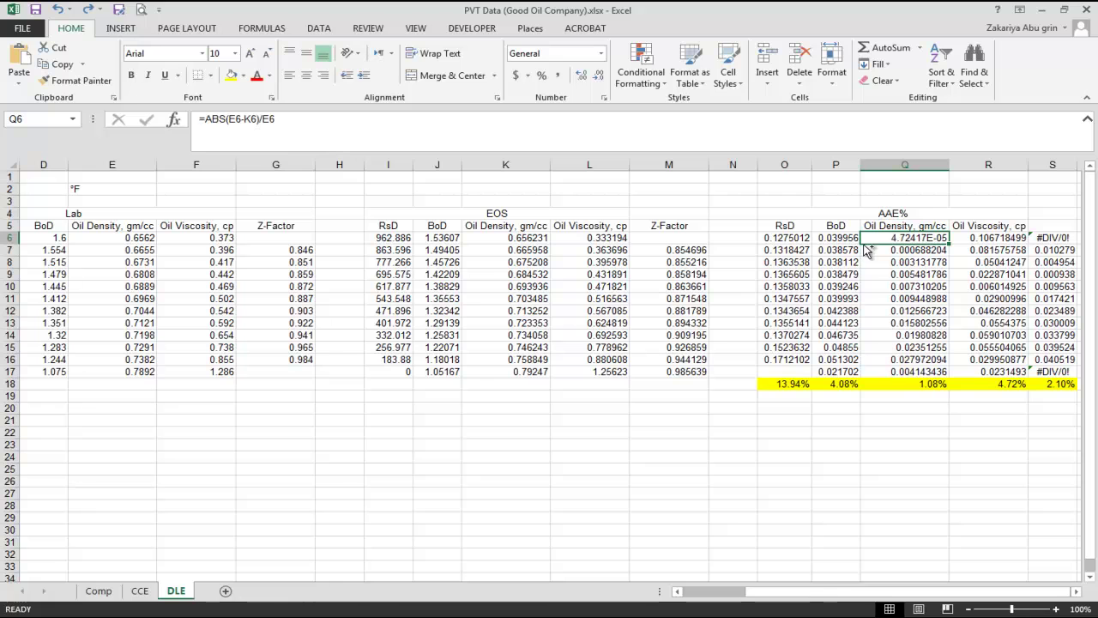
Paste the copied Oil Density results over the EOS Oil Density column from K6
double_click(517, 239)
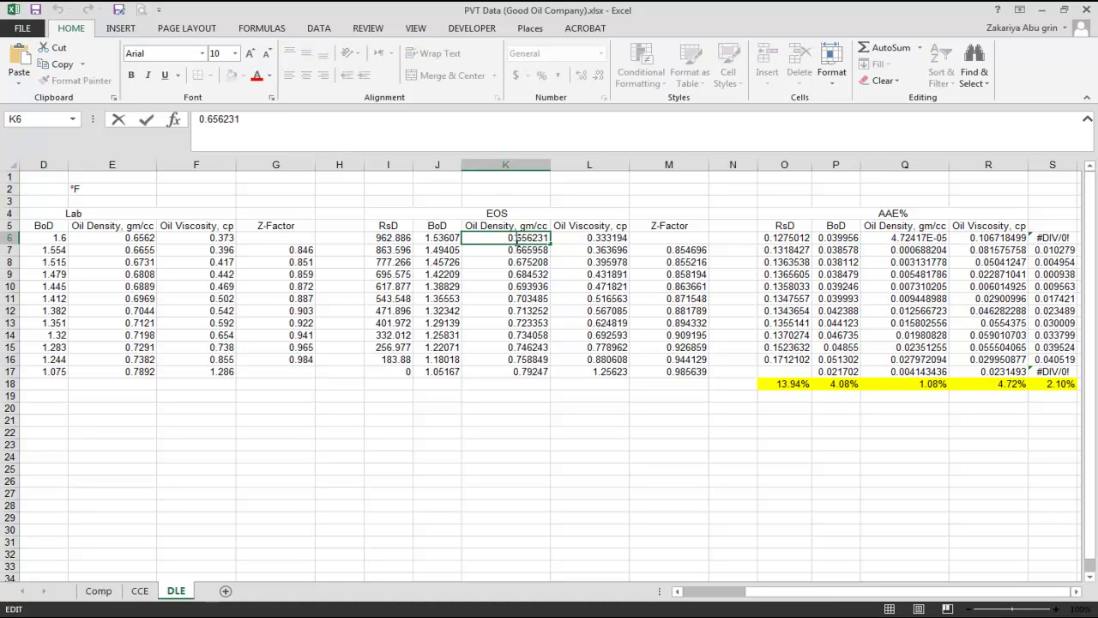
key("Escape")
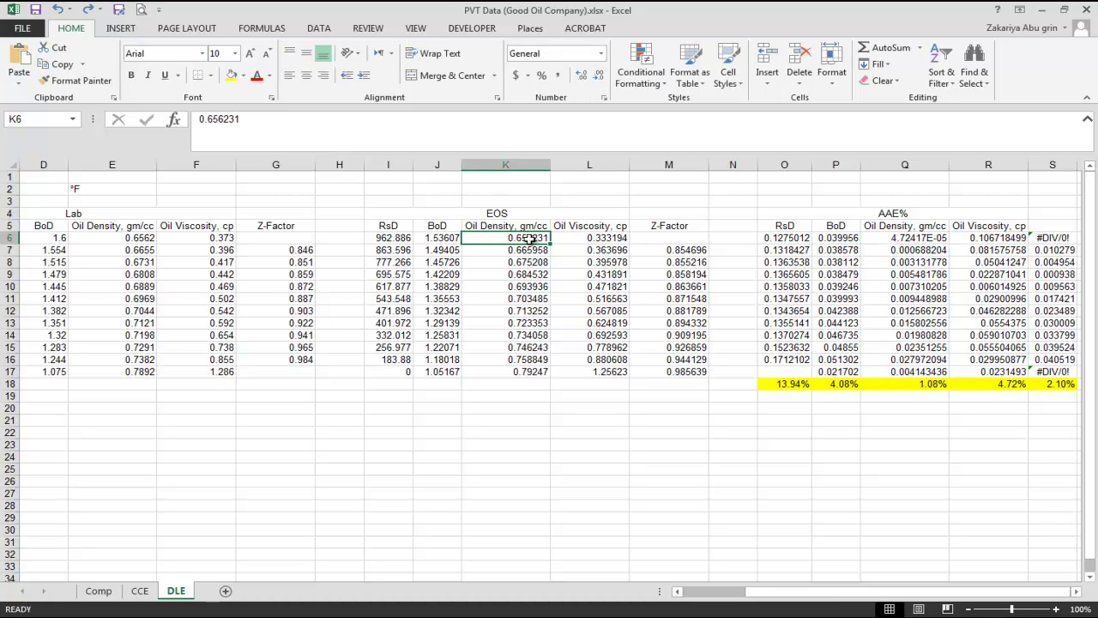
key("ctrl+shift+Down")
key("ctrl+v")
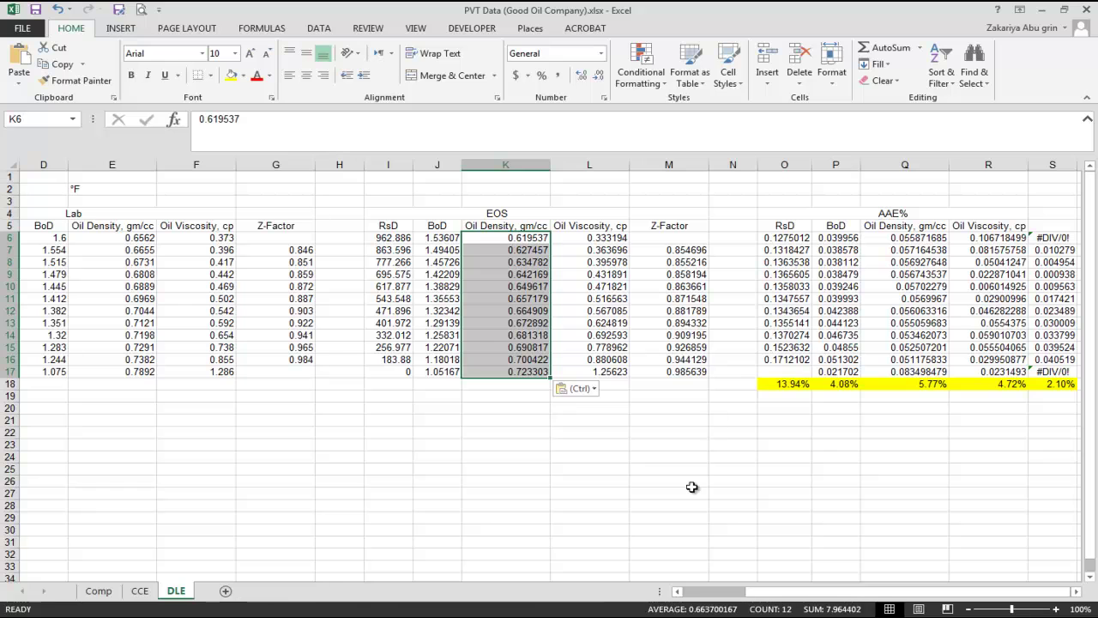
Copy the Oil Viscosity results from PVTP and paste them into the EOS Oil Viscosity column from L6 in Excel
key("alt+Tab")
left_click_drag(604, 387, 635, 386)
left_click_drag(635, 126, 611, 338)
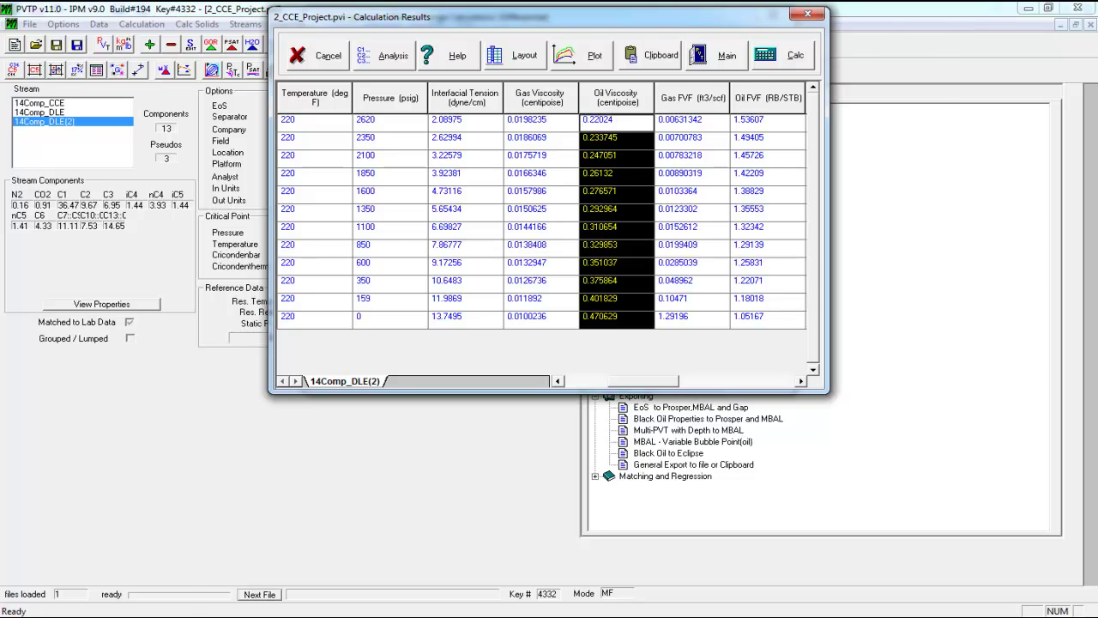
key("alt+Tab")
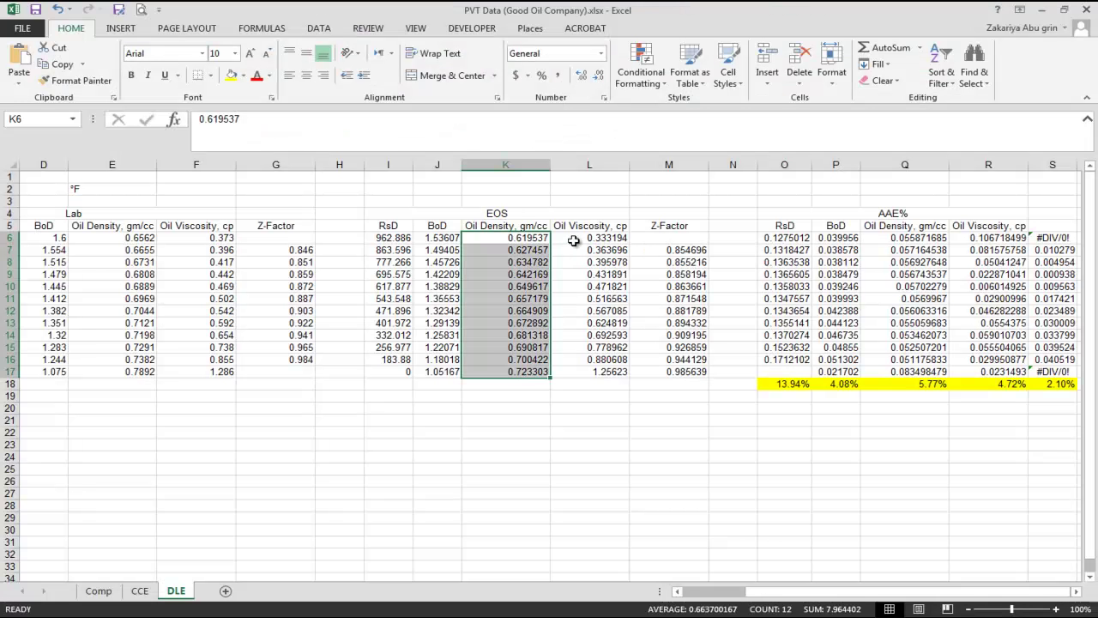
left_click(573, 240)
type("0.22024 0.233745 0.247051 0.26132 0.276571 0.292964 0.310654 0.329853 0.351037 0.375864 0.401829 0.470629")
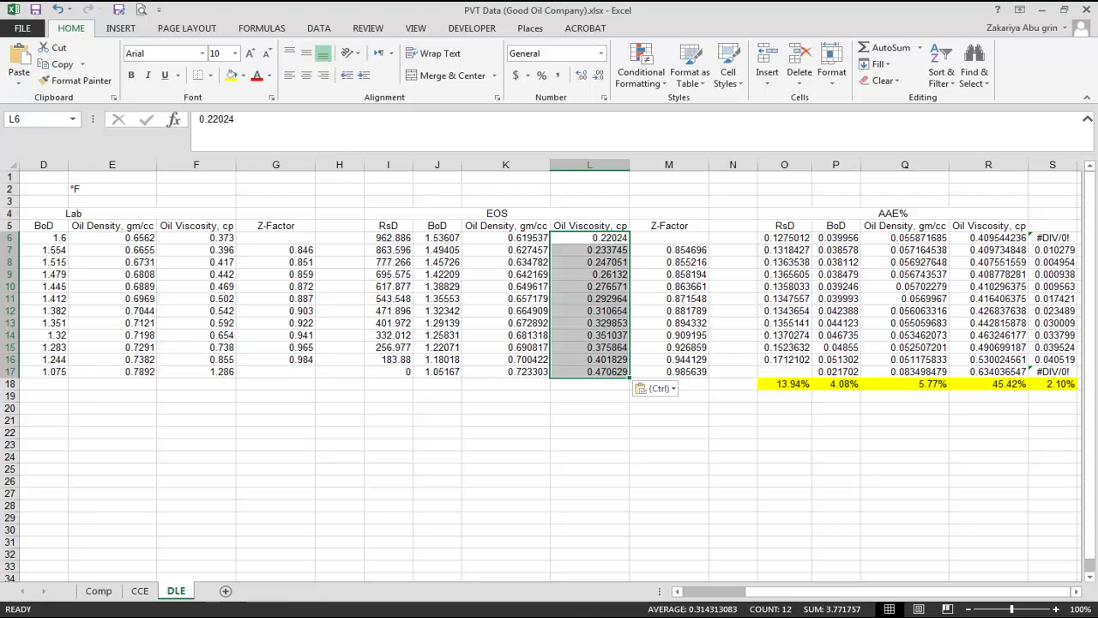
Copy the Z-factor results from PVTP and paste them into the EOS Z-Factor column from M6 in Excel
key("alt+Tab")
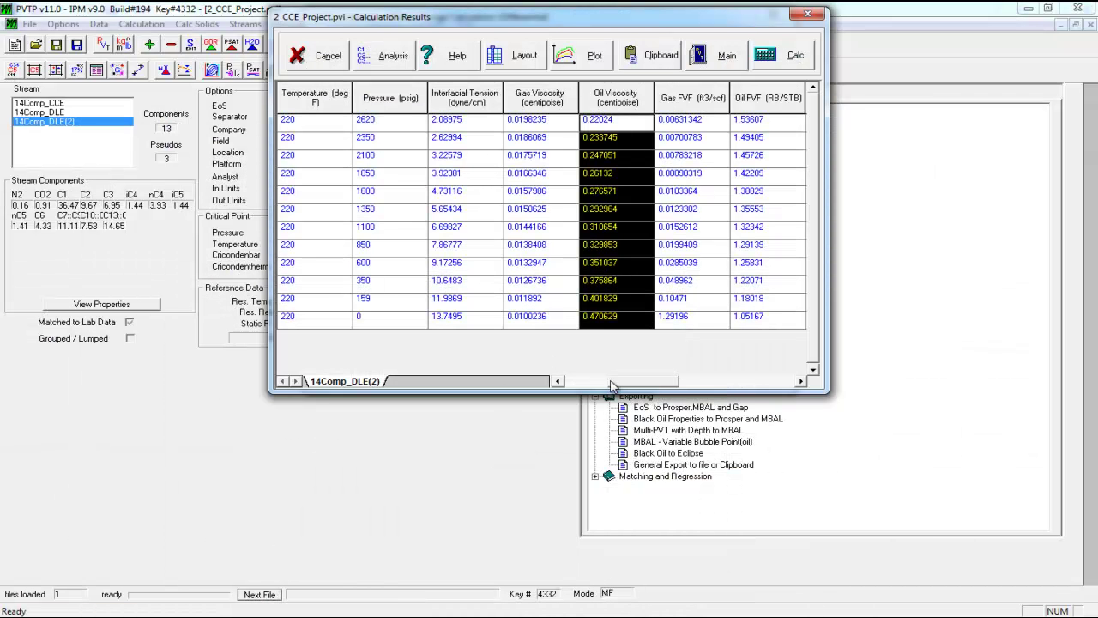
left_click_drag(611, 382, 786, 386)
left_click_drag(718, 135, 699, 318)
key("ctrl+c")
key("alt+Tab")
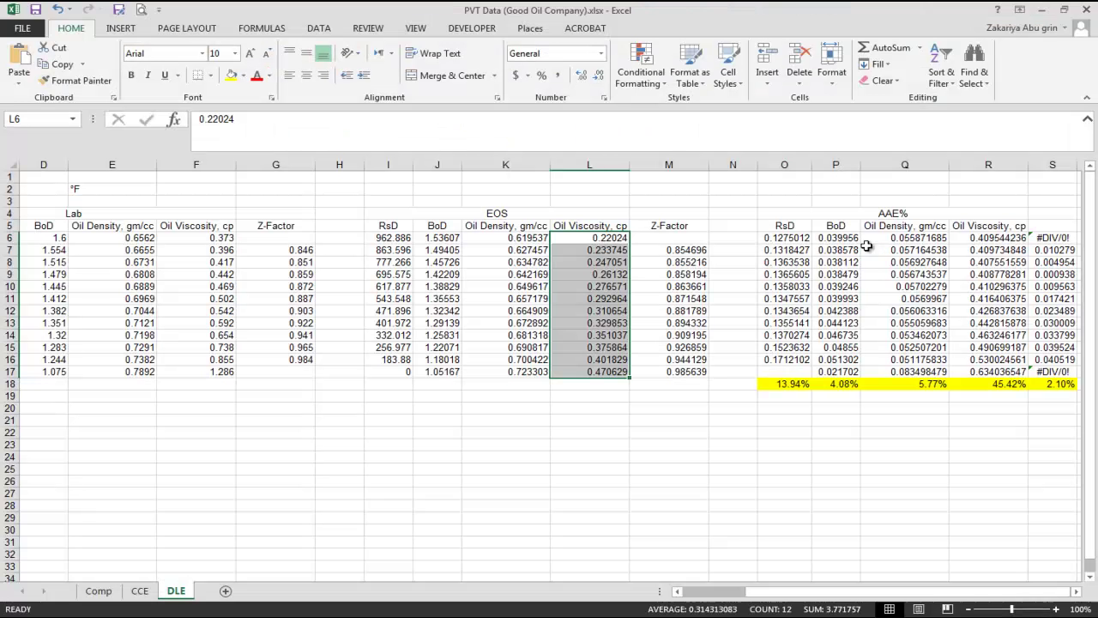
left_click(700, 238)
key("ctrl+v")
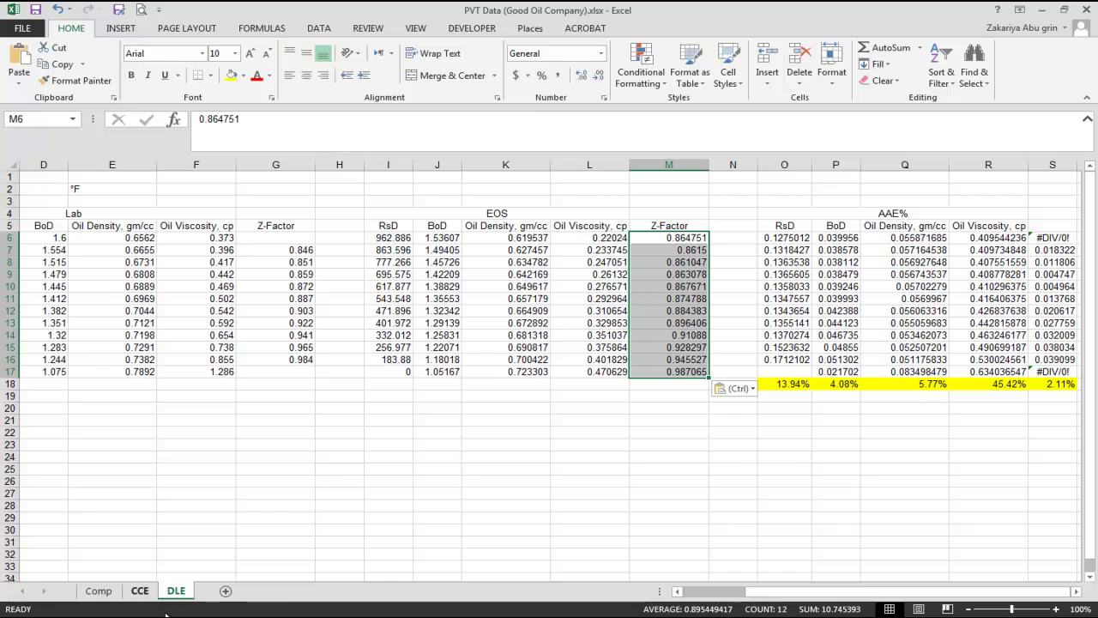
Copy the Gas Oil Ratio results from PVTP and paste them into the EOS RsD column from I6 in Excel
key("alt+Tab")
left_click_drag(709, 383, 664, 386)
left_click_drag(673, 121, 678, 338)
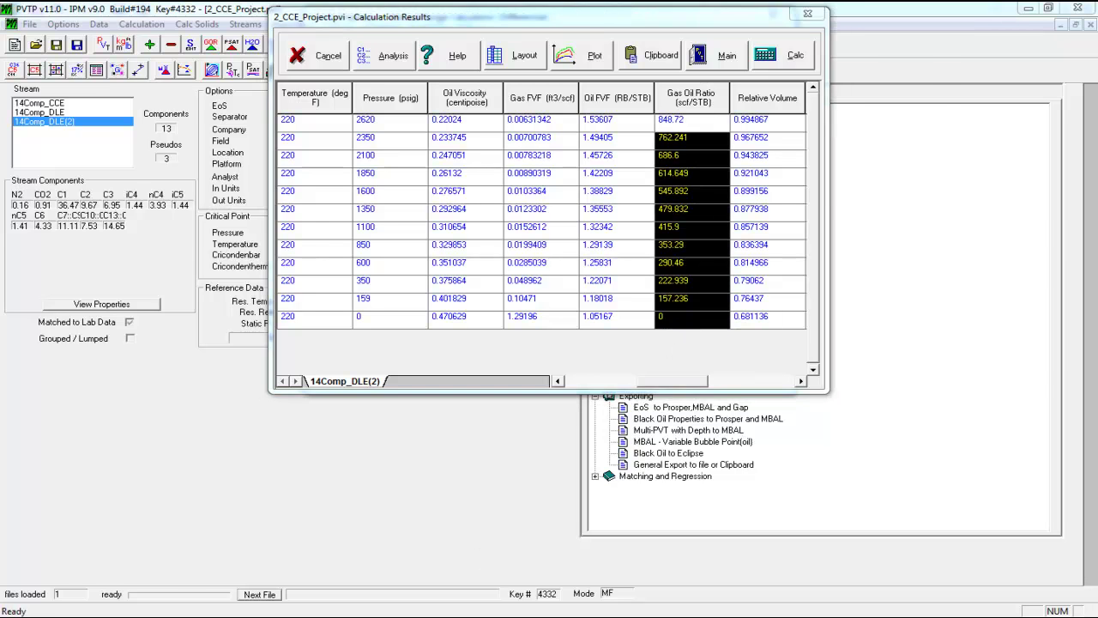
key("alt+Tab")
left_click(409, 242)
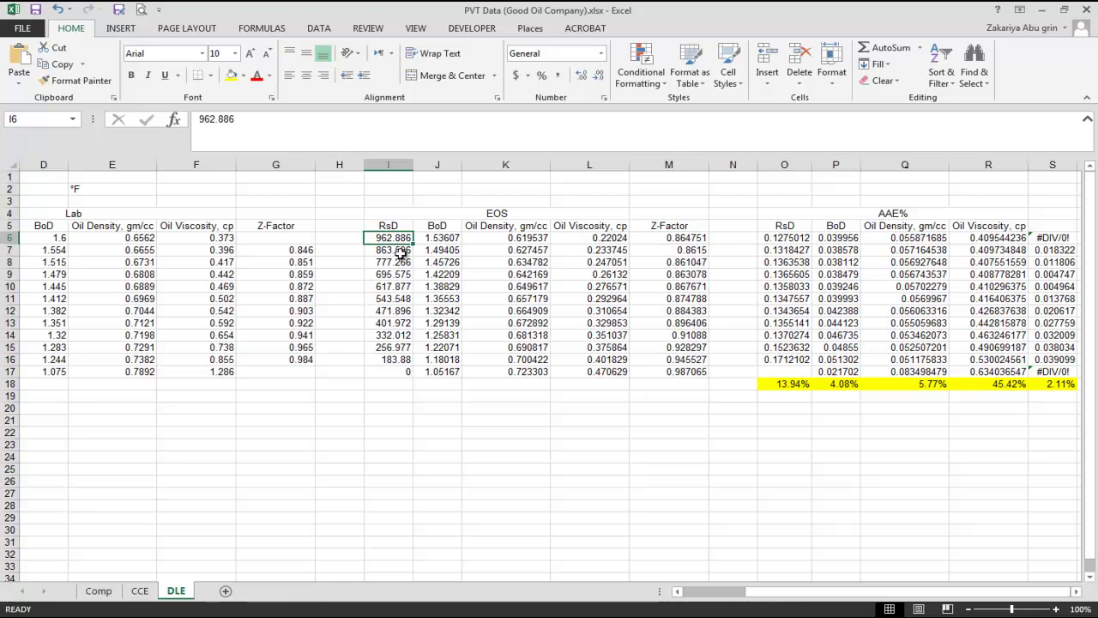
key("ctrl+v")
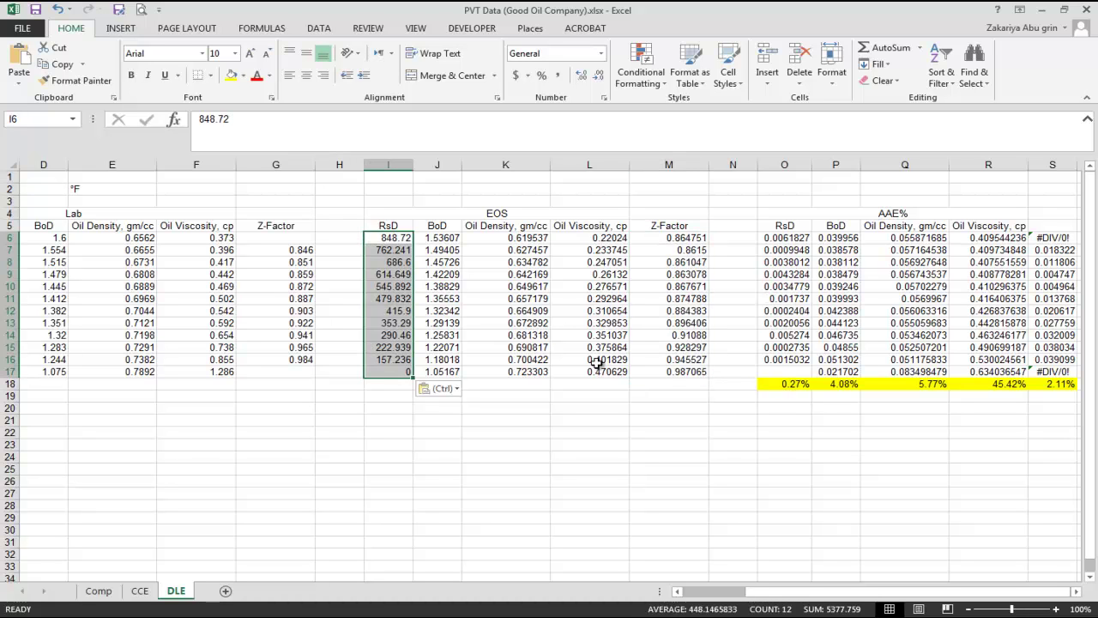
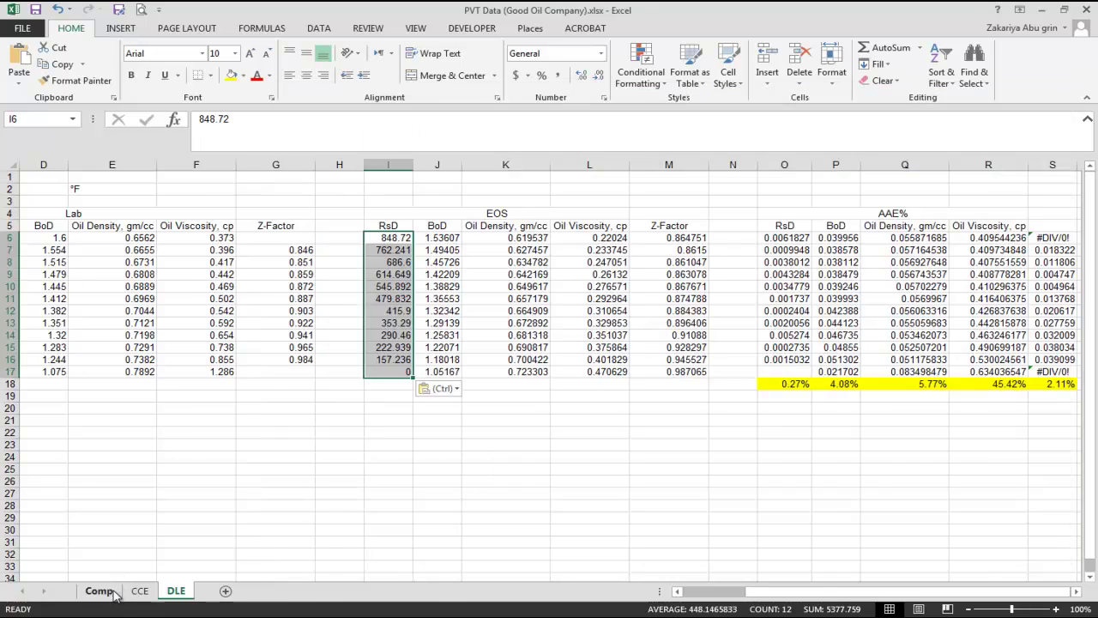
Open the workbook PVT Data (Good Oil Company)_CCE.xlsx from the Projects Files in PVTP folder and show its CCE sheet
left_click(138, 591)
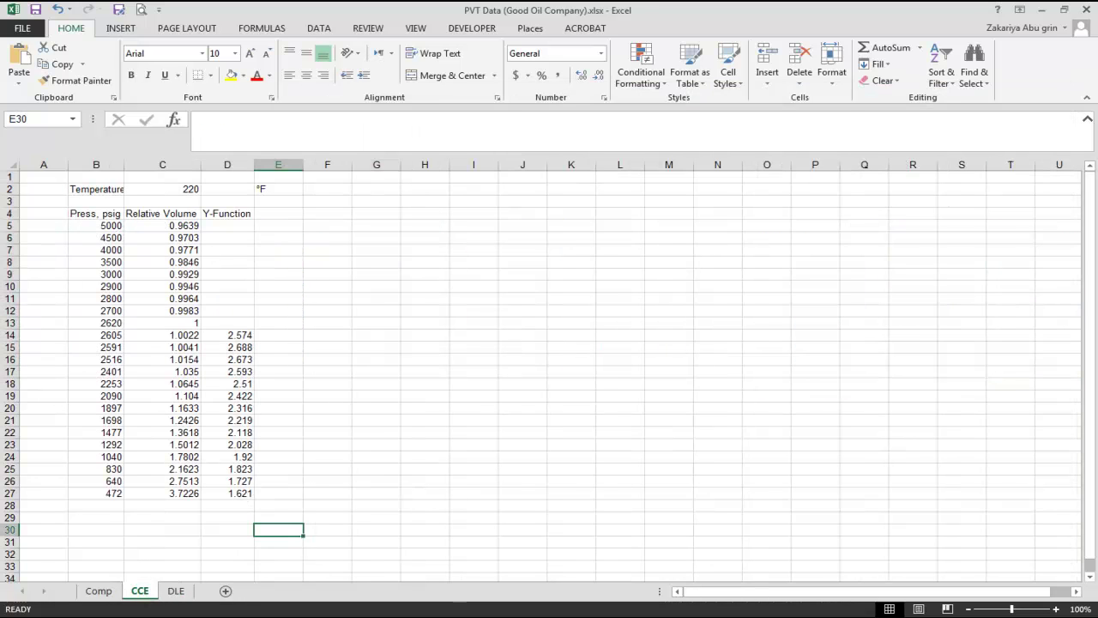
key("alt+Tab")
double_click(554, 216)
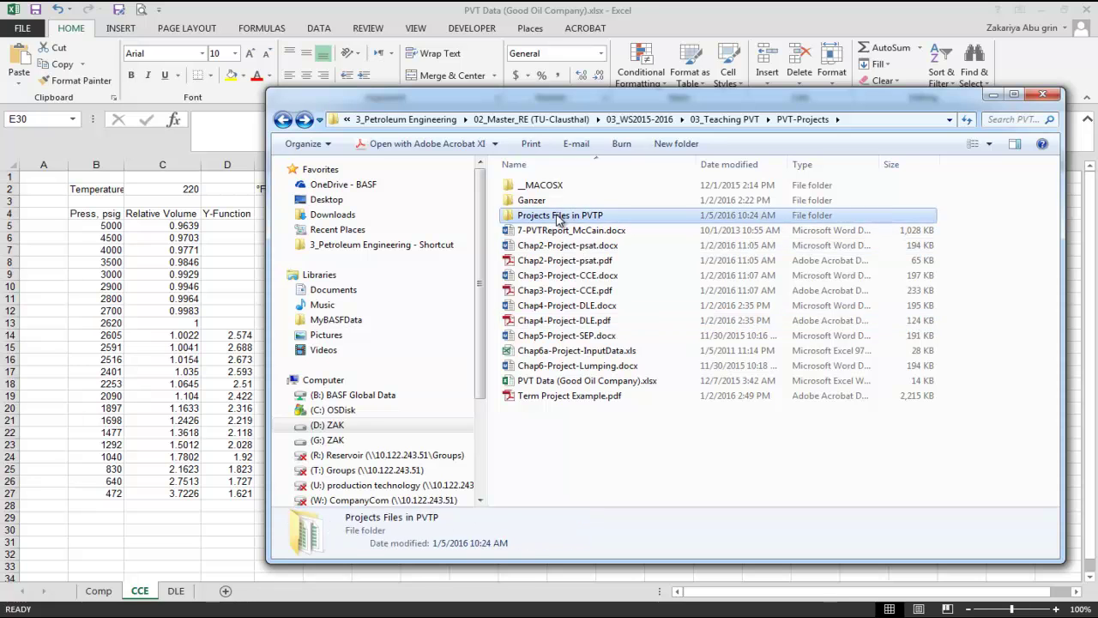
double_click(566, 275)
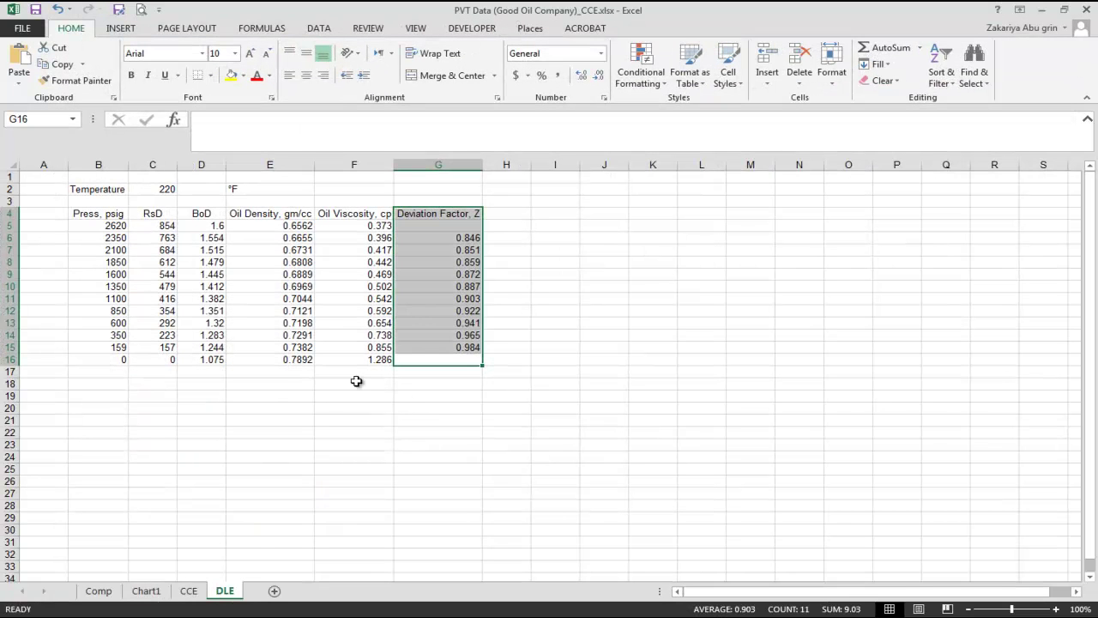
left_click(192, 585)
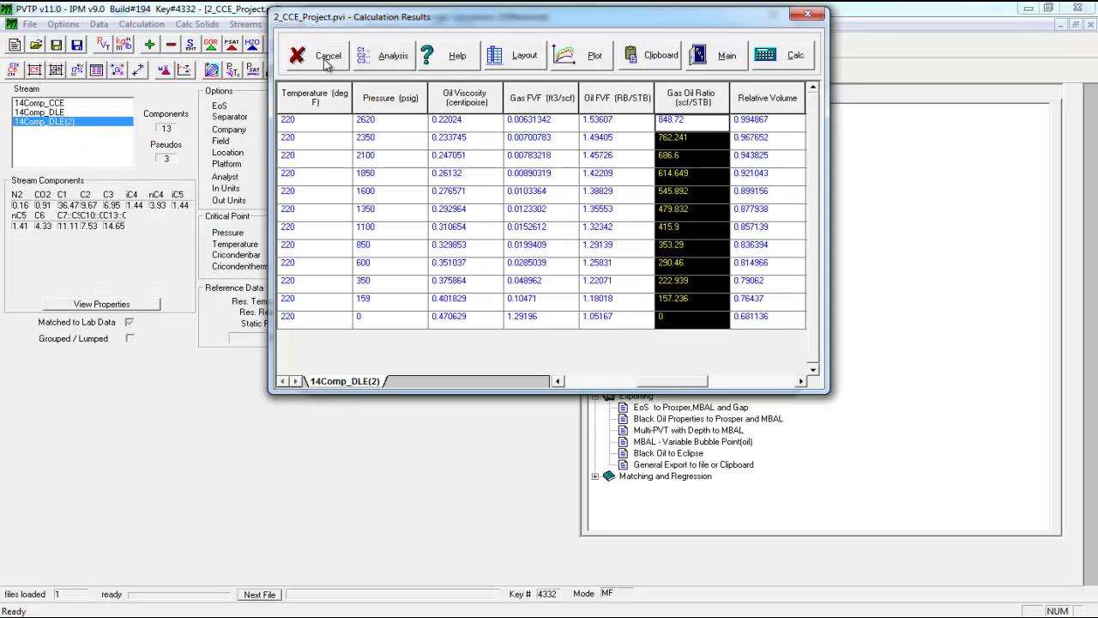
Switch to PVTP, leave the differential calculation, run the CCE calculation for 14Comp_DLE(2), and view the Relative Volume plot
left_click(326, 60)
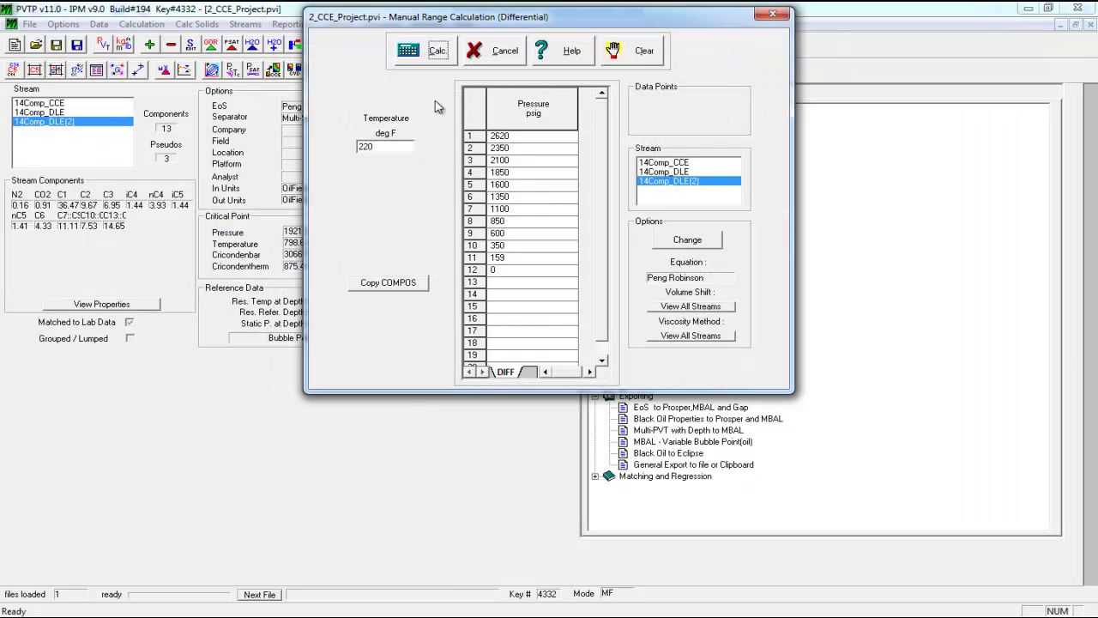
left_click(491, 53)
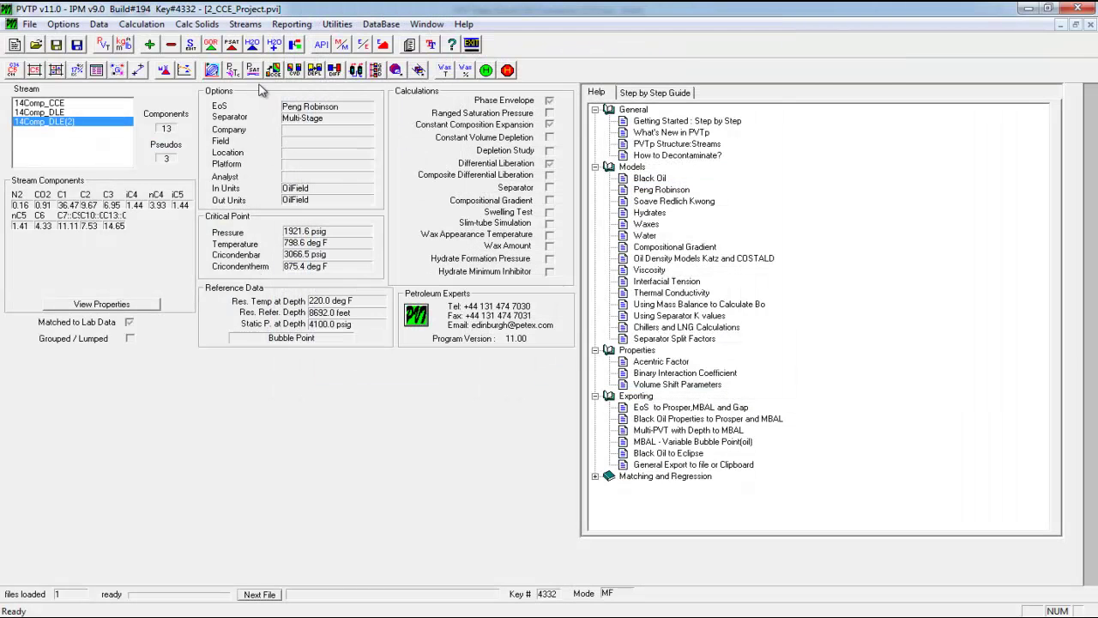
left_click(238, 73)
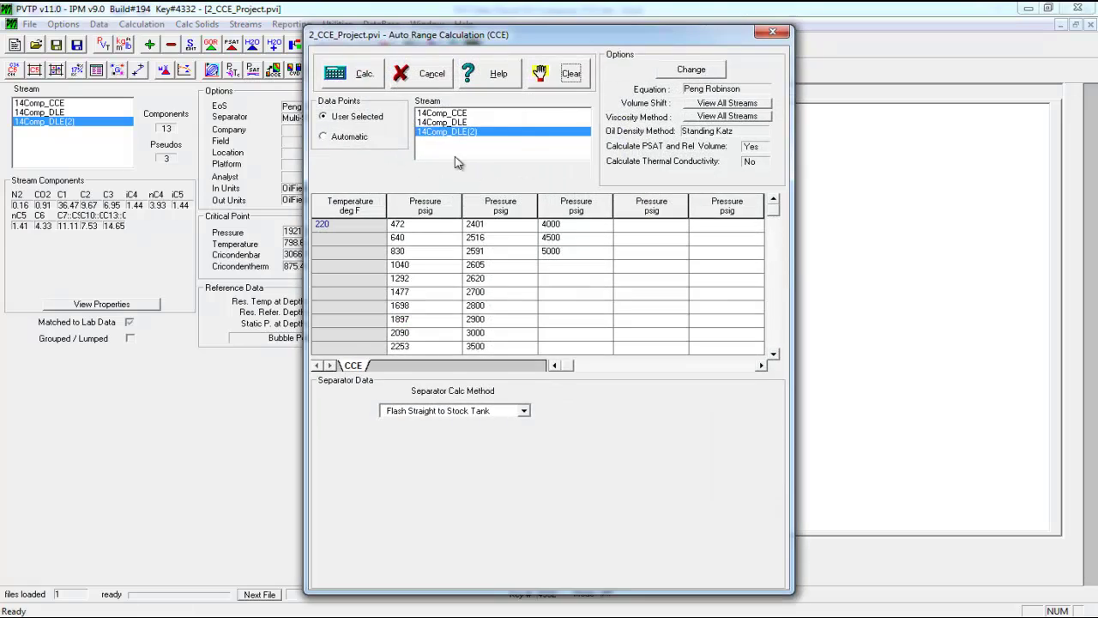
left_click(357, 83)
left_click(796, 169)
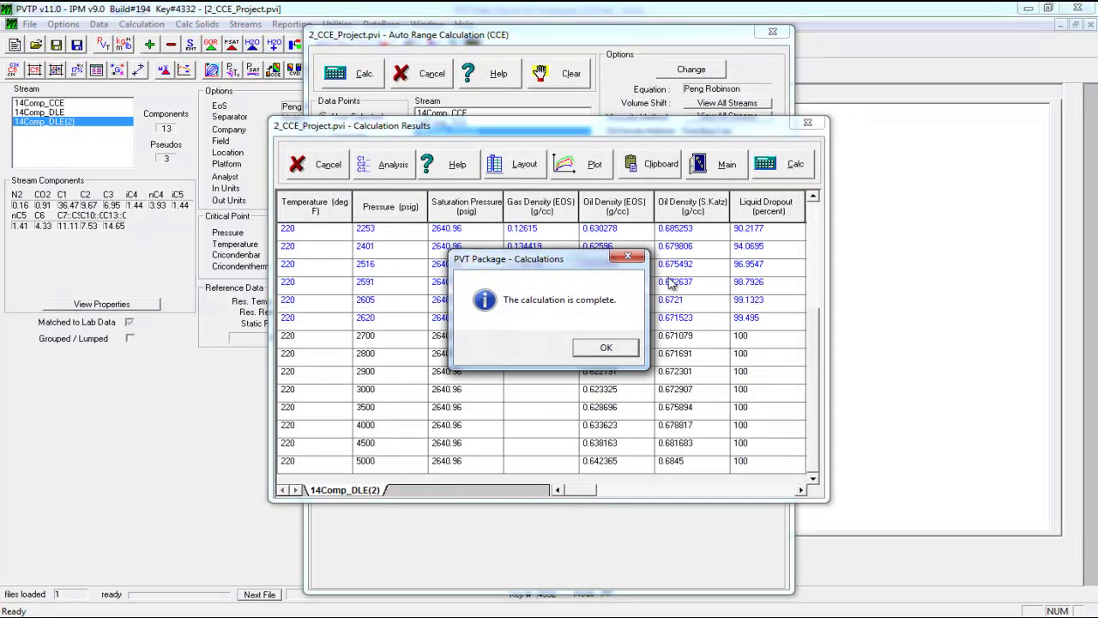
left_click(595, 353)
left_click(591, 164)
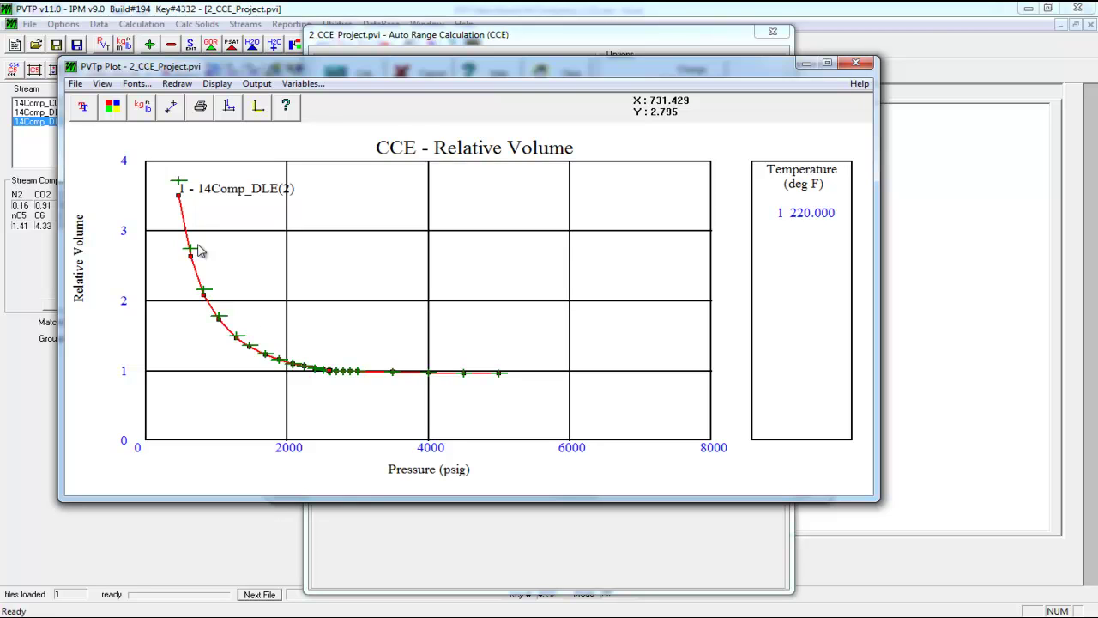
left_click(856, 63)
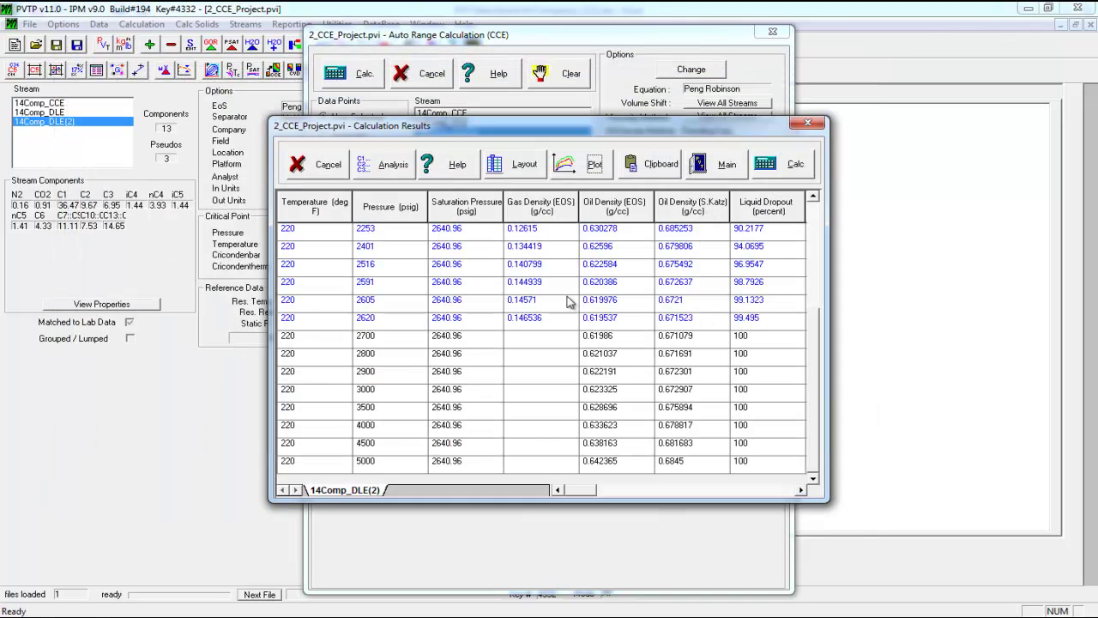
Copy the CCE Relative Volume results and paste them into the EOS Relative Volume column from H5 in the CCE workbook
left_click_drag(596, 491, 662, 495)
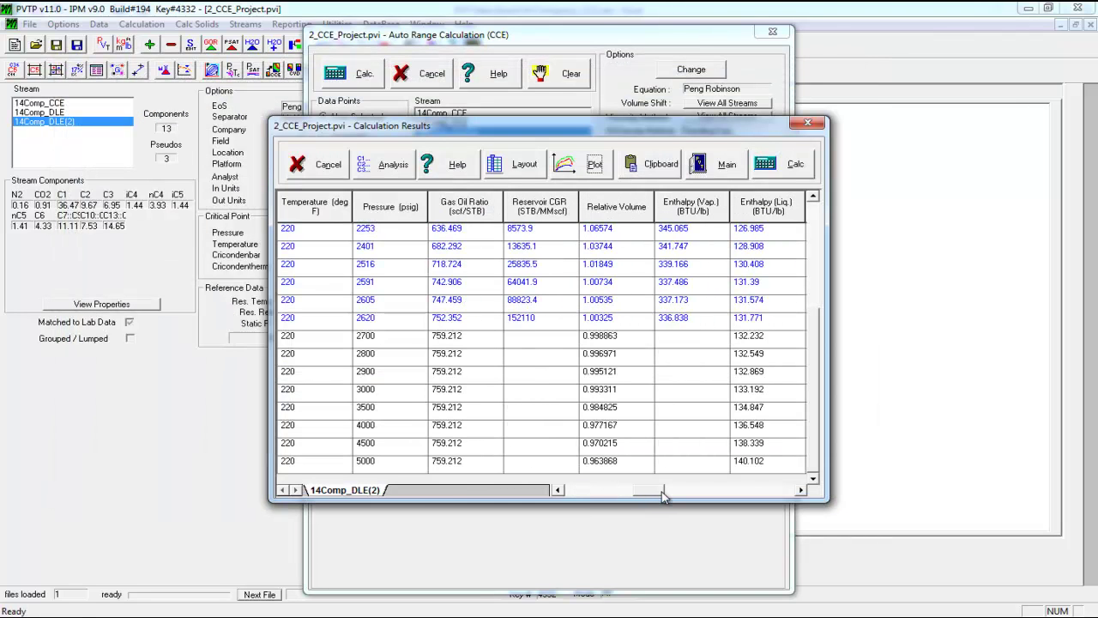
left_click_drag(814, 340, 813, 219)
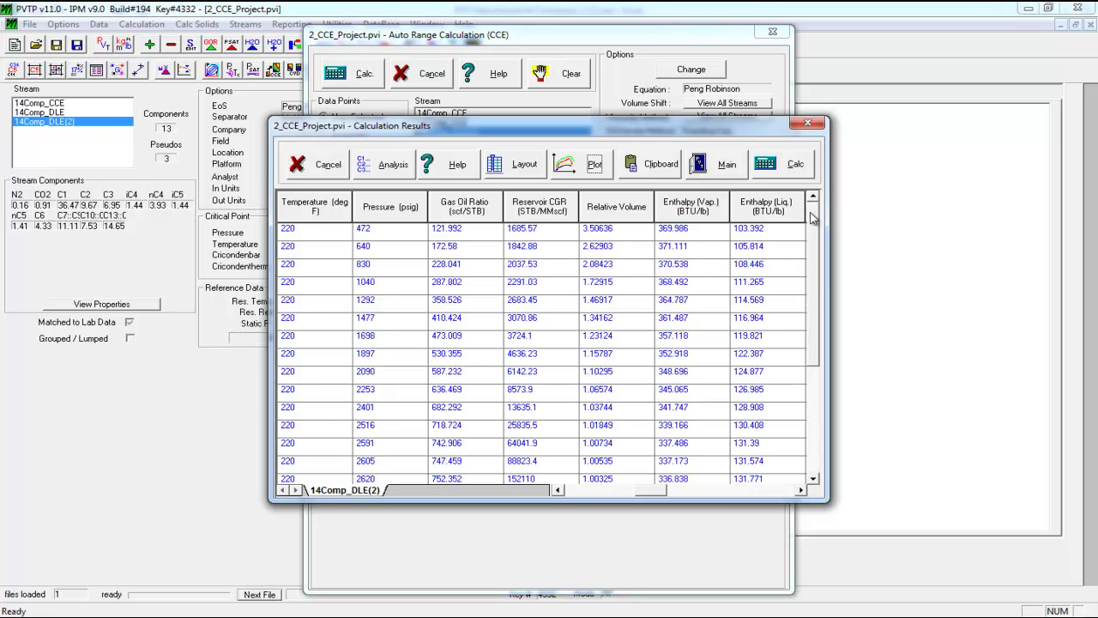
left_click_drag(616, 228, 624, 560)
key("ctrl+c")
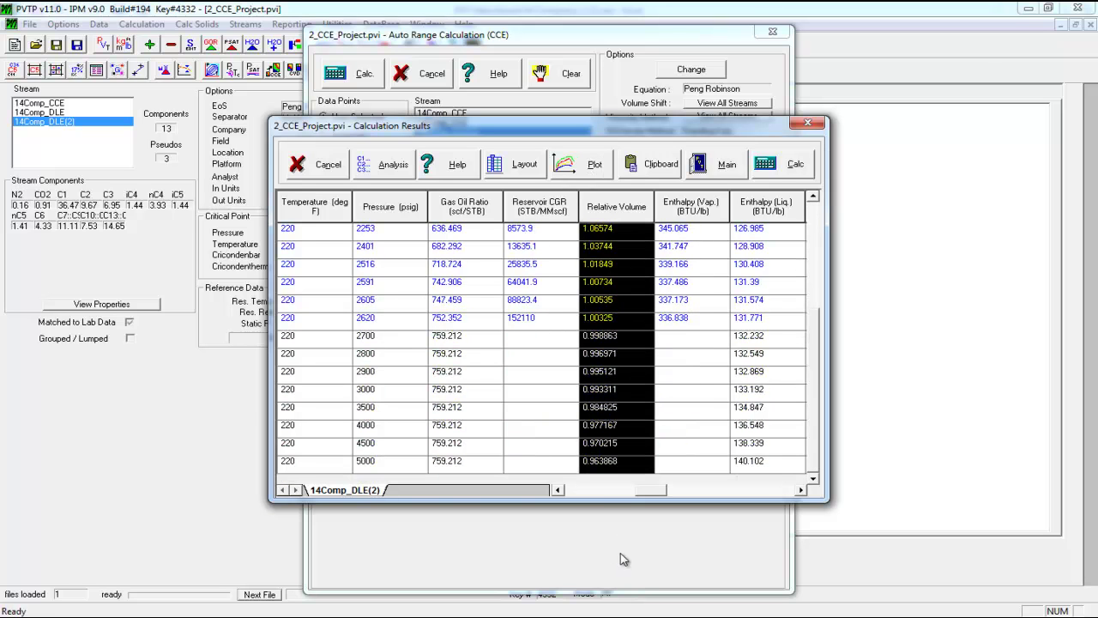
mouse_move(463, 614)
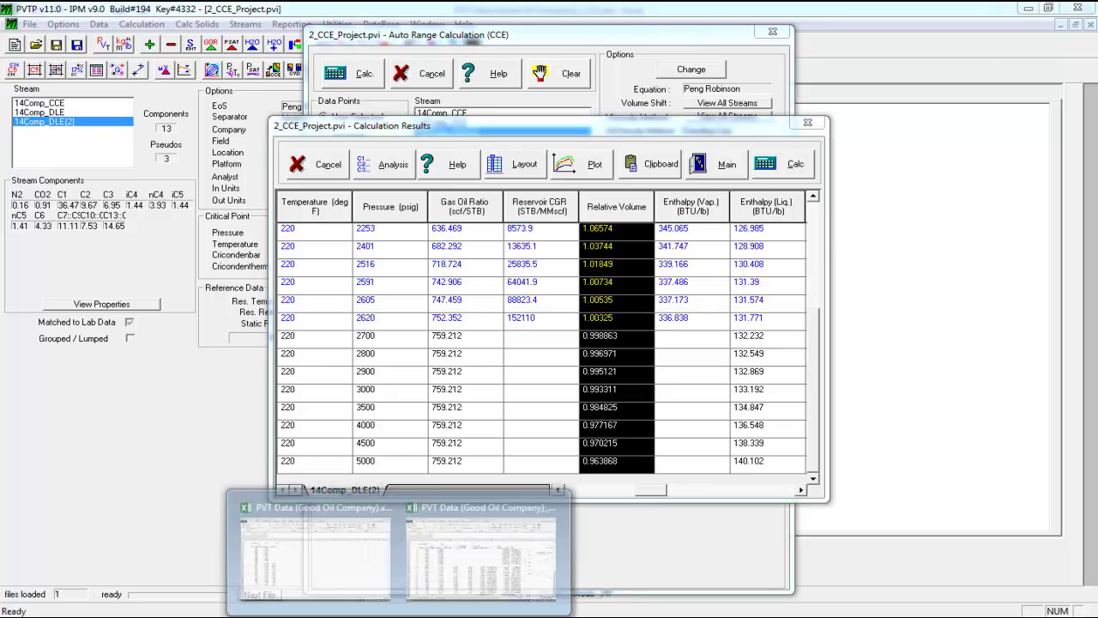
left_click(446, 568)
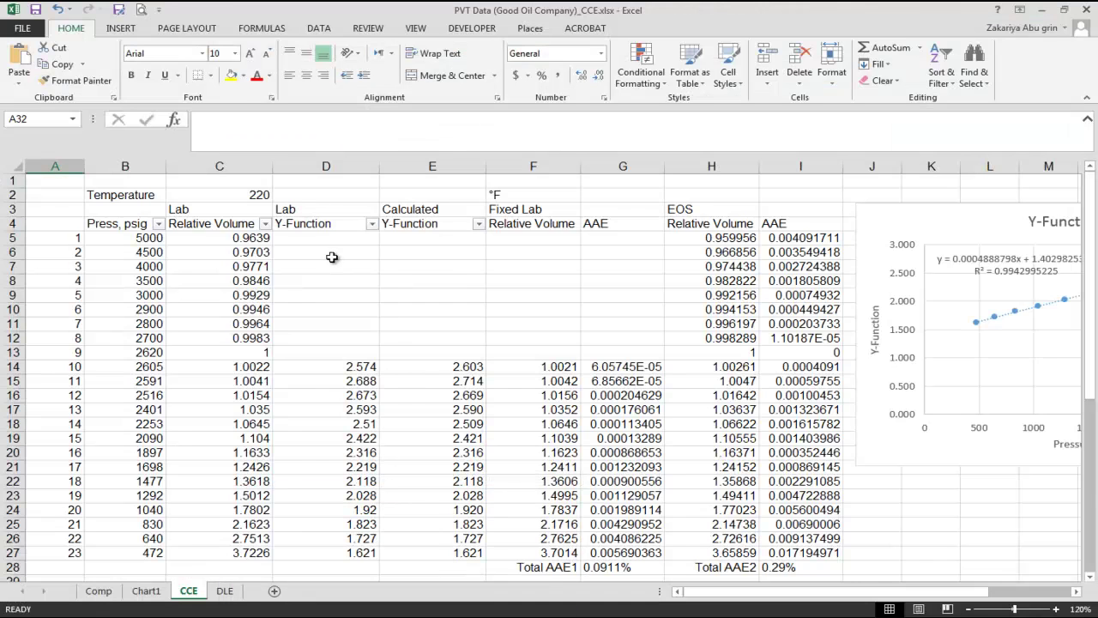
scroll(864, 294, "up", 4)
left_click(707, 241)
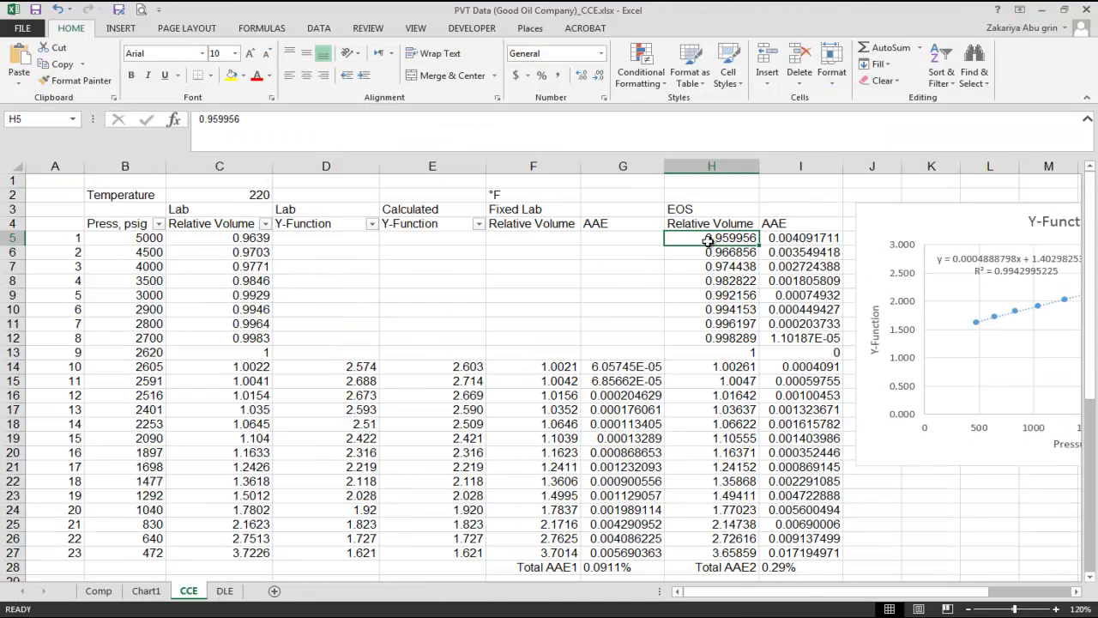
right_click(708, 240)
left_click(724, 255)
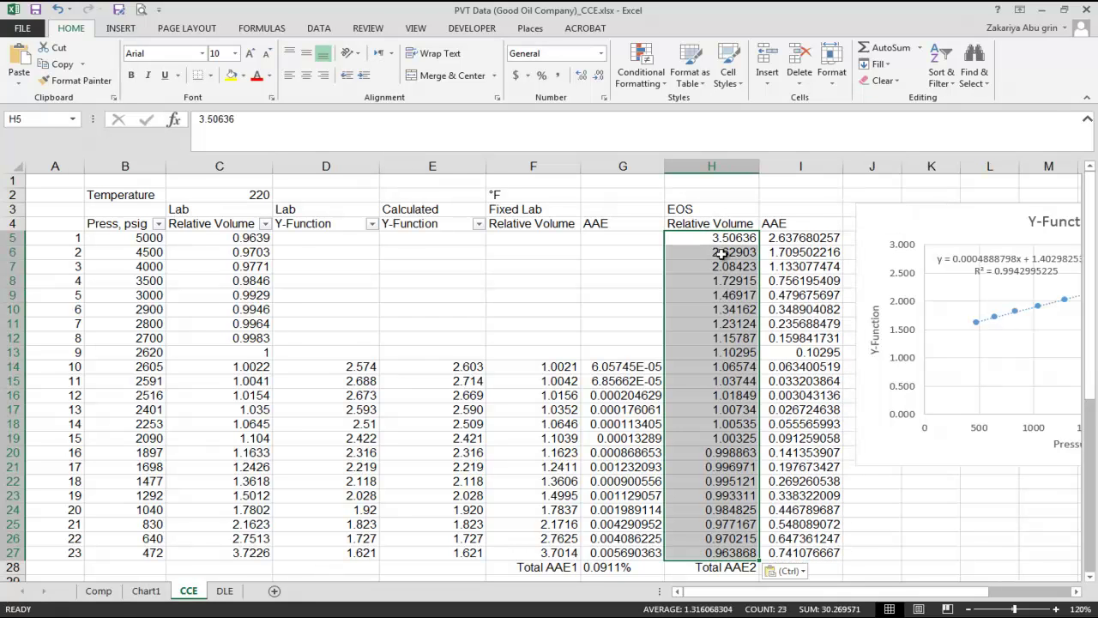
Sort only the EOS Relative Volume values in H5:H27 from smallest to largest
right_click(723, 254)
left_click(942, 77)
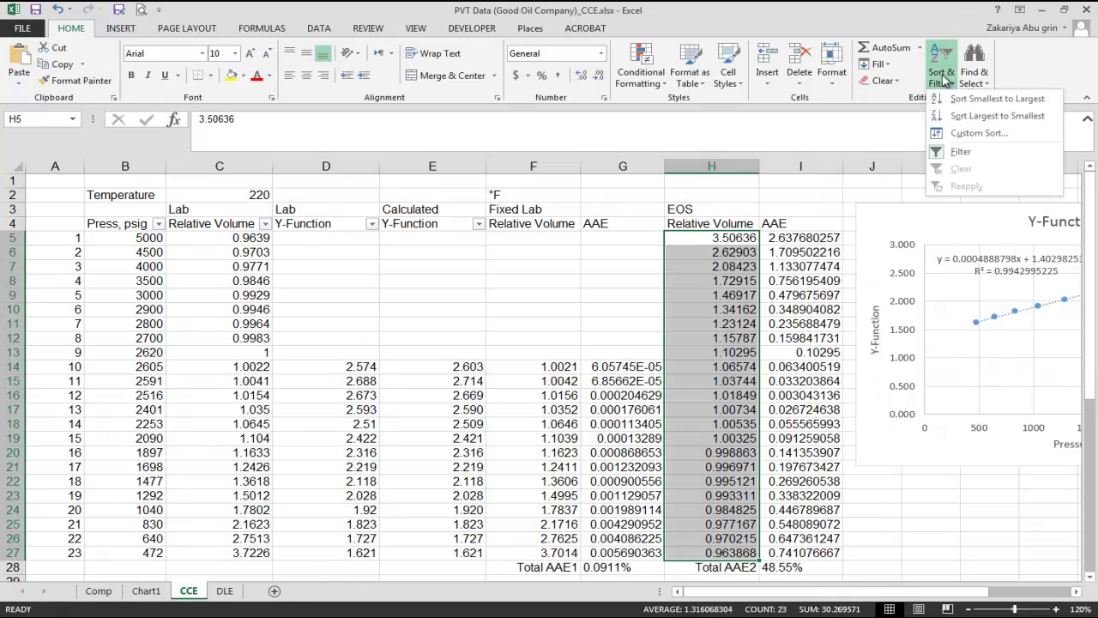
left_click(965, 98)
left_click(554, 358)
left_click(679, 382)
Check the Total AAE2 value for the CCE Relative Volume in cell I28
scroll(693, 381, "down", 2)
left_click(779, 476)
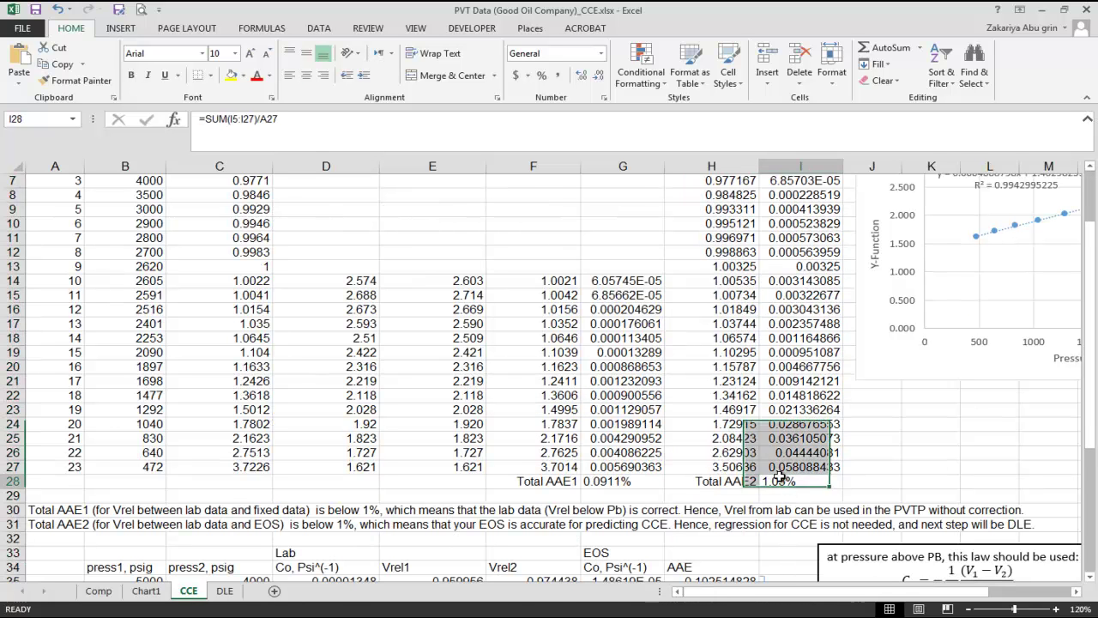
left_click_drag(779, 476, 780, 482)
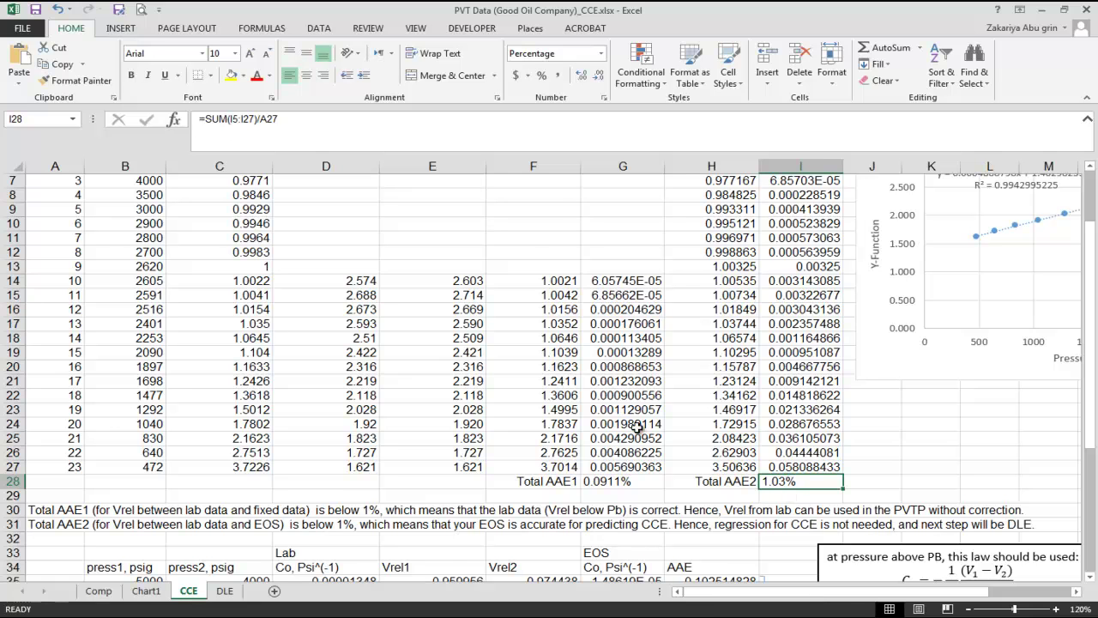
Switch to PVTP, leave the CCE calculation, and view the phase envelope of the 14Comp_DLE(2) stream
key("alt+Tab")
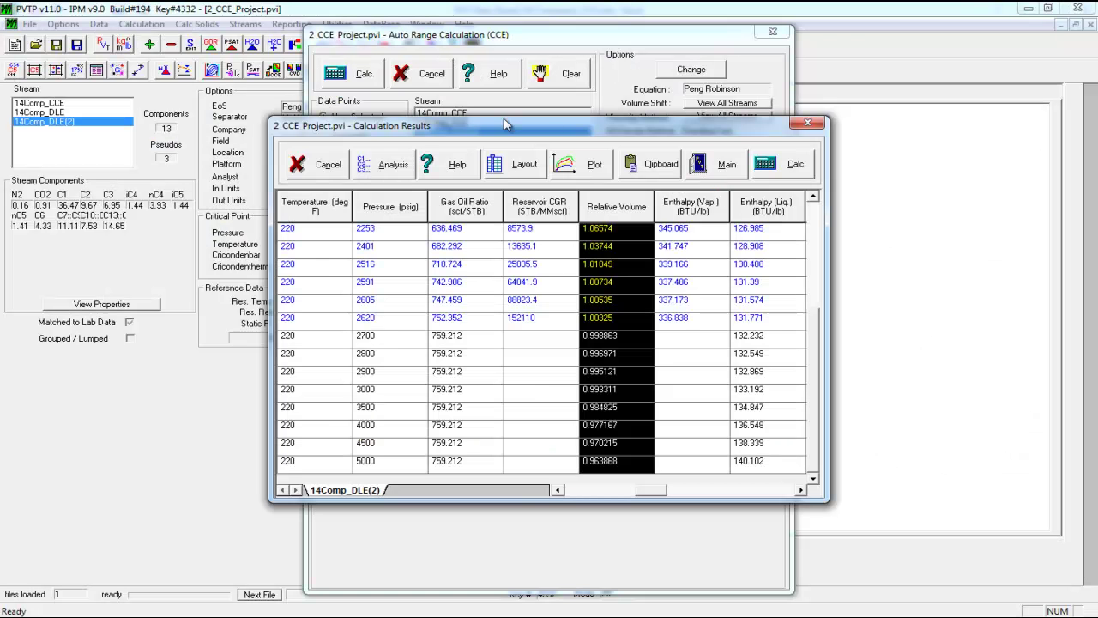
left_click(803, 127)
left_click(446, 74)
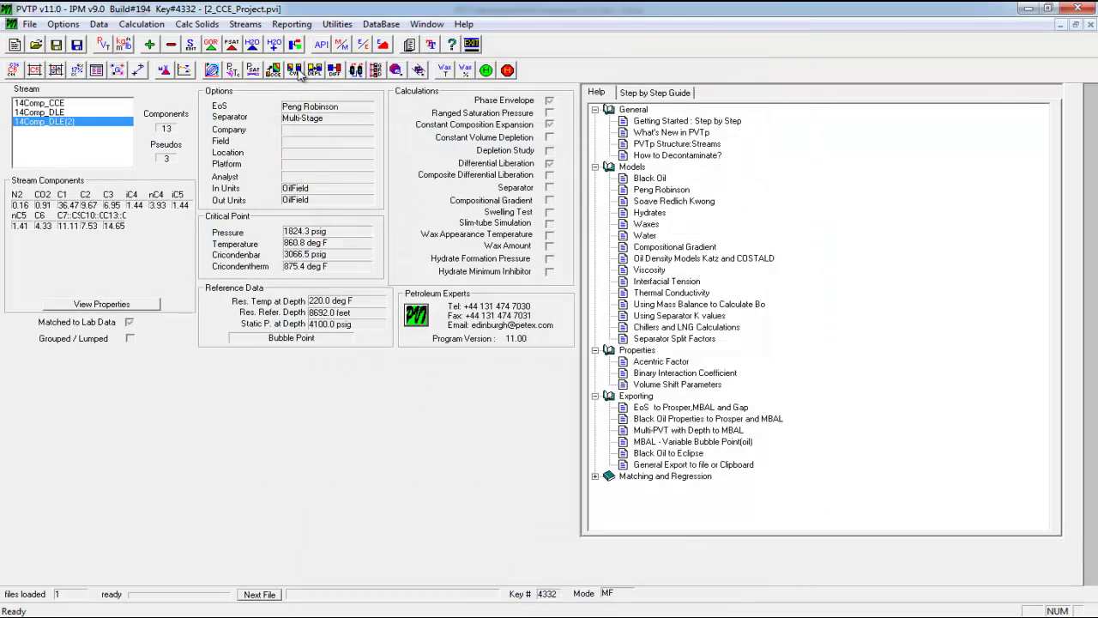
left_click(213, 69)
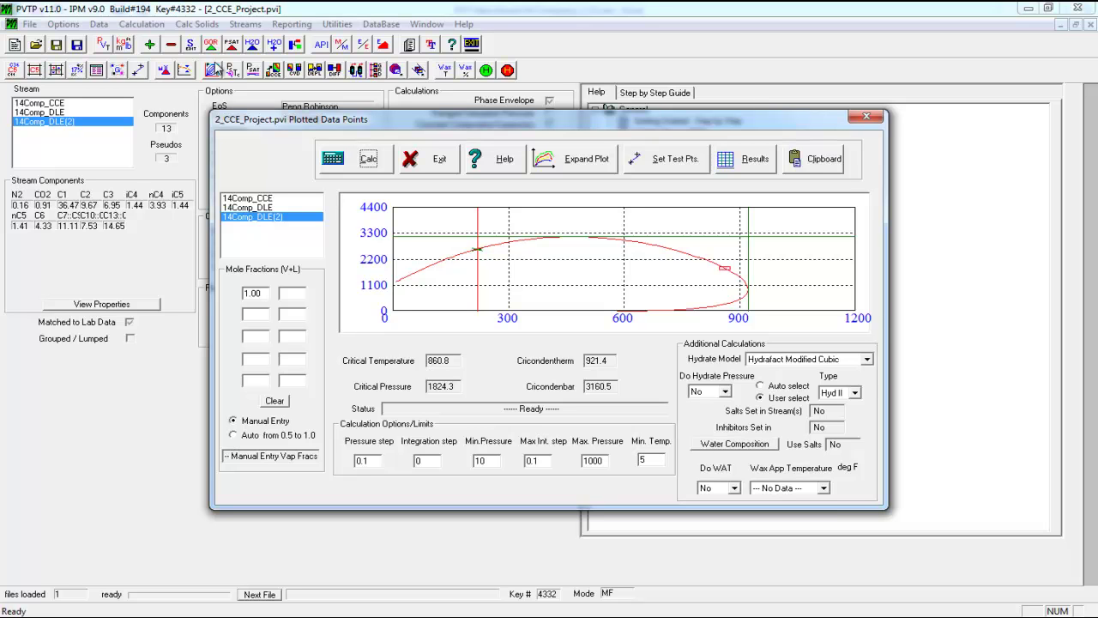
left_click(433, 156)
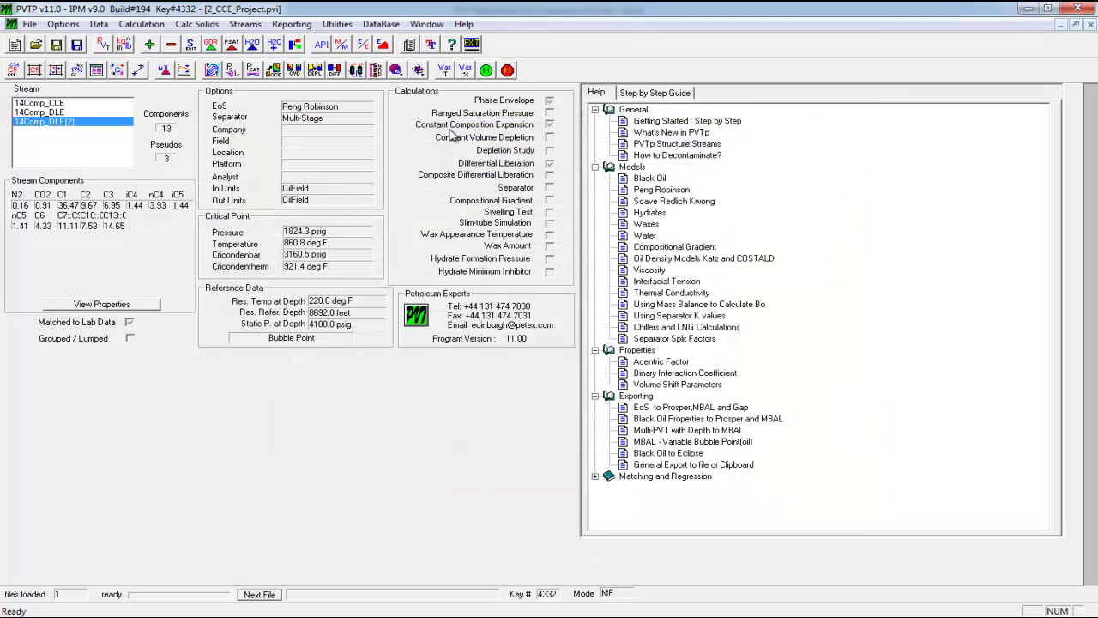
Examine which lab data are selected for the 14Comp_DLE(2) regression, then close the match selection
left_click(183, 69)
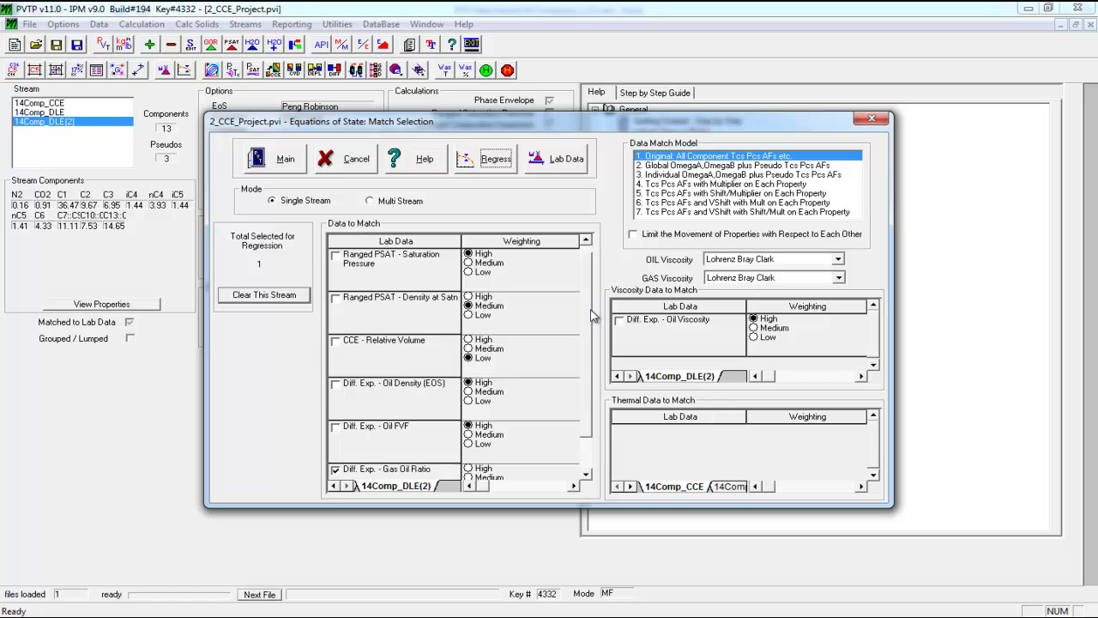
scroll(589, 287, "down", 1)
scroll(592, 266, "up", 1)
left_click(871, 118)
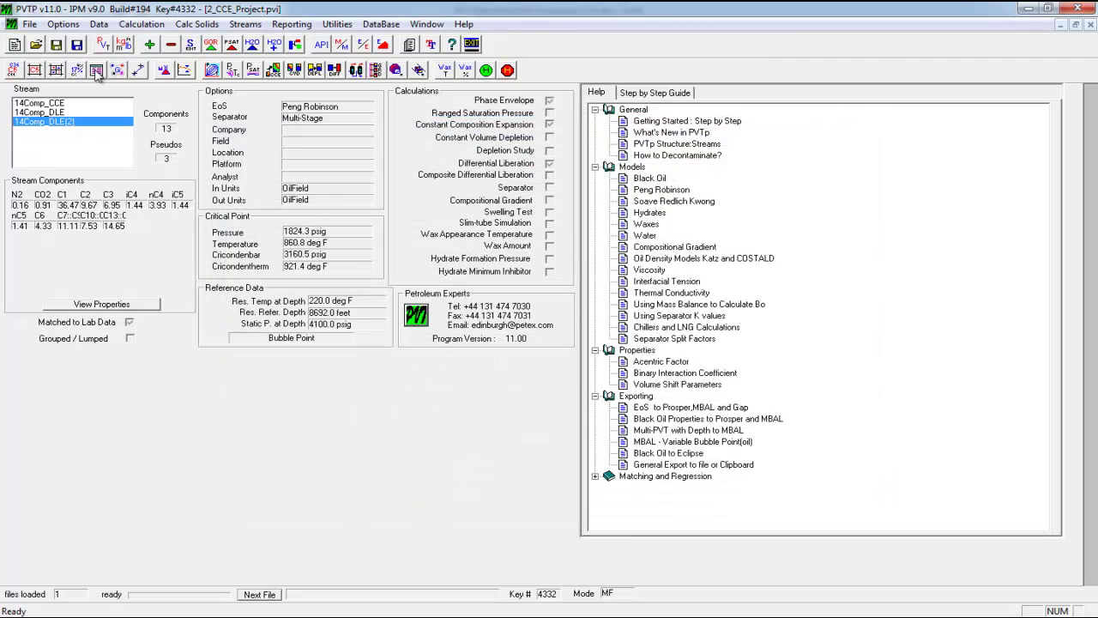
Open the base composition information and examine the black oil properties of 14Comp_DLE(2), then leave both windows
left_click(96, 71)
left_click(738, 126)
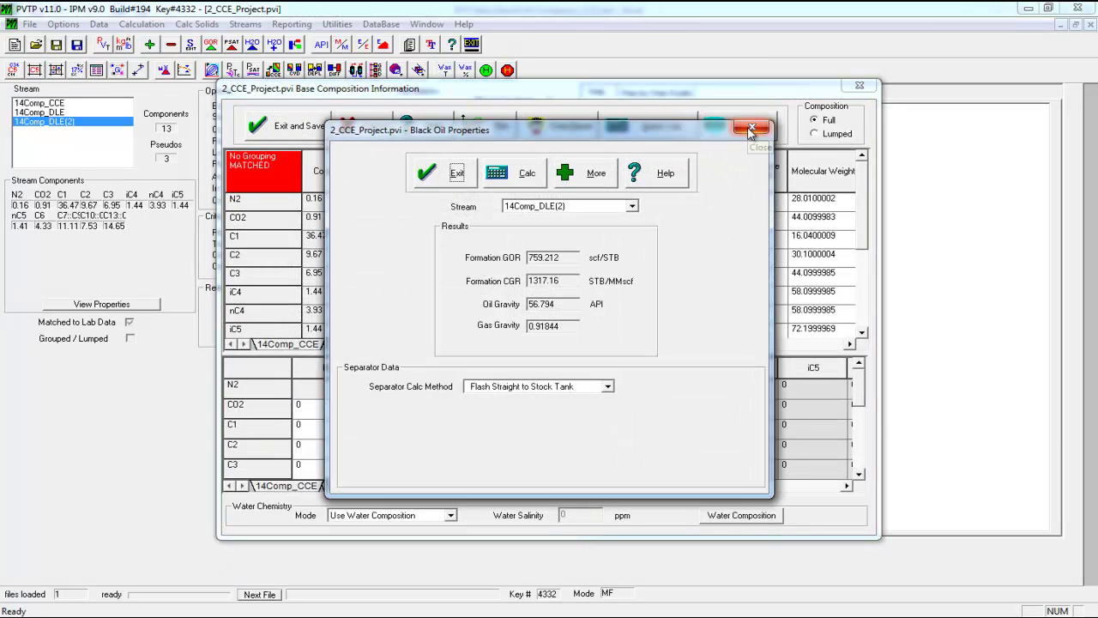
left_click(752, 129)
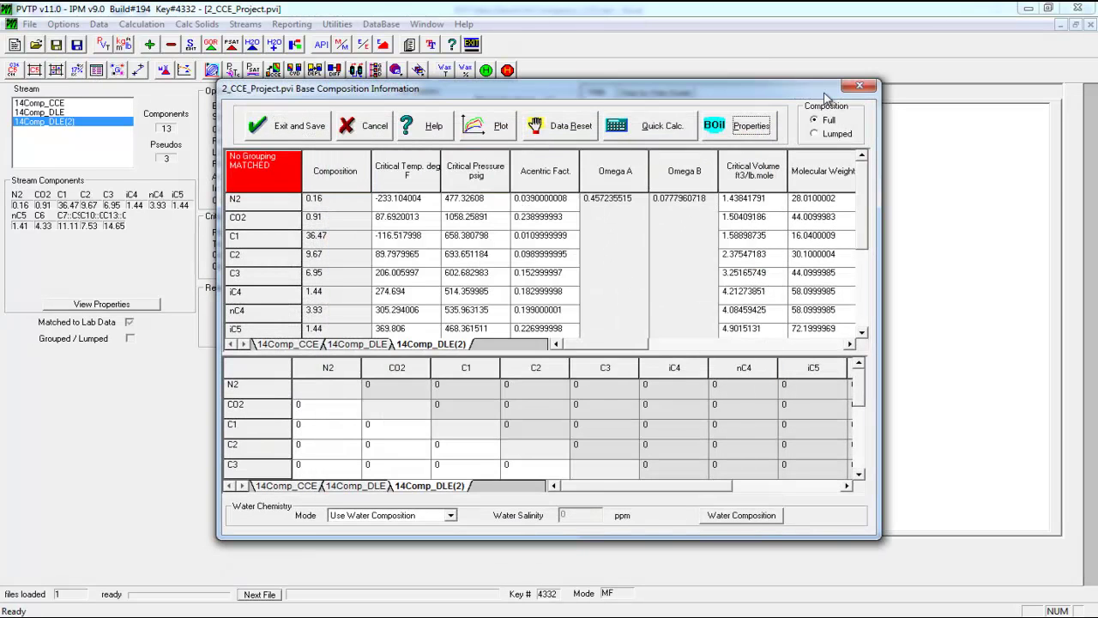
left_click(718, 126)
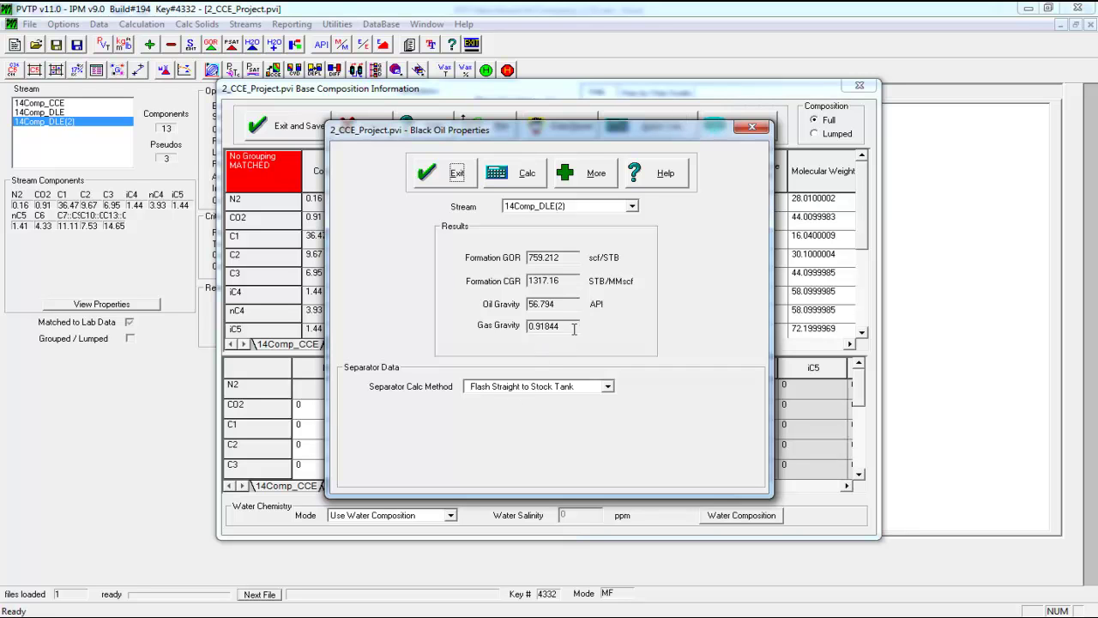
left_click(447, 176)
left_click(363, 133)
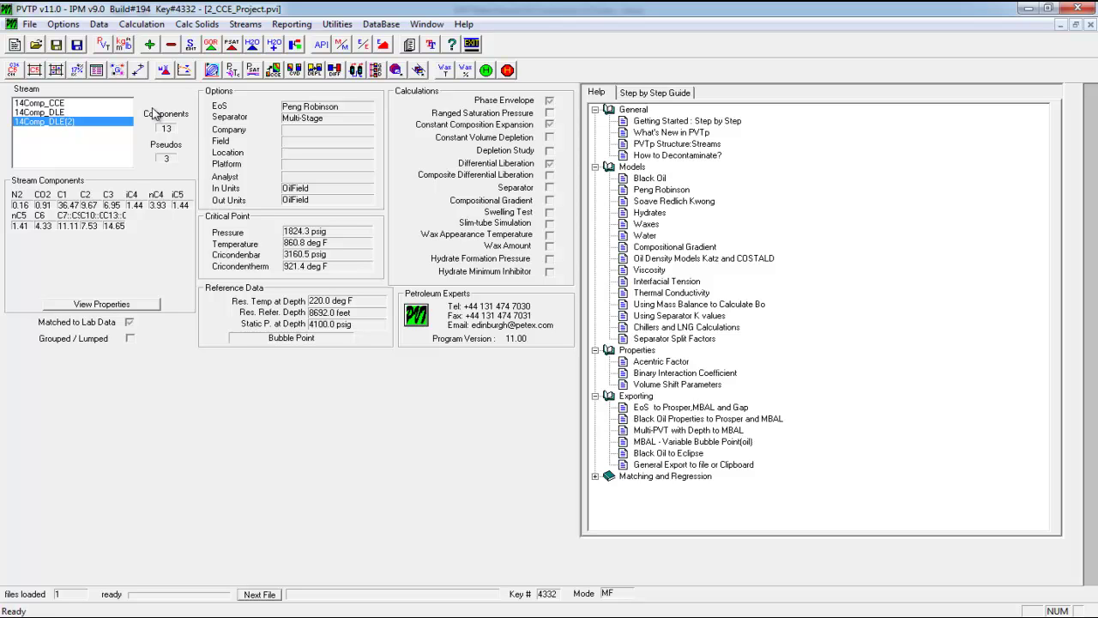
Cancel adding a stream and review the Data to Match list for 14Comp_DLE(2), down to the Gas Oil Ratio entry
left_click(149, 44)
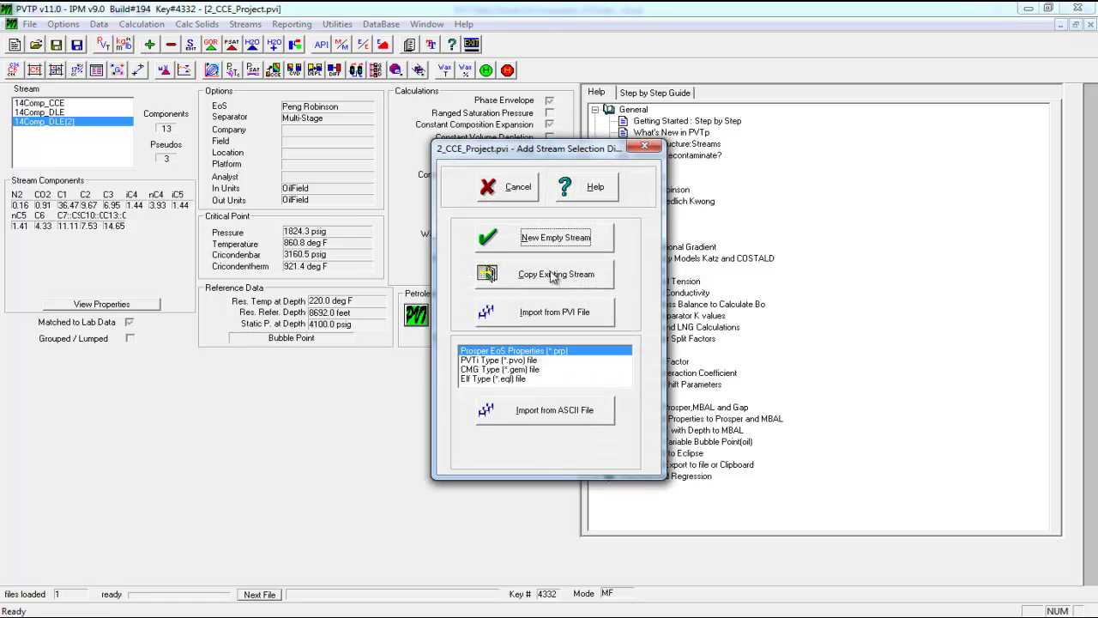
left_click(644, 146)
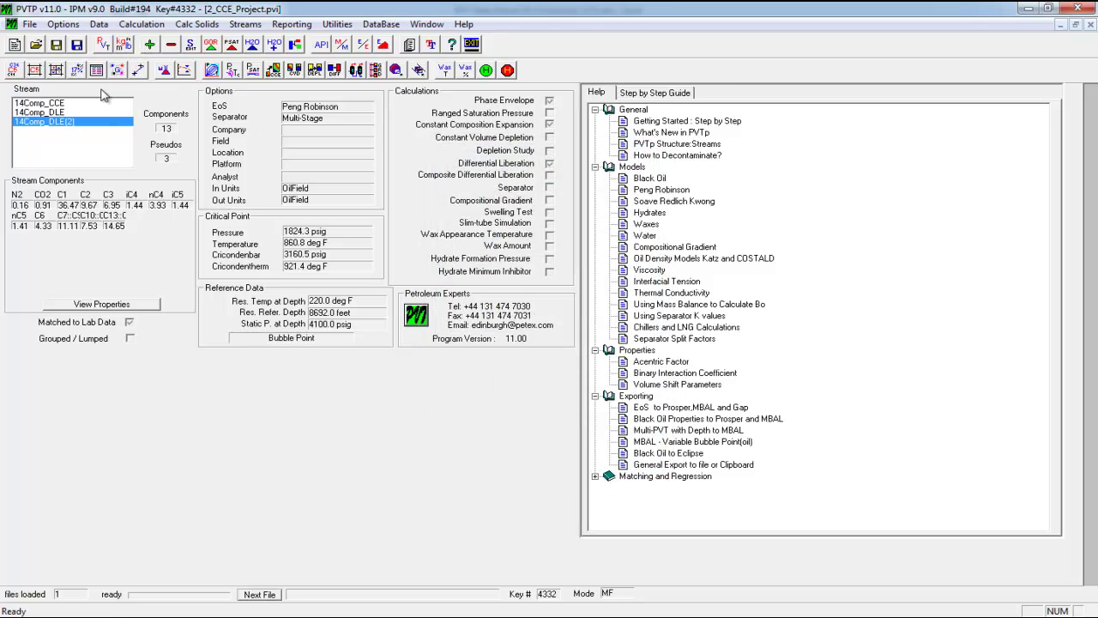
left_click(185, 70)
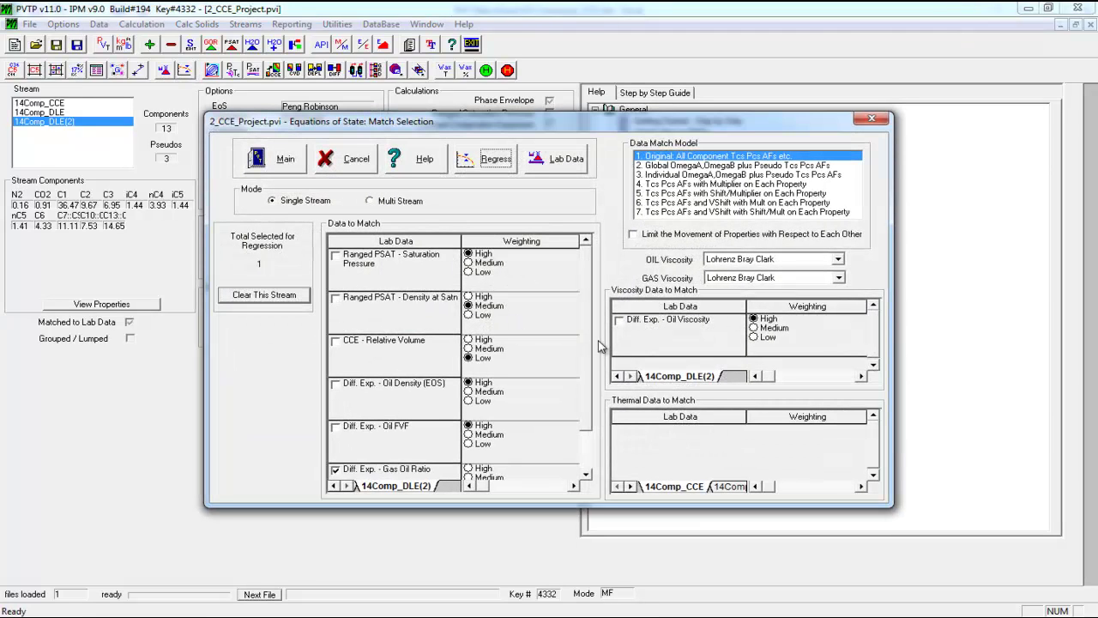
scroll(589, 349, "down", 1)
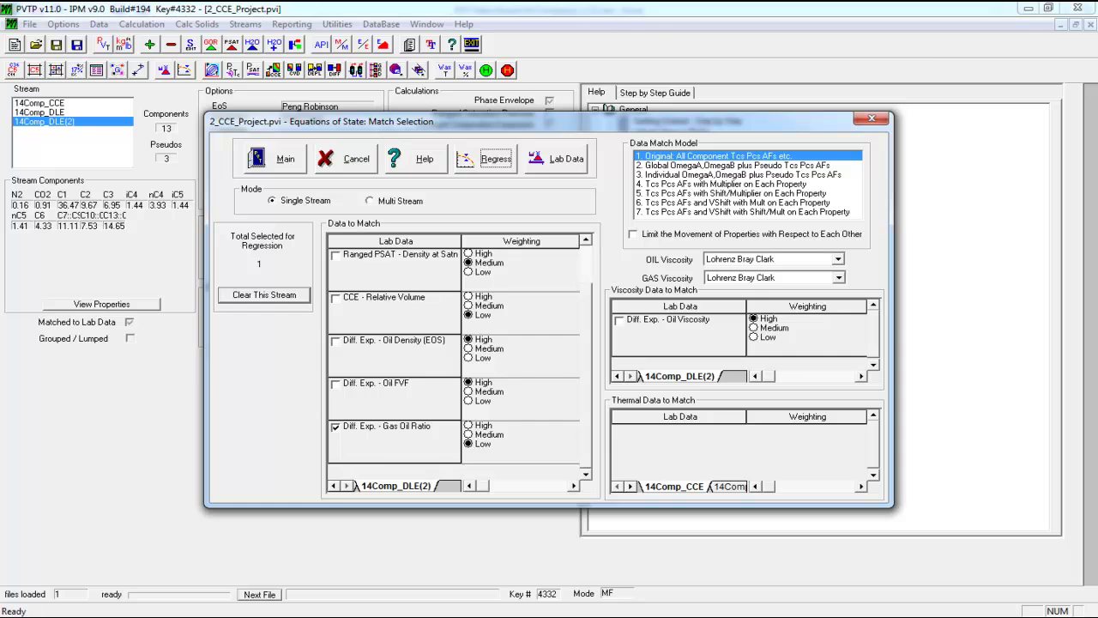
Switch to Excel and examine the average AAE% values in O18:S18 on the DLE sheet of PVT Data (Good Oil Company).xlsx
mouse_move(476, 607)
left_click(477, 575)
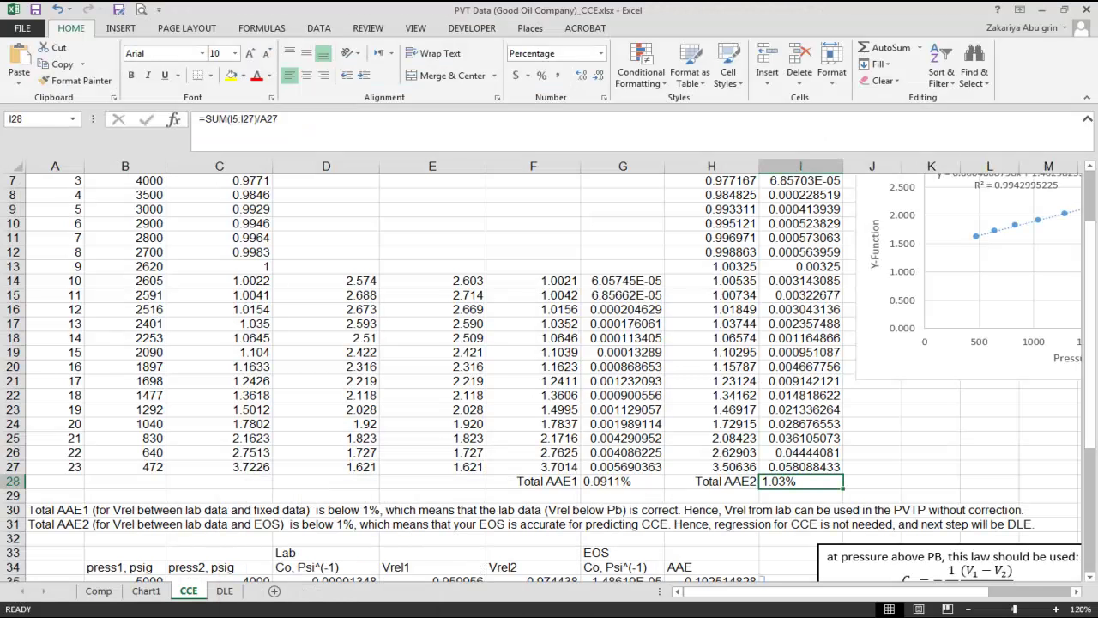
left_click(224, 591)
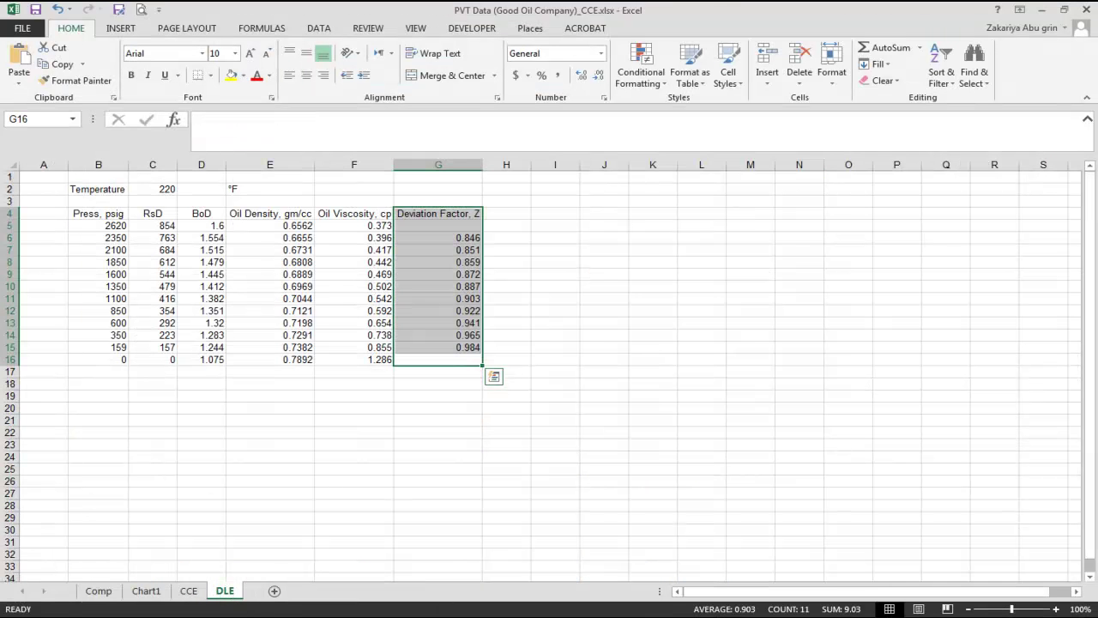
mouse_move(410, 606)
left_click(348, 561)
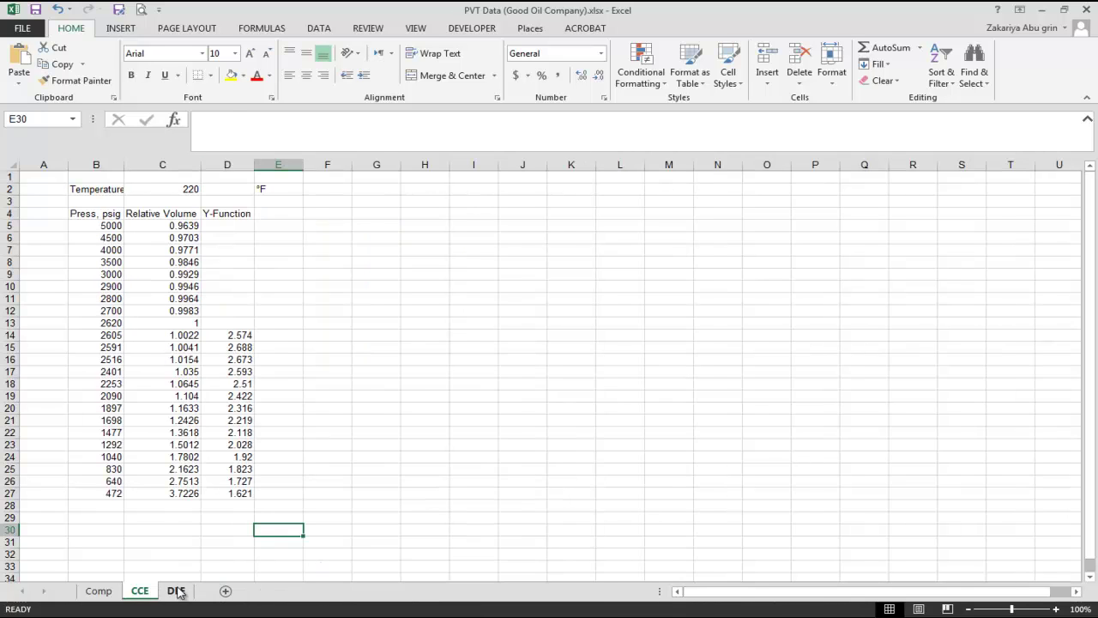
left_click(176, 591)
left_click_drag(736, 592, 838, 592)
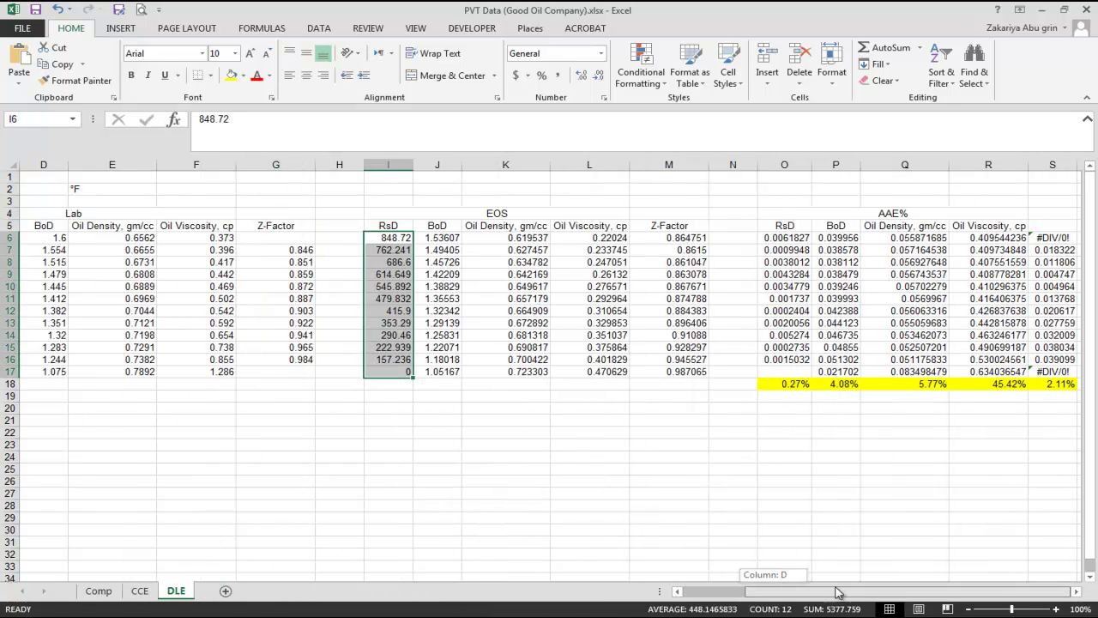
left_click_drag(791, 386, 1073, 390)
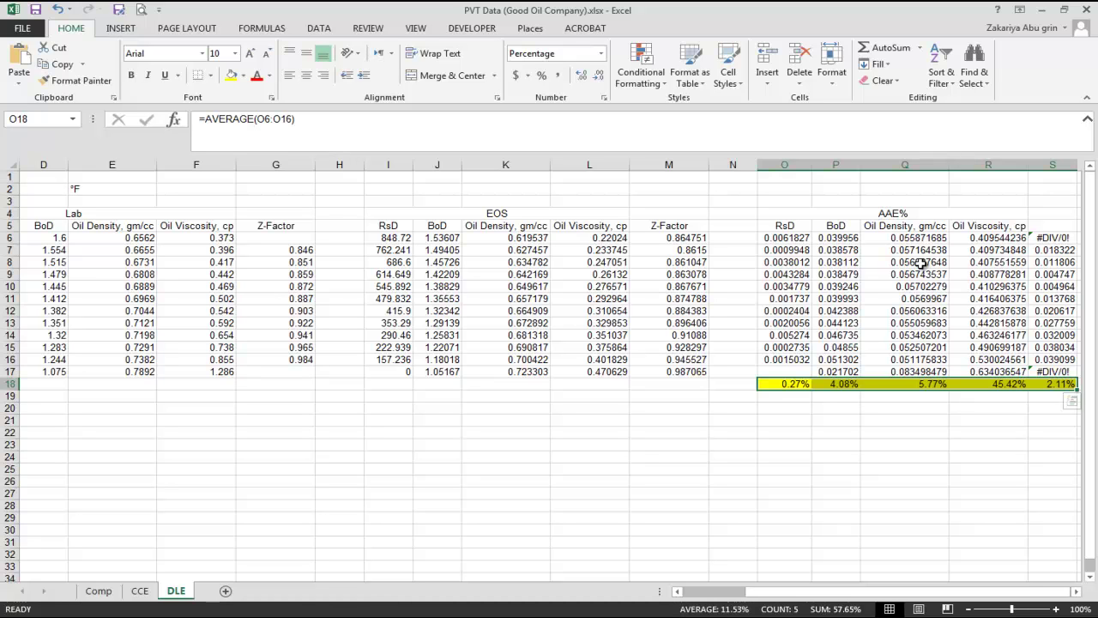
left_click(912, 251)
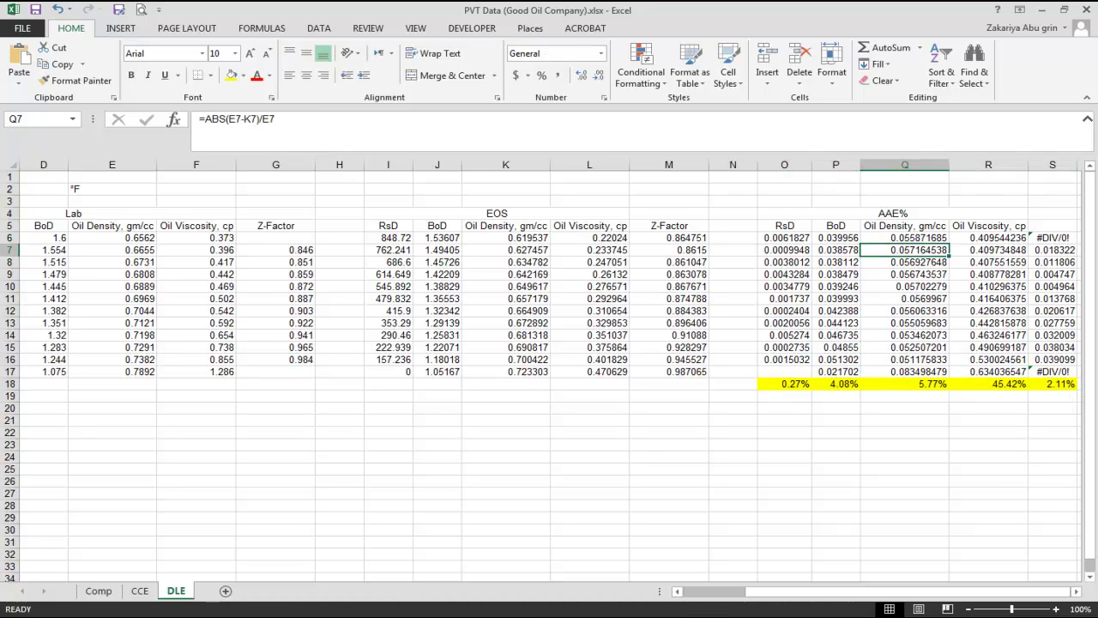
Return to PVTP, close the match selection, and start adding a stream as a copy of an existing one
key("alt+Tab")
left_click(871, 119)
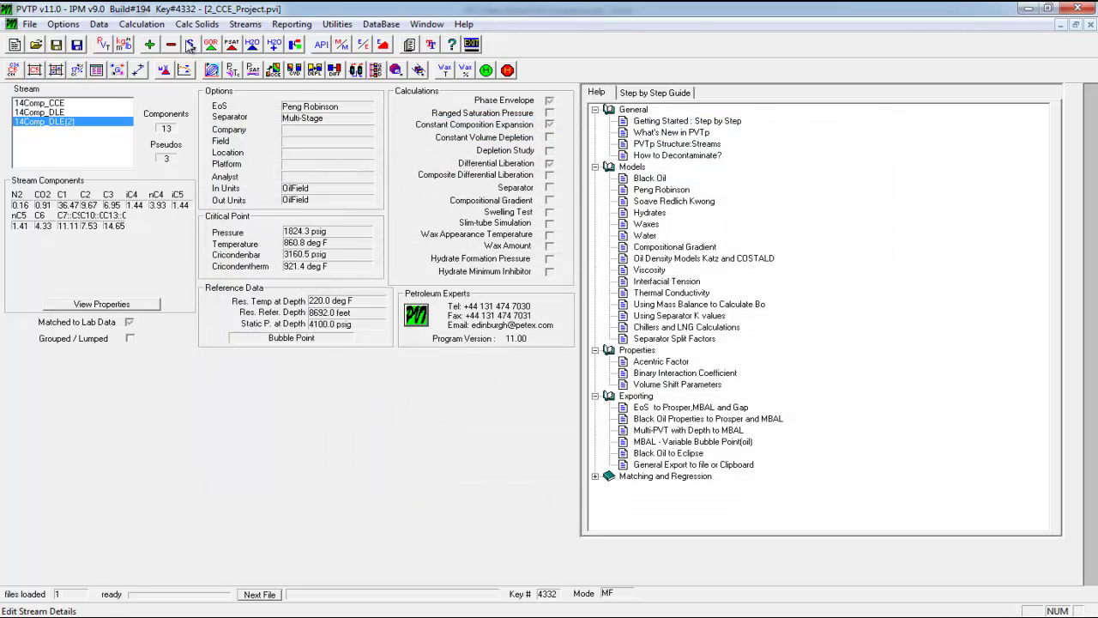
left_click(151, 46)
left_click(549, 274)
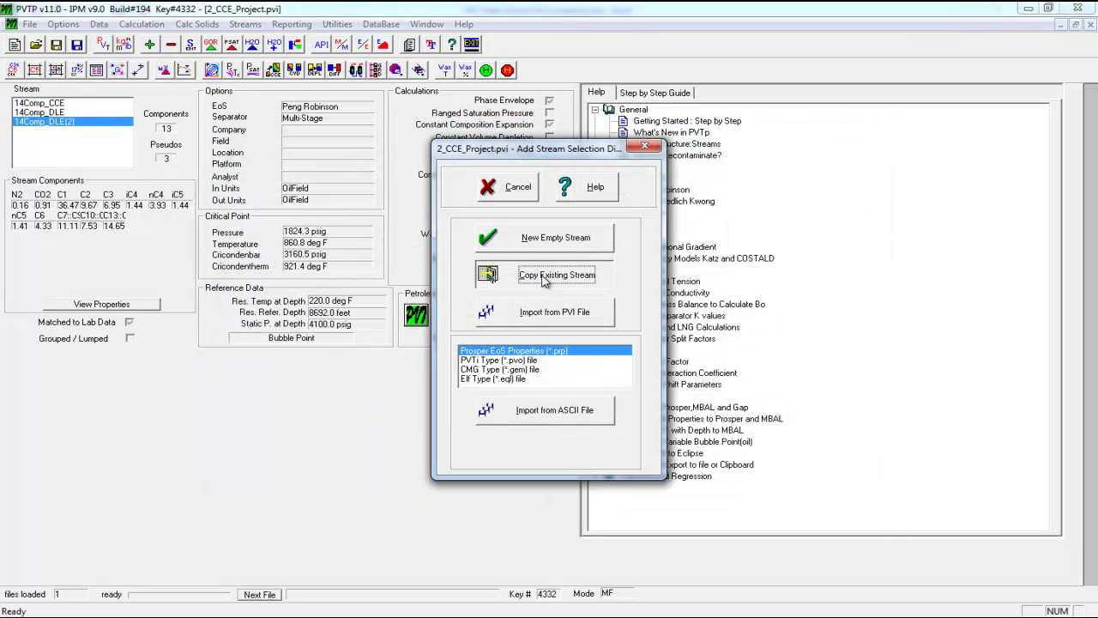
Copy the 14Comp_DLE(2) stream as a new stream named 14Comp_DLE(OD)
left_click_drag(603, 361, 586, 361)
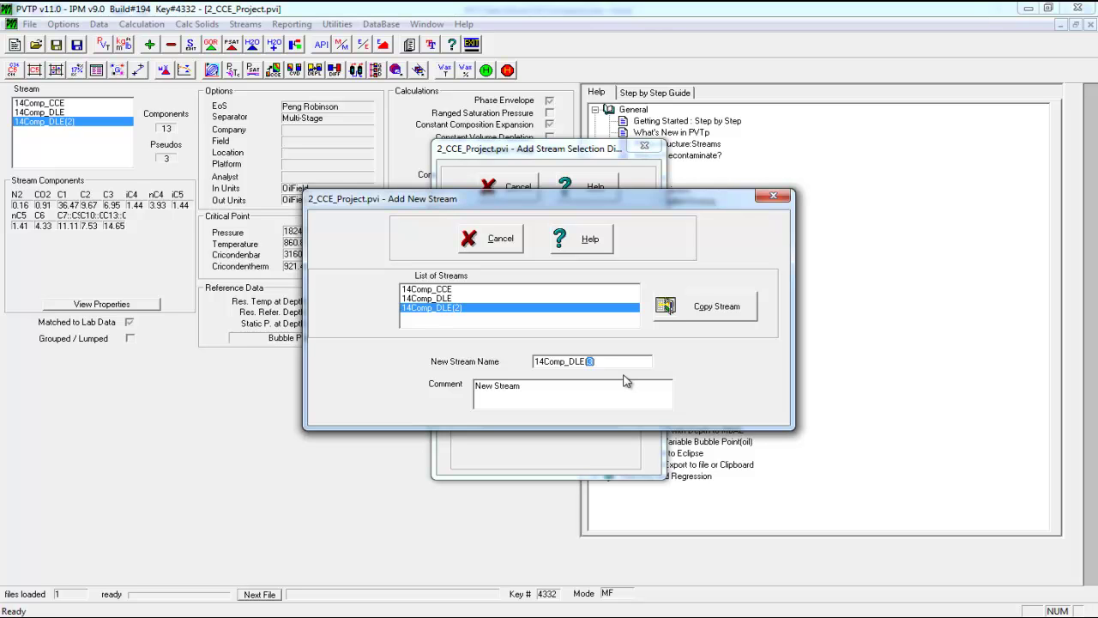
key("BackSpace")
type("DL")
key("BackSpace")
key("BackSpace")
type("OiD)")
left_click(667, 309)
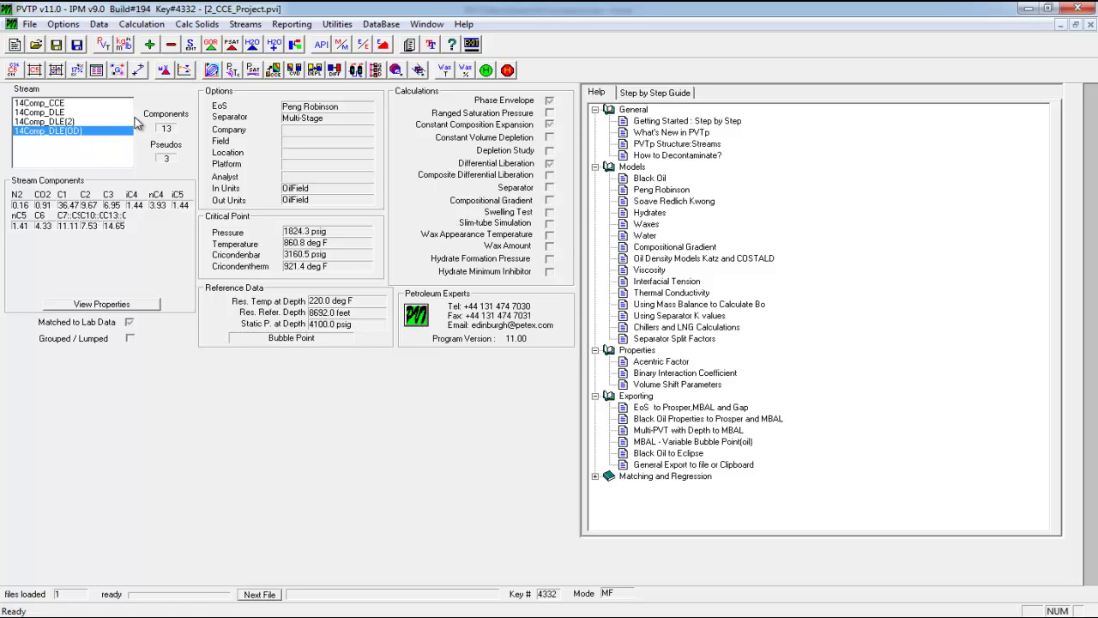
left_click(194, 67)
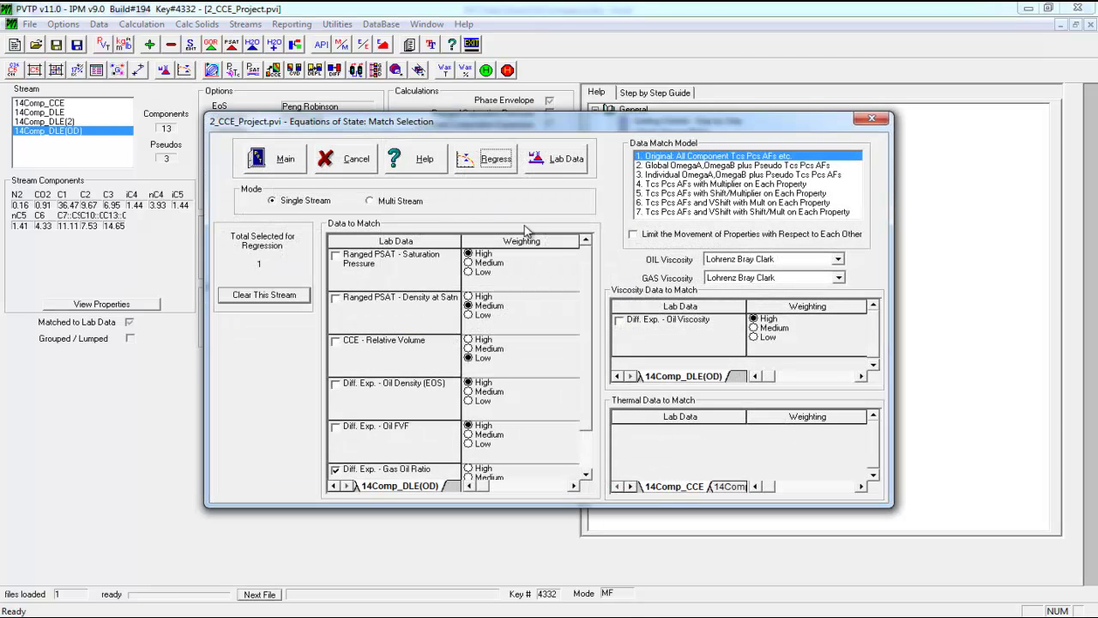
scroll(594, 343, "down", 1)
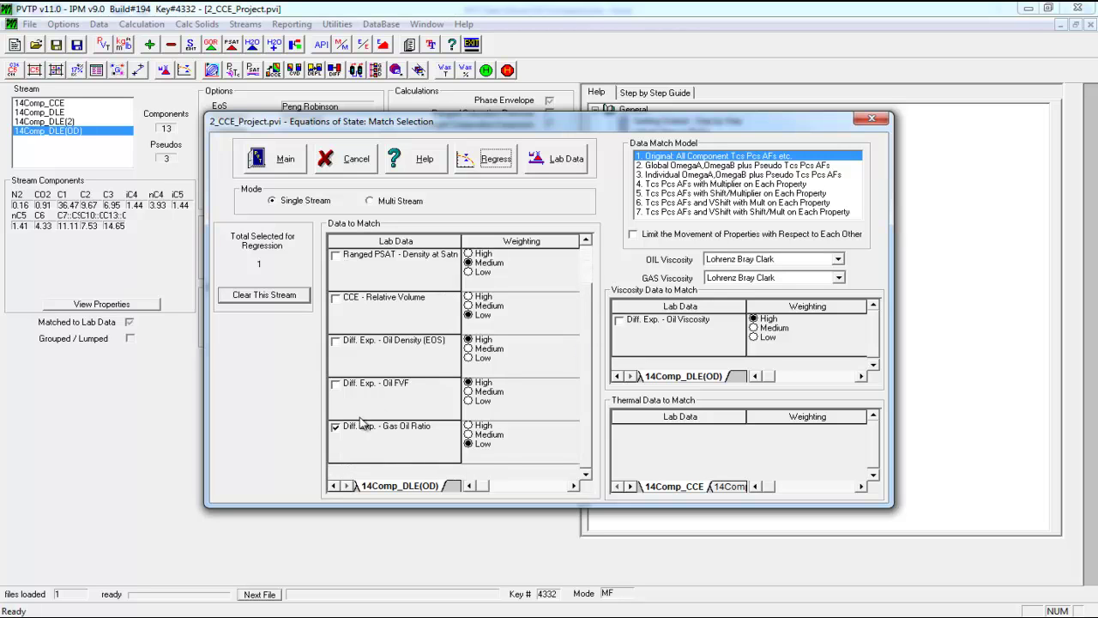
left_click(360, 427)
scroll(585, 377, "up", 1)
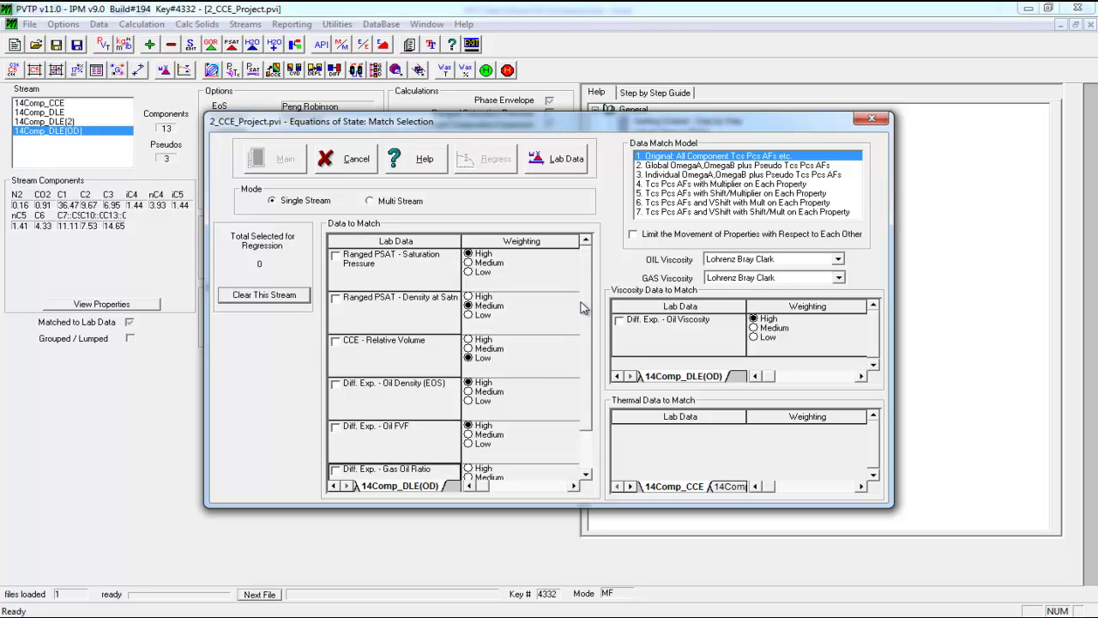
scroll(581, 322, "down", 1)
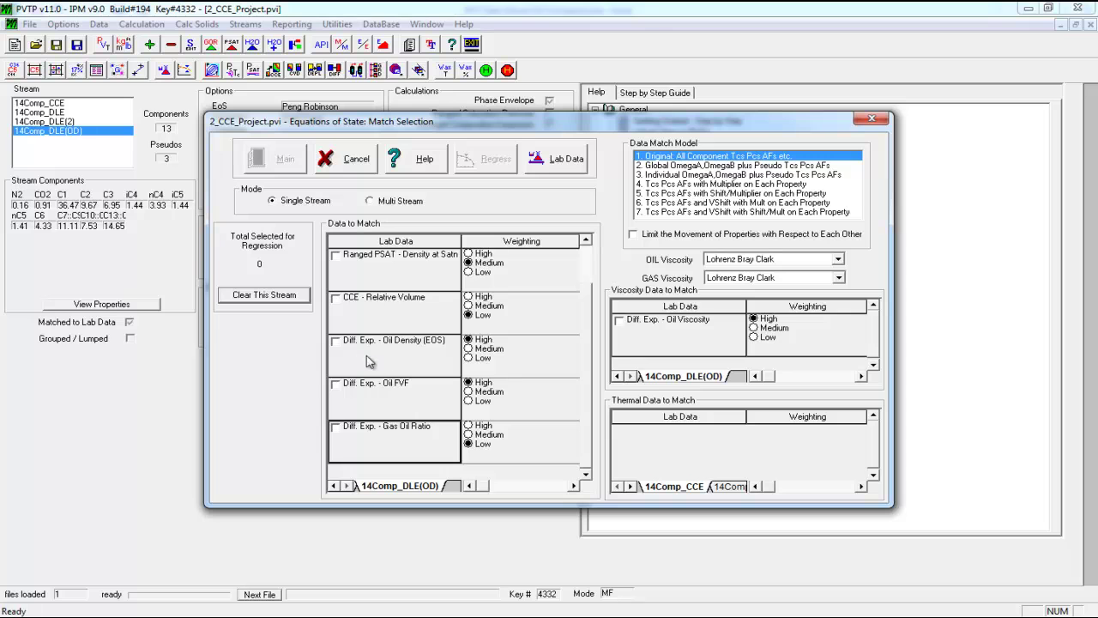
left_click(337, 342)
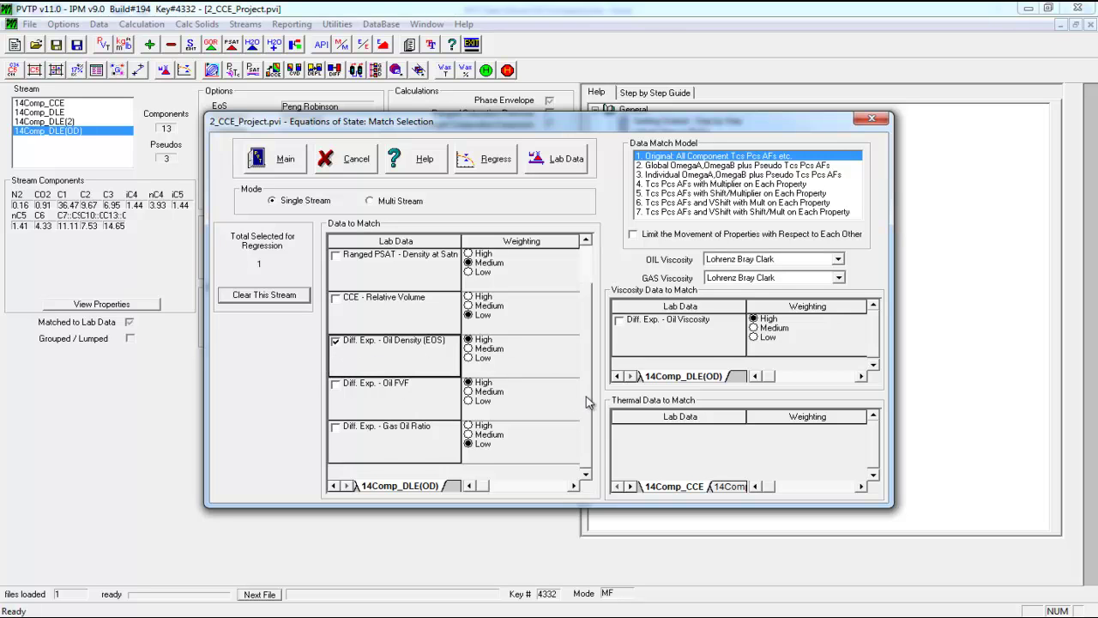
scroll(586, 395, "up", 1)
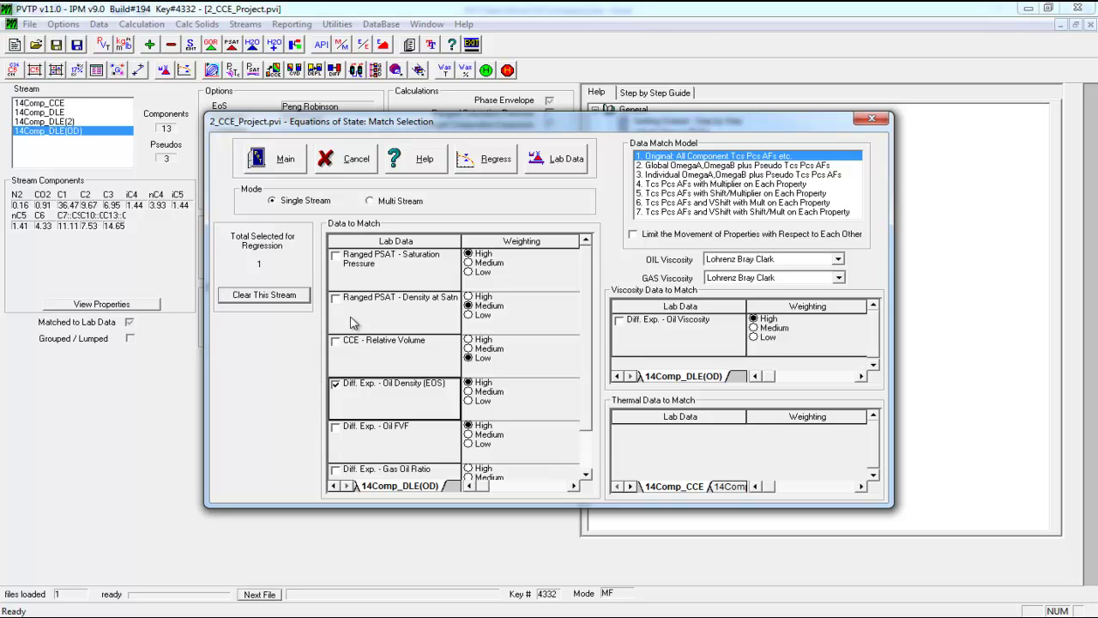
left_click(350, 160)
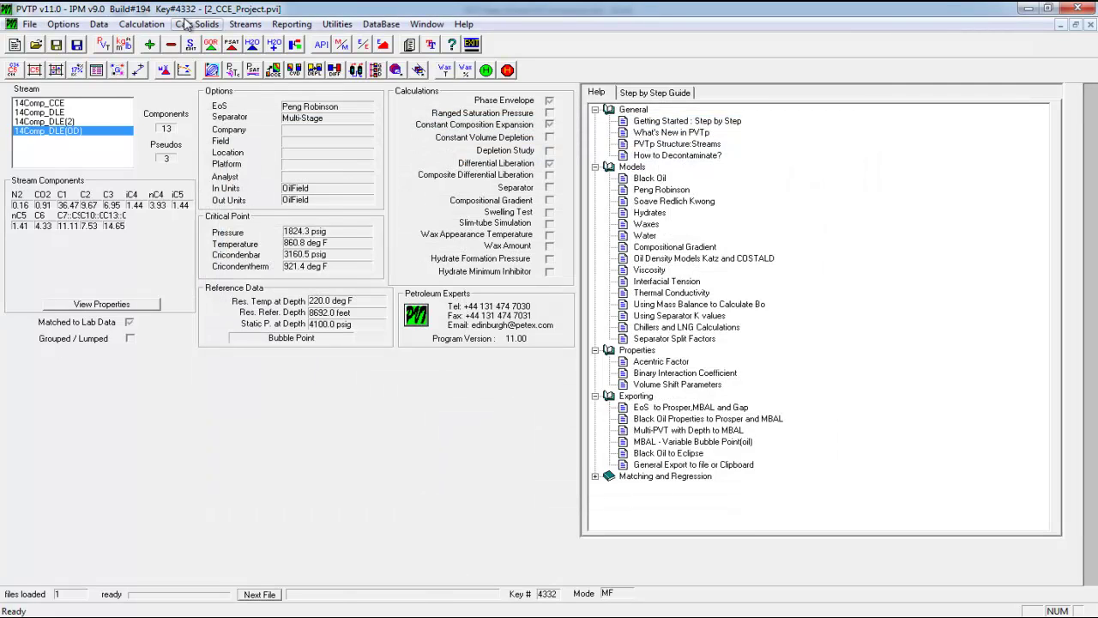
Calculate the saturation point of the 14Comp_DLE(2) and 14Comp_DLE(OD) streams from 220 to 220 deg F with 1 value
left_click(251, 70)
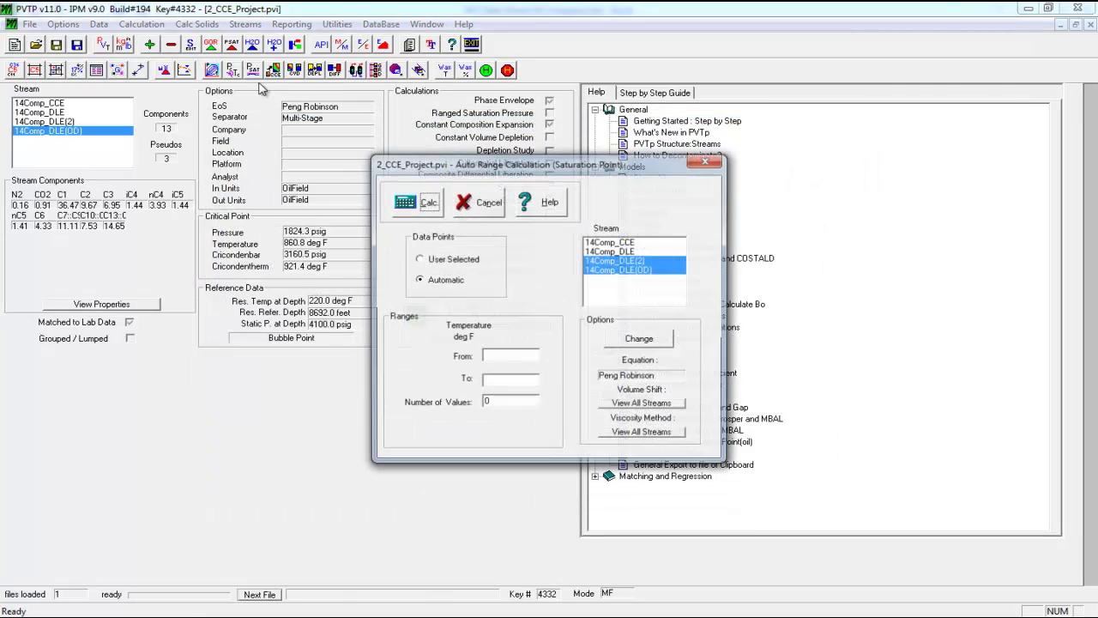
left_click(497, 355)
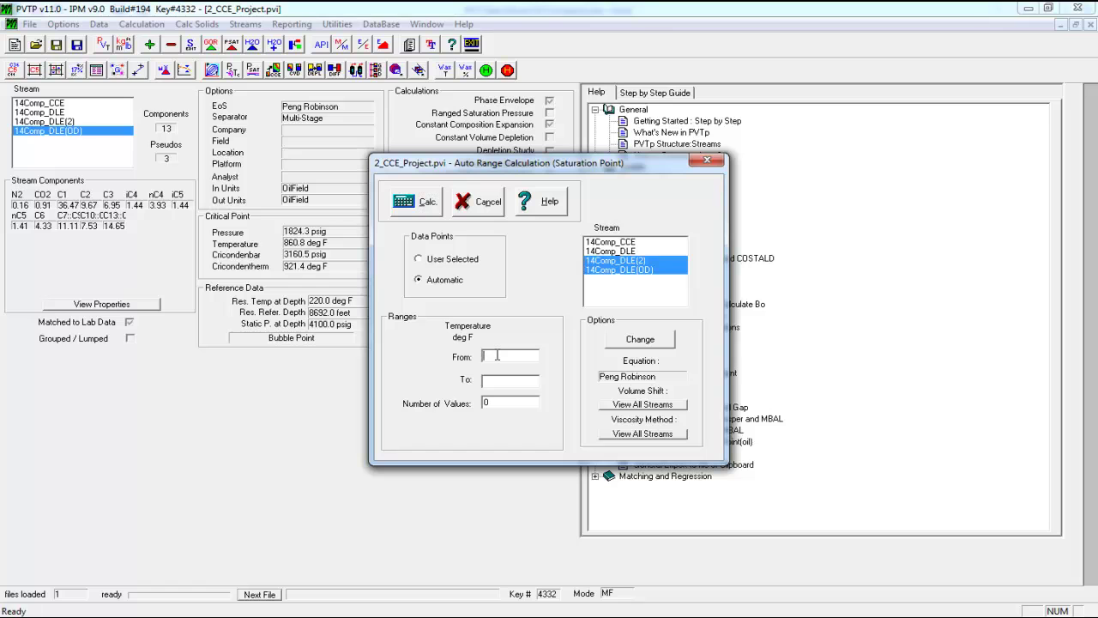
type("220")
left_click(515, 380)
type("220")
left_click(417, 201)
left_click(665, 347)
double_click(496, 402)
type("1")
left_click(422, 204)
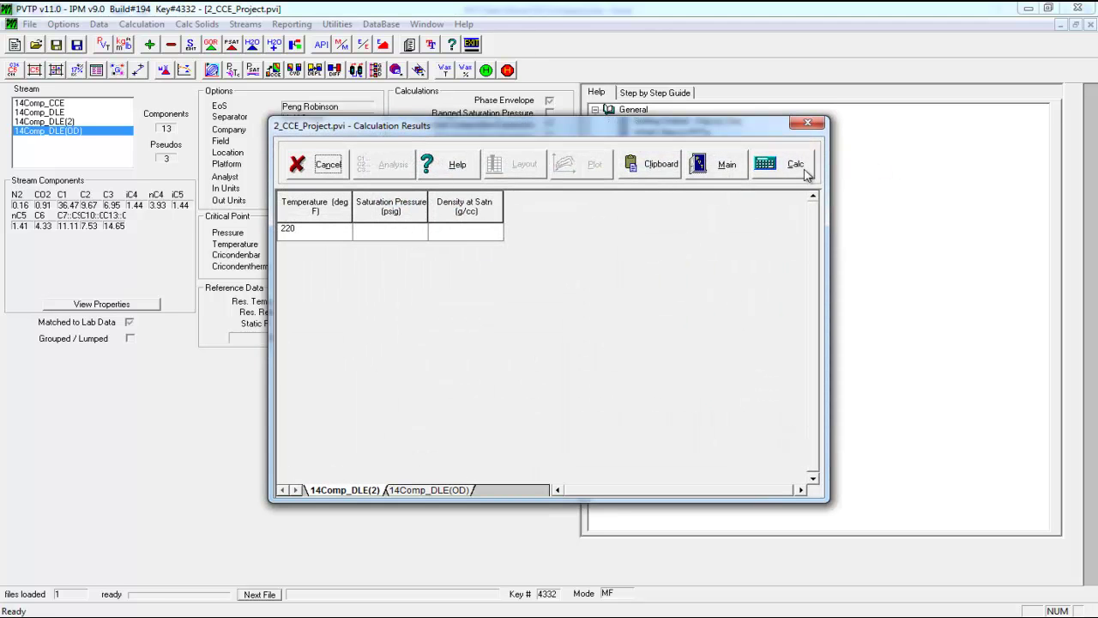
left_click(805, 171)
left_click(618, 355)
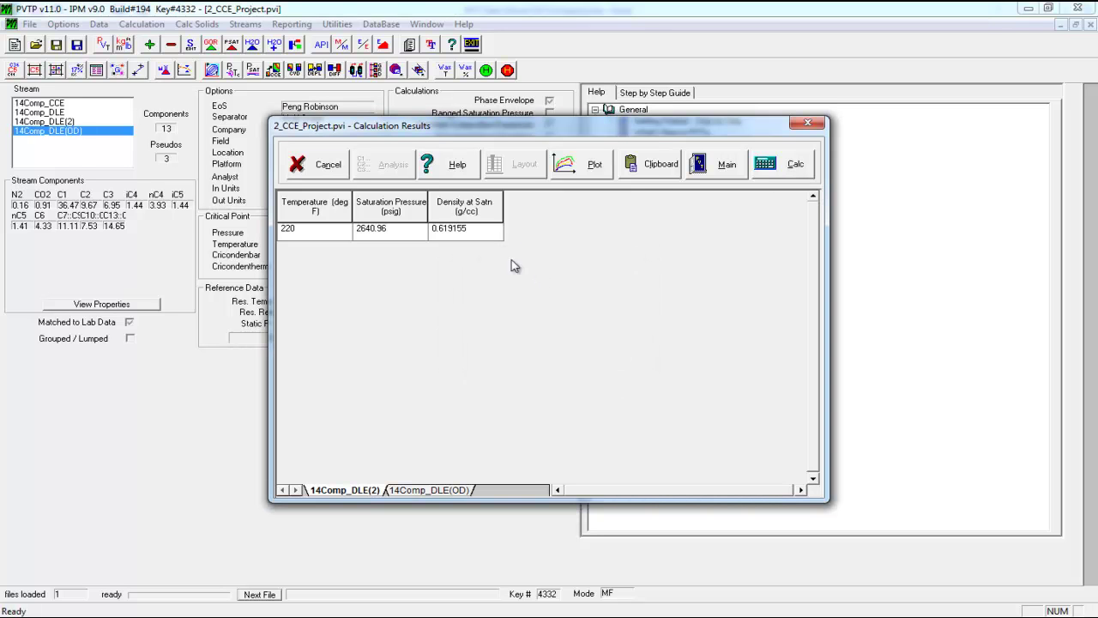
Switch to the PVT Data (Good Oil Company) workbook in Excel and enter the label Oil Density in cell E21 of the DLE sheet
left_click_drag(472, 229, 433, 229)
left_click(401, 616)
left_click(316, 549)
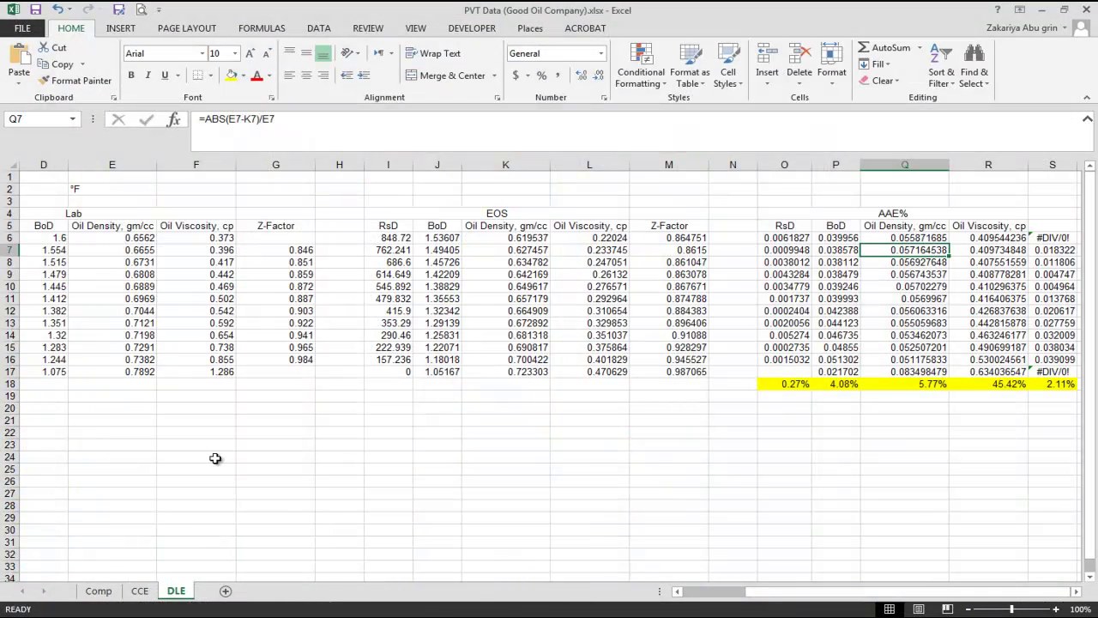
left_click(95, 432)
left_click(103, 420)
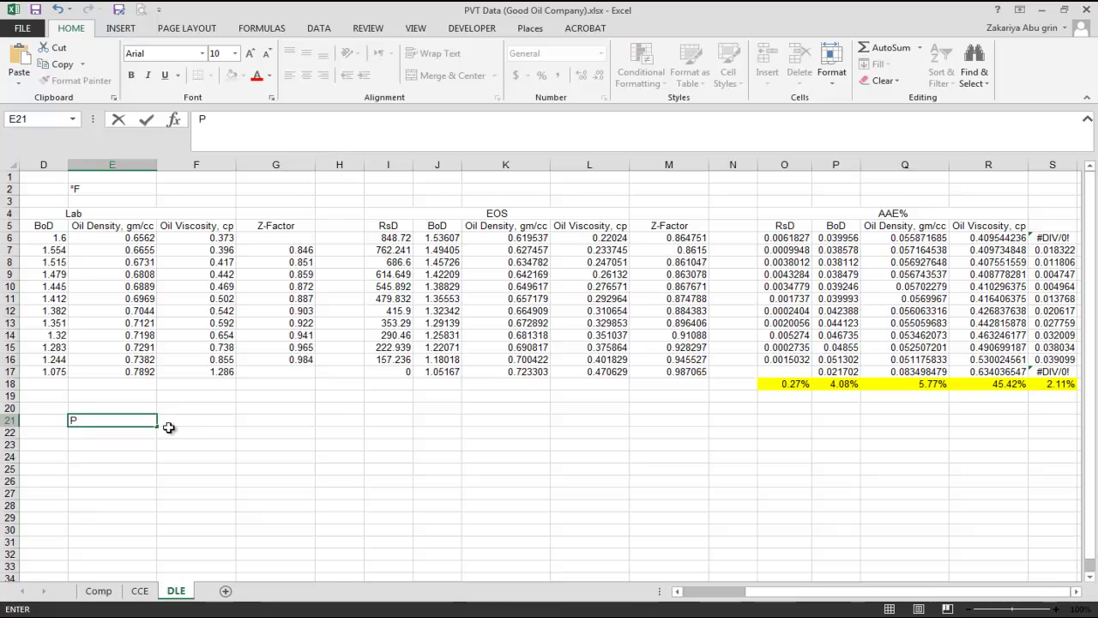
key("BackSpace")
type("Oi")
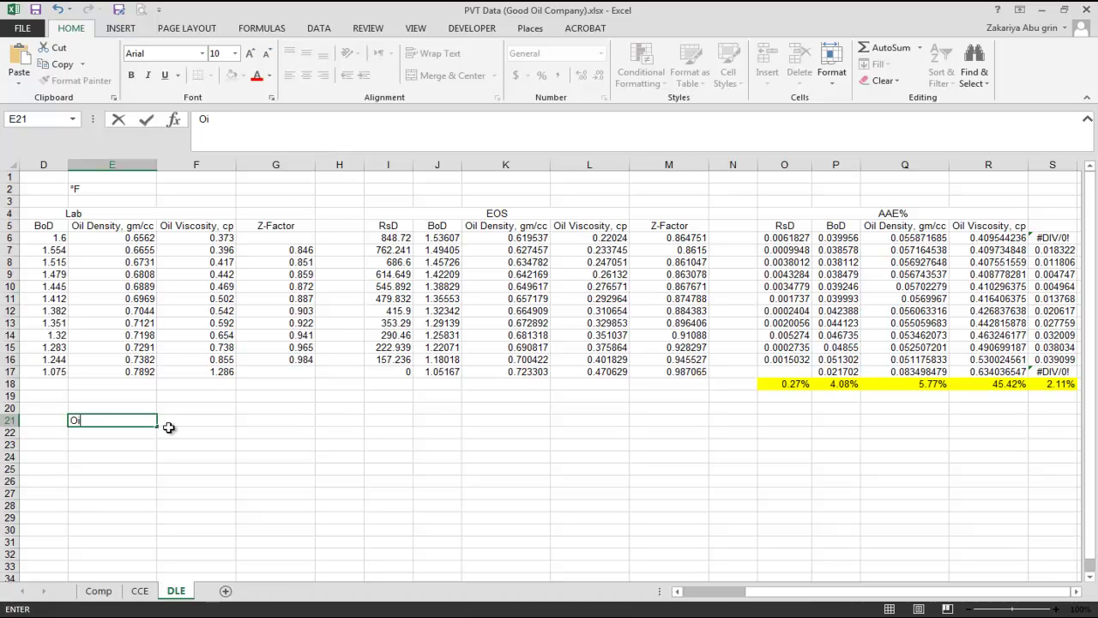
type("l Density")
Add the headings Lab in cell E20 and EOS in cell F20
left_click(131, 408)
type("L")
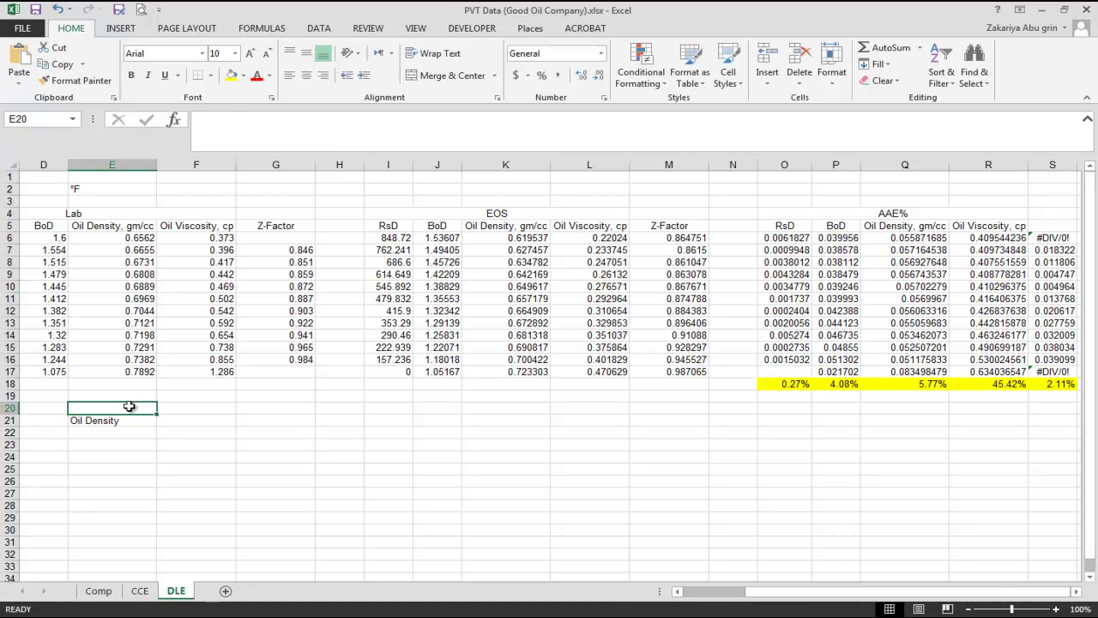
type("ab")
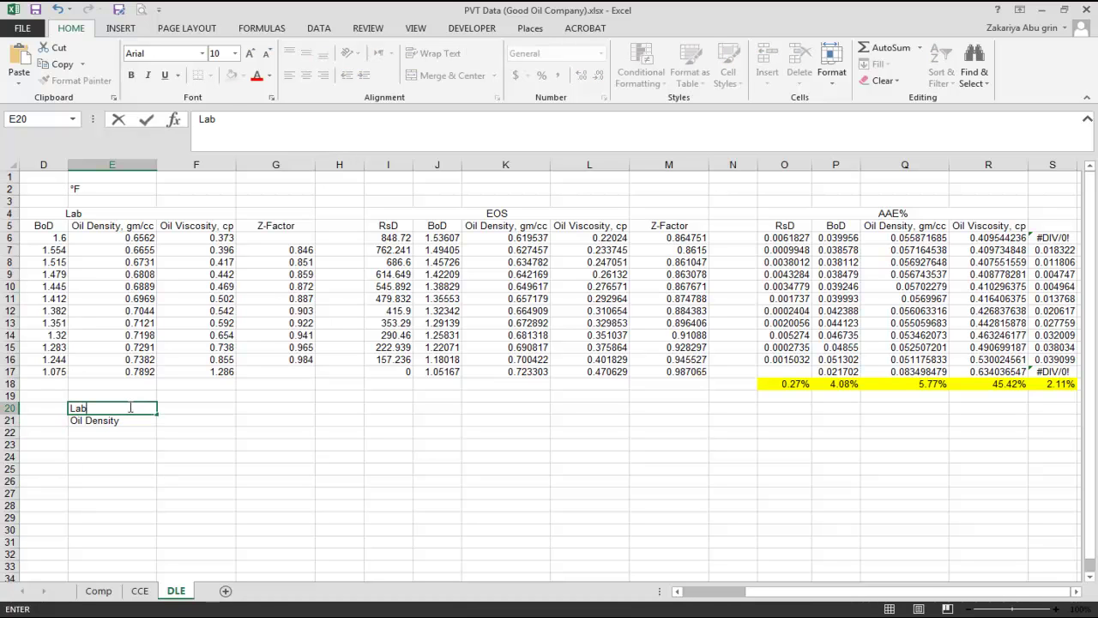
left_click(179, 407)
type("EOS")
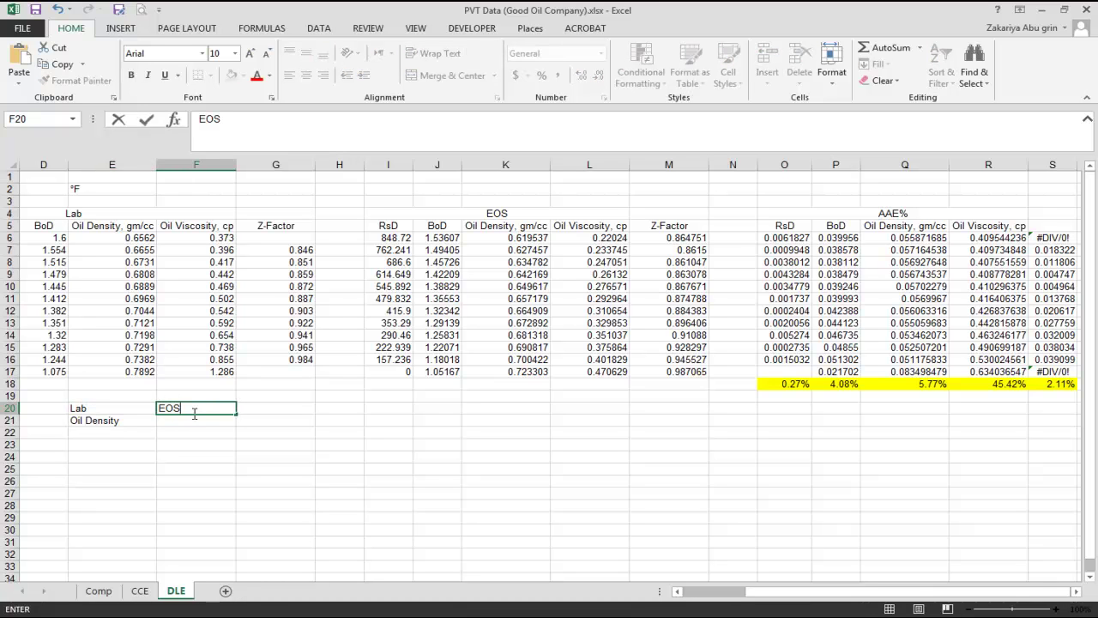
Copy the Oil Density label from E21 into F21 under the EOS heading
left_click(179, 424)
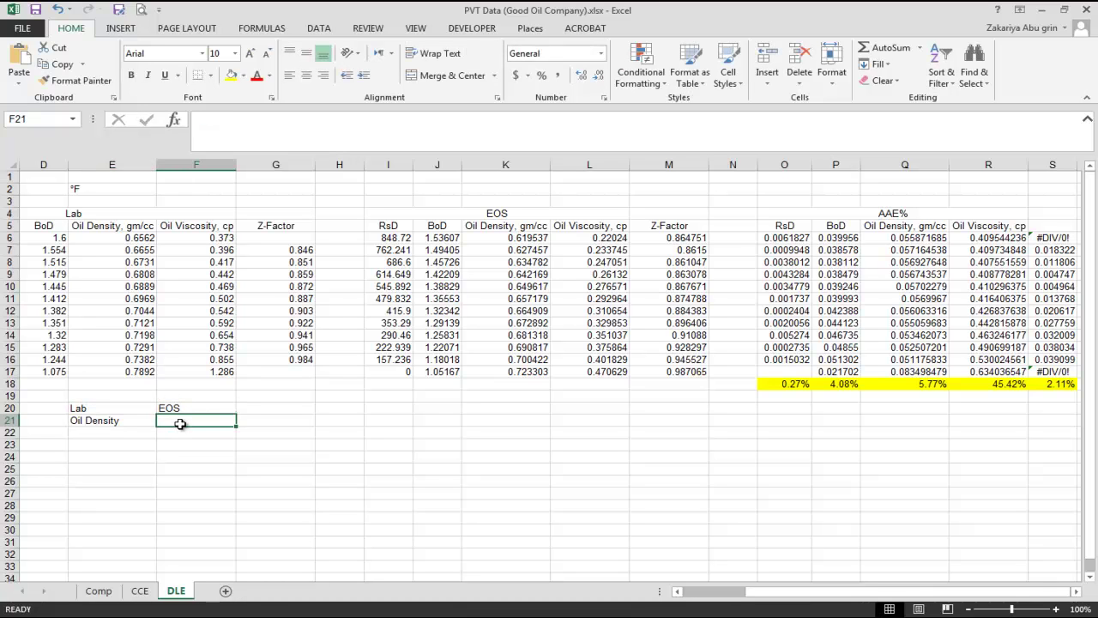
left_click(138, 422)
key("ctrl+c")
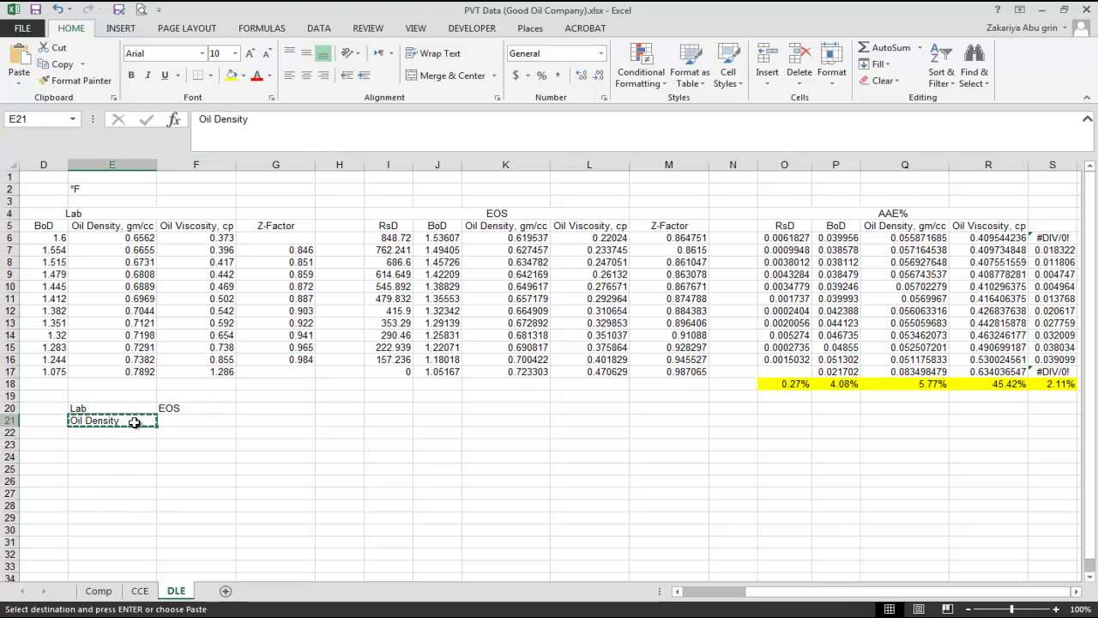
left_click(193, 428)
left_click(192, 410)
left_click(189, 421)
key("ctrl+v")
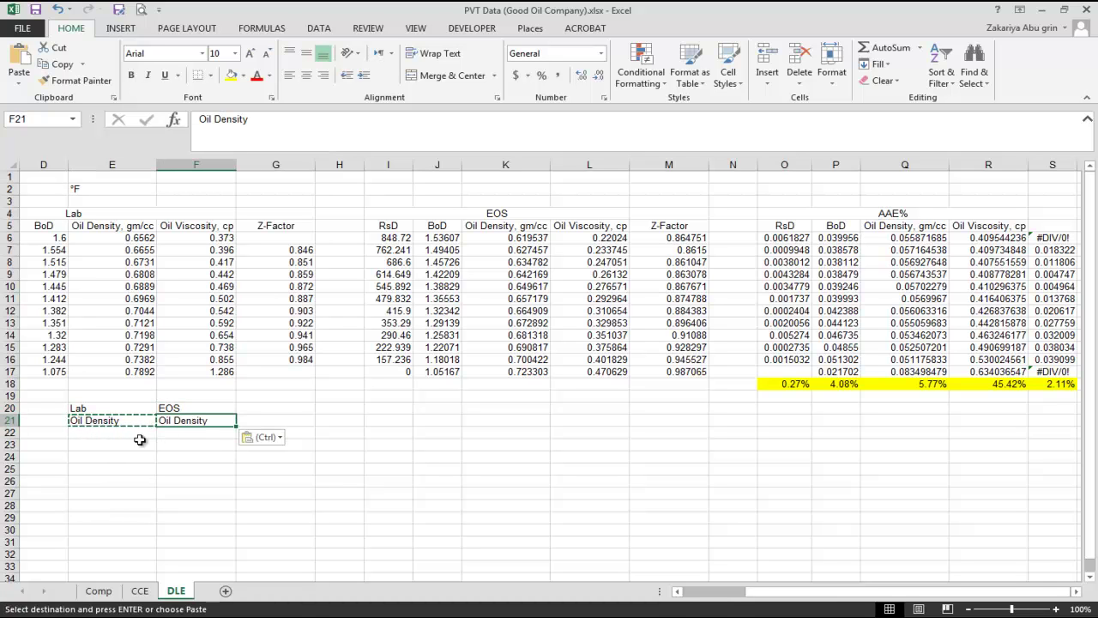
Change the label in cell E21 to Psat Oil Density
left_click(73, 422)
double_click(74, 422)
type("CC")
key("BackSpace")
key("BackSpace")
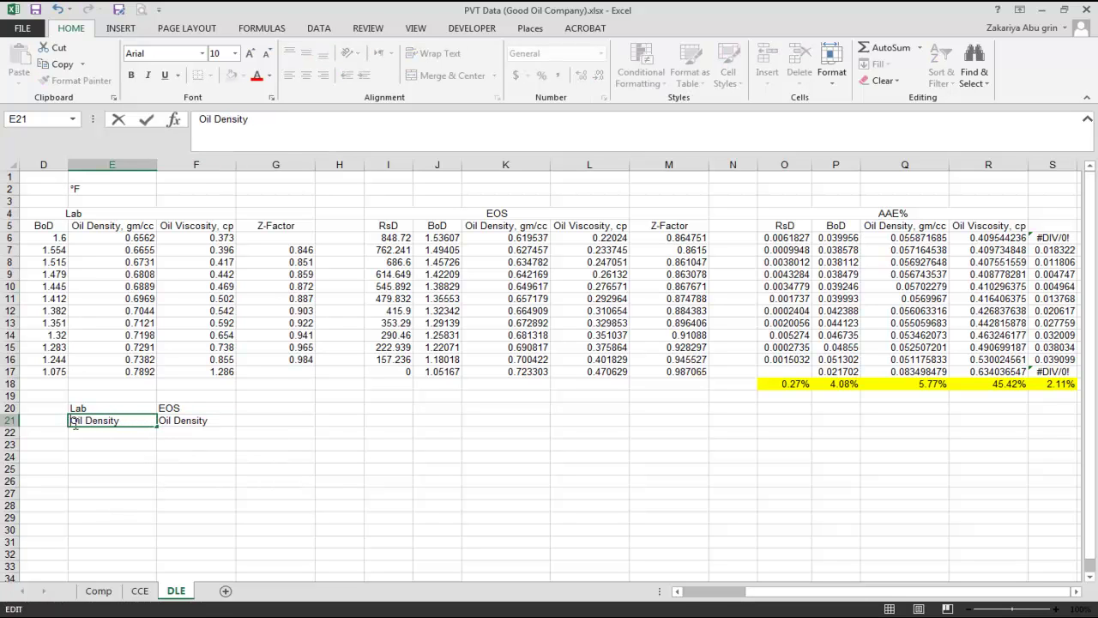
type("Psat")
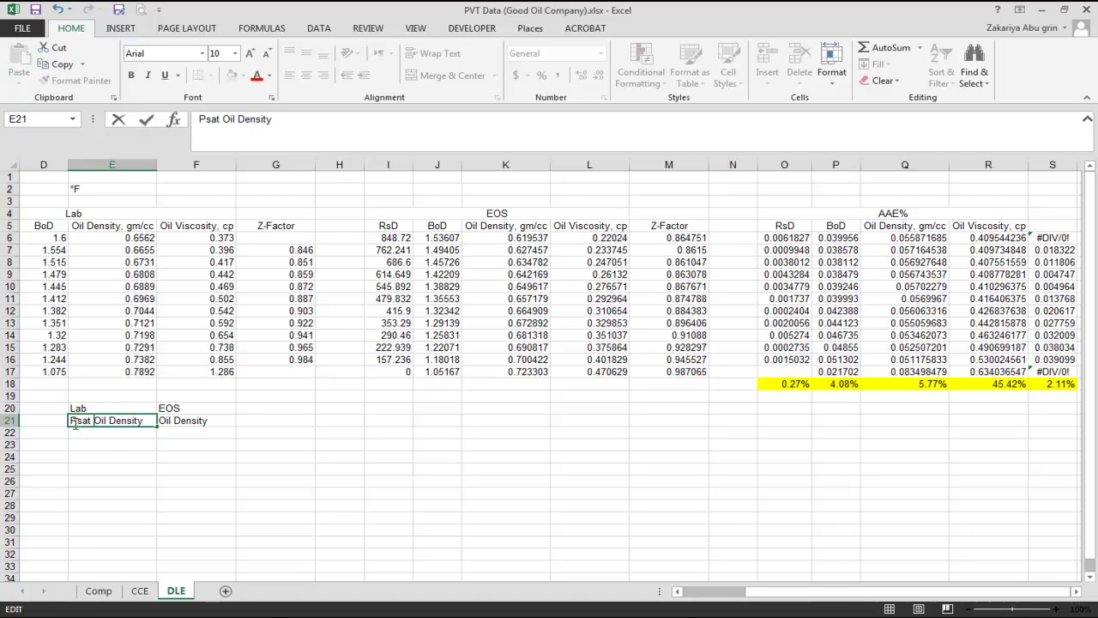
key("Return")
Replace the label in F21 with a copy of the Psat Oil Density label from E21
left_click(109, 422)
key("ctrl+c")
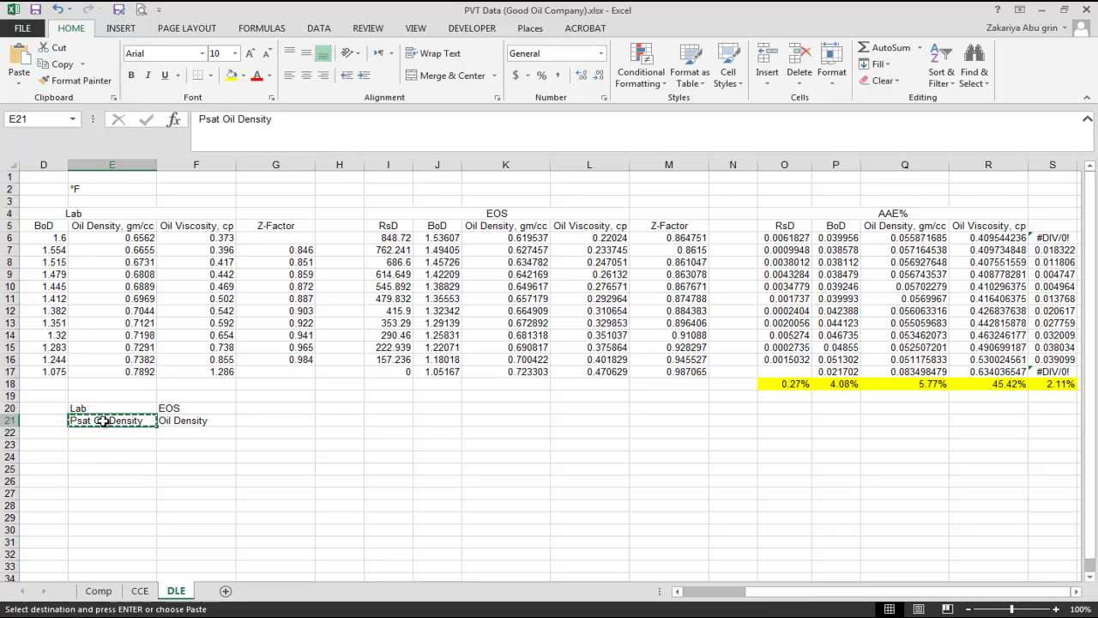
left_click(185, 420)
key("ctrl+v")
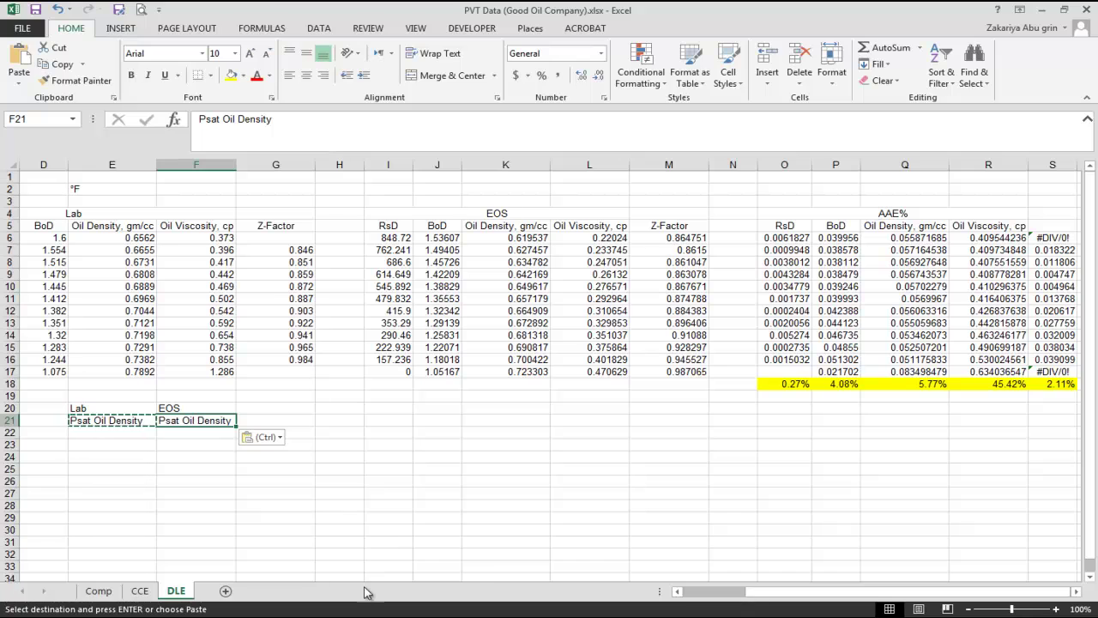
Copy the calculated density at saturation for 14Comp_DLE(2) from PVTP into cell F22 of the Excel DLE sheet
key("alt+Tab")
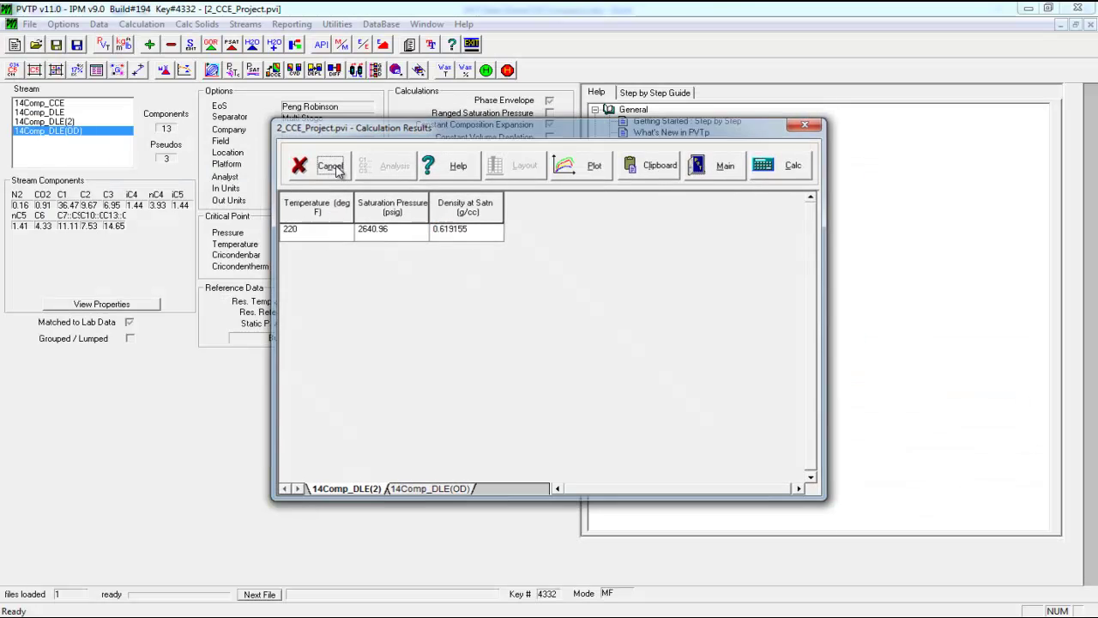
left_click(328, 165)
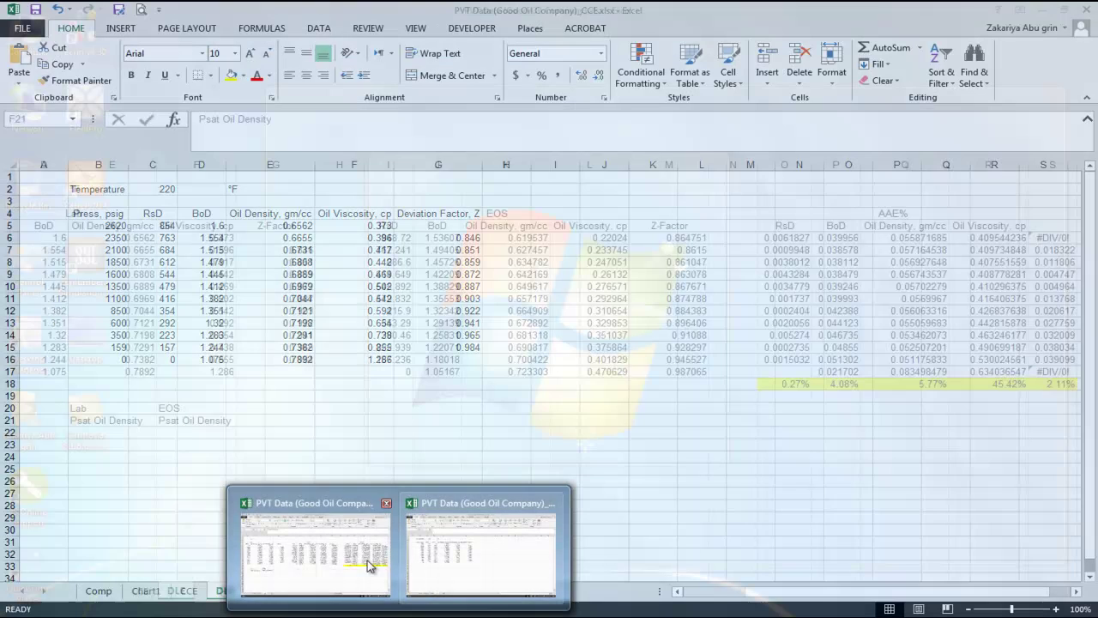
left_click(296, 528)
left_click(185, 433)
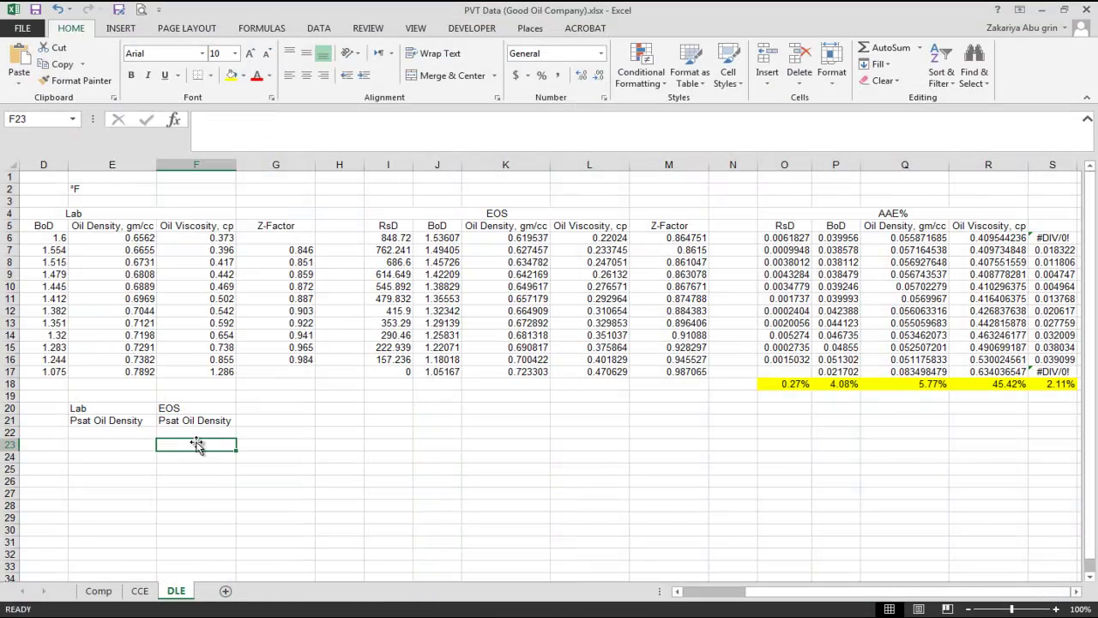
key("ctrl+v")
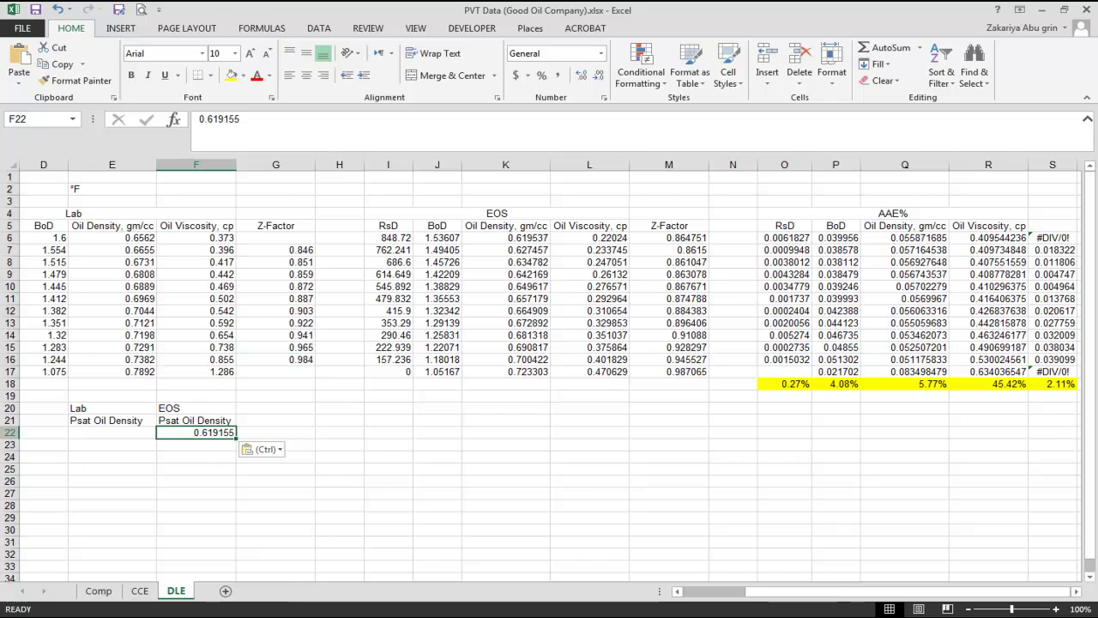
Copy the lab density at saturation from the 14Comp_DLE(2) match data in PVTP into cell E22 of the Excel sheet
key("alt+Tab")
left_click(488, 202)
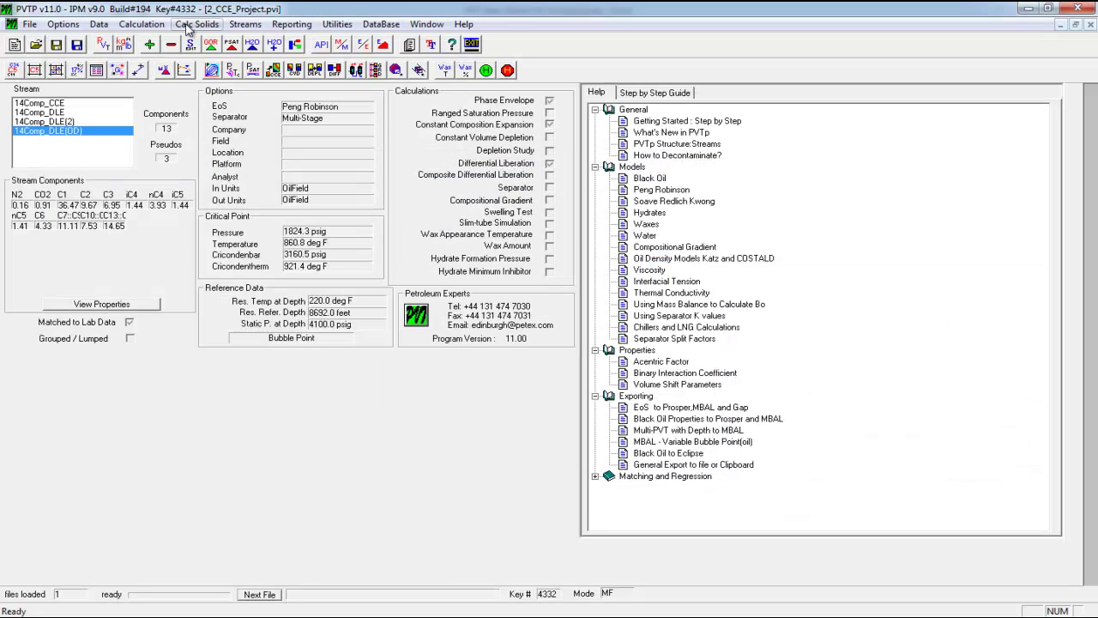
left_click(163, 70)
left_click(485, 356)
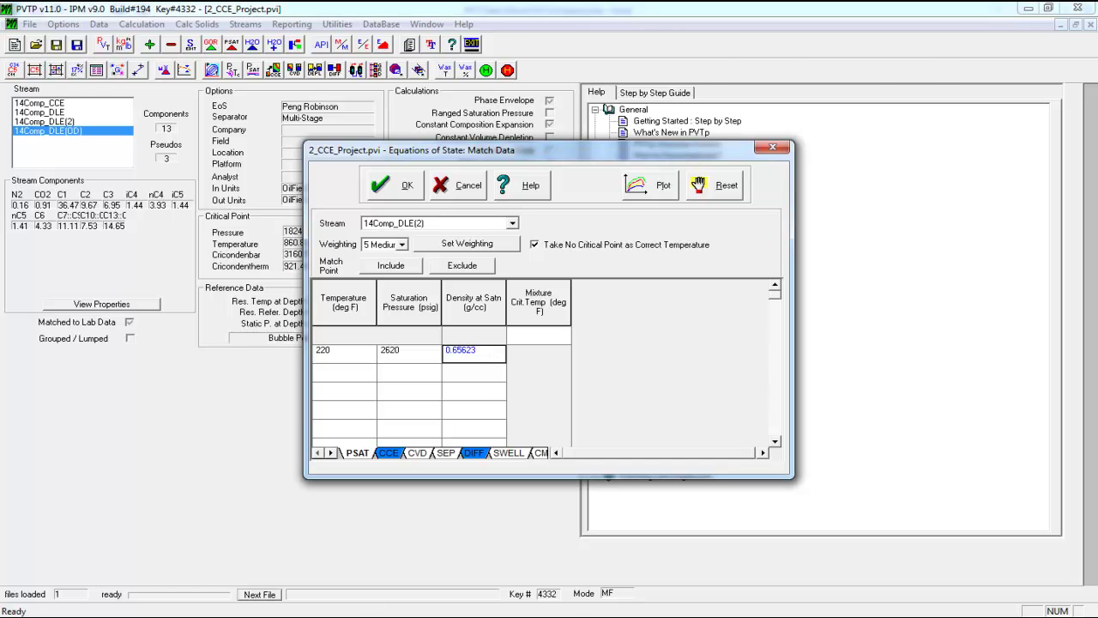
left_click(386, 614)
left_click(324, 579)
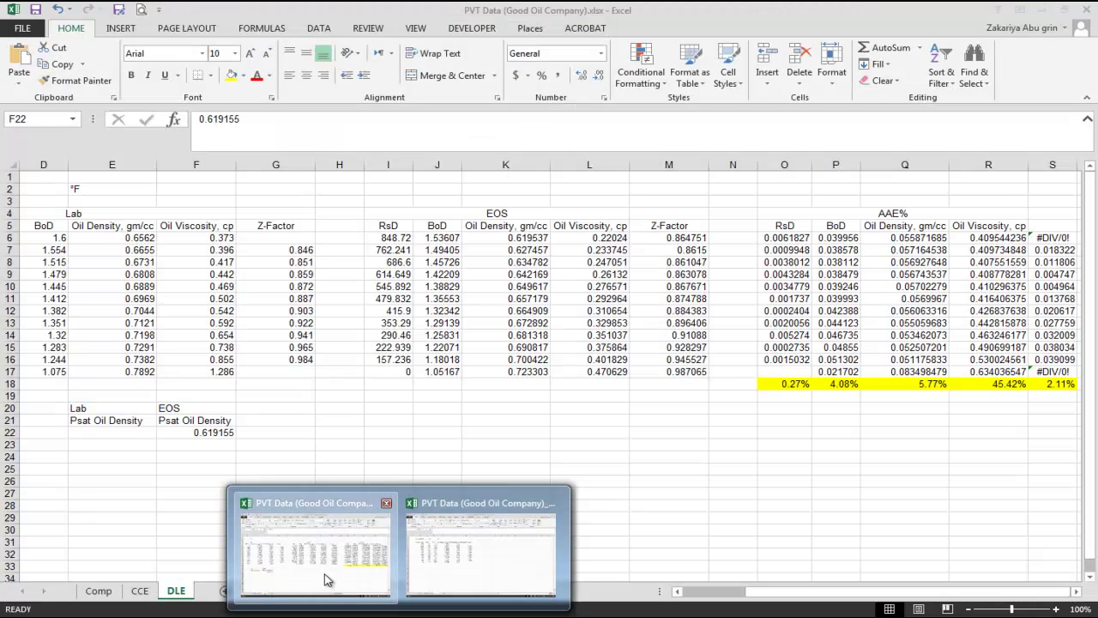
left_click(134, 438)
key("ctrl+v")
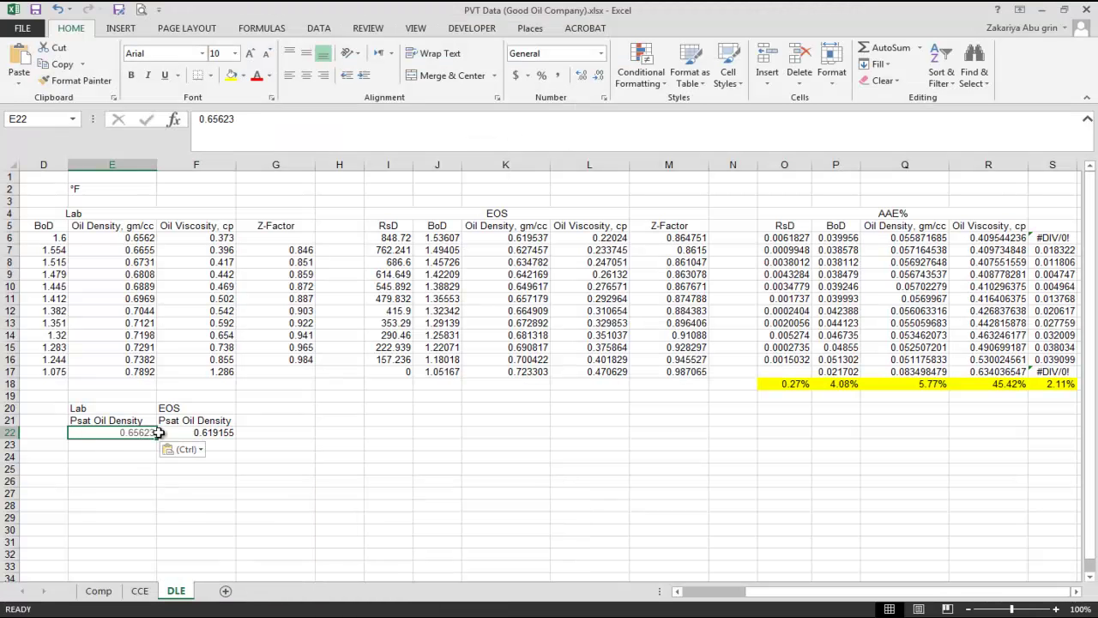
Label cell G21 of the DLE sheet AAE%
left_click(267, 421)
type("AA")
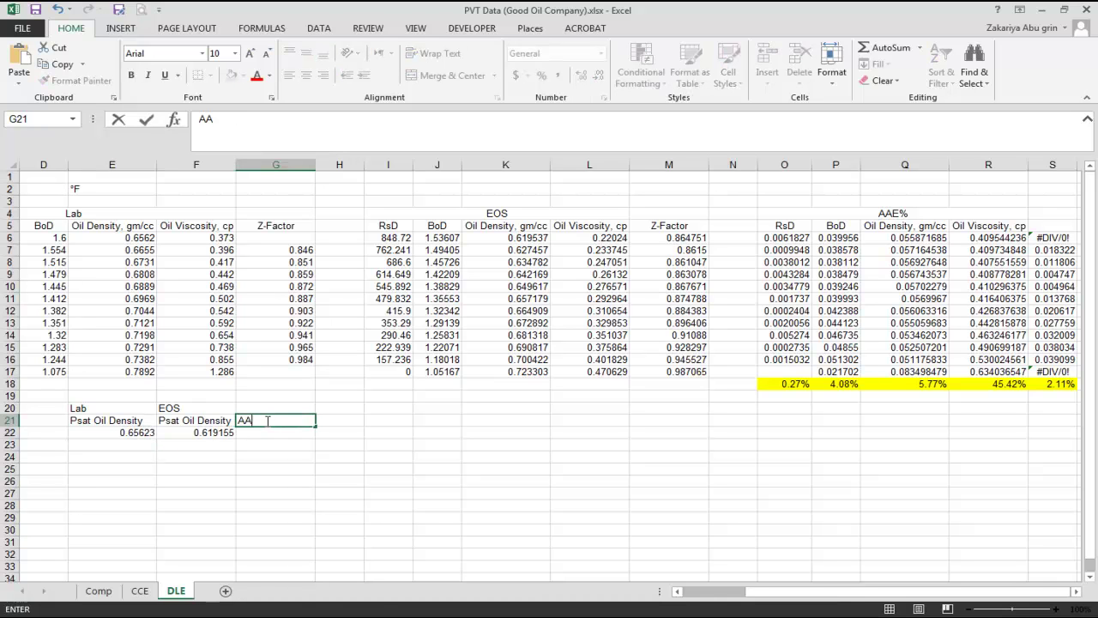
type("E%")
key("Return")
Enter the formula =ABS(F22-E22)/E22 in cell G22 to compute the relative error of the saturation oil density
type("=")
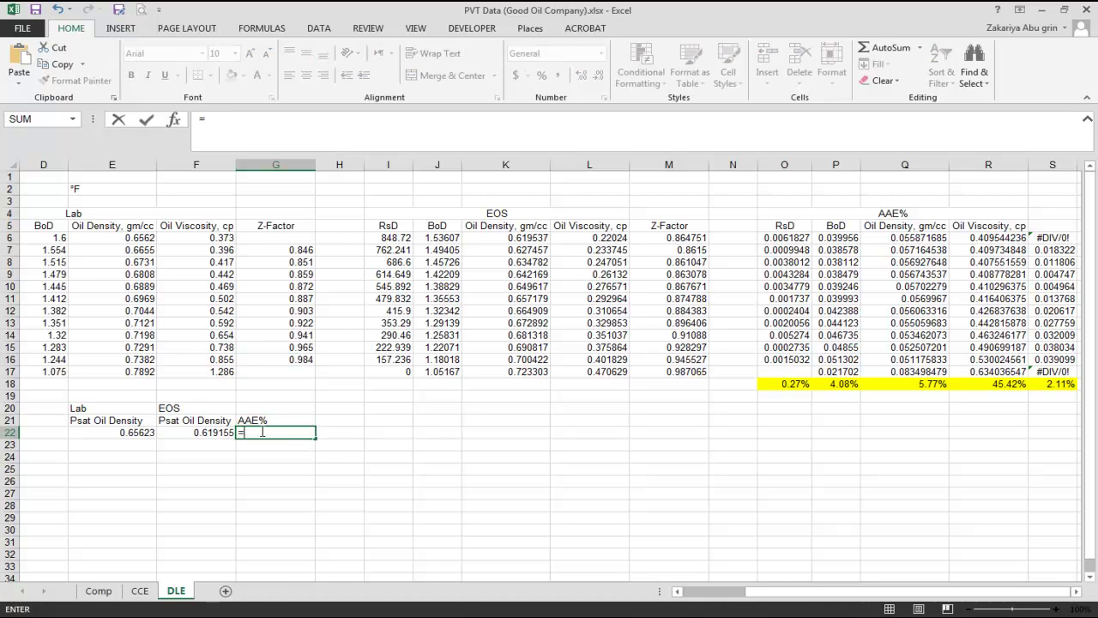
type("abs")
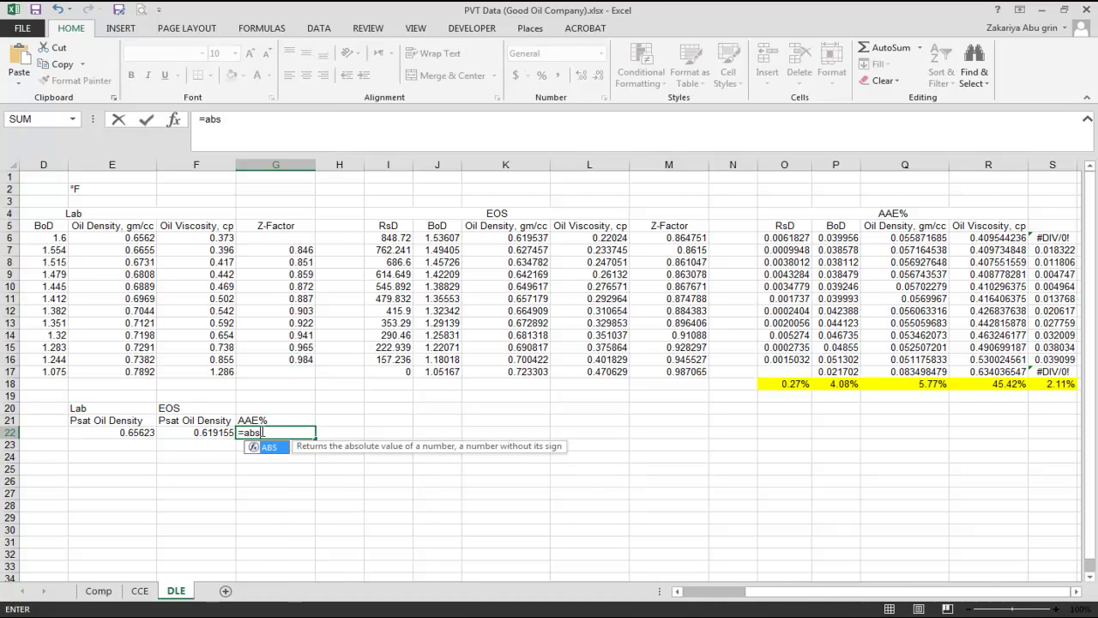
type("(")
left_click(204, 432)
type("-")
left_click(140, 431)
type(")/")
left_click(140, 432)
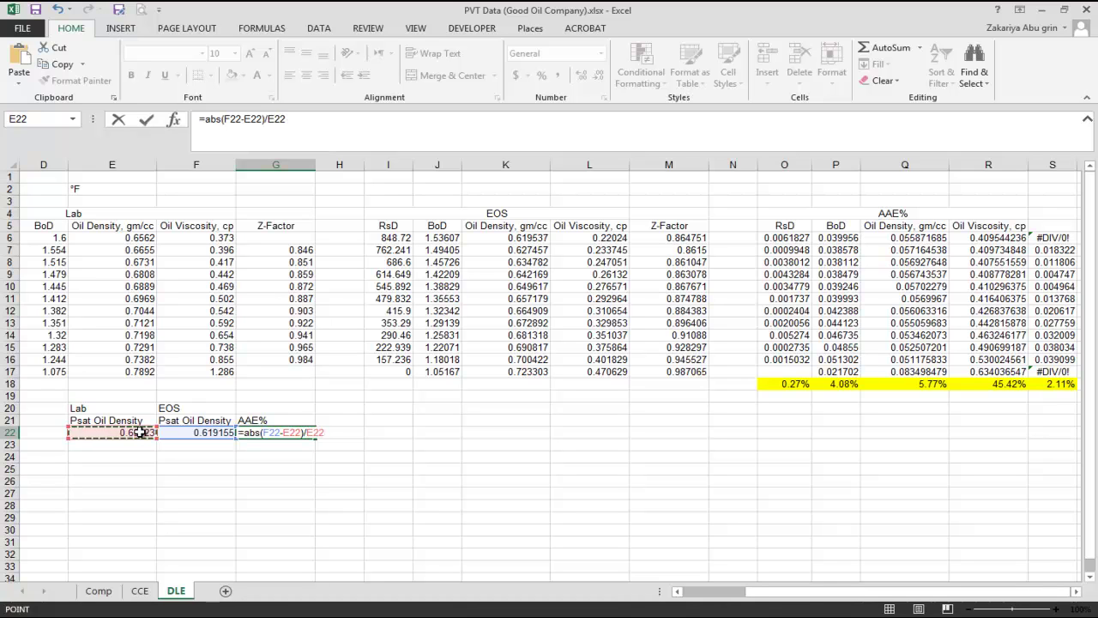
key("Return")
Format cell G22 as a percentage with two decimals and give it a yellow fill
left_click(306, 430)
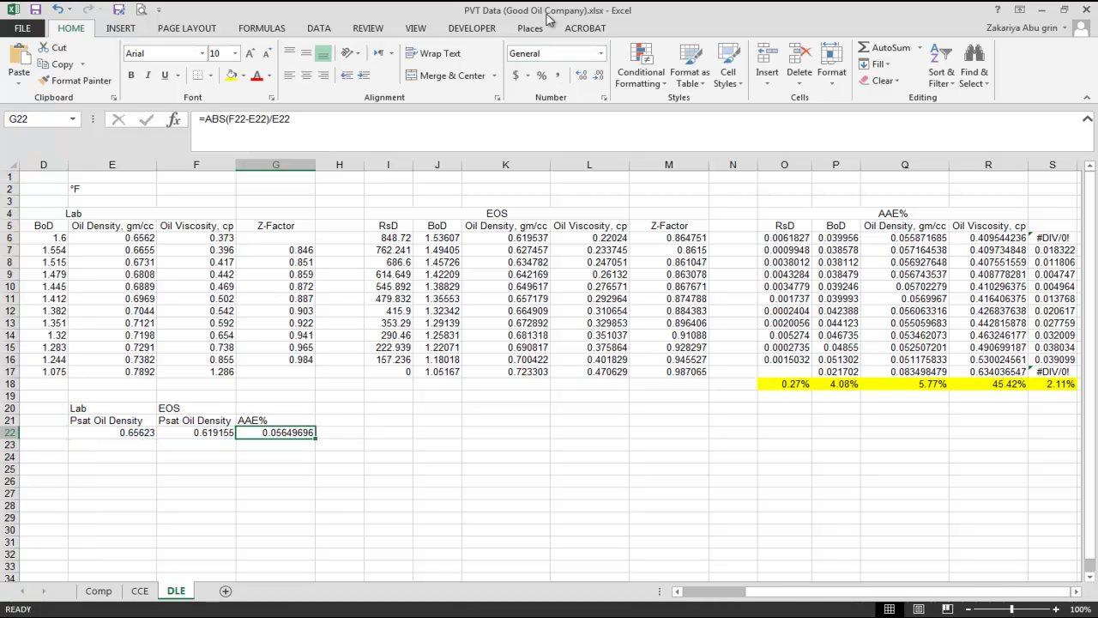
left_click(542, 75)
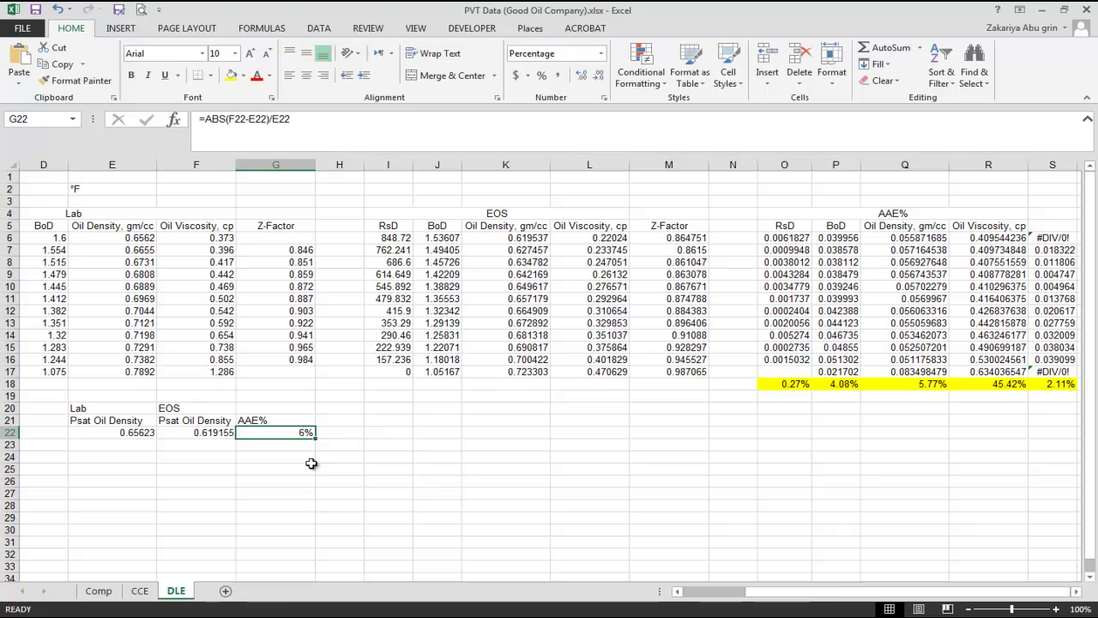
left_click(582, 75)
left_click(582, 76)
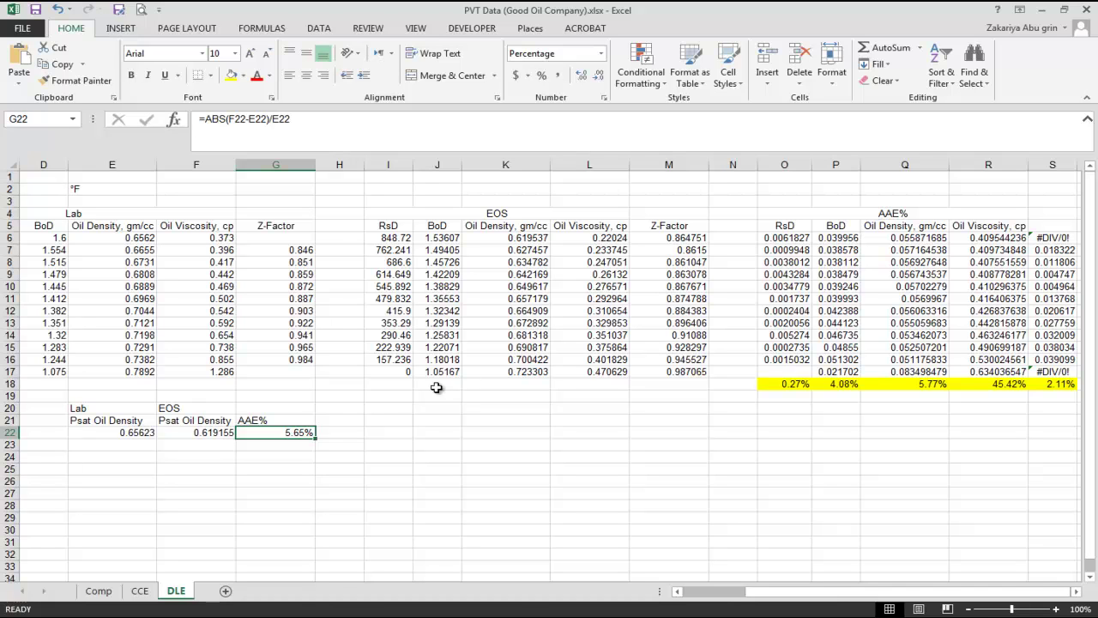
left_click(230, 75)
left_click(355, 471)
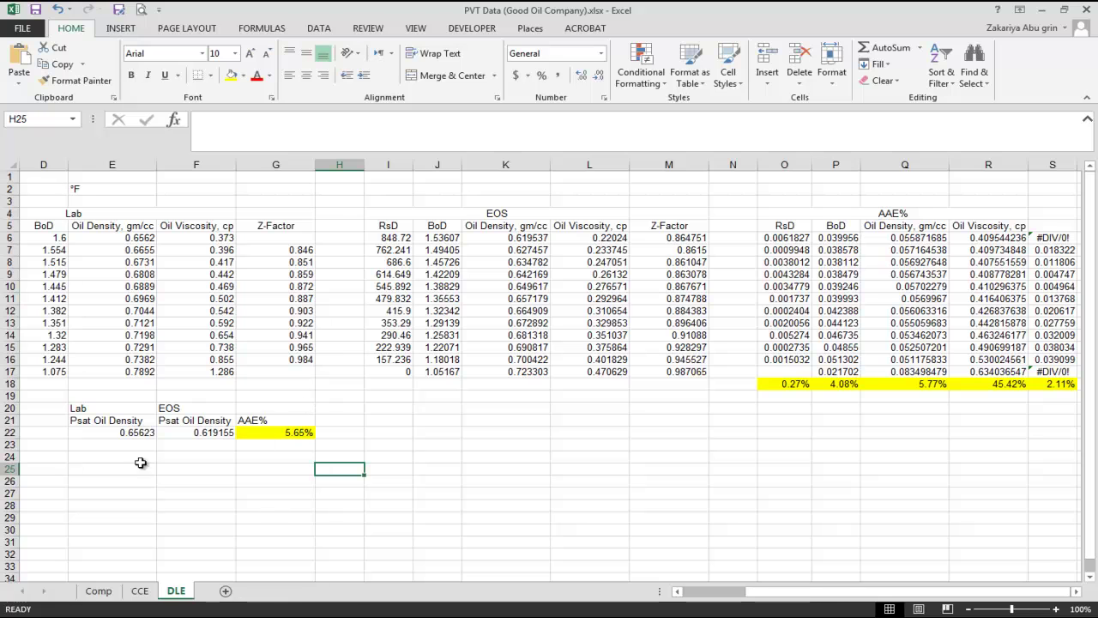
left_click(281, 429)
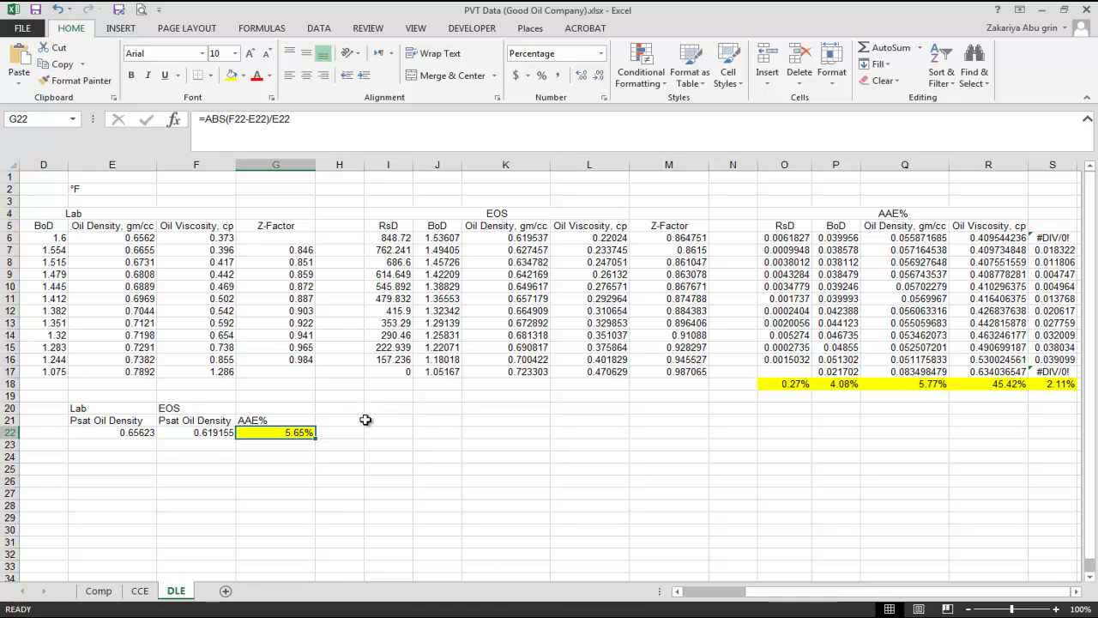
Switch to PVTP, close the match data, and select only Ranged PSAT - Density at Satn as data to match for 14Comp_DLE(2)
key("alt+Tab")
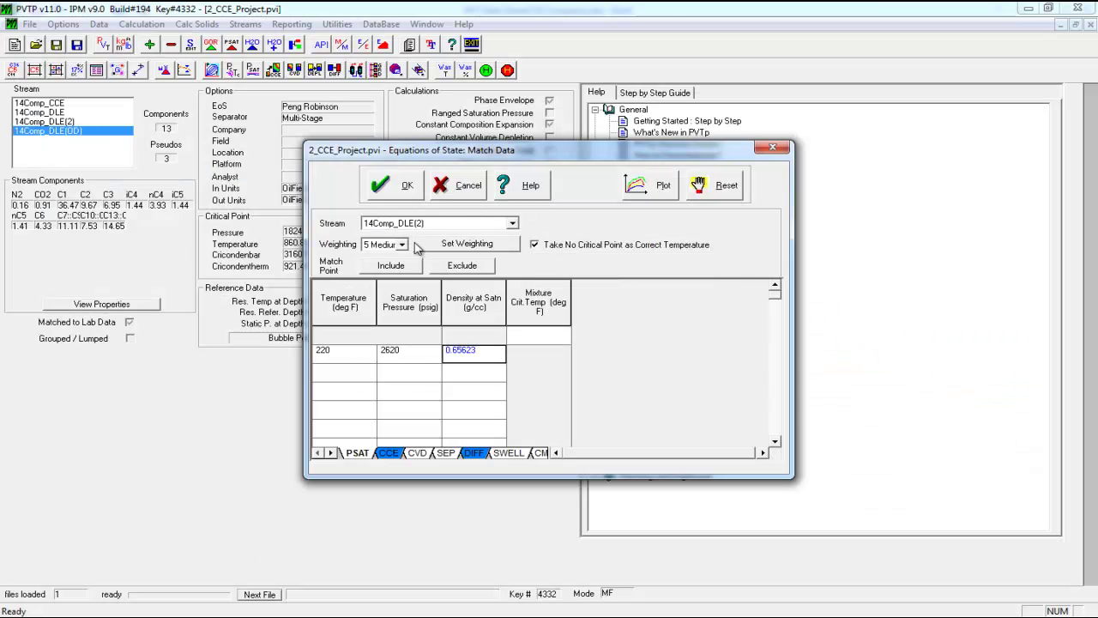
left_click(453, 185)
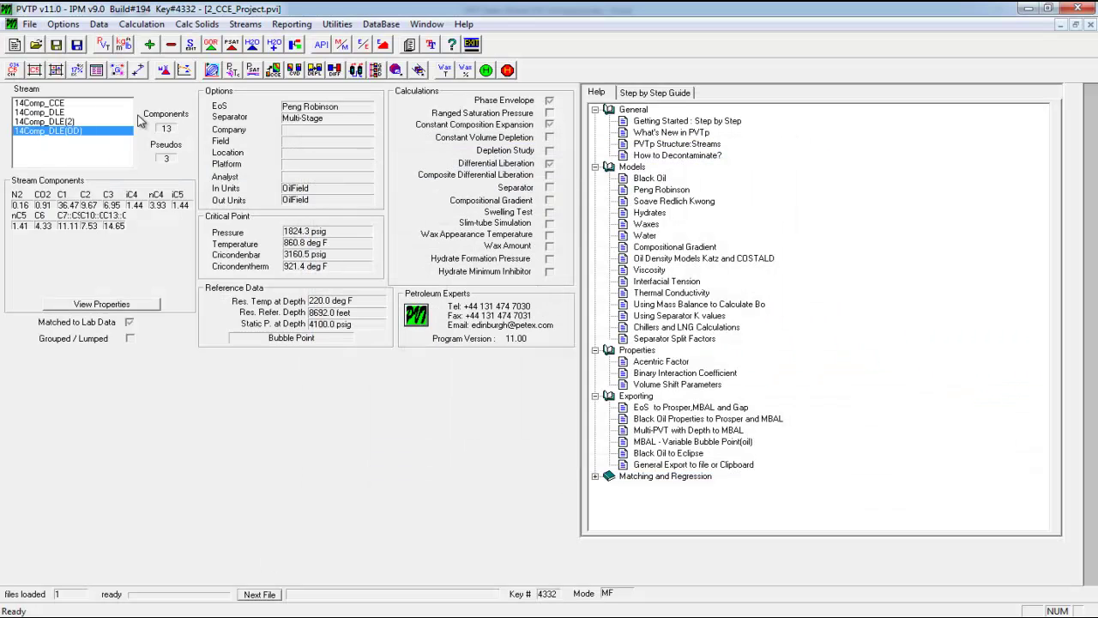
left_click(184, 70)
left_click_drag(592, 342, 592, 371)
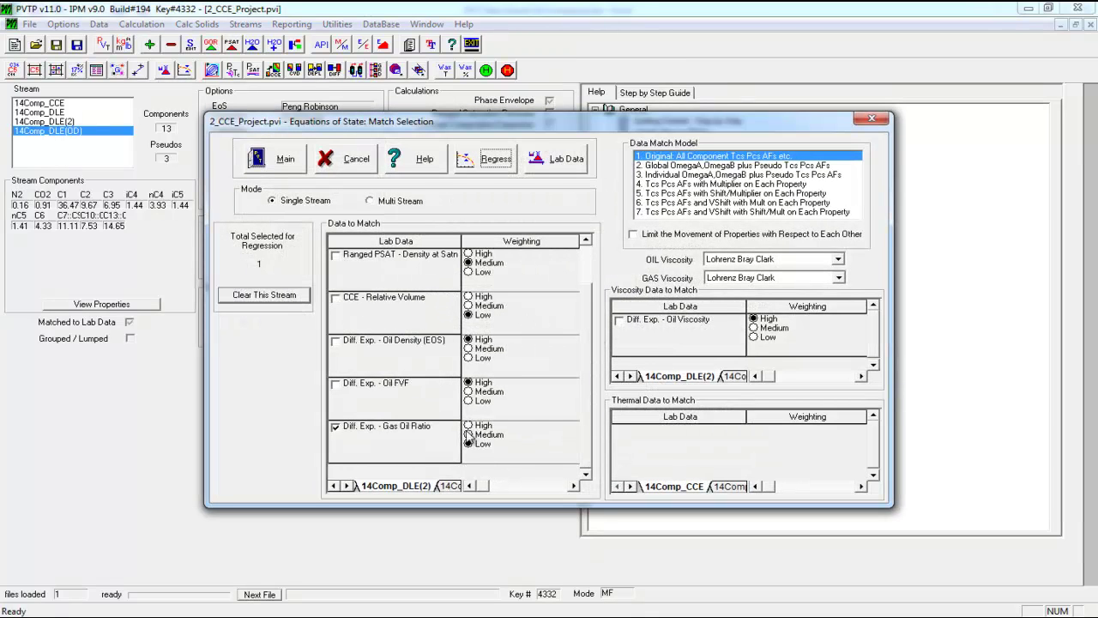
left_click(412, 427)
left_click_drag(581, 410, 592, 346)
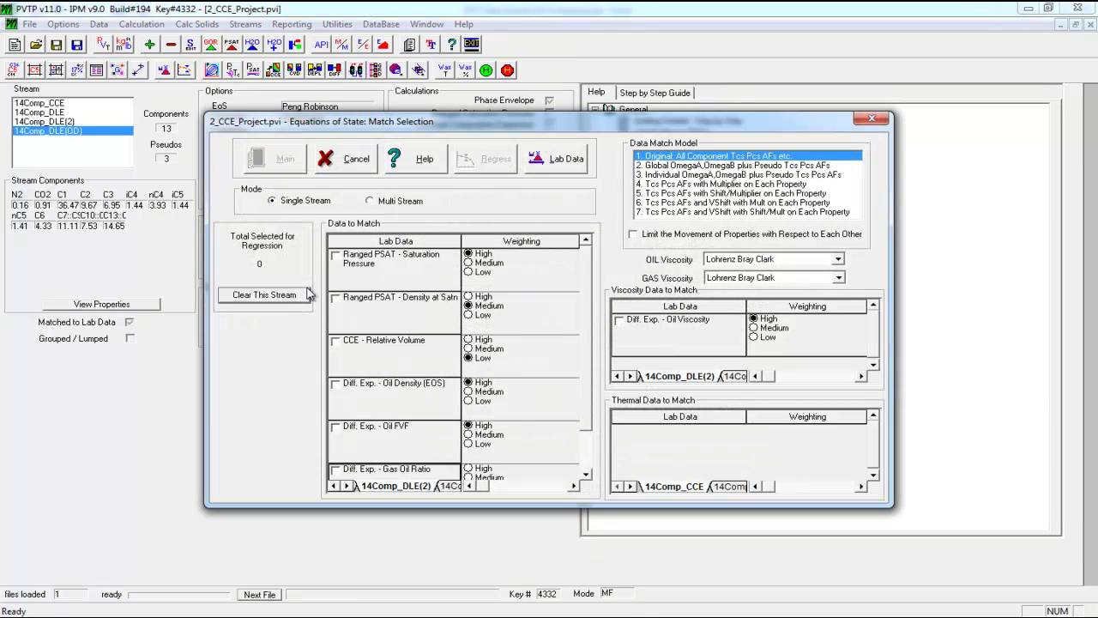
left_click(342, 300)
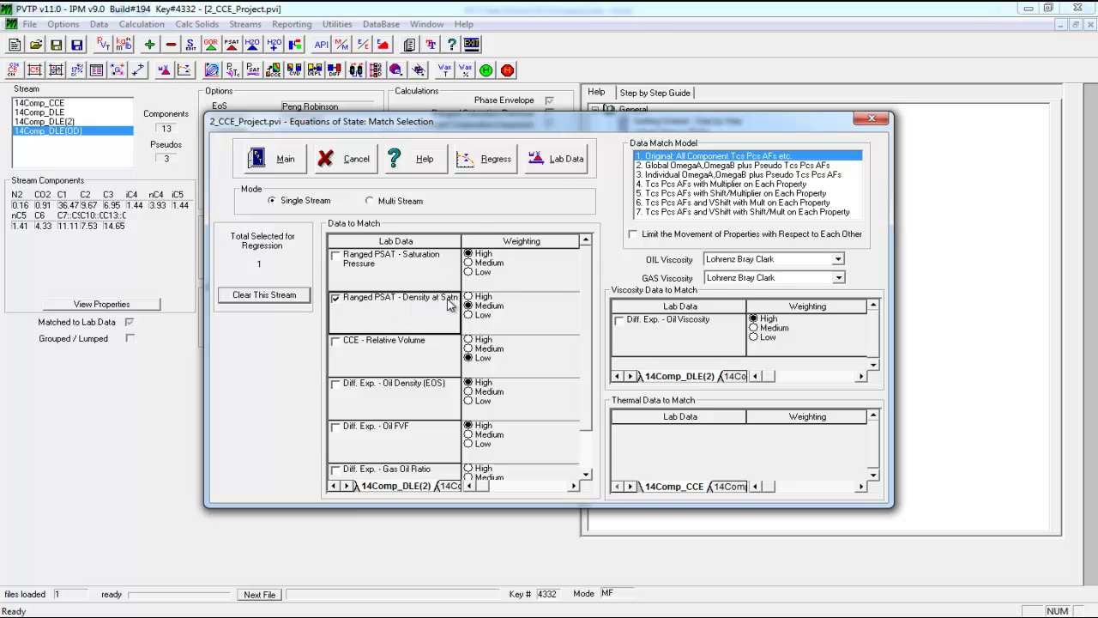
Open the regression setup and deselect Tc, Pc and AF for C7::C9, C10::C12 and C13::C28
left_click(493, 163)
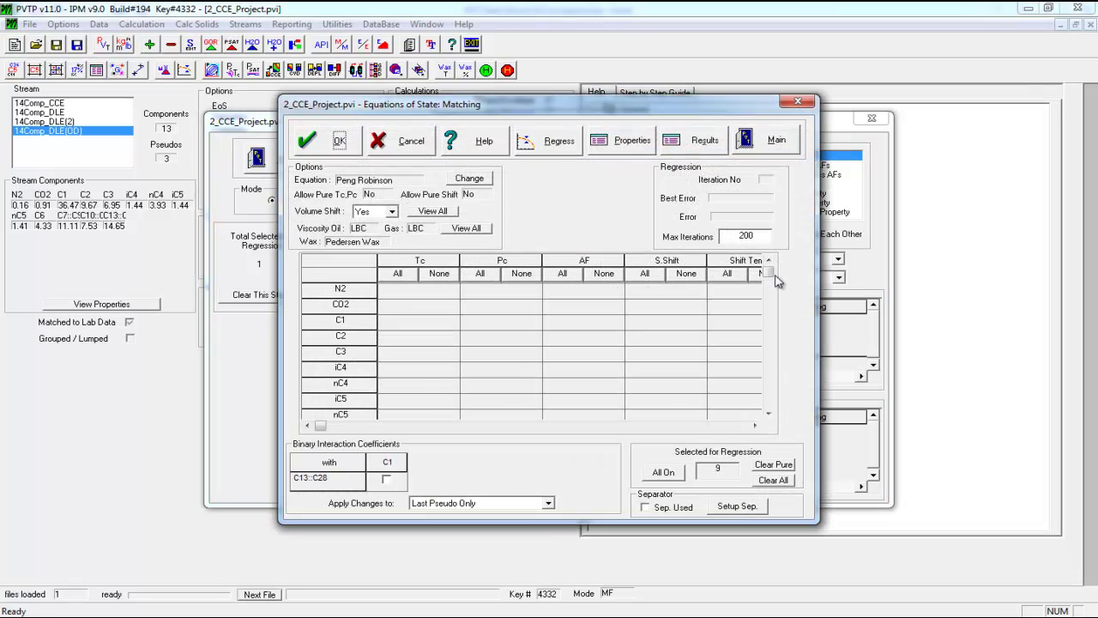
left_click_drag(769, 273, 770, 400)
left_click(583, 368)
left_click(583, 384)
left_click(583, 400)
left_click(535, 408)
left_click(500, 400)
left_click(500, 383)
left_click(500, 368)
left_click(418, 368)
left_click(418, 384)
left_click(418, 400)
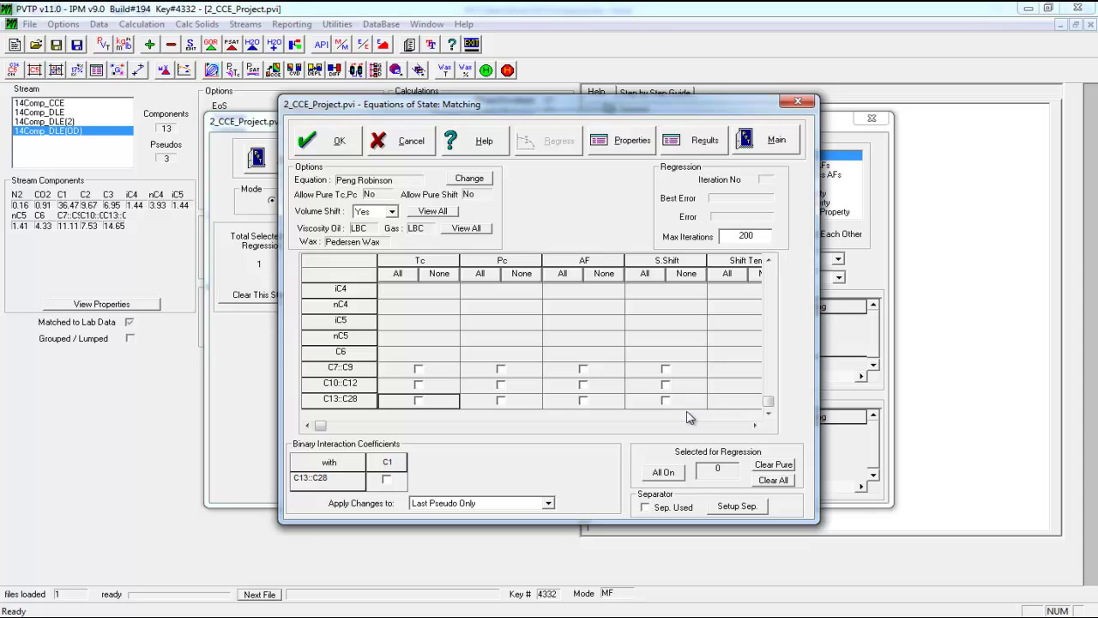
Select S.Shift of C13::C28 as the regression parameter and run the regression
left_click(666, 400)
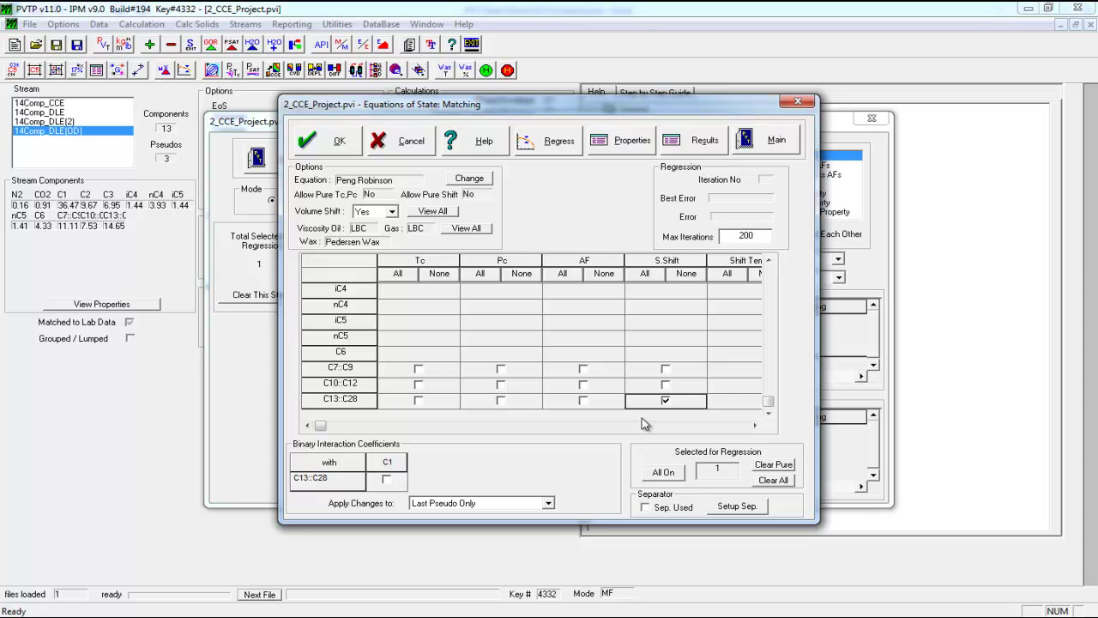
left_click(540, 150)
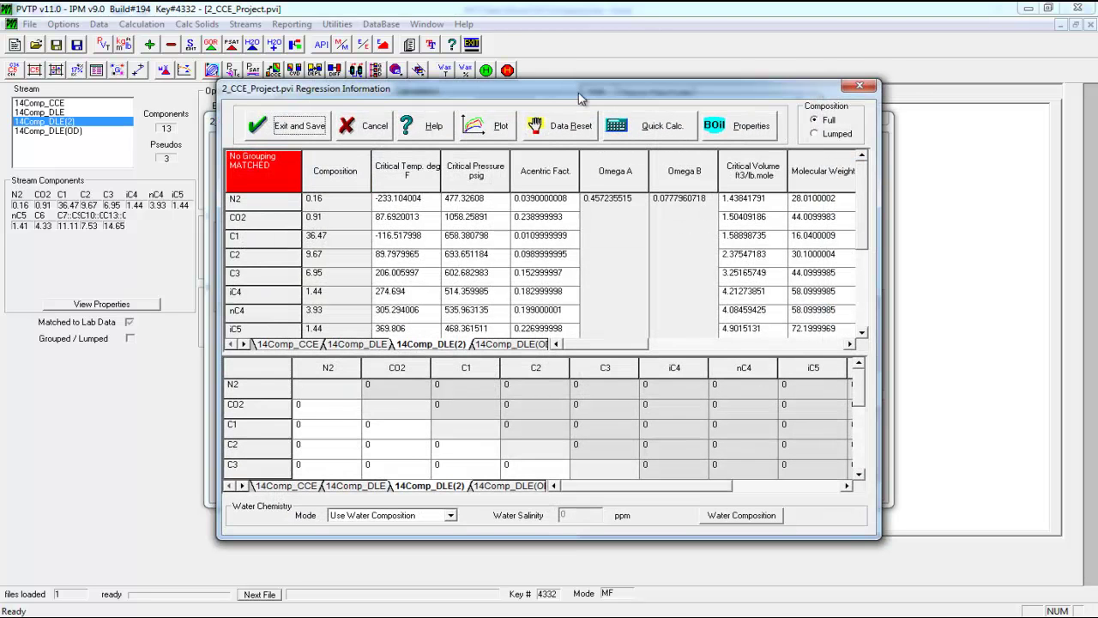
left_click_drag(623, 87, 623, 245)
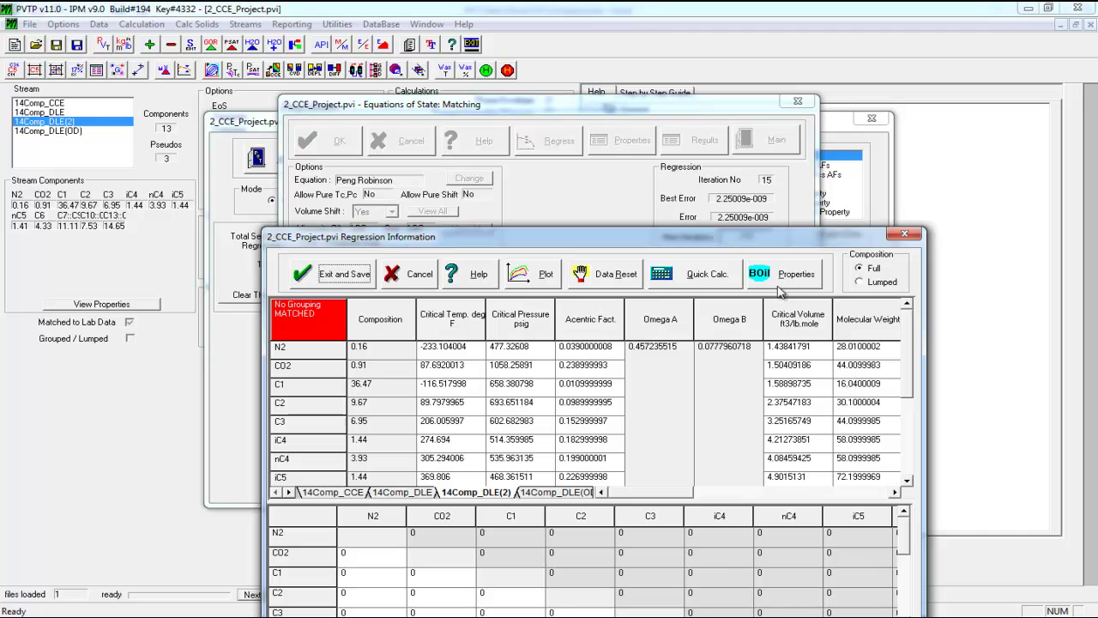
Check the phase envelope plot of the matched 14Comp_DLE(2) stream, then close it
left_click(676, 275)
left_click(530, 310)
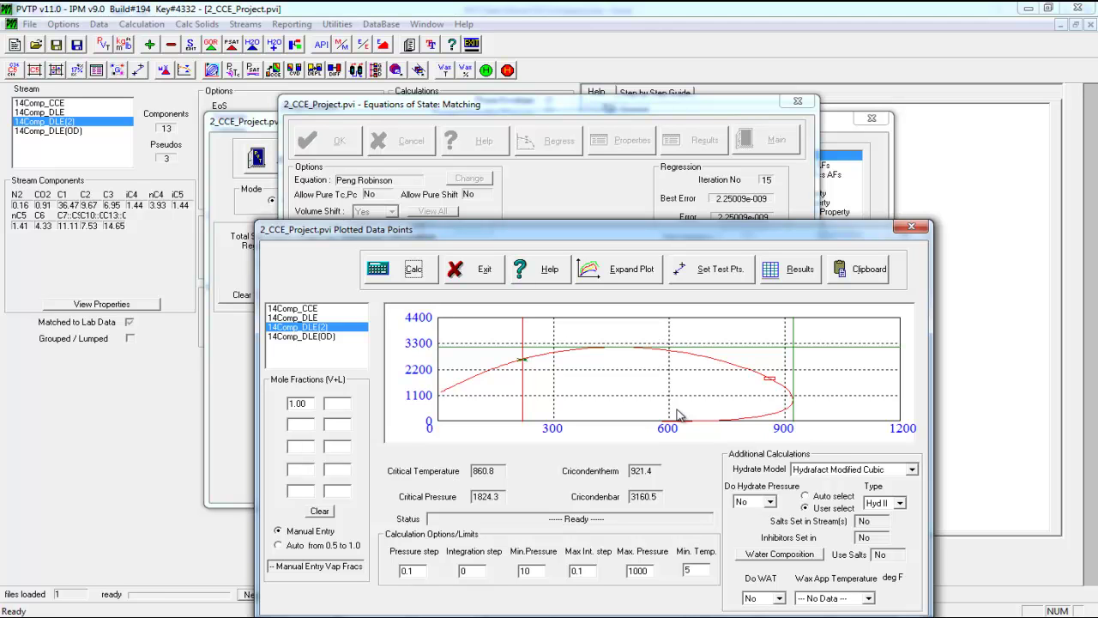
left_click(911, 226)
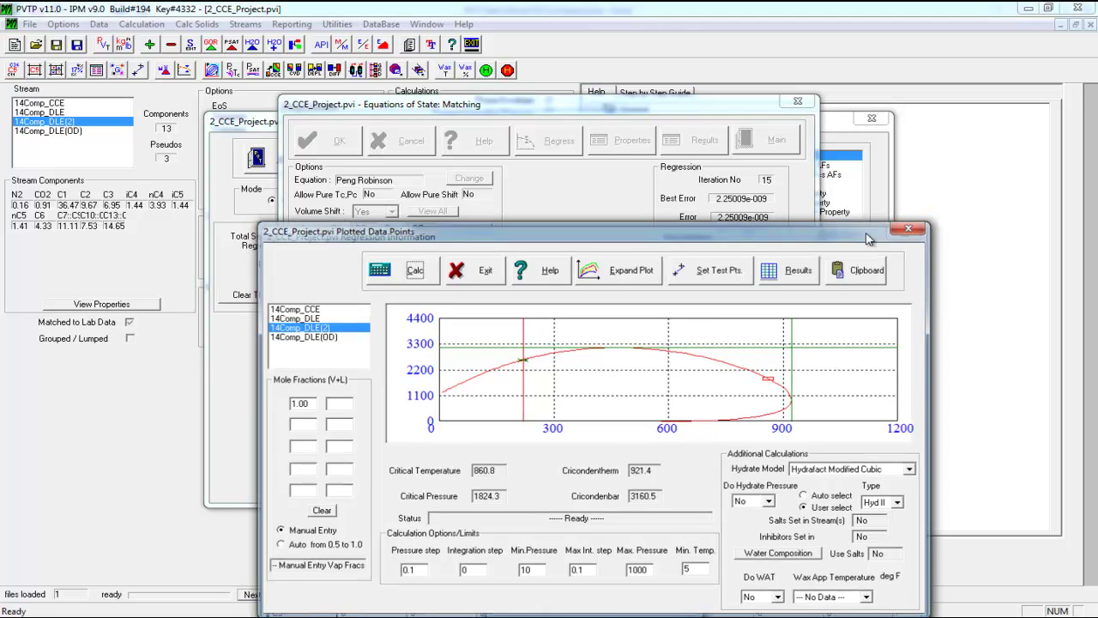
Check the quick saturation pressure calculation and the black oil properties of the matched 14Comp_DLE(2) stream
left_click(539, 402)
left_click(515, 309)
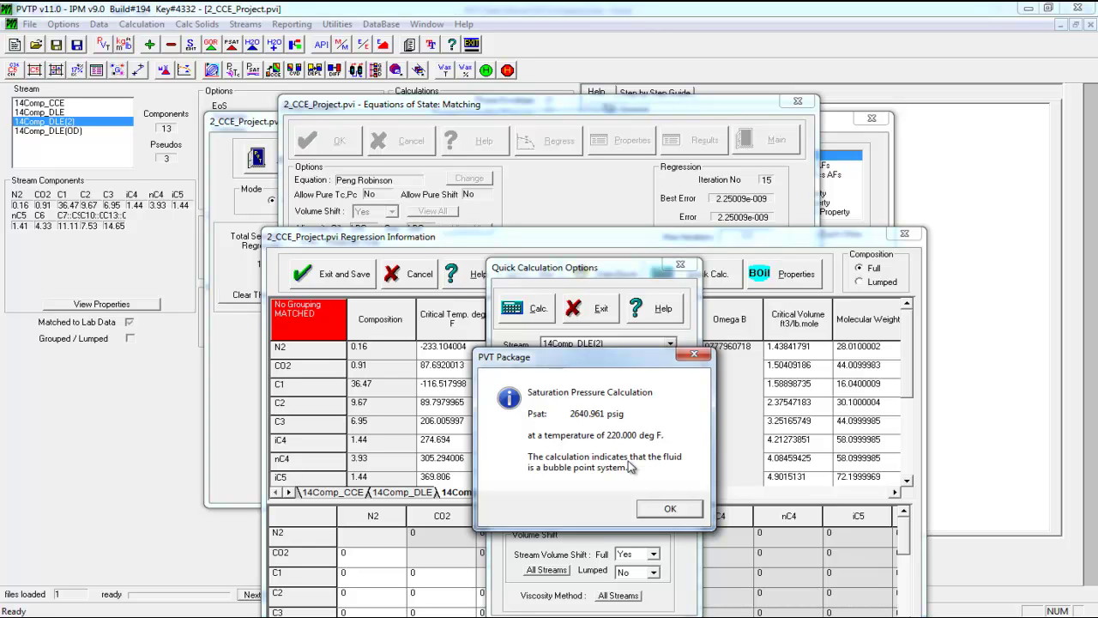
left_click(668, 510)
left_click(678, 263)
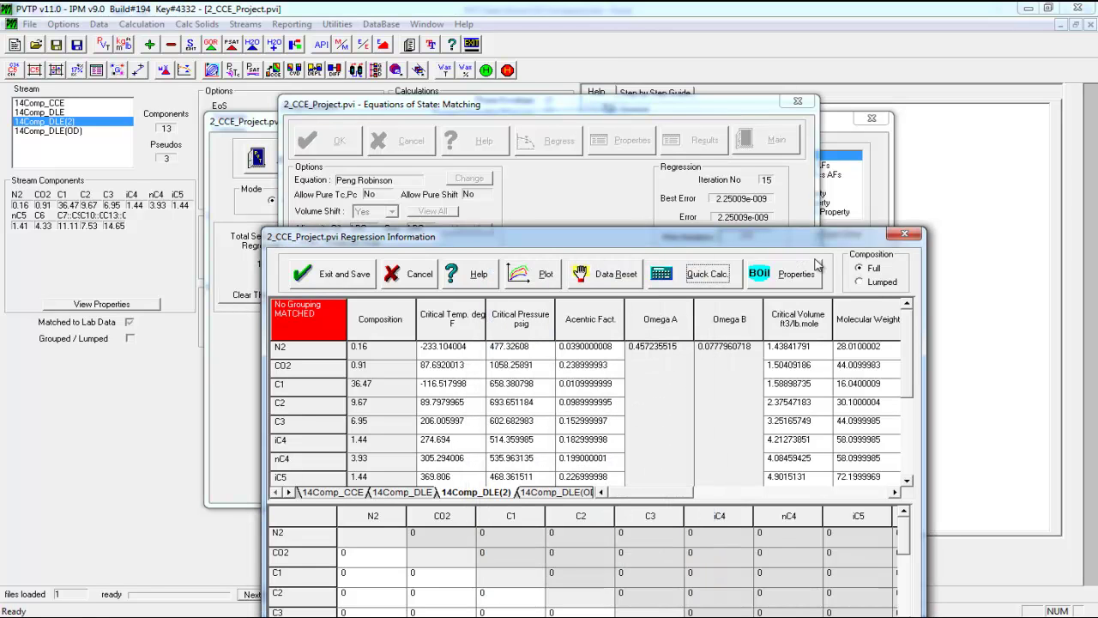
left_click(804, 288)
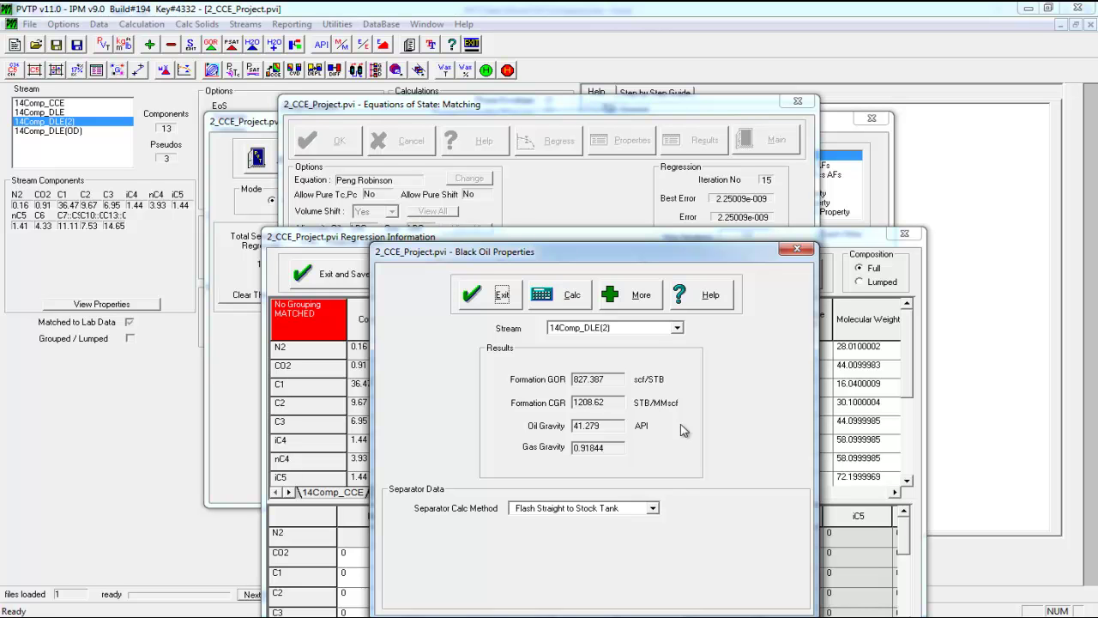
left_click(486, 290)
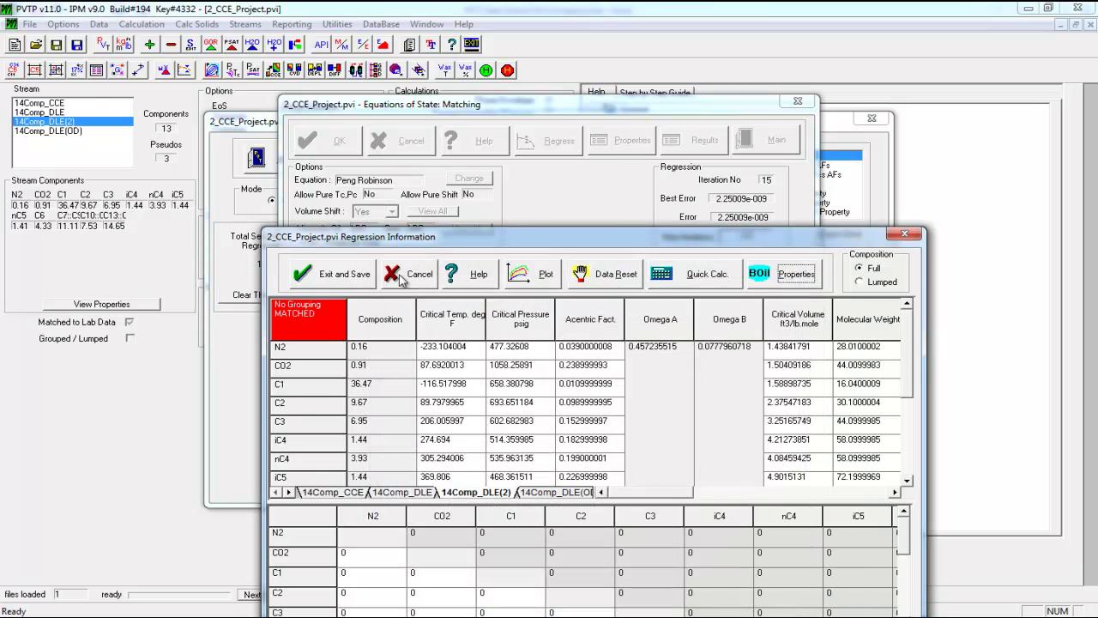
Save the regression results and return from the matching dialogs to the main screen
left_click(343, 273)
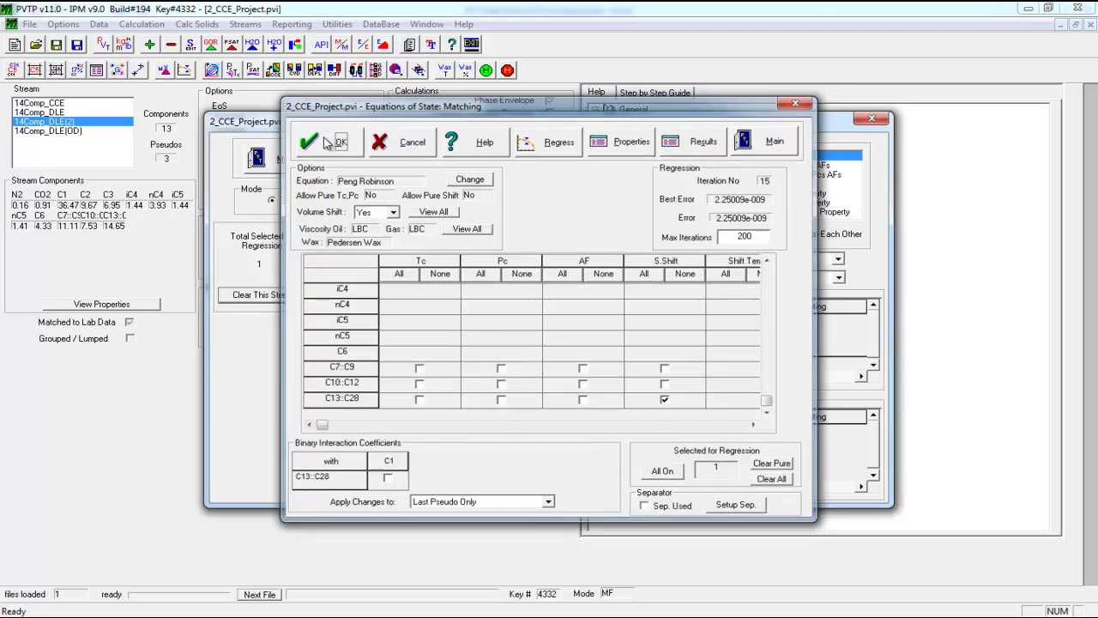
left_click(326, 143)
left_click(298, 161)
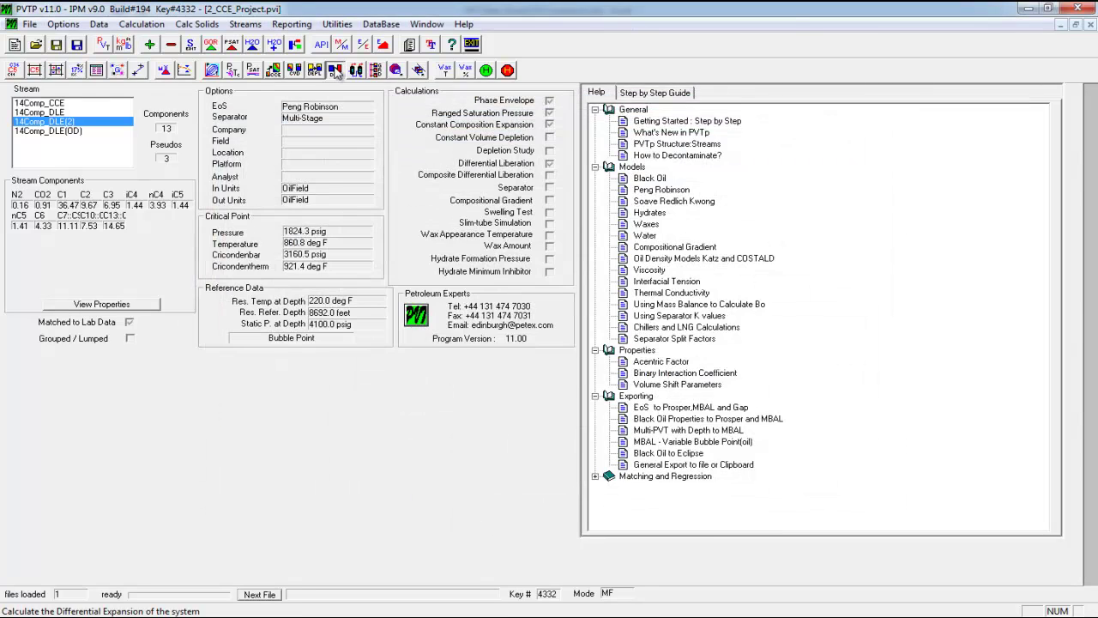
Run the differential expansion calculation for 14Comp_DLE(2), examine the oil densities, and close the results
left_click(335, 70)
left_click(403, 50)
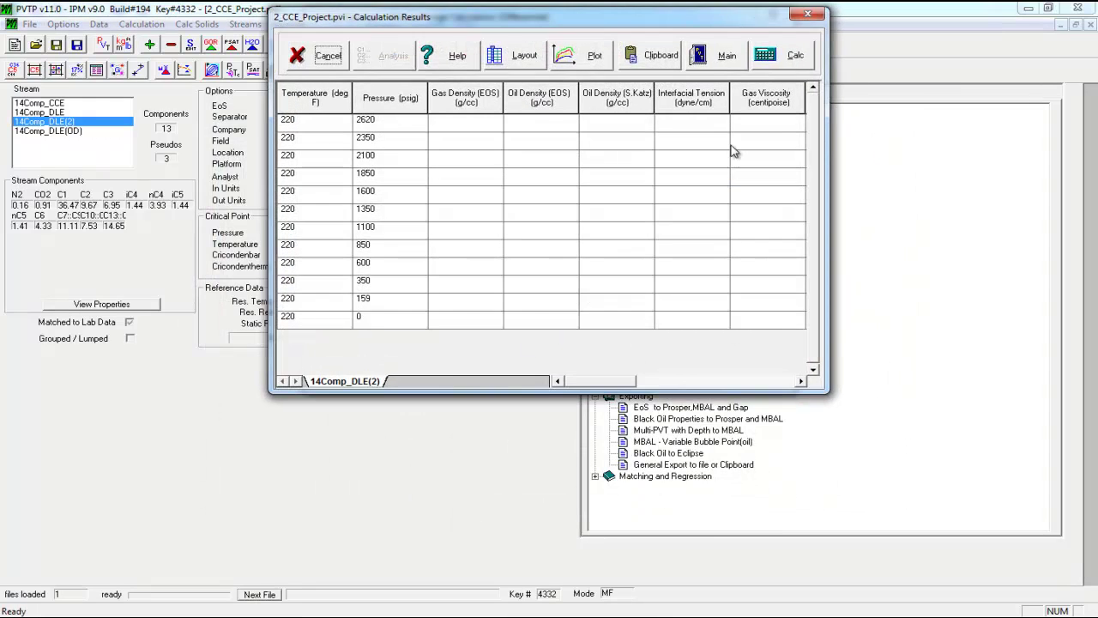
left_click(605, 242)
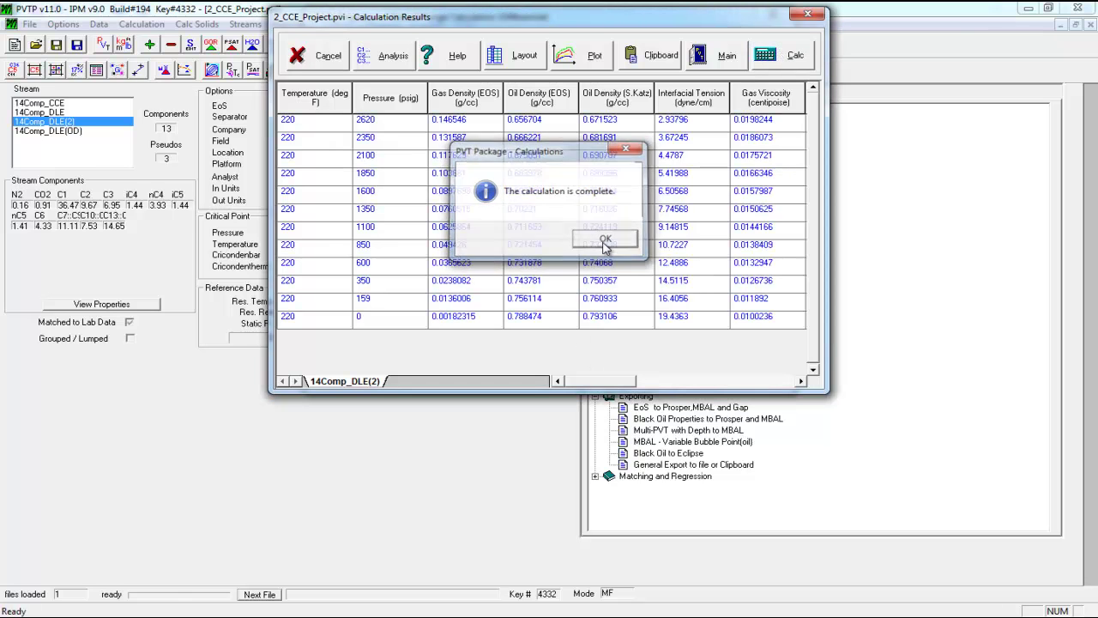
left_click(478, 122)
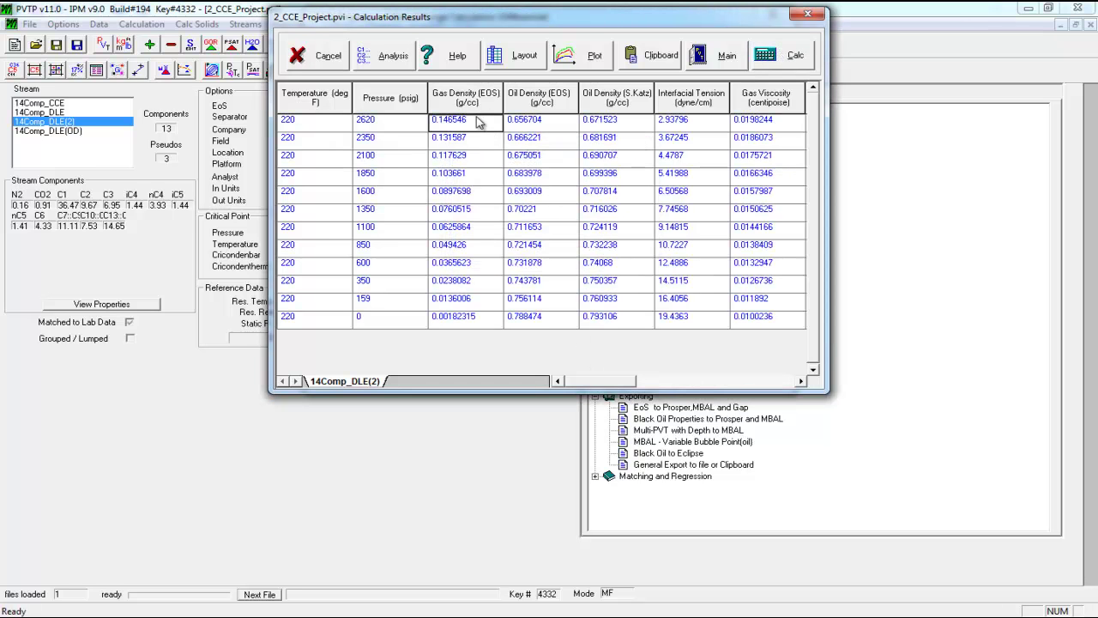
left_click(818, 15)
left_click(510, 52)
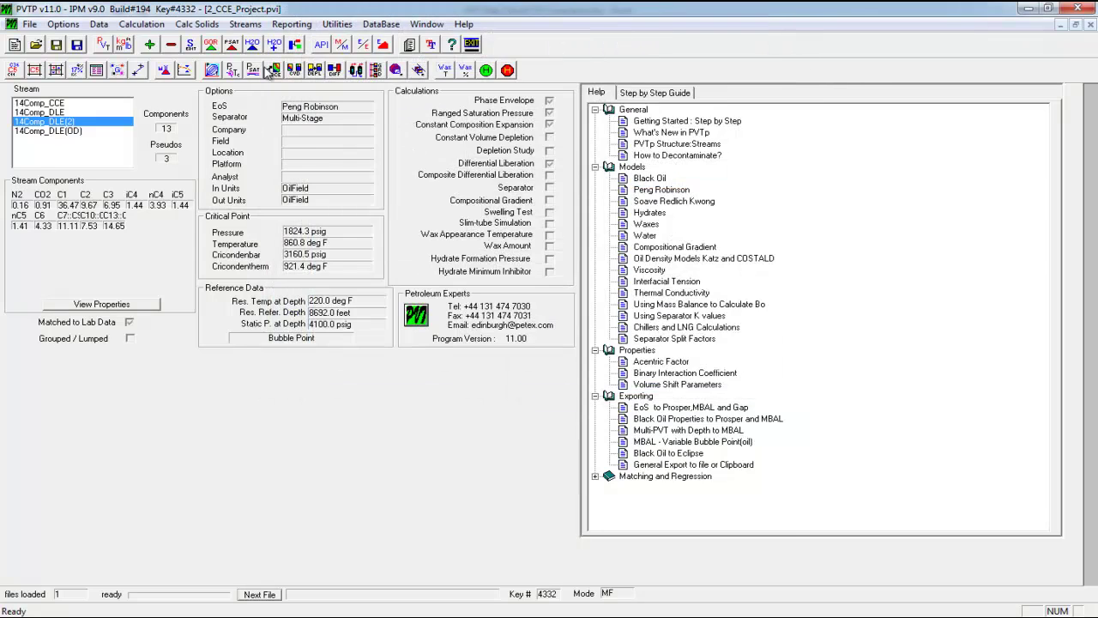
Calculate the saturation point of 14Comp_DLE(2) with an automatic range from 220 to 220 deg F and 1 value, and select the resulting density
left_click(271, 70)
left_click(782, 39)
left_click(253, 70)
left_click(496, 356)
type("220")
left_click(495, 383)
type("220")
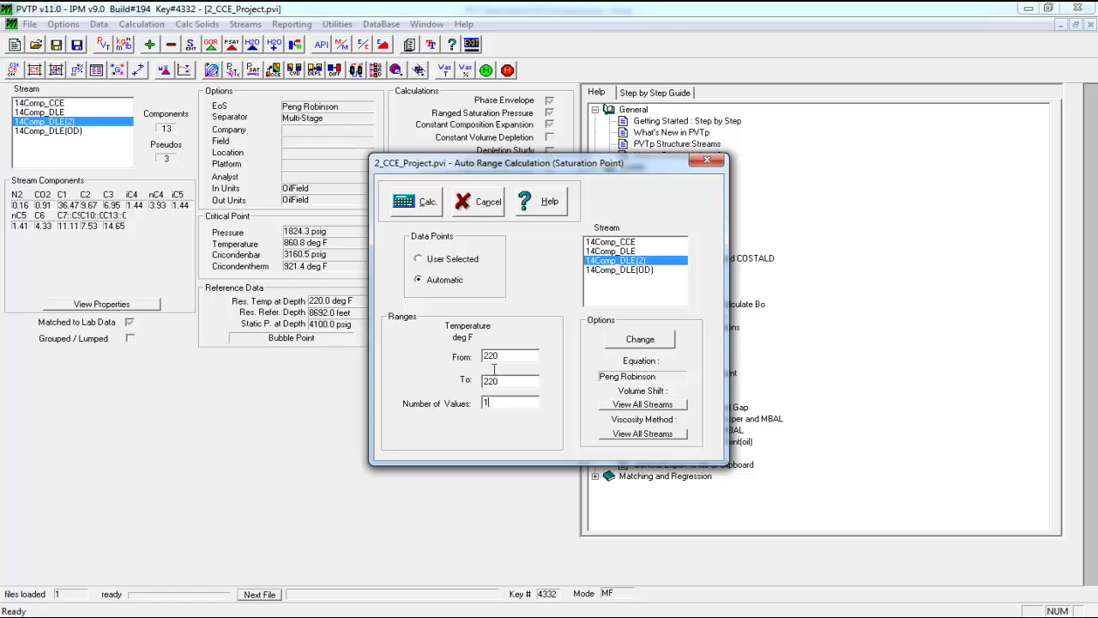
left_click(427, 208)
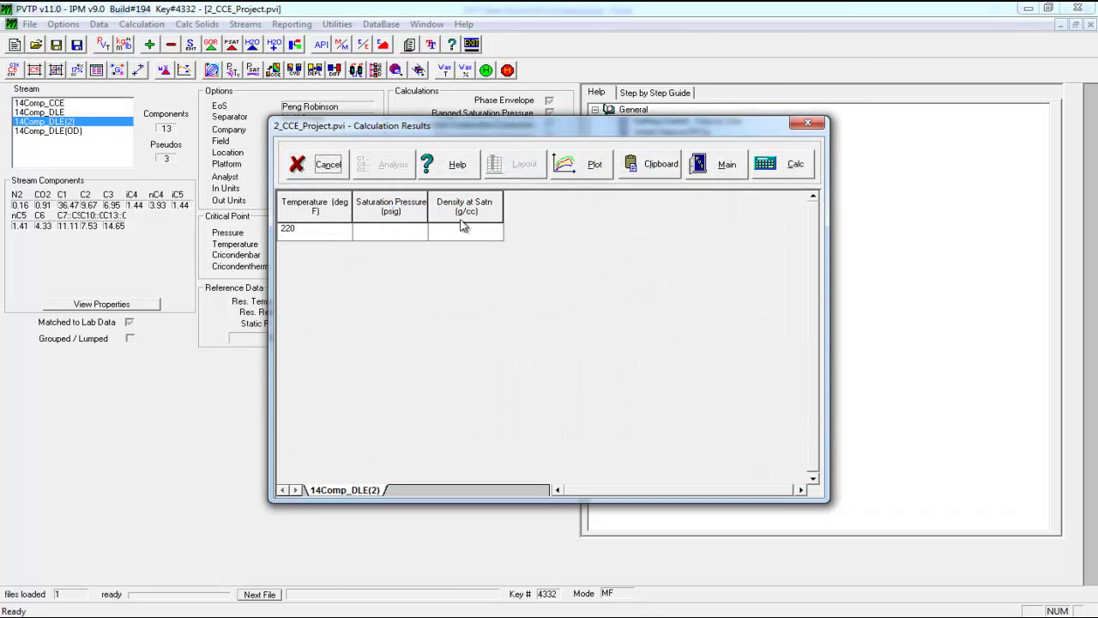
left_click(765, 175)
left_click(602, 350)
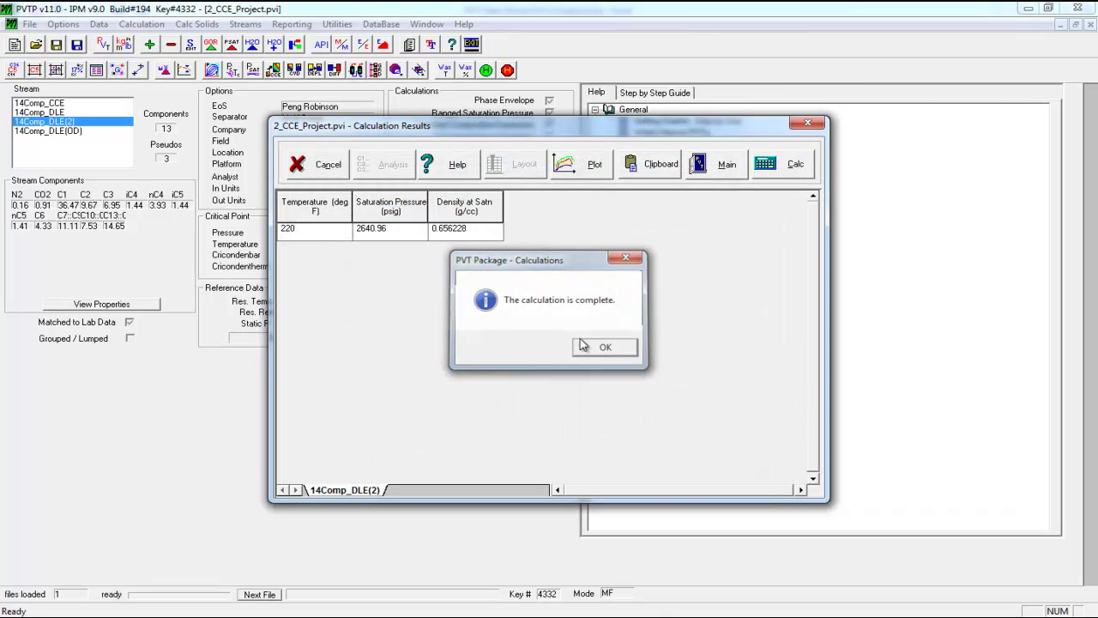
left_click_drag(447, 226, 470, 232)
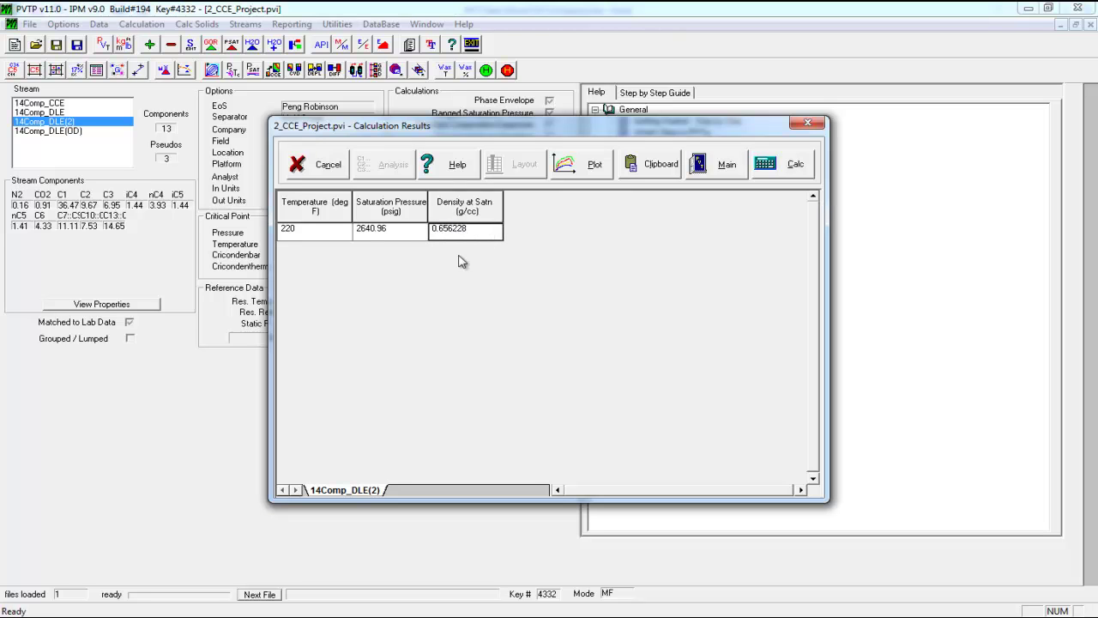
Switch to the PVT Data (Good Oil Company) workbook in Excel and enter 0.656228 as the EOS Psat Oil Density in cell F22
mouse_move(324, 616)
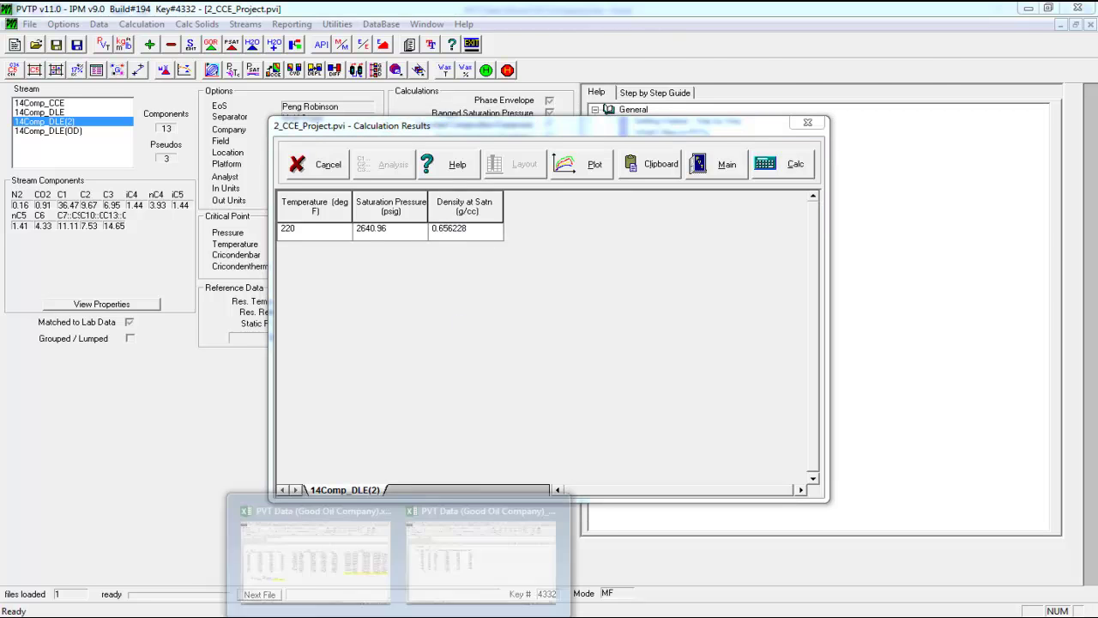
left_click(324, 584)
left_click(204, 432)
type("0.656228")
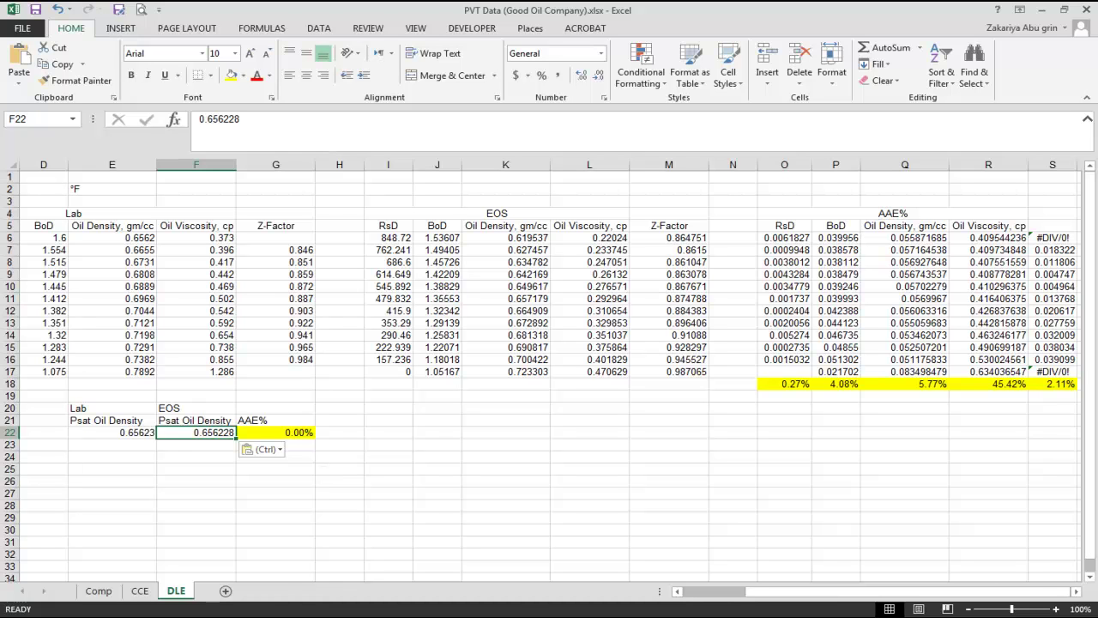
Return to PVTP, close the saturation calculation, and run the differential expansion calculation for 14Comp_DLE(2)
left_click(287, 615)
left_click(297, 164)
left_click(456, 190)
left_click(334, 70)
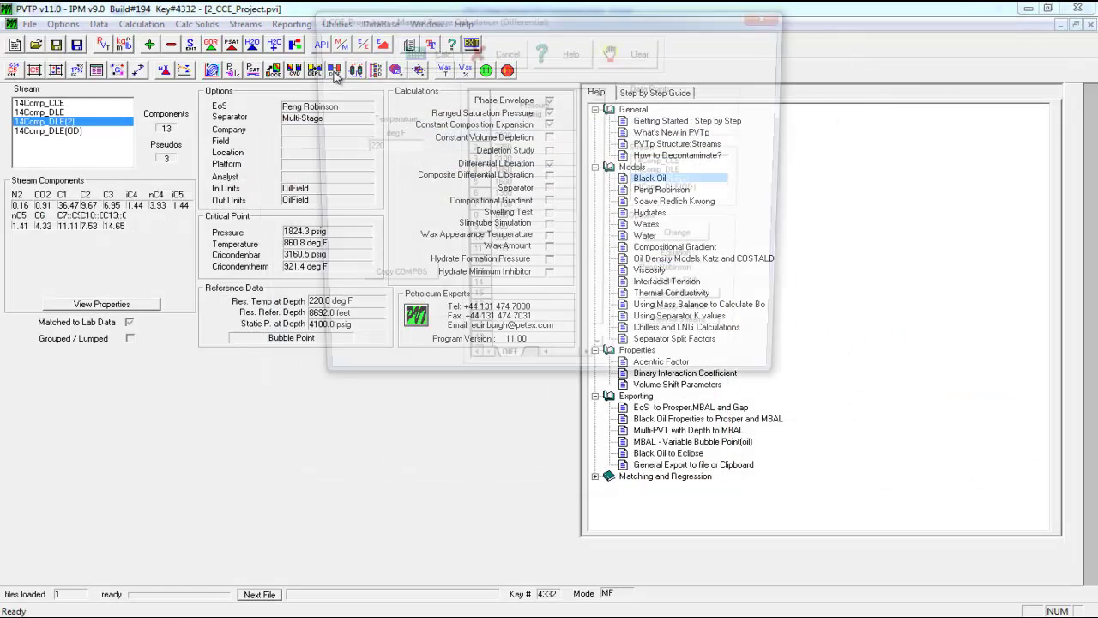
left_click(432, 53)
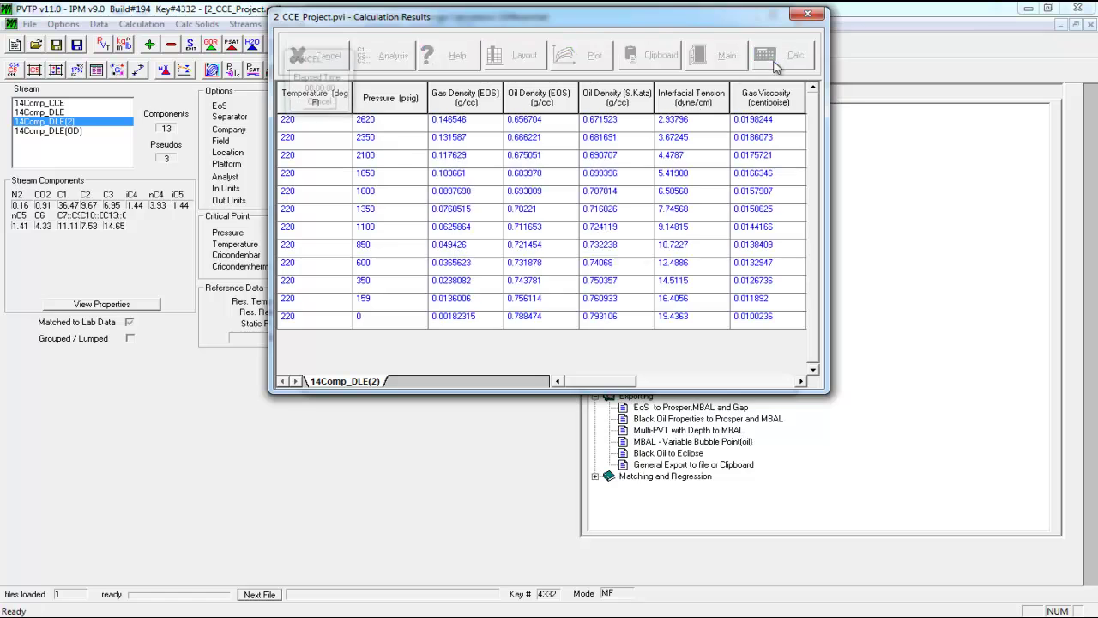
Copy the Oil Density (EOS) column from the differential expansion results and switch to the DLE sheet in Excel
left_click(595, 234)
left_click_drag(541, 121, 532, 371)
key("ctrl+c")
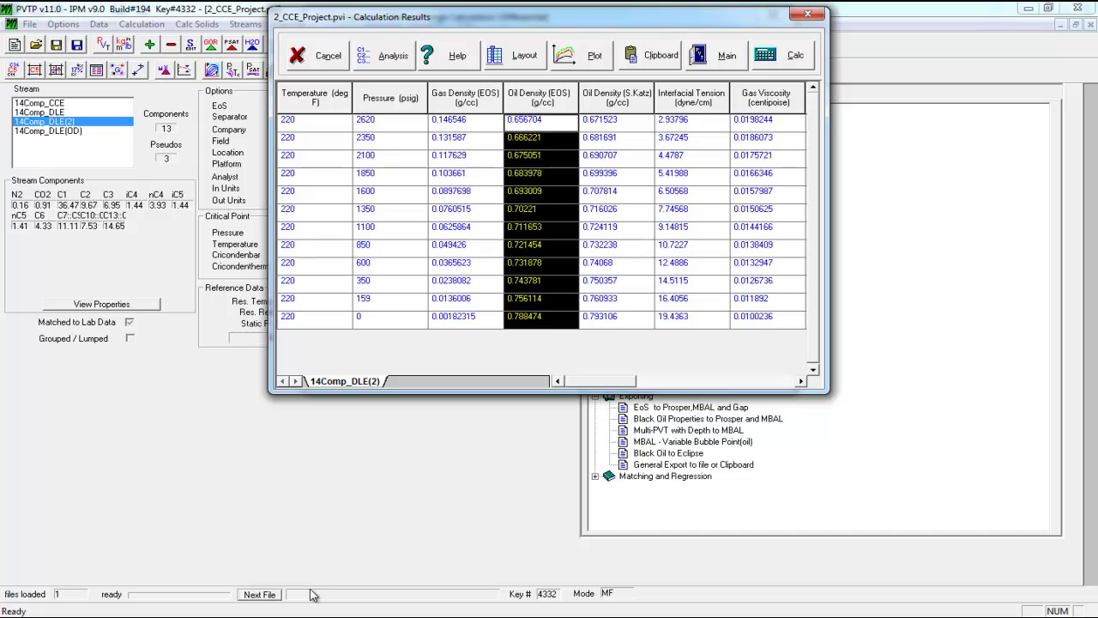
left_click_drag(528, 133, 549, 348)
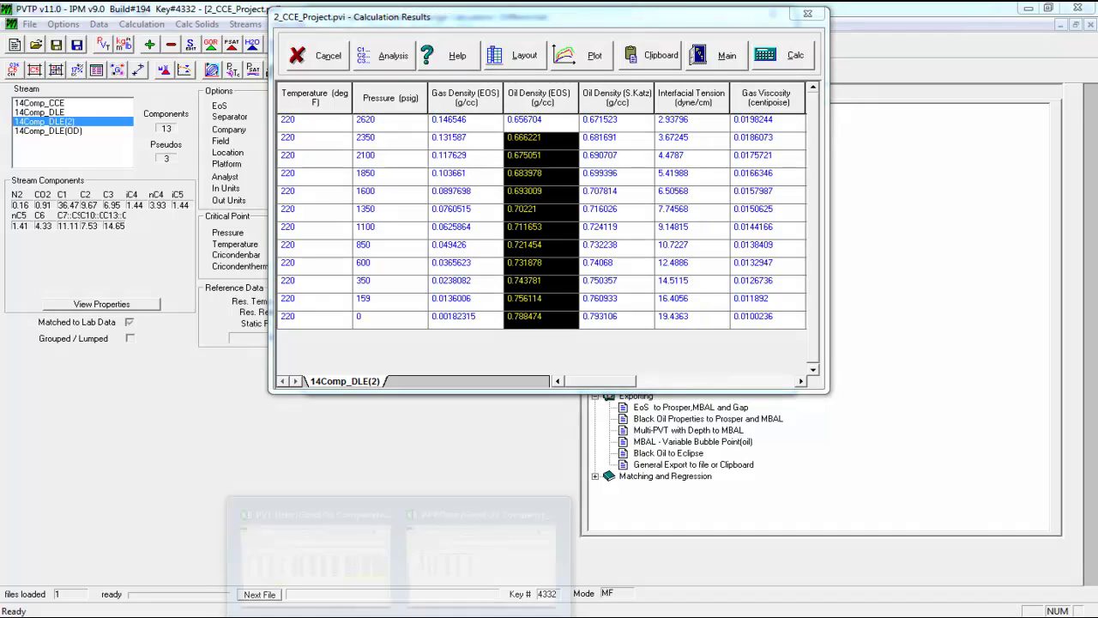
left_click(368, 581)
Try to paste the copied oil densities into the AAE% Oil Density column from Q6, and undo the paste
left_click(896, 240)
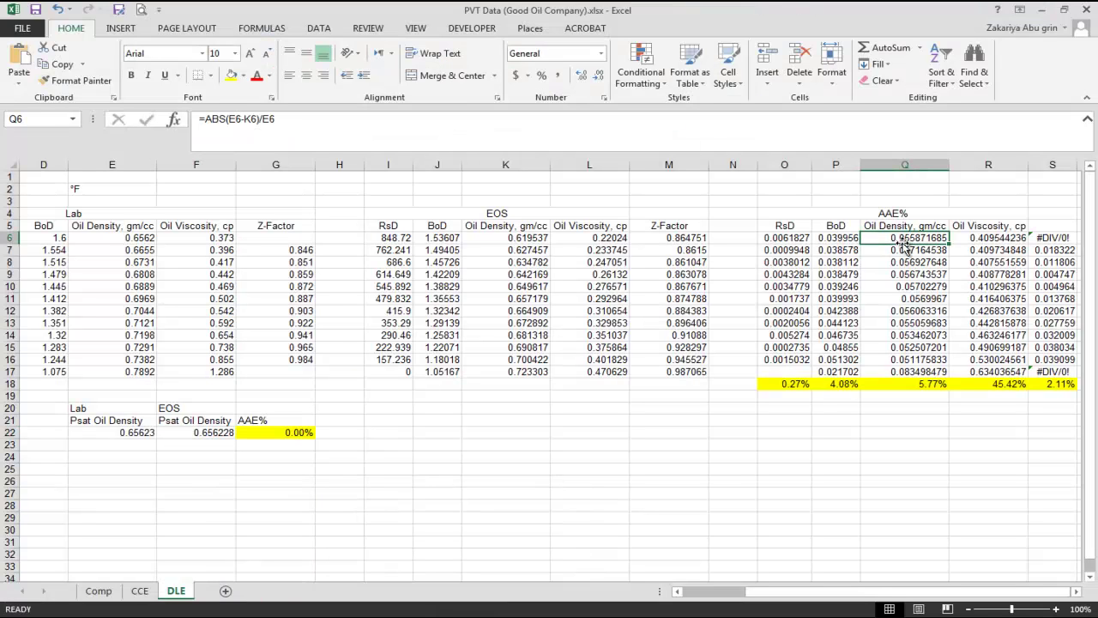
key("ctrl+v")
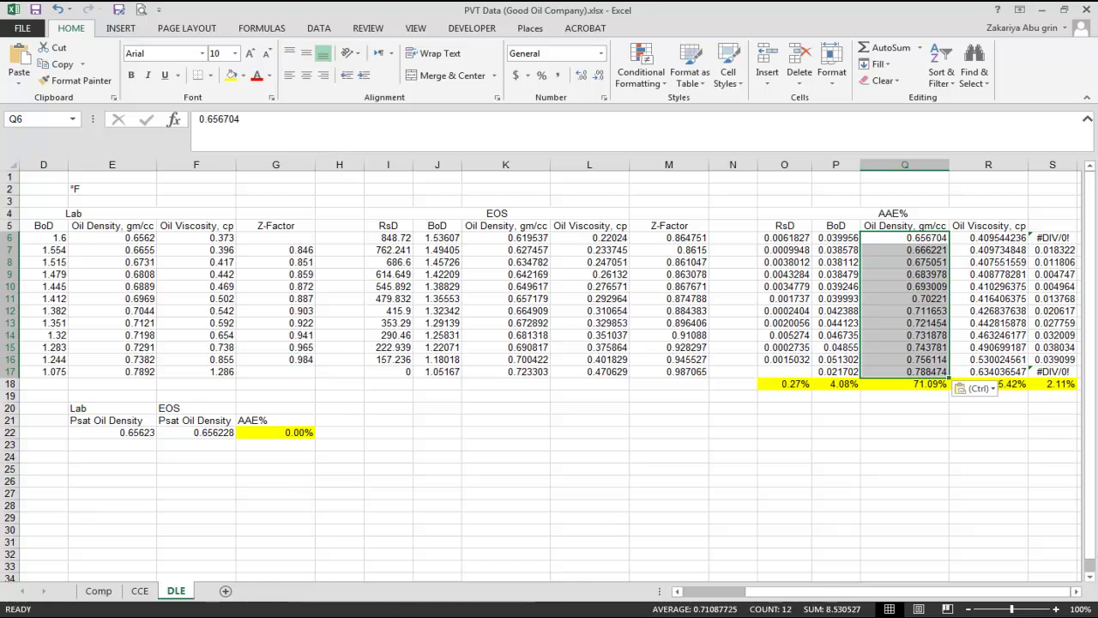
mouse_move(370, 570)
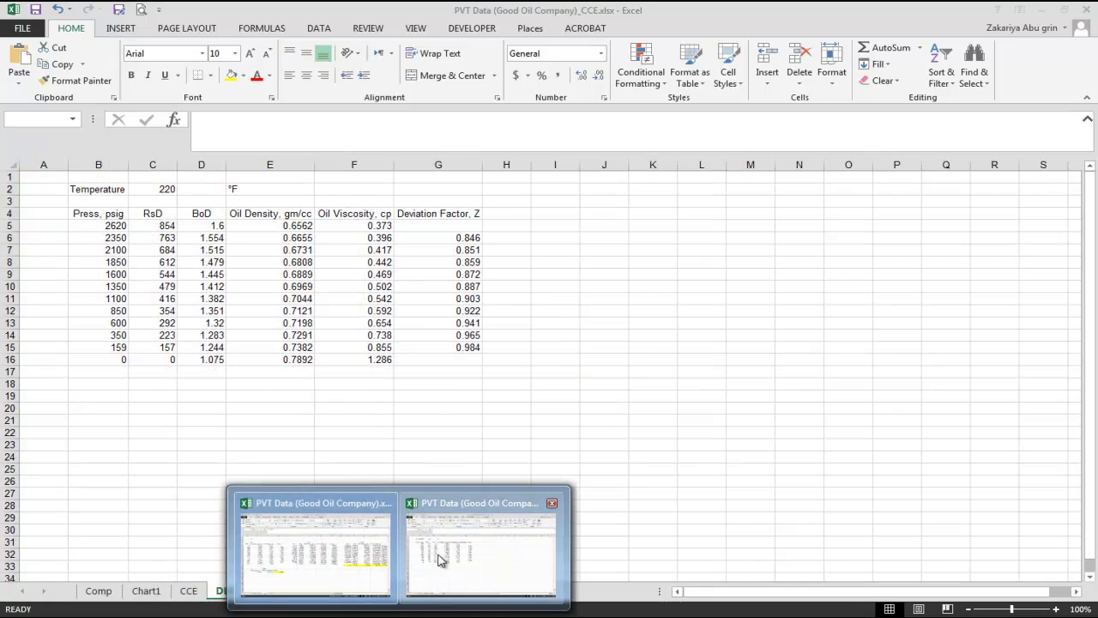
left_click(389, 552)
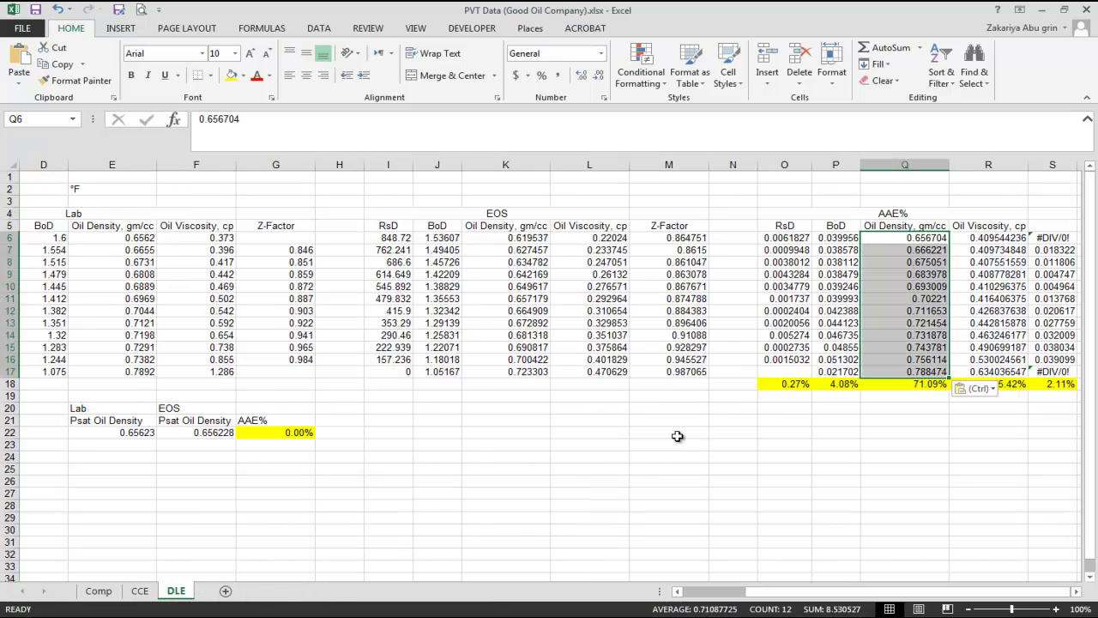
key("ctrl+z")
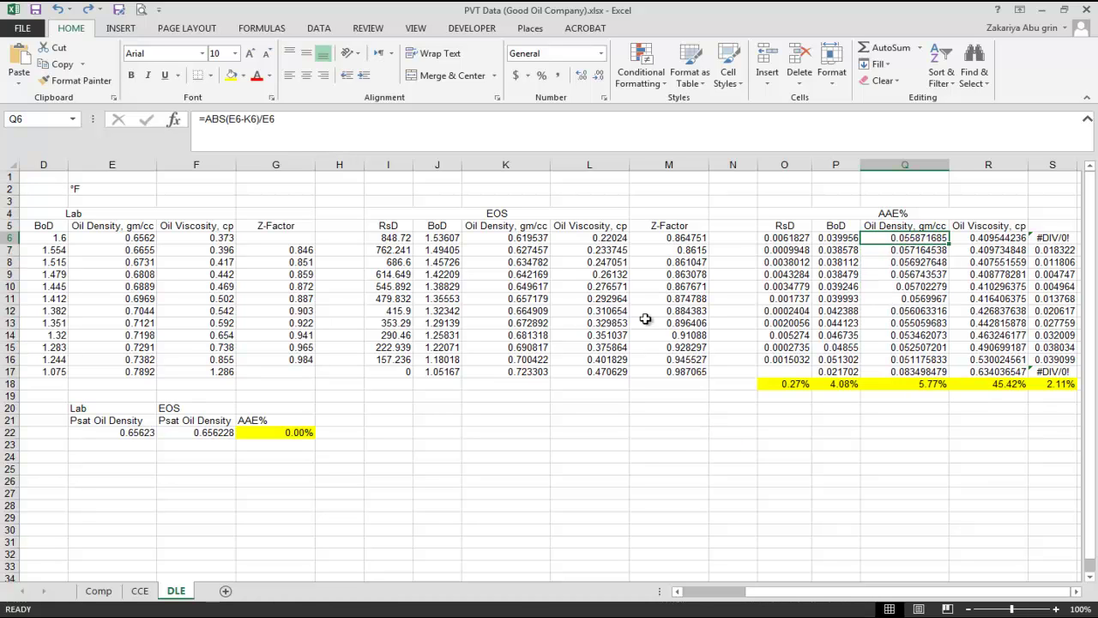
Paste the copied oil densities into the EOS Oil Density column, starting at cell K6
left_click(521, 238)
key("ctrl+v")
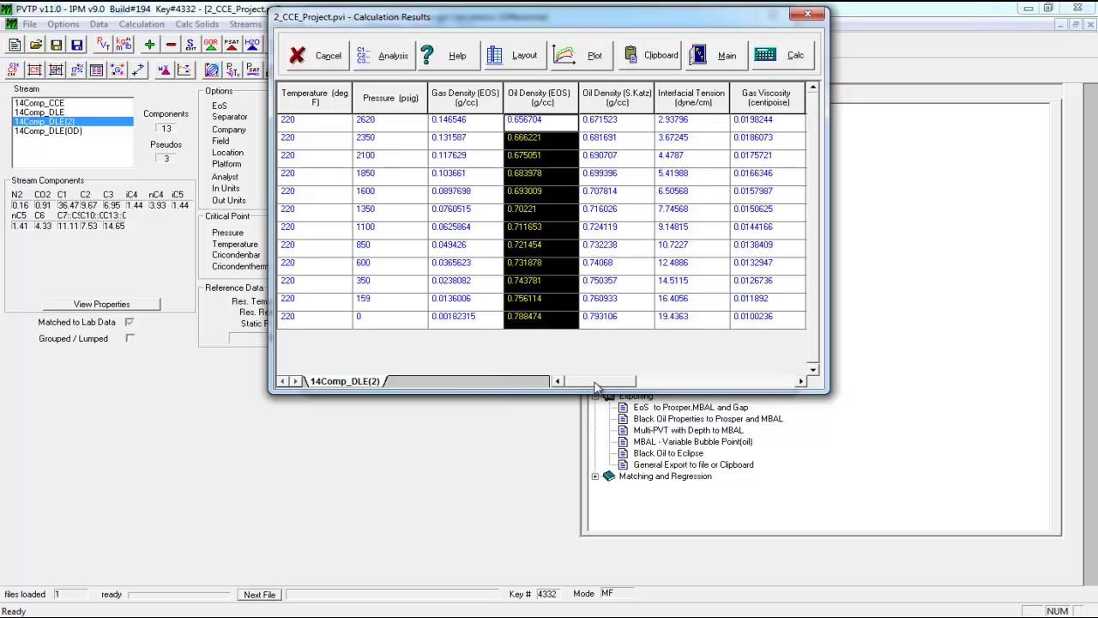
In the PVTP differential expansion results, paste the copied oil densities over the Oil FVF column
left_click_drag(592, 385, 635, 384)
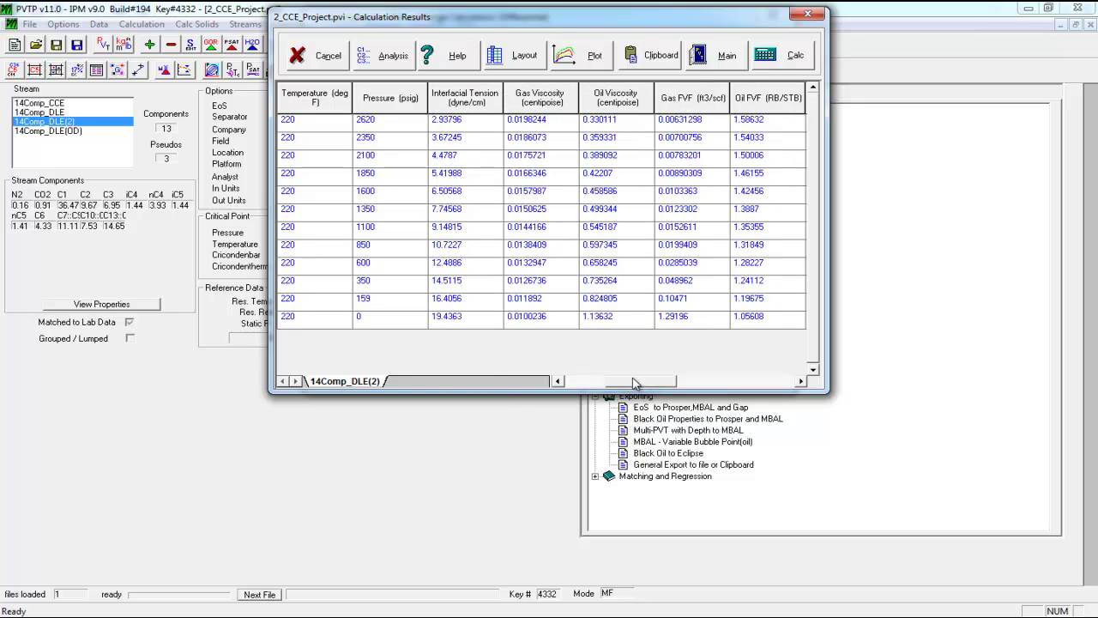
left_click_drag(739, 120, 764, 316)
key("ctrl+v")
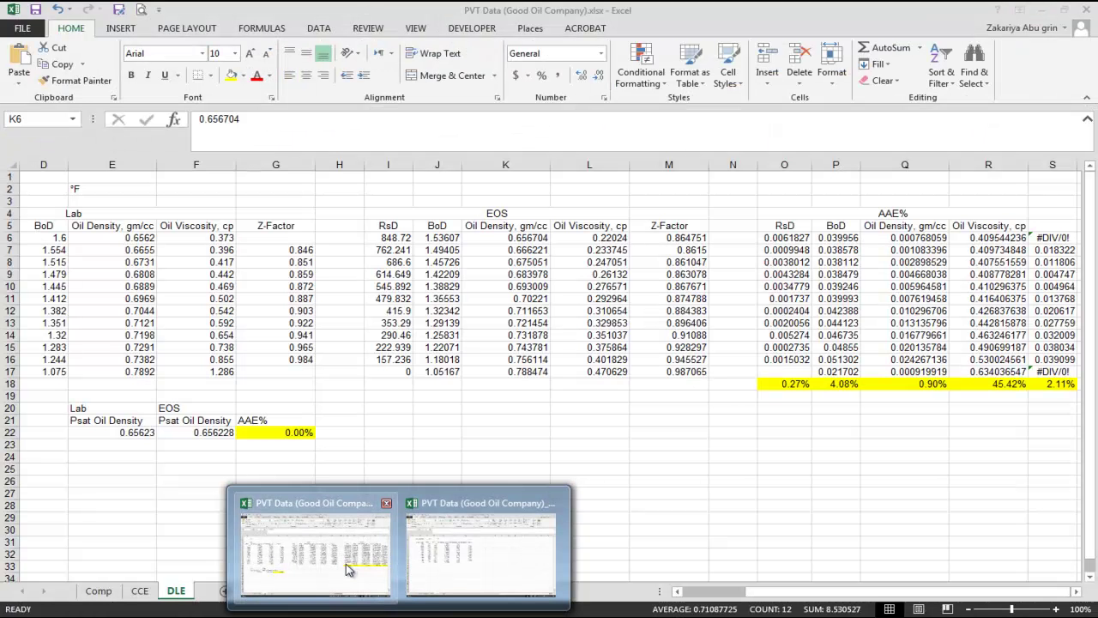
Paste the copied oil density values into the EOS BoD column of the DLE sheet in Excel, starting at cell J6
left_click(315, 532)
key("ctrl+v")
left_click(849, 240)
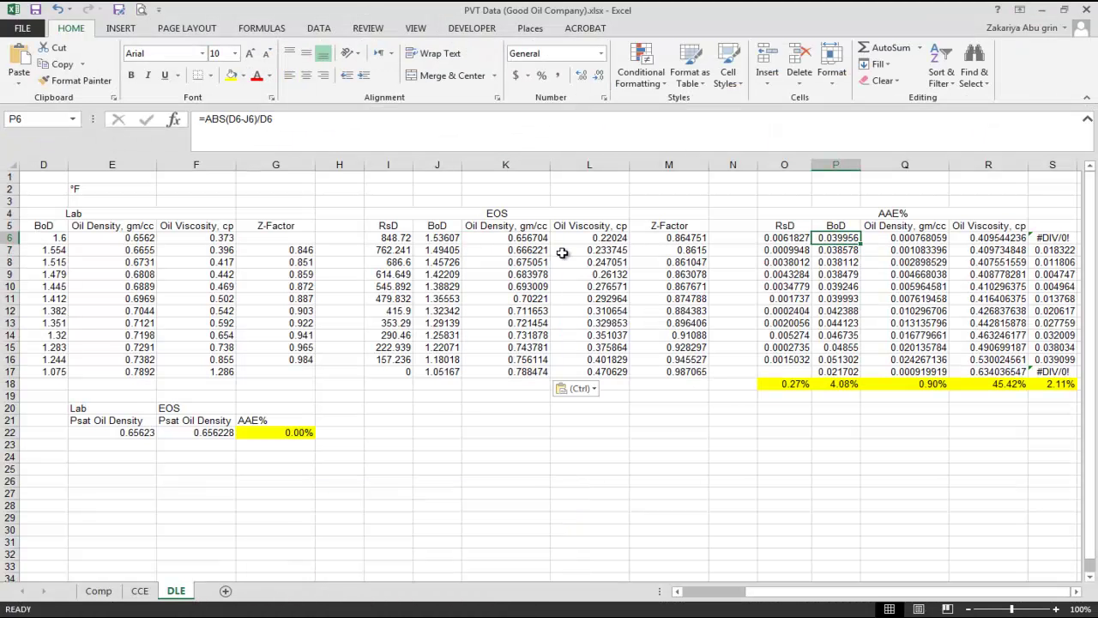
left_click(440, 241)
key("ctrl")
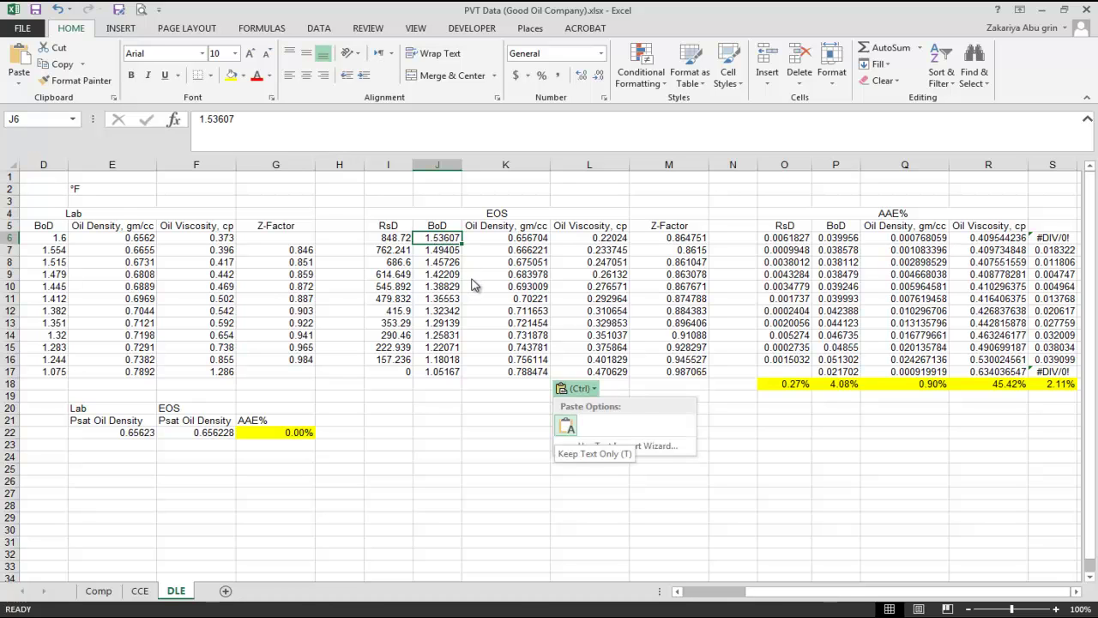
key("alt+Tab")
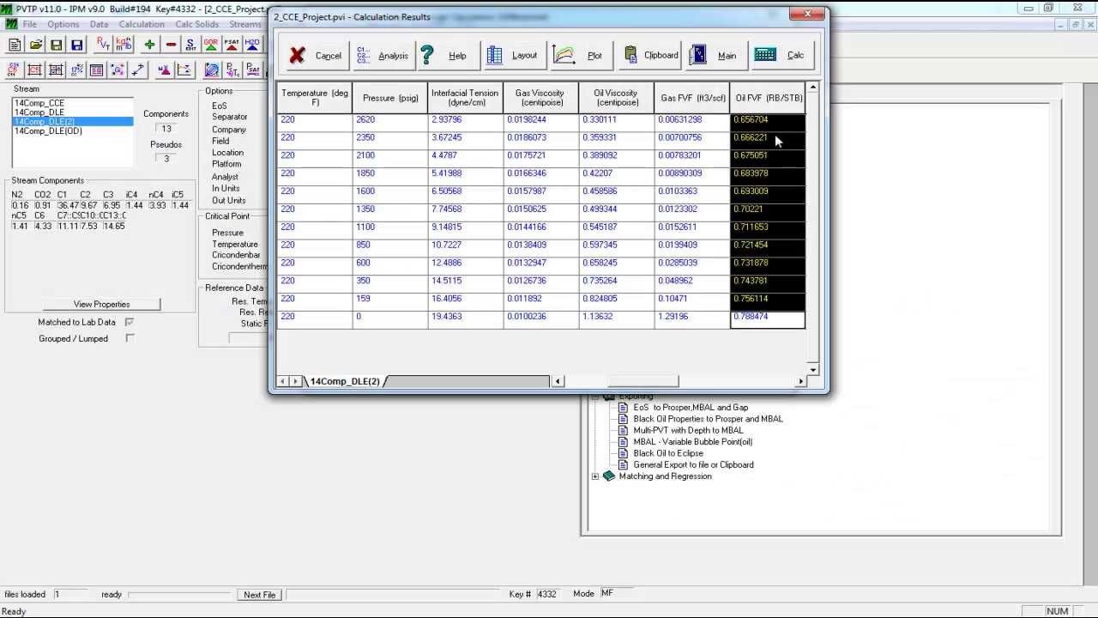
key("alt+Tab")
key("ctrl+v")
Copy the Gas Oil Ratio column from the PVTP differential expansion results and return to the DLE sheet in Excel
mouse_move(403, 617)
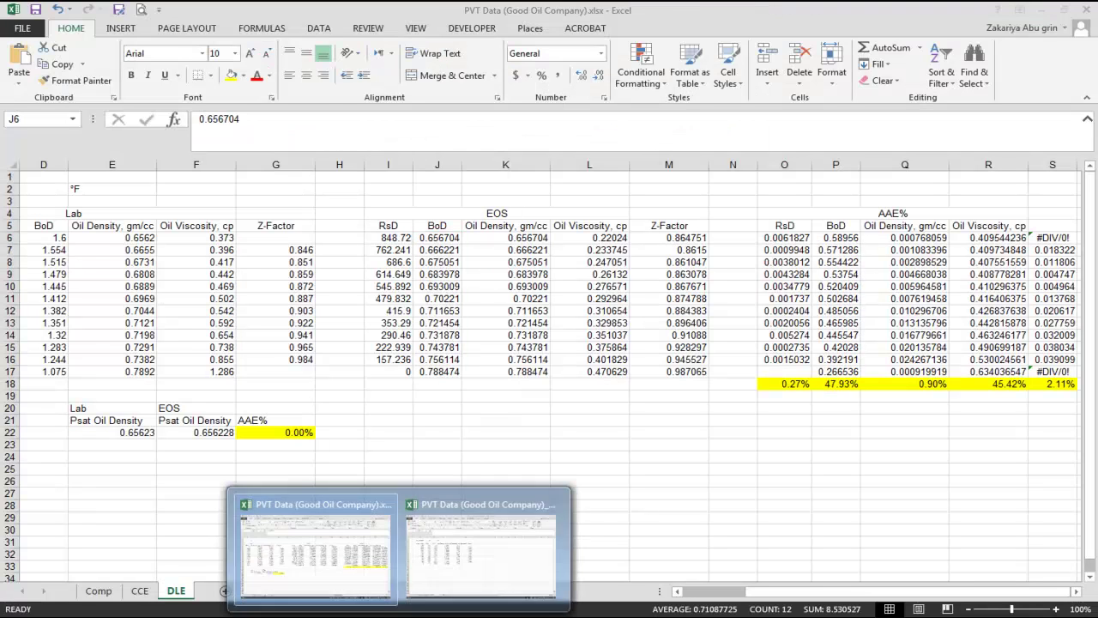
key("alt+Tab")
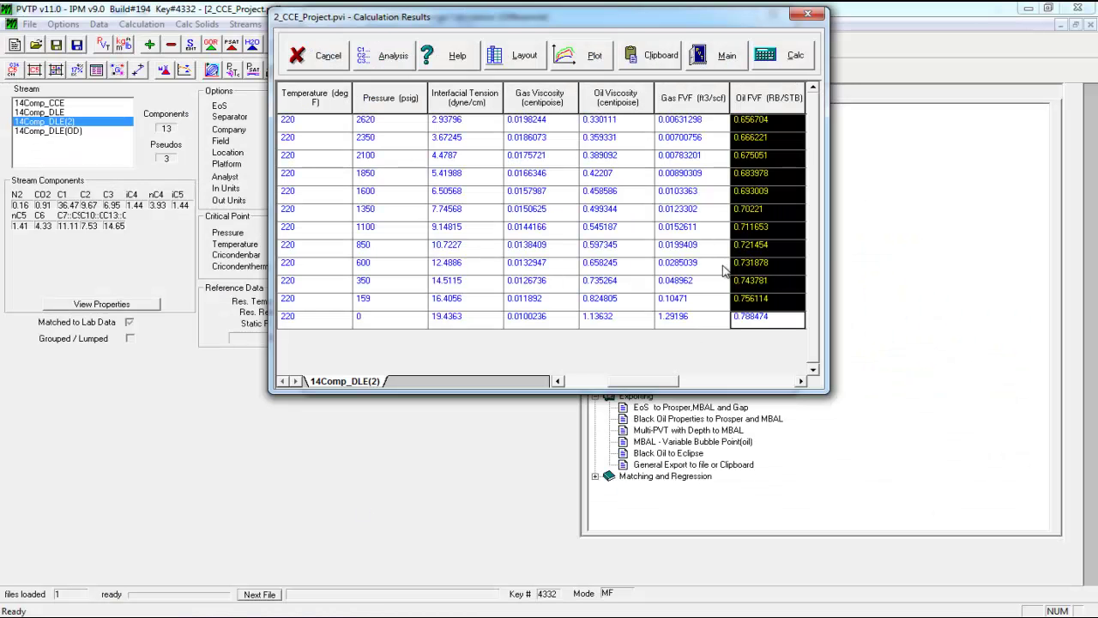
left_click(796, 377)
left_click_drag(766, 120, 765, 319)
key("ctrl+c")
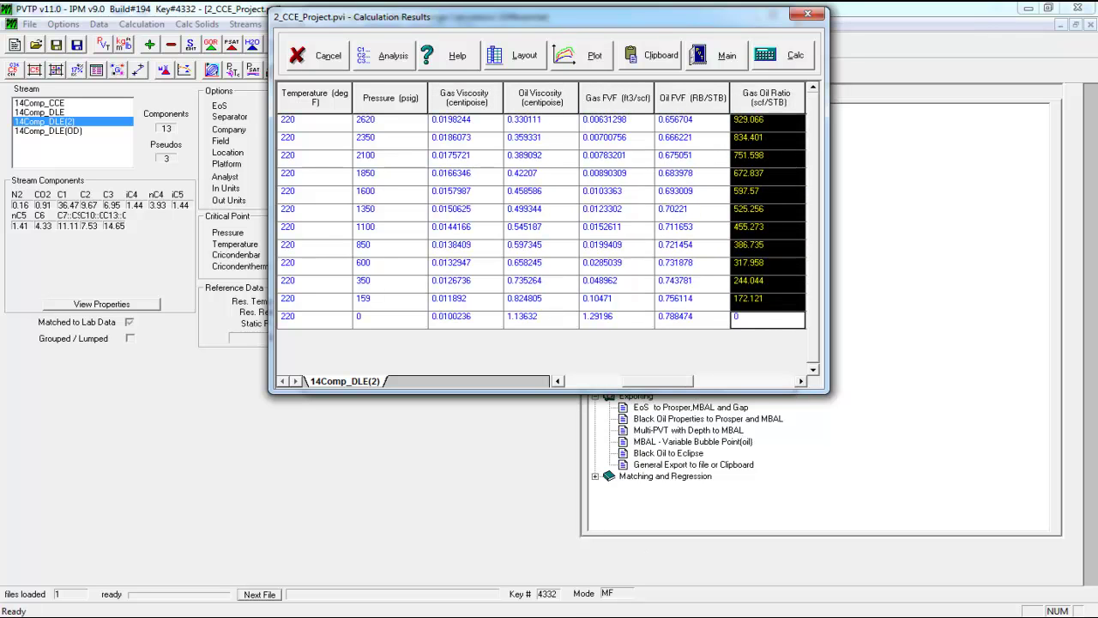
left_click(377, 514)
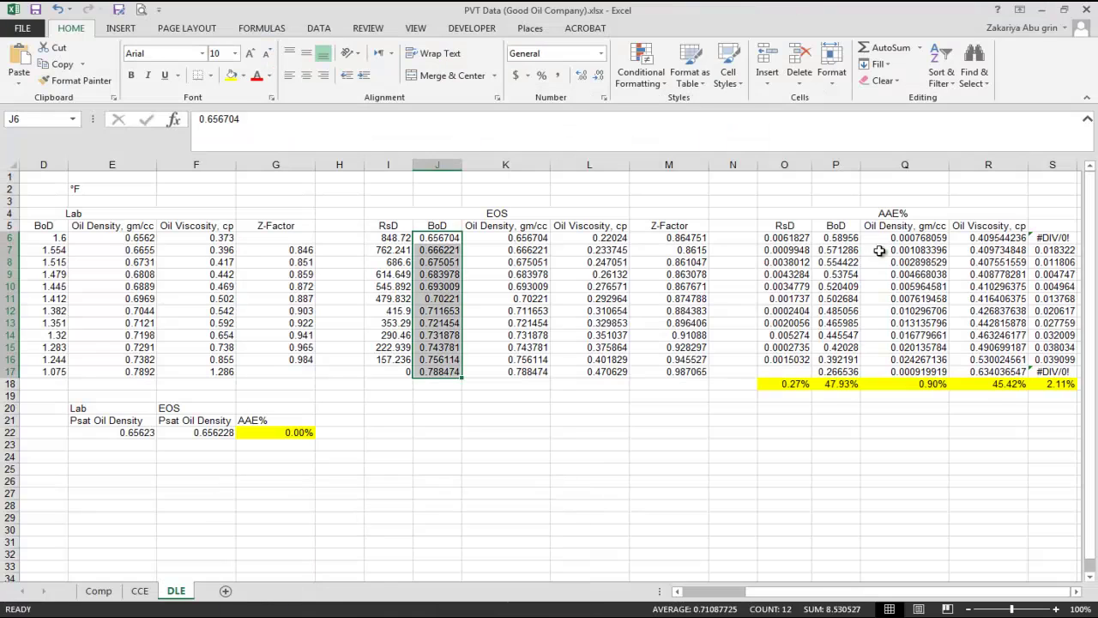
Try to paste the copied gas oil ratios into the AAE% RsD column from O6, and undo the paste
left_click(797, 250)
left_click(798, 239)
key("ctrl+v")
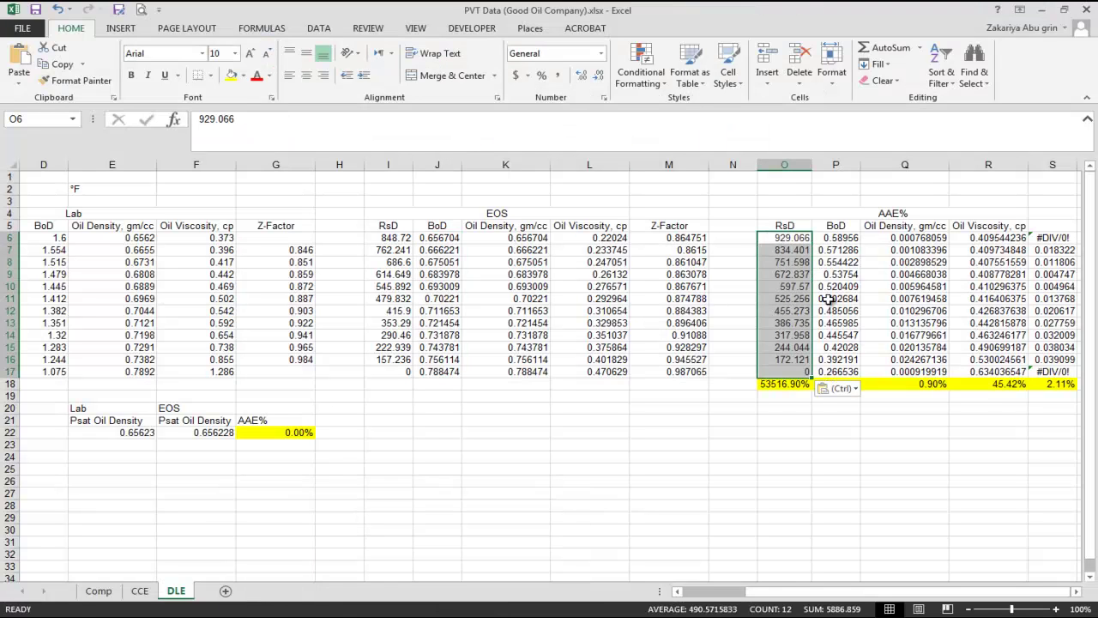
key("ctrl+z")
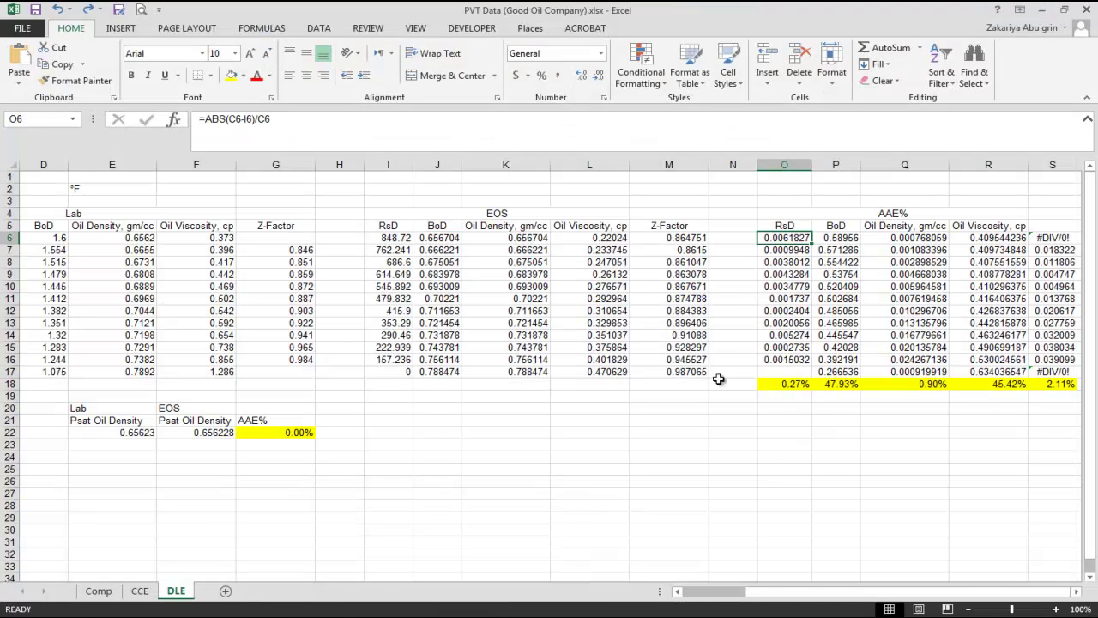
Paste the copied gas oil ratios into the EOS RsD column, starting at cell I6
left_click(393, 242)
key("ctrl+v")
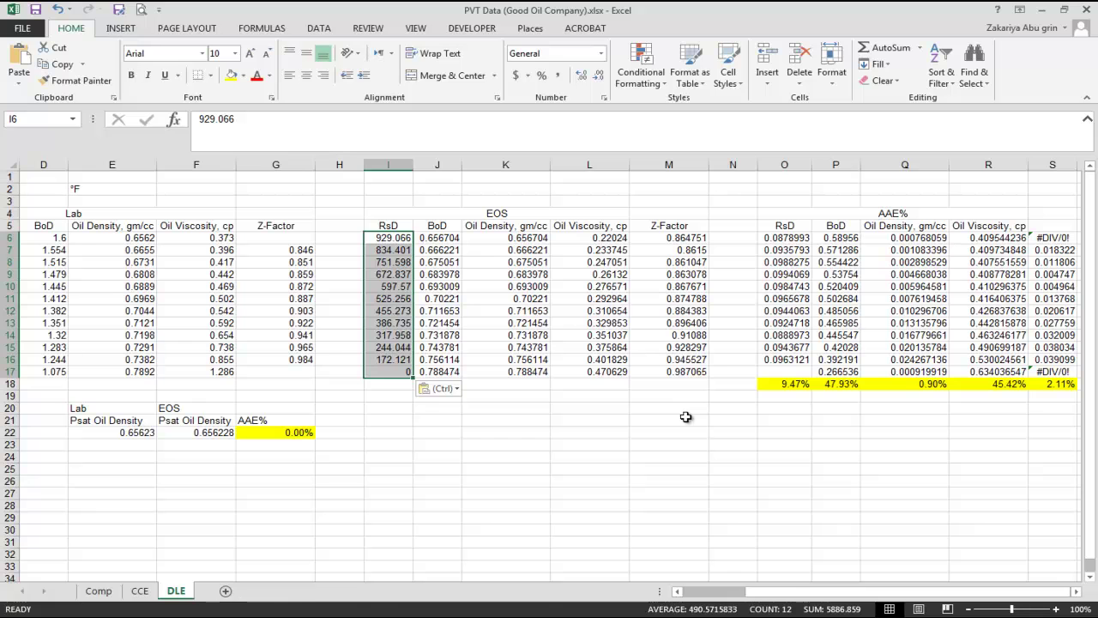
Compare the PVTP differential expansion results with the EOS and AAE% columns on the DLE sheet
left_click(43, 411)
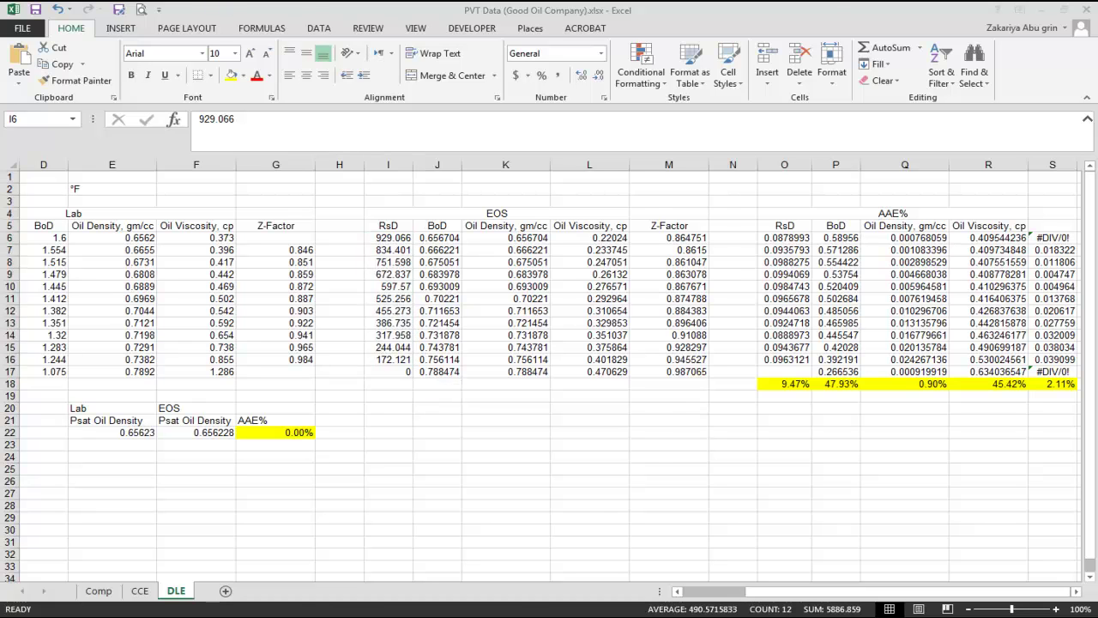
key("alt+Tab")
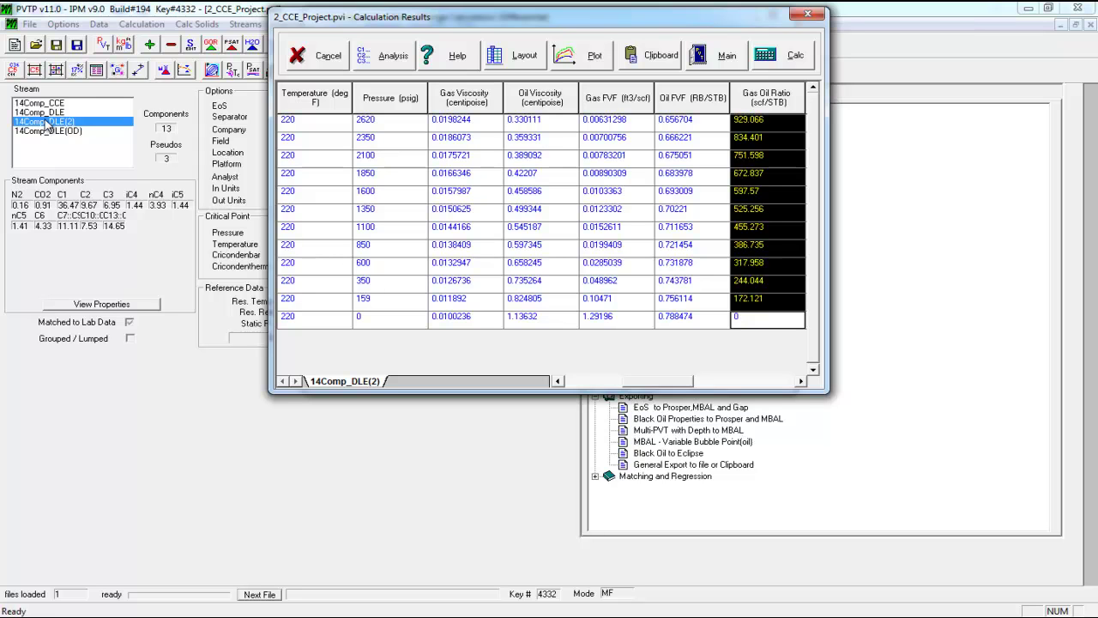
left_click(399, 614)
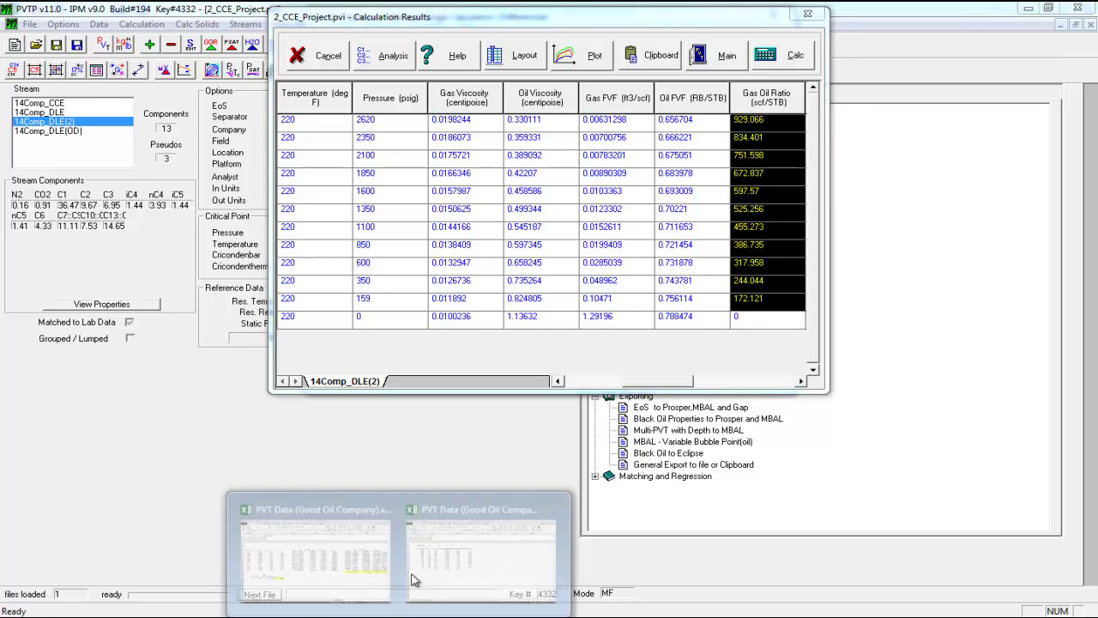
left_click(347, 562)
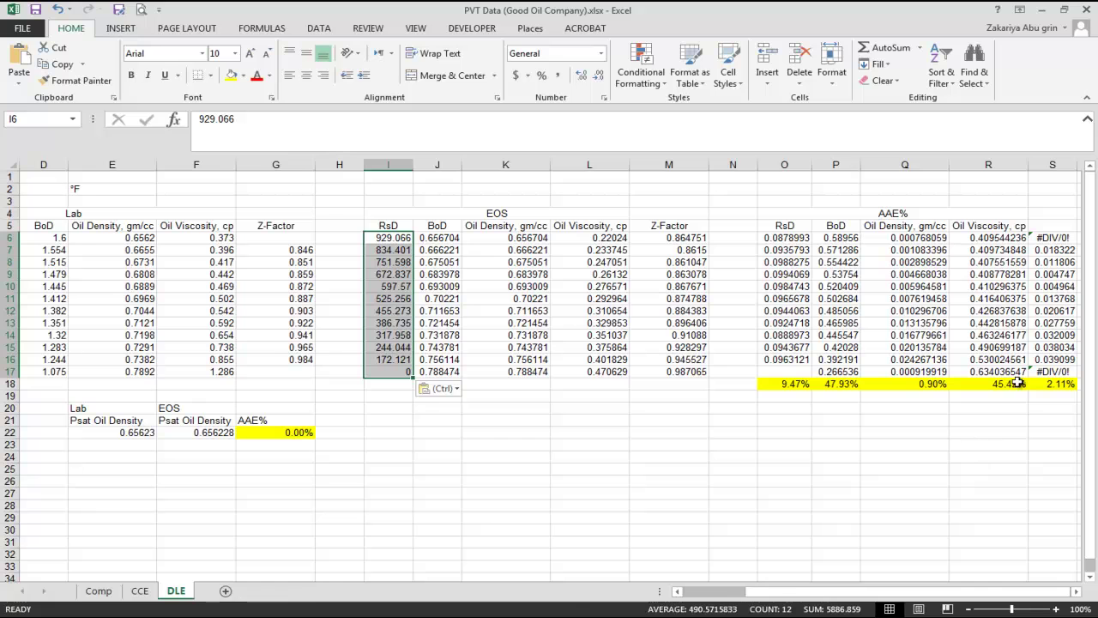
Return to PVTP and close the differential expansion results and calculation dialogs
left_click(401, 616)
left_click(442, 617)
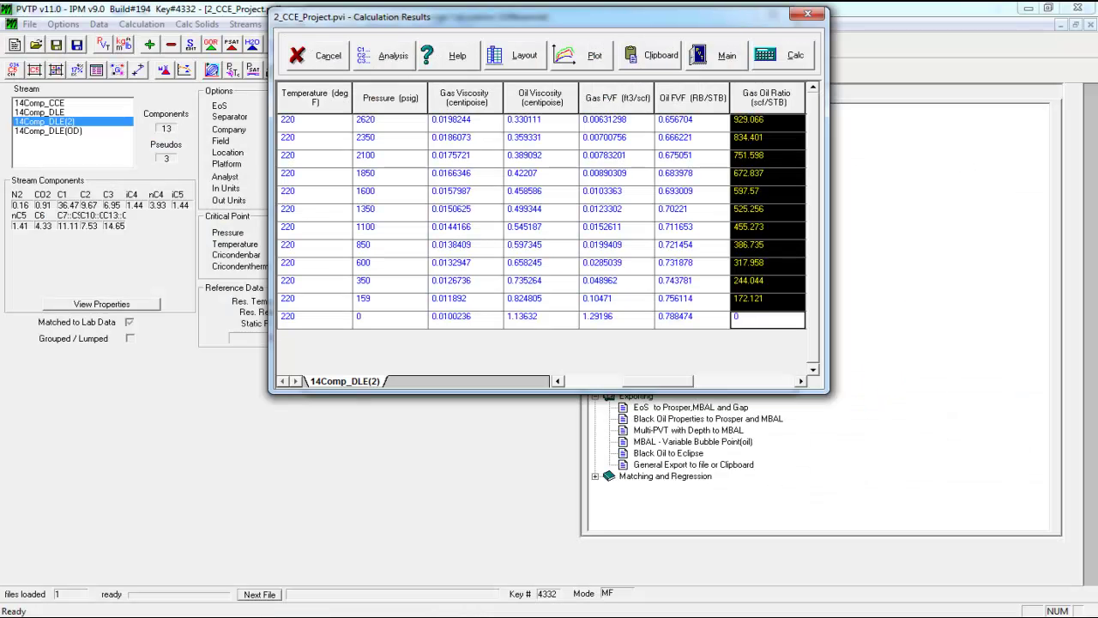
left_click(811, 14)
left_click(482, 51)
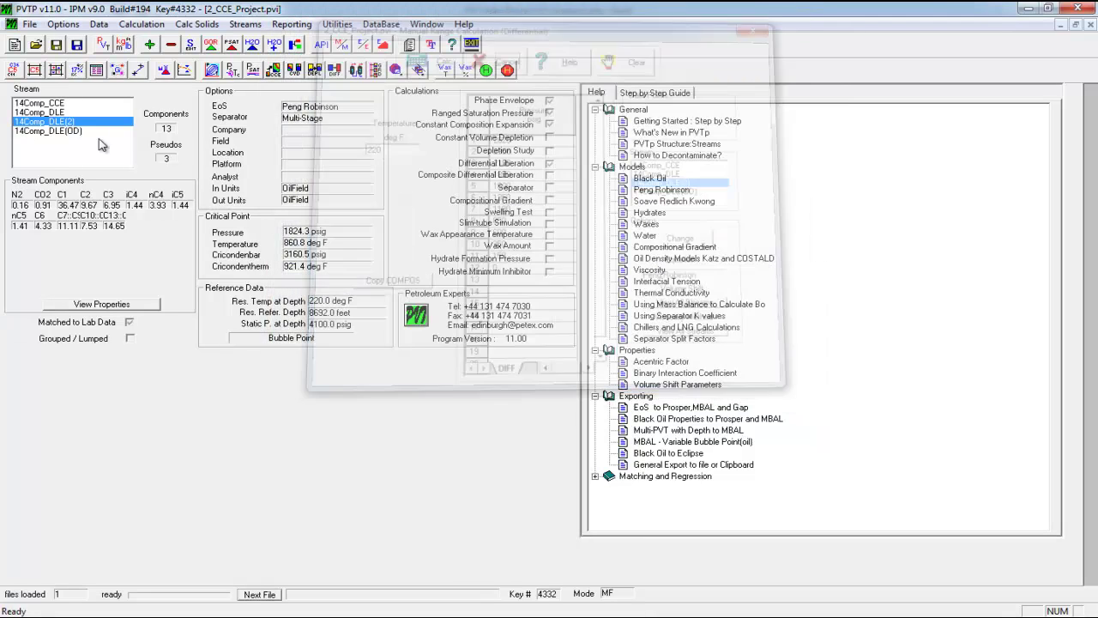
Delete the 14Comp_DLE(OD) stream from the project and exit the stream deletion dialog
left_click(63, 132)
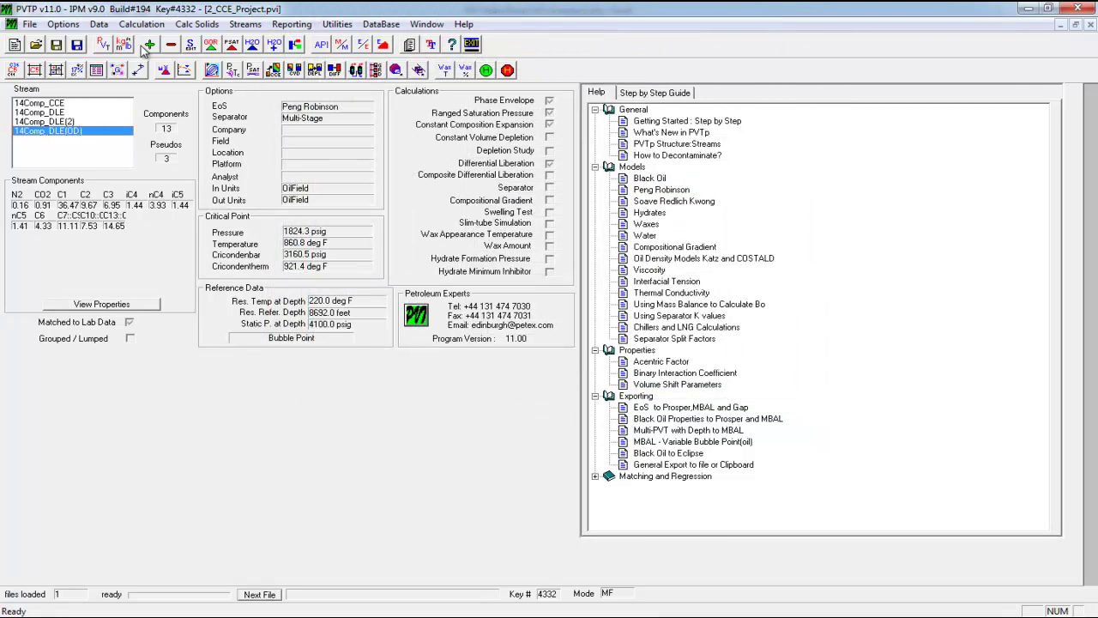
left_click(172, 47)
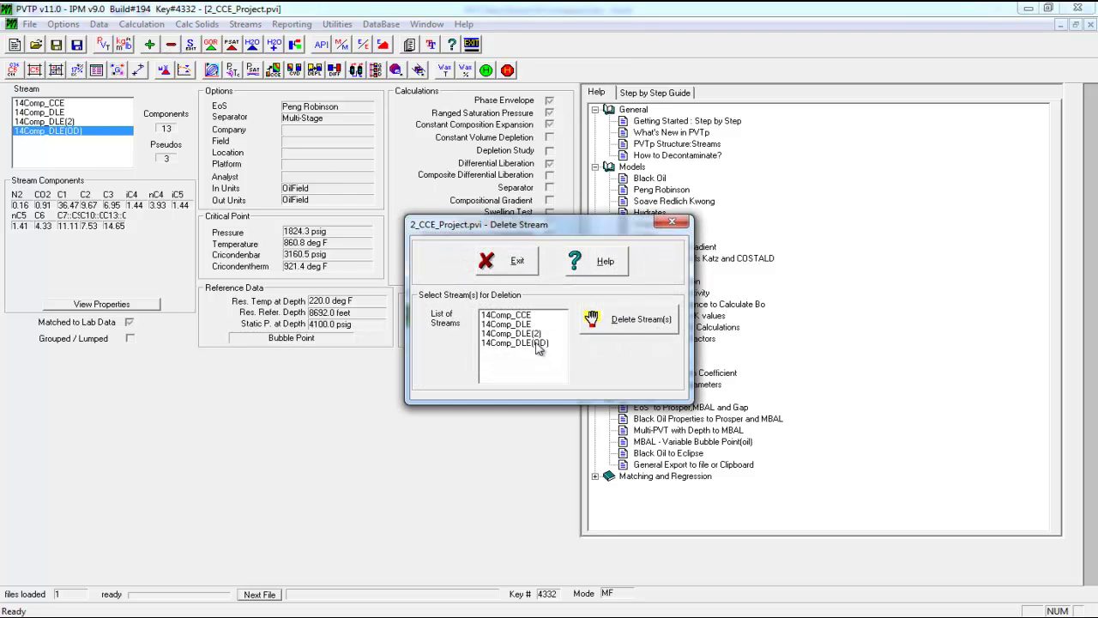
left_click(544, 342)
left_click(613, 320)
key("Return")
left_click(570, 352)
left_click(519, 261)
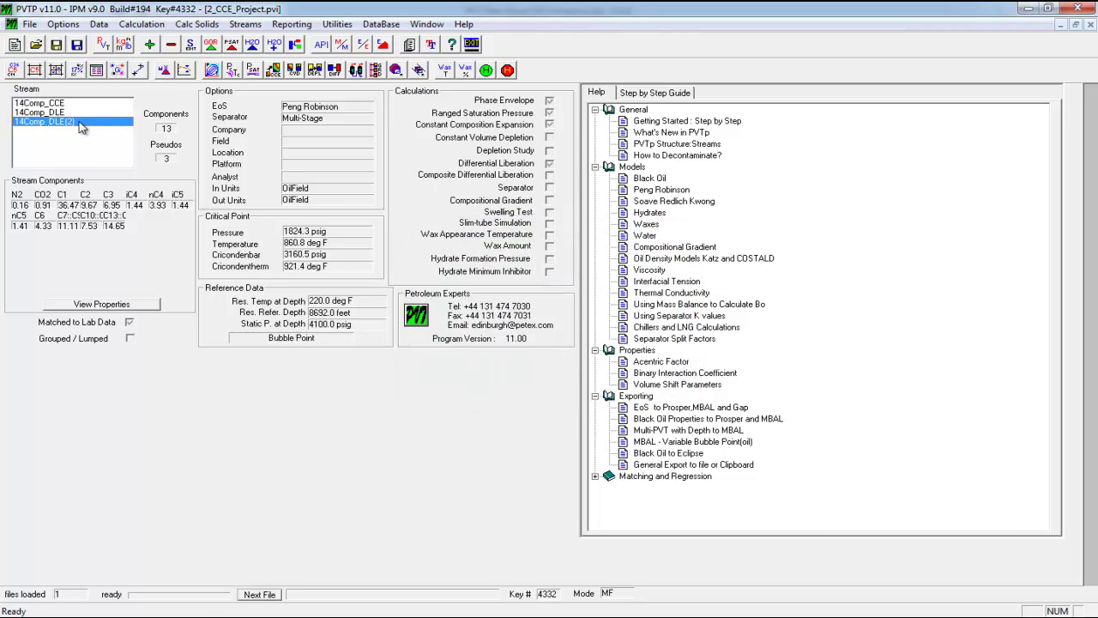
Check the equation-of-state match selection for 14Comp_DLE(2) and close it
left_click(184, 71)
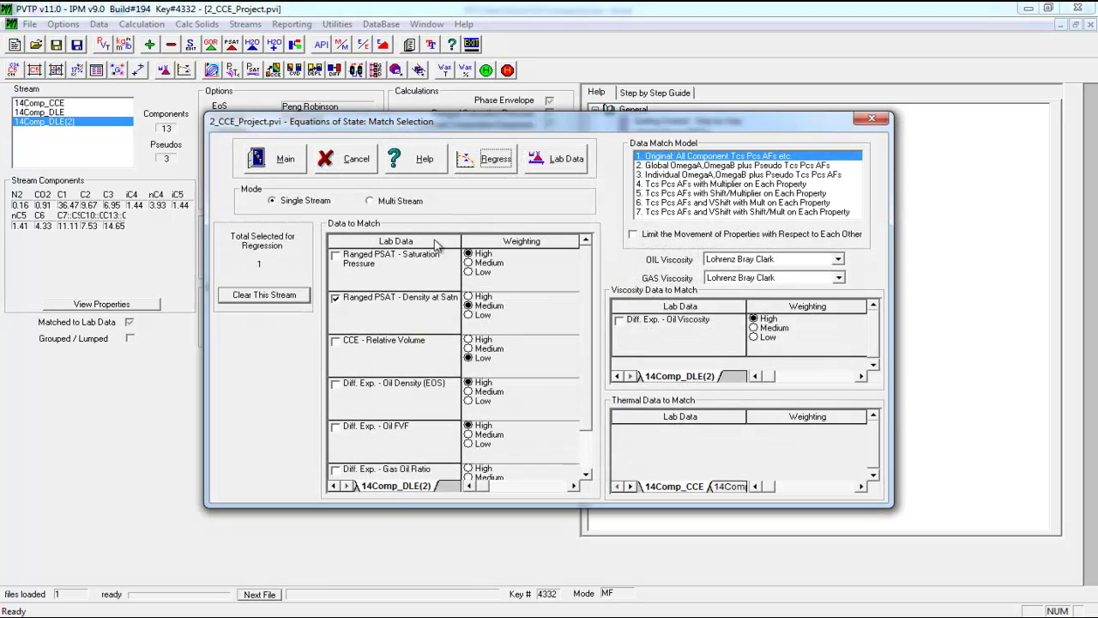
left_click(871, 118)
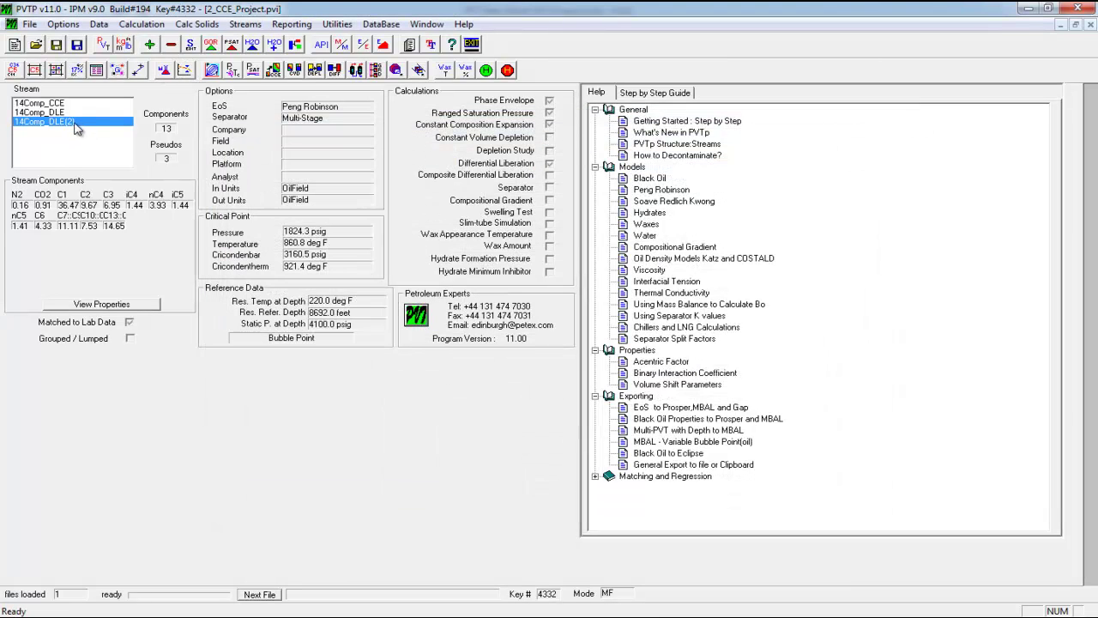
Rename the 14Comp_DLE(2) stream to 14Comp_DLE(all)
left_click(190, 44)
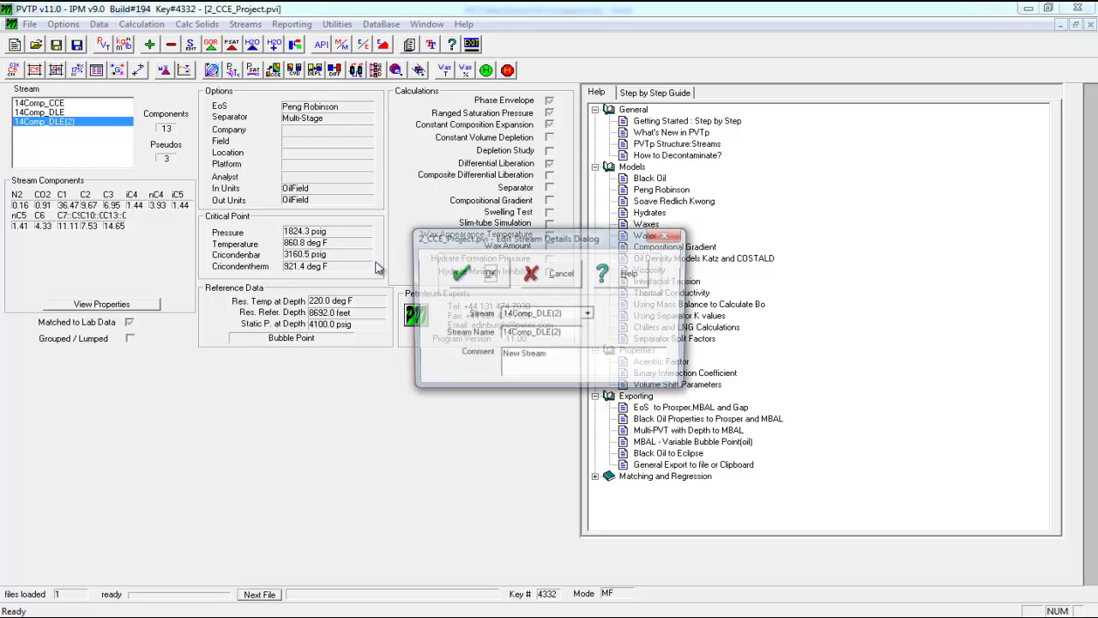
left_click_drag(563, 333, 551, 334)
type("(all)")
left_click(468, 279)
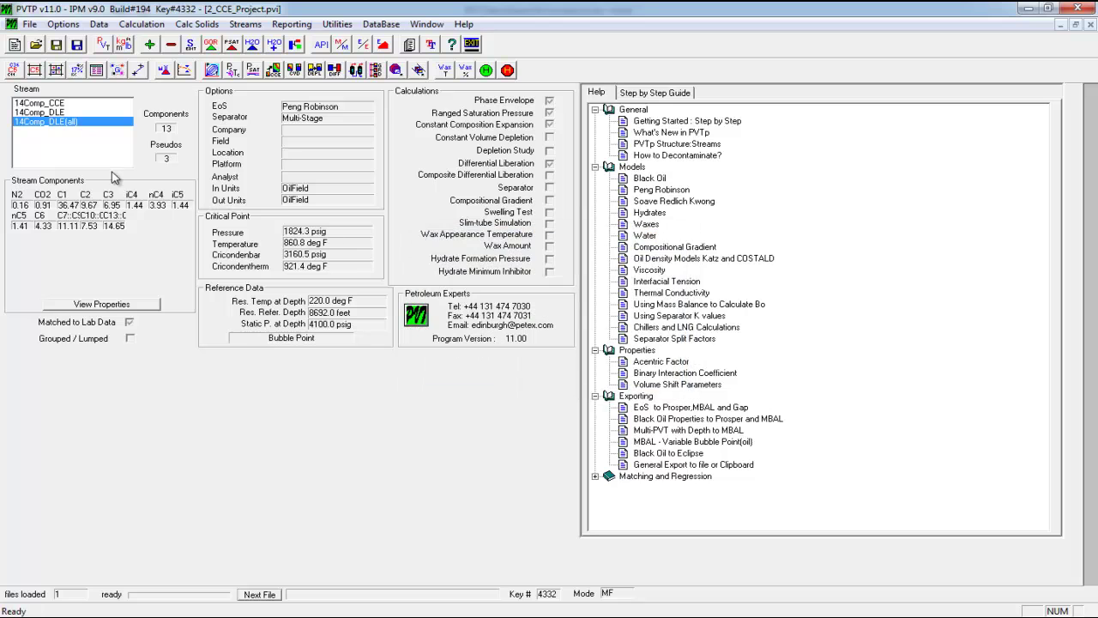
Add the Diff. Exp. Gas Oil Ratio, Oil FVF and Oil Density (EOS) data to the match selection for 14Comp_DLE(all)
left_click(183, 70)
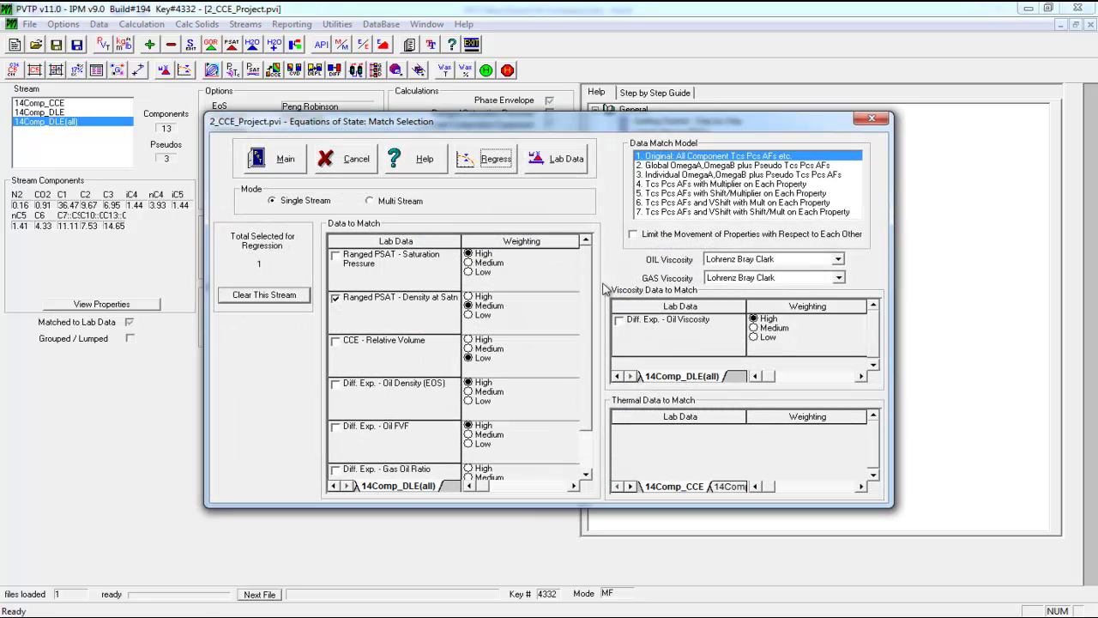
scroll(590, 348, "down", 1)
left_click(338, 427)
left_click(336, 384)
scroll(592, 388, "up", 1)
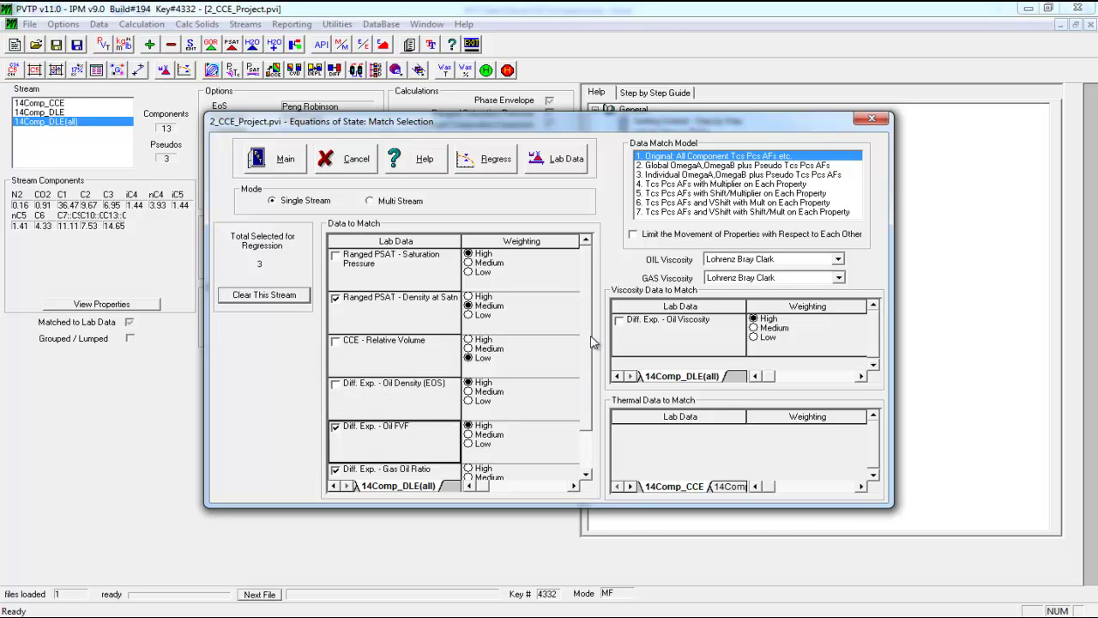
scroll(595, 356, "down", 1)
left_click(415, 350)
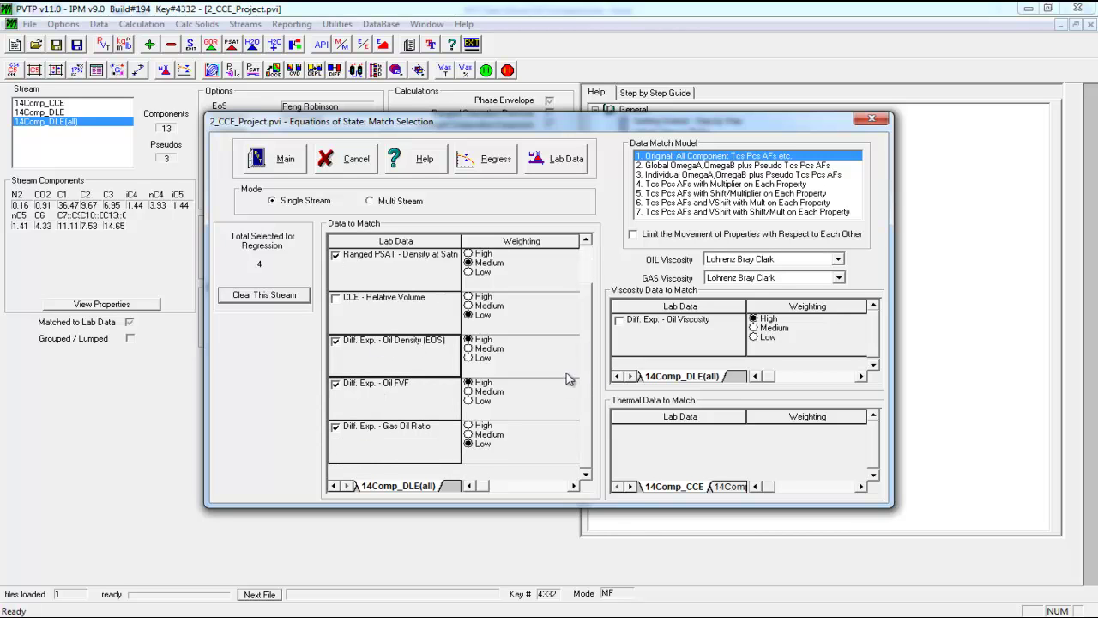
Set the match weighting to Medium for Diff. Exp. Oil Density (EOS) and Low for Diff. Exp. Oil FVF
left_click(489, 350)
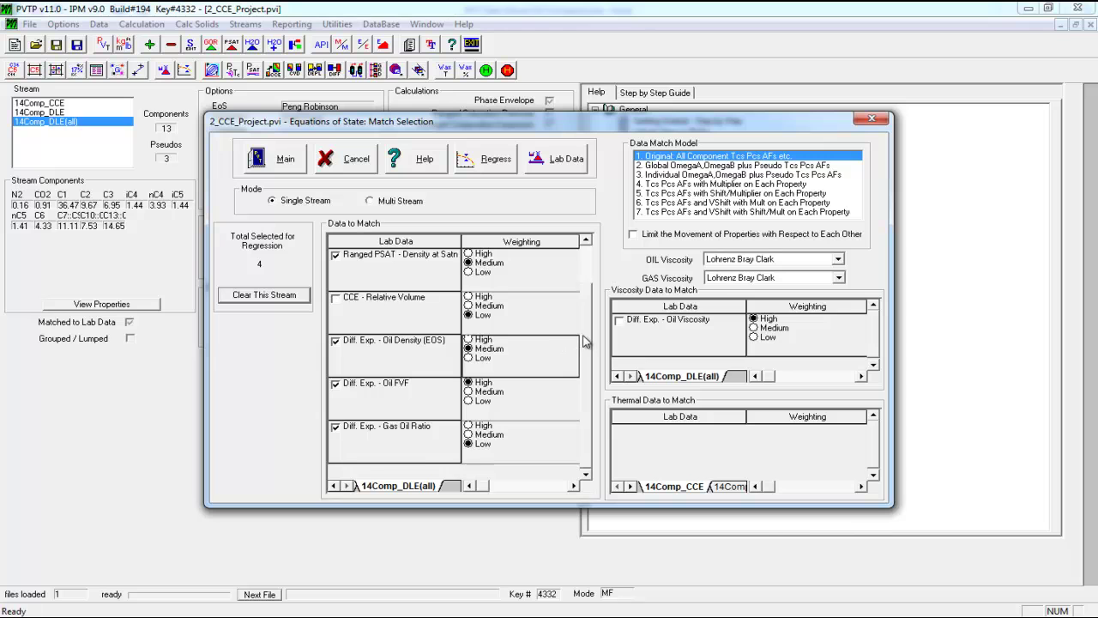
scroll(584, 341, "up", 1)
scroll(591, 335, "down", 1)
left_click(486, 401)
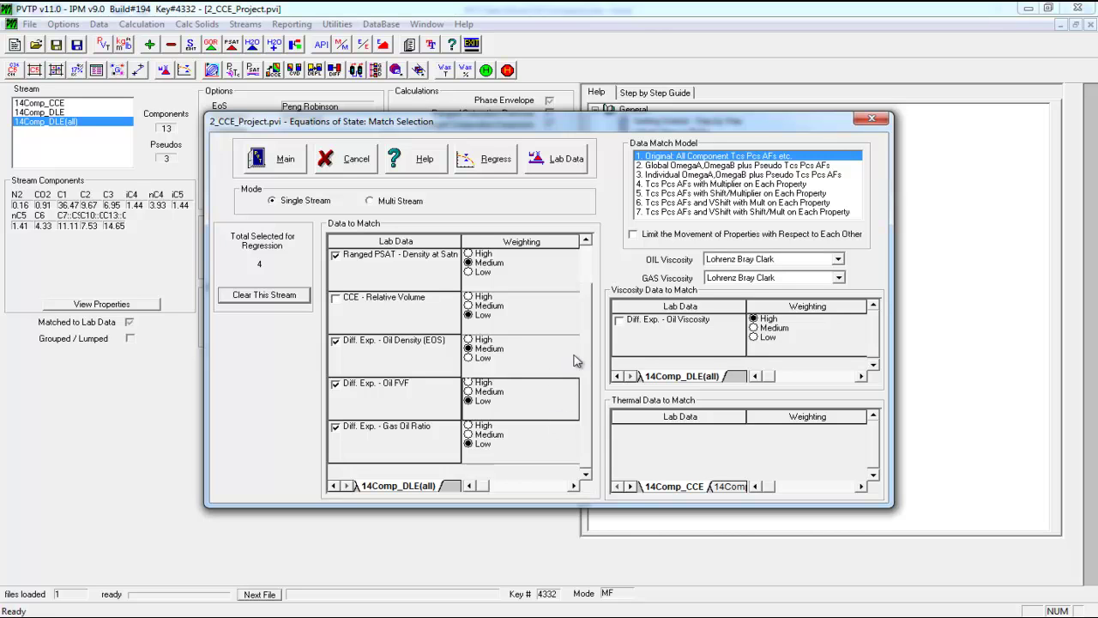
scroll(590, 326, "up", 1)
scroll(571, 371, "down", 1)
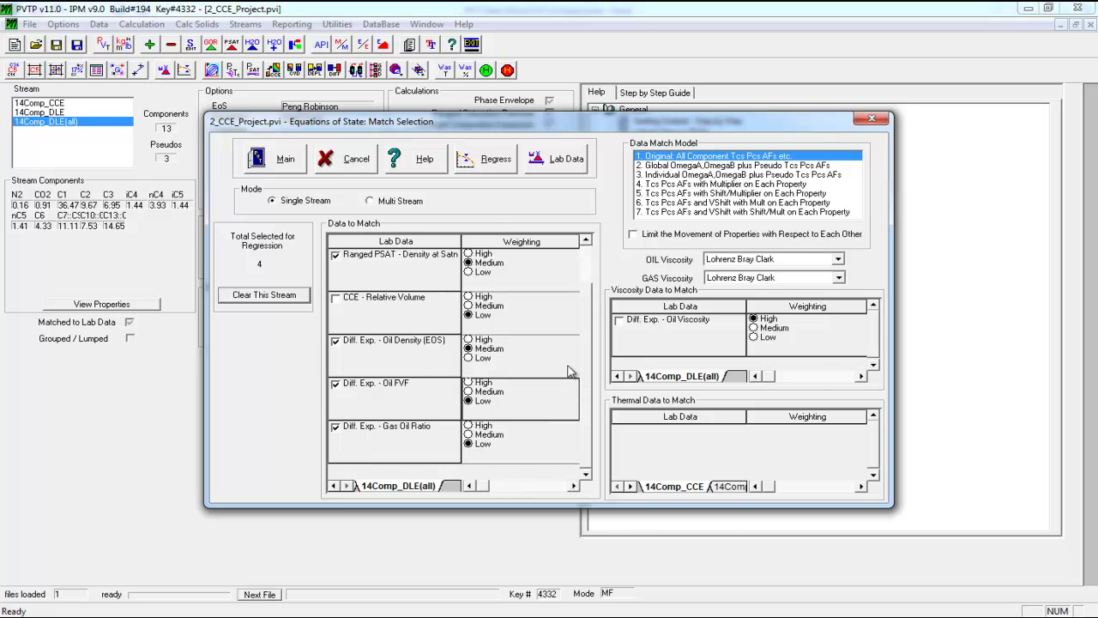
Open the regression setup and include S.Shift for the C10::C12 and C7::C9 pseudo-components
left_click(489, 160)
left_click_drag(769, 273, 766, 401)
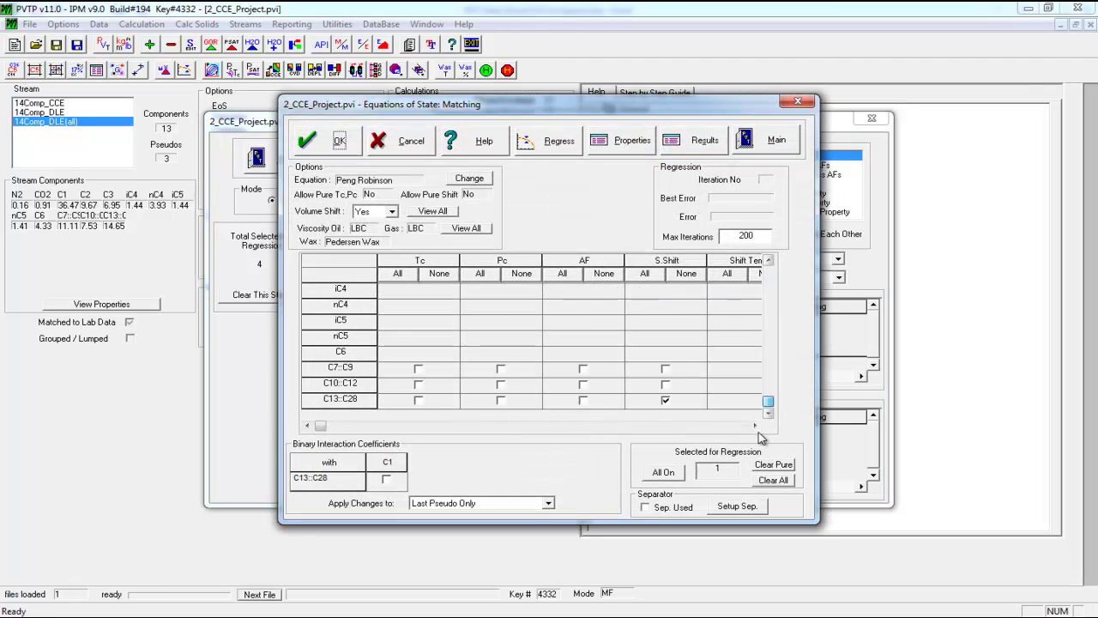
left_click(665, 385)
left_click(674, 372)
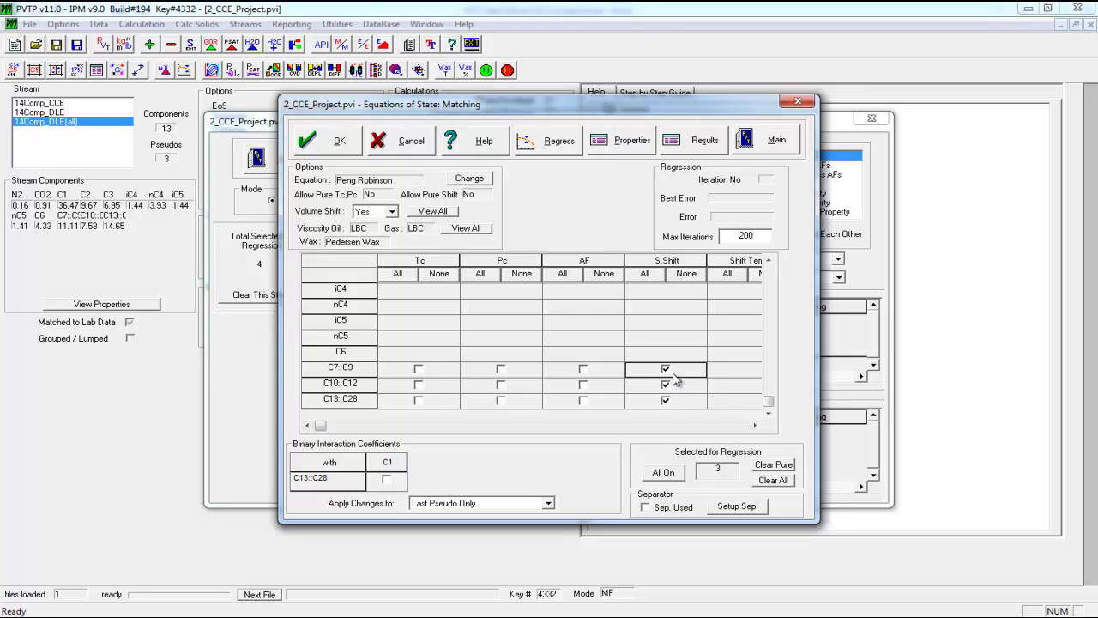
Include Tc, Pc and AF in the regression for the C7::C9, C10::C12 and C13::C28 pseudo-components
left_click(666, 399)
left_click(585, 400)
left_click(583, 385)
left_click(576, 370)
left_click(501, 369)
left_click(500, 384)
left_click(501, 400)
left_click(419, 399)
left_click(445, 384)
left_click(445, 370)
left_click(447, 386)
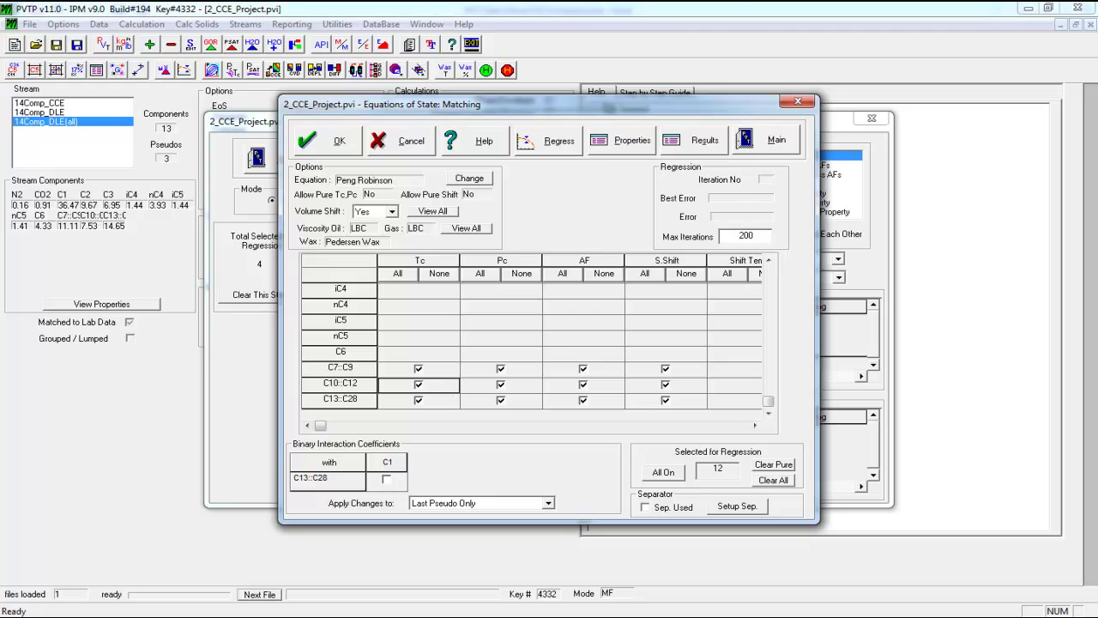
Run the equation-of-state regression, stop it before the 200-iteration limit and bring up the regression information
left_click(553, 140)
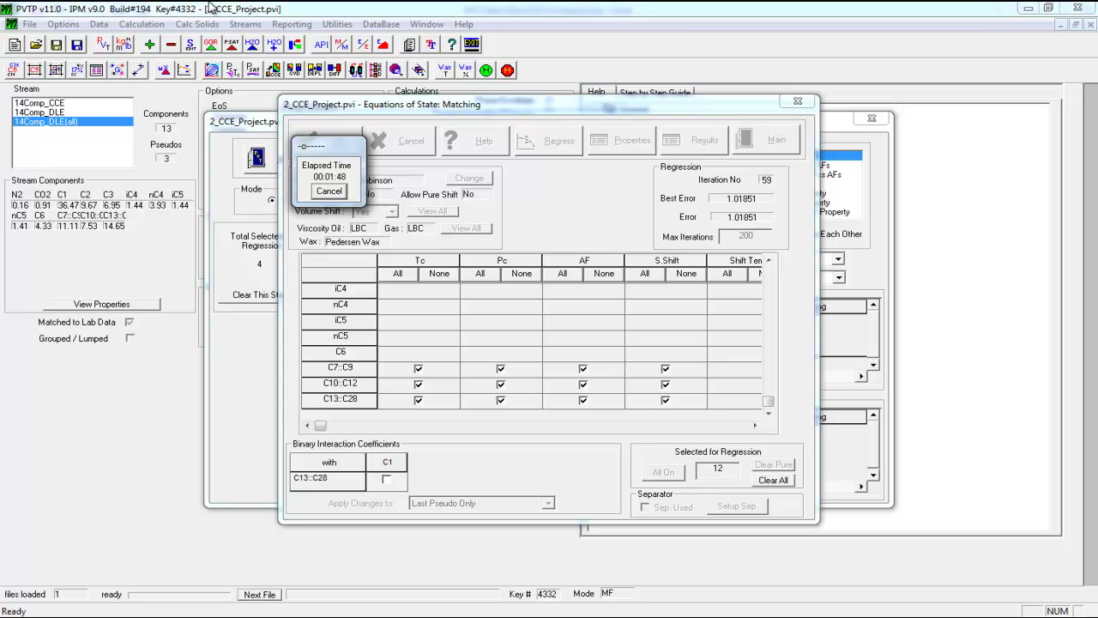
left_click(328, 190)
left_click(692, 348)
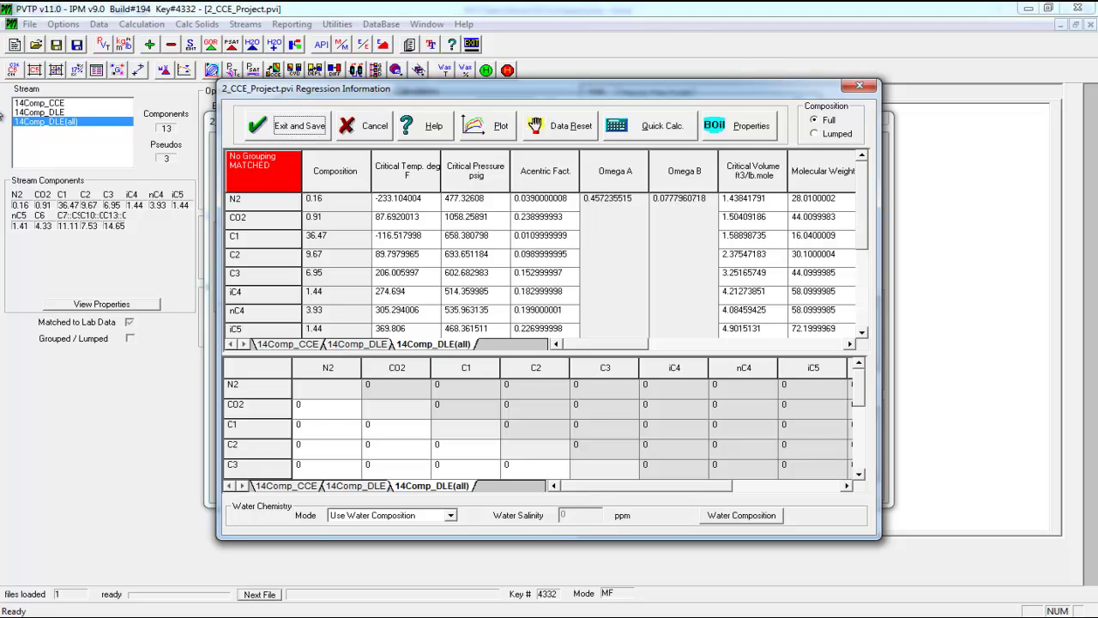
Quick-calculate the phase envelope of 14Comp_DLE(all), examine the plot and close it
left_click(622, 137)
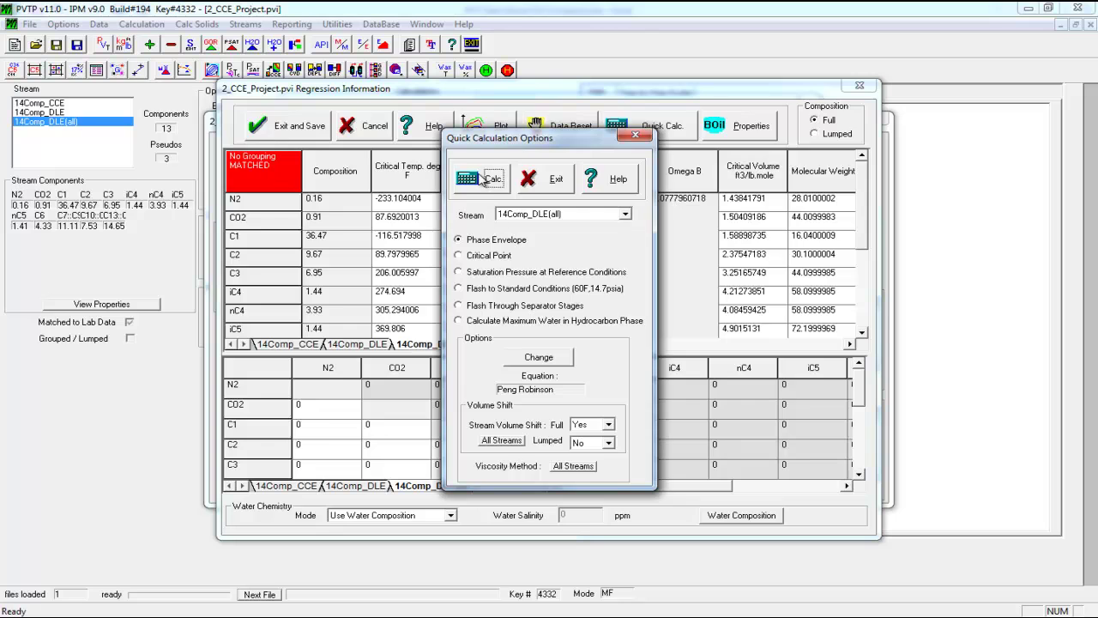
left_click(489, 178)
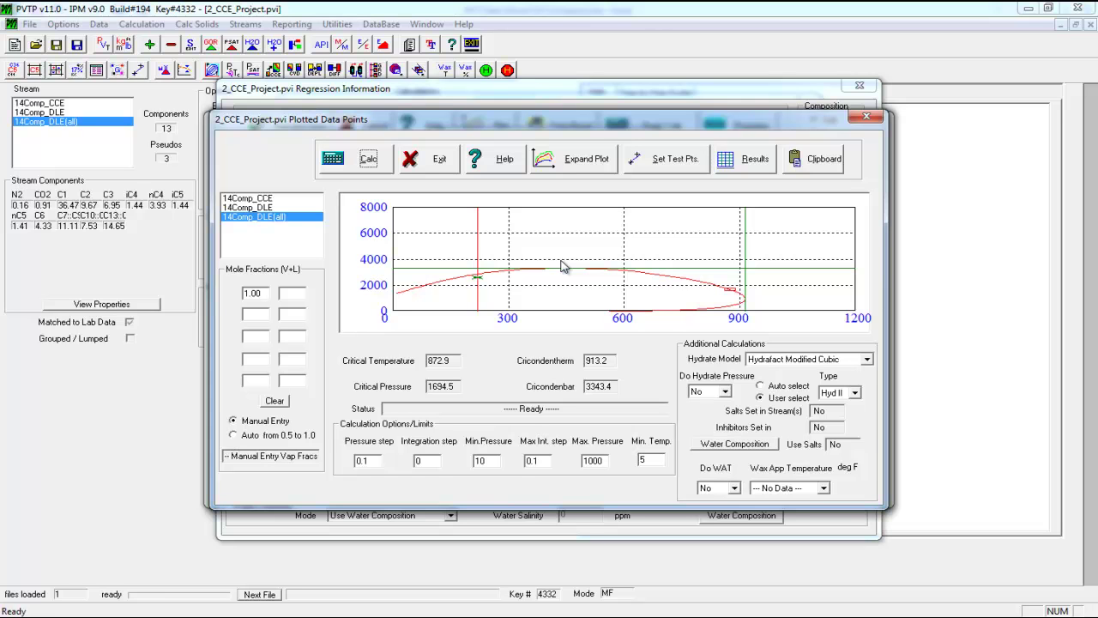
left_click(866, 115)
left_click(635, 135)
Check the black oil properties of 14Comp_DLE(all), then exit the regression dialogs back to the main window
left_click(738, 126)
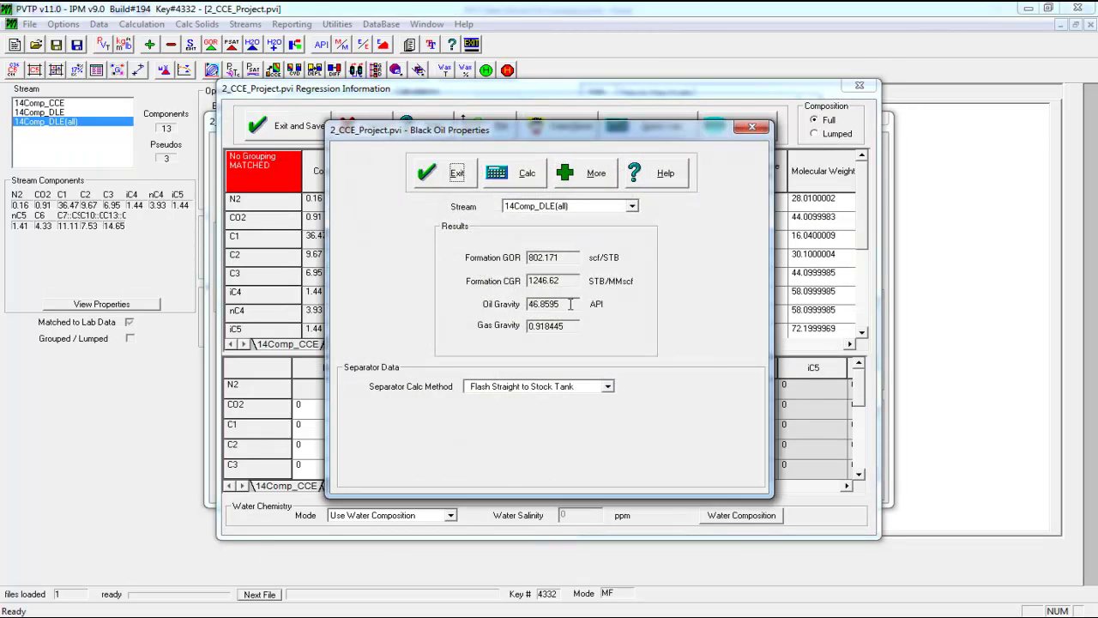
left_click(753, 128)
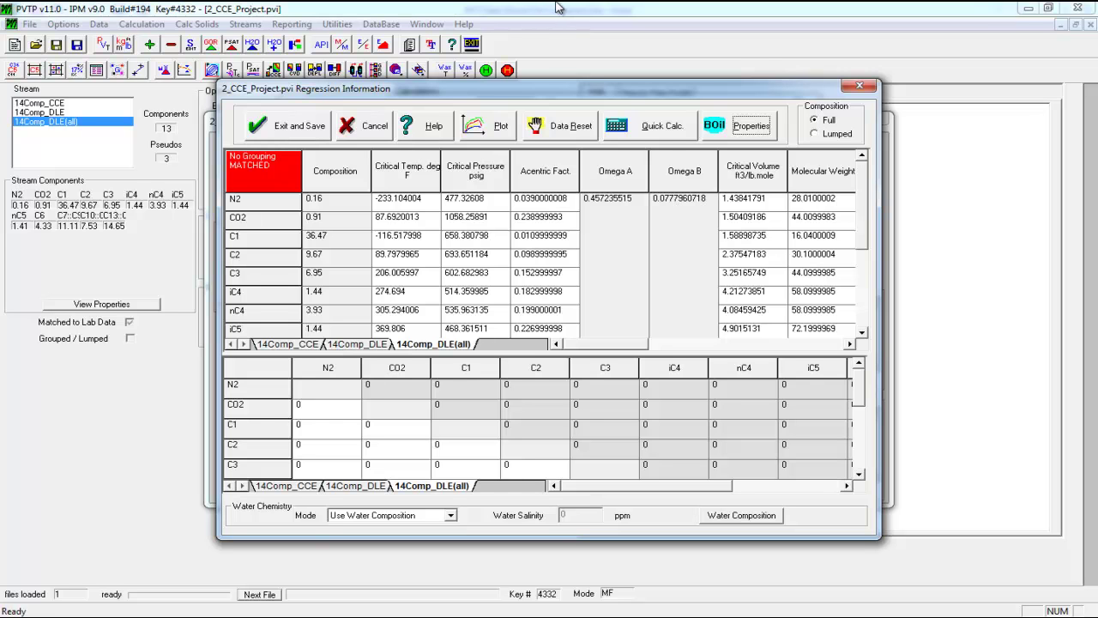
left_click(855, 86)
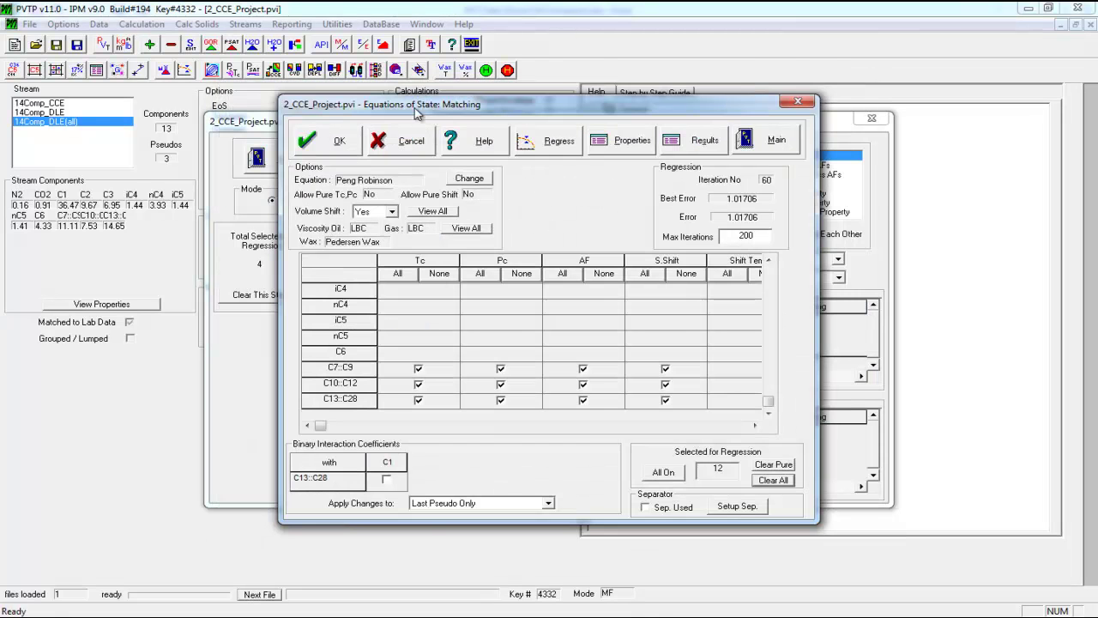
left_click(776, 142)
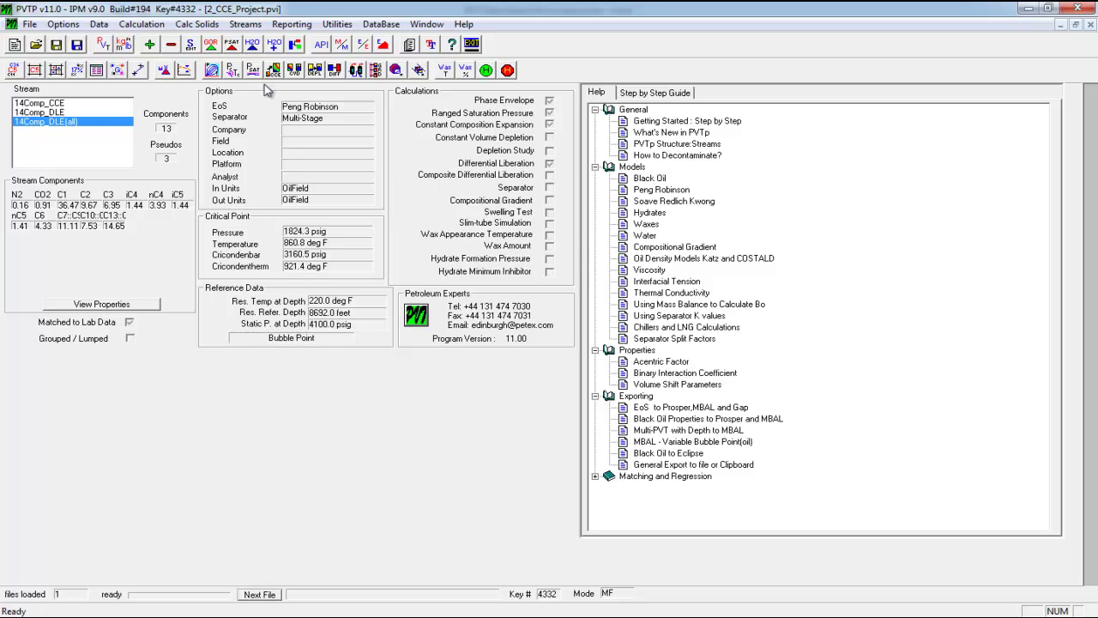
Calculate the saturation pressure and density of 14Comp_DLE(all), with the temperature range from 220 to 20 deg F and one value
left_click(255, 71)
double_click(504, 403)
type("1")
type("220")
left_click(502, 380)
type("20")
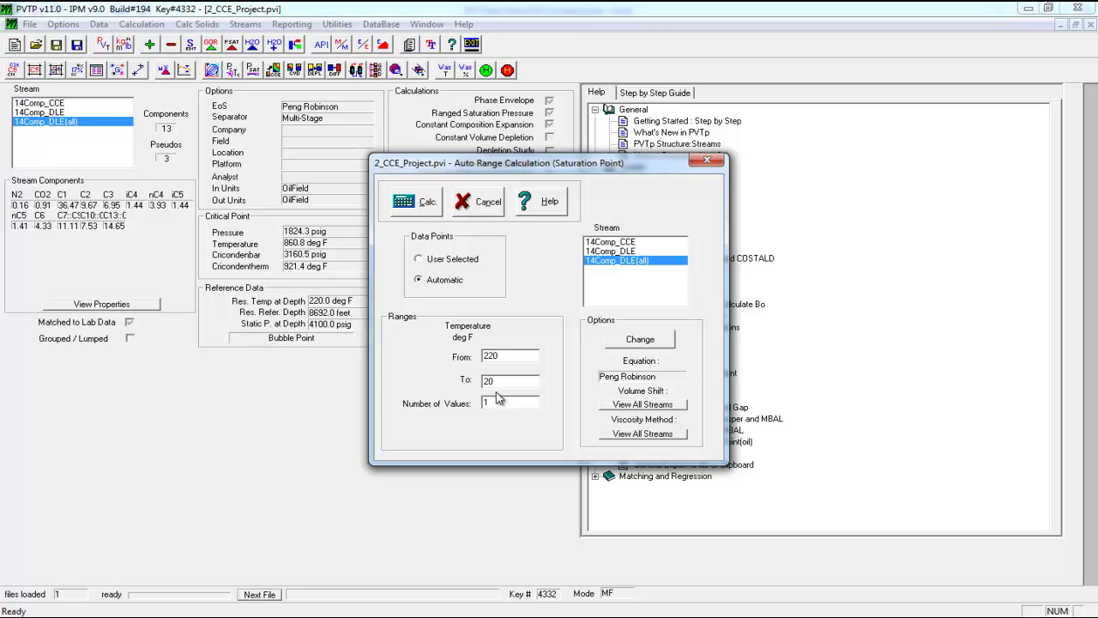
left_click(418, 204)
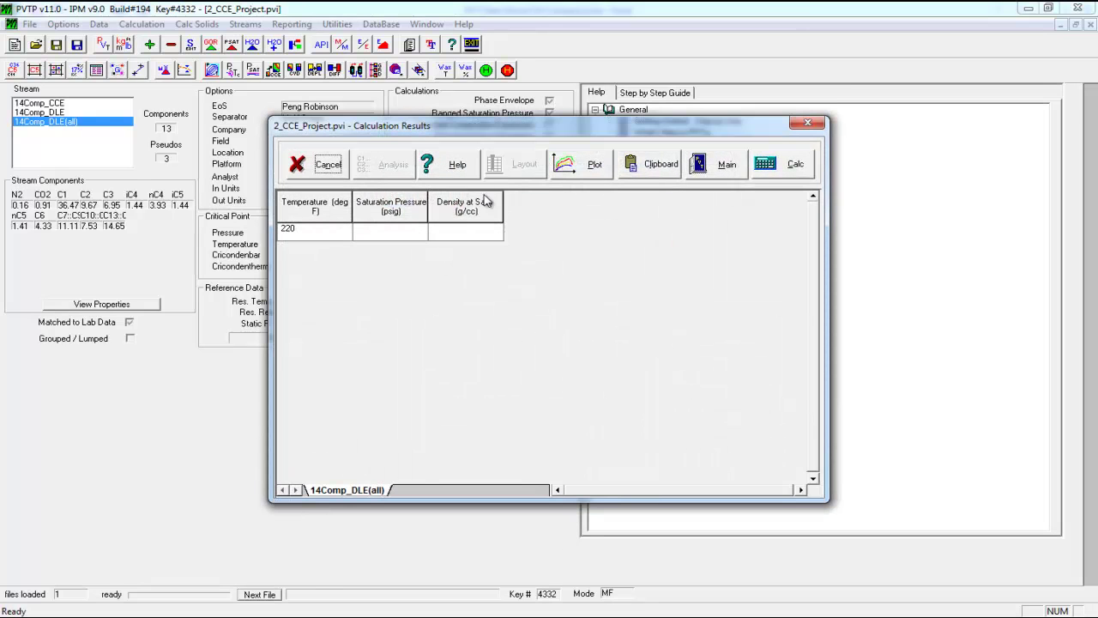
left_click(586, 352)
left_click(385, 240)
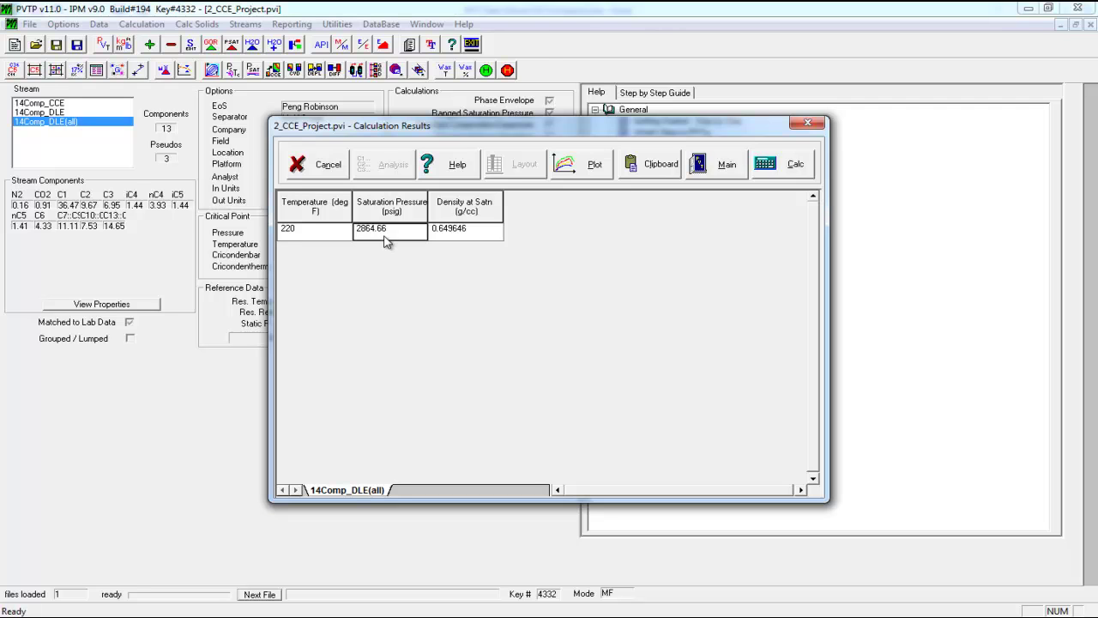
left_click(463, 237)
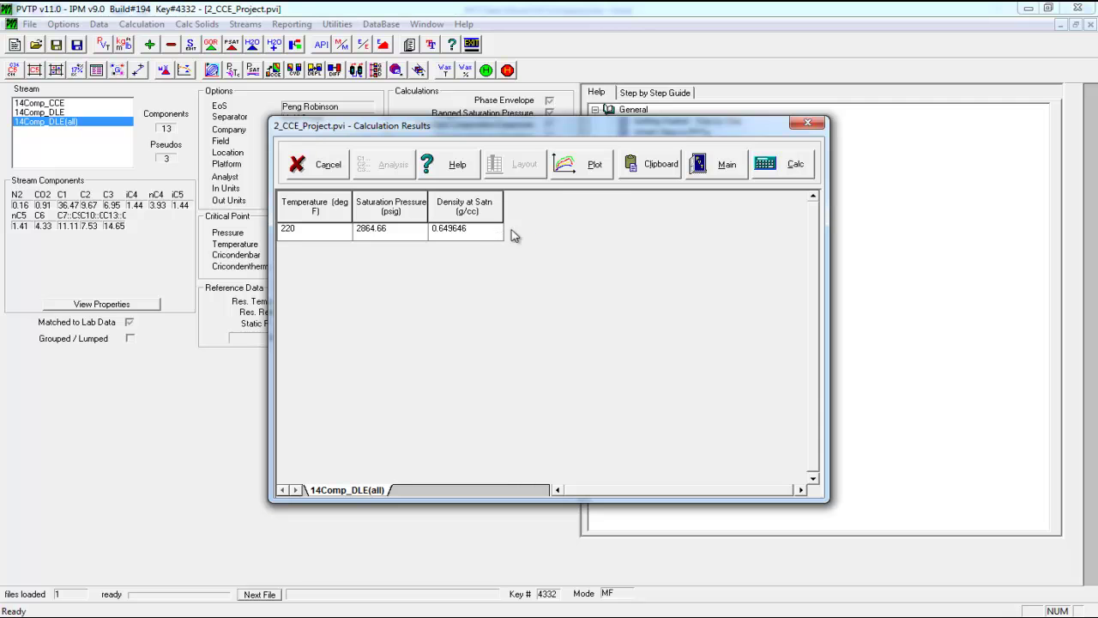
Copy the calculated Density at Satn value into the EOS Psat Oil Density cell F22 of the DLE sheet in Excel
left_click_drag(476, 230, 429, 234)
key("ctrl+c")
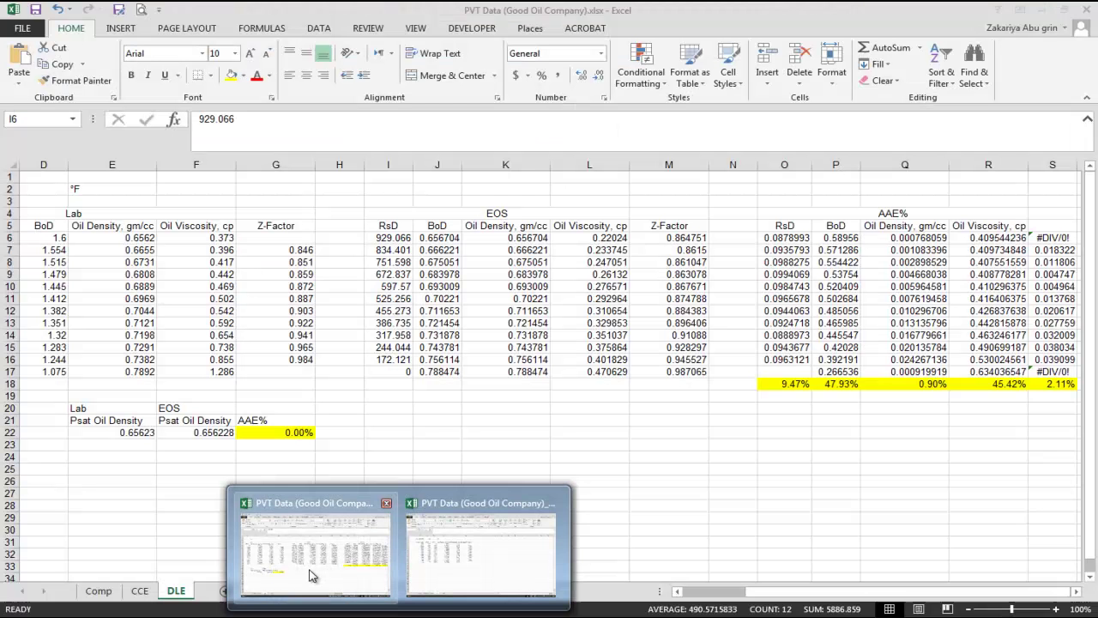
left_click(311, 552)
left_click(200, 436)
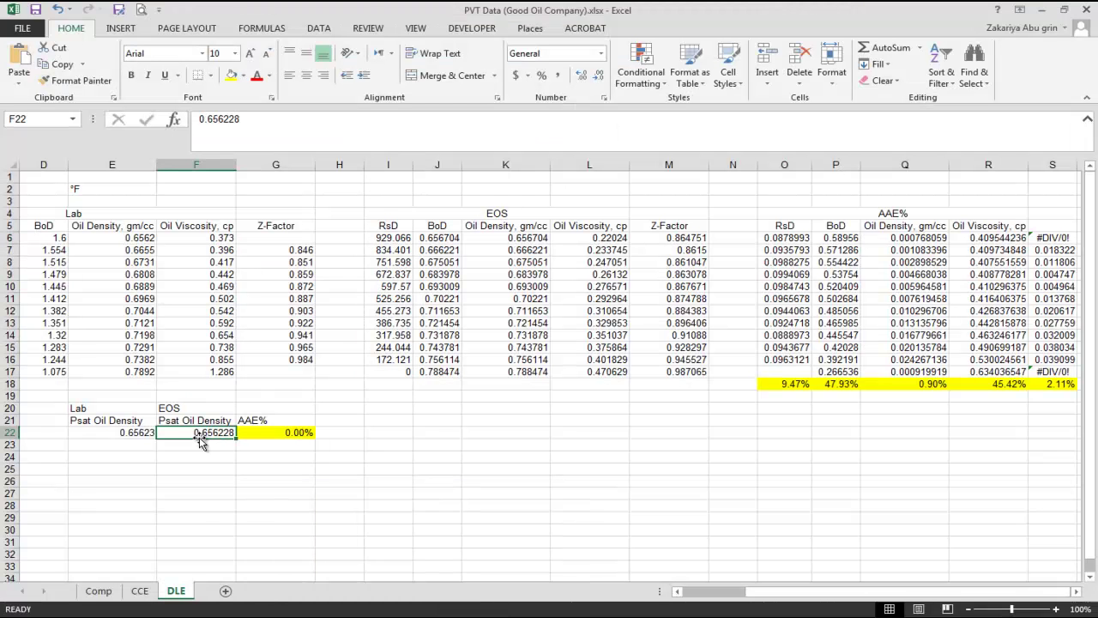
key("ctrl+v")
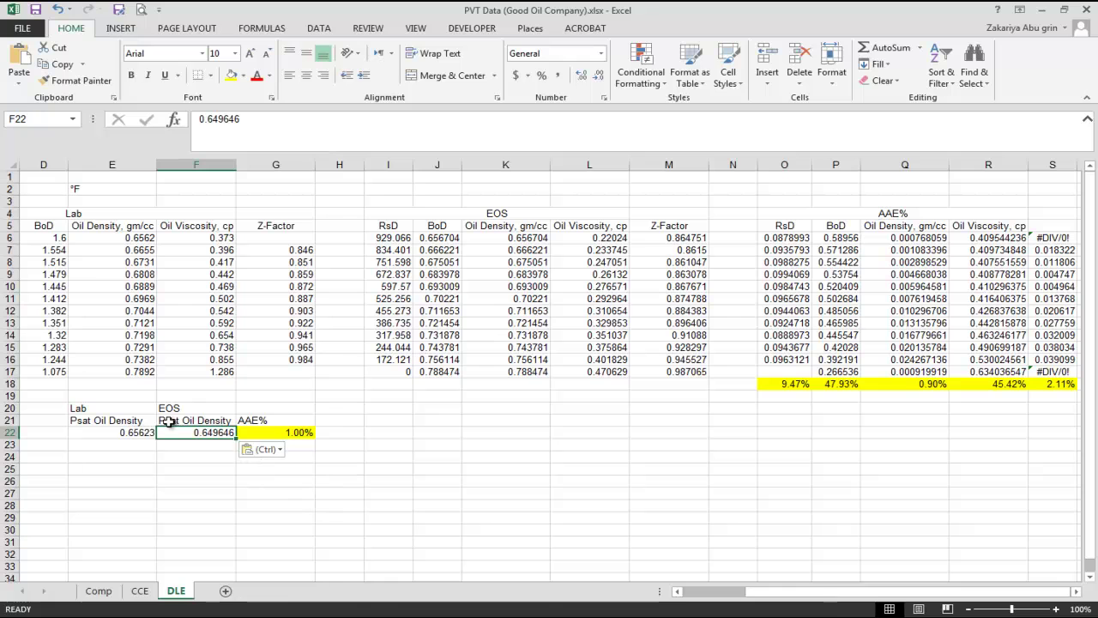
Return to PVTP and close the saturation point results and calculation dialogs
key("alt+Tab")
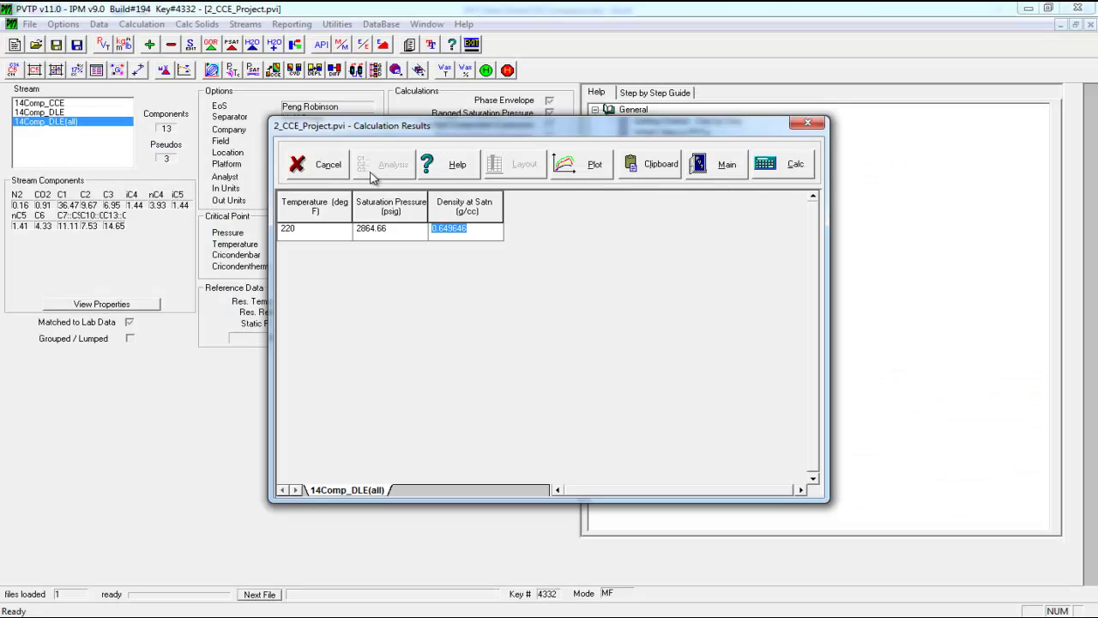
left_click(321, 164)
left_click(505, 195)
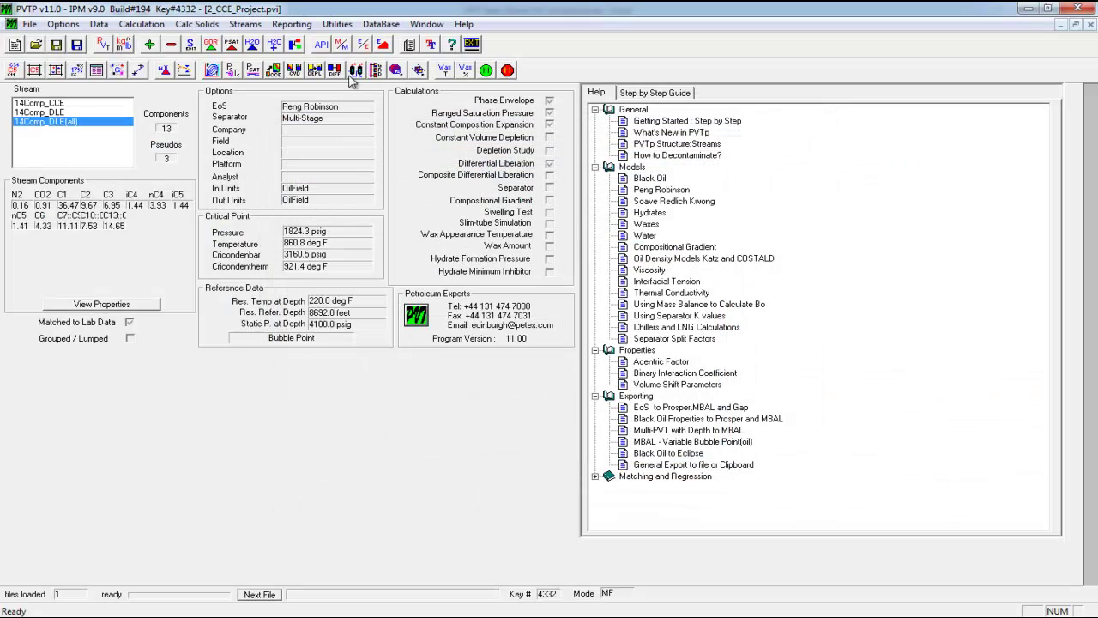
Run the Constant Composition Expansion calculation for 14Comp_DLE(all)
left_click(275, 71)
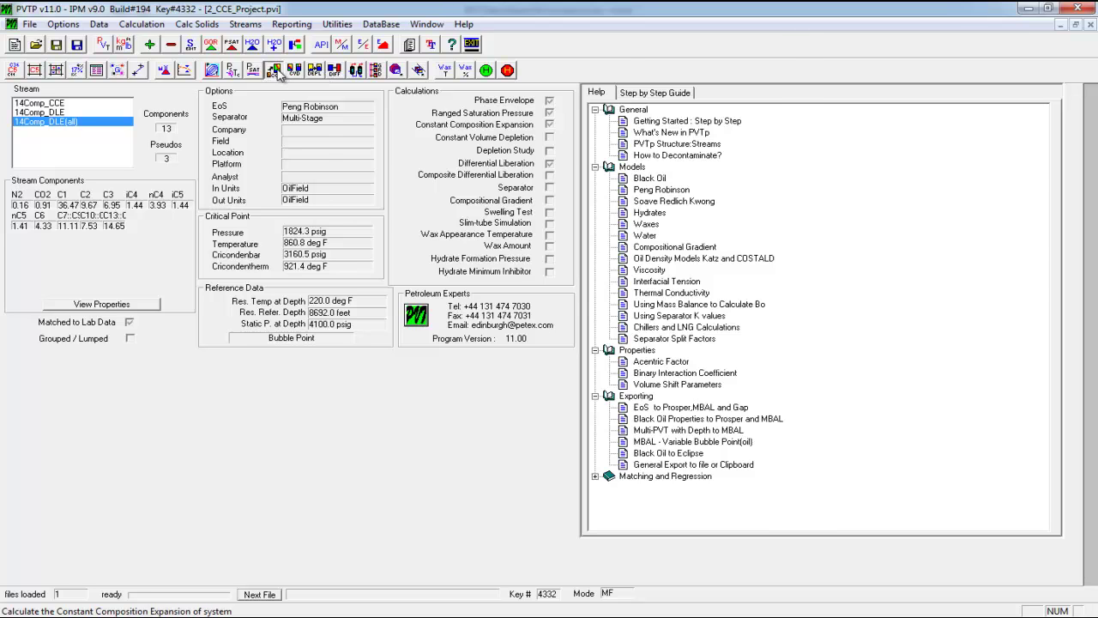
left_click(363, 72)
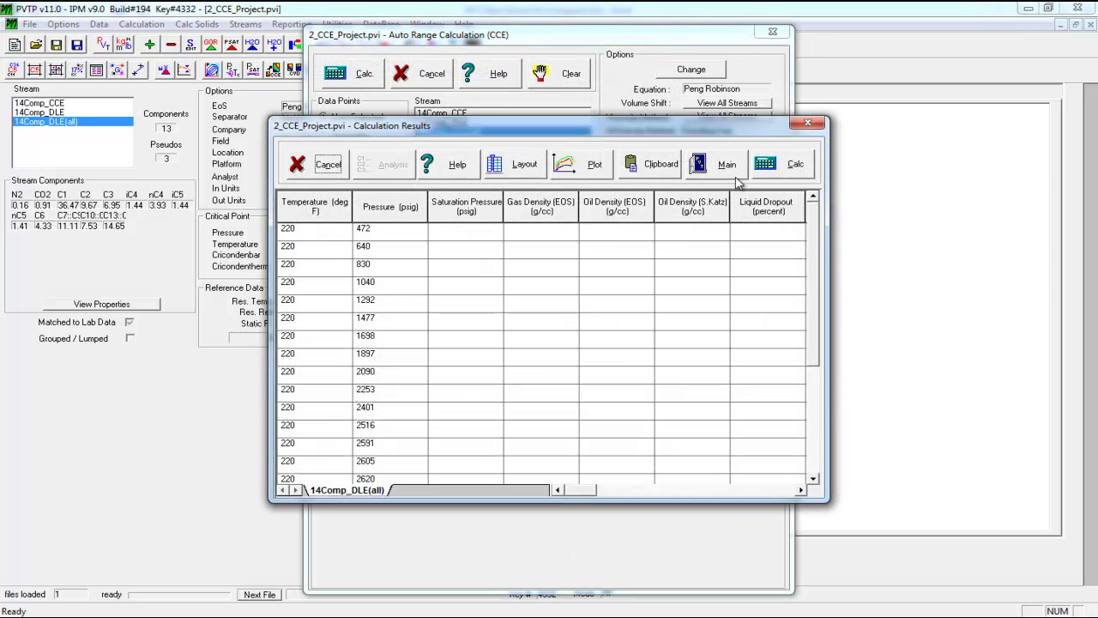
left_click(606, 346)
Copy the calculated CCE Relative Volume column from PVTP into the EOS Relative Volume cells H5:H27 of the CCE sheet in the _CCE workbook
left_click_drag(583, 494, 653, 491)
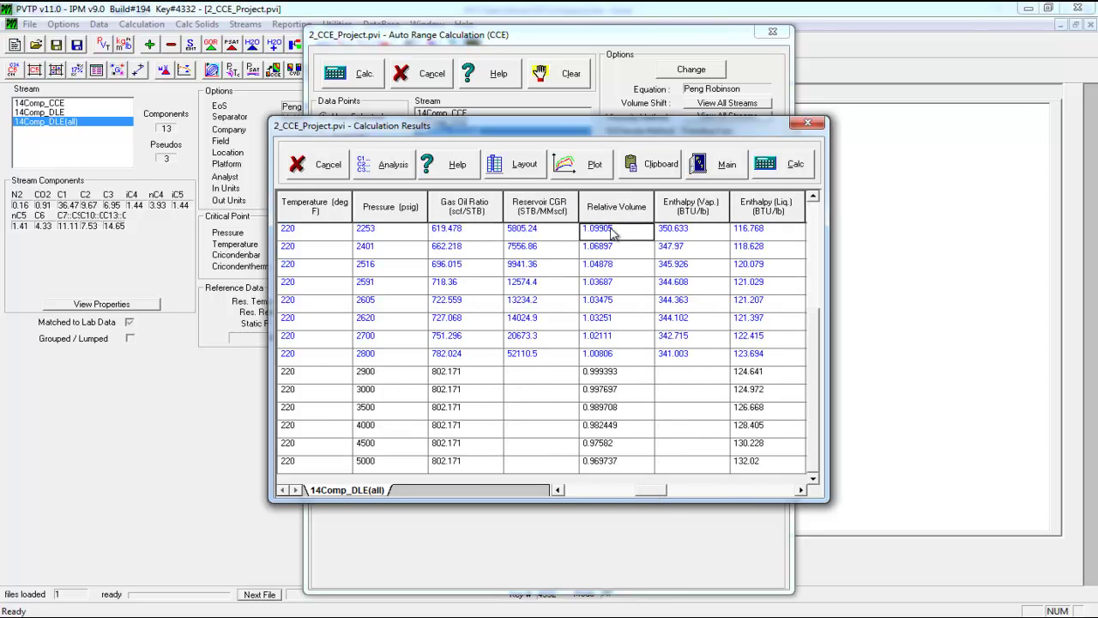
left_click_drag(819, 429, 819, 321)
left_click_drag(592, 230, 615, 473)
mouse_move(396, 605)
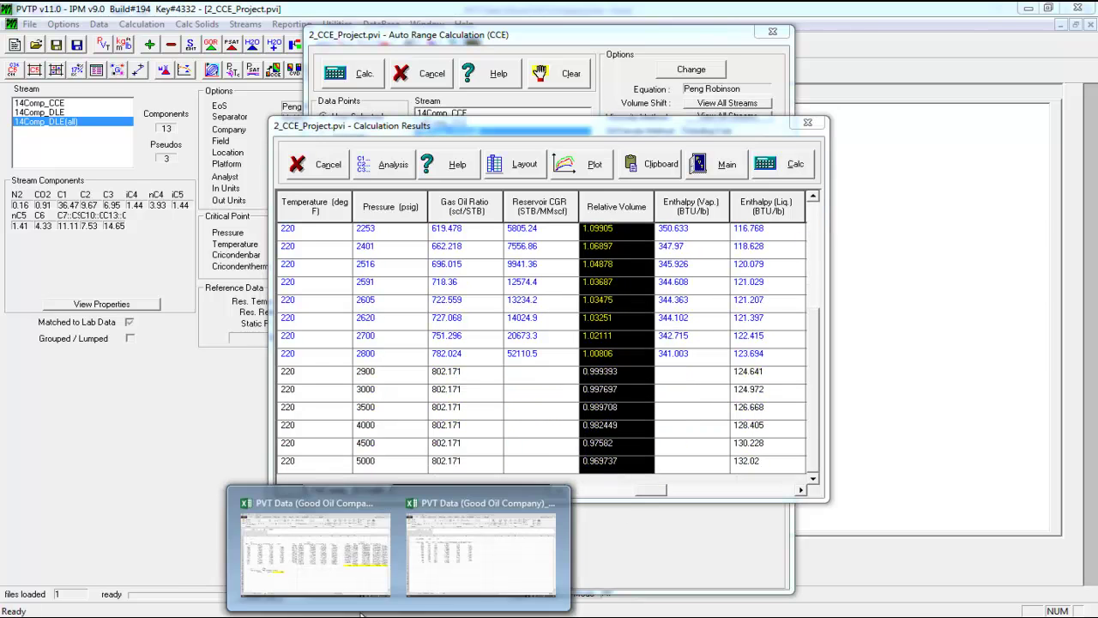
mouse_move(270, 568)
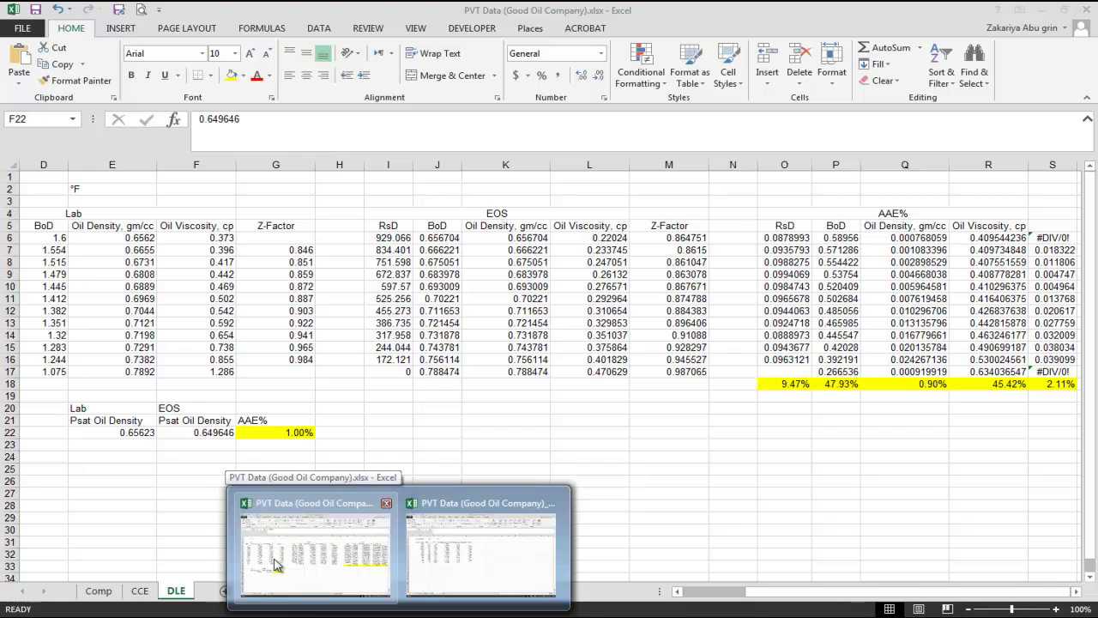
left_click(437, 549)
left_click(188, 590)
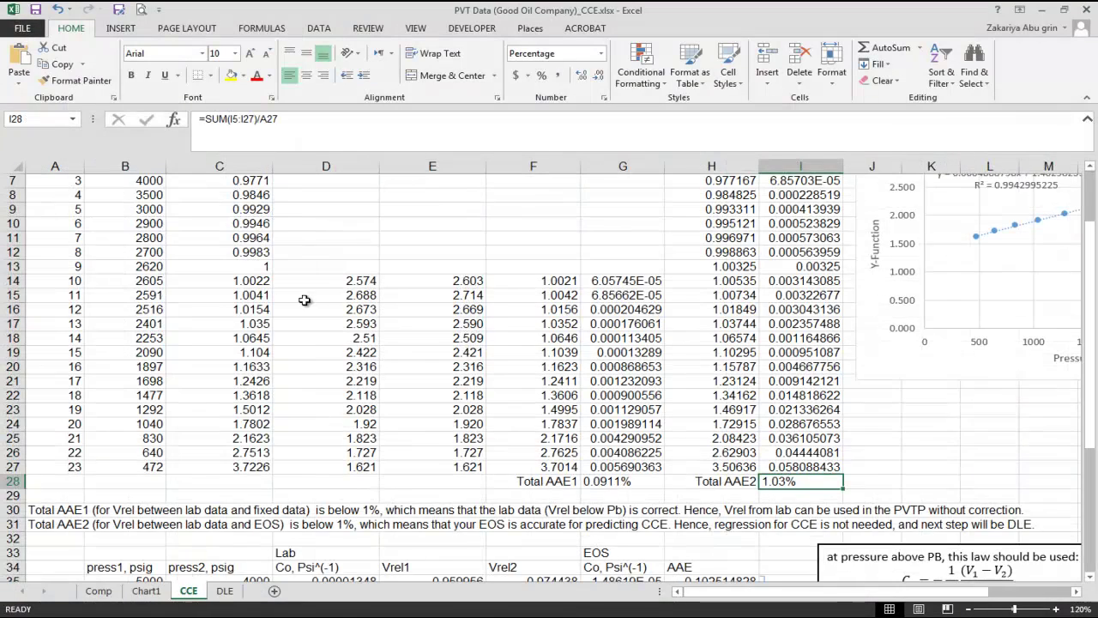
scroll(309, 292, "up", 2)
left_click(707, 239)
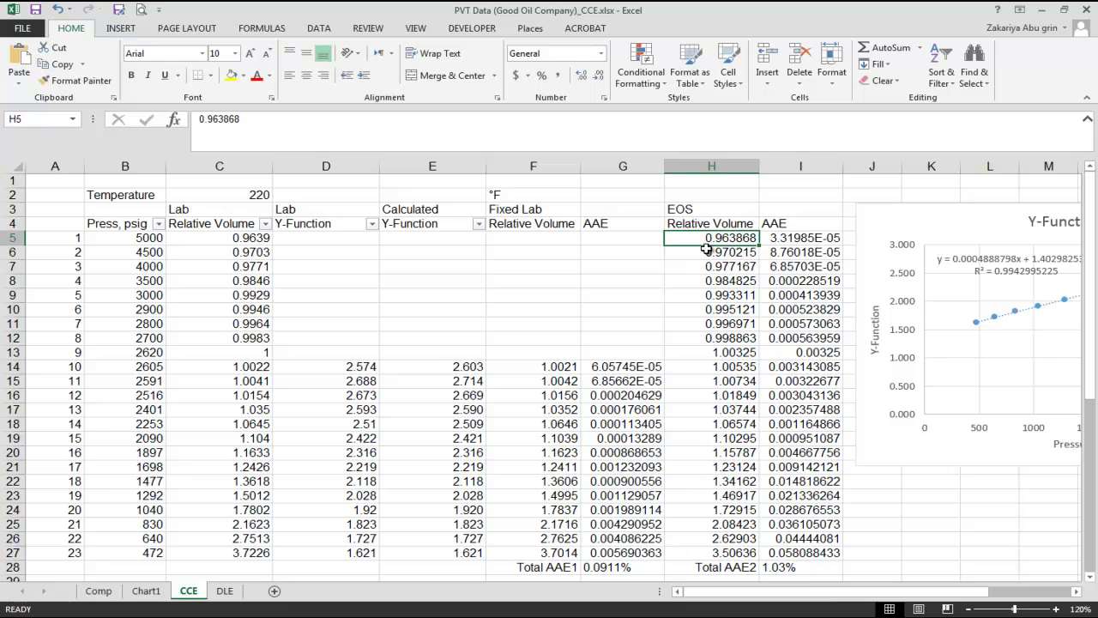
key("ctrl+shift+Down")
key("ctrl+v")
Sort only the pasted EOS Relative Volume values in H5:H27 from smallest to largest and check the Total AAE2 cell I28
right_click(739, 240)
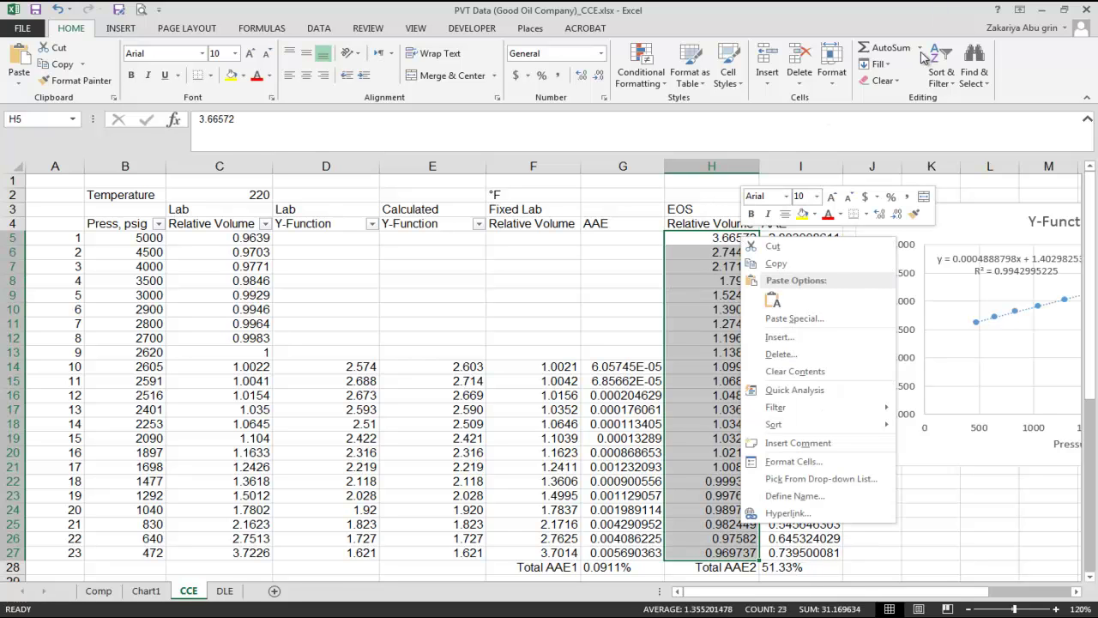
left_click(941, 71)
left_click(956, 105)
left_click(510, 357)
left_click(679, 382)
scroll(712, 437, "down", 2)
left_click(794, 481)
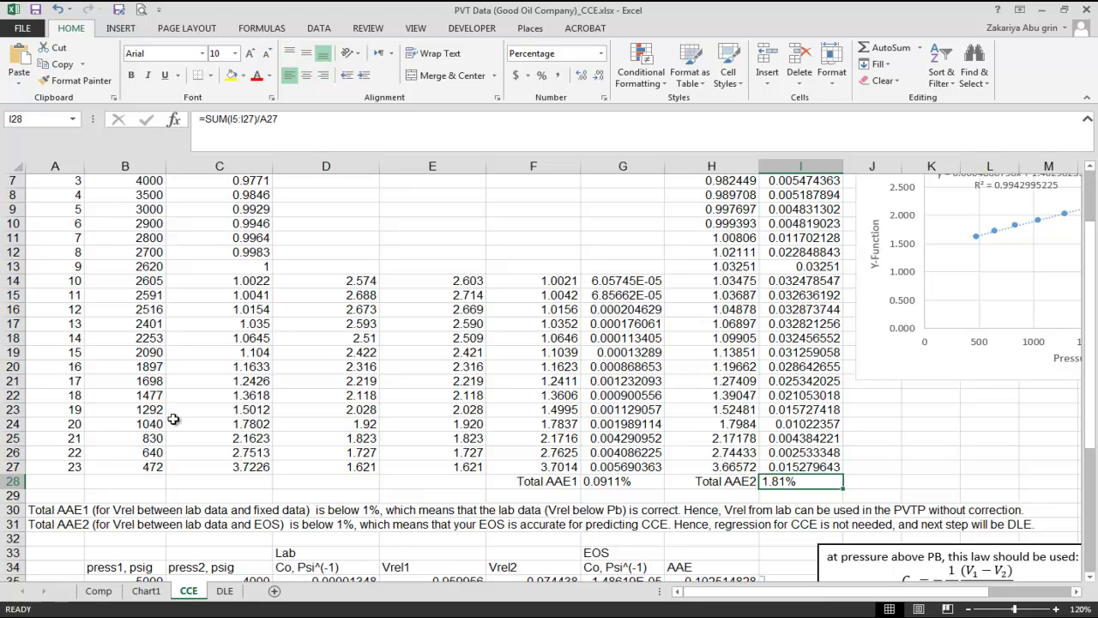
Return to PVTP, close the CCE results and run the differential expansion calculation for 14Comp_DLE(all)
left_click(399, 617)
left_click(315, 549)
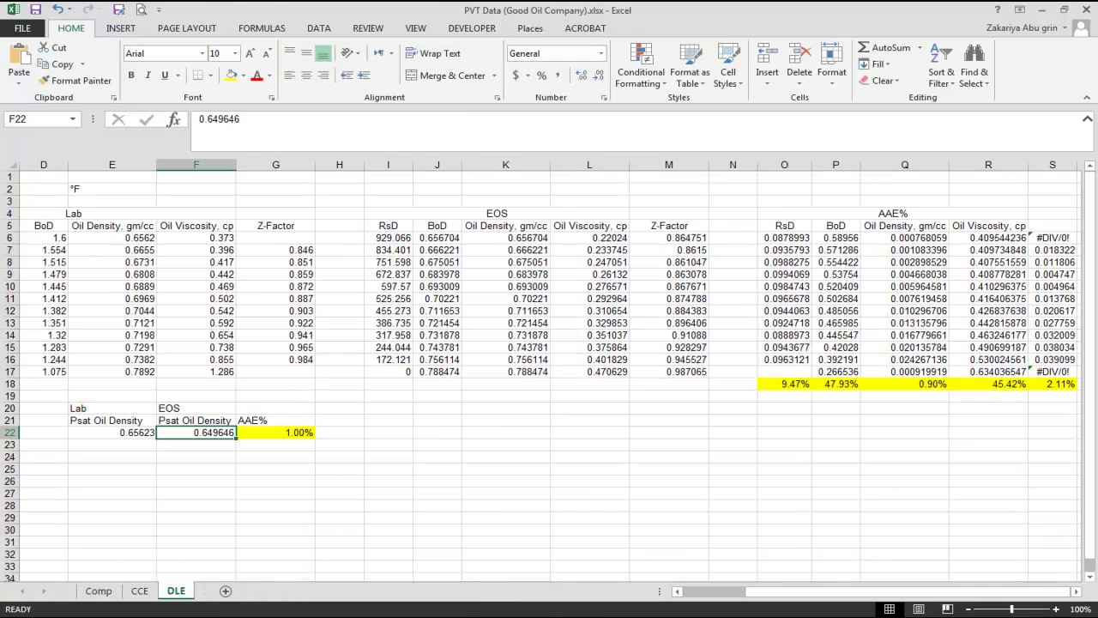
key("alt+Tab")
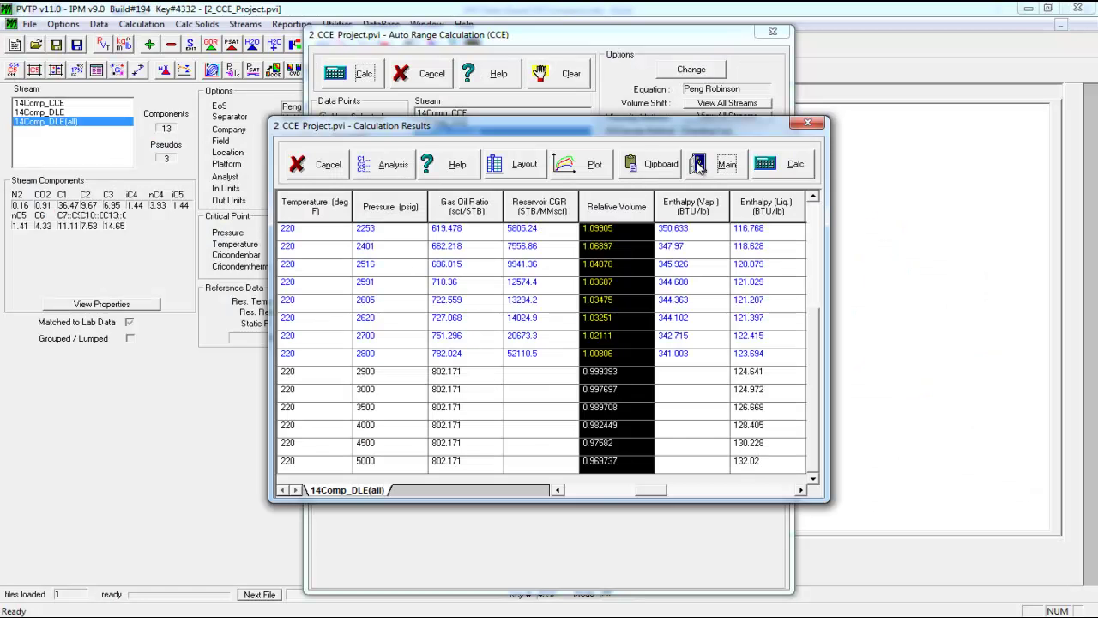
left_click(698, 164)
left_click(332, 70)
left_click(436, 47)
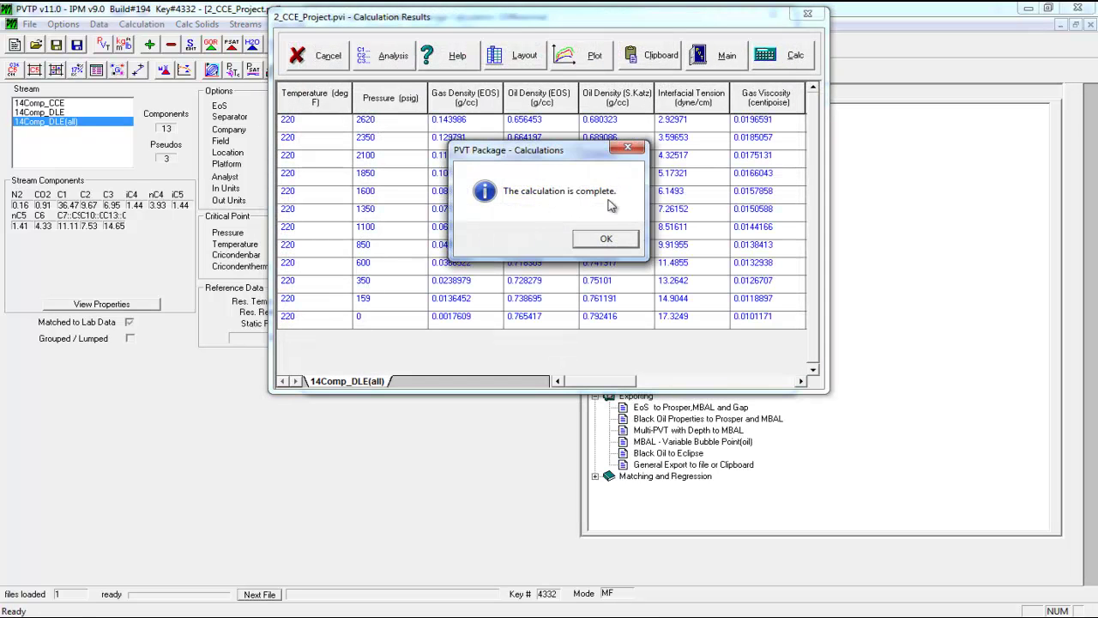
left_click(606, 238)
Copy the calculated Oil Density (EOS) column into the EOS Oil Density cells starting at K6 of the DLE sheet in Excel
left_click_drag(616, 120, 613, 193)
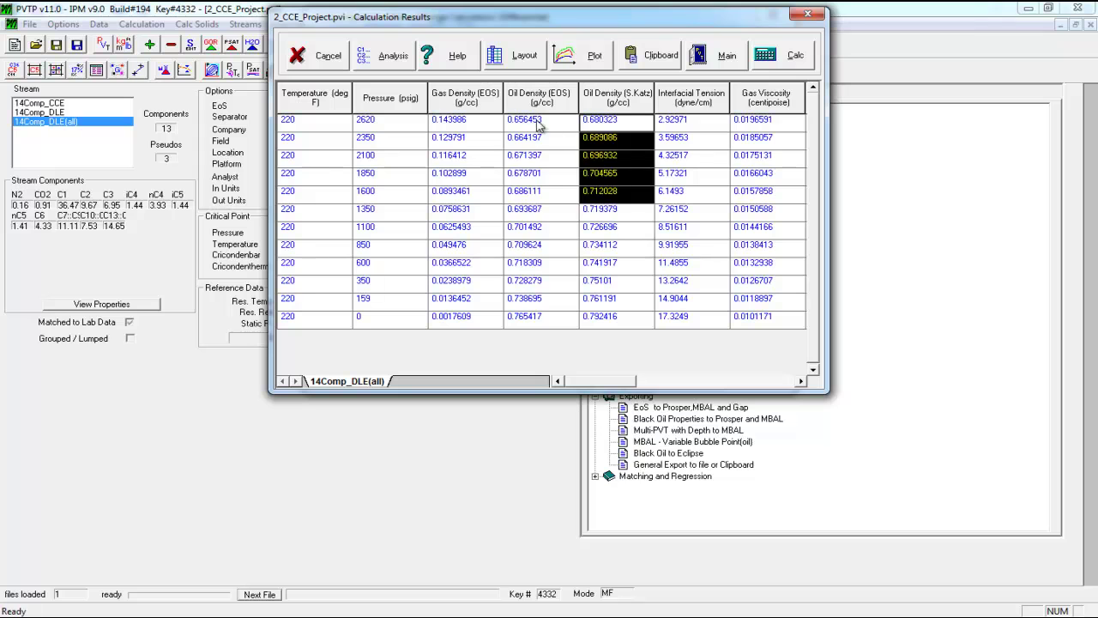
left_click_drag(539, 122, 528, 362)
key("ctrl+c")
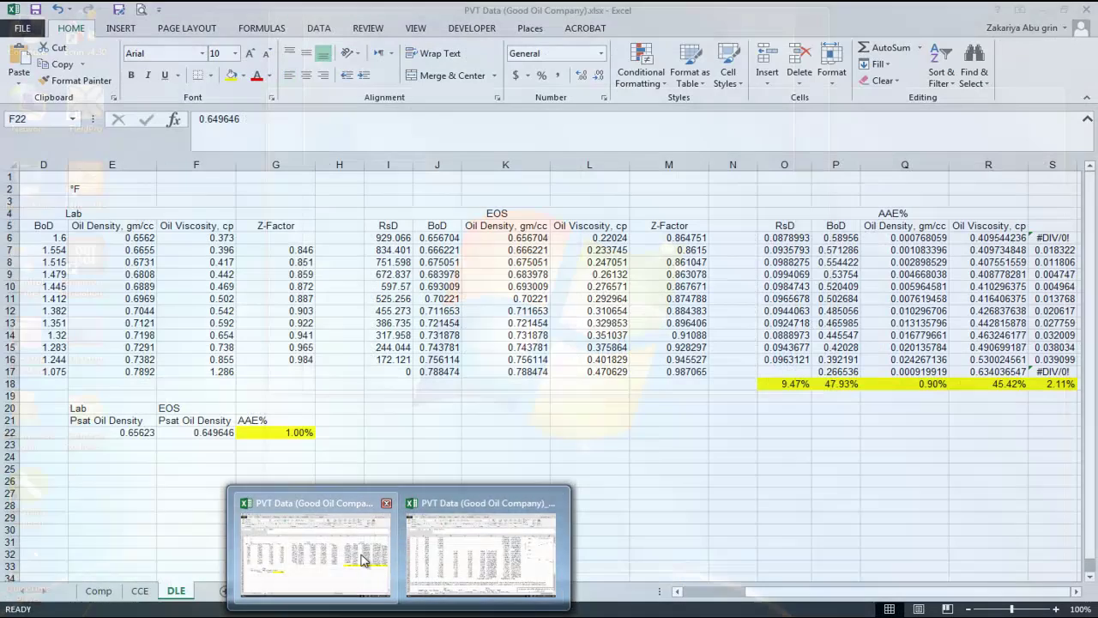
left_click(365, 561)
left_click(506, 238)
key("ctrl+v")
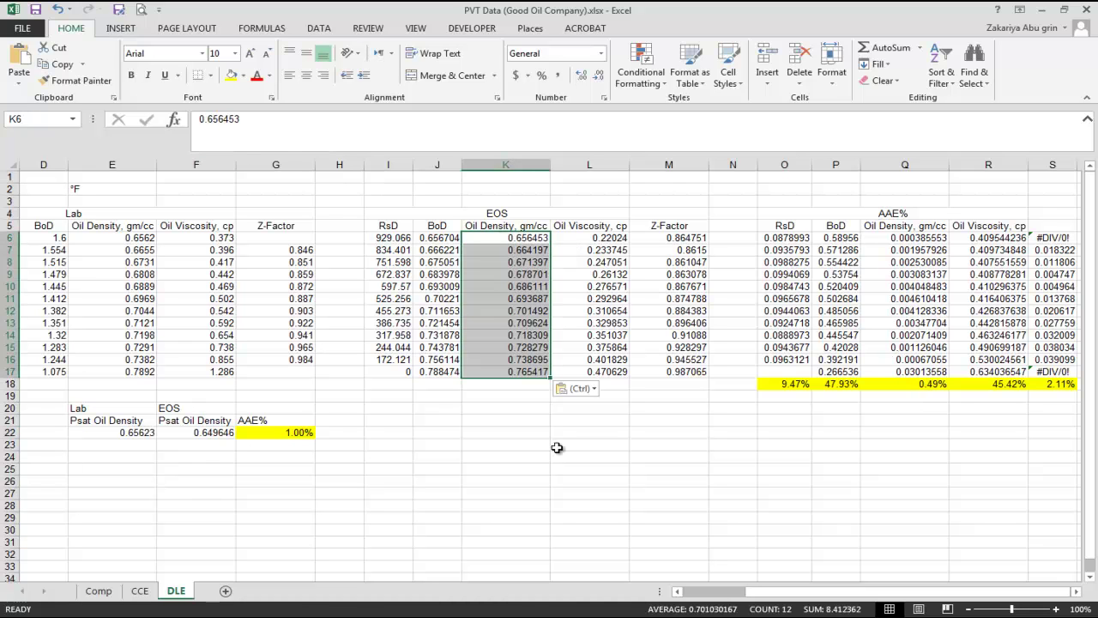
Copy the calculated Oil FVF column from PVTP into the EOS BoD cells starting at J6 of the DLE sheet in Excel
key("alt+Tab")
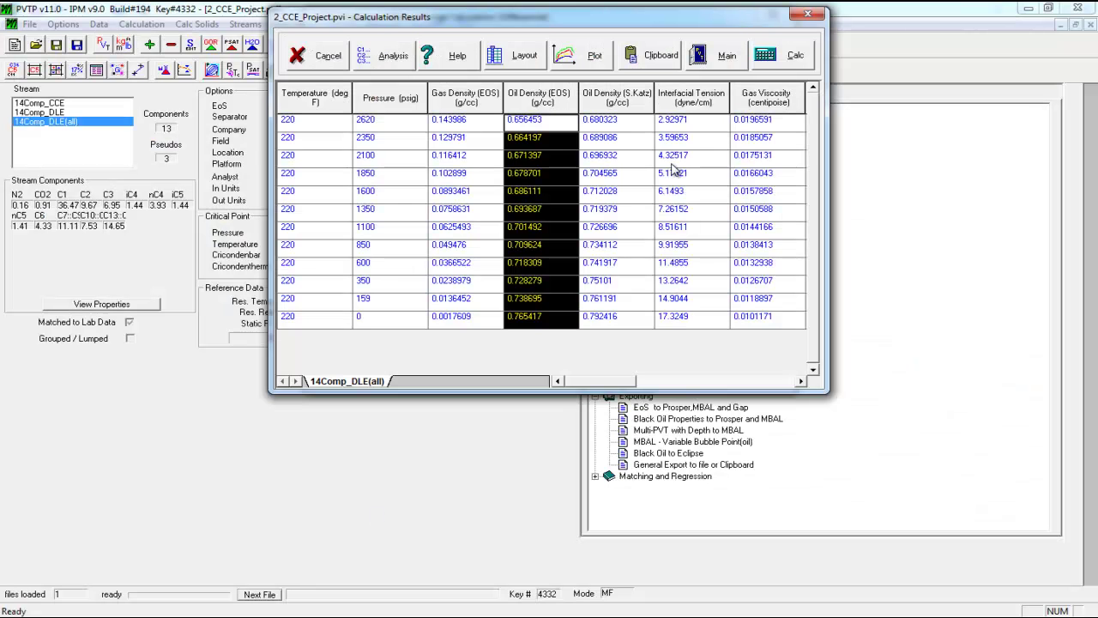
left_click_drag(591, 380, 668, 380)
left_click(605, 121)
left_click_drag(605, 121, 608, 317)
key("ctrl+c")
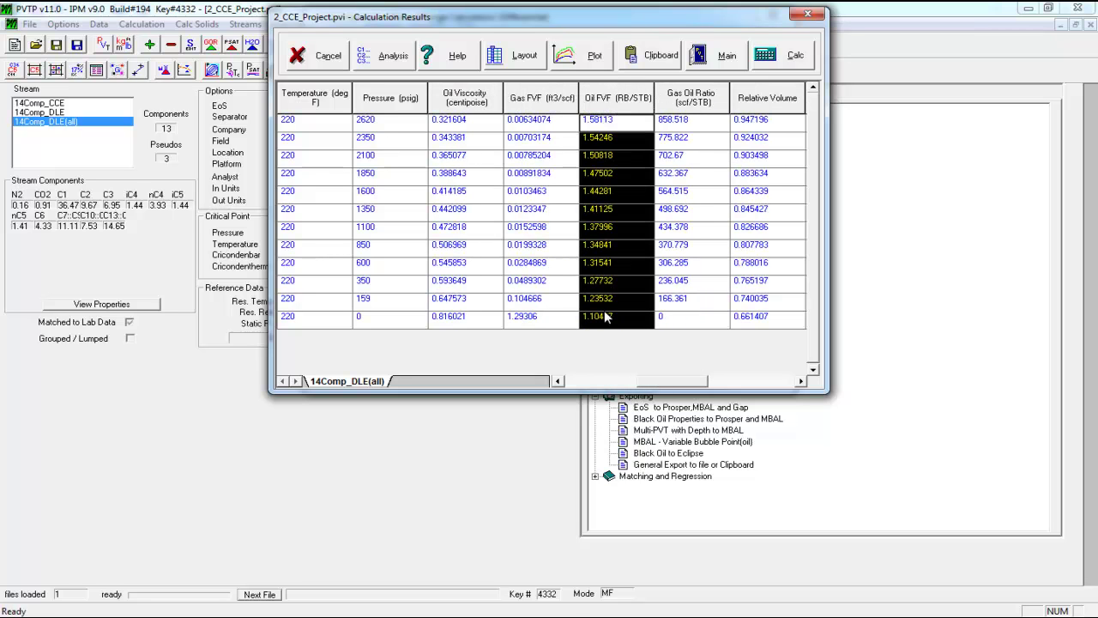
left_click(356, 614)
left_click(351, 588)
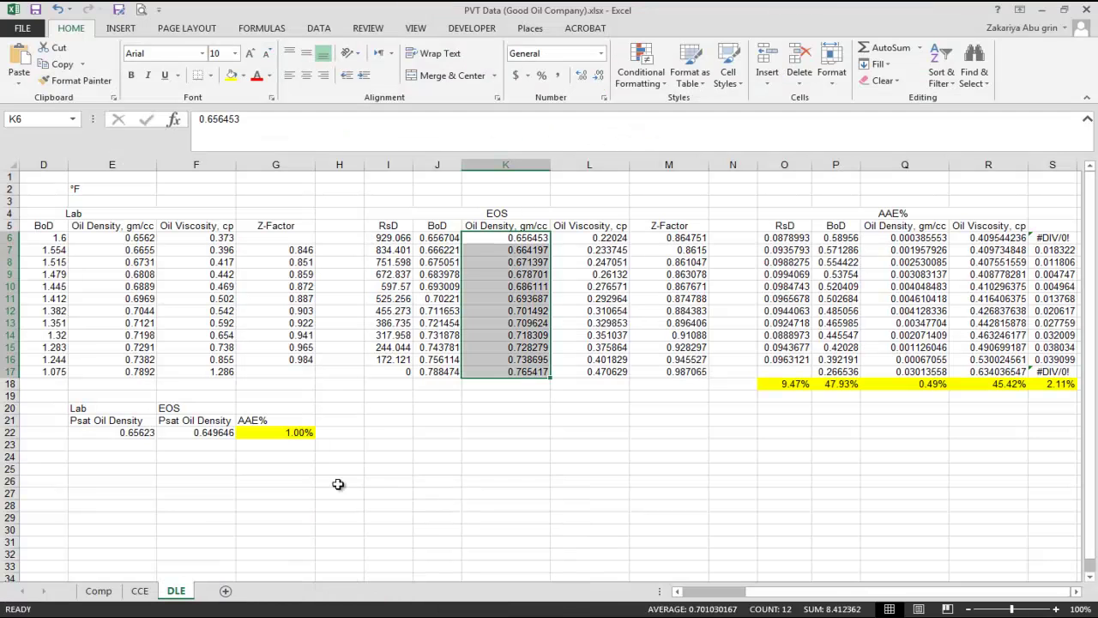
left_click(438, 238)
key("ctrl+v")
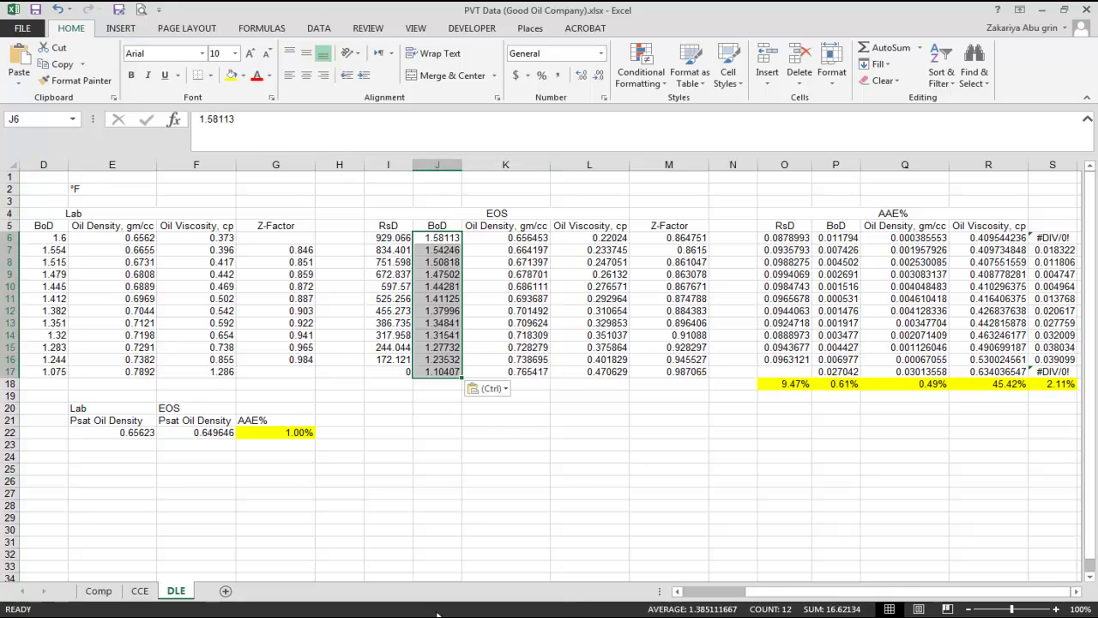
Copy the calculated Gas Oil Ratio column from PVTP into the EOS RsD cells starting at I6 of the DLE sheet in Excel
left_click(356, 615)
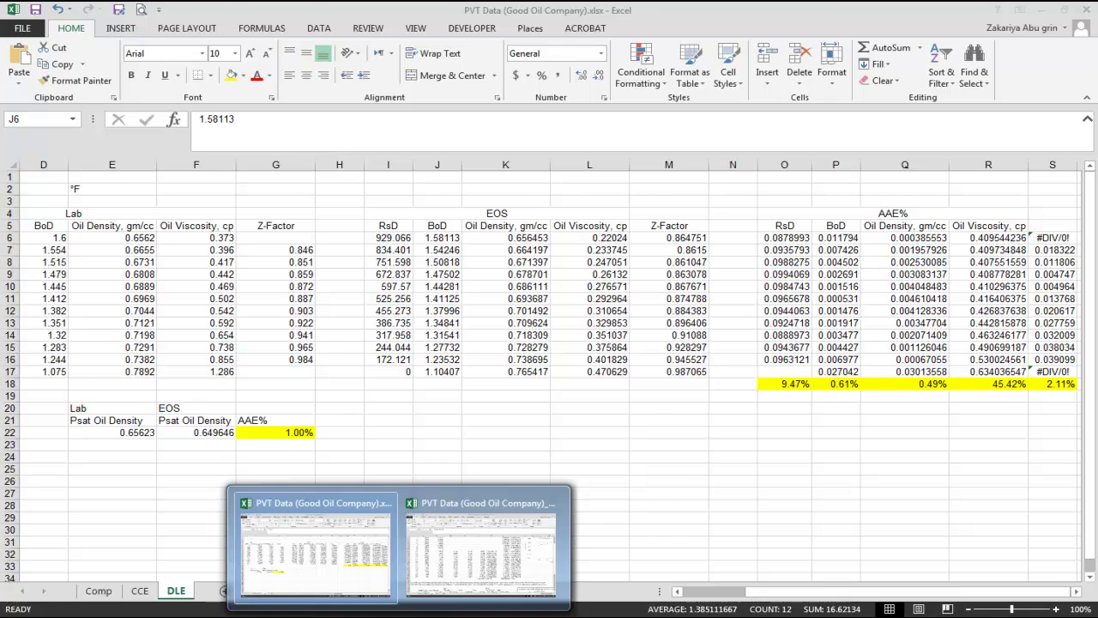
left_click(446, 615)
left_click(681, 127)
left_click_drag(681, 133, 677, 350)
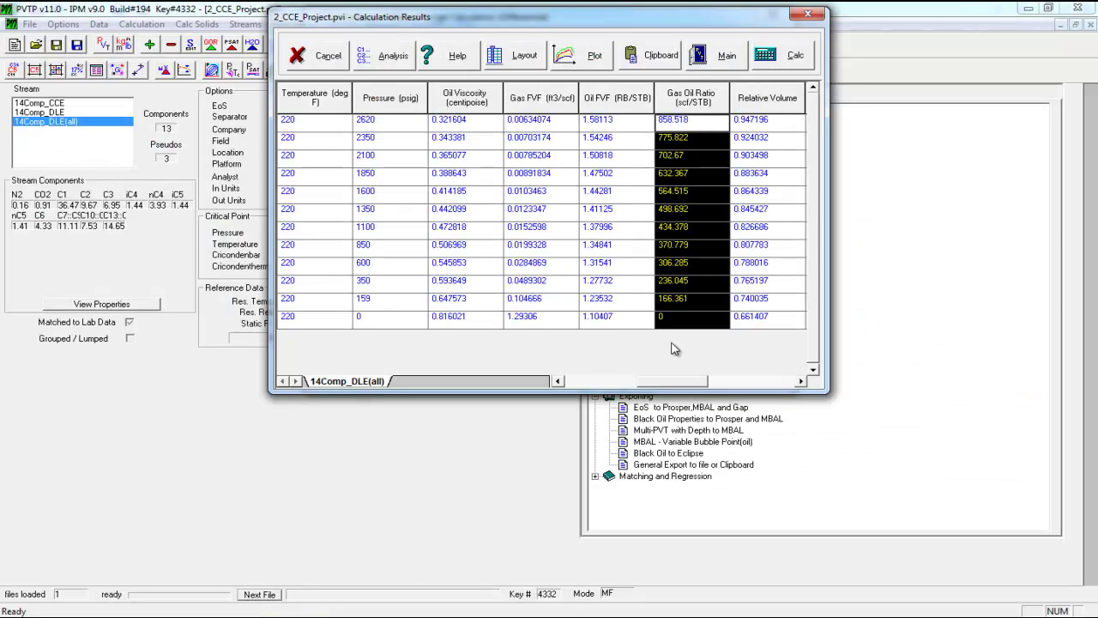
left_click(401, 611)
left_click(326, 553)
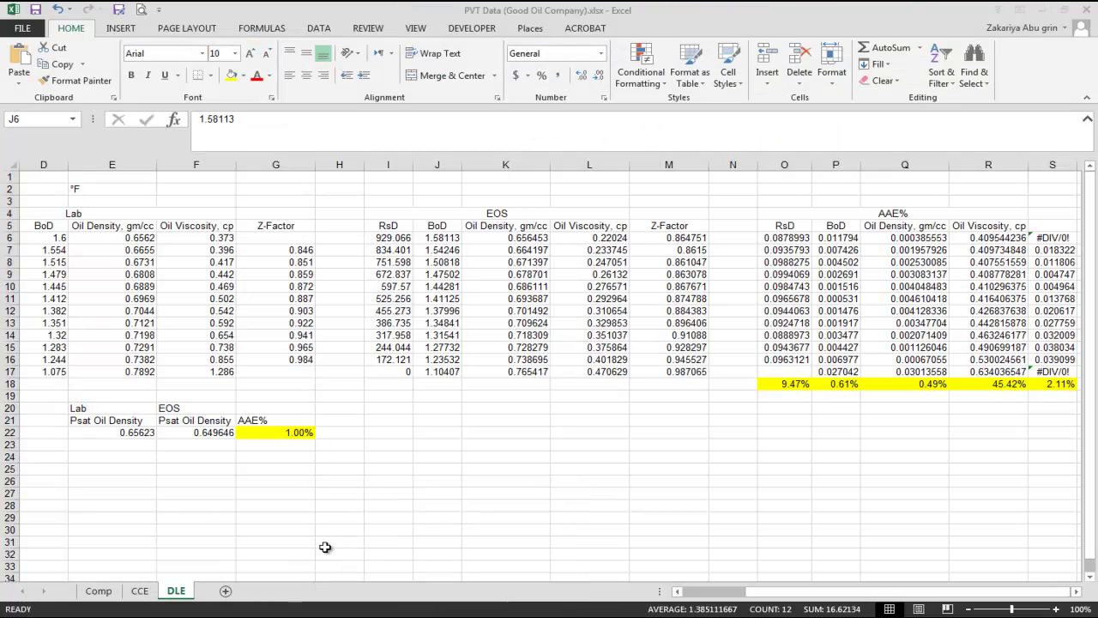
left_click(392, 239)
key("ctrl+v")
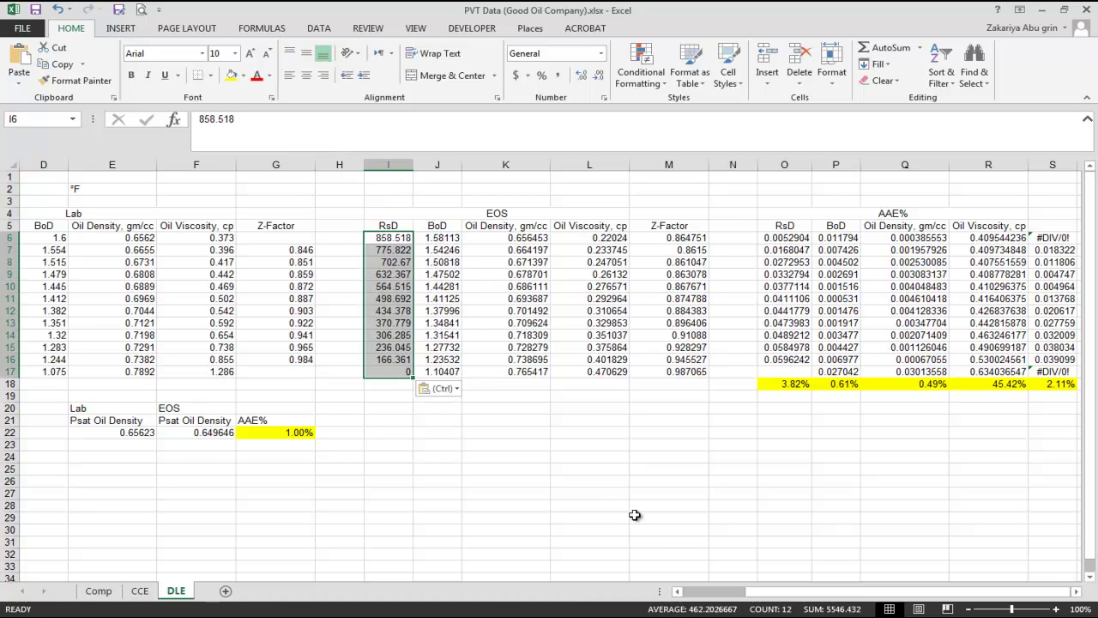
Review the AAE% values on the DLE sheet, then return to PVTP and close the differential expansion results
left_click(399, 613)
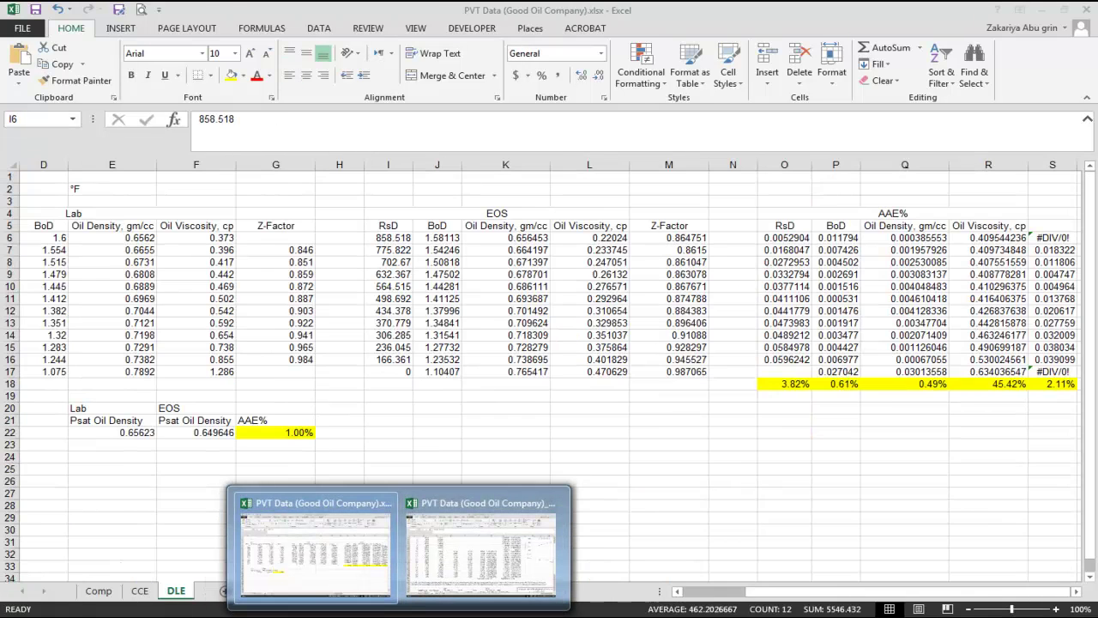
key("alt+Tab")
left_click_drag(637, 388, 584, 385)
left_click(398, 613)
left_click(313, 558)
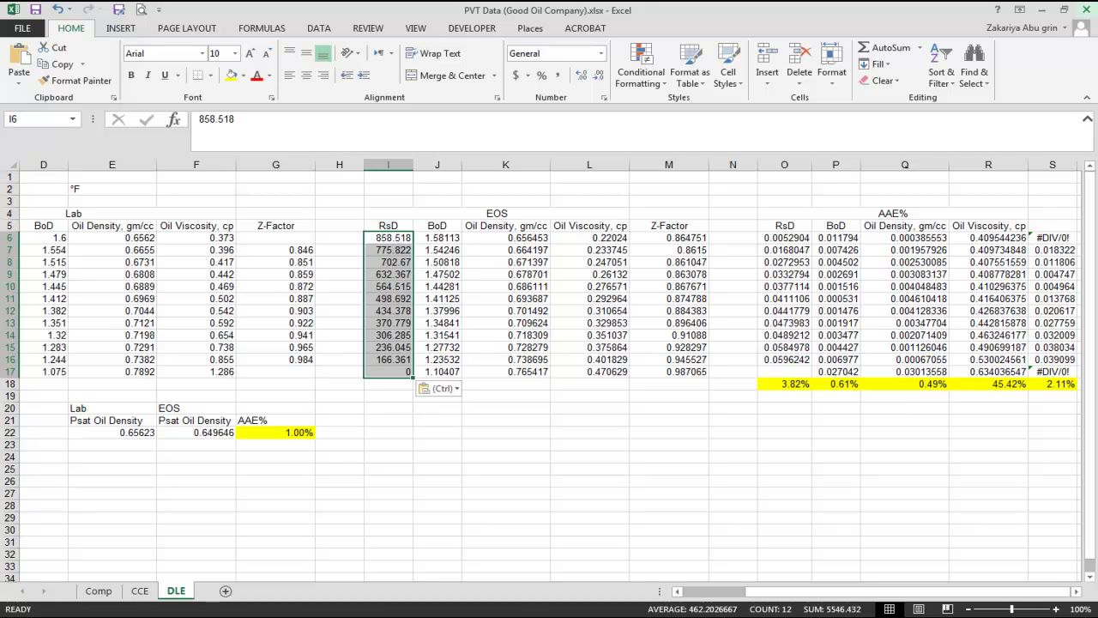
left_click(1048, 14)
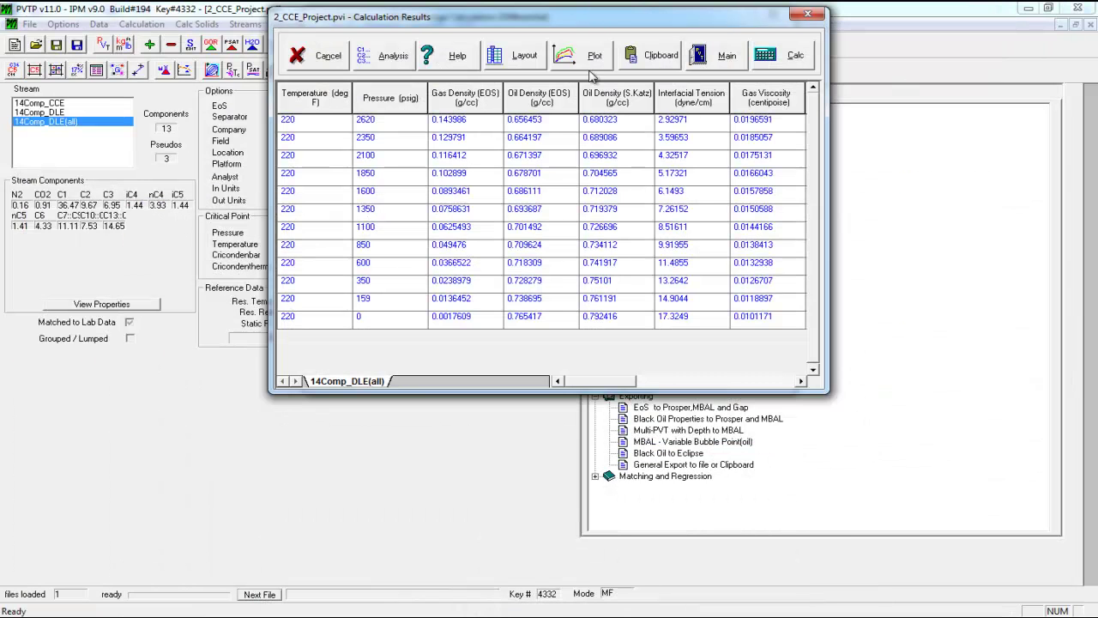
left_click(721, 62)
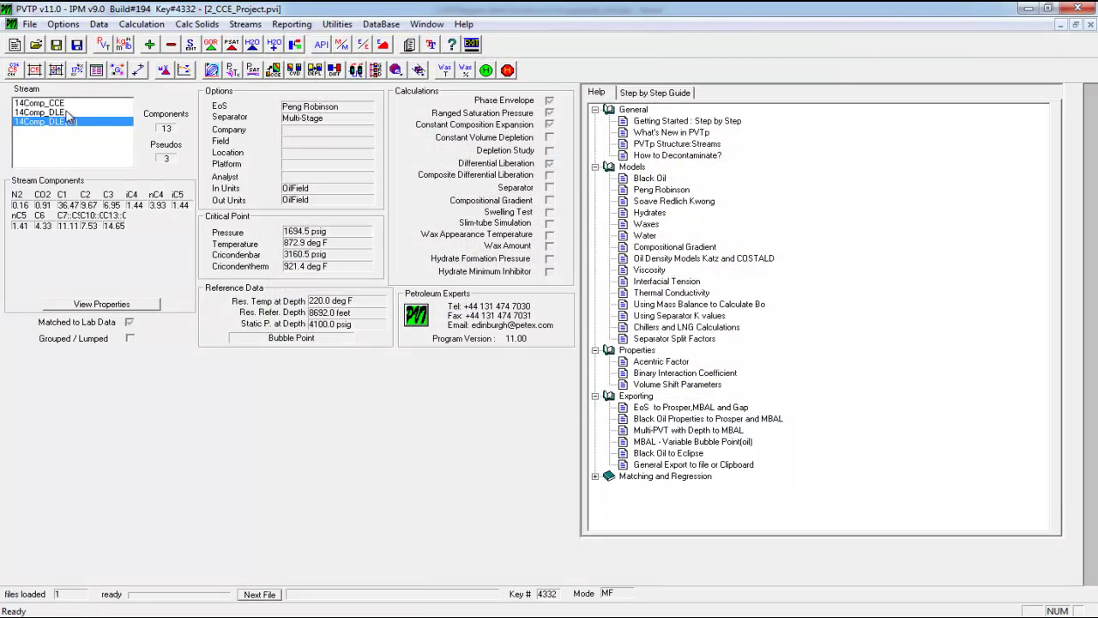
Delete the 14Comp_DLE(all) stream from the project and exit the stream deletion dialog
left_click(170, 45)
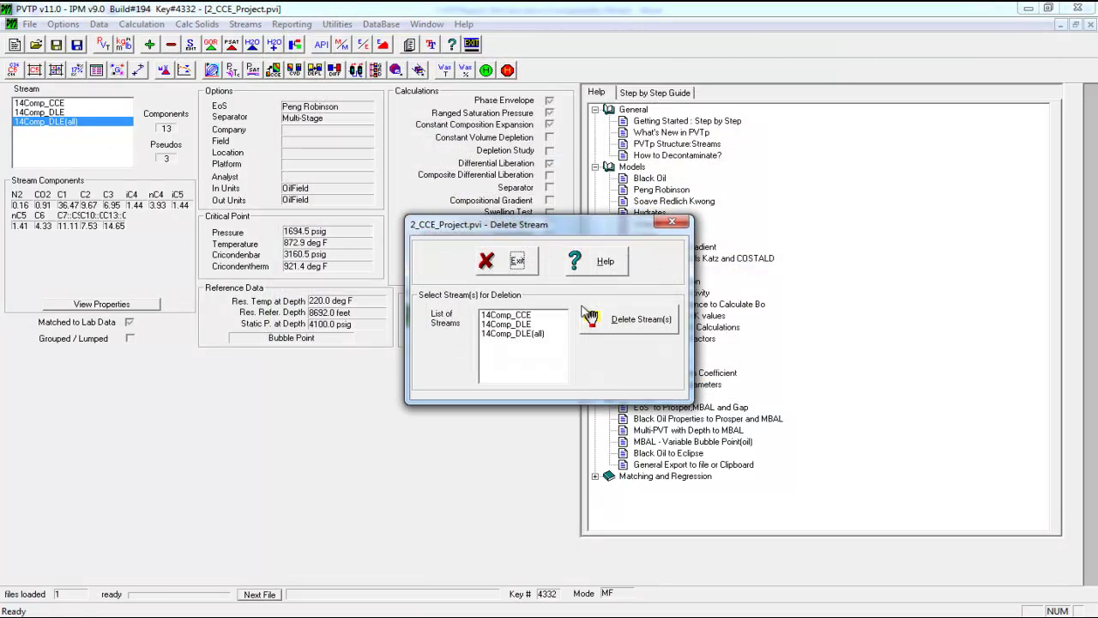
left_click(528, 333)
left_click(619, 326)
left_click(585, 343)
left_click(595, 345)
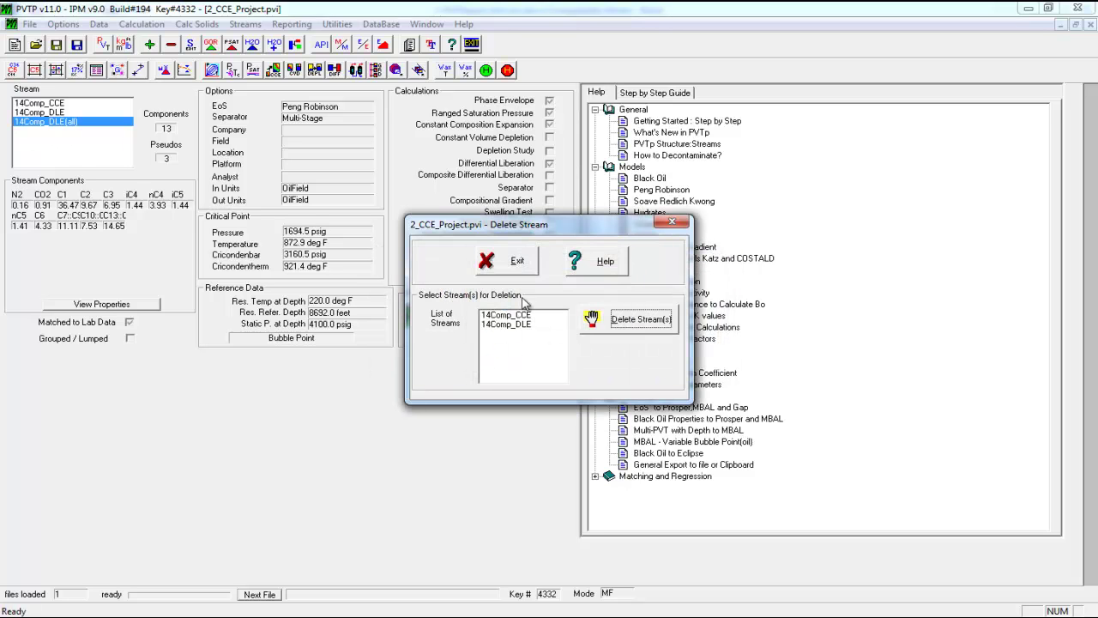
left_click(511, 262)
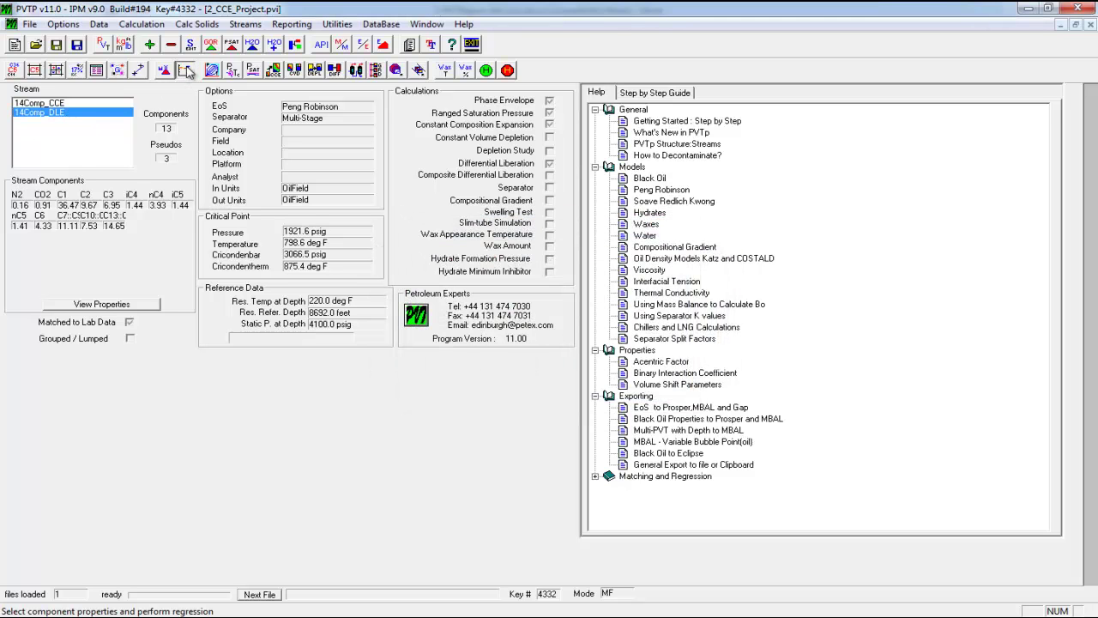
left_click(152, 48)
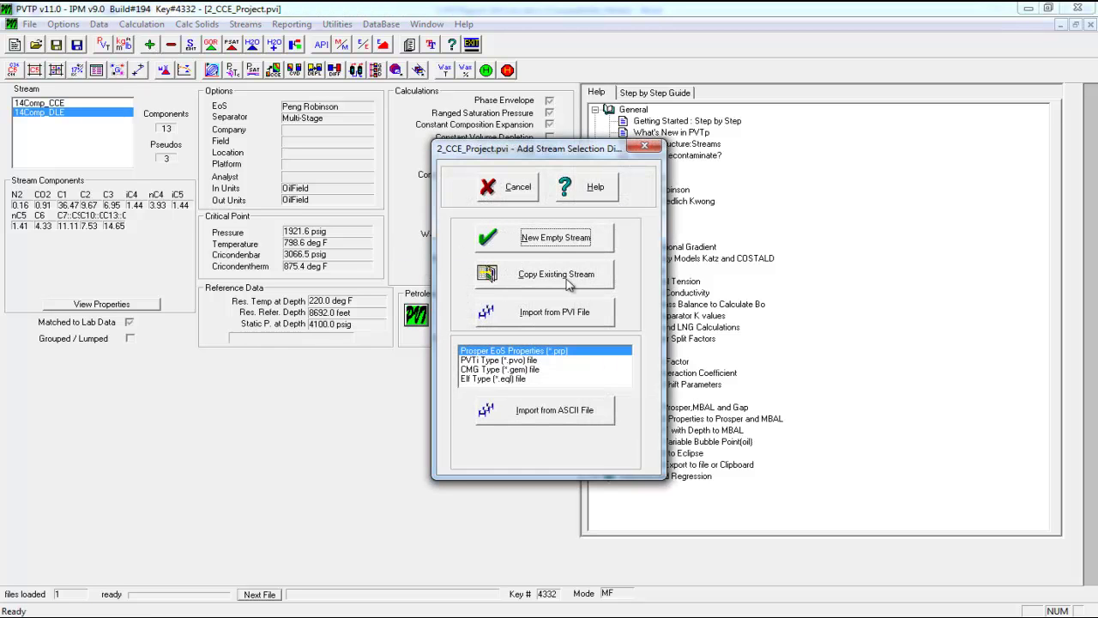
left_click(571, 276)
left_click_drag(586, 361, 595, 361)
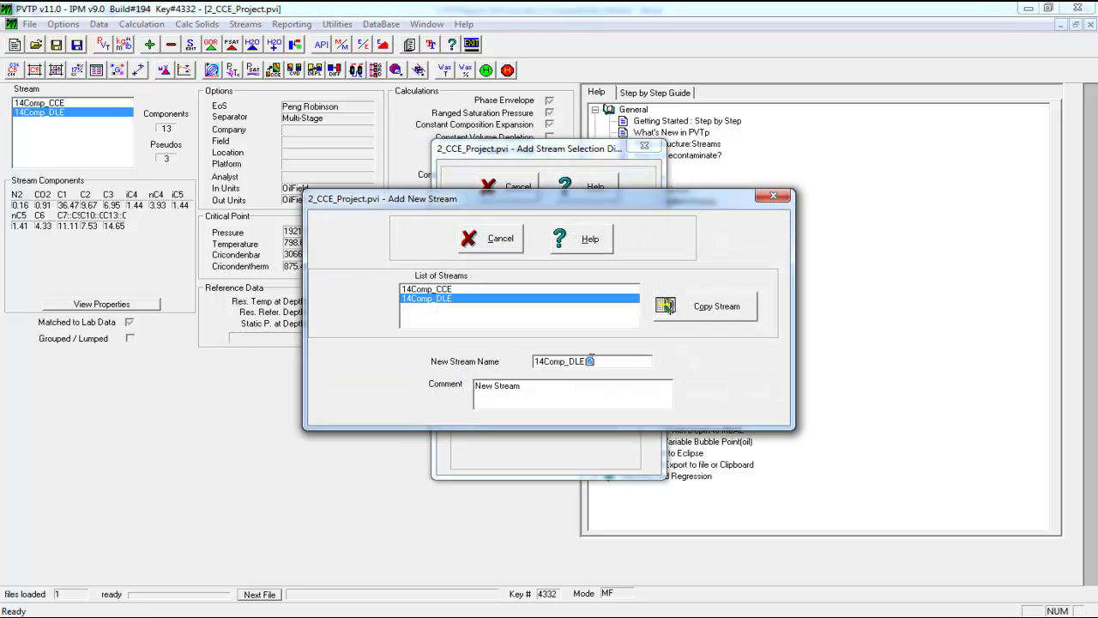
type("_all")
key("Return")
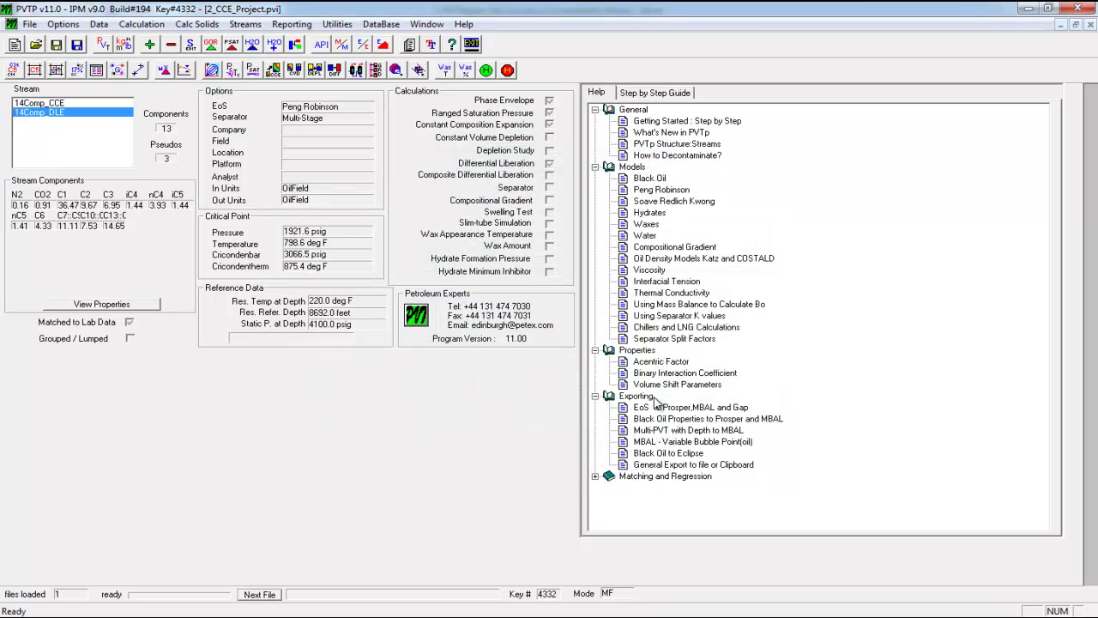
Copy the existing 14Comp_DLE stream to a new stream named 14Comp_DLE(all)
left_click(151, 44)
left_click(549, 274)
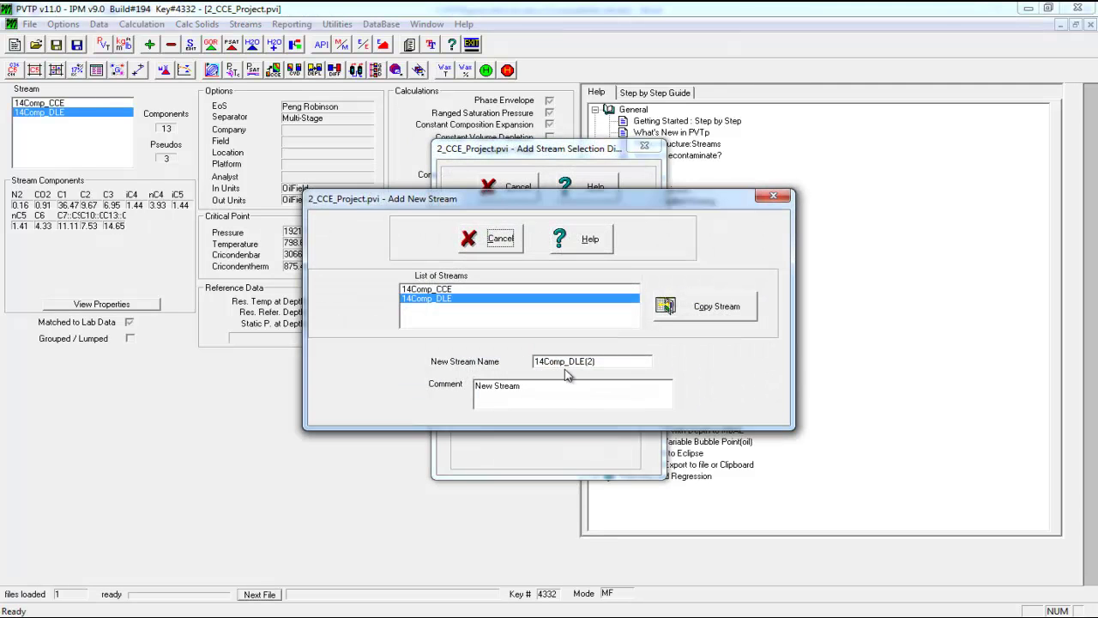
left_click(589, 361)
left_click(684, 315)
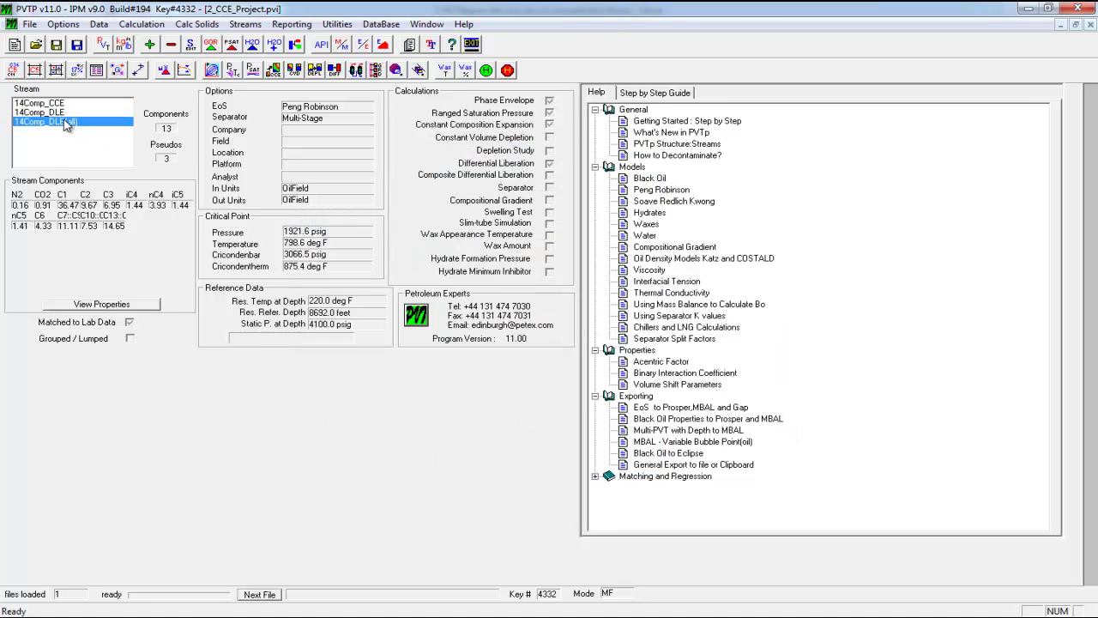
Open the match selection for 14Comp_DLE(all) and review the regression limits and iteration settings in the calculation tolerances
left_click(183, 69)
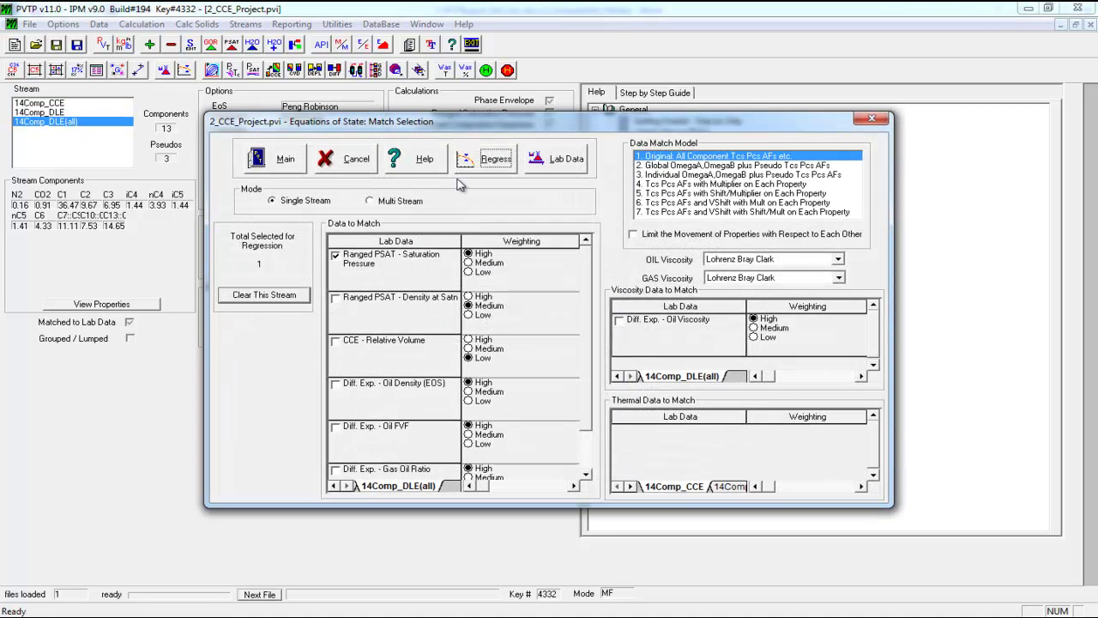
left_click(478, 160)
left_click(464, 178)
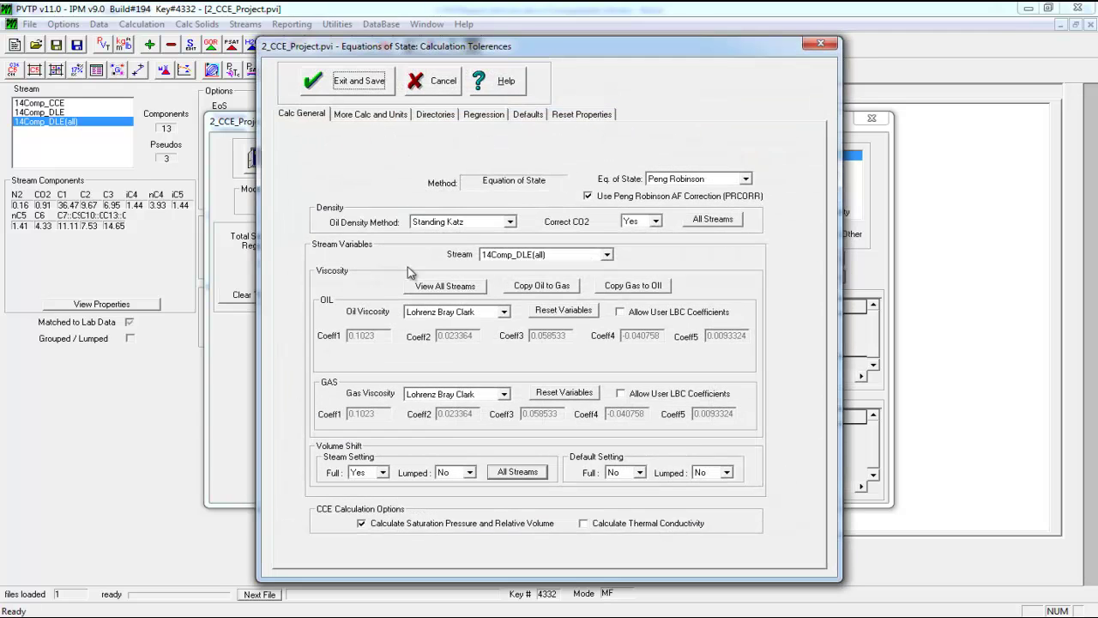
left_click(482, 114)
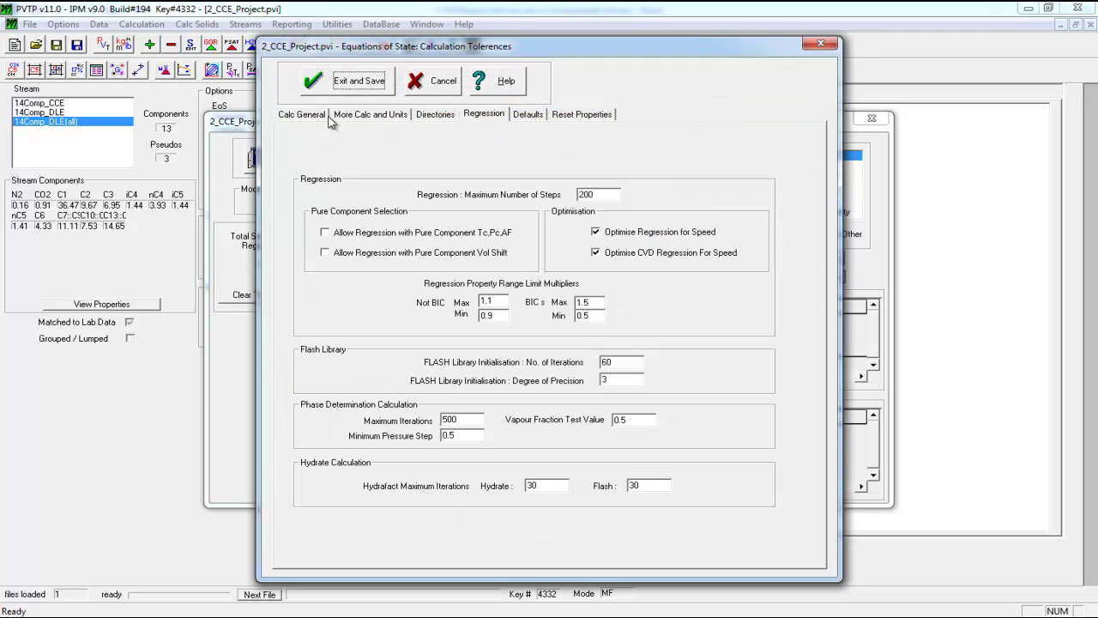
left_click(321, 80)
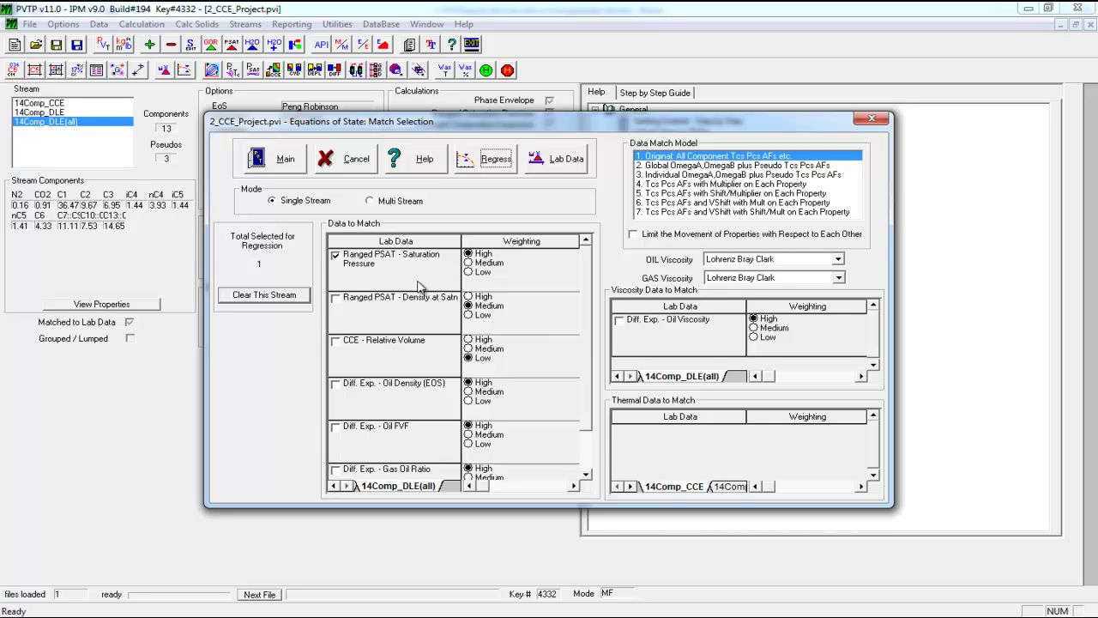
Add Ranged PSAT density, CCE relative volume, and Diff. Exp. oil density, oil FVF and gas oil ratio to the data to match
left_click(359, 304)
left_click(376, 350)
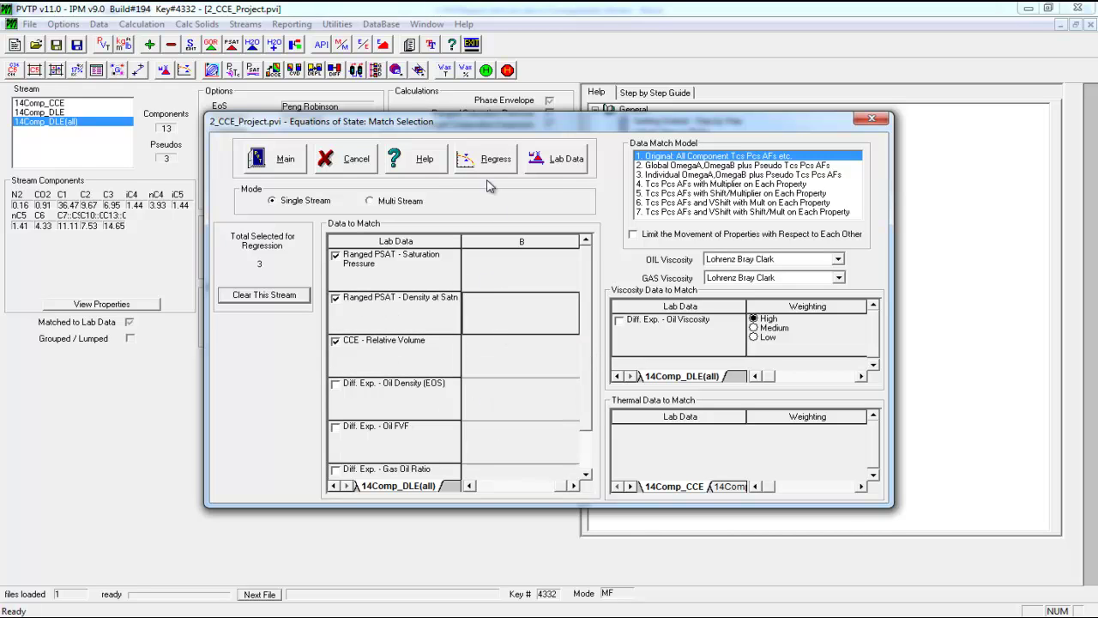
left_click(327, 161)
left_click(185, 70)
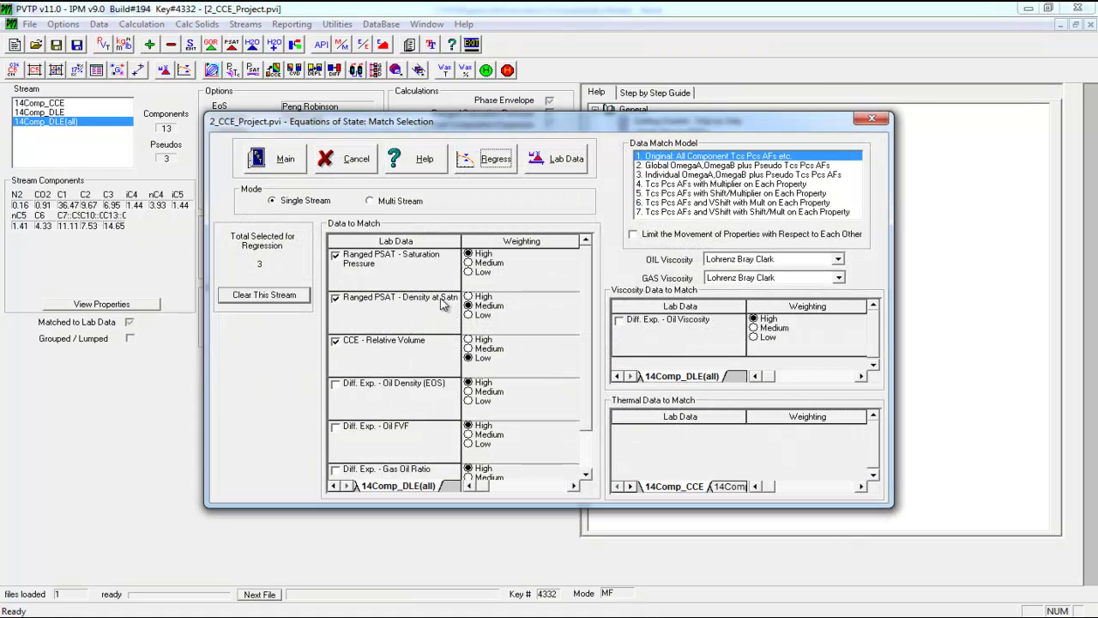
left_click(375, 400)
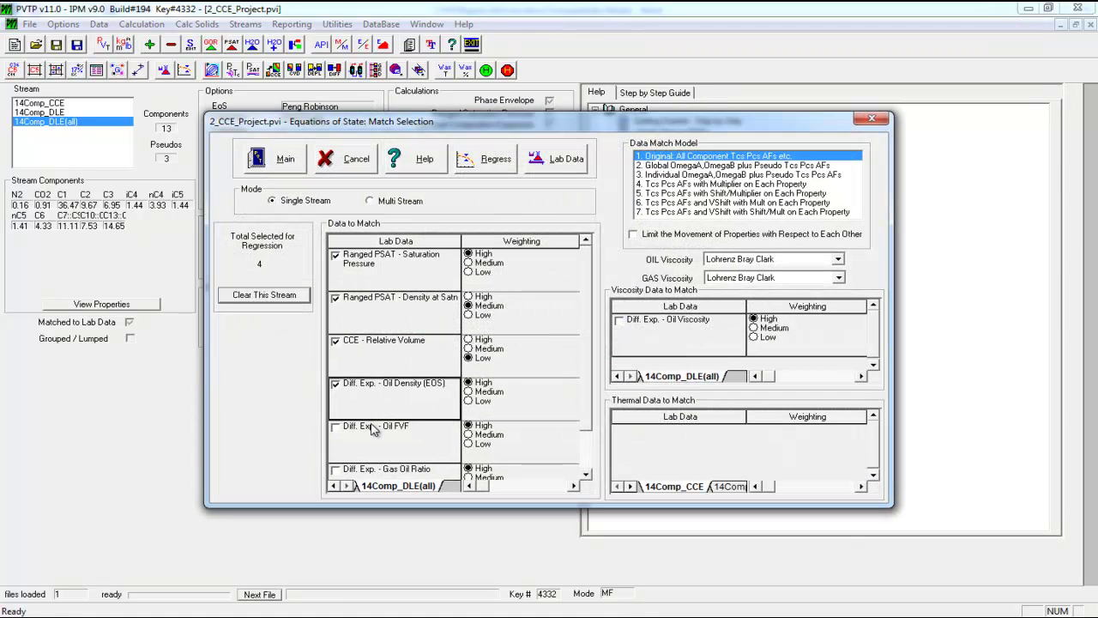
left_click(352, 433)
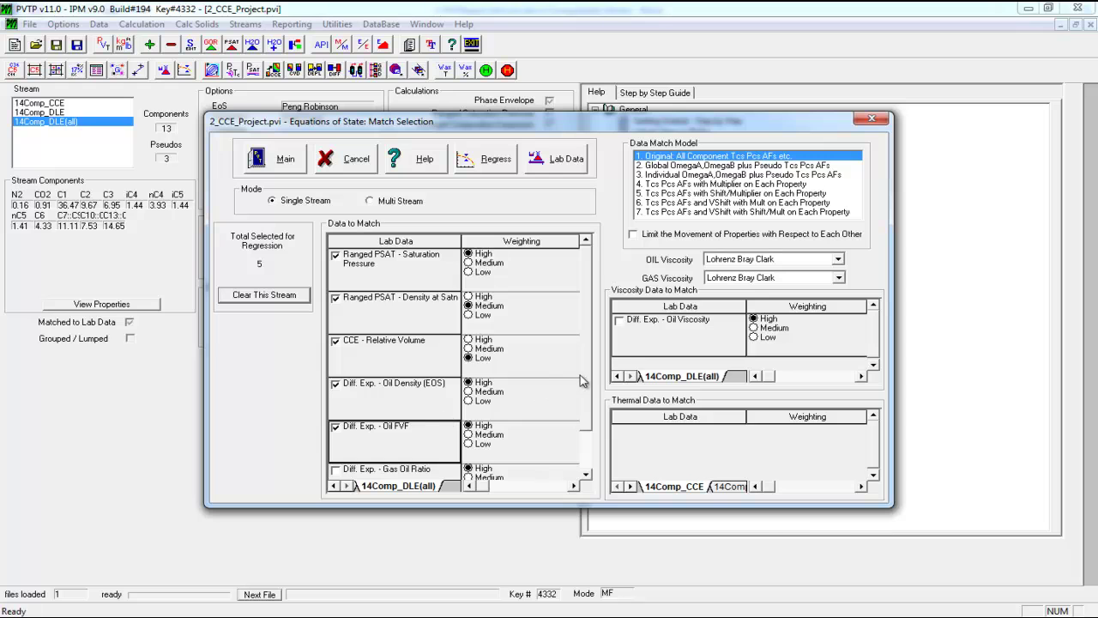
scroll(596, 403, "down", 1)
left_click(380, 435)
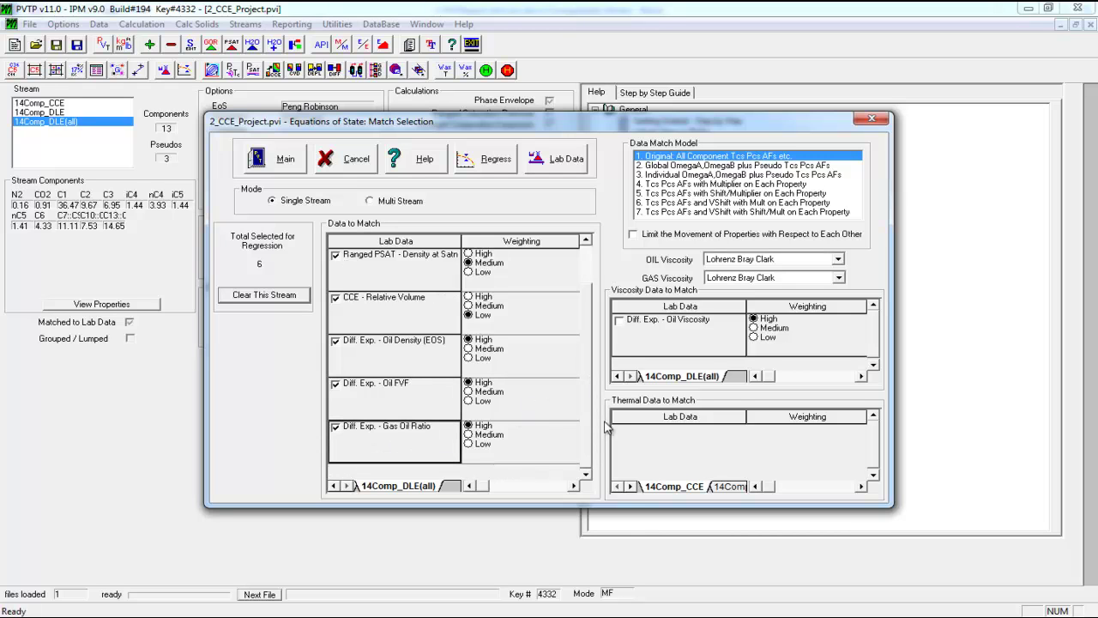
scroll(587, 382, "up", 1)
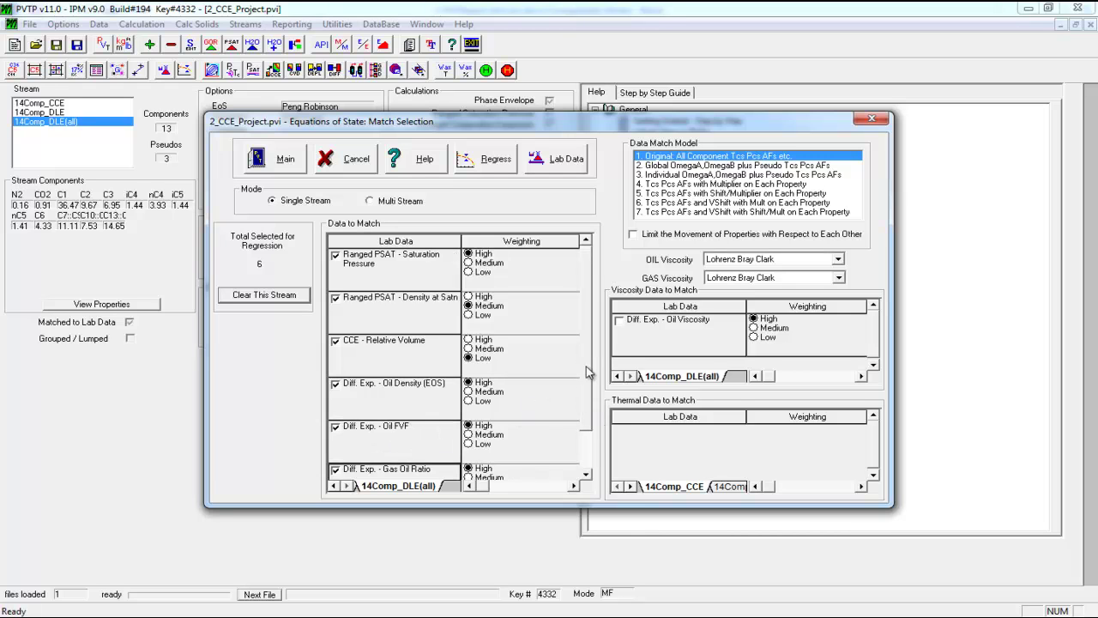
scroll(590, 360, "down", 1)
Review the PSAT, CCE and DIFF lab data entered for 14Comp_DLE(all), and leave the match data without saving
left_click(558, 159)
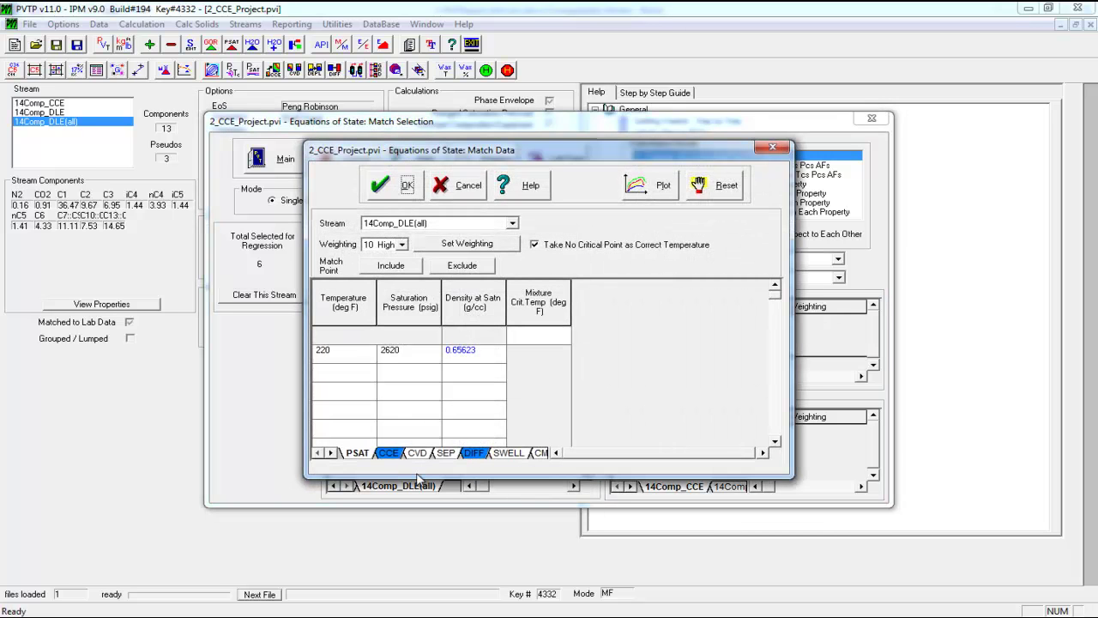
left_click(393, 454)
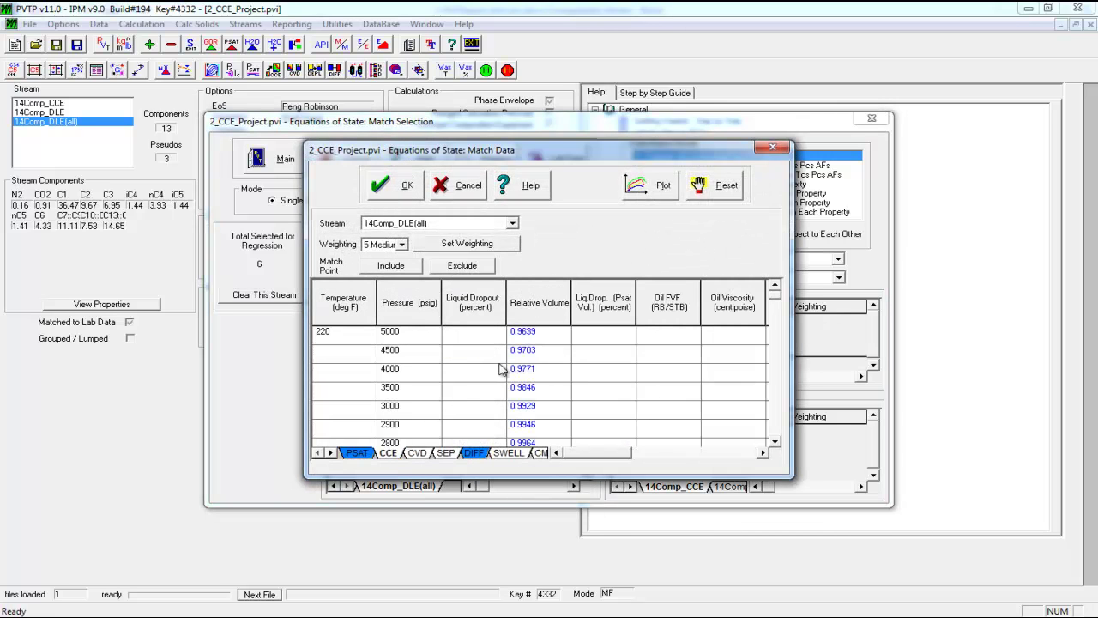
left_click(474, 453)
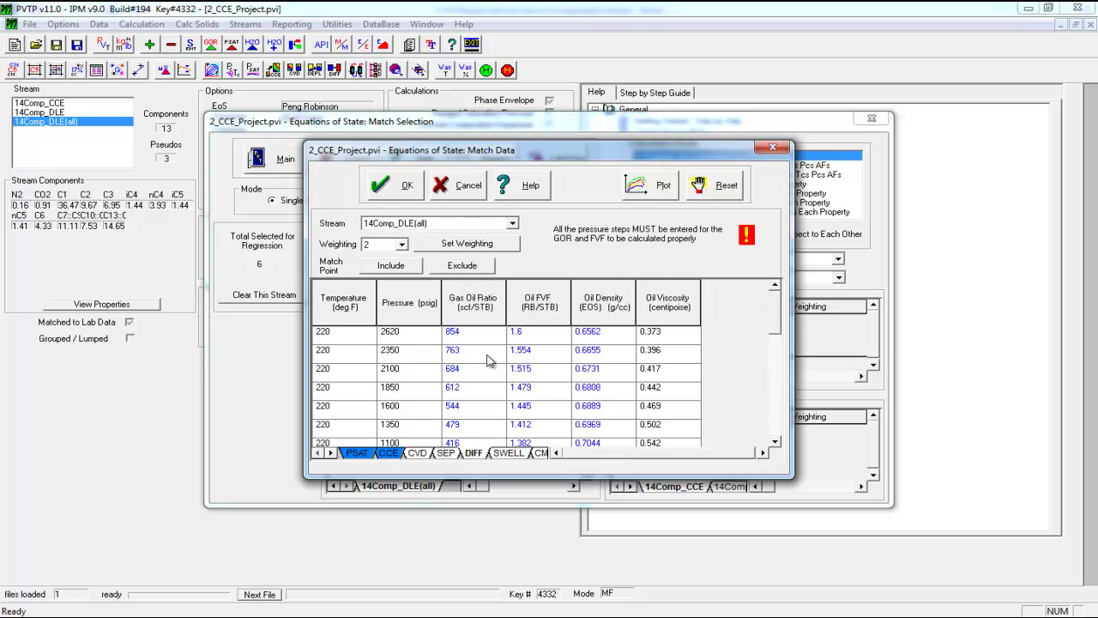
left_click(525, 350)
left_click(590, 351)
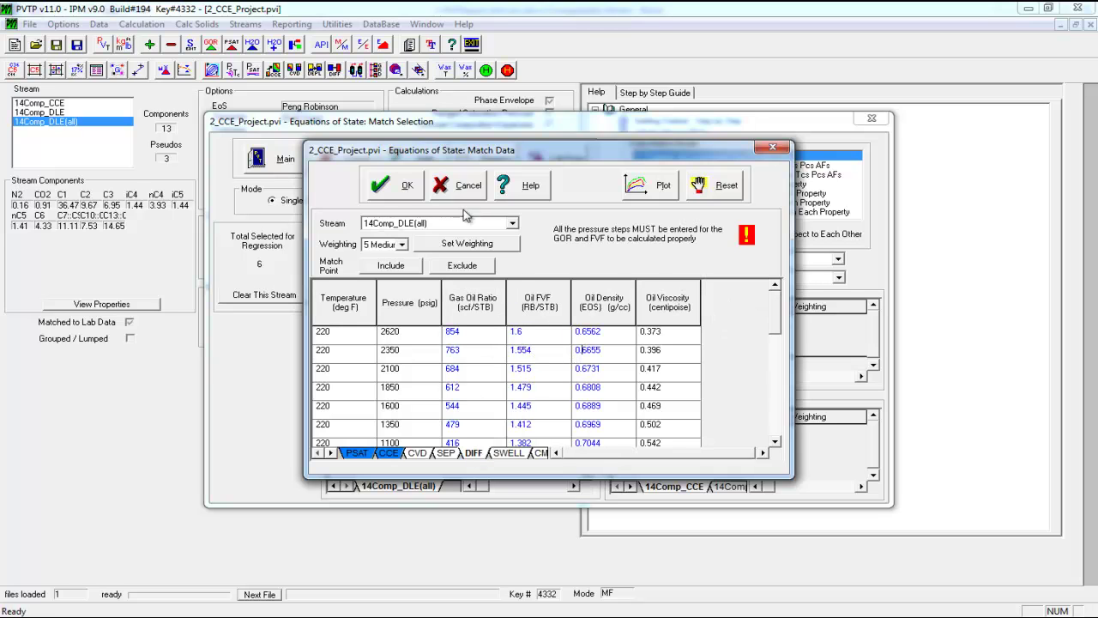
left_click(459, 189)
Set the Diff. Exp. weighting to Medium for oil density and to Low for oil FVF and gas oil ratio
left_click_drag(587, 365, 586, 299)
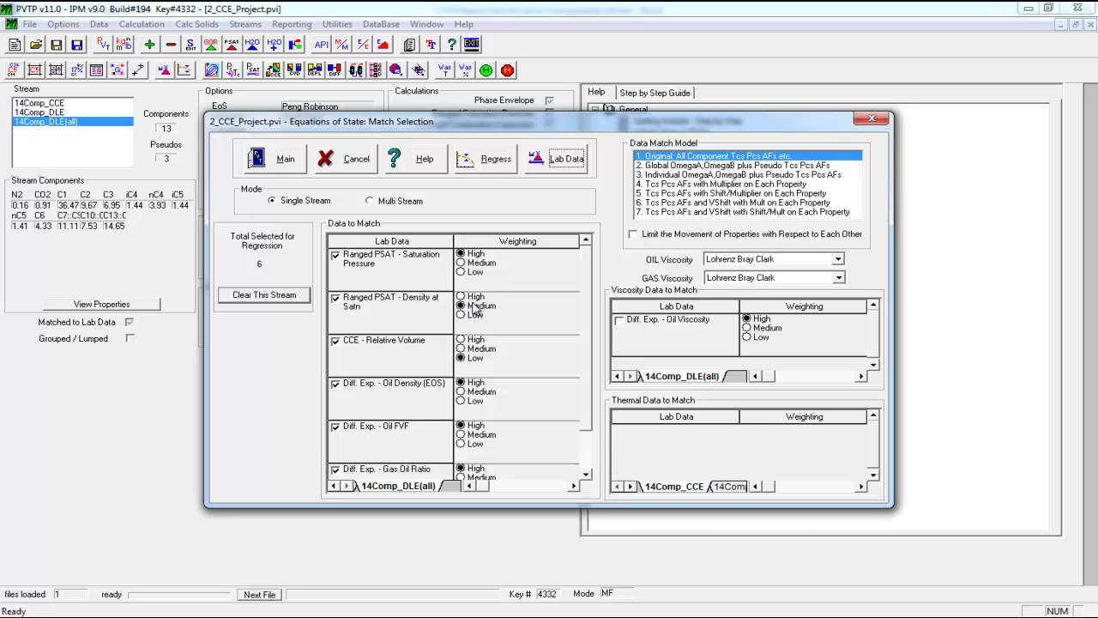
left_click(462, 392)
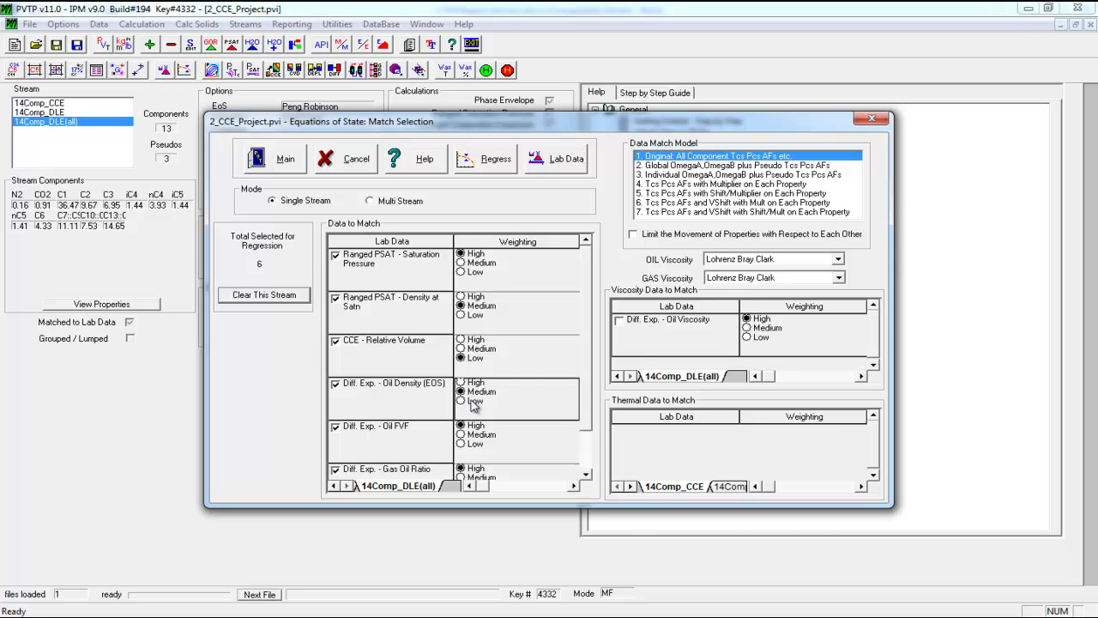
left_click(461, 444)
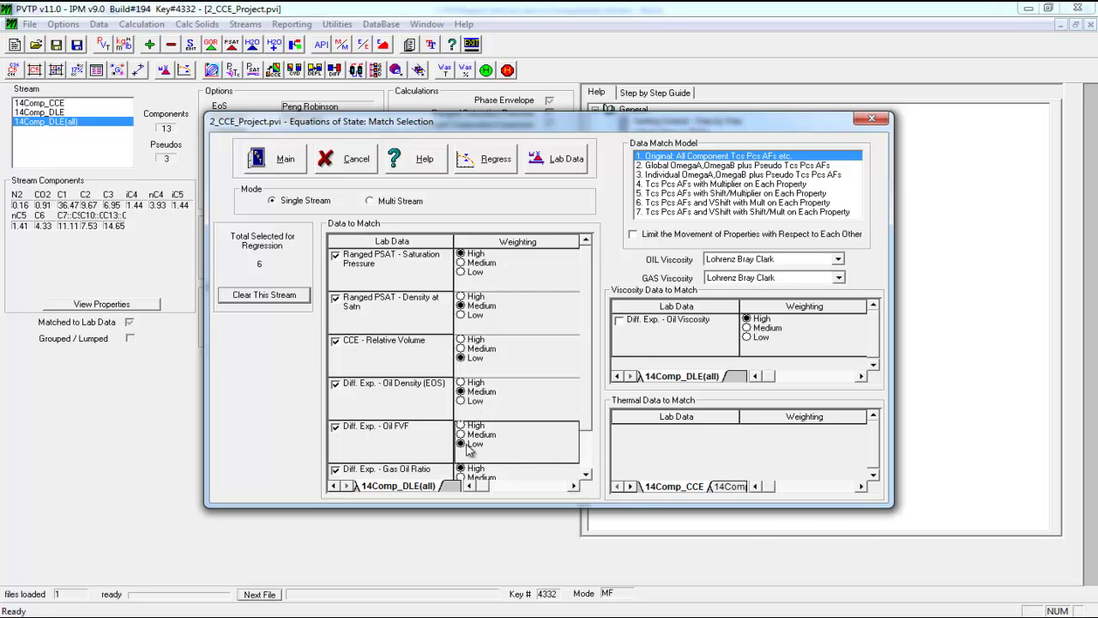
left_click(592, 439)
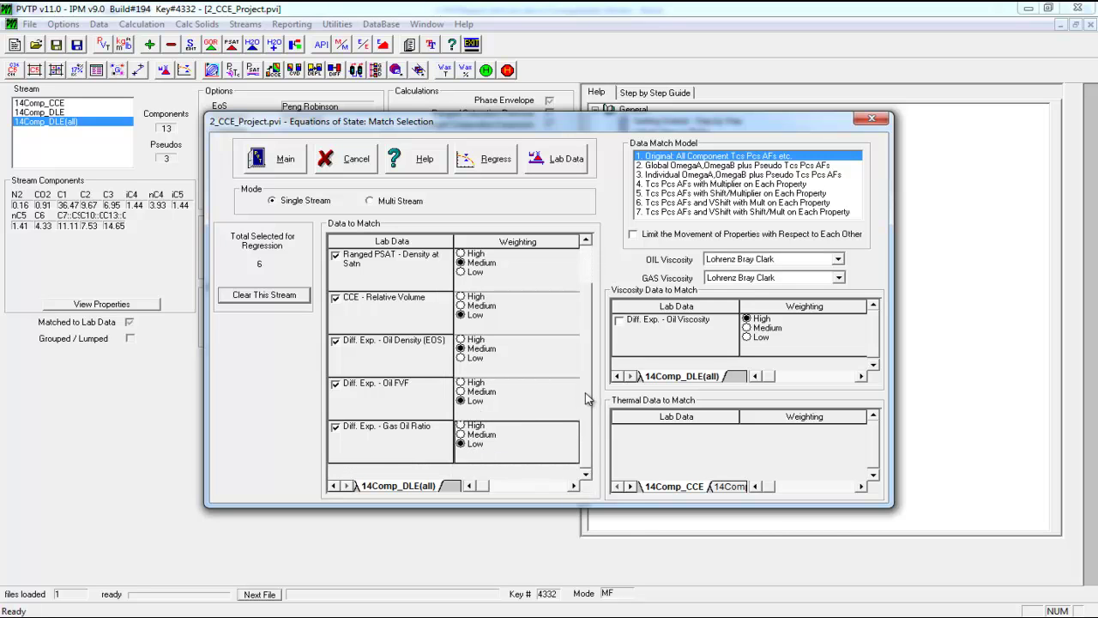
left_click_drag(592, 404, 579, 314)
left_click(640, 175)
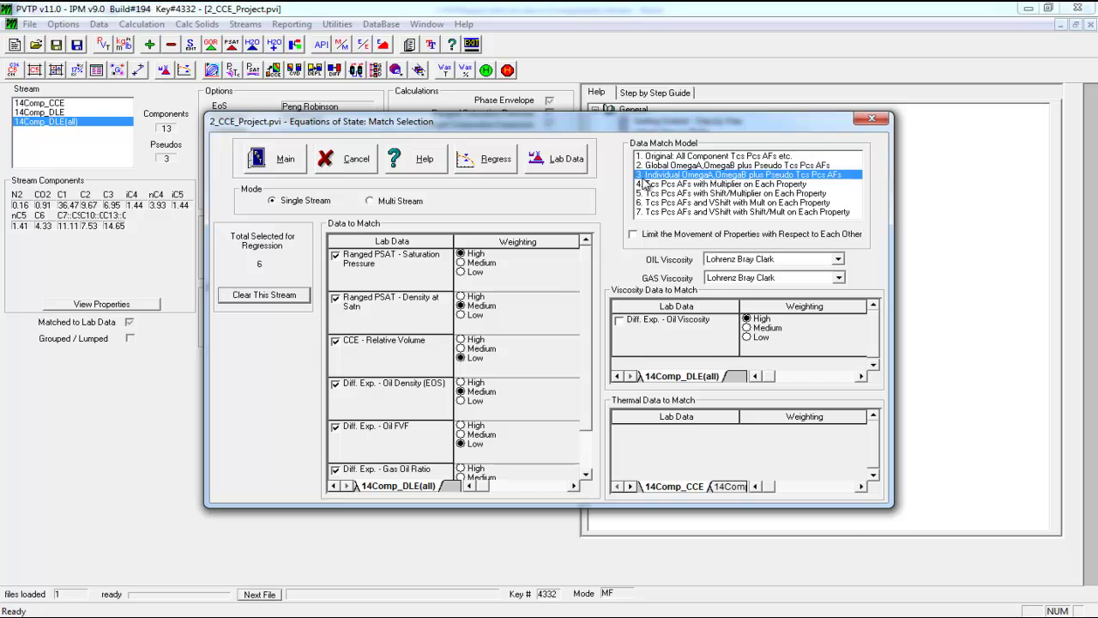
left_click(497, 159)
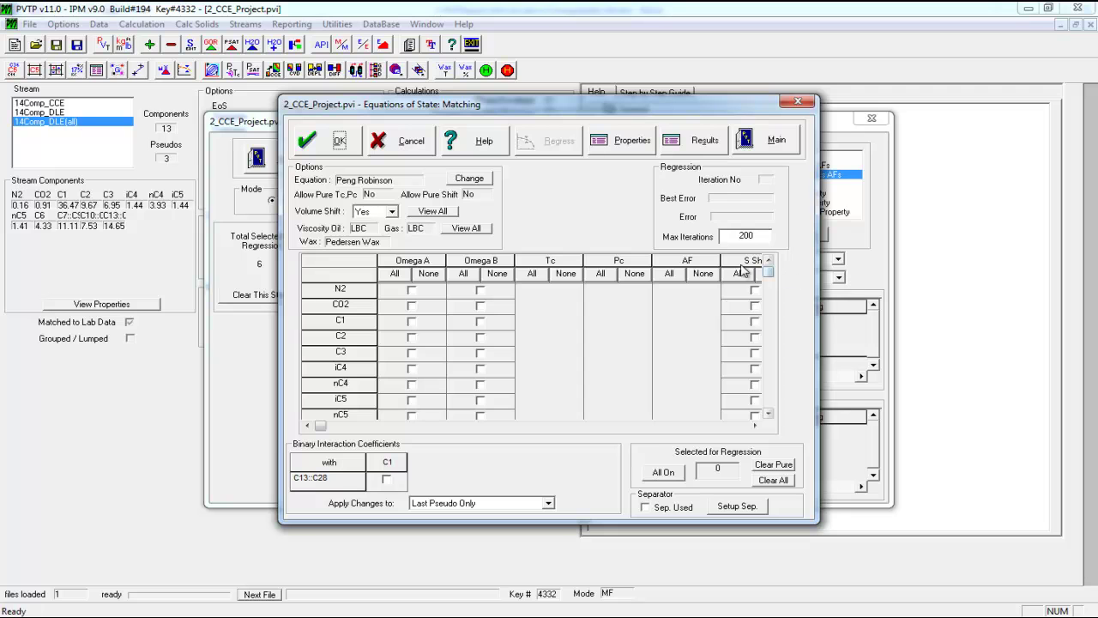
left_click(489, 179)
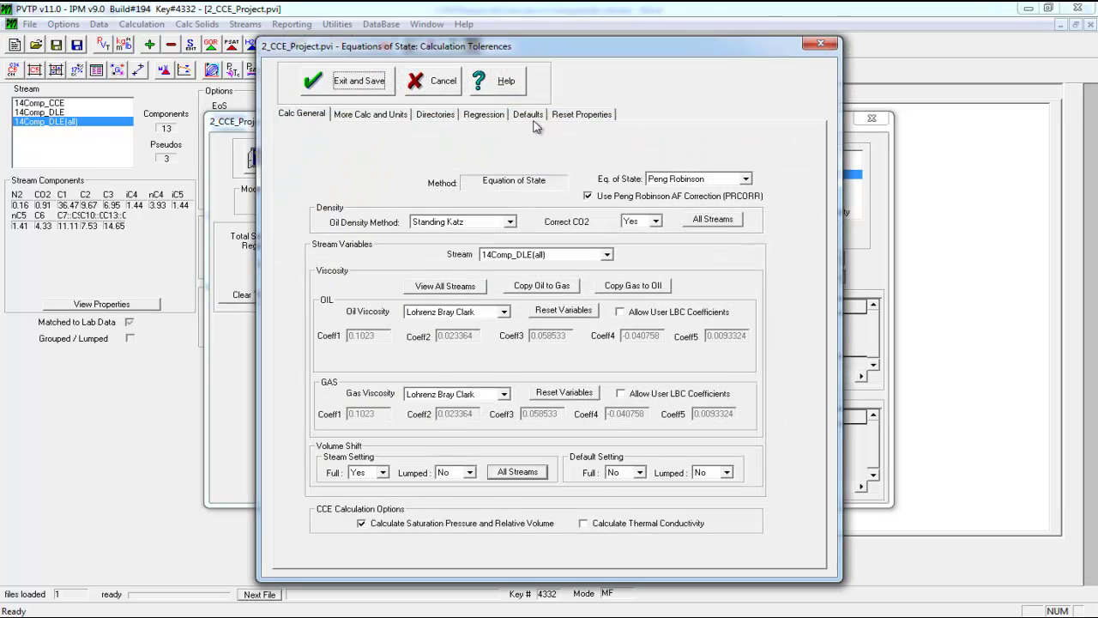
left_click(485, 116)
left_click(820, 44)
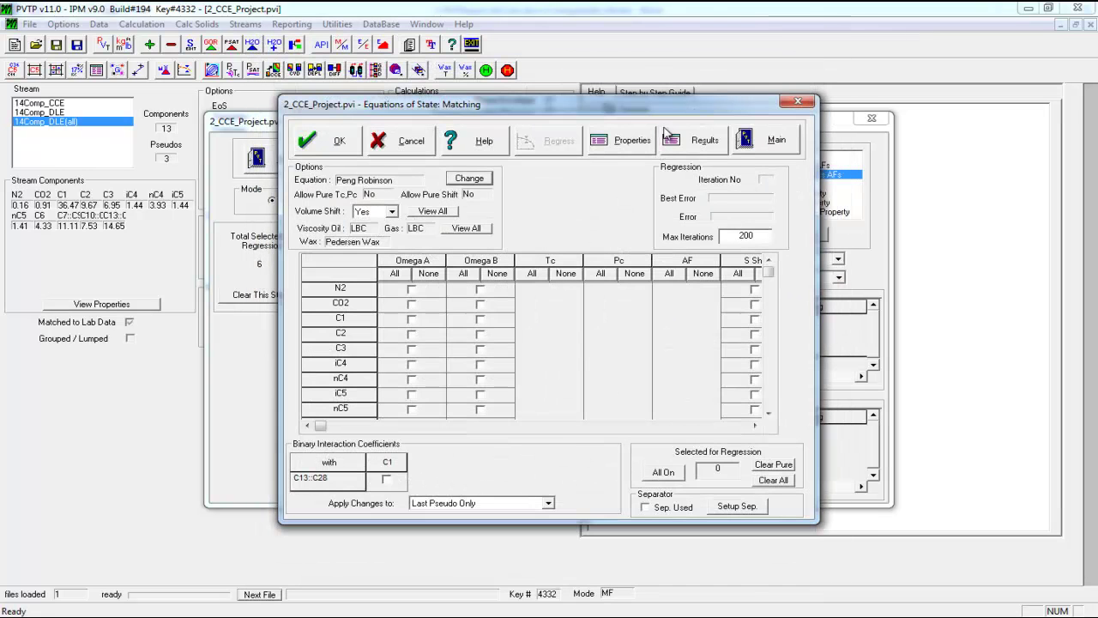
left_click(813, 97)
left_click(502, 159)
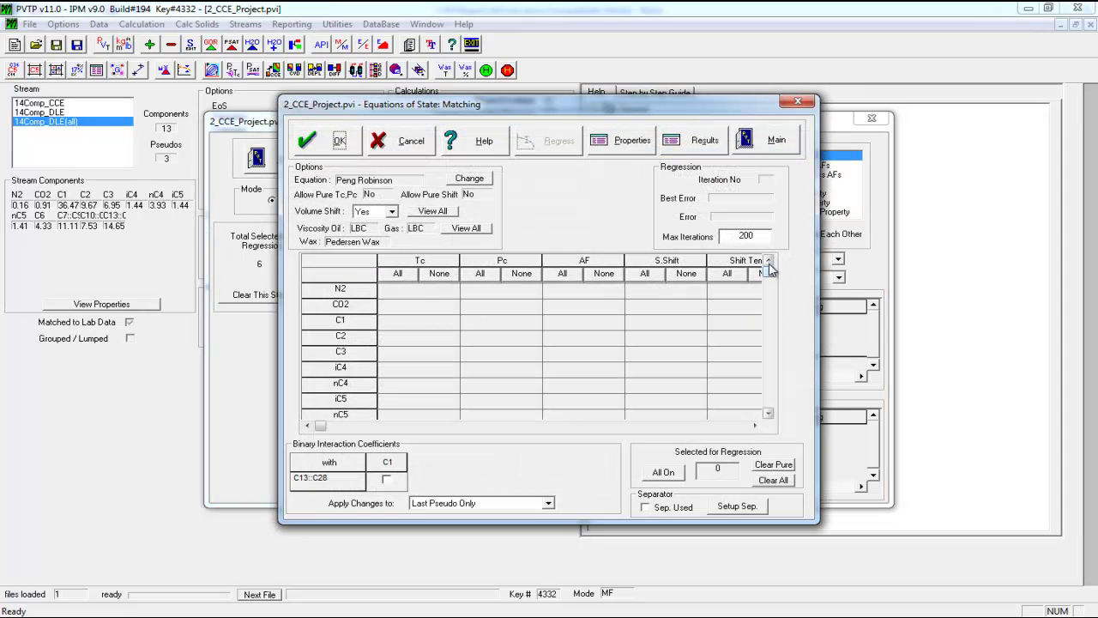
left_click(798, 101)
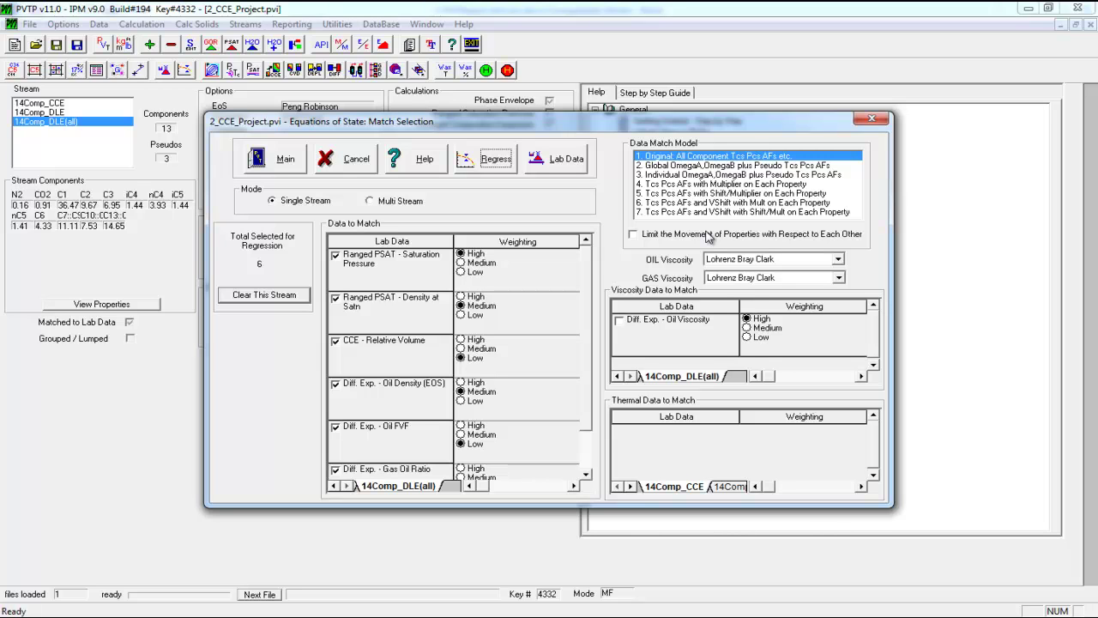
left_click(661, 239)
scroll(587, 437, "down", 1)
scroll(587, 438, "up", 1)
left_click(647, 238)
left_click_drag(590, 334, 595, 390)
Select Tc, Pc, AF and S.Shift of the C7::C9, C10::C12 and C13::C28 pseudo components as regression variables
left_click(487, 159)
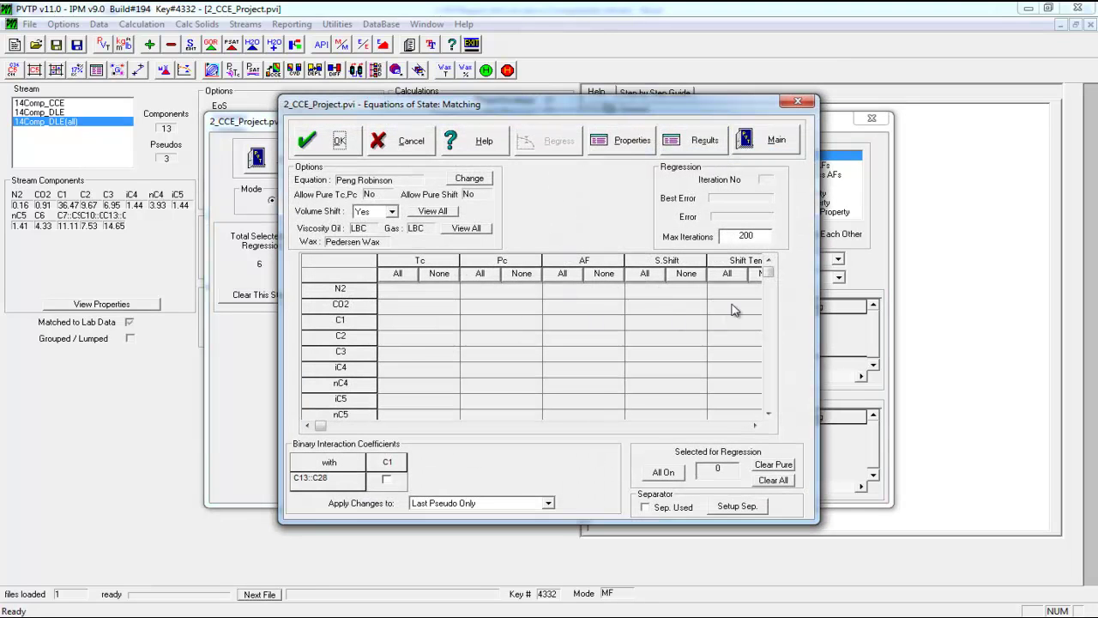
left_click_drag(768, 276, 767, 399)
left_click(418, 368)
left_click(500, 368)
left_click(582, 370)
left_click(665, 369)
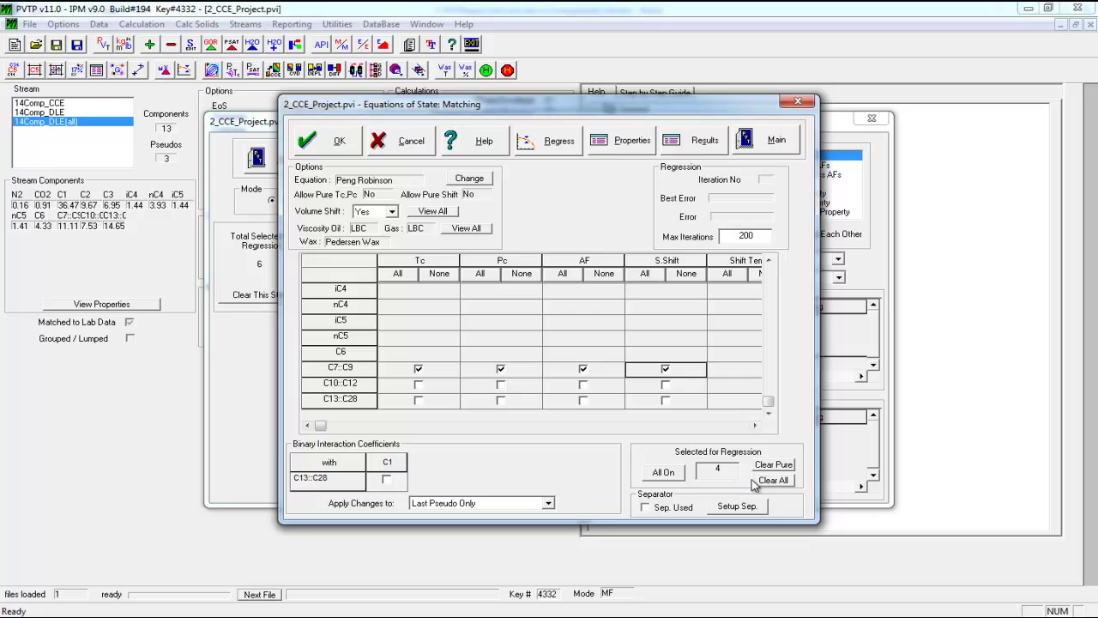
left_click(673, 478)
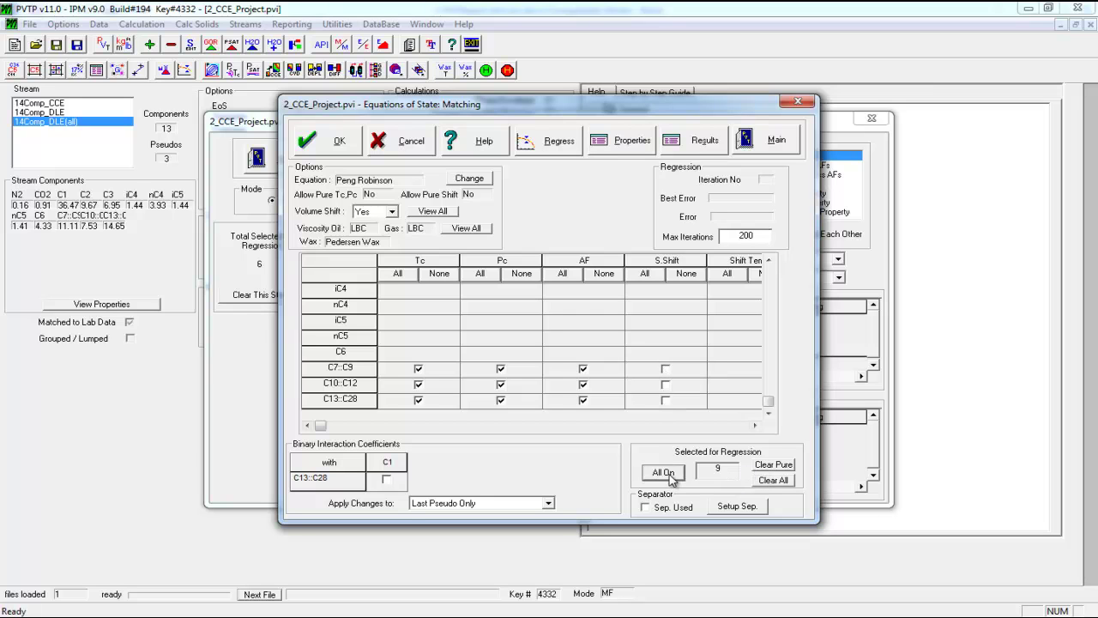
left_click(665, 384)
left_click(665, 369)
left_click(664, 399)
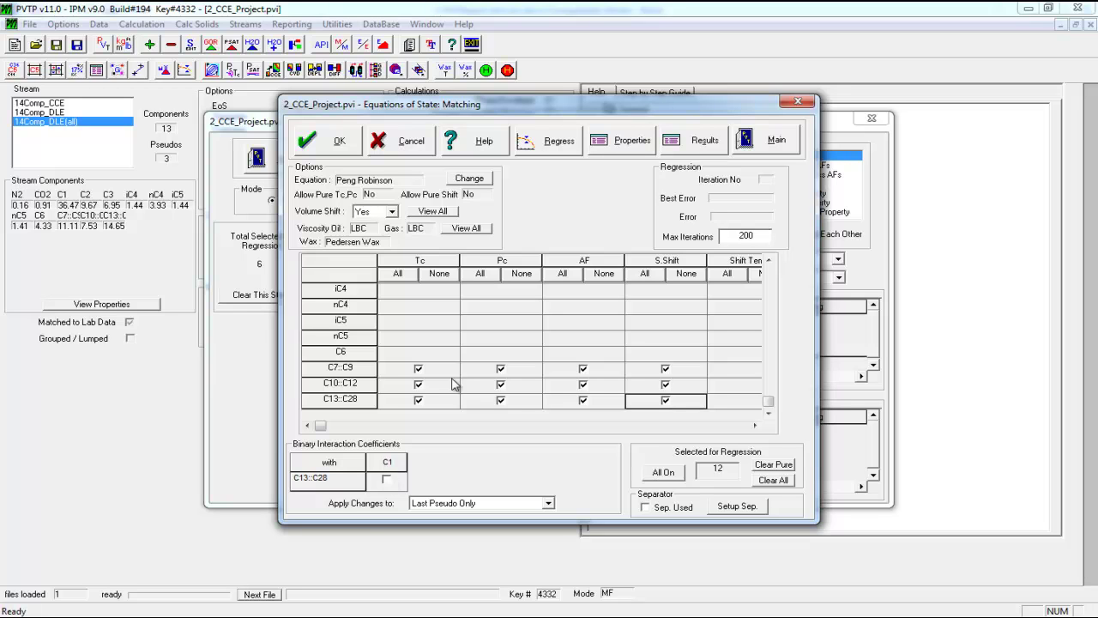
Run the regression with the C1 binary interaction coefficient included and its changes applied as All Pseudos to Same Value
left_click(386, 479)
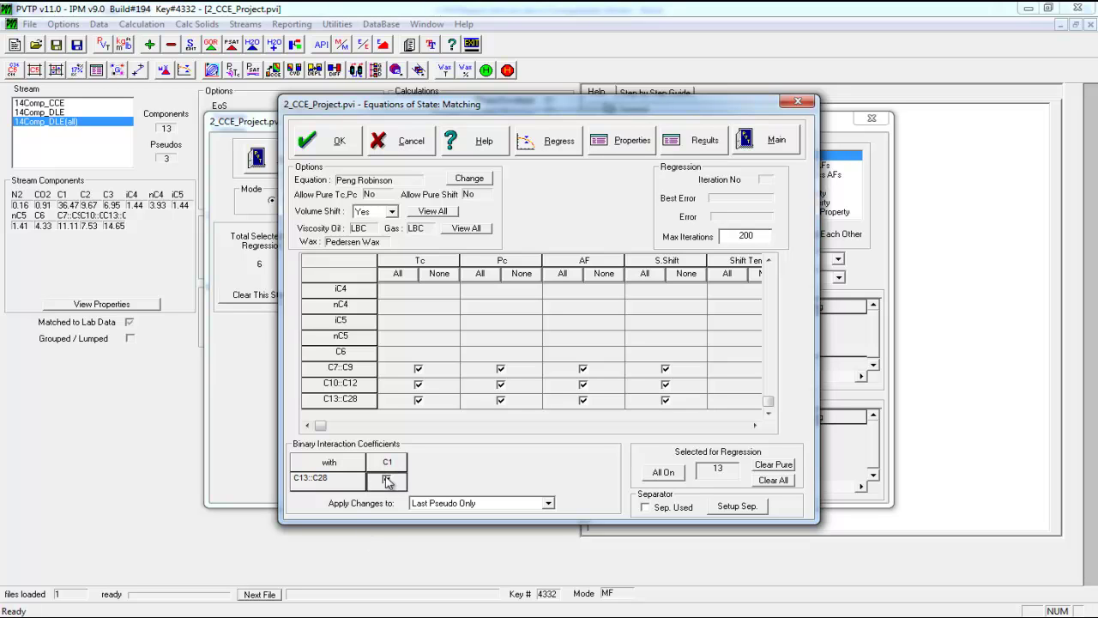
left_click(472, 506)
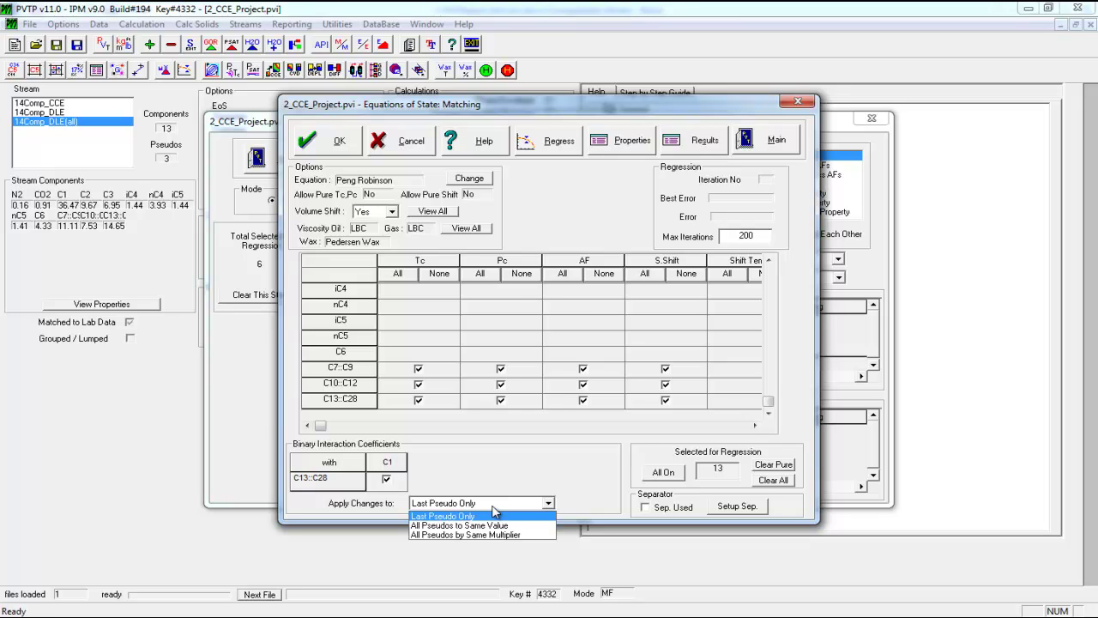
left_click(457, 530)
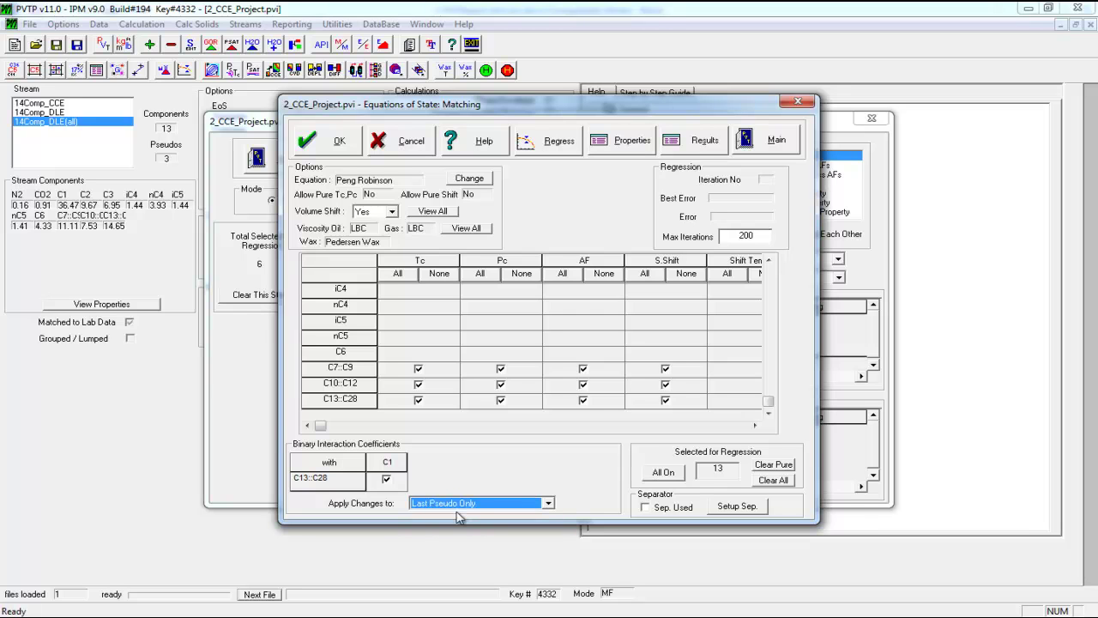
left_click(468, 502)
left_click(470, 526)
left_click(468, 504)
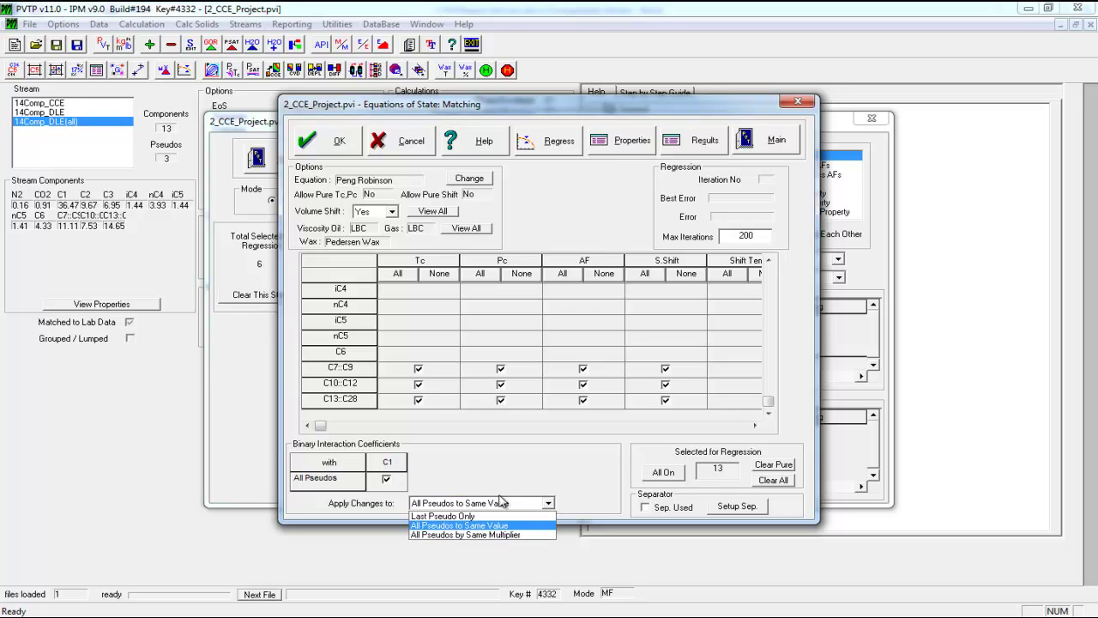
left_click(478, 526)
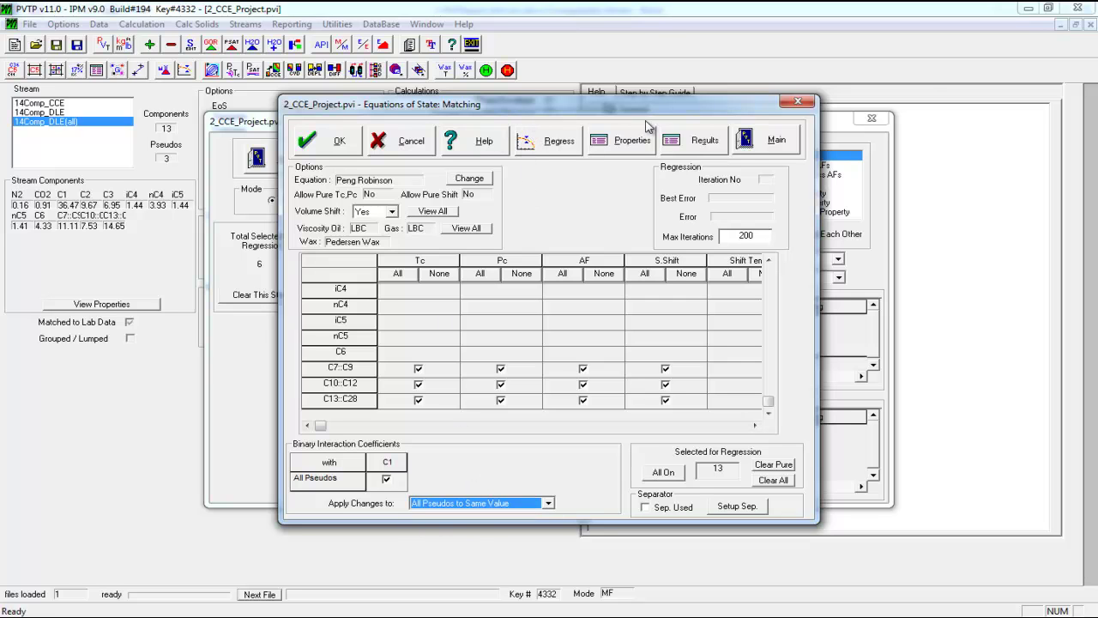
left_click_drag(679, 109, 874, 106)
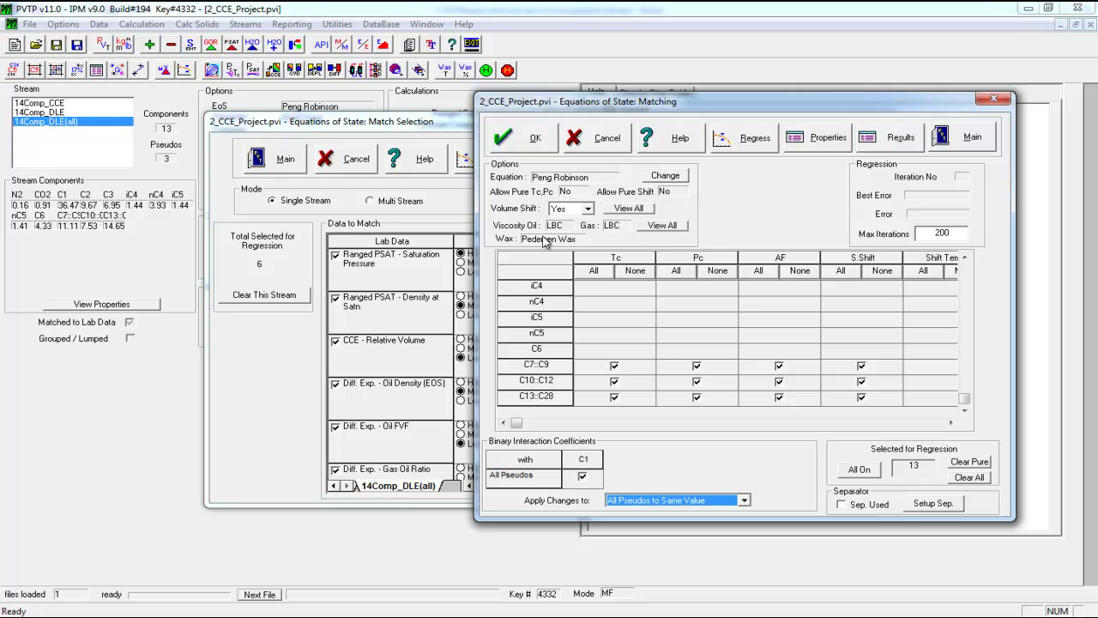
left_click(748, 148)
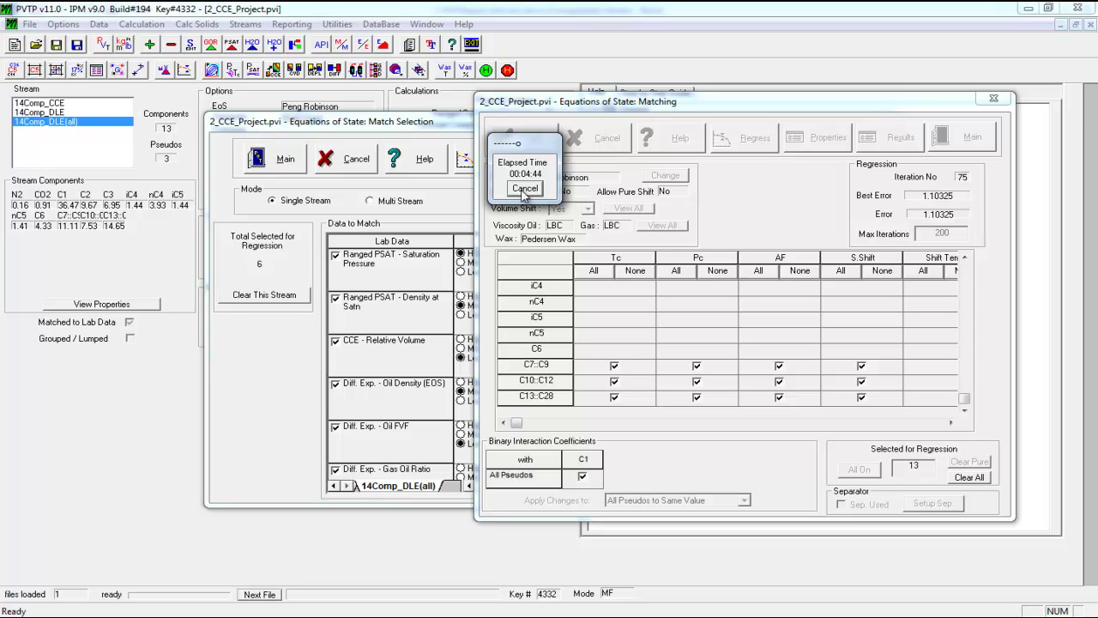
Stop the regression, accept the best solution found, and calculate the phase envelope of 14Comp_DLE(all)
left_click(525, 188)
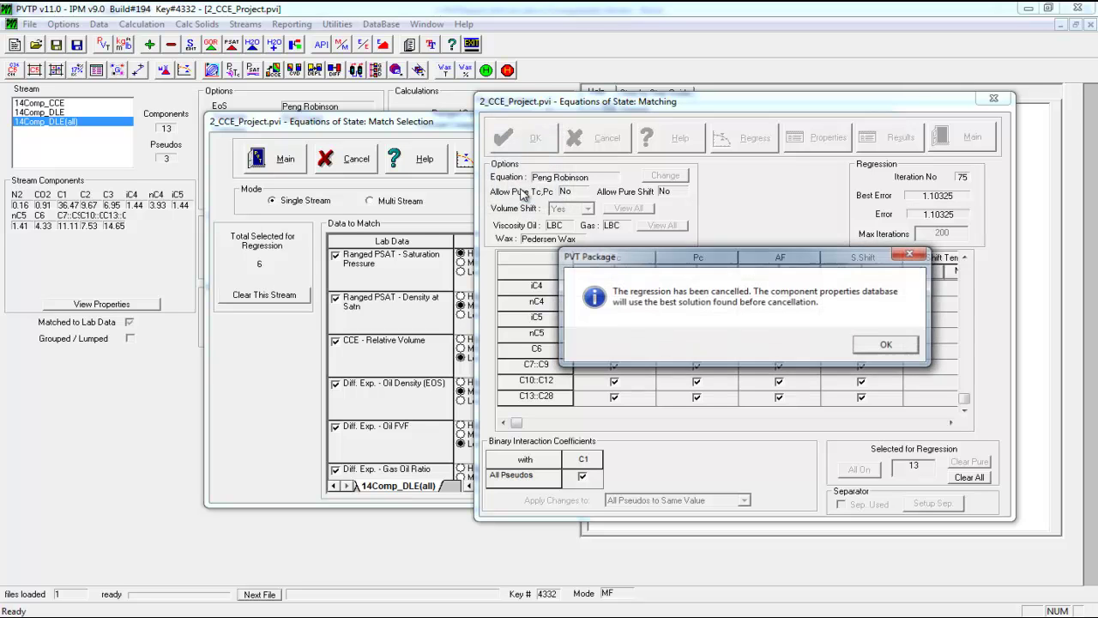
left_click(880, 347)
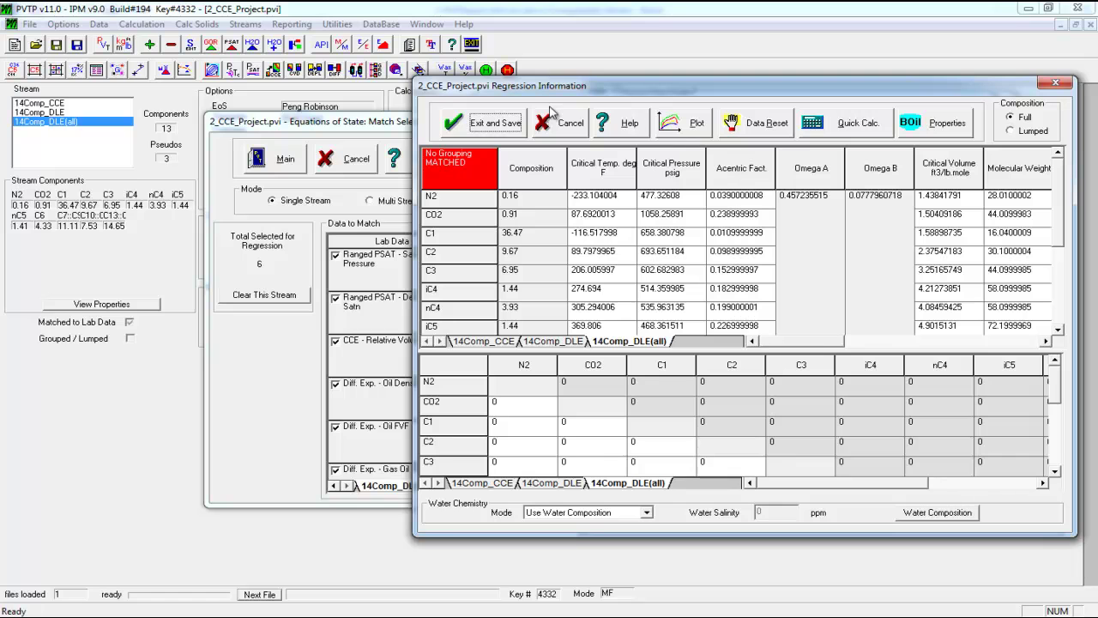
left_click(862, 124)
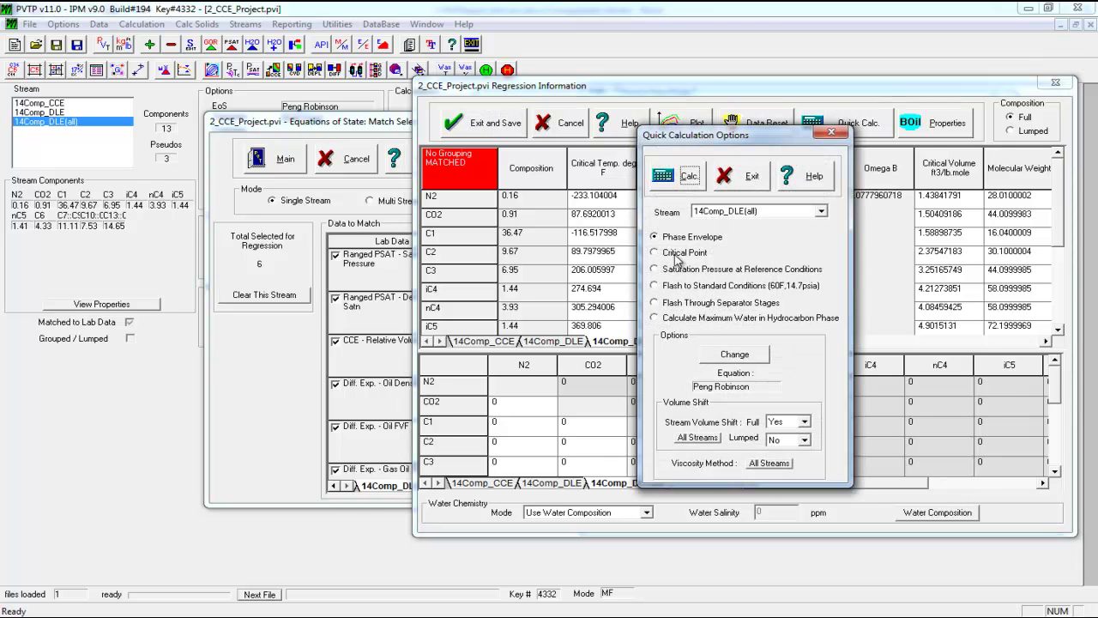
left_click(691, 177)
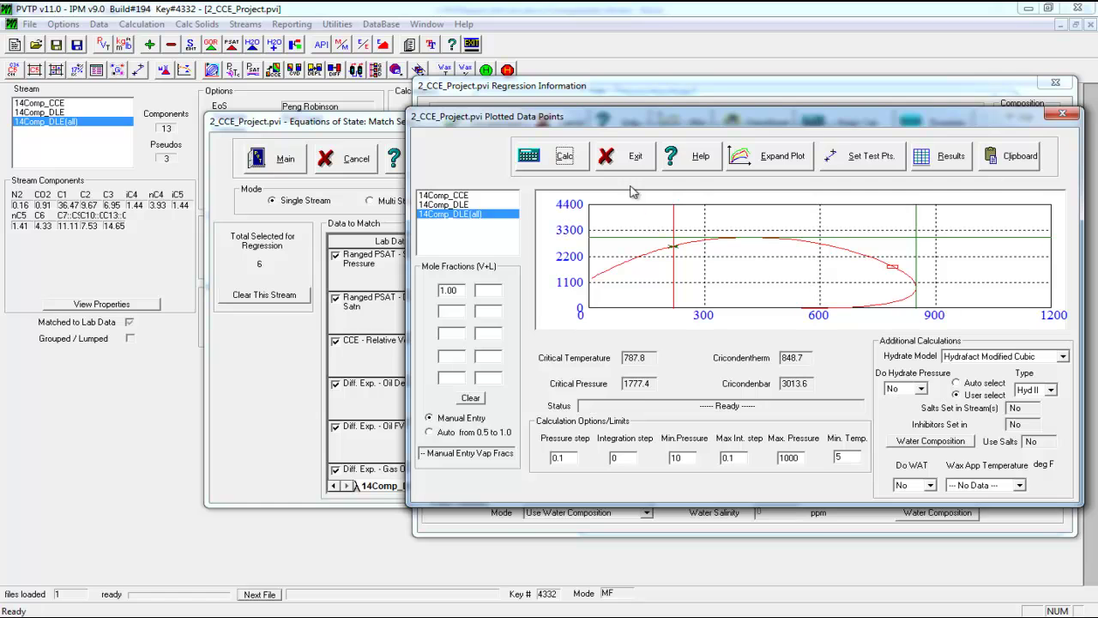
left_click(630, 154)
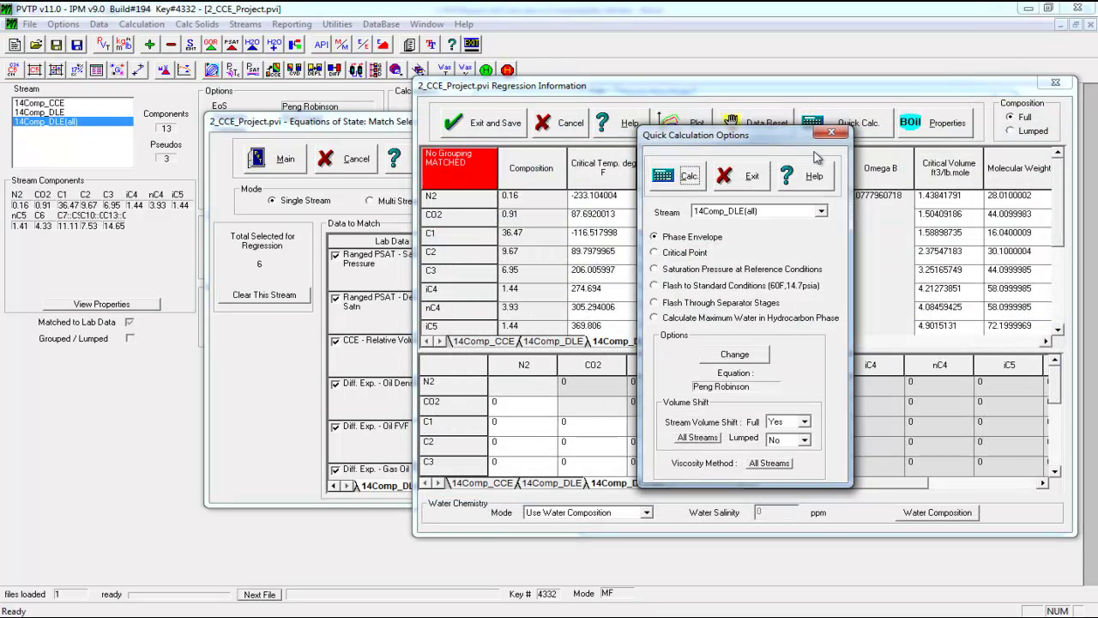
left_click(688, 175)
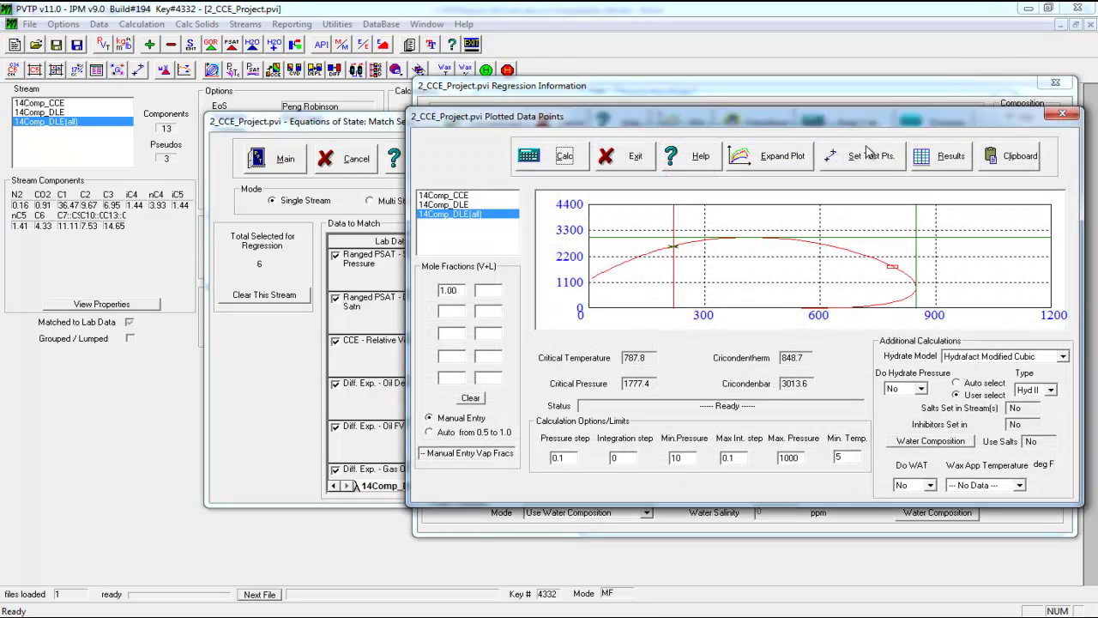
left_click(1062, 113)
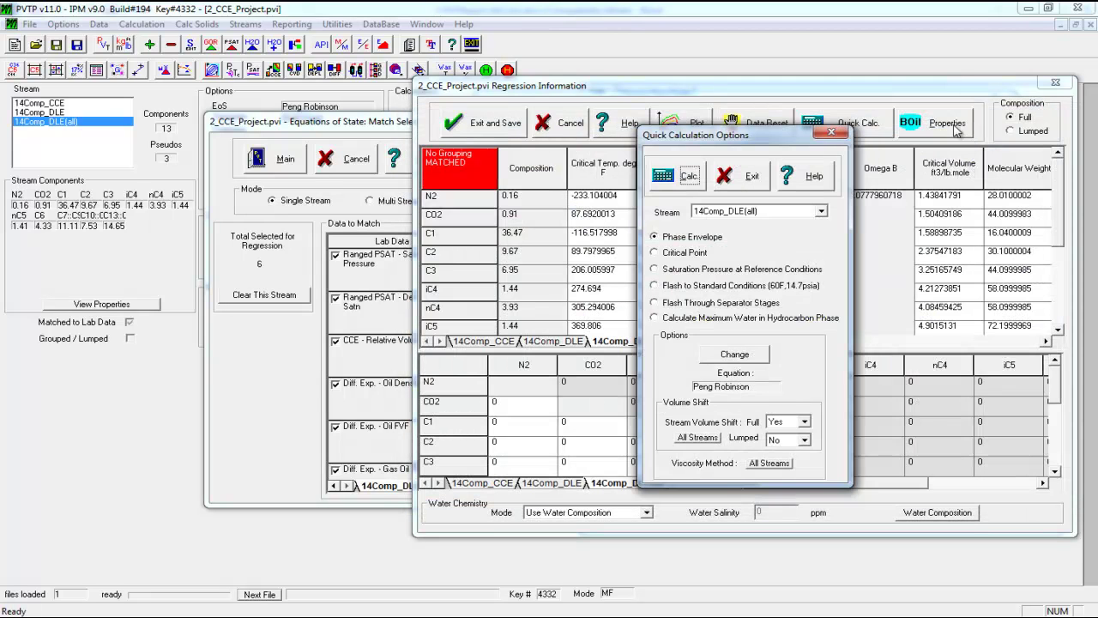
left_click(841, 144)
Check the black oil properties of 14Comp_DLE(all), and save the regressed component properties before leaving the matching
left_click(931, 131)
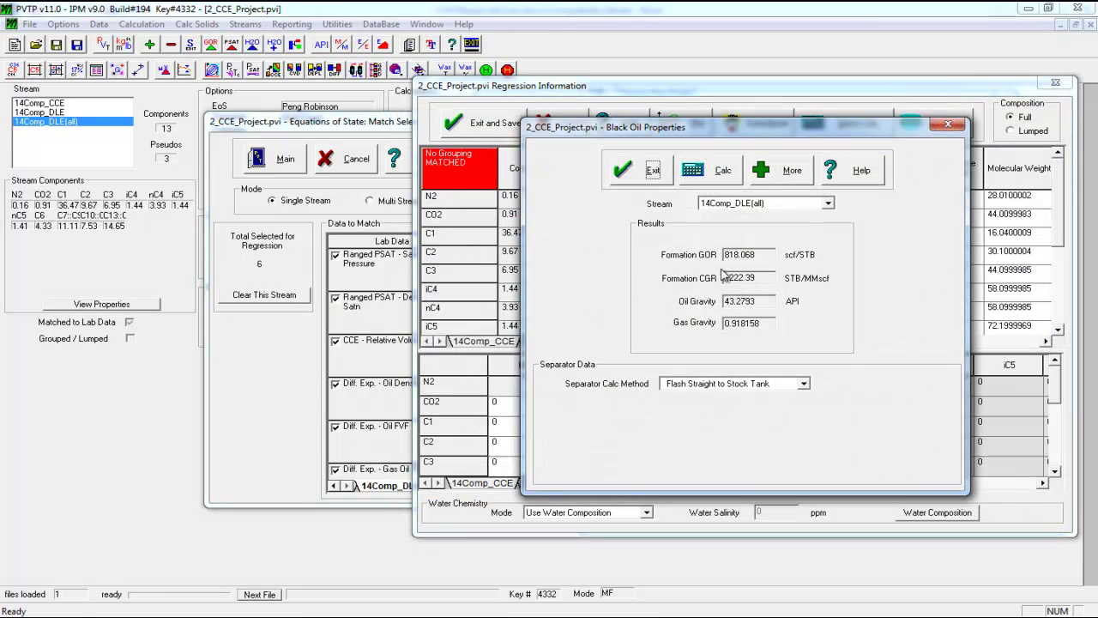
left_click_drag(762, 302, 710, 311)
left_click(625, 171)
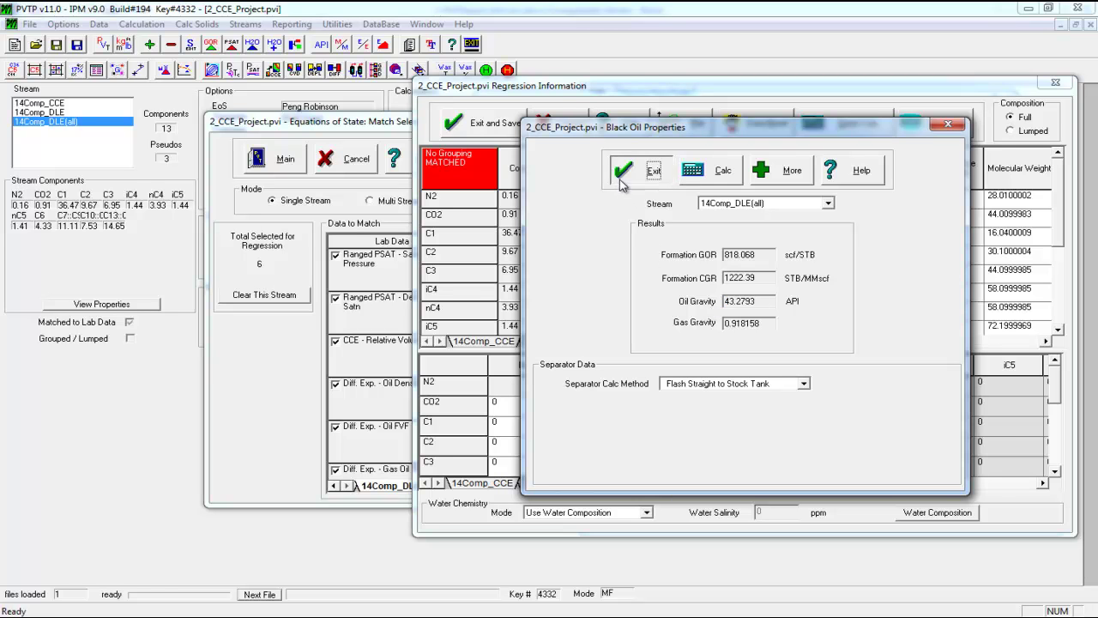
left_click(515, 125)
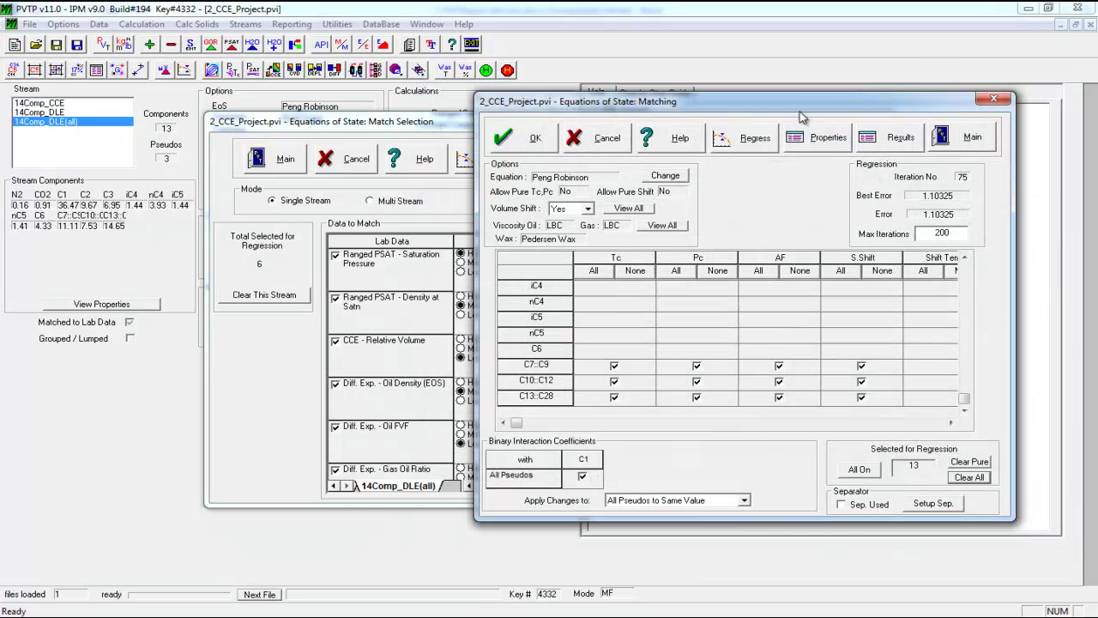
left_click(952, 138)
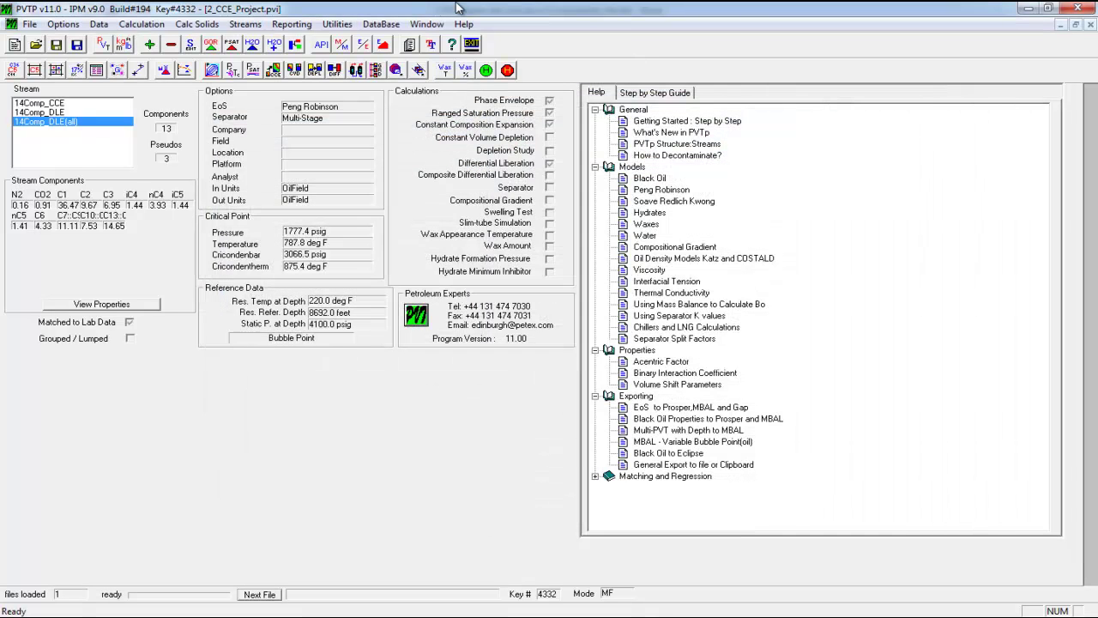
Calculate the saturation point of 14Comp_DLE(all) for a temperature range from 220 to 220 deg F with 1 value
left_click(254, 70)
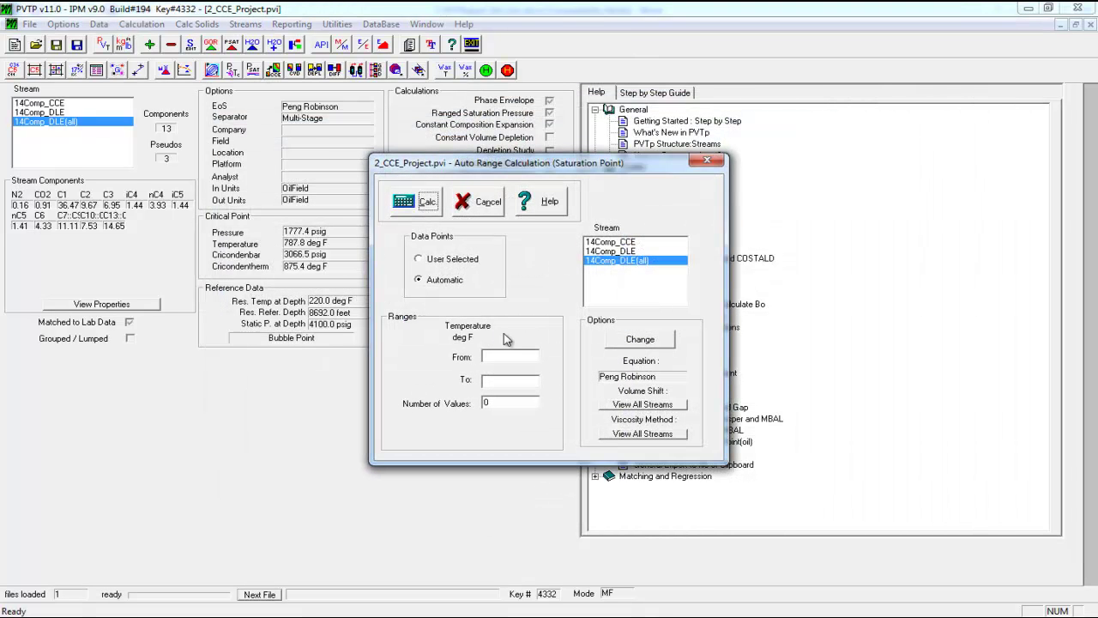
left_click(503, 359)
type("220")
left_click(519, 380)
type("220")
left_click_drag(503, 403, 485, 403)
type("1")
left_click(405, 212)
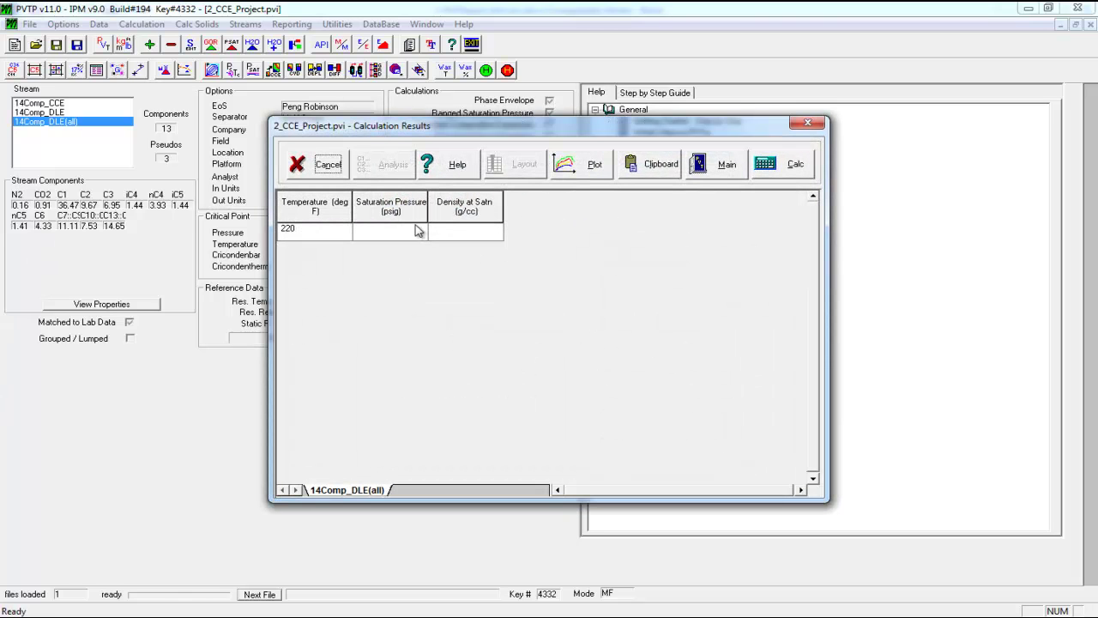
left_click(776, 163)
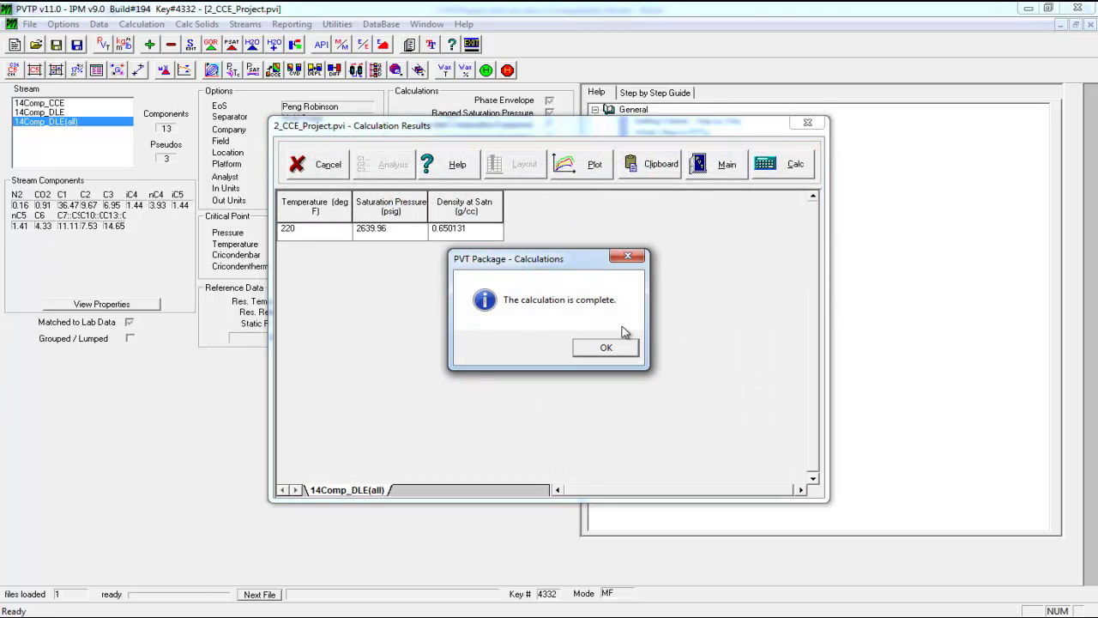
left_click(611, 349)
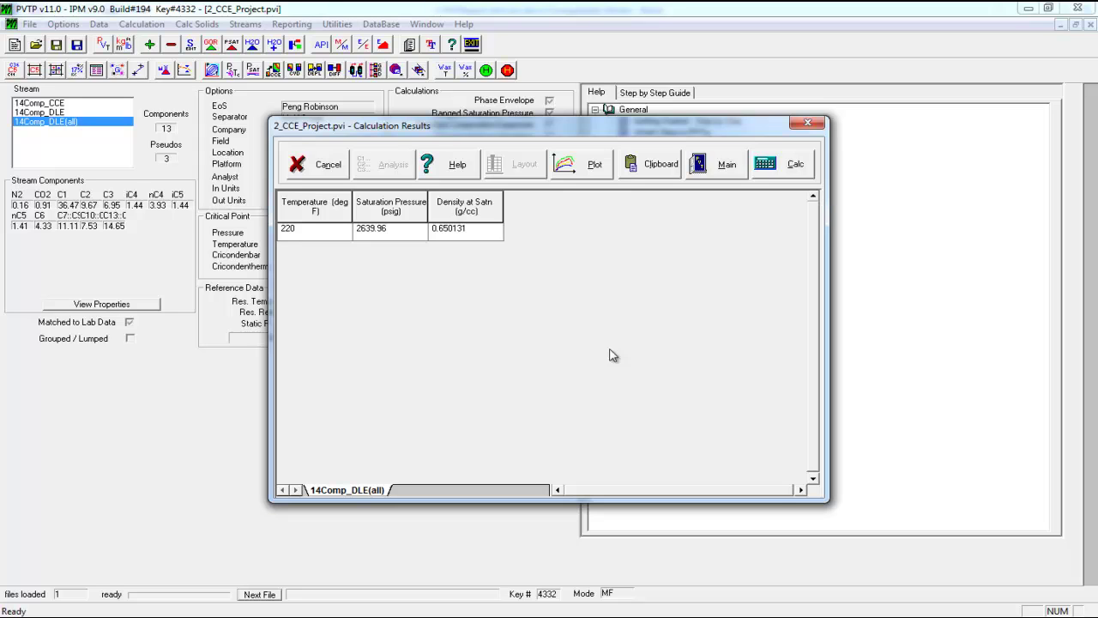
Copy the calculated saturation density 0.650131 into the EOS Psat Oil Density cell F22 on the DLE sheet in Excel
left_click(477, 235)
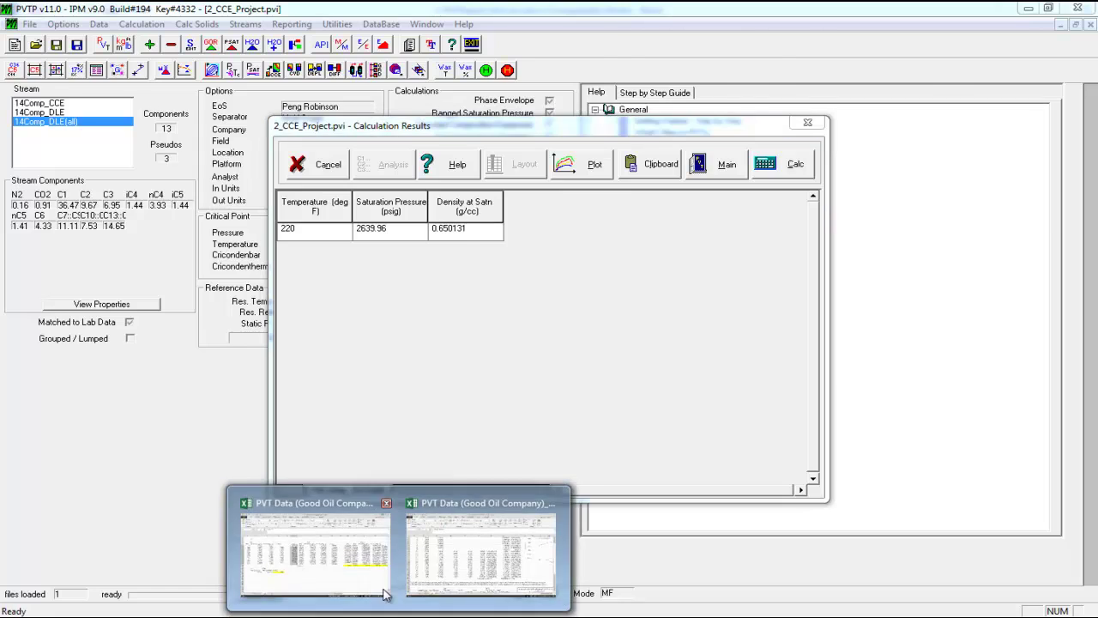
left_click(369, 591)
left_click(131, 456)
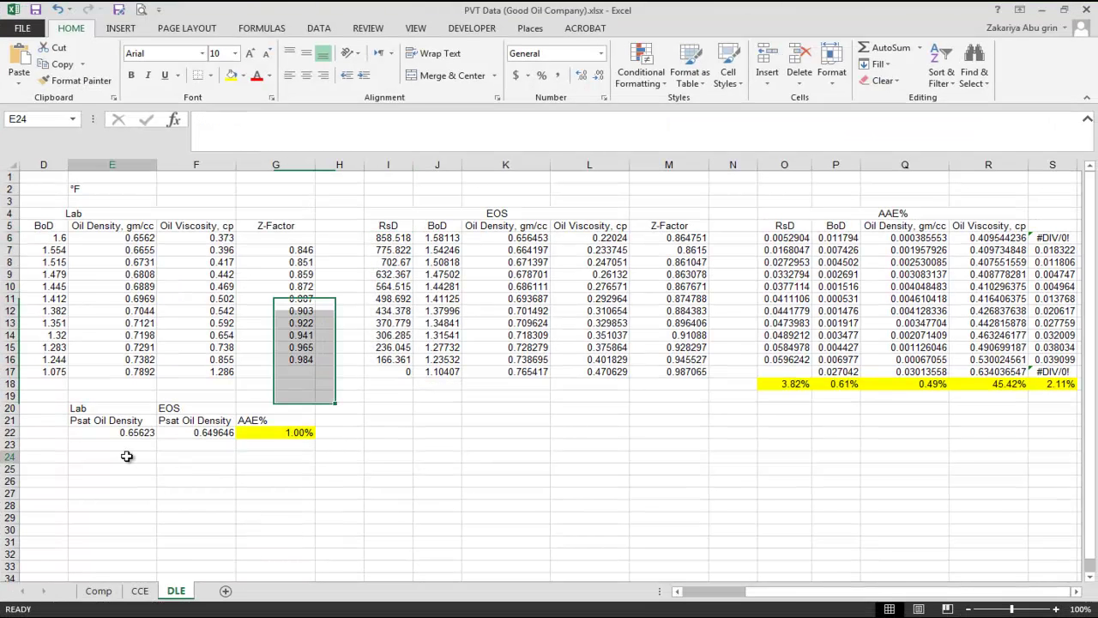
left_click(118, 445)
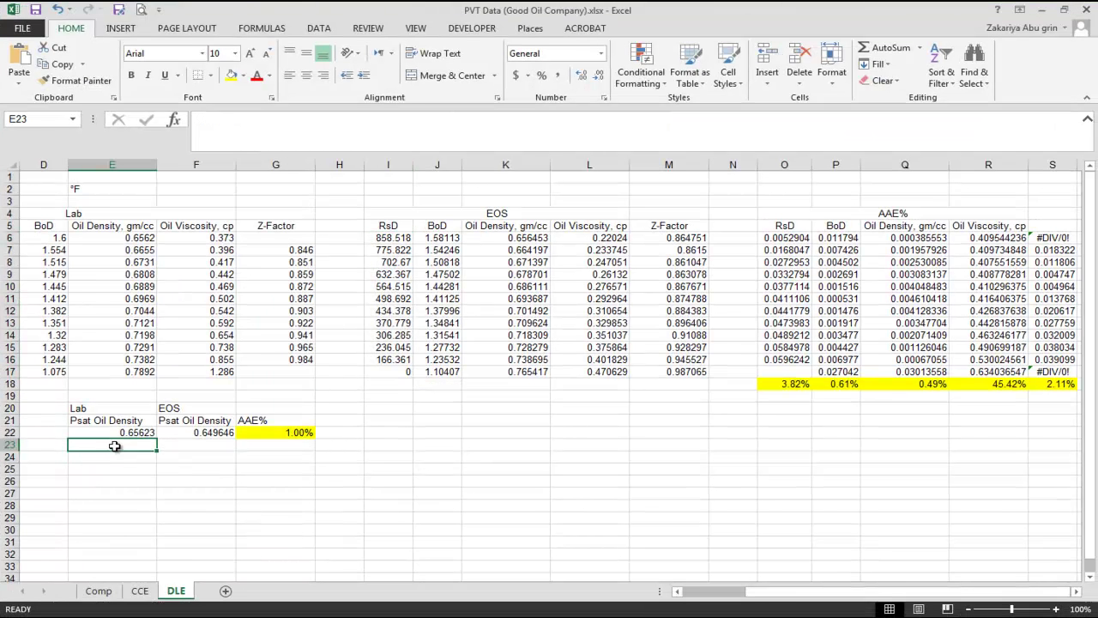
left_click(213, 434)
type("0.650131")
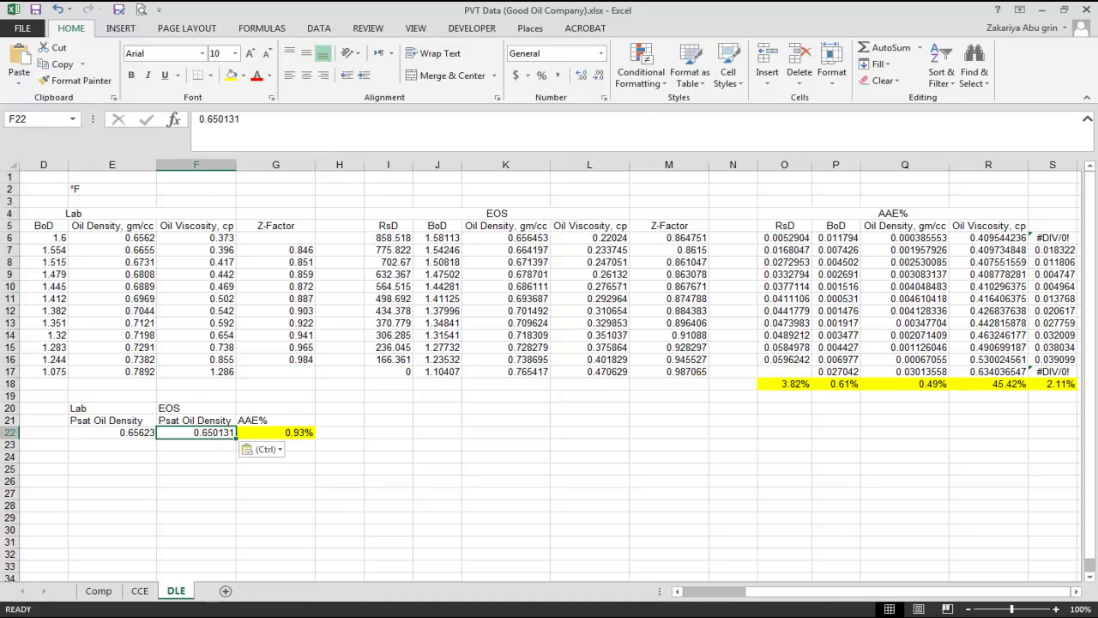
Copy the calculated saturation pressure 2639.96 from PVTP into cell F23 of the DLE sheet in Excel
key("alt+Tab")
left_click(392, 230)
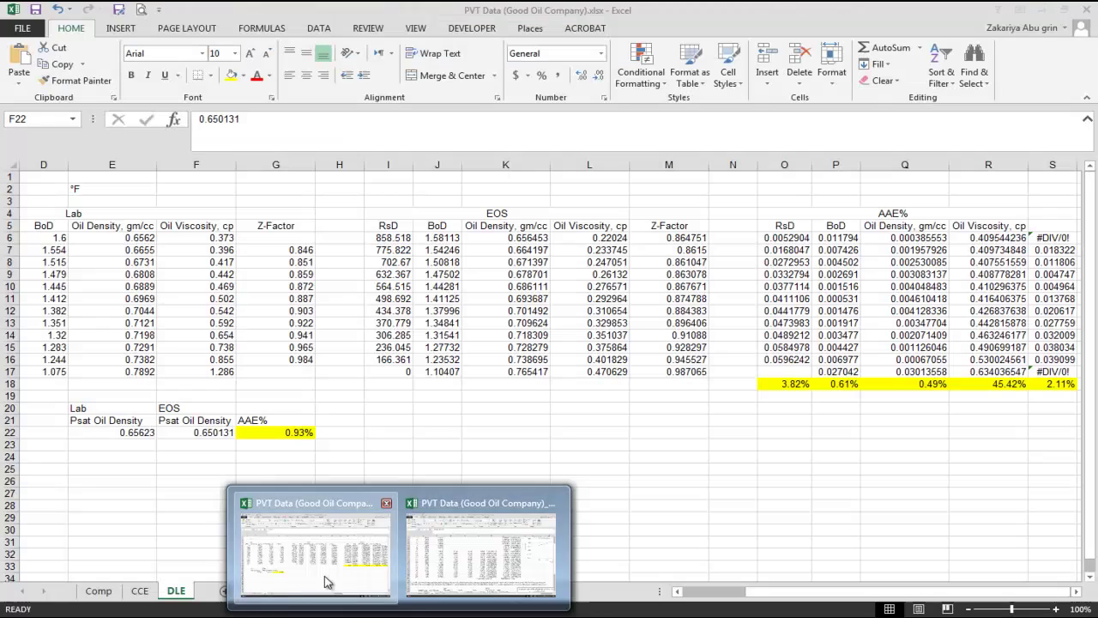
left_click(326, 576)
left_click(116, 445)
type("2639.96")
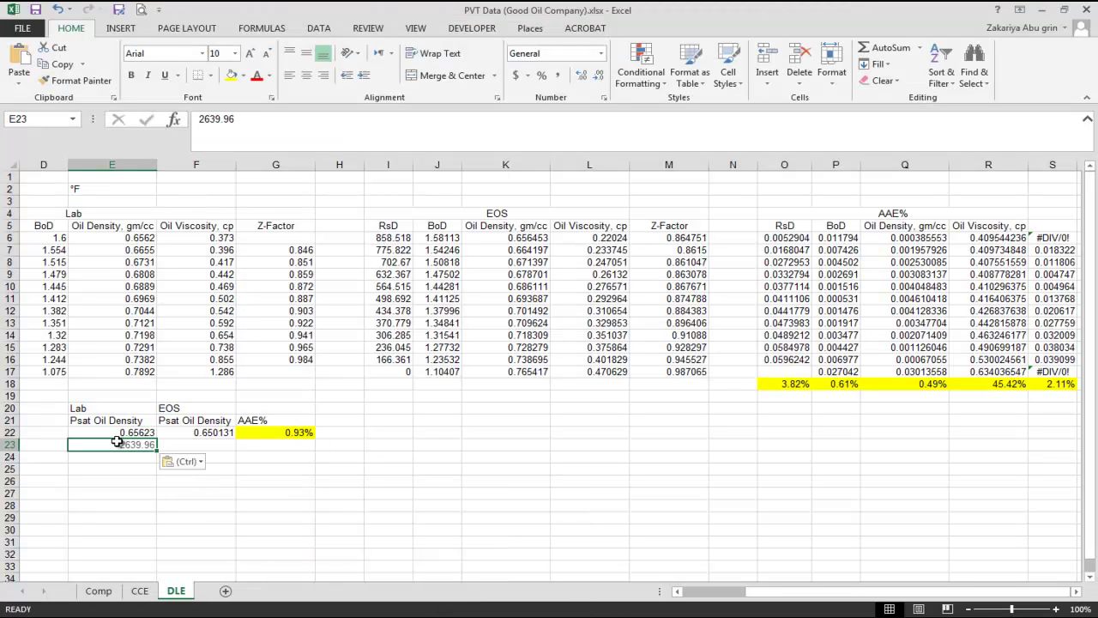
key("Delete")
left_click(178, 446)
type("2639.96")
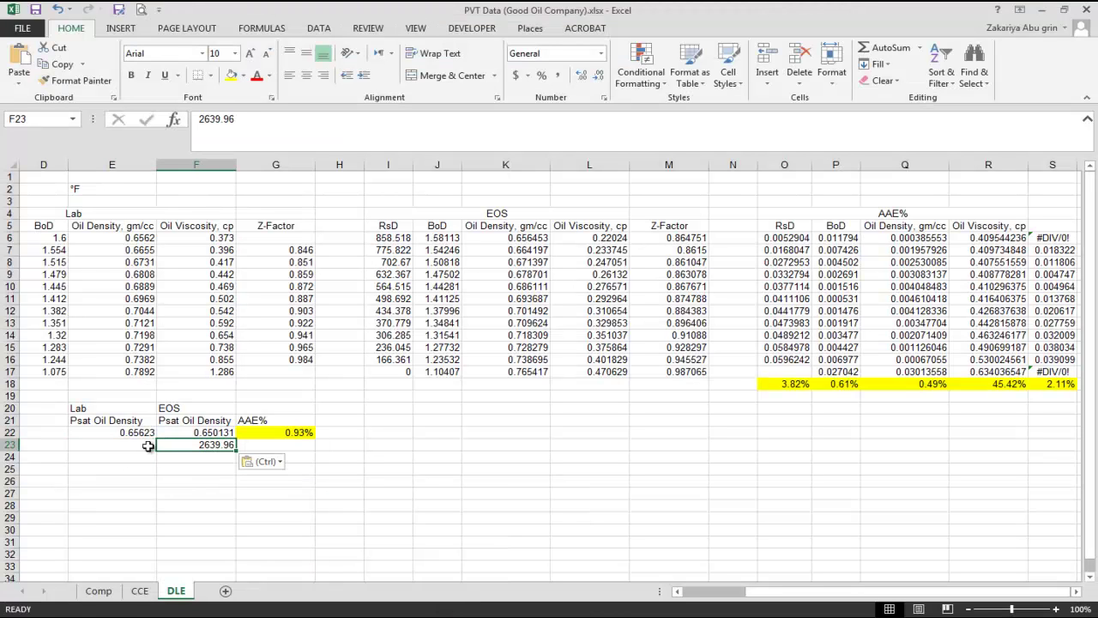
Enter the lab saturation pressure 2620 in E23 and extend the AAE% formula from G22 to G23
left_click(136, 447)
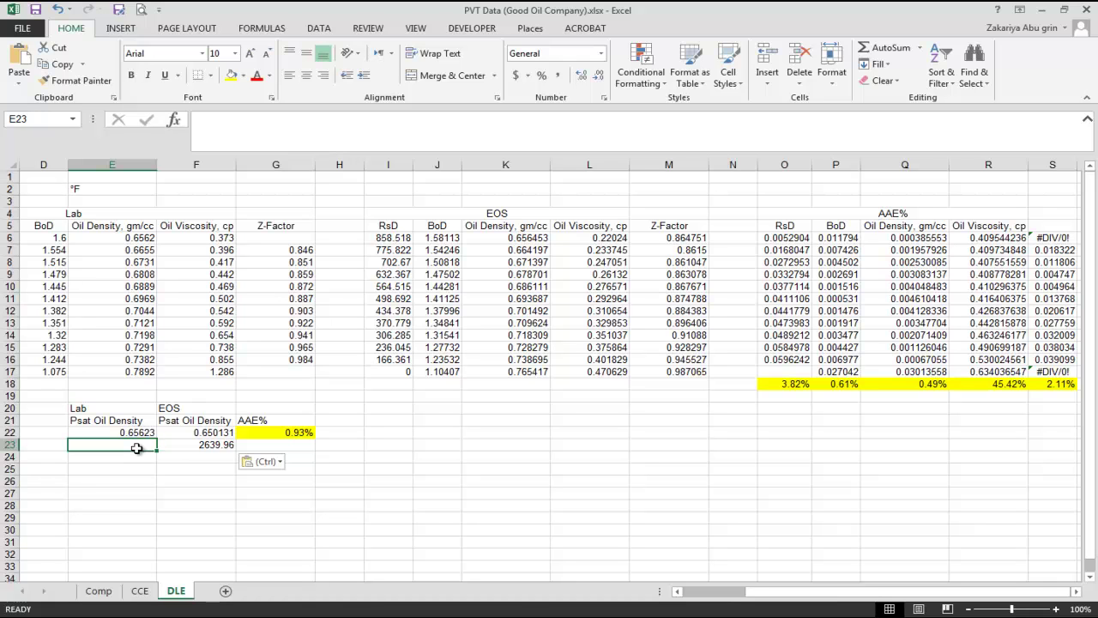
type("2620")
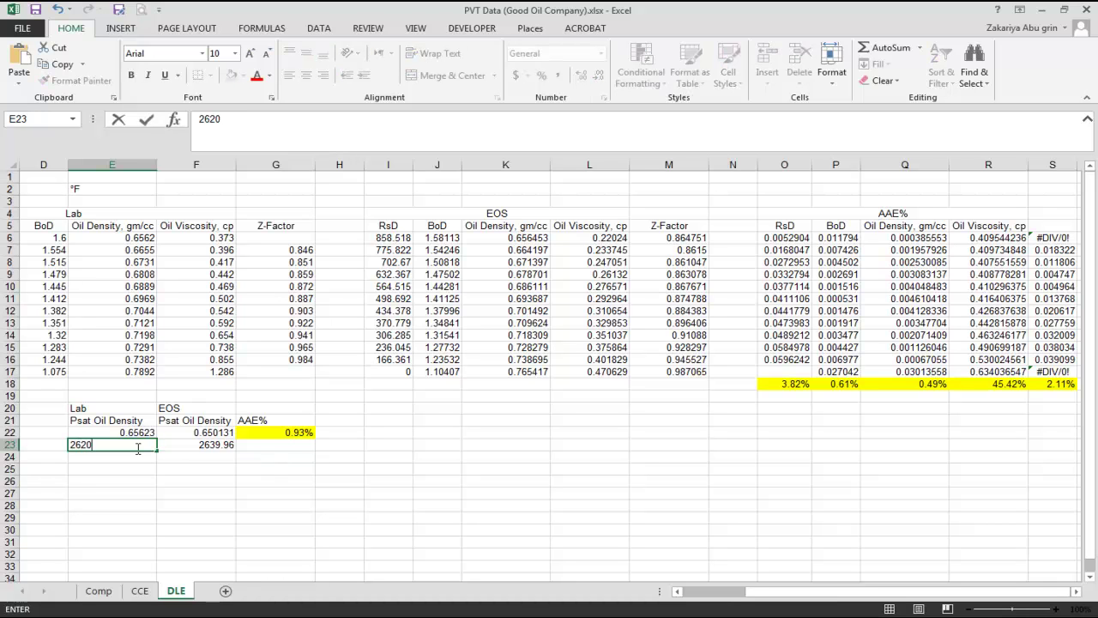
key("Tab")
key("Tab")
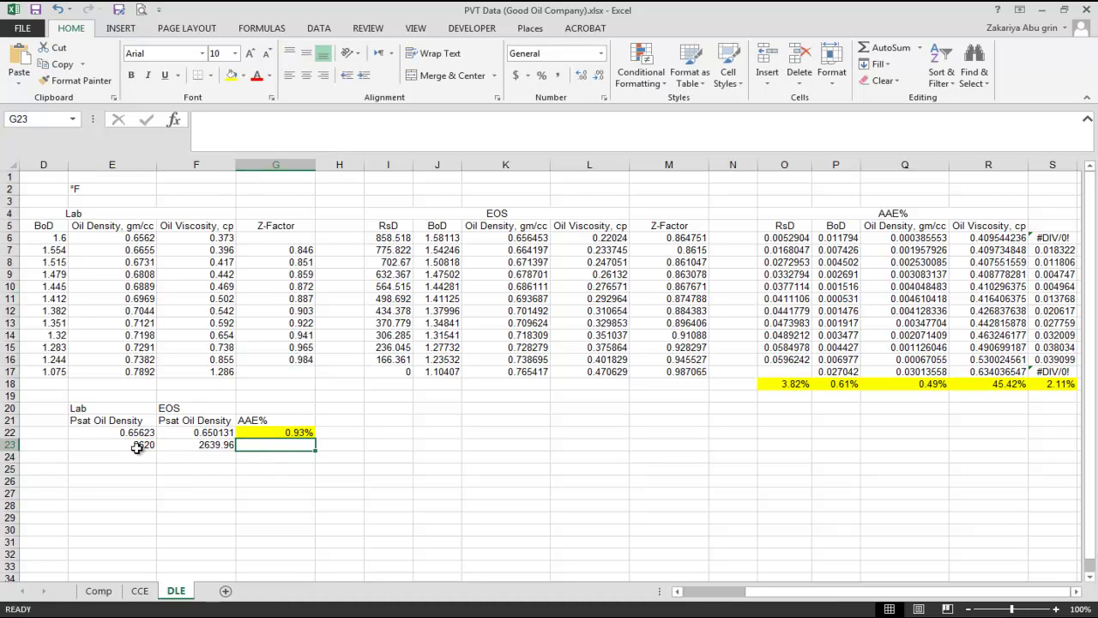
left_click(303, 431)
left_click_drag(315, 439, 300, 456)
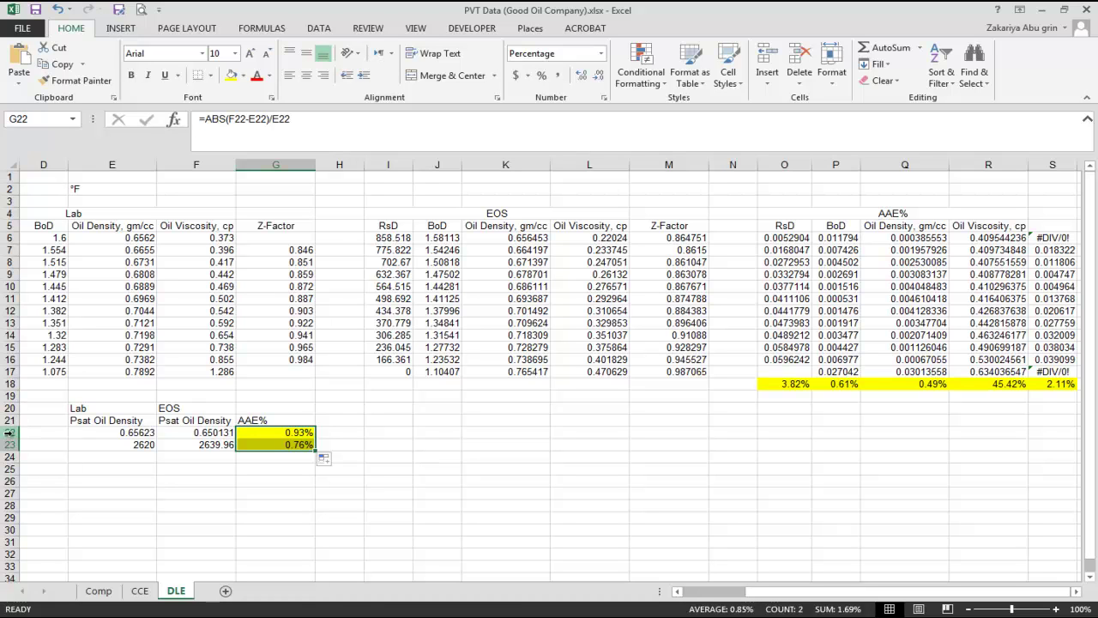
Insert an empty row above the saturation pressure values in row 23
left_click_drag(11, 438, 6, 442)
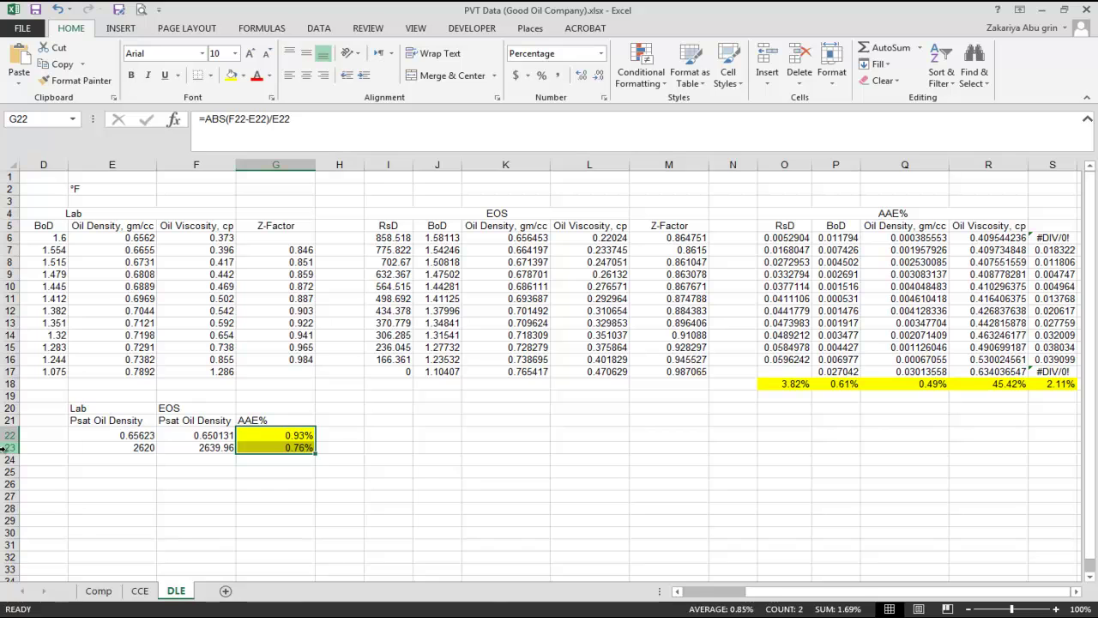
right_click(5, 447)
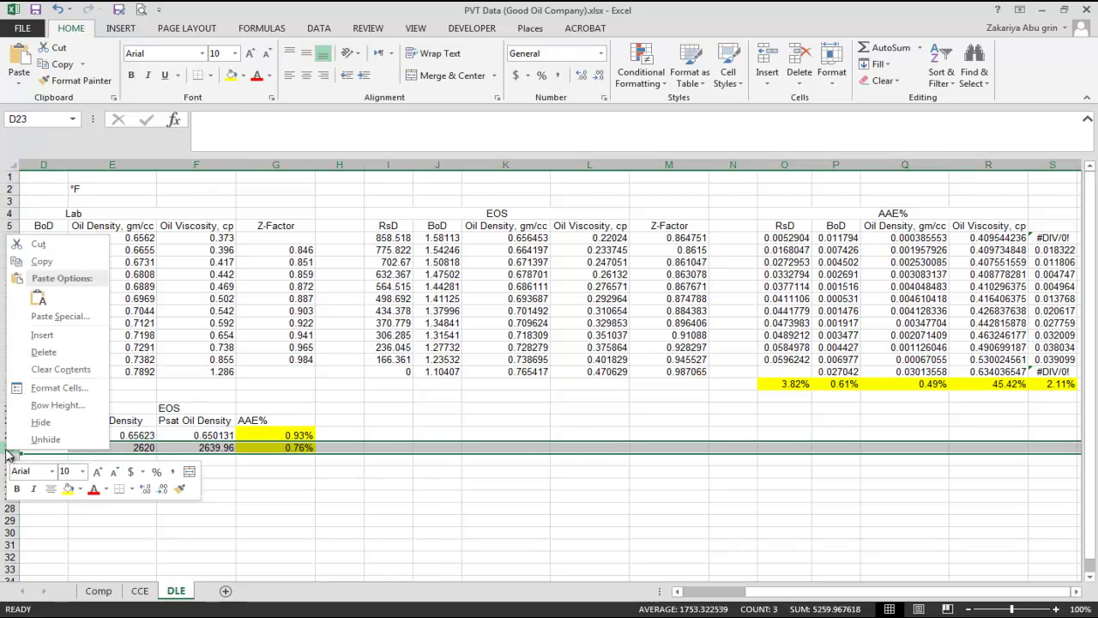
left_click(60, 334)
Label cells E23 and F23 as Psat above the saturation pressure values, and switch back to PVTP
left_click(143, 446)
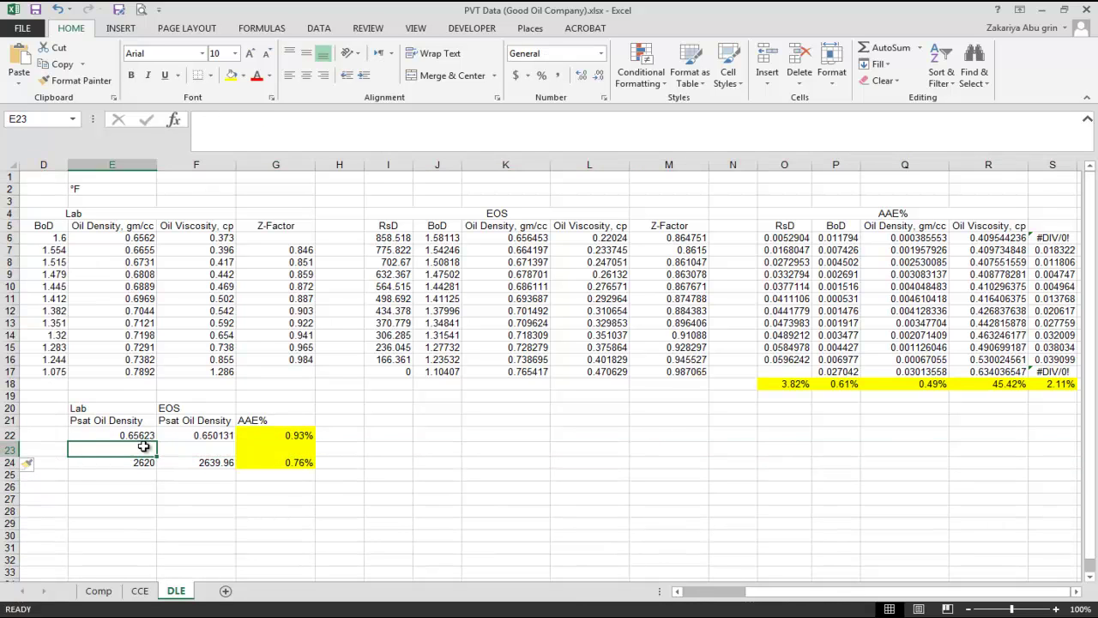
type("Psat")
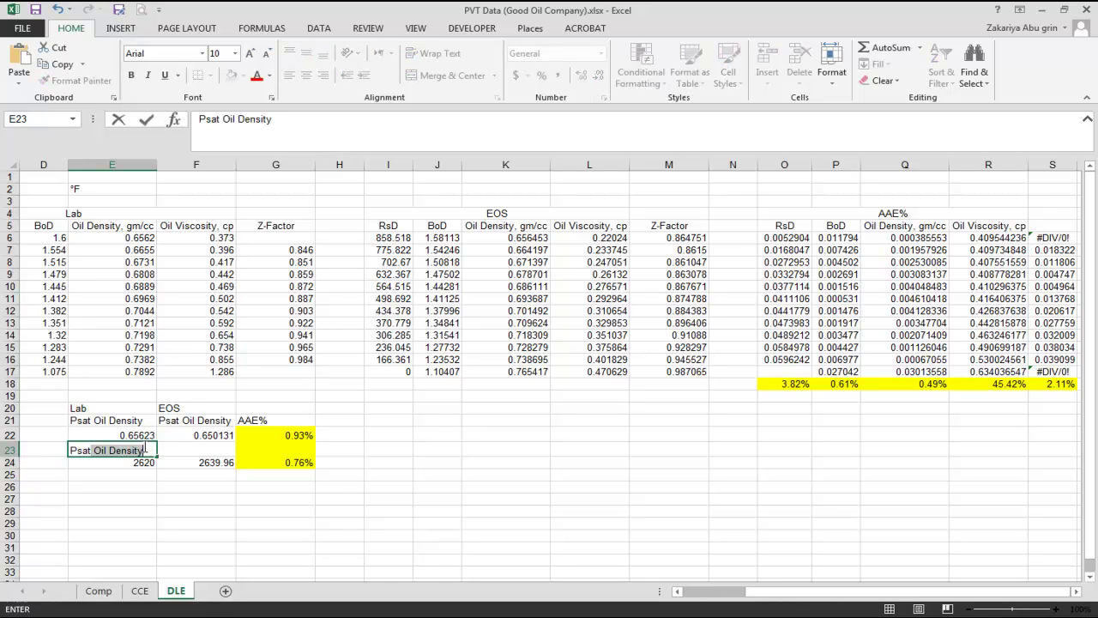
key("BackSpace")
key("BackSpace")
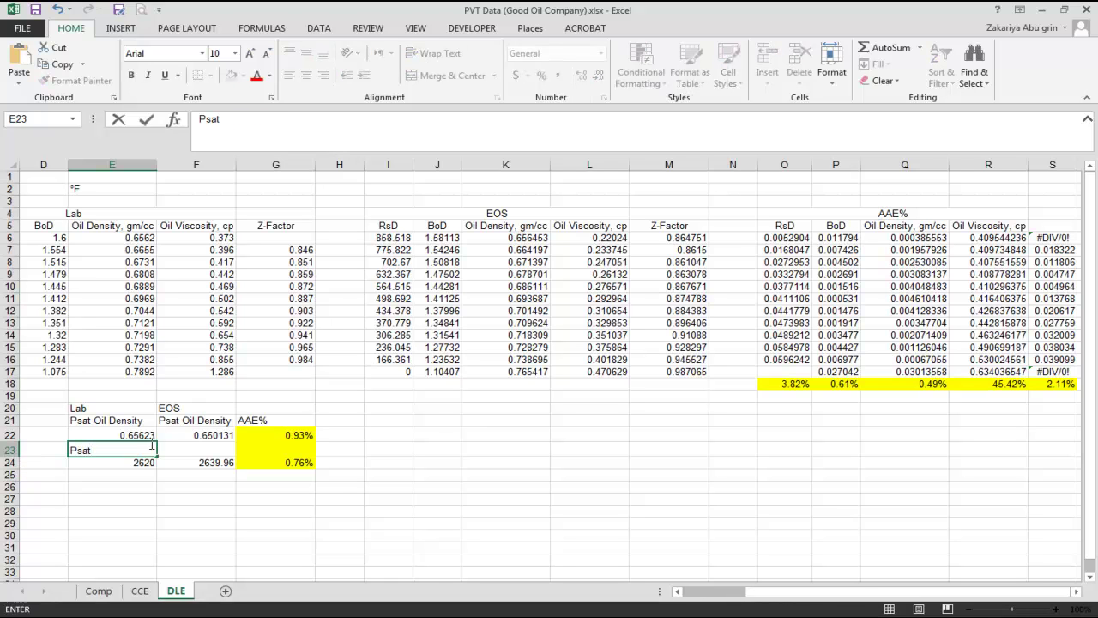
key("ctrl+Return")
key("ctrl+c")
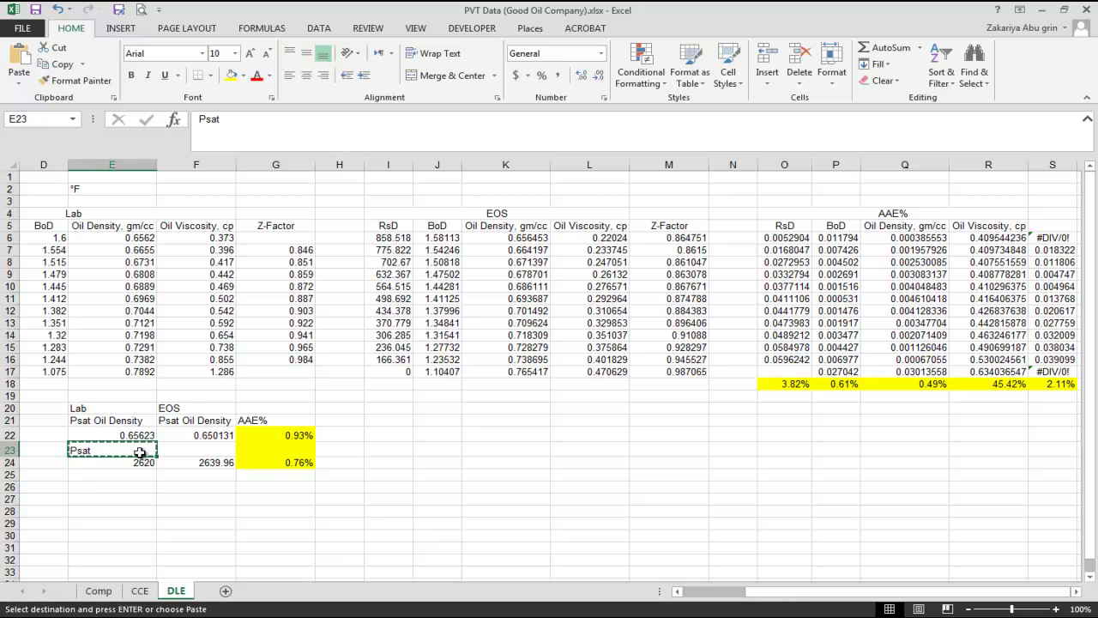
left_click(198, 450)
key("ctrl+v")
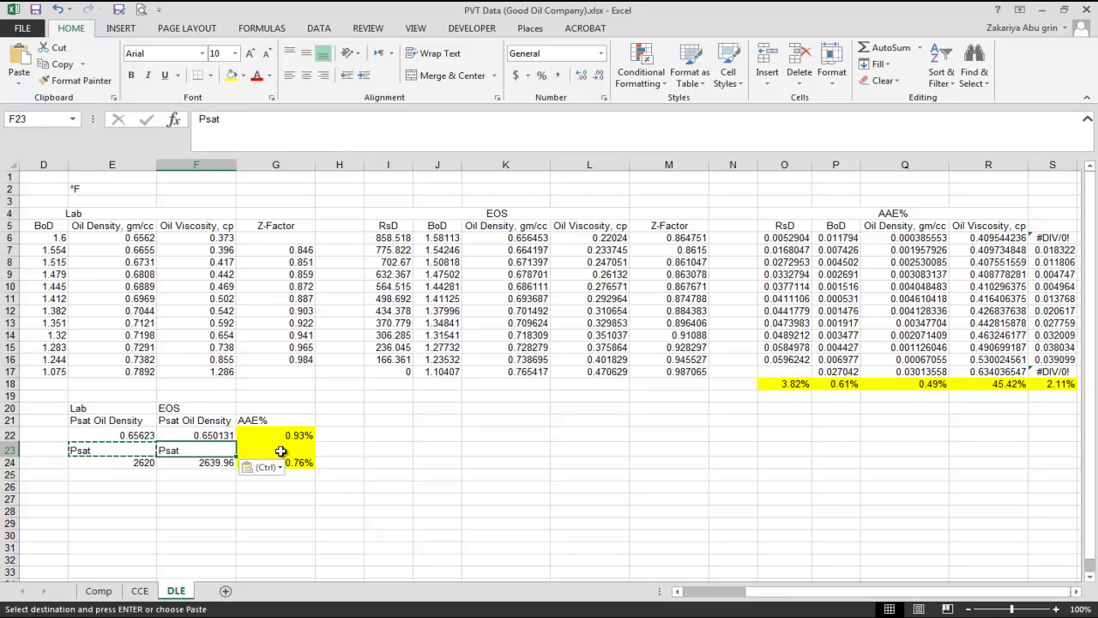
left_click(277, 500)
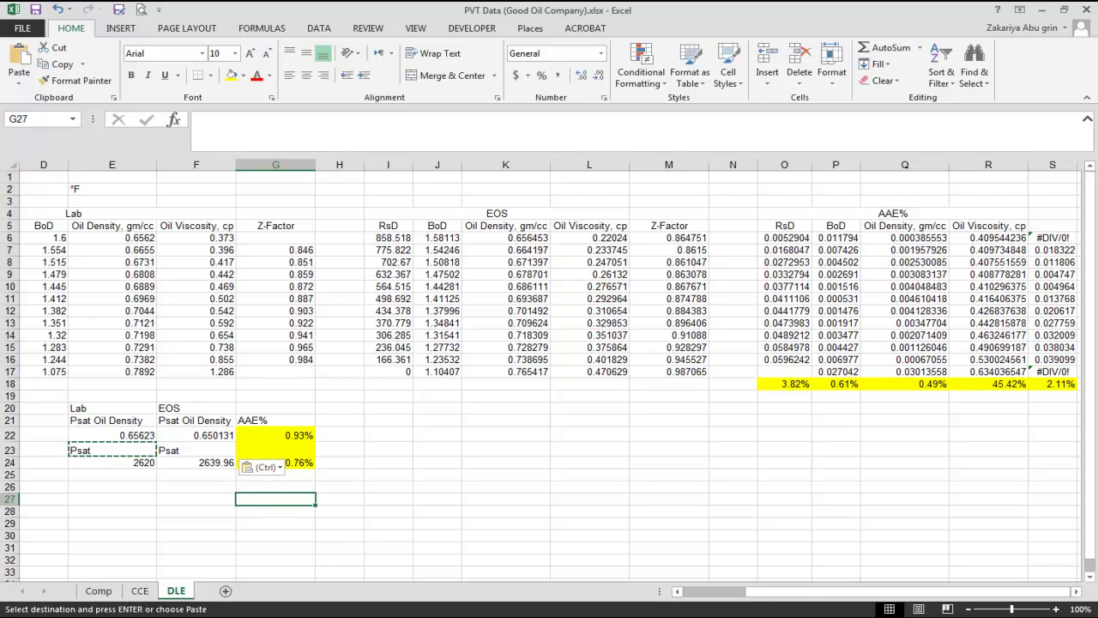
key("alt+Tab")
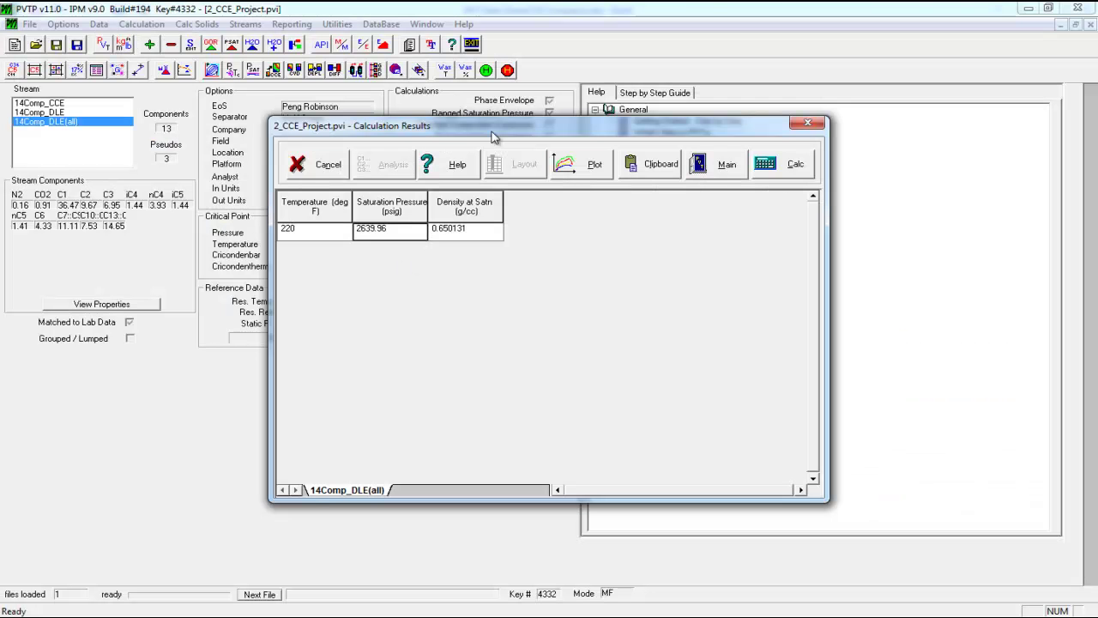
Leave the saturation pressure results and run the constant composition expansion calculation for 14Comp_DLE(all) with the user-selected pressures
left_click(731, 176)
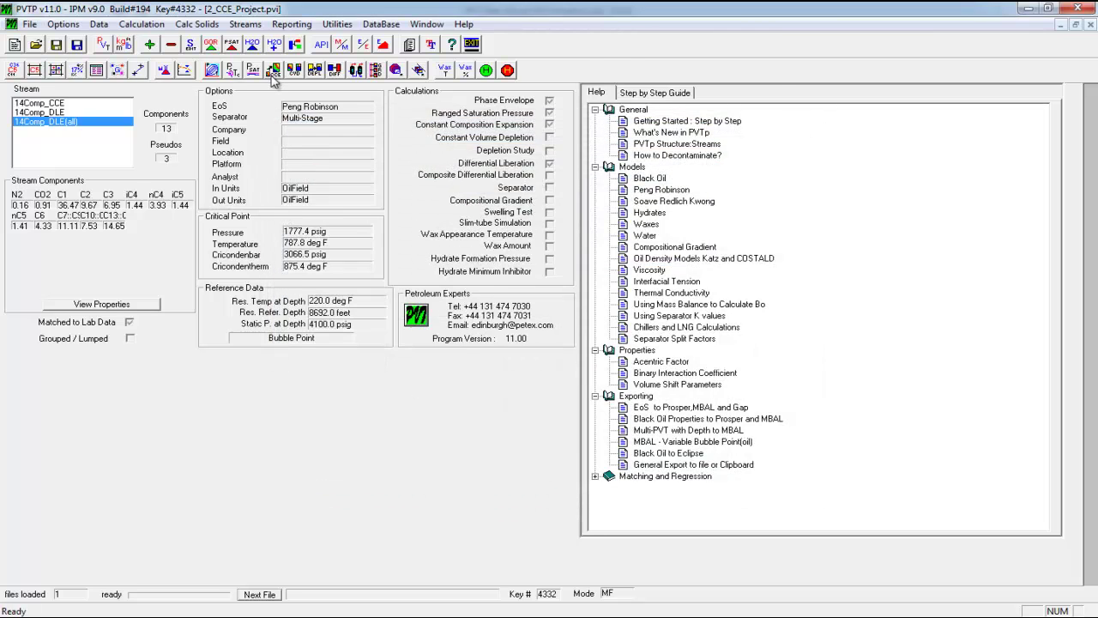
left_click(273, 69)
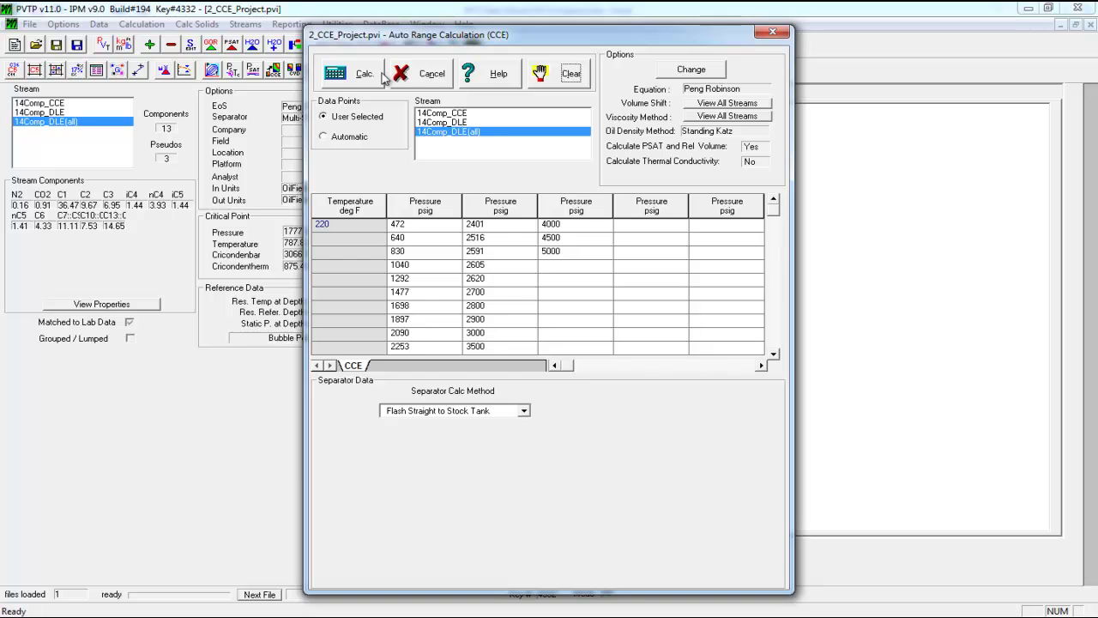
left_click(365, 73)
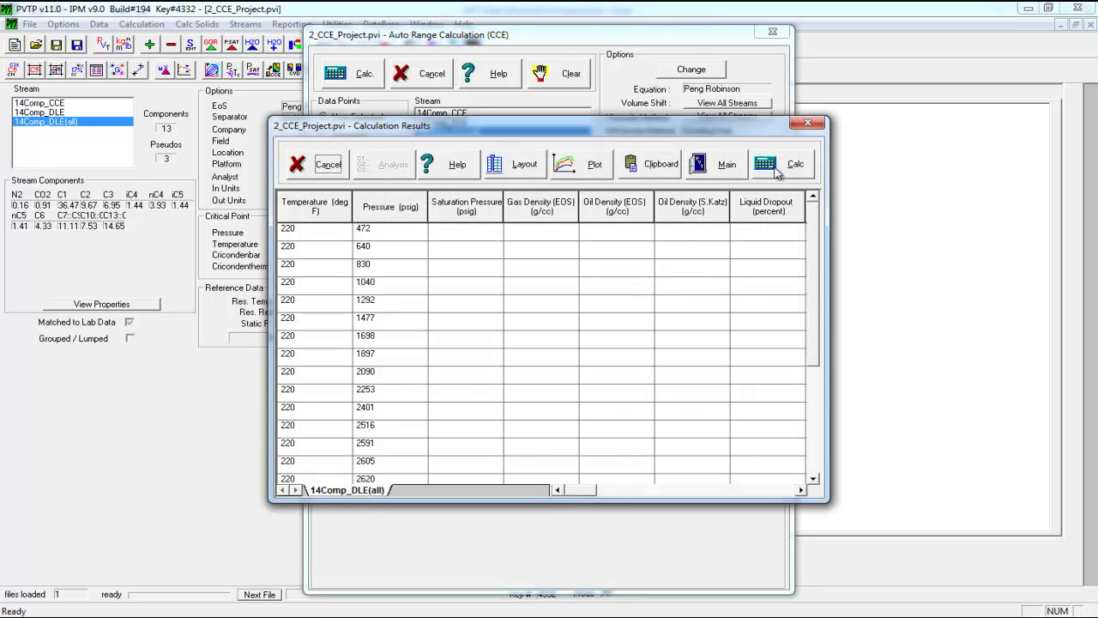
left_click(781, 167)
left_click(605, 349)
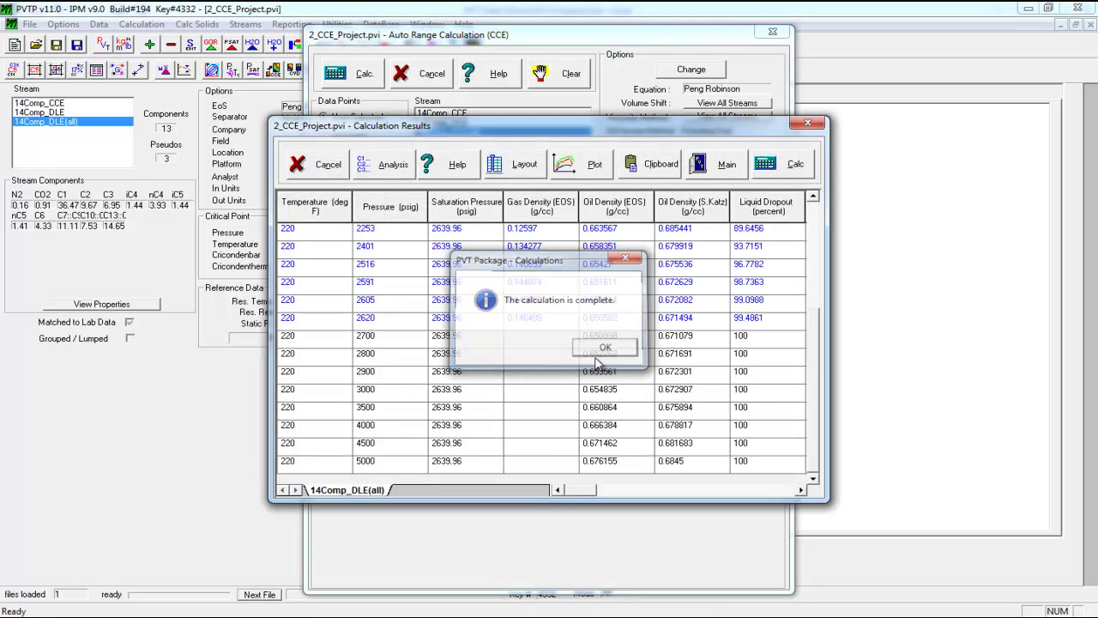
Copy the CCE Relative Volume results into H5:H27 of the CCE sheet in the Excel workbook PVT Data (Good Oil Company)_CCE.xlsx
left_click_drag(580, 490, 646, 492)
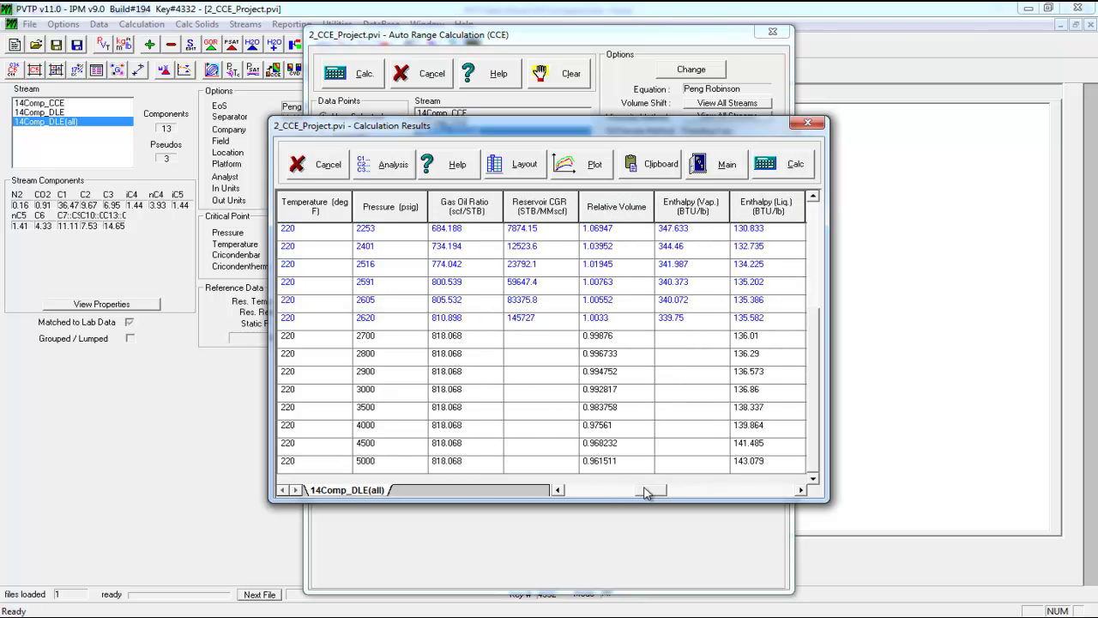
scroll(813, 347, "up", 3)
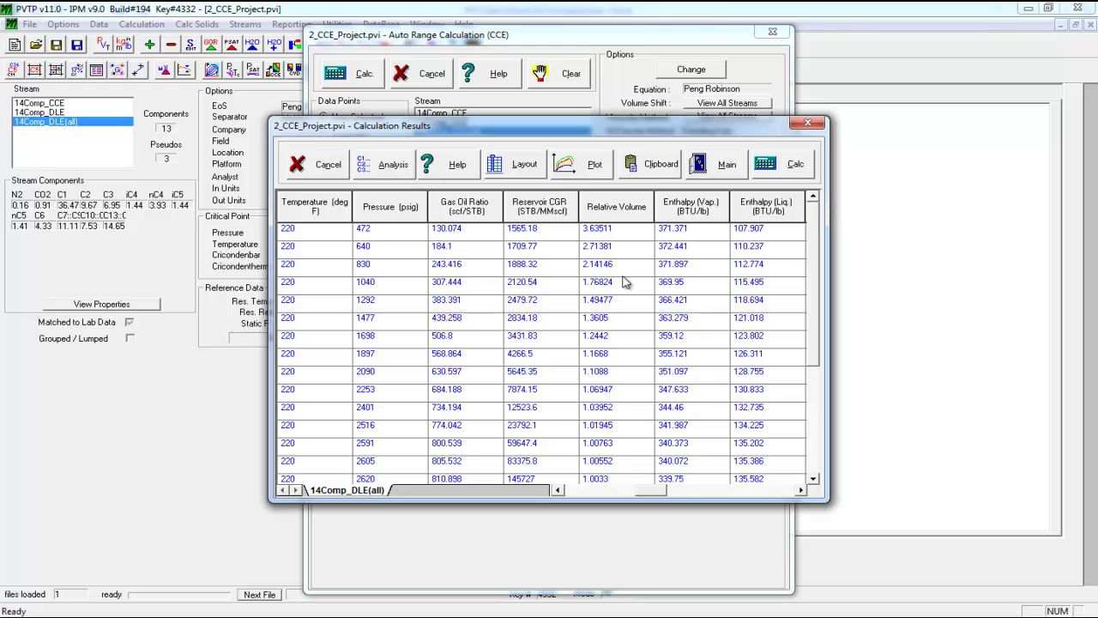
left_click_drag(613, 234, 618, 531)
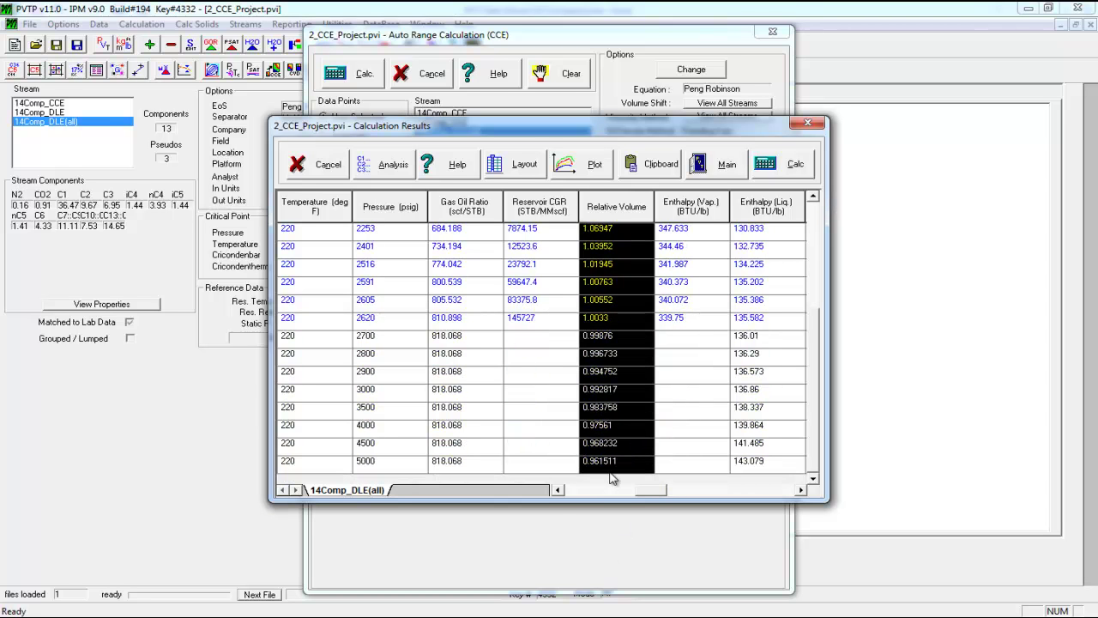
left_click(399, 614)
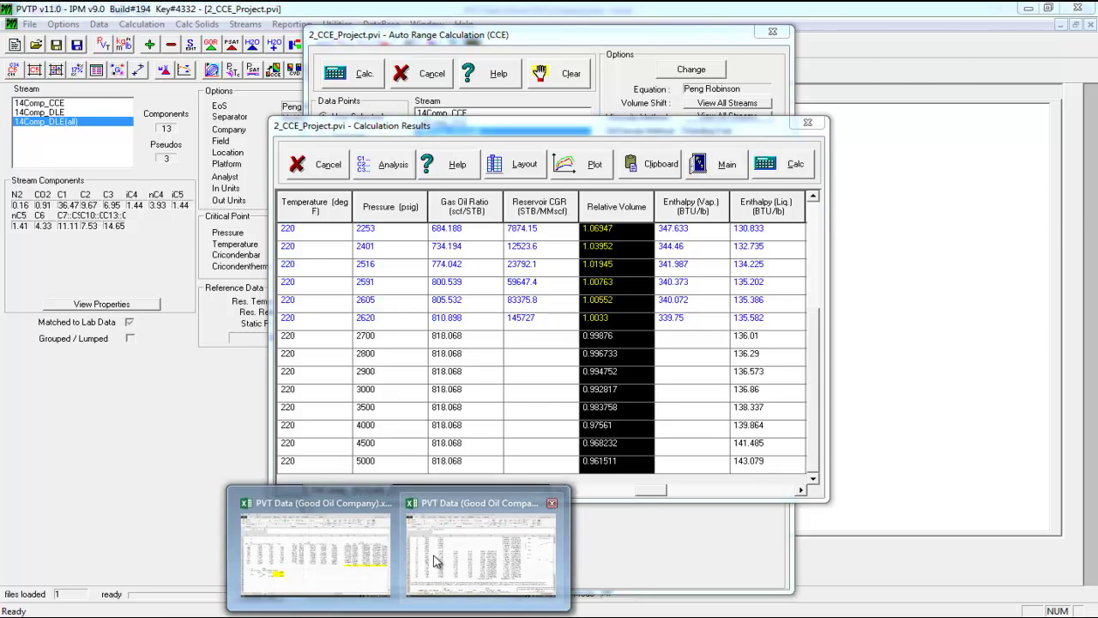
left_click(435, 561)
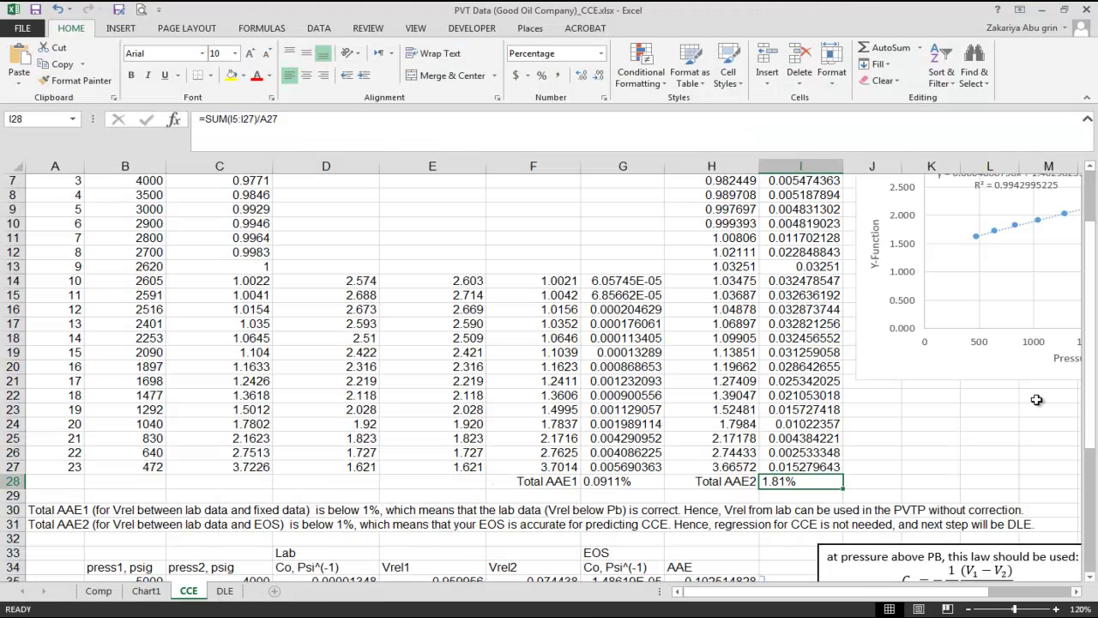
scroll(1036, 400, "up", 2)
left_click(732, 239)
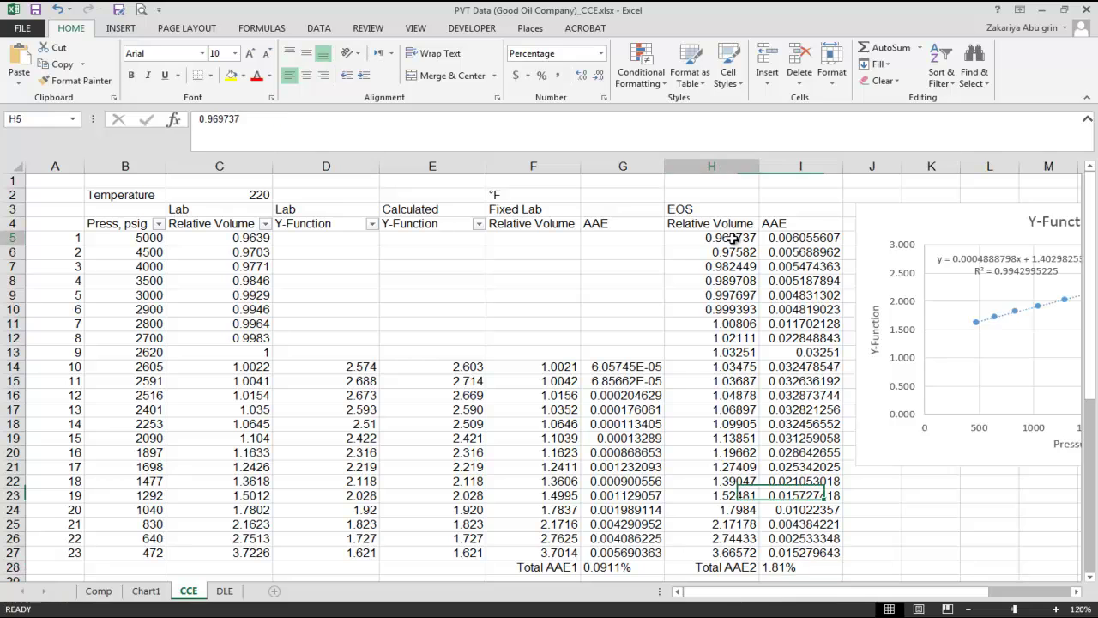
key("ctrl+shift+Down")
key("ctrl+v")
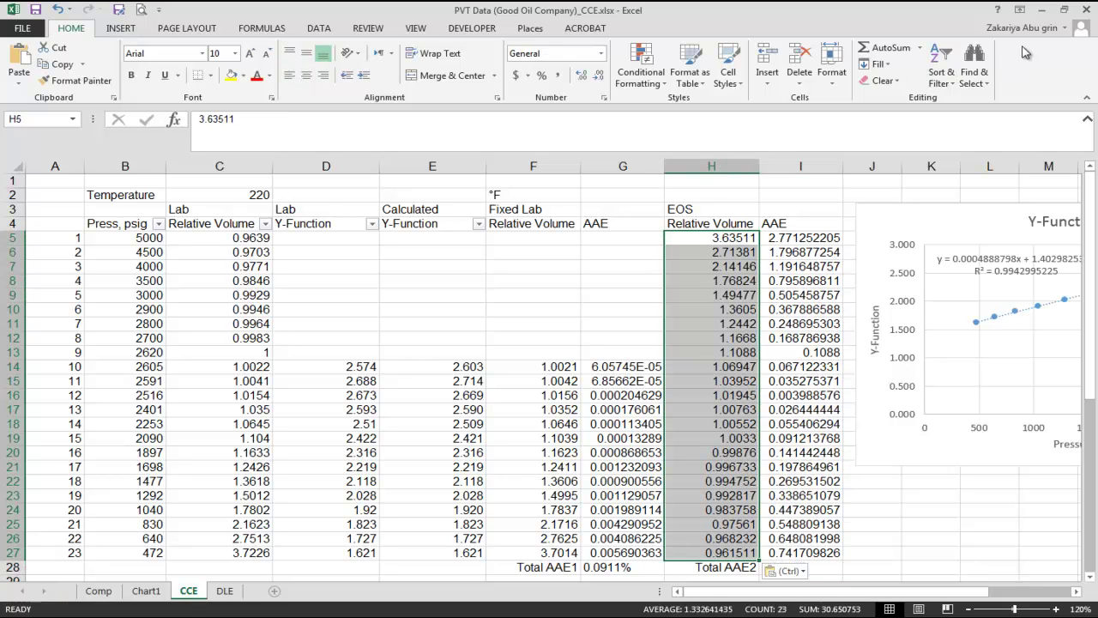
Sort the pasted EOS relative volumes in H5:H27 from smallest to largest without expanding the selection, and check the Total AAE2 cell
left_click(941, 75)
left_click(950, 103)
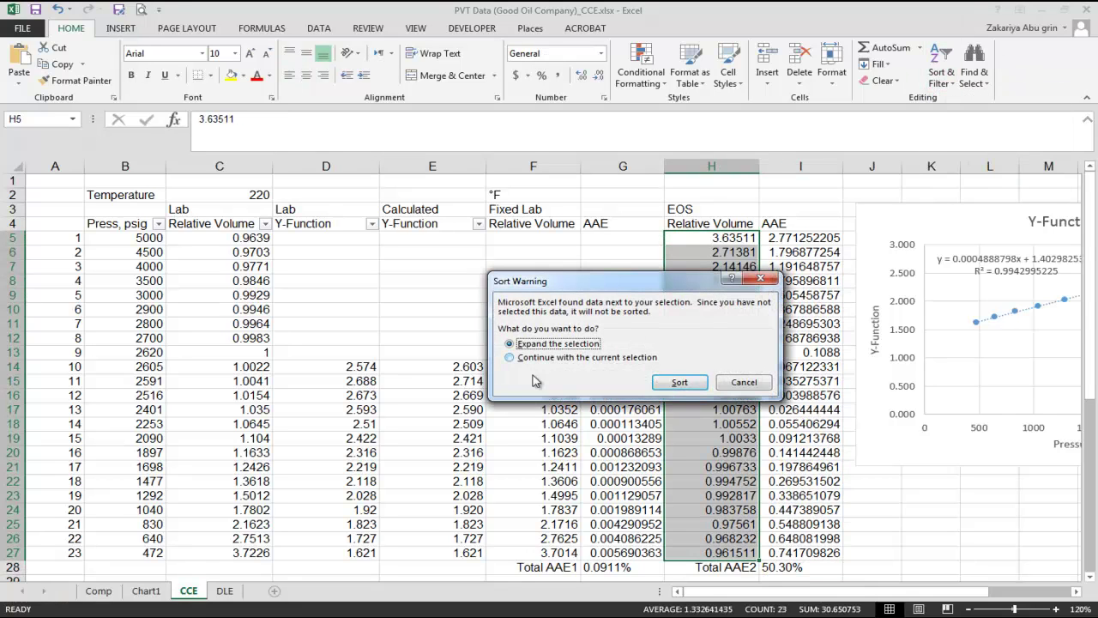
left_click(532, 358)
left_click(691, 383)
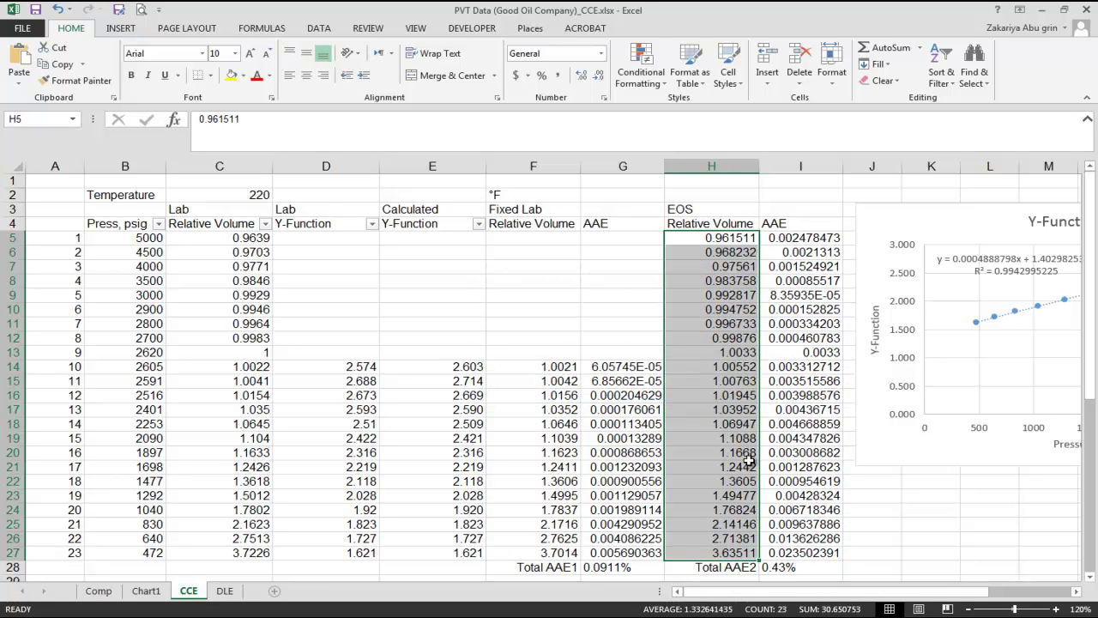
left_click(784, 567)
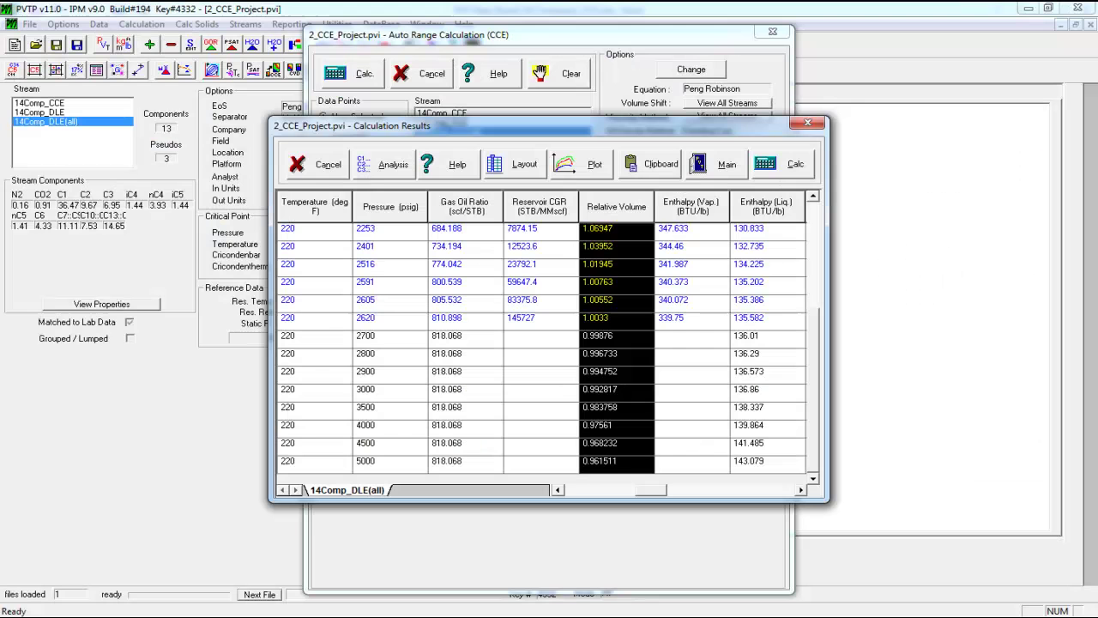
Switch back to PVTP, close the CCE results and run the differential expansion calculation for 14Comp_DLE(all) at 220 deg F
key("alt+Tab")
left_click(730, 168)
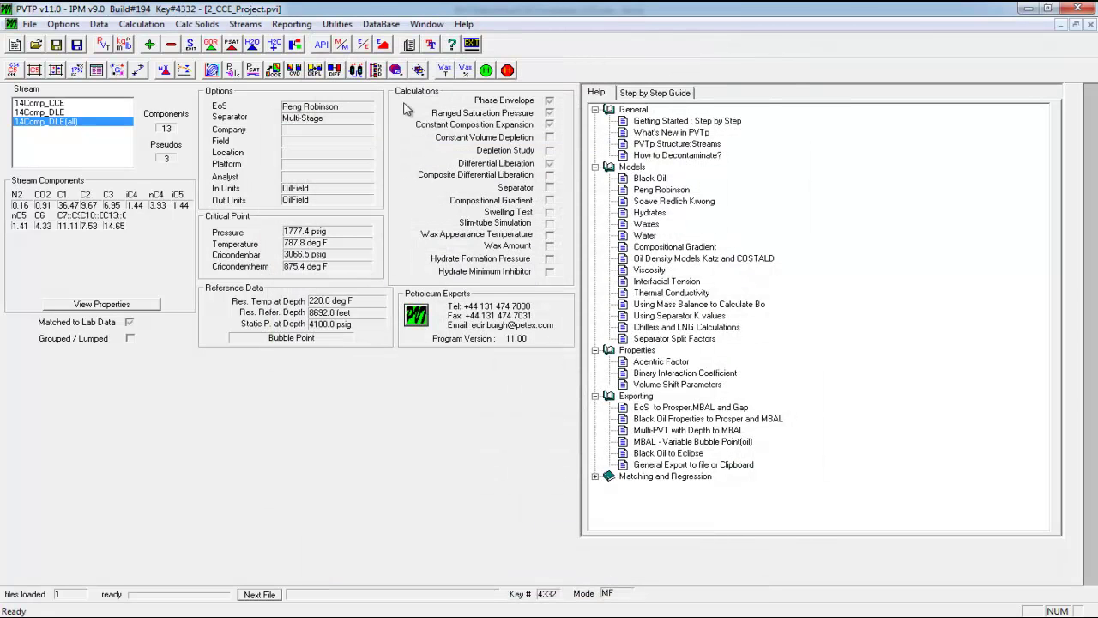
left_click(333, 70)
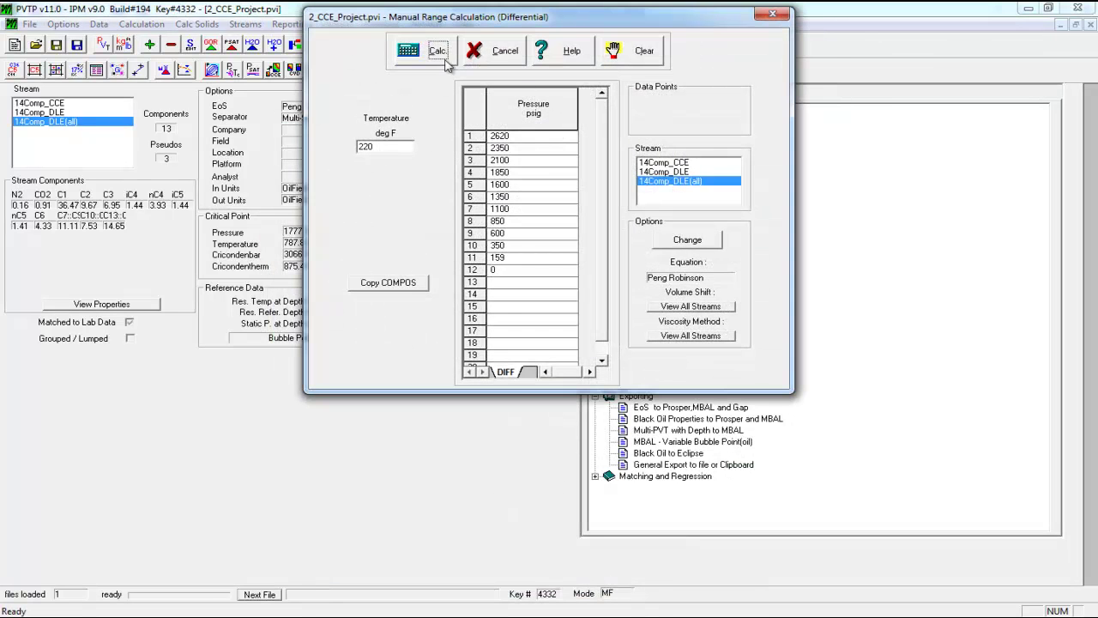
left_click(441, 52)
left_click(779, 65)
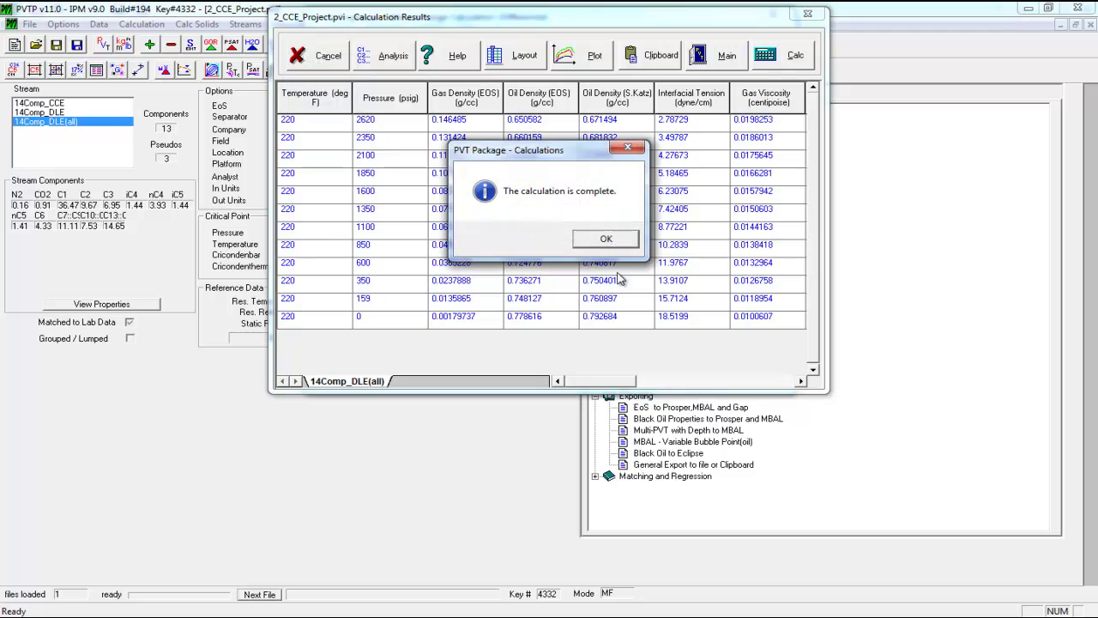
left_click(606, 240)
Copy the Oil Density (EOS) results into the EOS oil density column from K6 on the DLE sheet of PVT Data (Good Oil Company).xlsx
left_click_drag(541, 122, 539, 367)
key("ctrl+c")
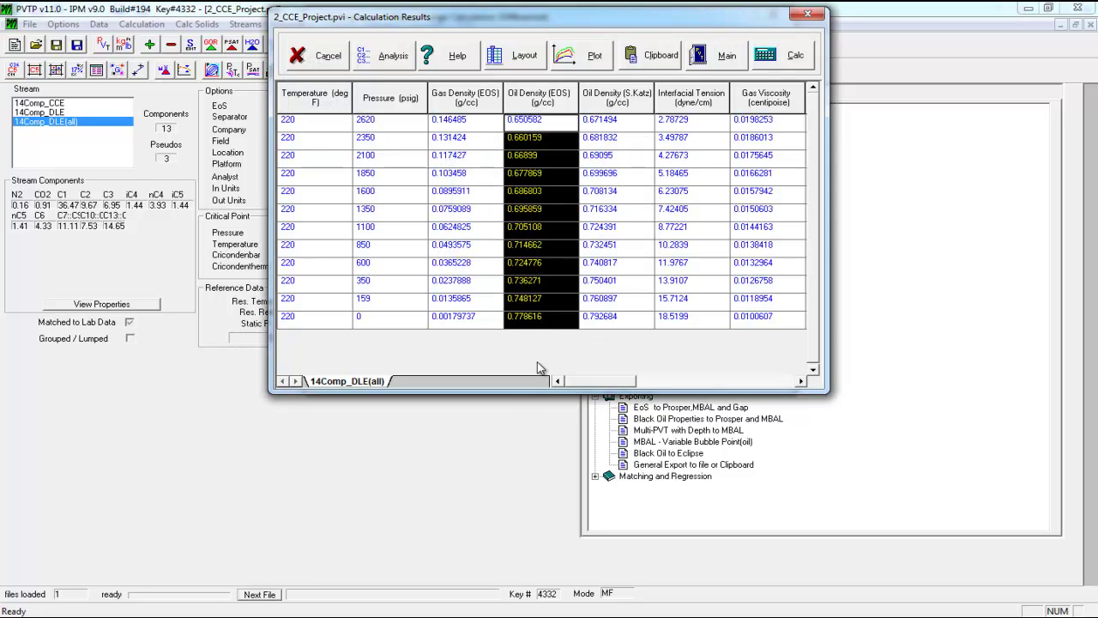
left_click(398, 614)
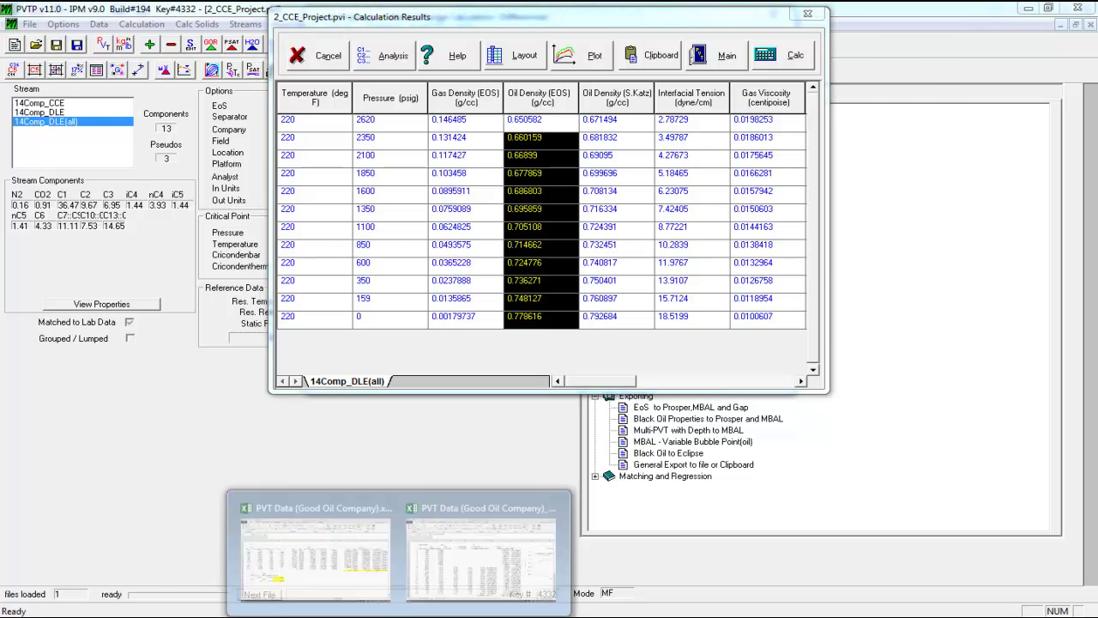
left_click(311, 571)
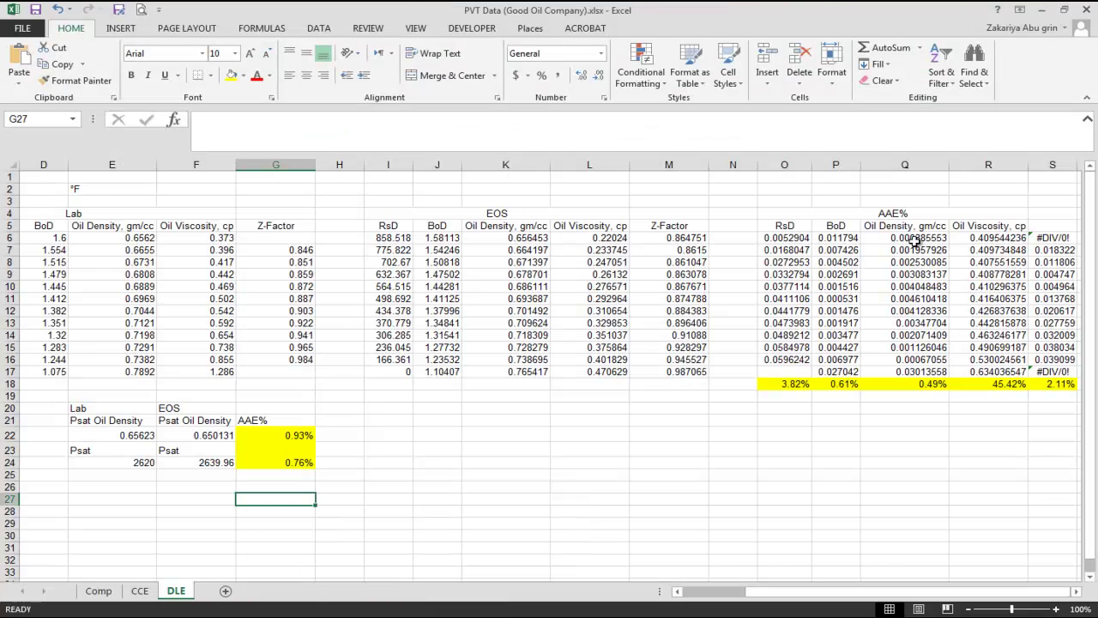
left_click(507, 236)
key("ctrl+v")
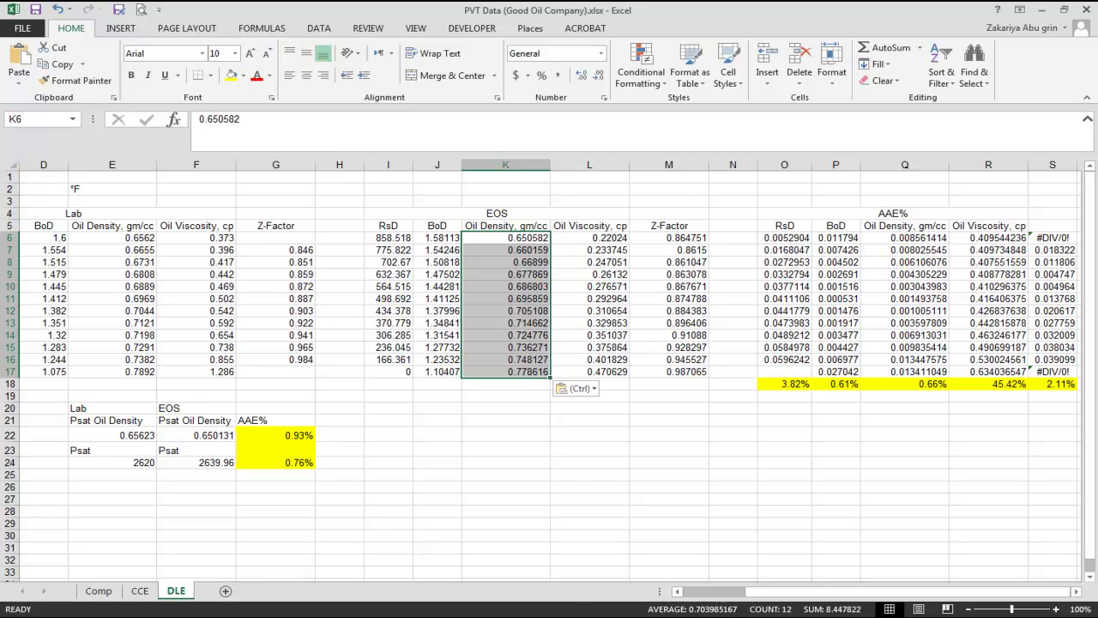
Copy the Gas Oil Ratio results from PVTP into the EOS RsD column starting at I6 on the DLE sheet in Excel
left_click(316, 616)
mouse_move(399, 616)
left_click(316, 616)
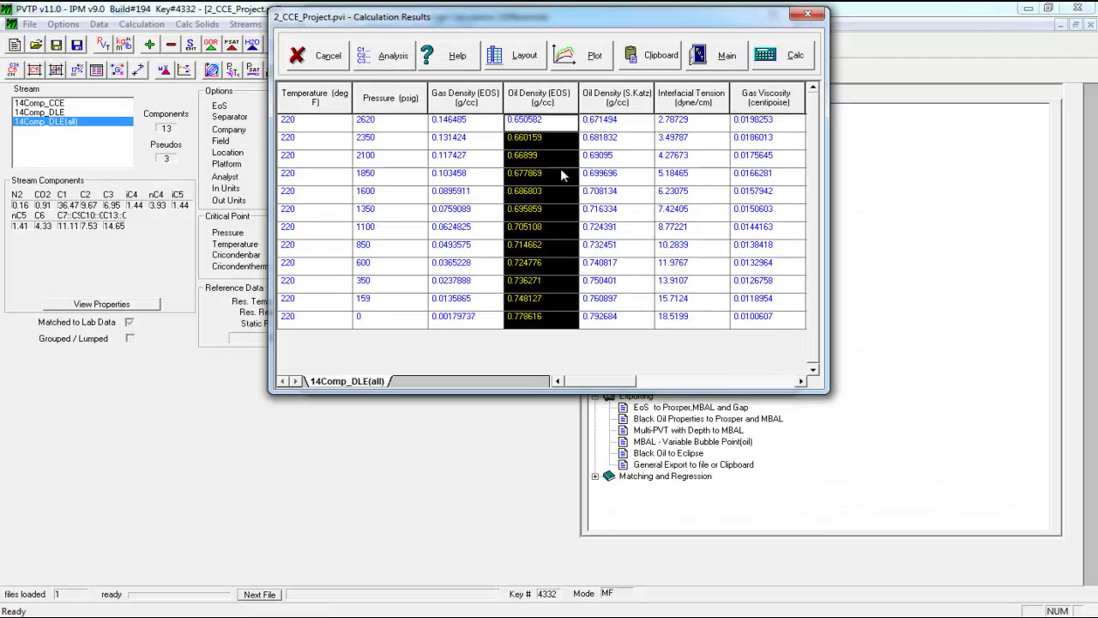
left_click(801, 381)
left_click(800, 381)
left_click(800, 381)
left_click(801, 381)
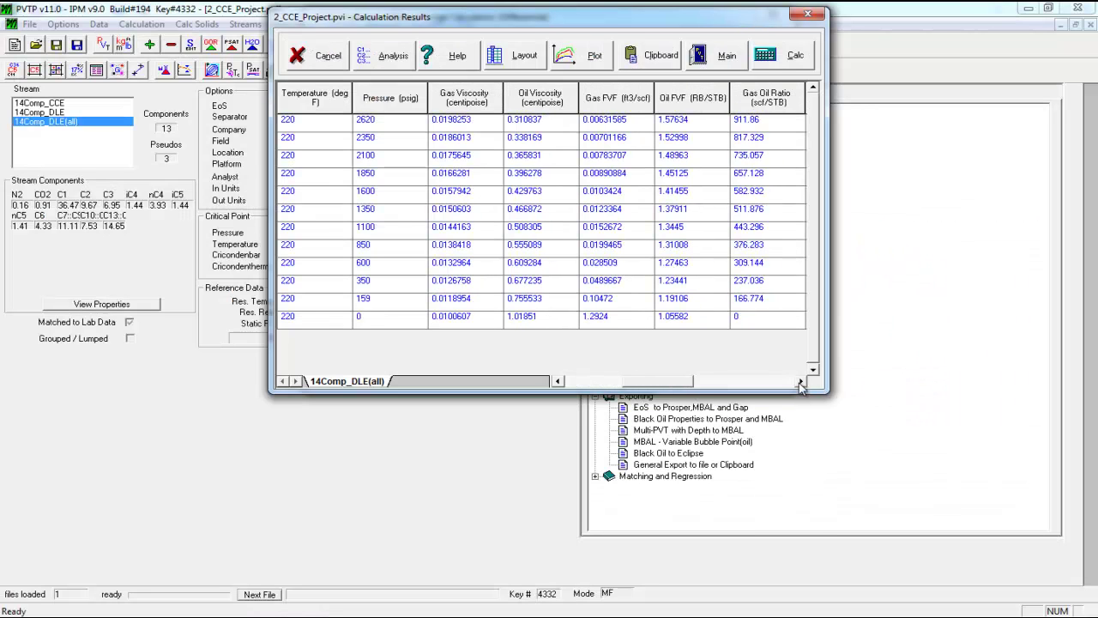
left_click_drag(750, 122, 761, 361)
key("ctrl+c")
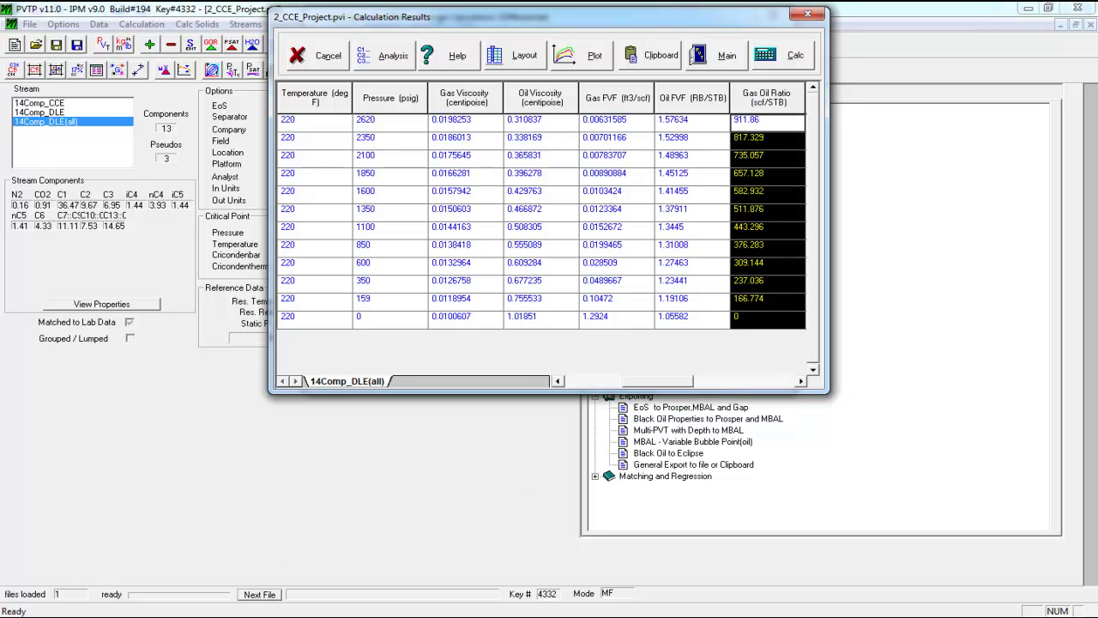
left_click(274, 613)
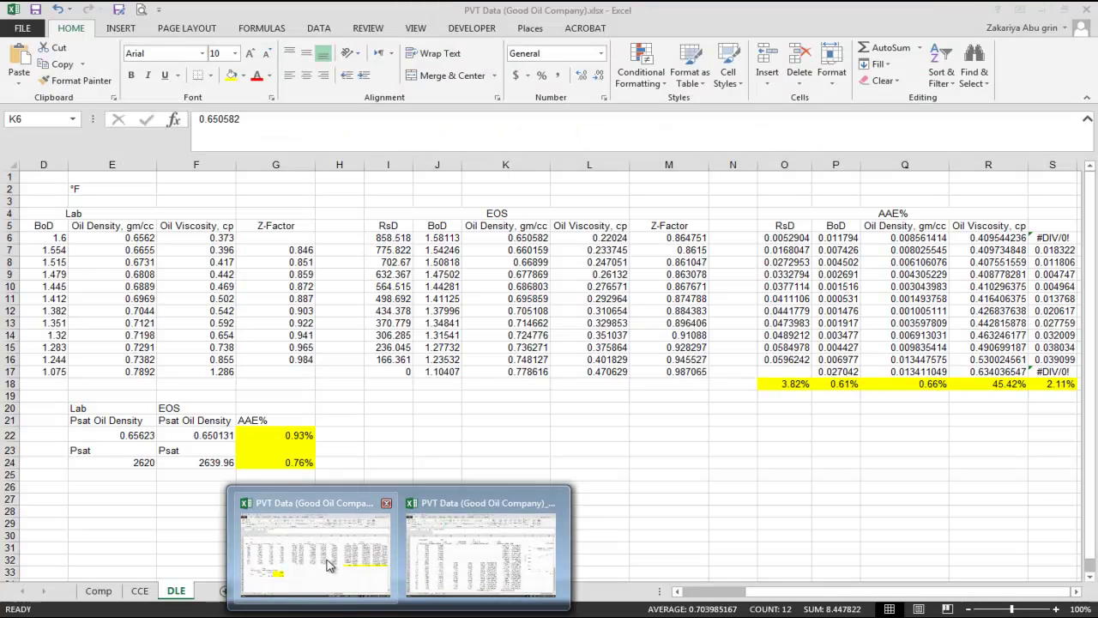
left_click(329, 564)
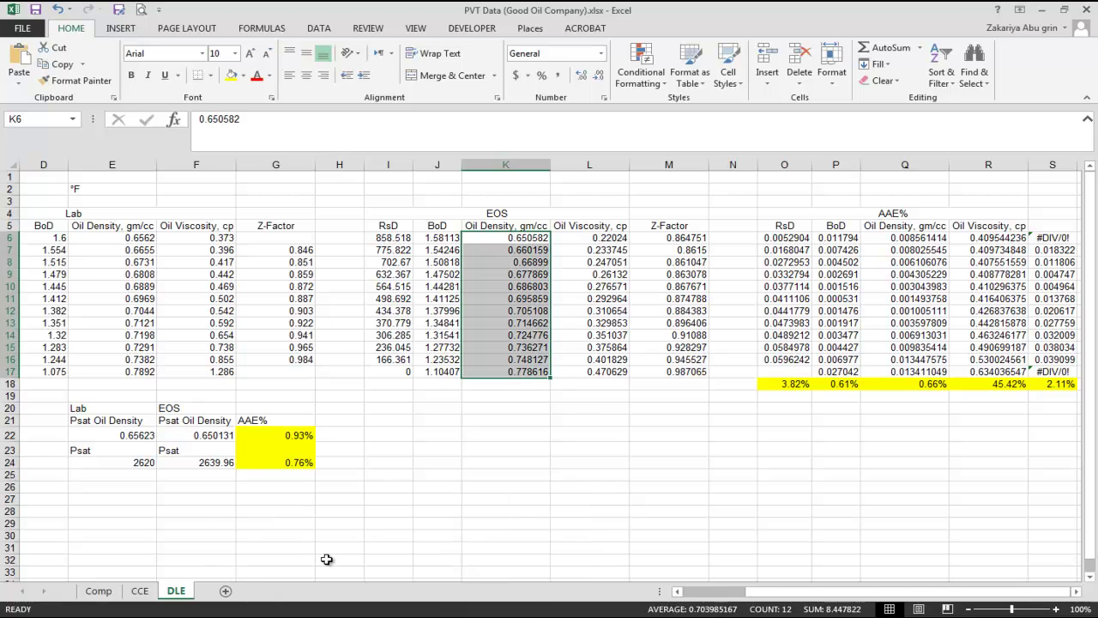
left_click(403, 240)
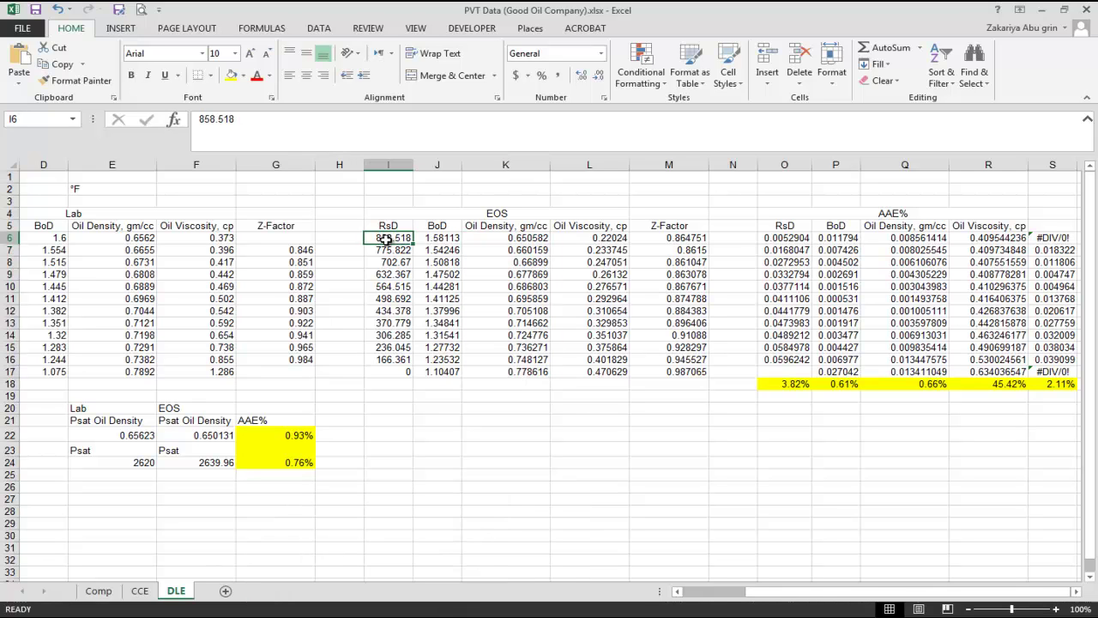
key("ctrl+v")
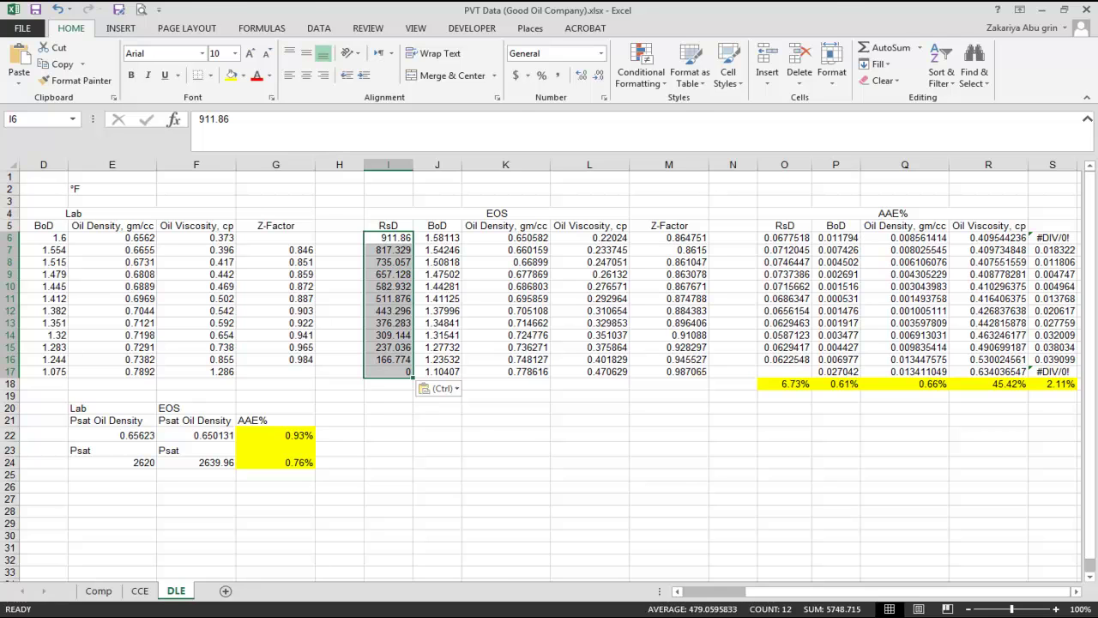
Copy the Oil FVF results from PVTP into the EOS BoD column starting at J6 on the DLE sheet in Excel
key("alt+Tab")
left_click_drag(692, 120, 687, 381)
key("ctrl+c")
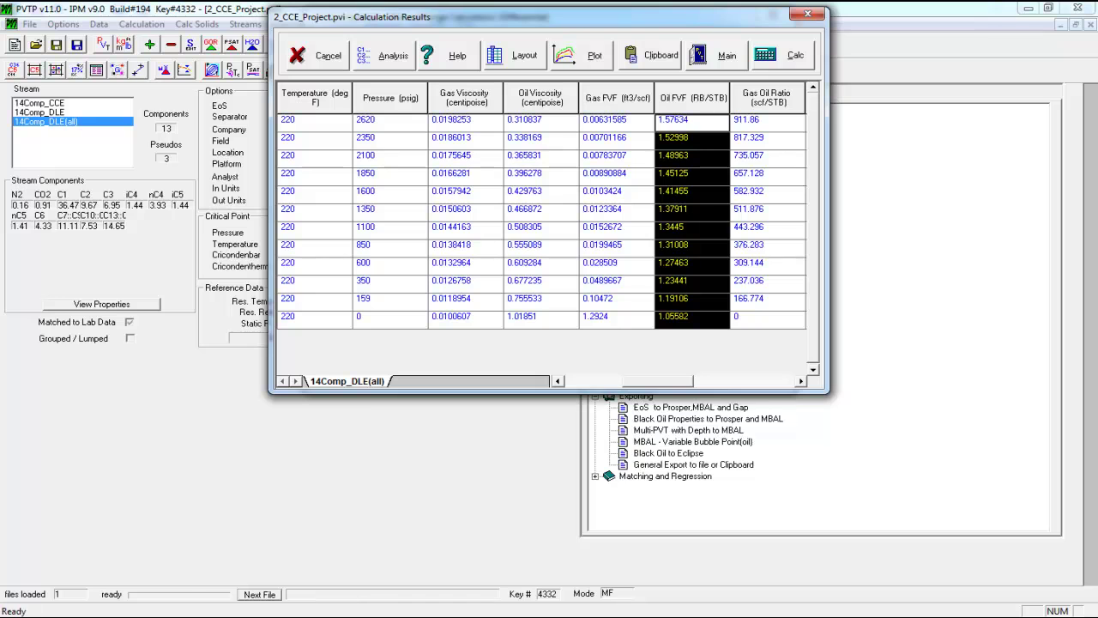
left_click(375, 614)
left_click(380, 552)
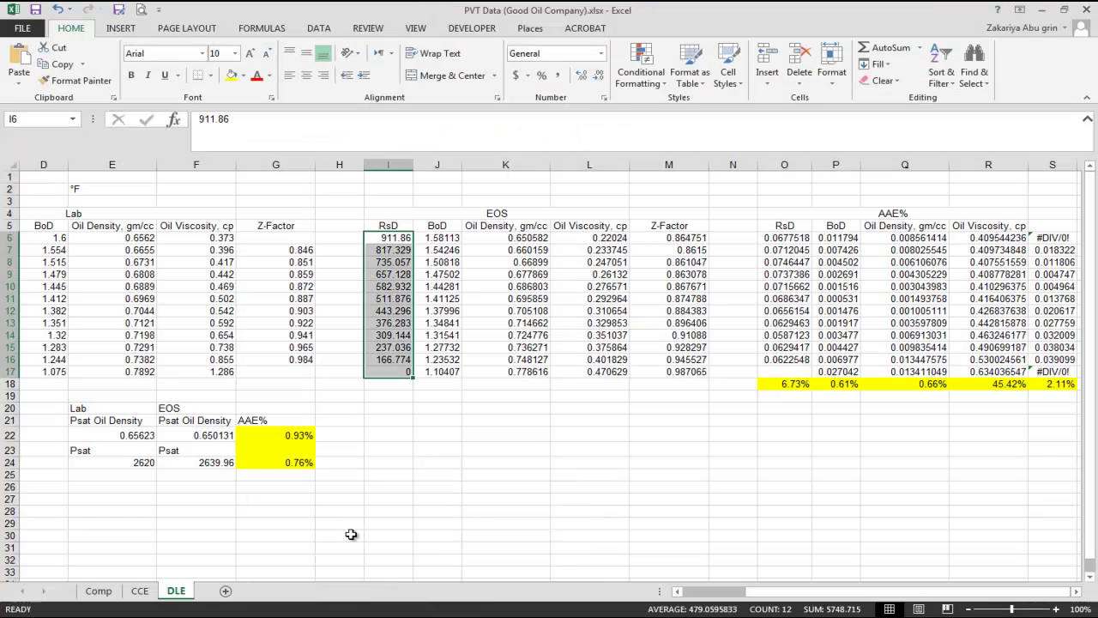
left_click(449, 238)
key("ctrl+v")
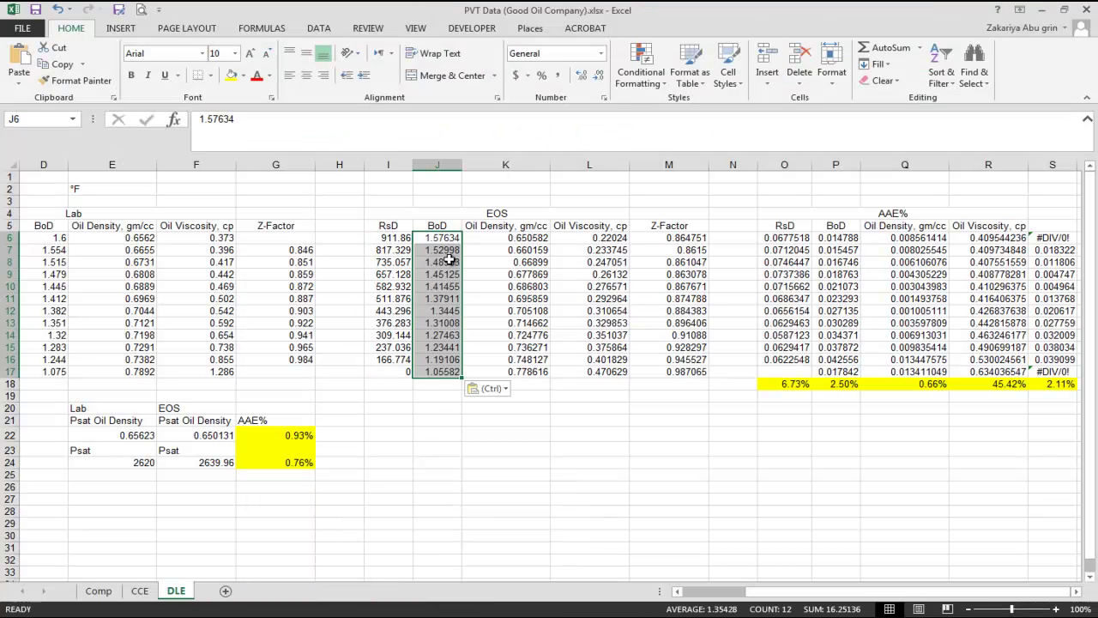
Copy the Z Factor (Vapour) results from PVTP into the EOS Z-Factor column starting at M6 on the DLE sheet in Excel
key("alt+Tab")
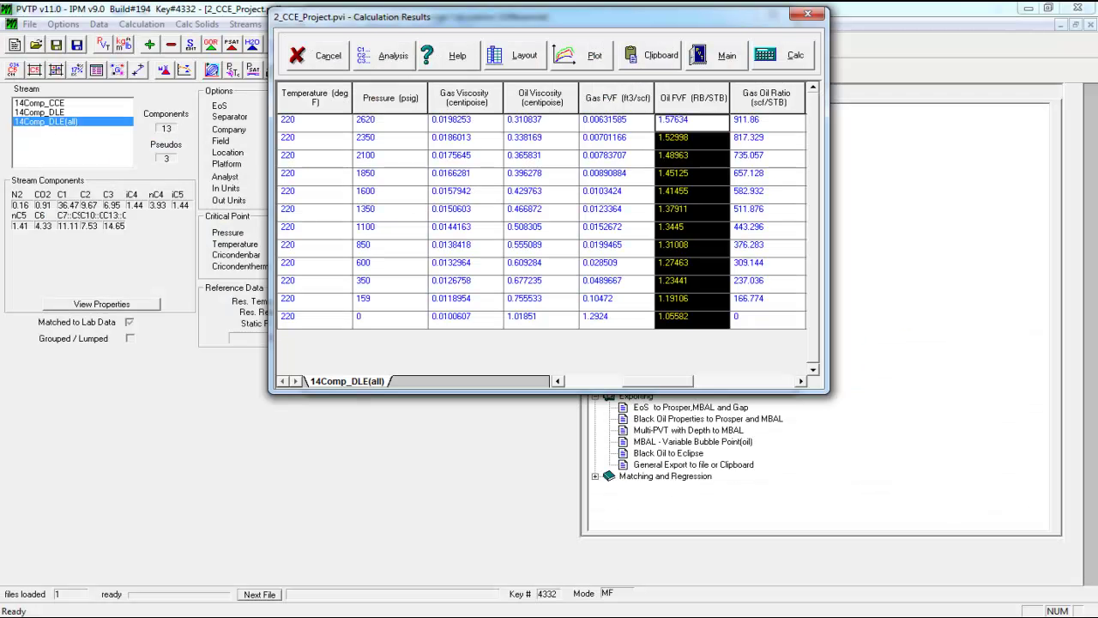
left_click_drag(650, 386, 782, 387)
left_click_drag(705, 123, 655, 348)
left_click_drag(705, 131, 696, 337)
key("ctrl+c")
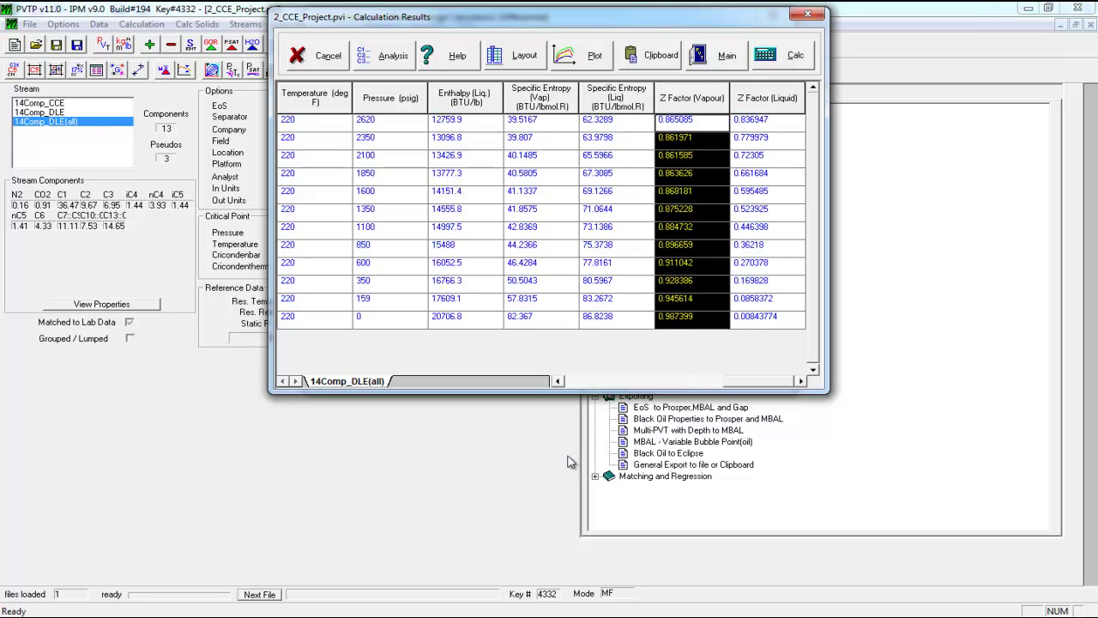
left_click(257, 617)
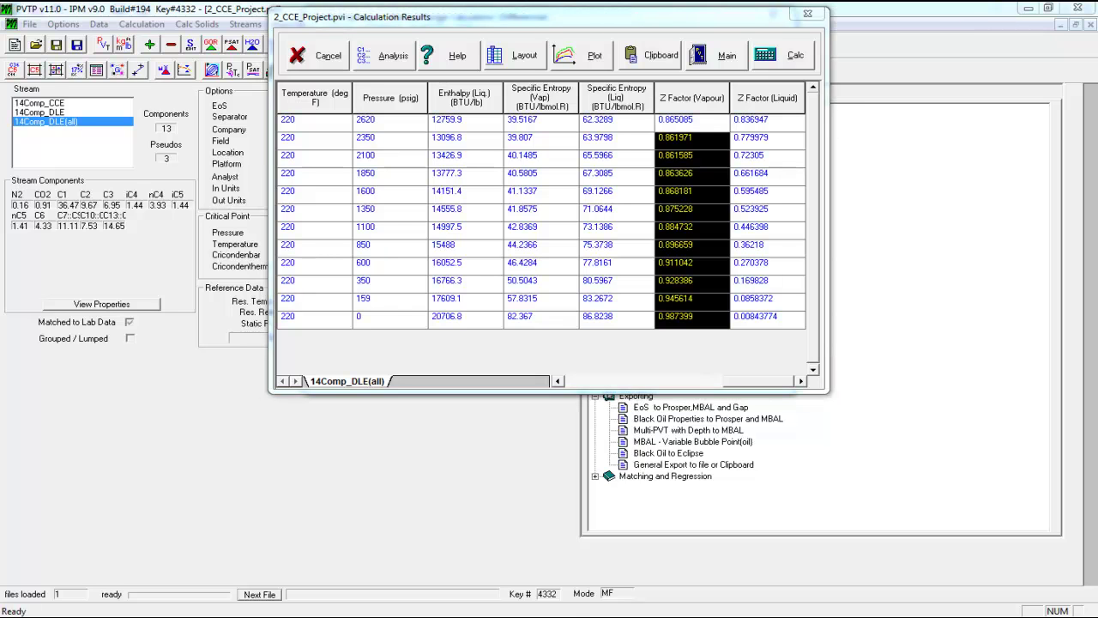
left_click(317, 523)
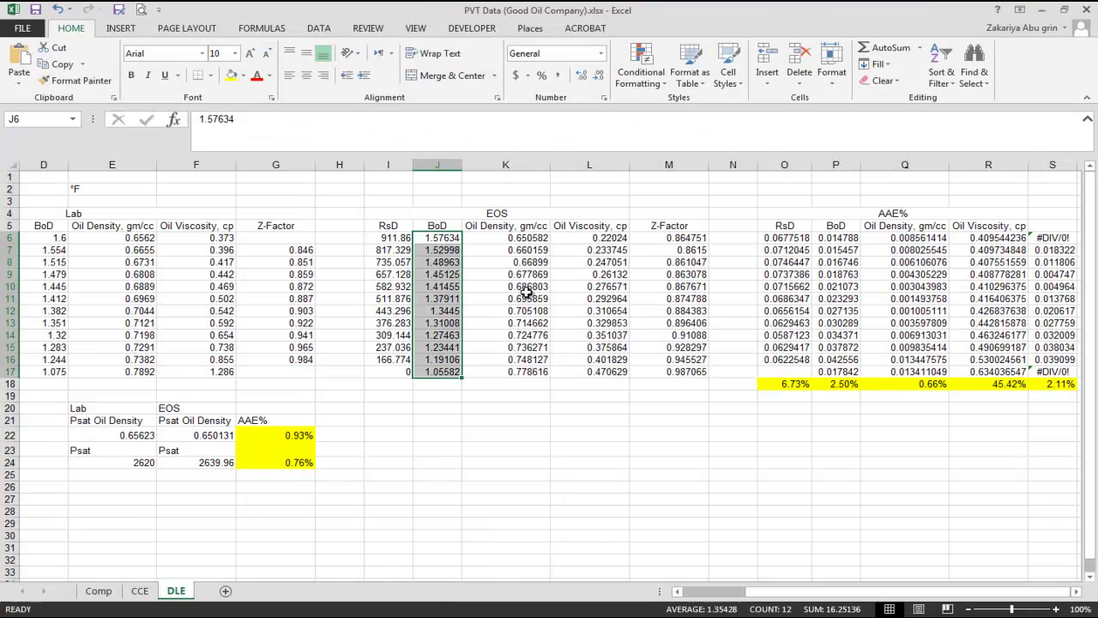
left_click(655, 239)
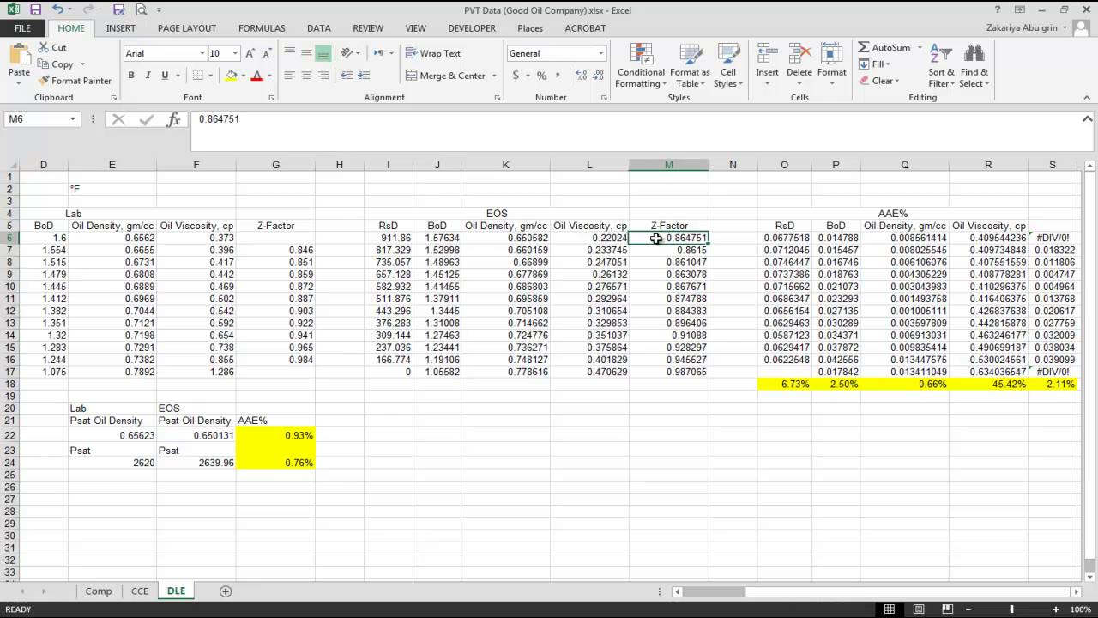
key("ctrl+v")
Copy the Oil Viscosity results from PVTP into the EOS oil viscosity column starting at L6 on the DLE sheet in Excel
left_click(399, 617)
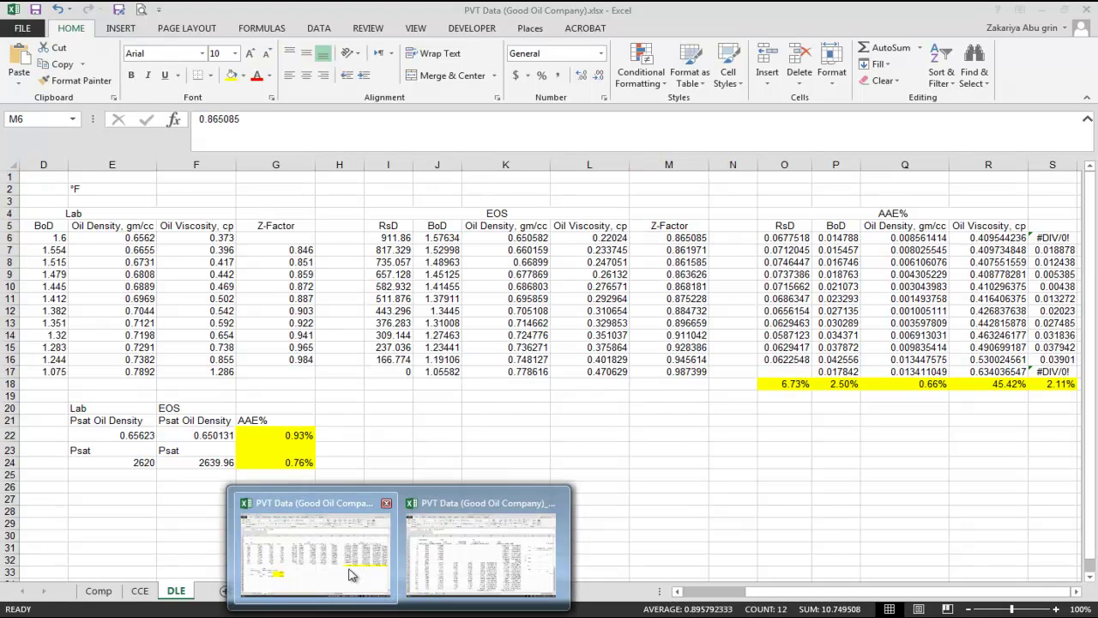
key("alt+Tab")
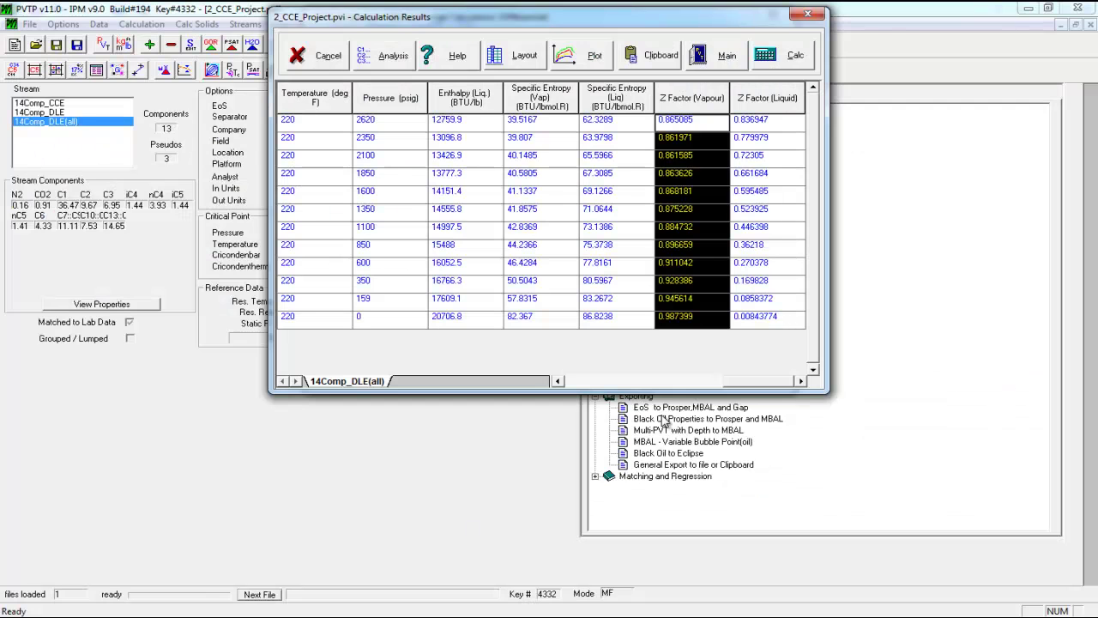
left_click_drag(752, 385, 632, 383)
left_click_drag(708, 124, 670, 350)
key("ctrl+c")
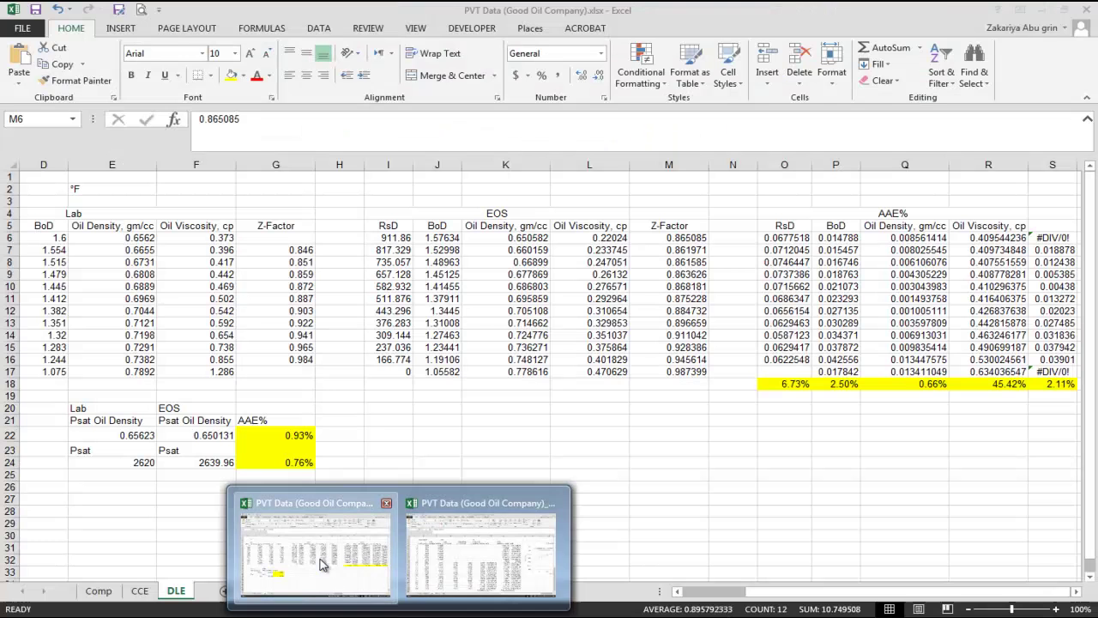
left_click(322, 559)
left_click(604, 247)
left_click(596, 237)
key("ctrl+v")
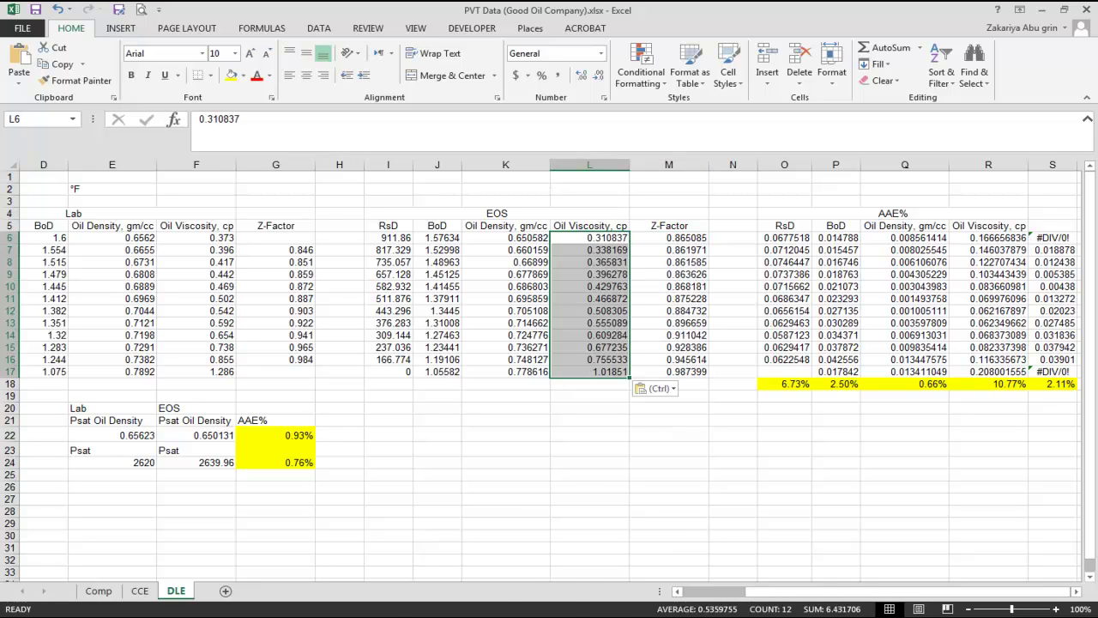
Copy the Oil FVF results from PVTP again and paste them over the EOS BoD column from J6 in Excel
left_click(404, 612)
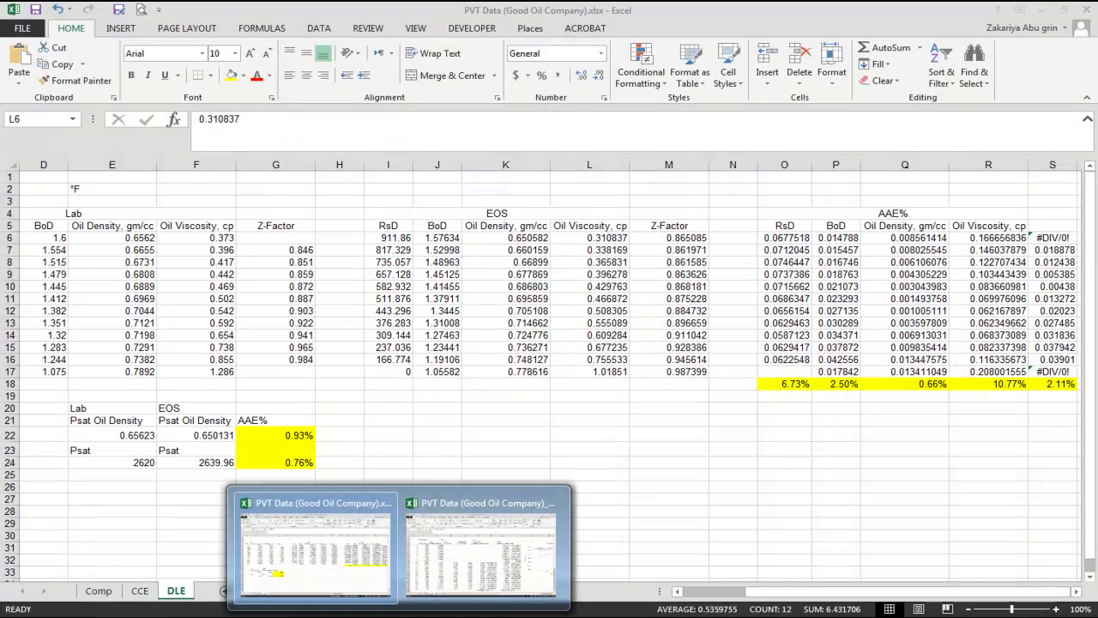
left_click(361, 614)
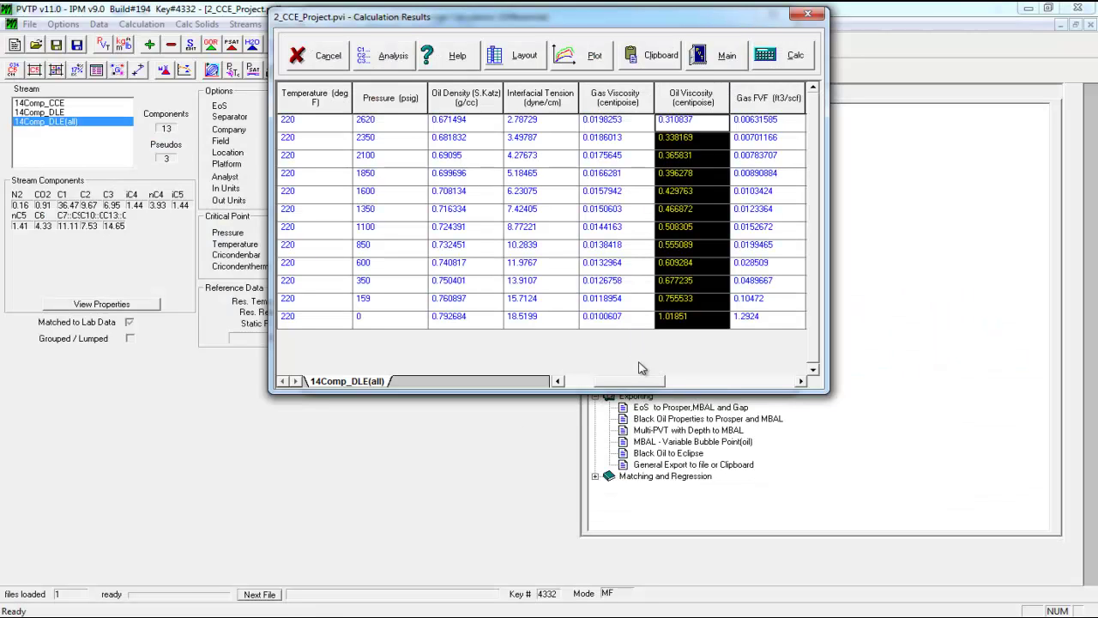
left_click_drag(641, 385, 660, 385)
left_click_drag(686, 125, 673, 410)
key("ctrl+c")
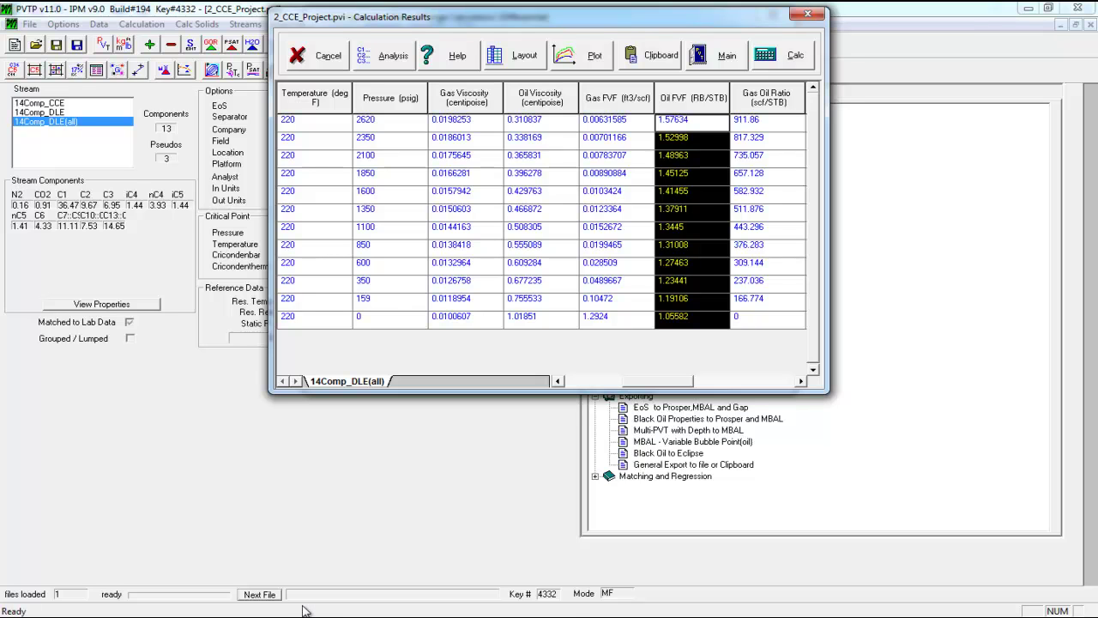
mouse_move(309, 611)
left_click(343, 566)
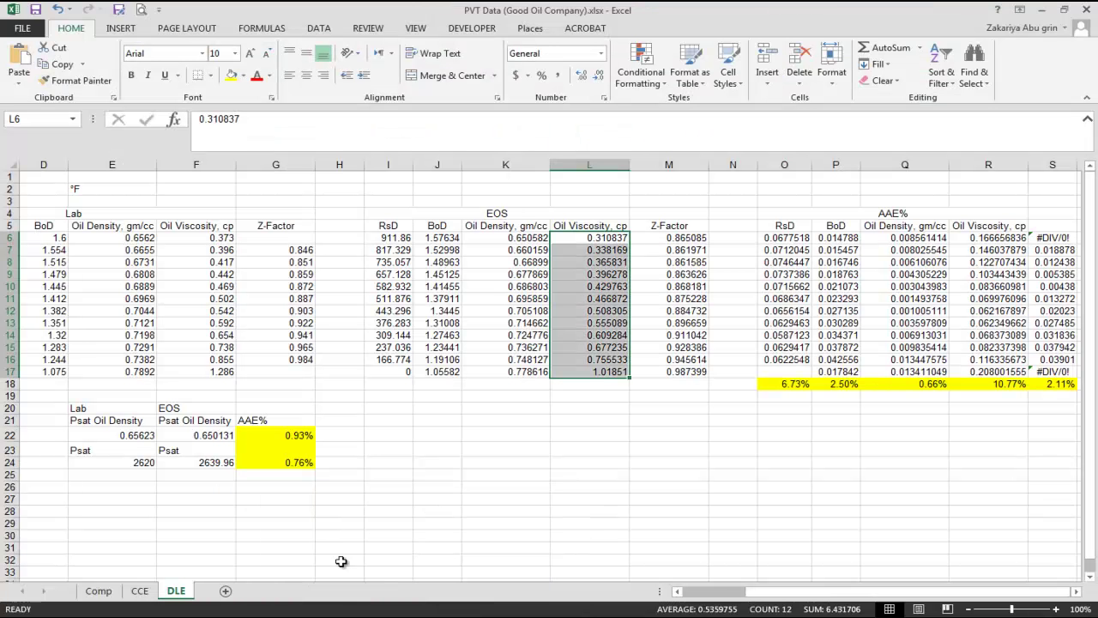
left_click(446, 240)
key("ctrl+v")
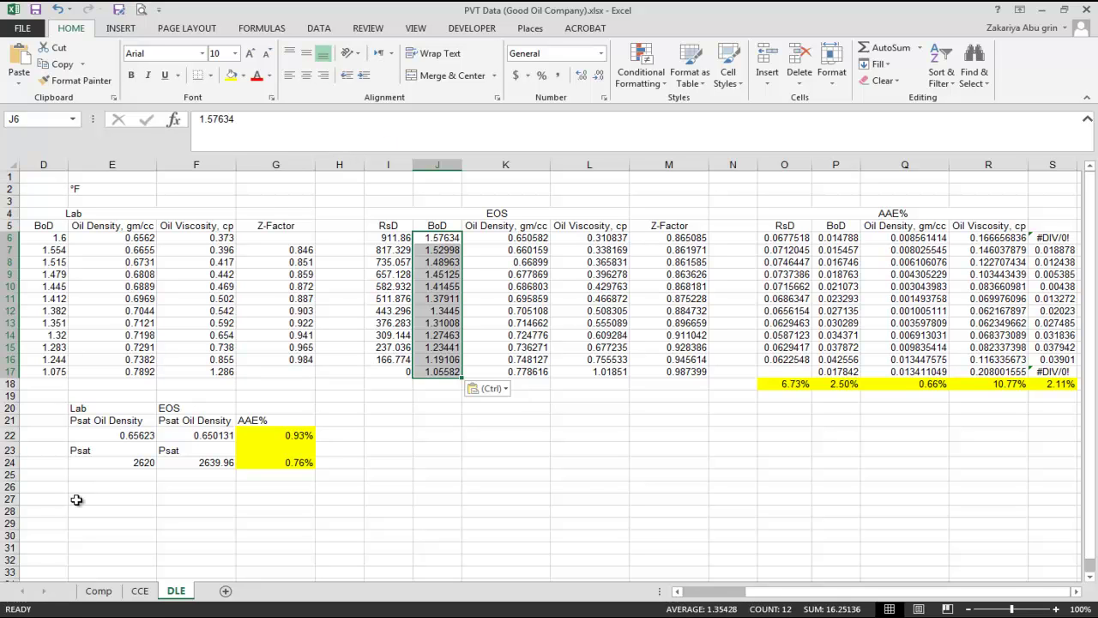
Switch to PVTP, leave the calculation results and make Diff. Exp. - Oil Viscosity the only lab data matched for 14Comp_DLE(all), with High weighting
key("alt+Tab")
left_click(727, 55)
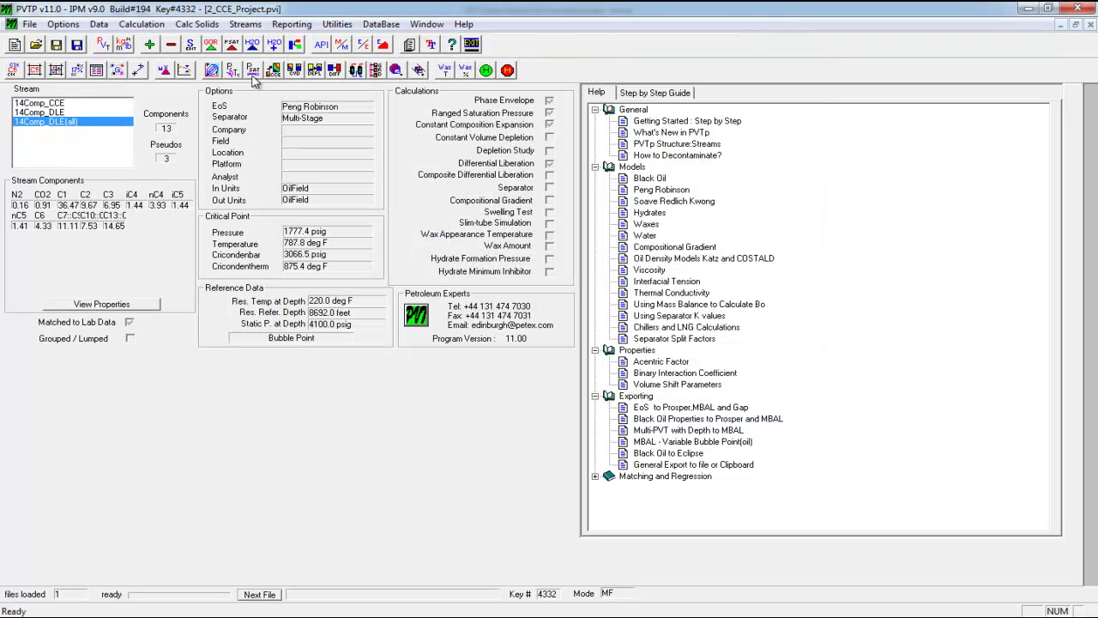
left_click(184, 70)
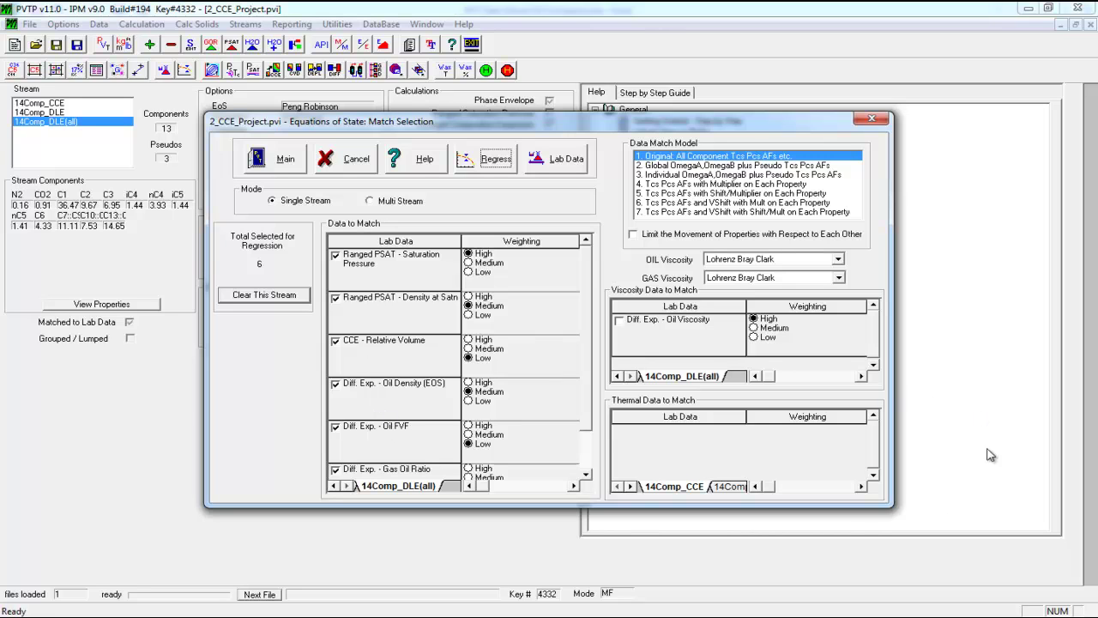
left_click(633, 323)
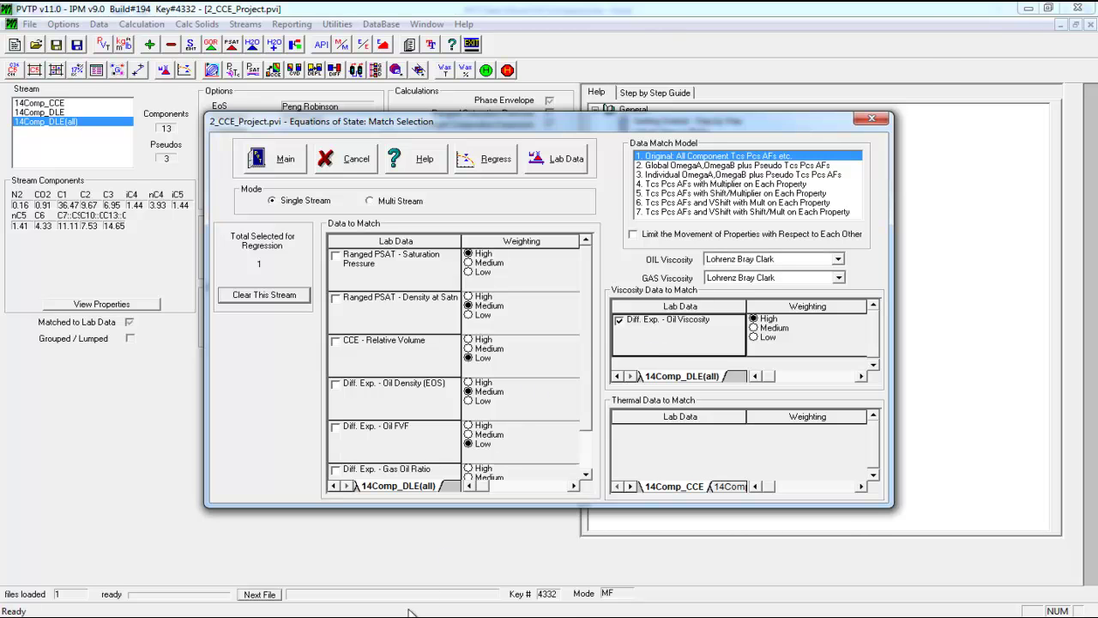
left_click(308, 540)
key("ctrl+v")
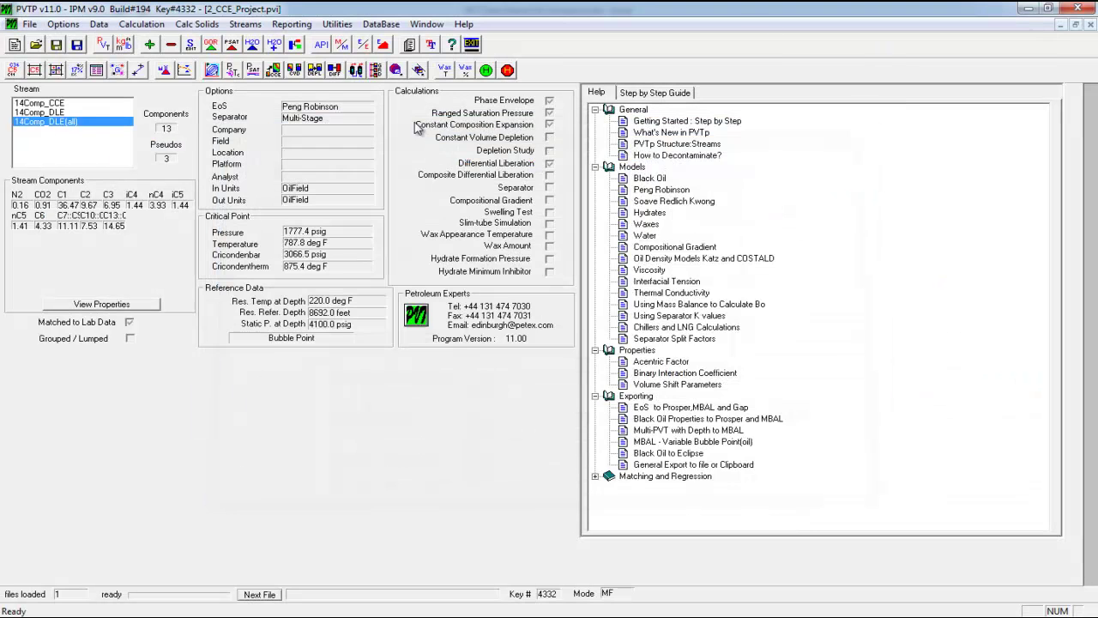
left_click(872, 119)
Add a new stream named 14Comp_DLE(Oil Visc) by copying the existing 14Comp_DLE(all) stream
left_click(151, 45)
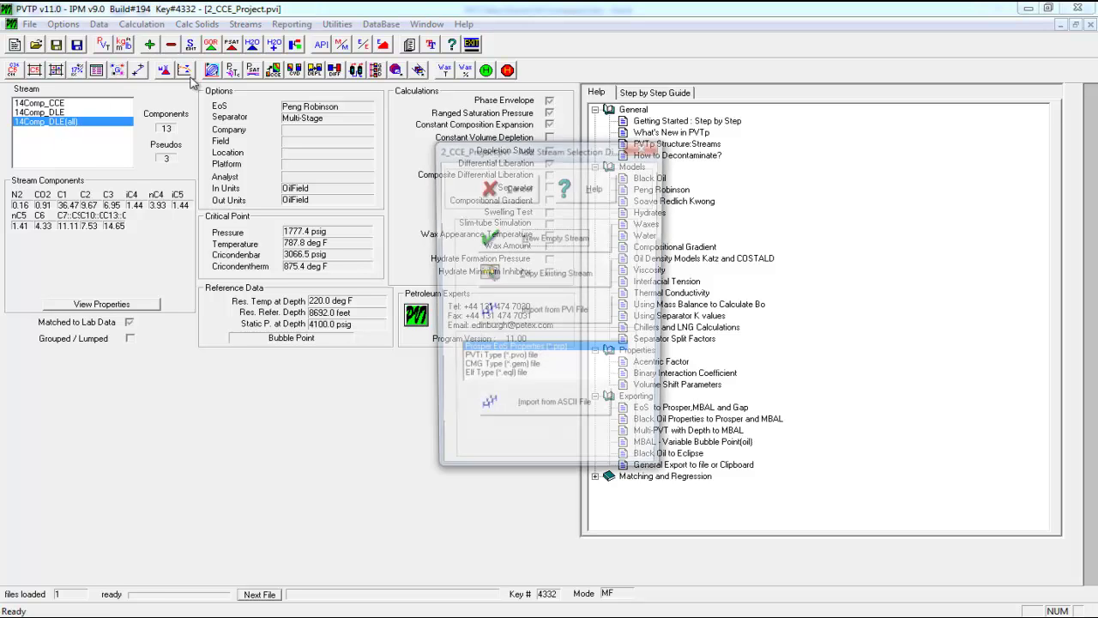
left_click(556, 284)
left_click_drag(595, 361, 586, 361)
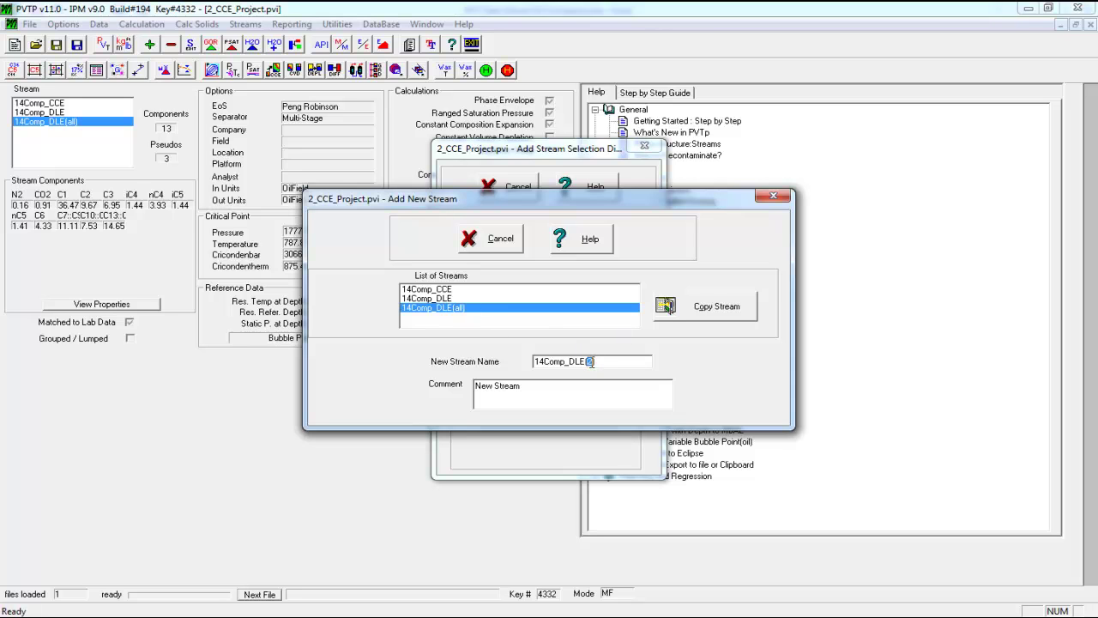
type("(Oil Visc)")
left_click(716, 306)
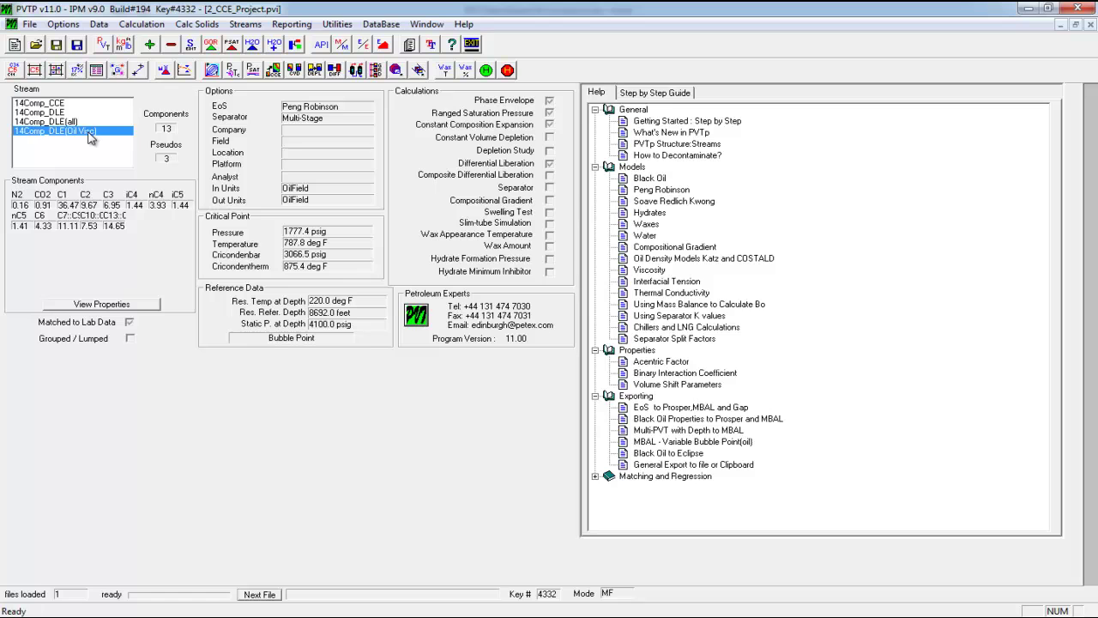
Open the regression setup for 14Comp_DLE(Oil Visc) and select Vc for C7::C9, C10::C12 and C13::C28 as regression variables
left_click(183, 71)
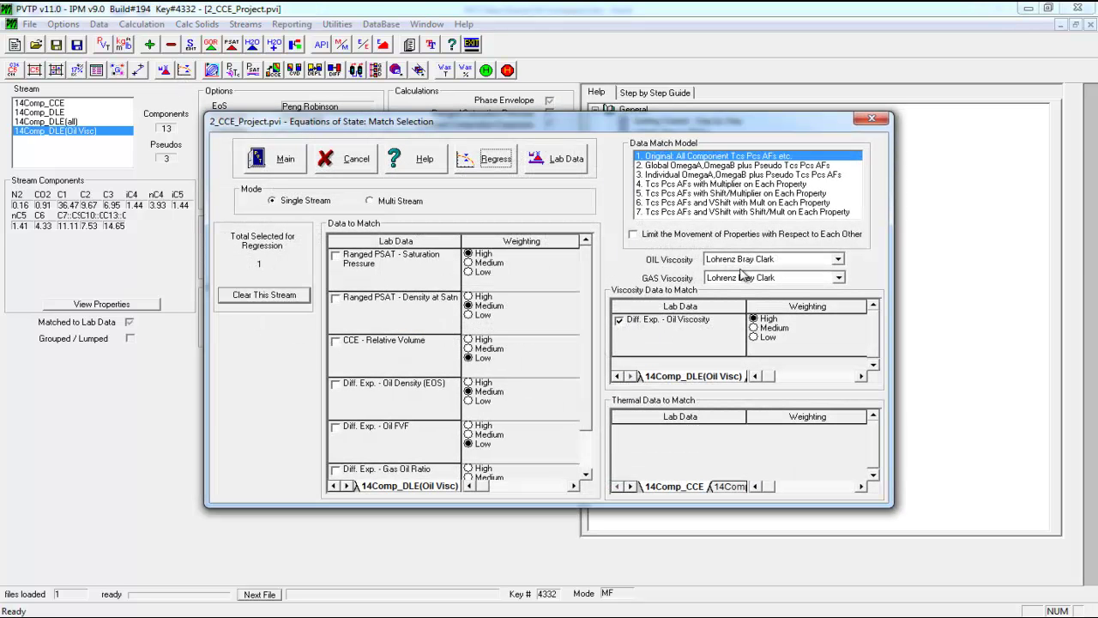
left_click(485, 159)
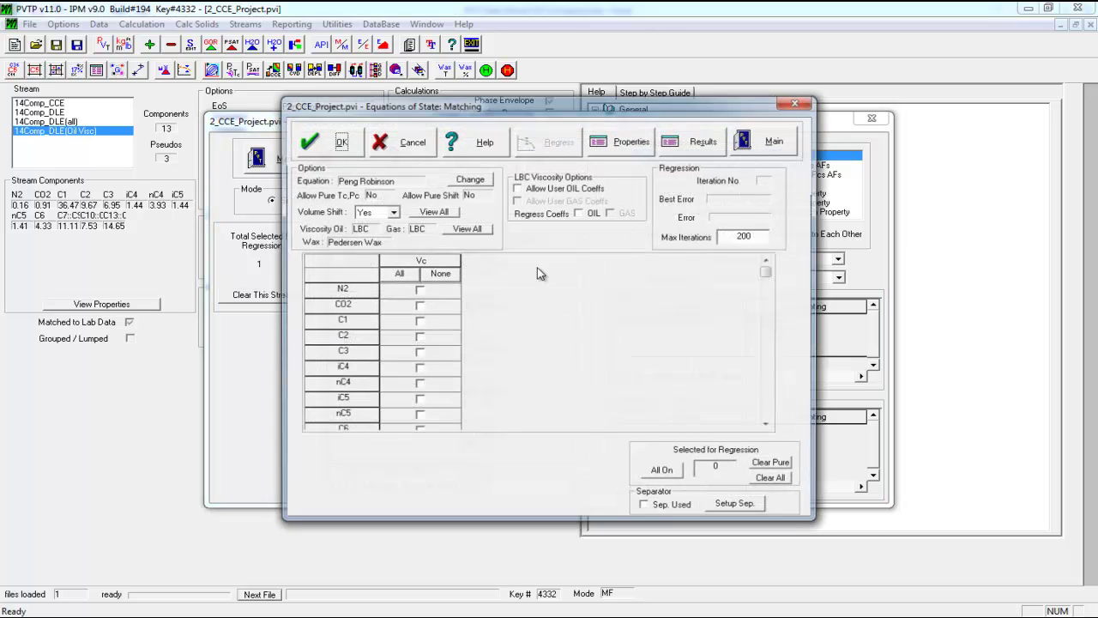
left_click_drag(766, 273, 767, 418)
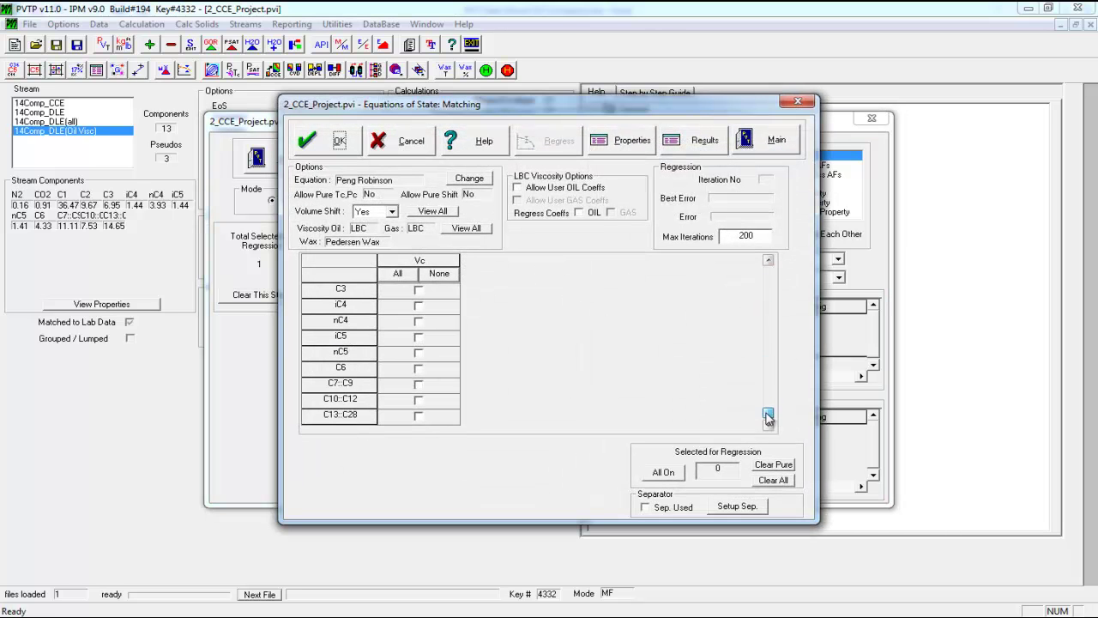
left_click(433, 415)
left_click(433, 400)
left_click(434, 386)
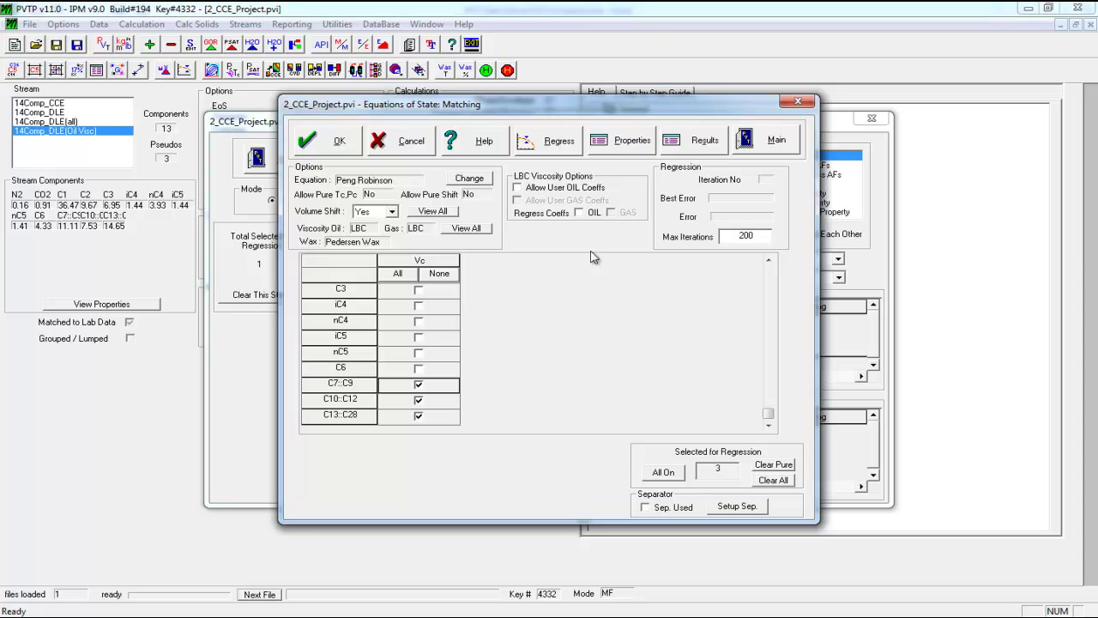
Run the oil viscosity regression with Allow User OIL Coeffs left off, and stop it before the 200 iterations finish
left_click(524, 190)
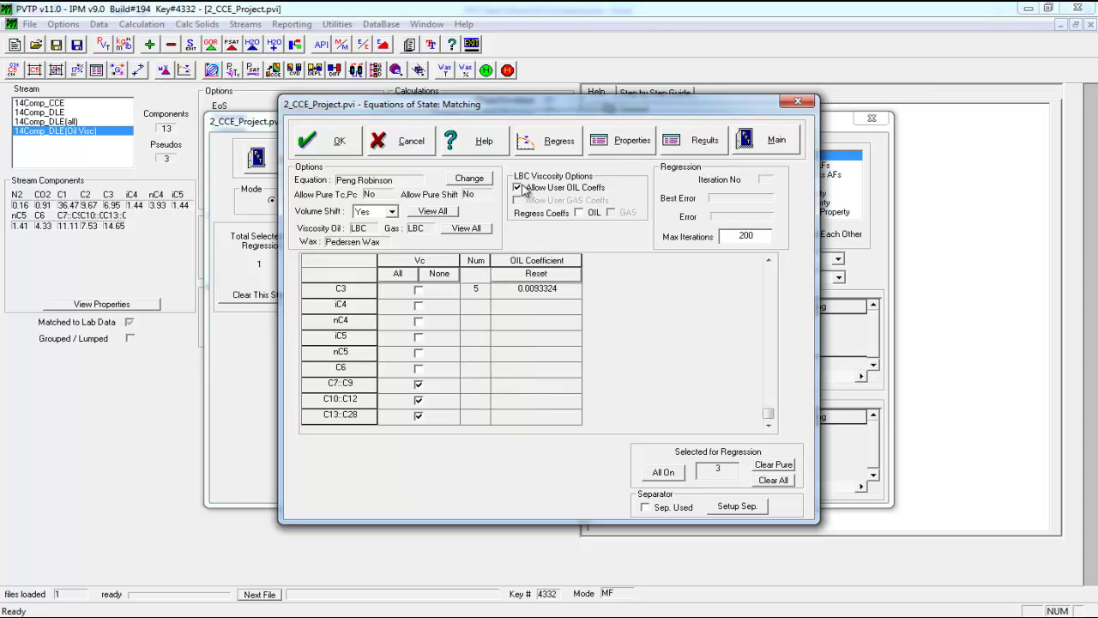
left_click(519, 188)
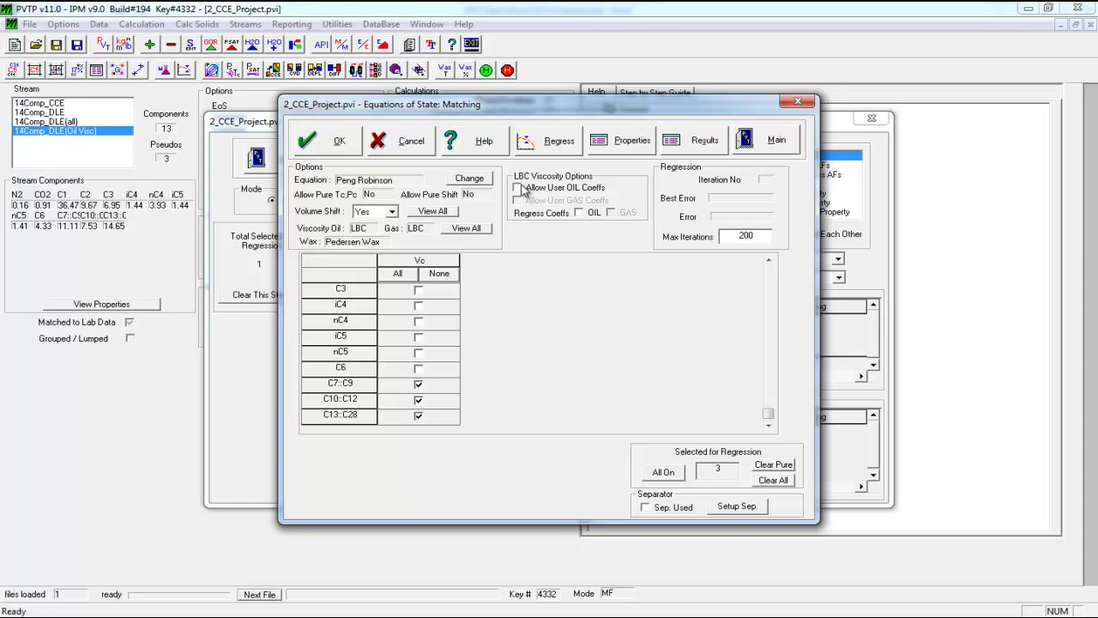
left_click(540, 143)
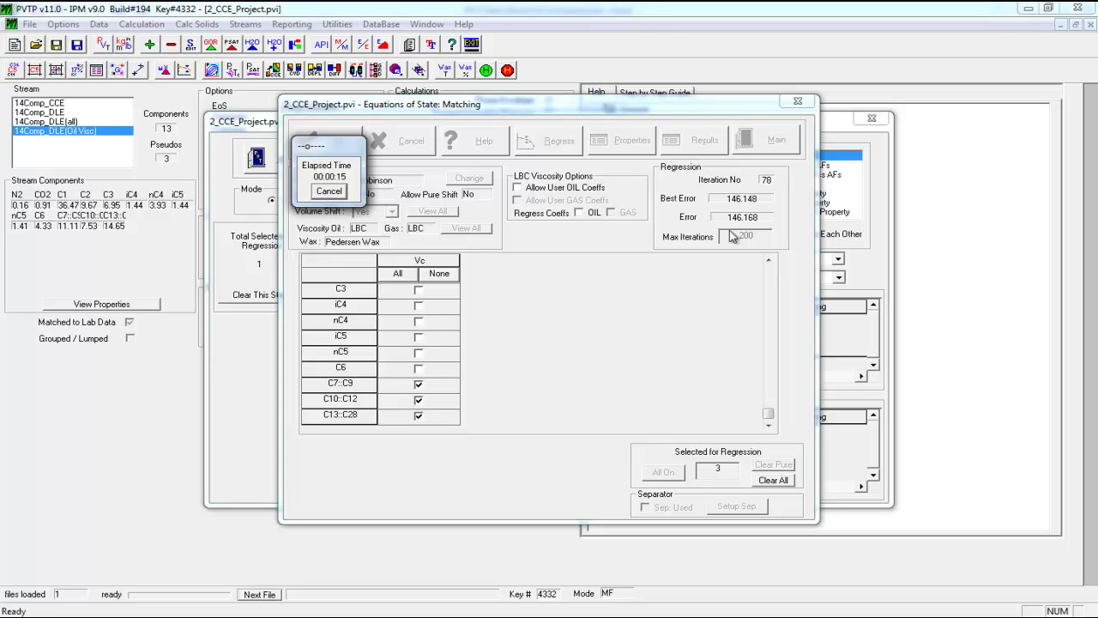
left_click(322, 192)
Calculate the phase envelopes of 14Comp_DLE(all) and 14Comp_DLE(Oil Visc) from the regression information, compare them and close the plot
left_click(684, 349)
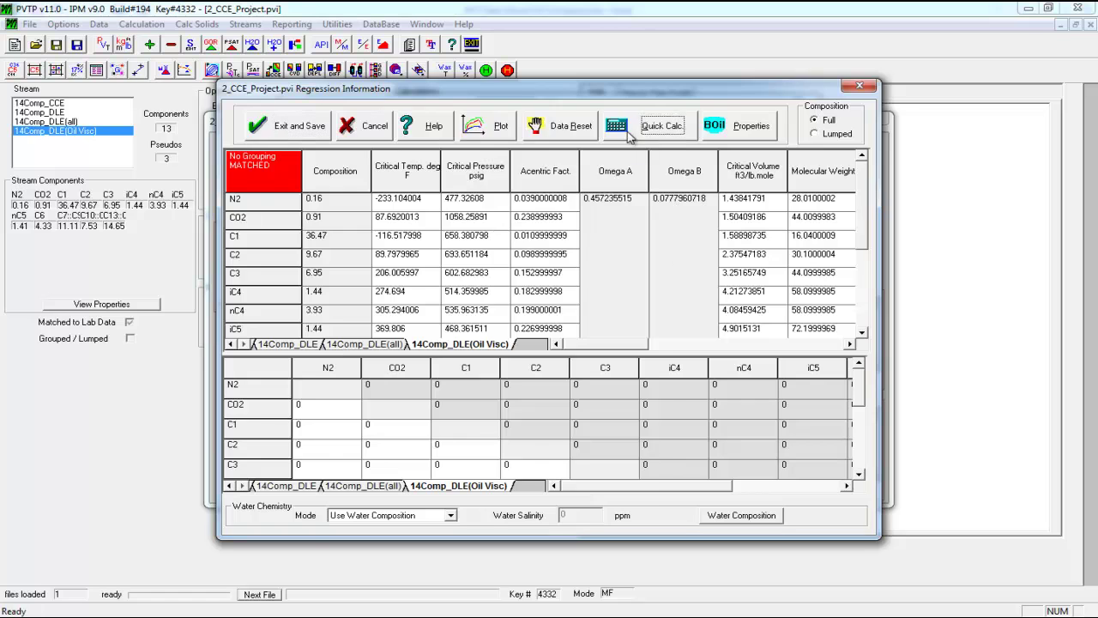
left_click(643, 125)
left_click(478, 178)
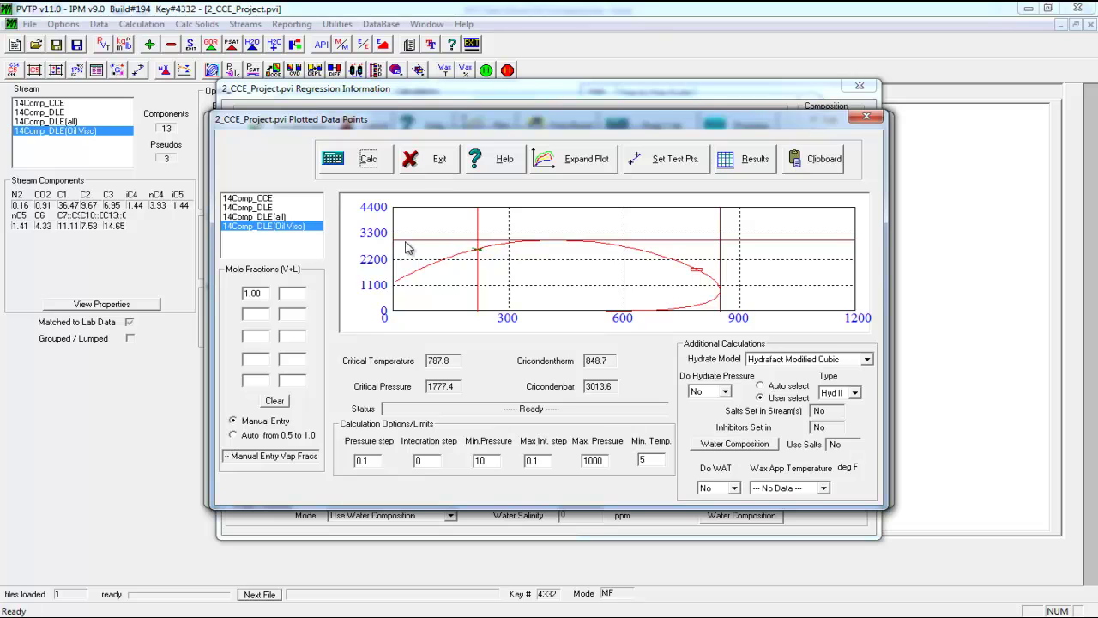
left_click(285, 218, "ctrl")
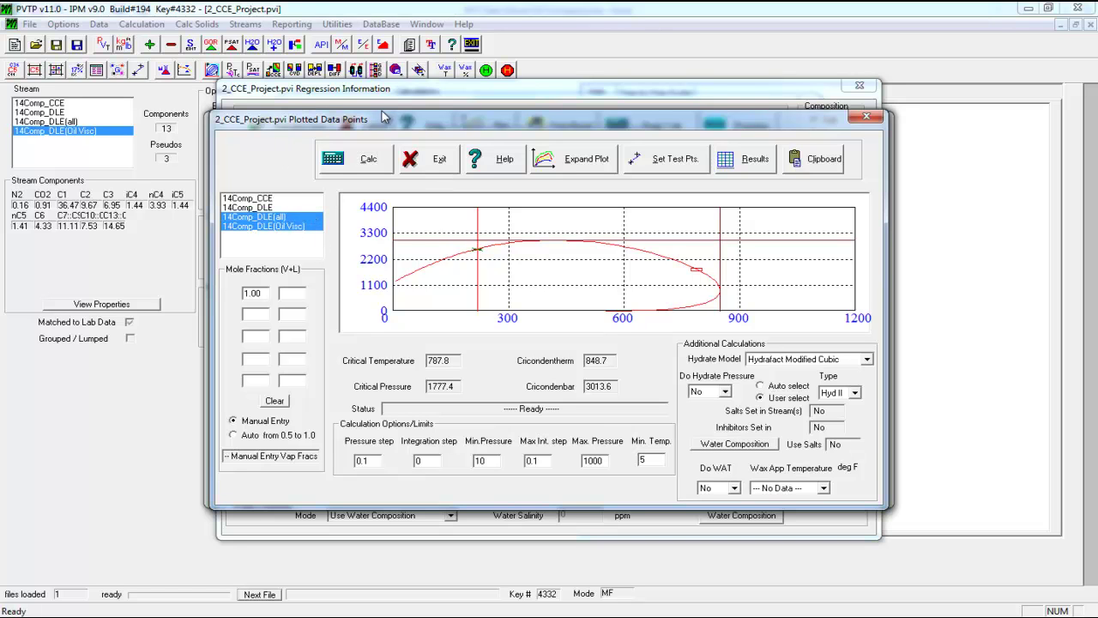
left_click(377, 169)
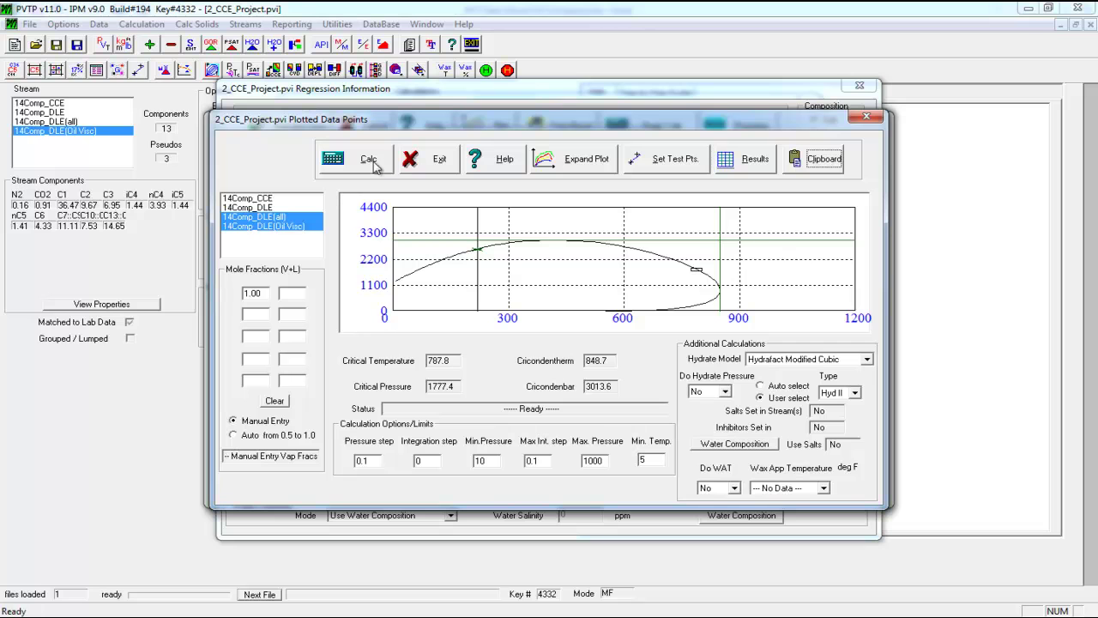
left_click(291, 225)
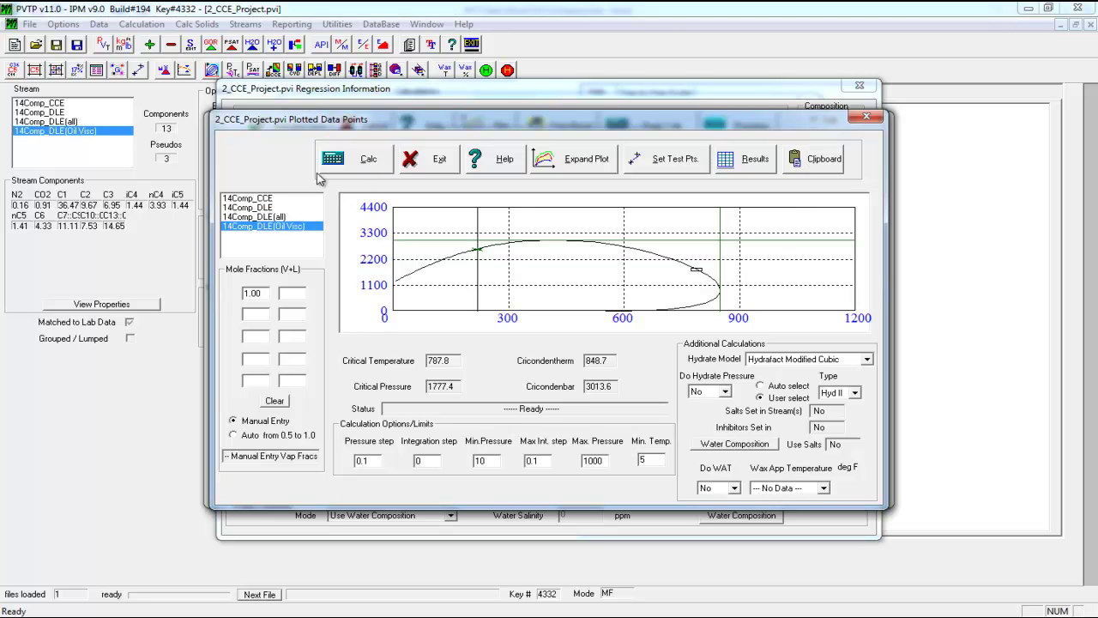
left_click(440, 161)
left_click(532, 178)
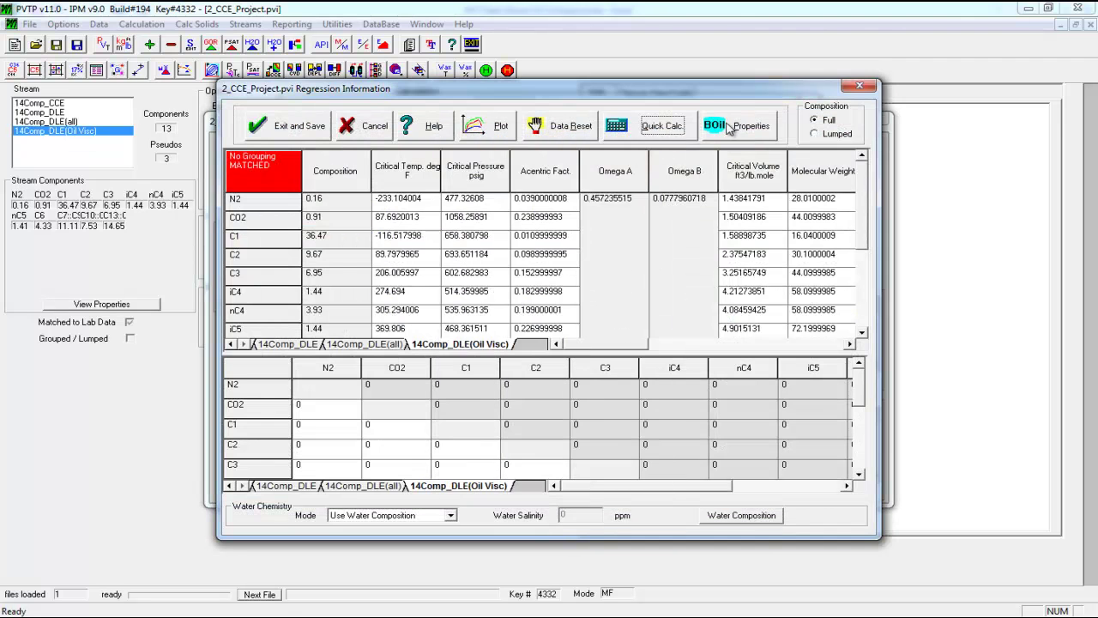
Check the black oil properties of 14Comp_DLE(Oil Visc), including oil gravity, and leave the regression information and matching windows
left_click(731, 129)
left_click_drag(565, 302, 501, 307)
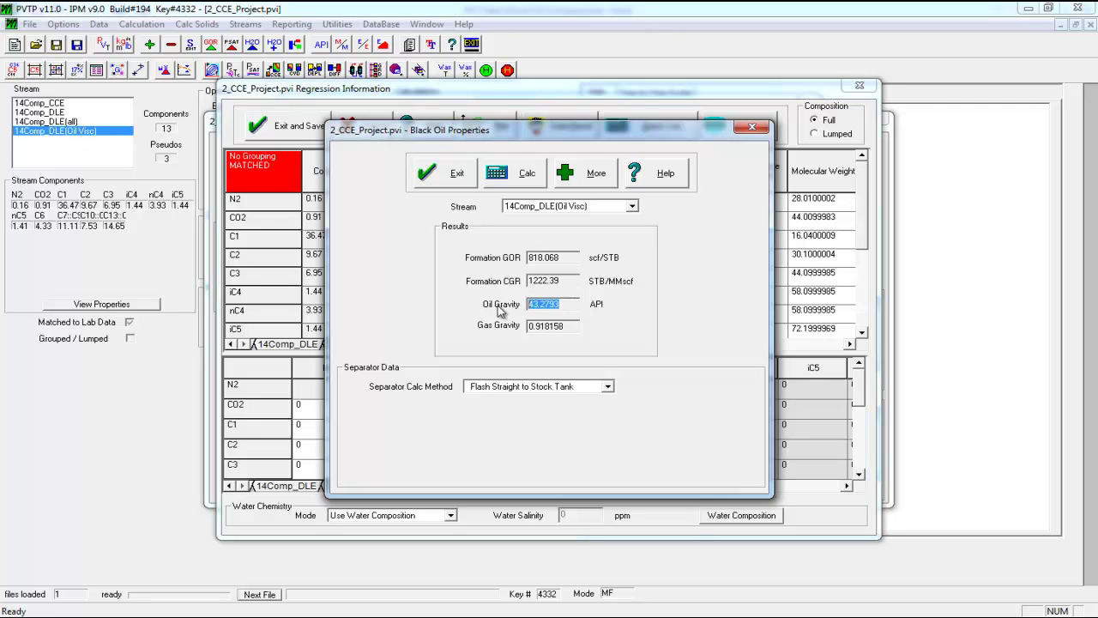
left_click(464, 174)
left_click(859, 85)
left_click(748, 143)
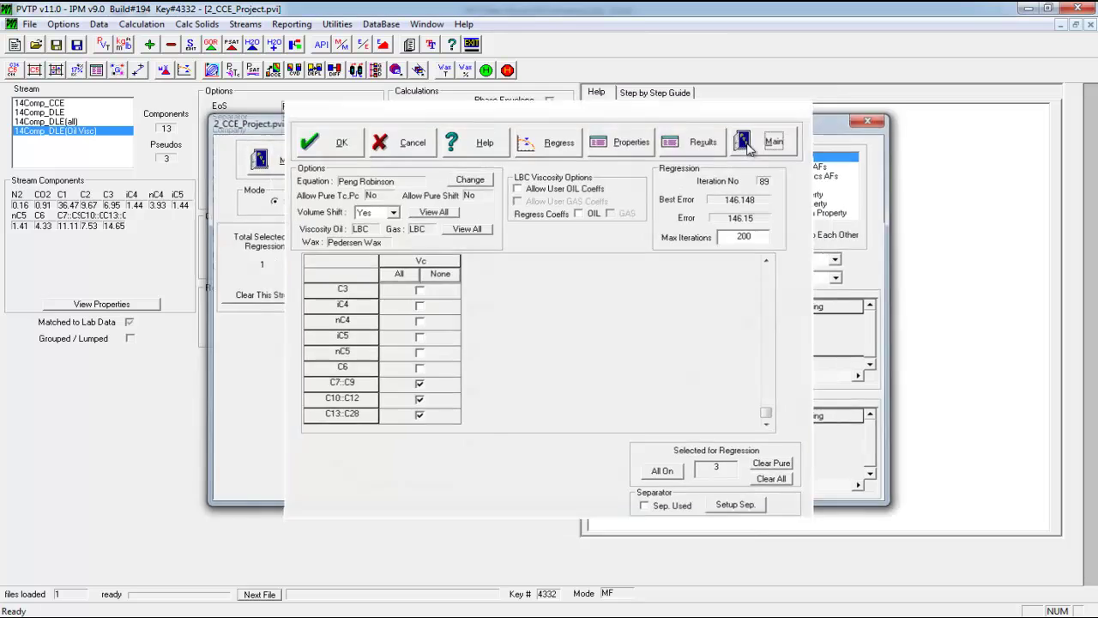
Open the differential liberation results, plot oil viscosity against pressure to compare with the lab points, and close the plot
left_click(336, 70)
left_click(421, 55)
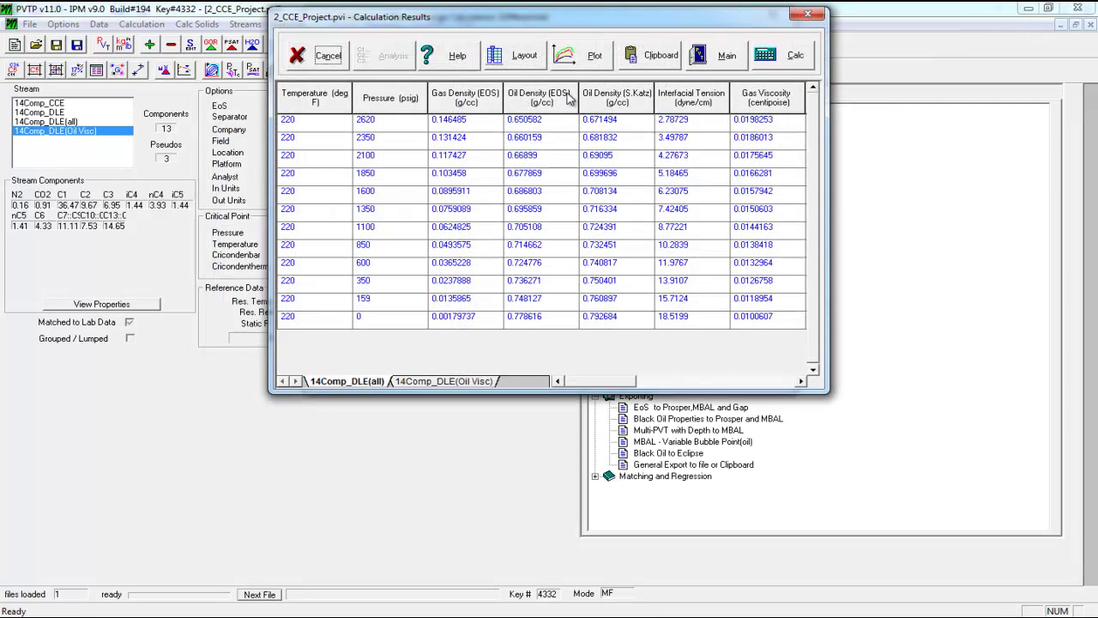
left_click(566, 55)
left_click(349, 141)
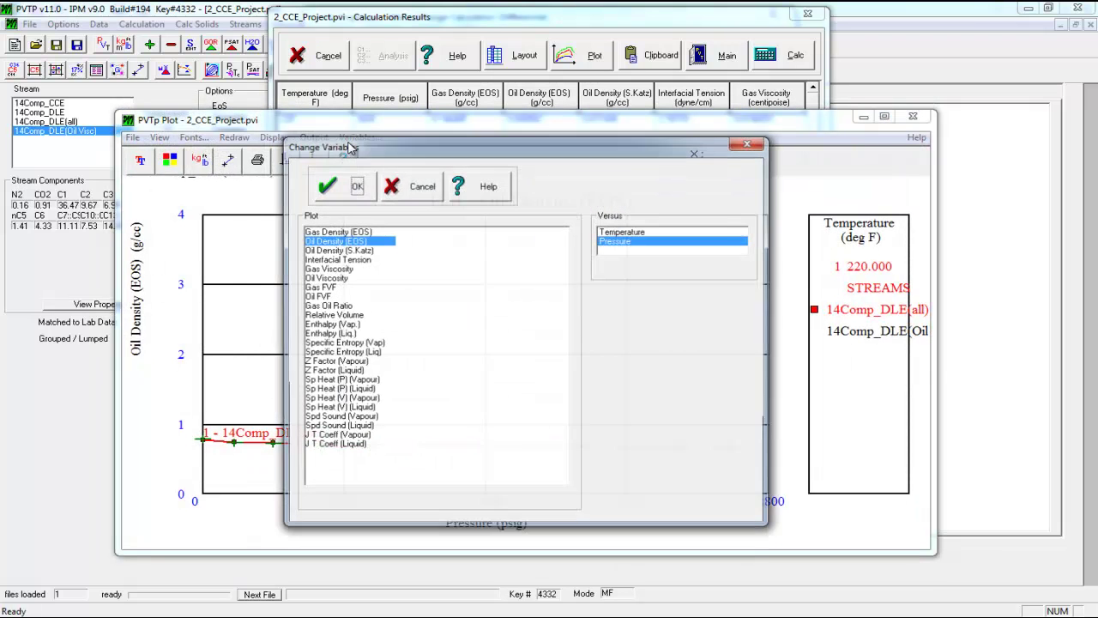
left_click(339, 244)
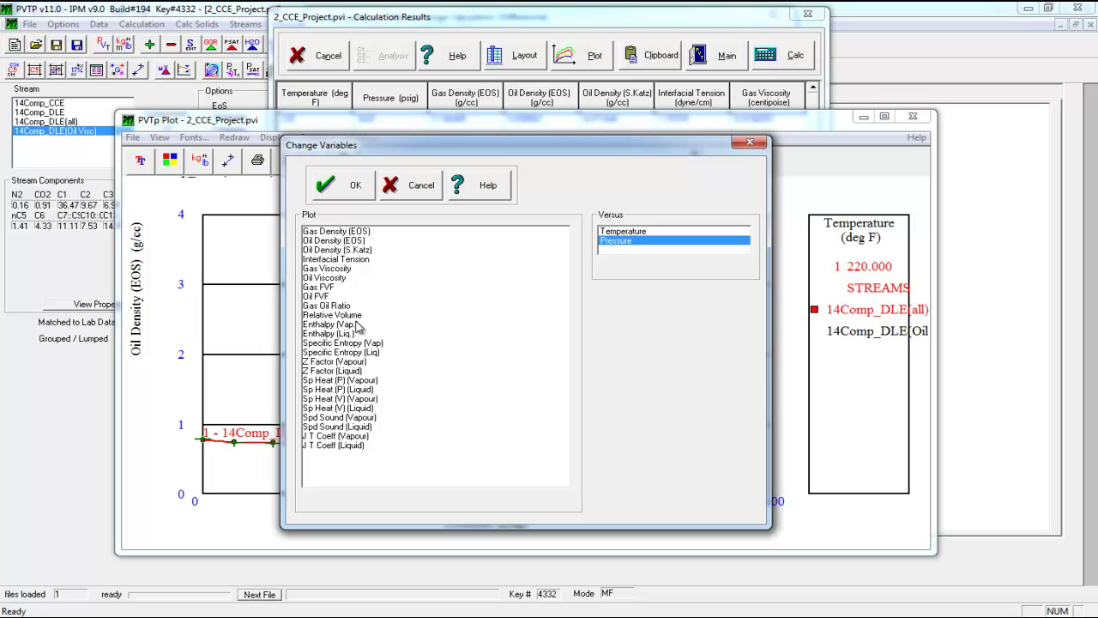
left_click(344, 277)
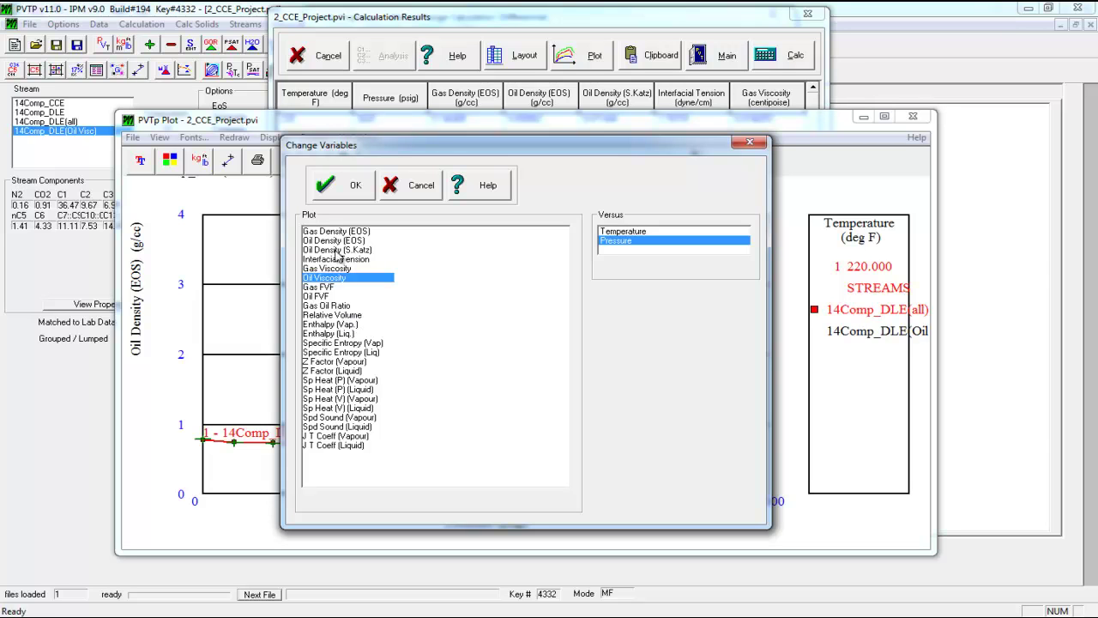
left_click(358, 192)
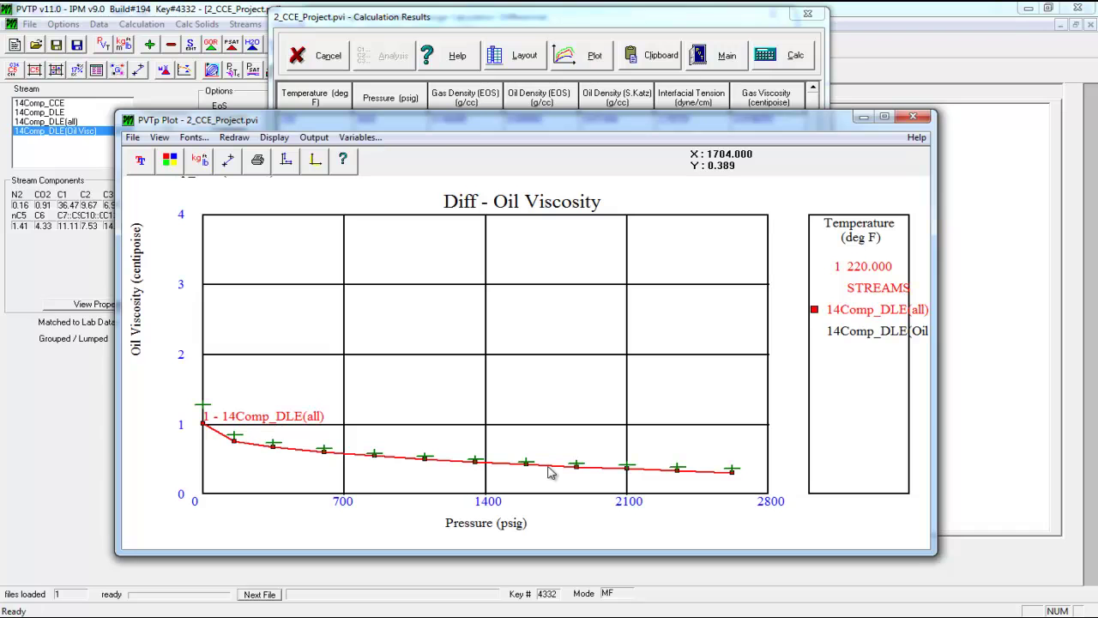
left_click(913, 116)
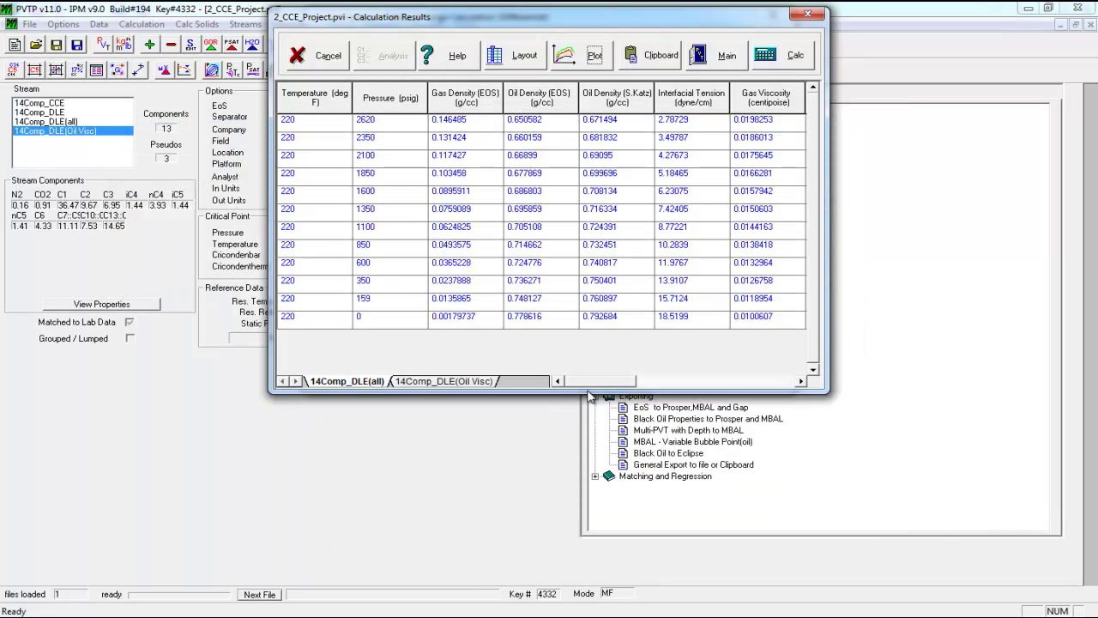
Copy the oil viscosity column from the 14Comp_DLE(all) results into the EOS oil viscosity column of the Excel DLE sheet, starting at L6
left_click_drag(591, 388, 614, 383)
left_click_drag(688, 136, 677, 319)
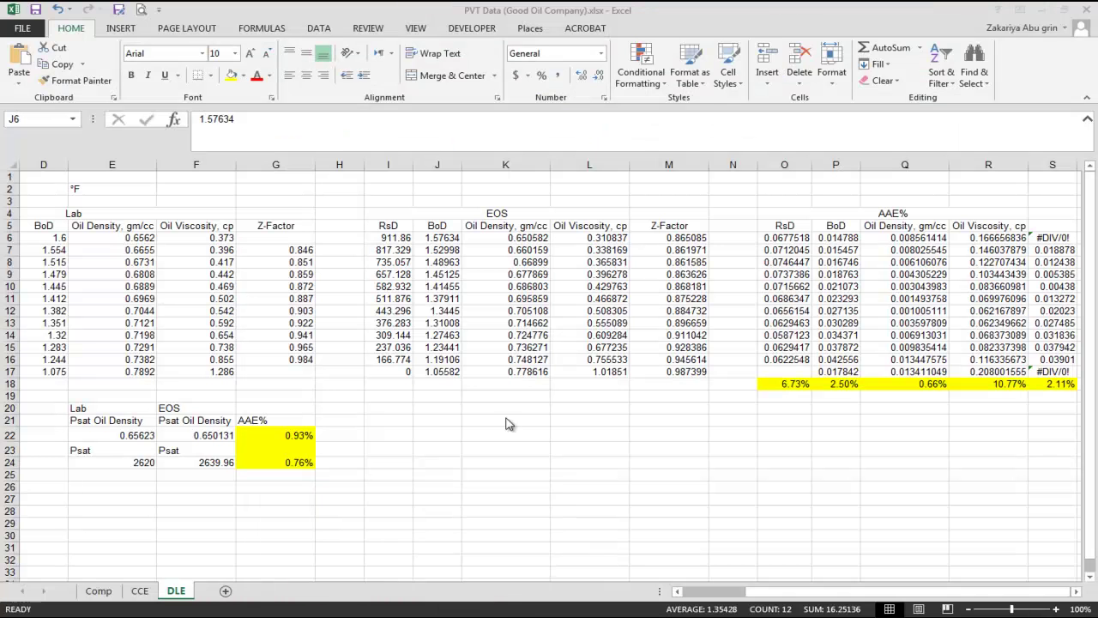
left_click(370, 566)
left_click(588, 235)
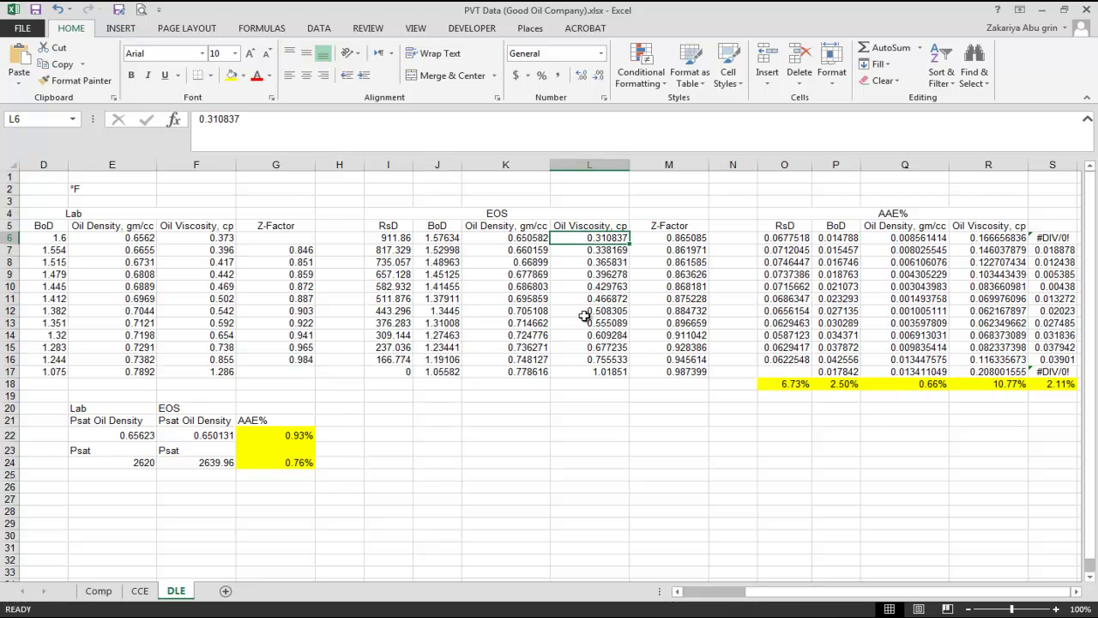
type("0.310837 0.338169 0.365831 0.396278 0.429763 0.466872 0.508305 0.555089 0.609284 0.677235 0.755533 1.01851")
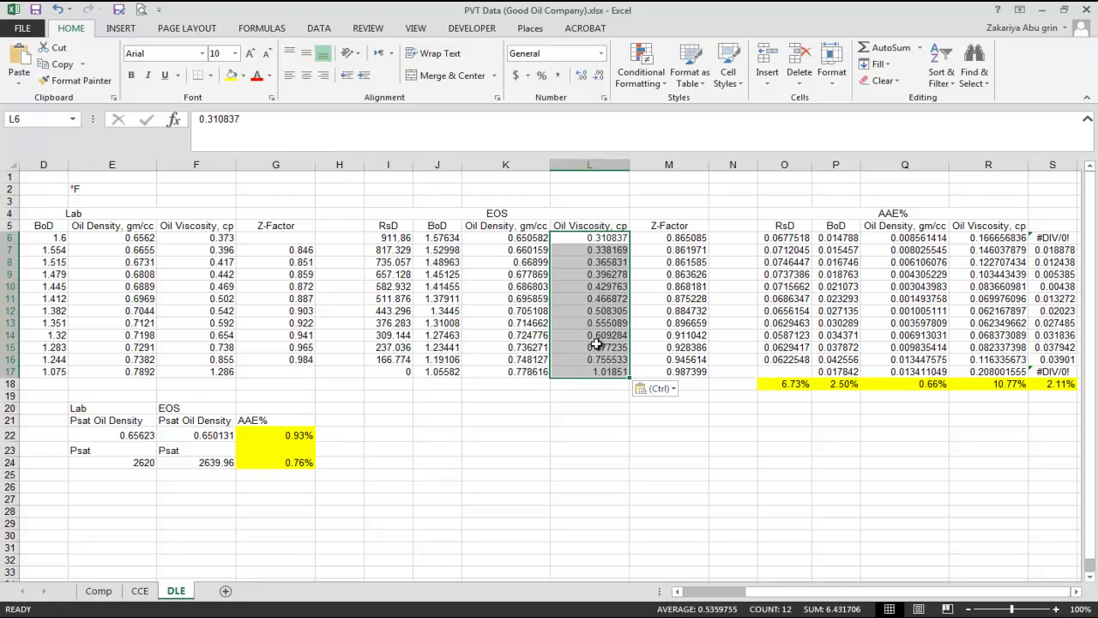
left_click(654, 388)
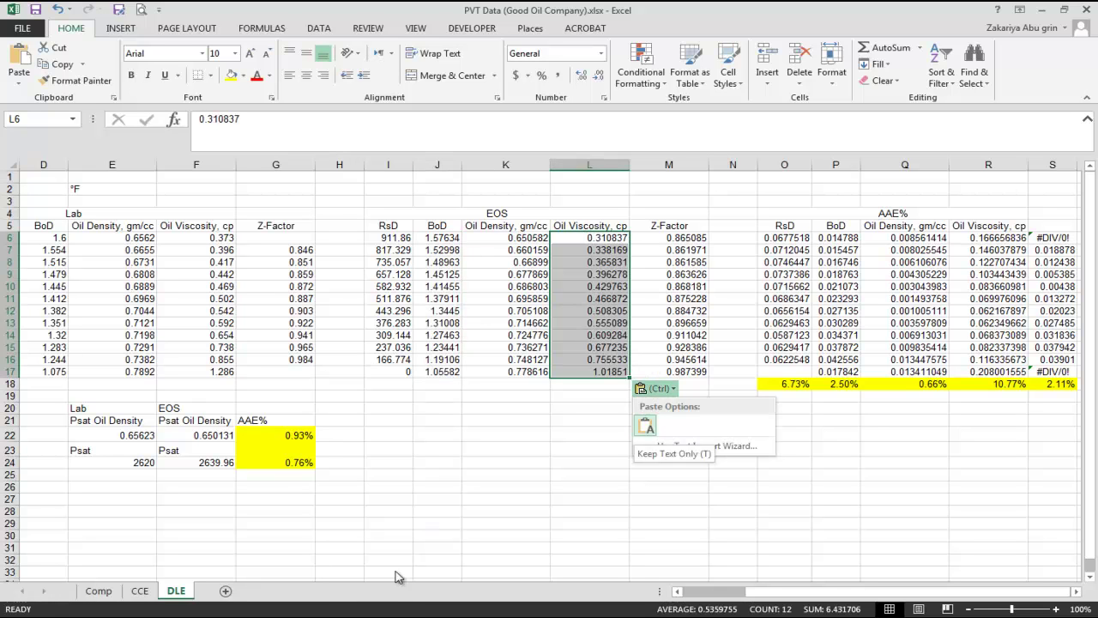
Switch to PVTP, reselect and recopy the 14Comp_DLE(all) oil viscosity values, and paste them over L6:L17 in Excel
key("alt+Tab")
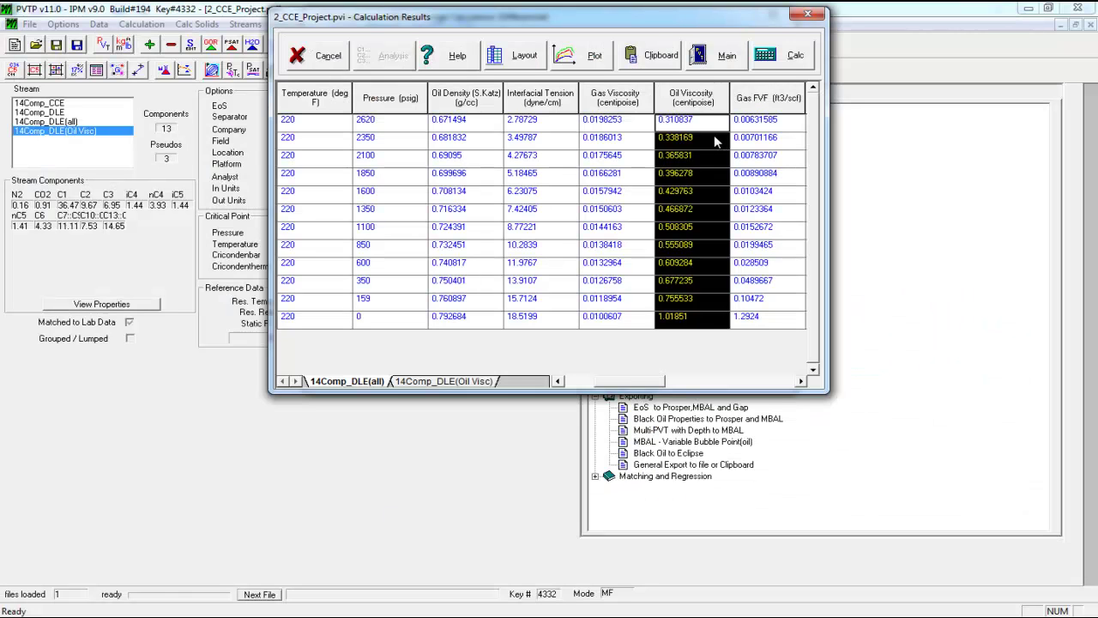
left_click(699, 122)
mouse_move(699, 122)
left_mouse_down()
mouse_move(687, 307)
mouse_move(696, 118)
left_mouse_up()
key("ctrl+c")
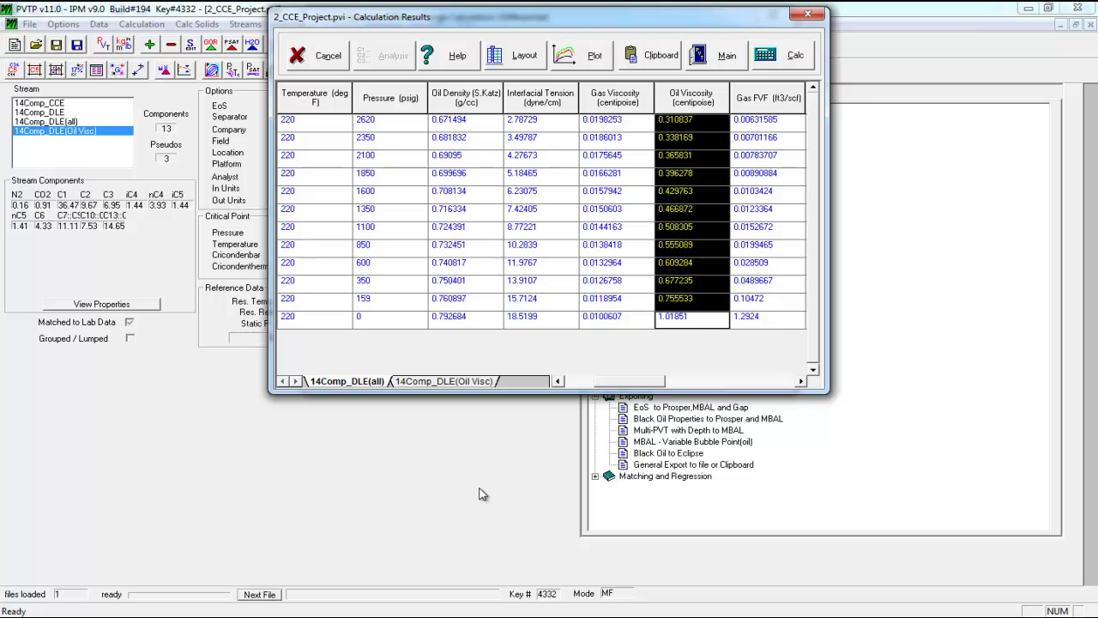
mouse_move(403, 613)
left_click(326, 579)
left_click(608, 240)
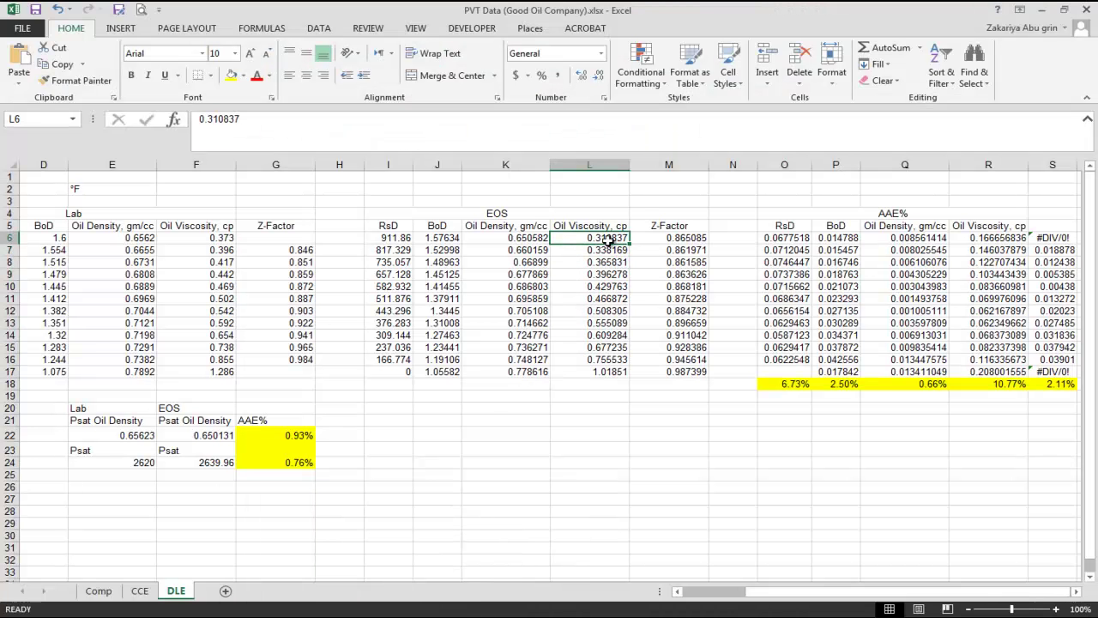
key("ctrl+v")
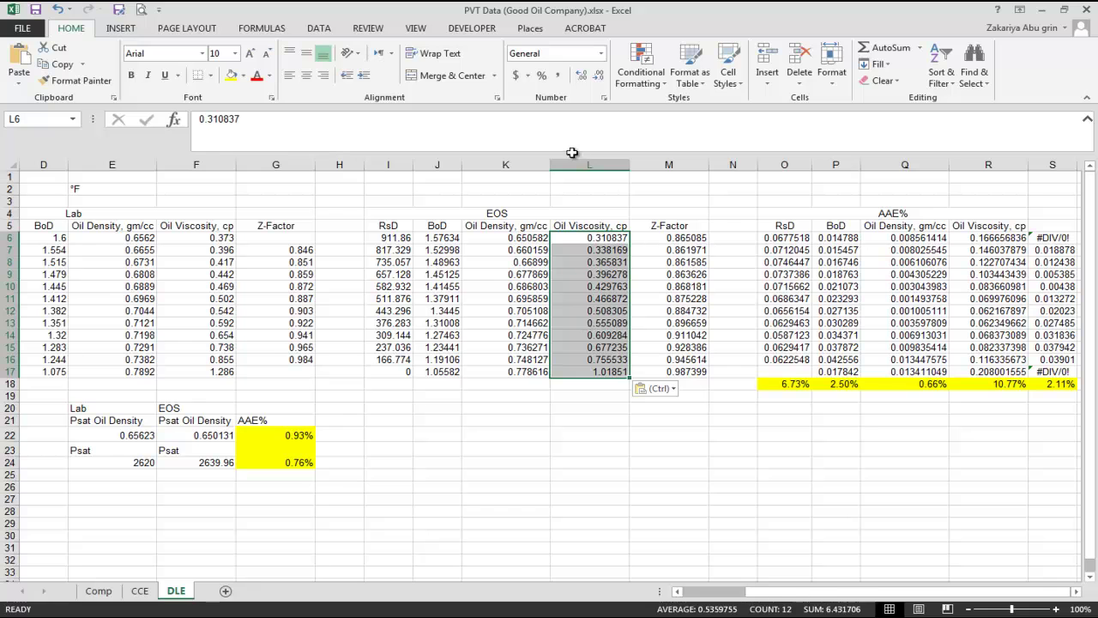
Switch back to PVTP and close the differential liberation results and calculation windows
key("alt+Tab")
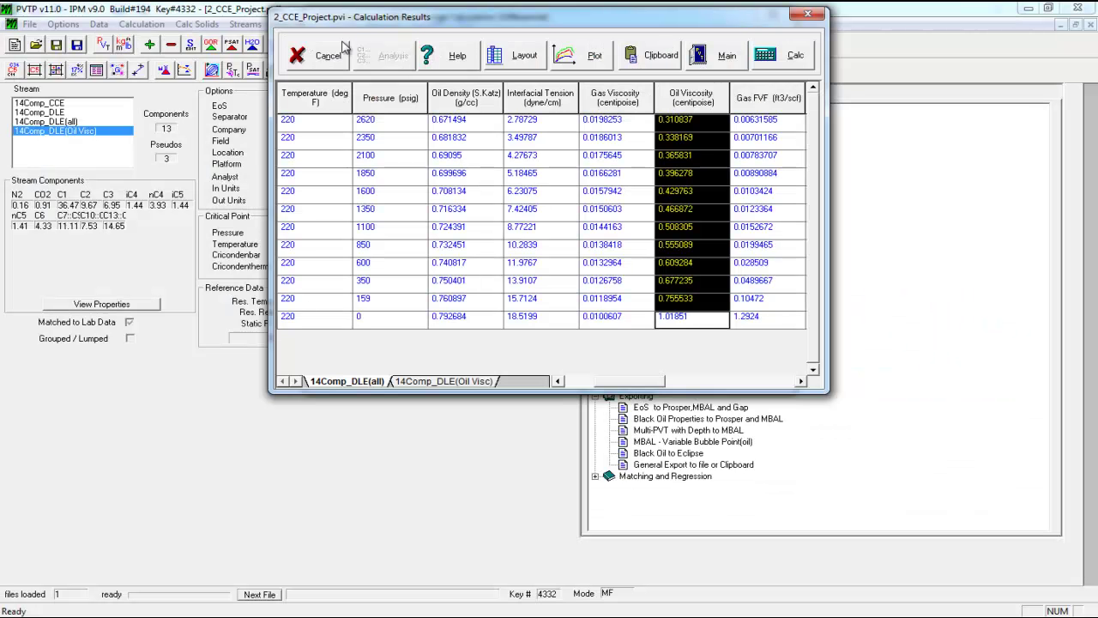
left_click(339, 51)
left_click(432, 51)
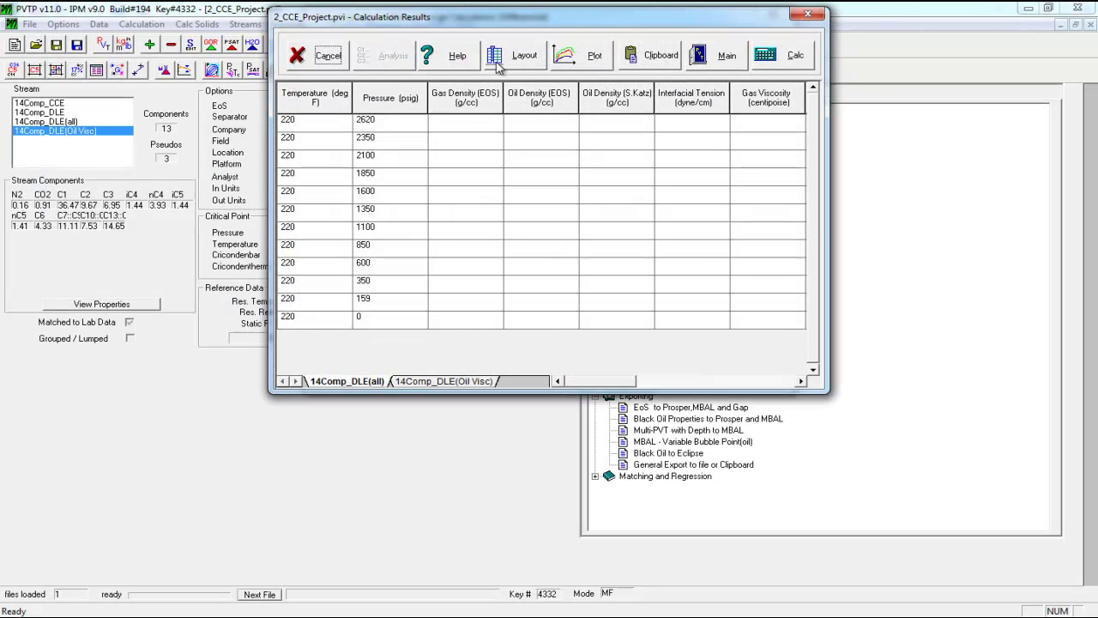
left_click(328, 56)
left_click(470, 55)
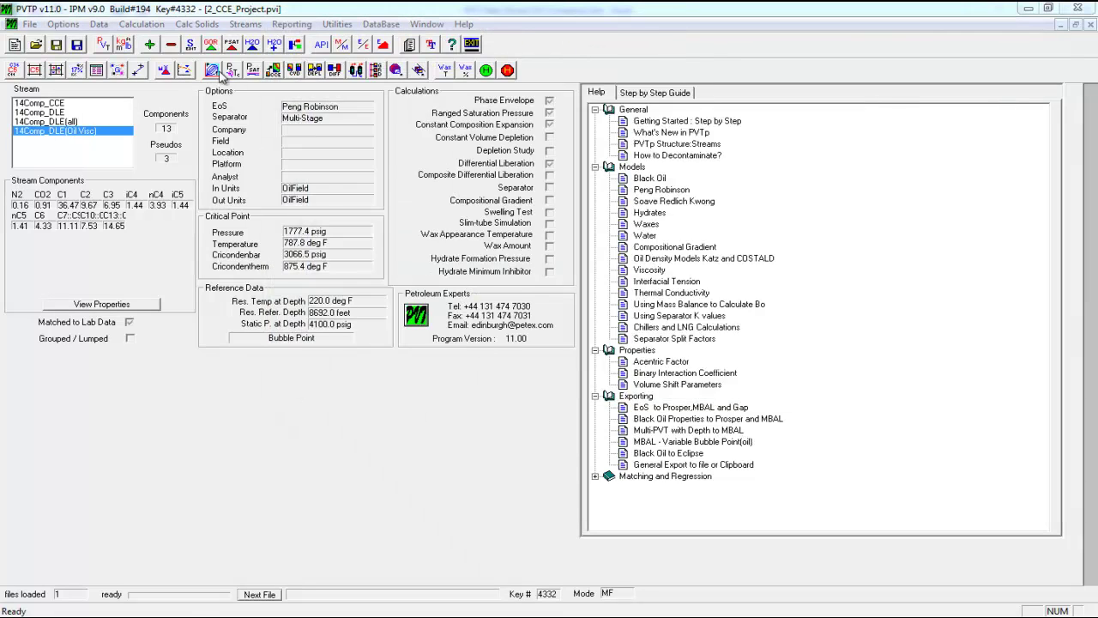
Rerun the oil viscosity regression of 14Comp_DLE(Oil Visc) with the three Vc variables, stop it early and save the regressed properties
left_click(220, 72)
left_click(517, 164)
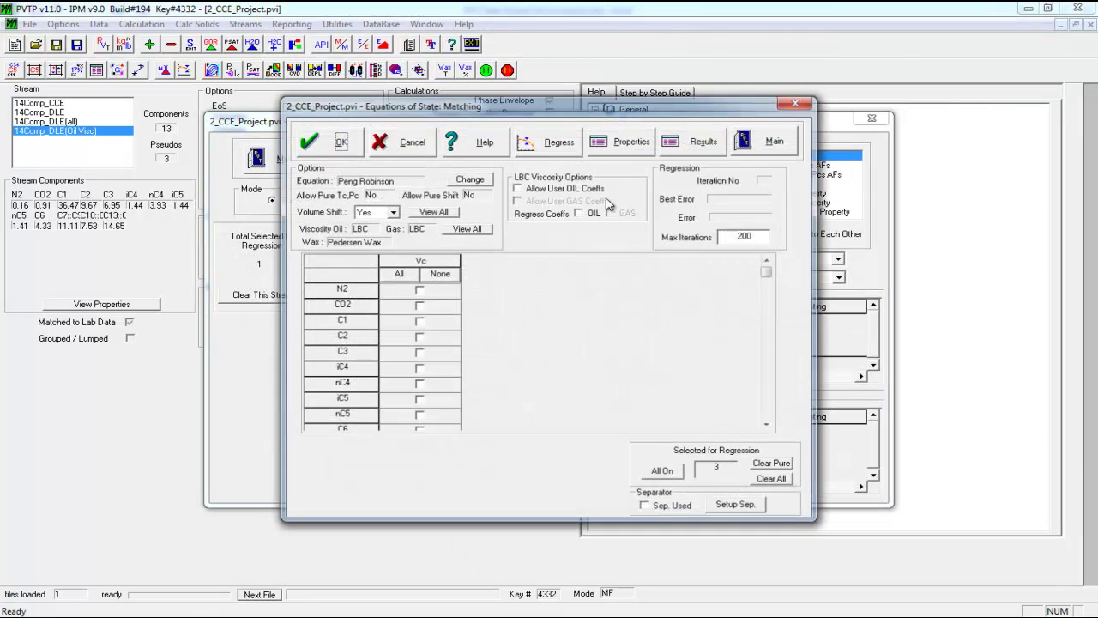
left_click_drag(767, 272, 771, 456)
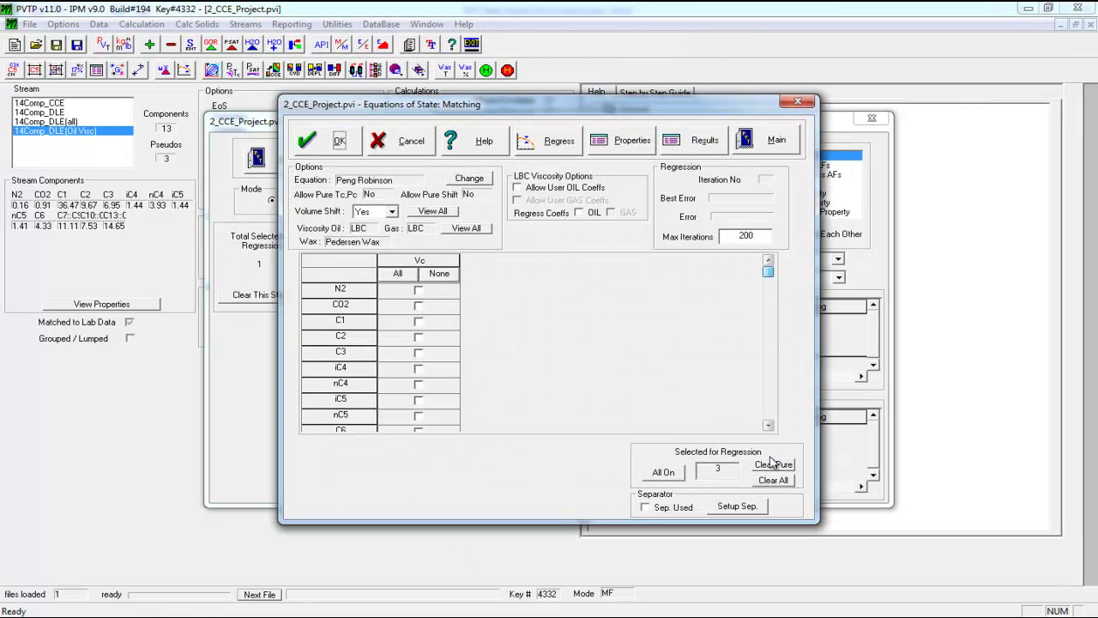
left_click(559, 142)
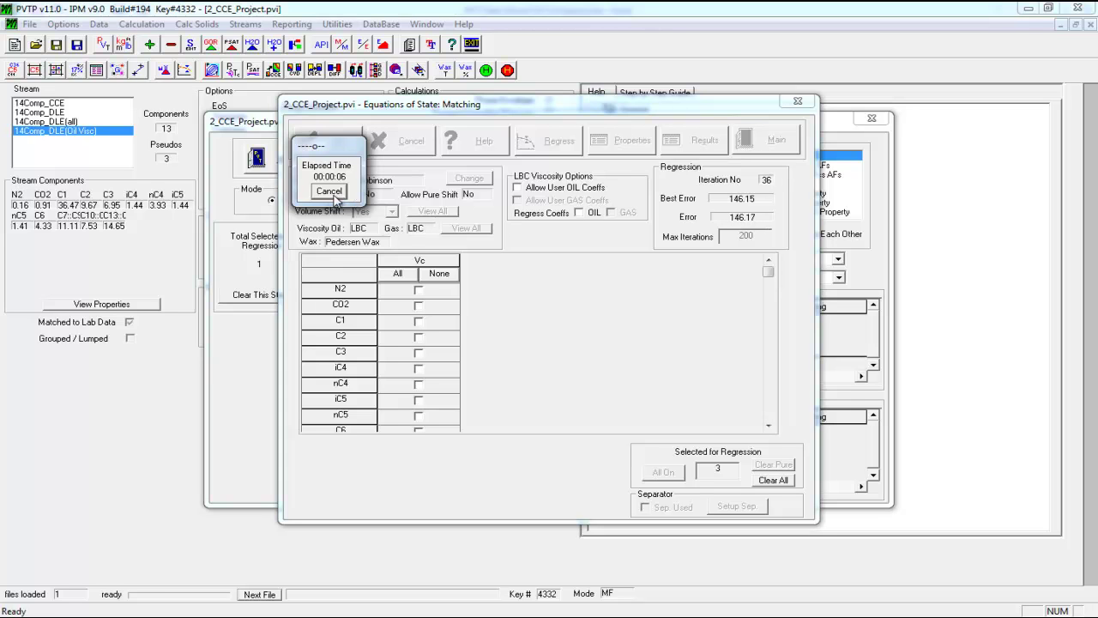
left_click(340, 193)
left_click(691, 347)
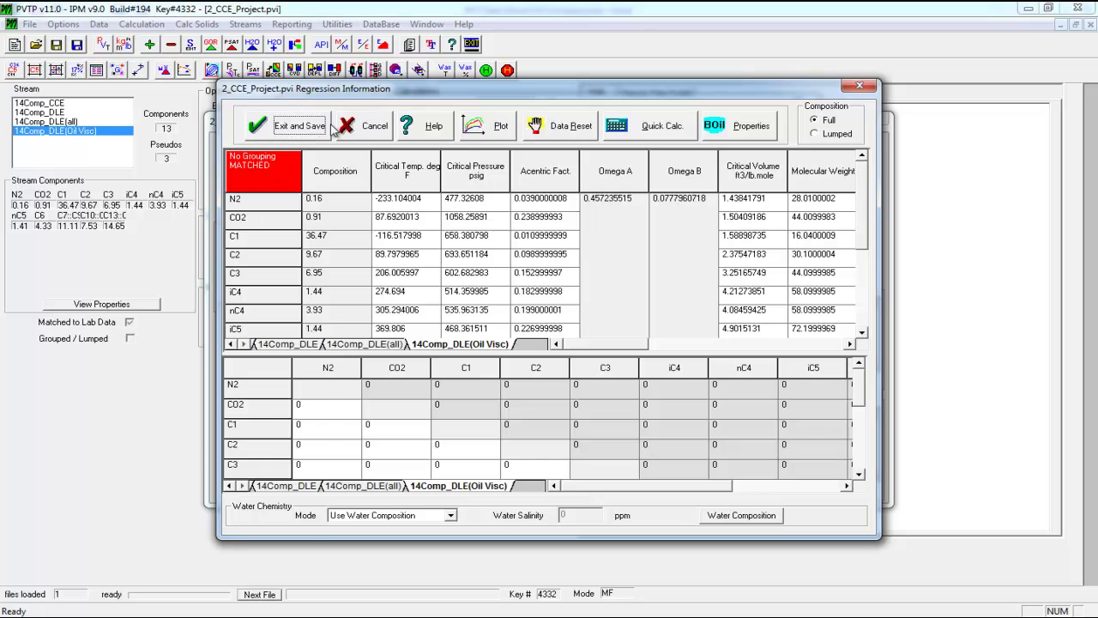
left_click(288, 133)
left_click(768, 142)
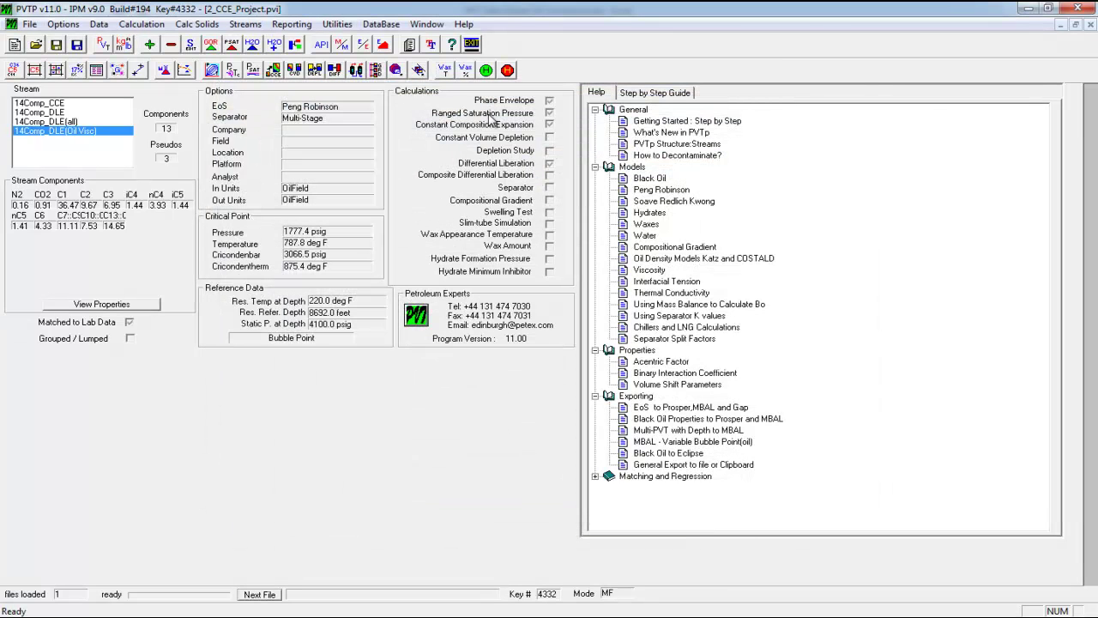
Recalculate the differential liberation at 220 deg F for the 14Comp_DLE(all) and 14Comp_DLE(Oil Visc) streams
left_click(338, 69)
left_click(424, 51)
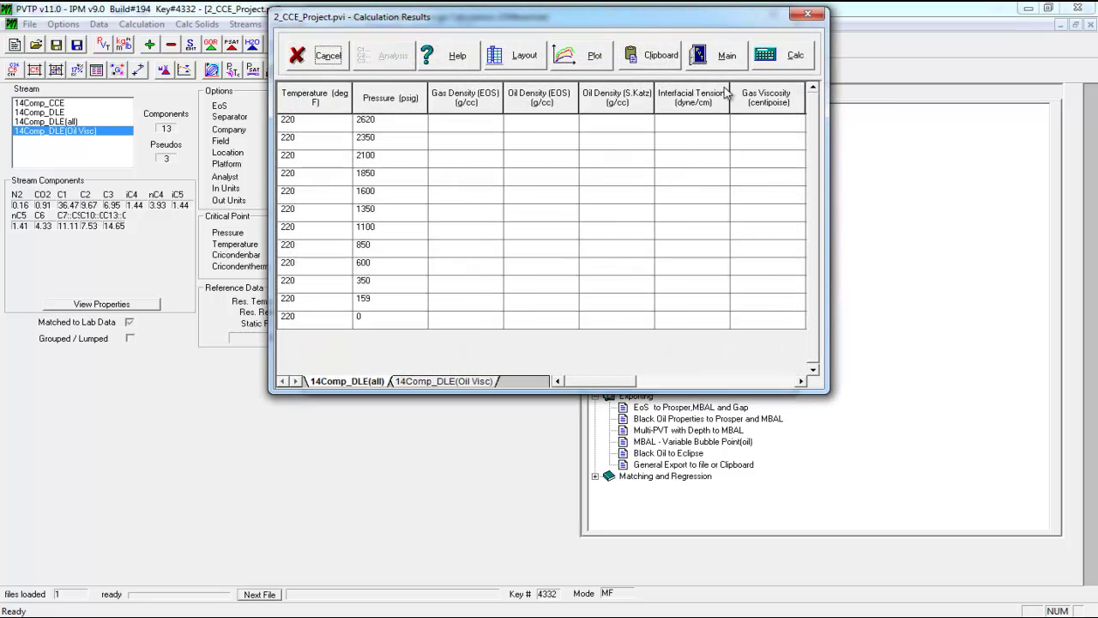
left_click(605, 239)
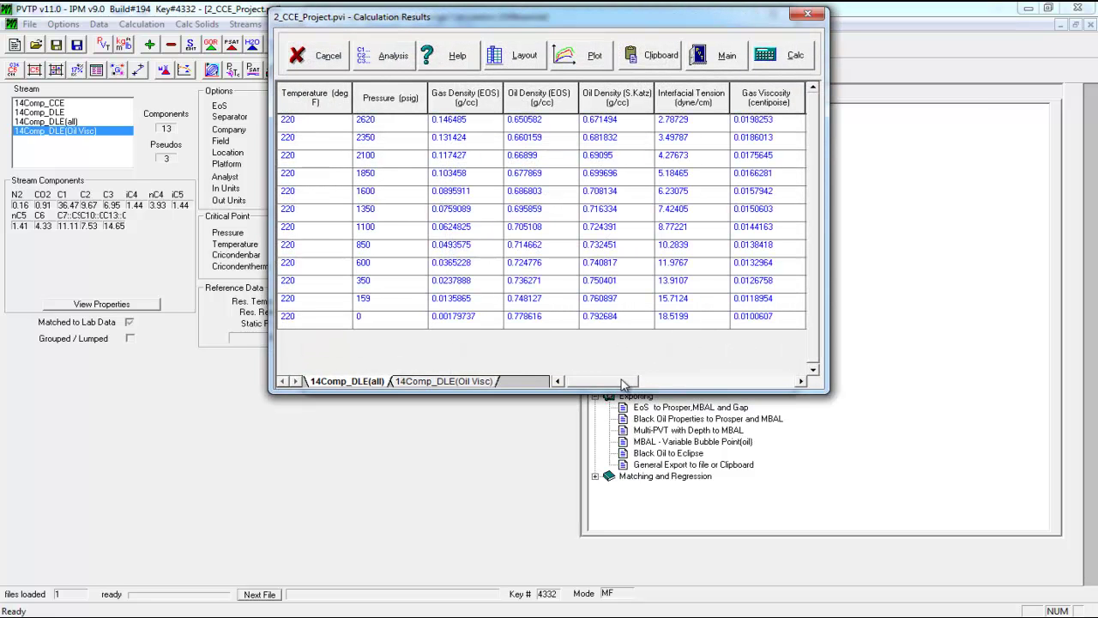
Copy the recalculated oil viscosity column of 14Comp_DLE(all) and paste it into L6:L17 of the Excel DLE sheet
left_click_drag(624, 381, 656, 380)
left_click_drag(674, 136, 677, 341)
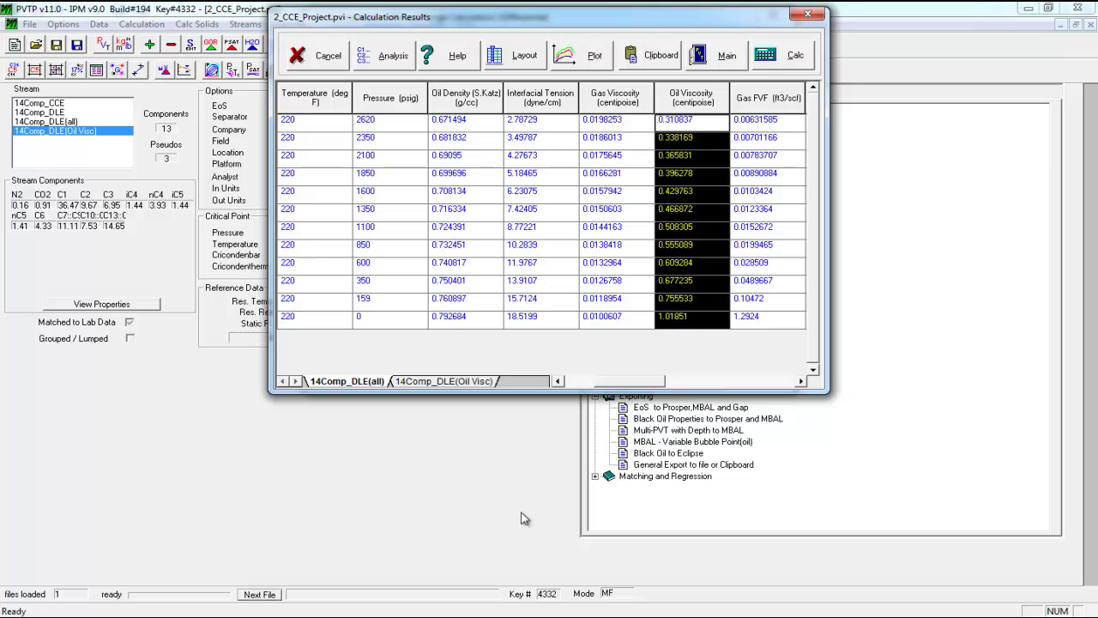
left_click(403, 616)
left_click(347, 580)
left_click_drag(589, 238, 588, 372)
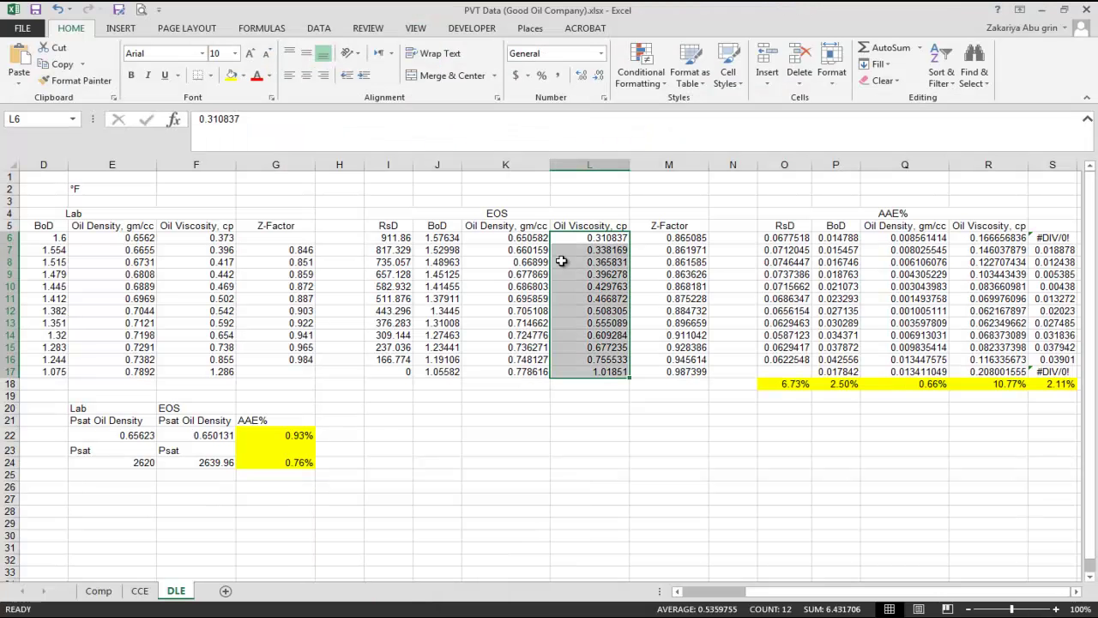
left_click(589, 241)
key("ctrl+v")
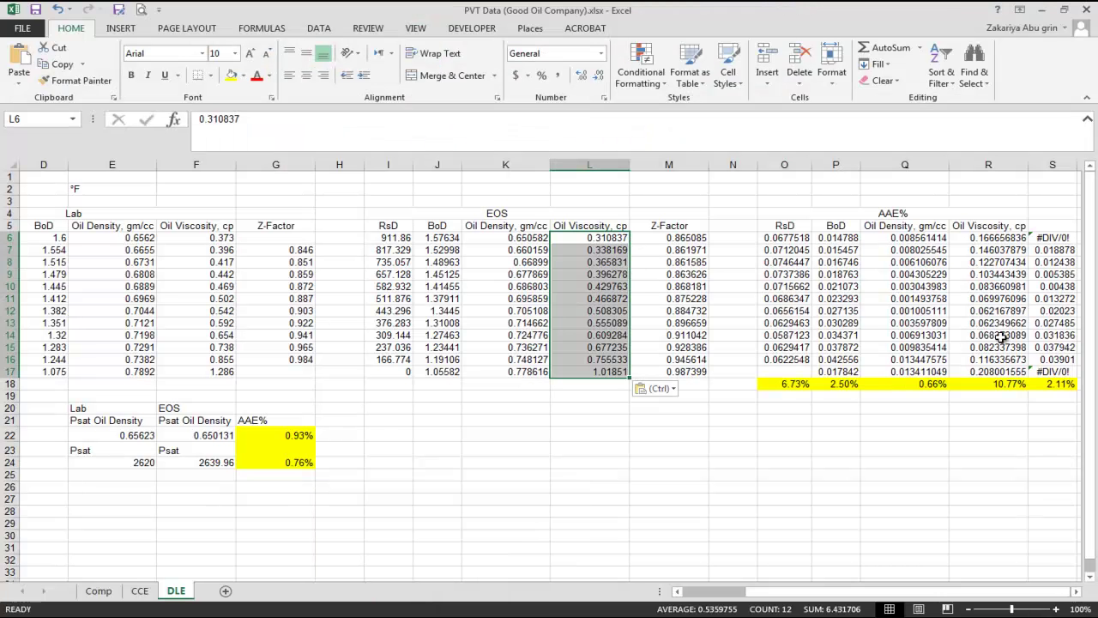
Switch to PVTP, close the differential liberation results and make 14Comp_DLE(all) the active stream
key("alt+Tab")
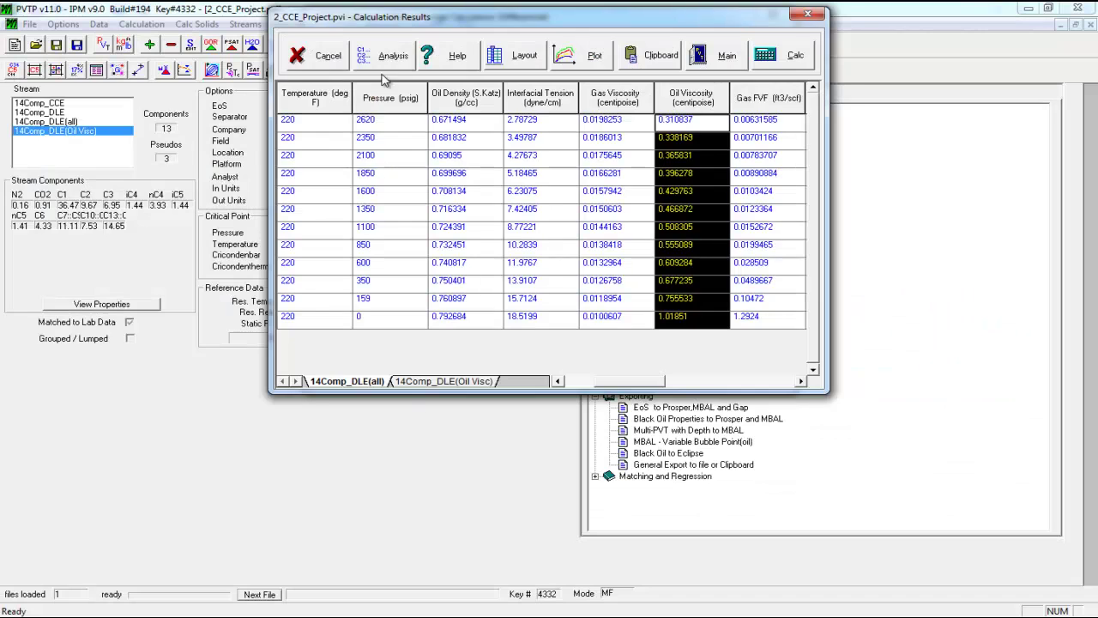
left_click(321, 54)
left_click(476, 50)
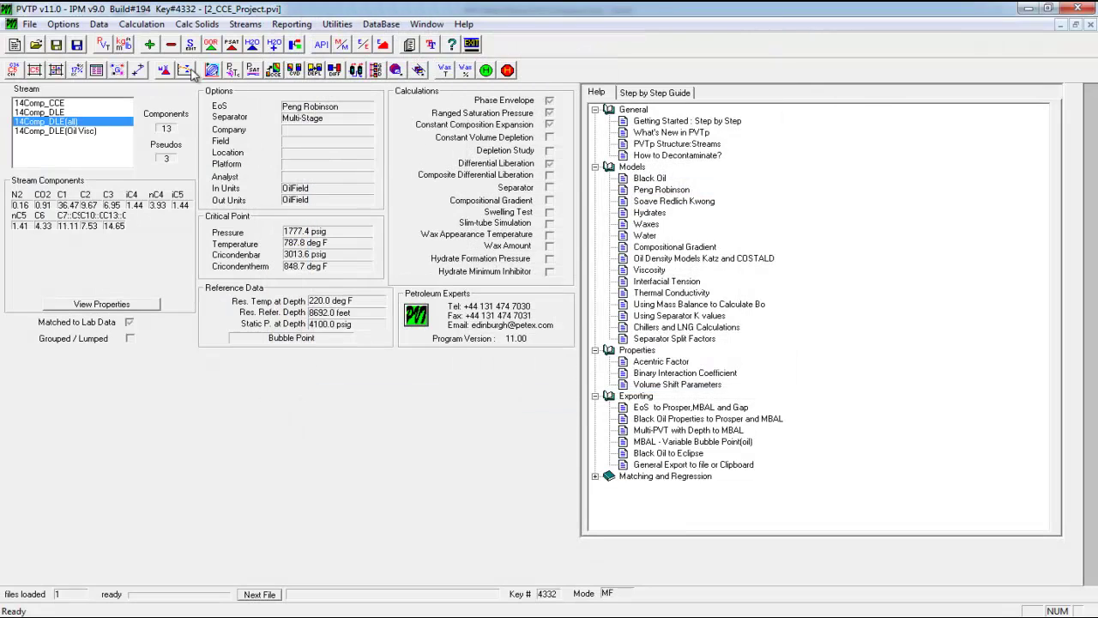
Set the oil viscosity correlation of 14Comp_DLE(all) to Little Kennedy in the match selection and open its regression setup
left_click(187, 69)
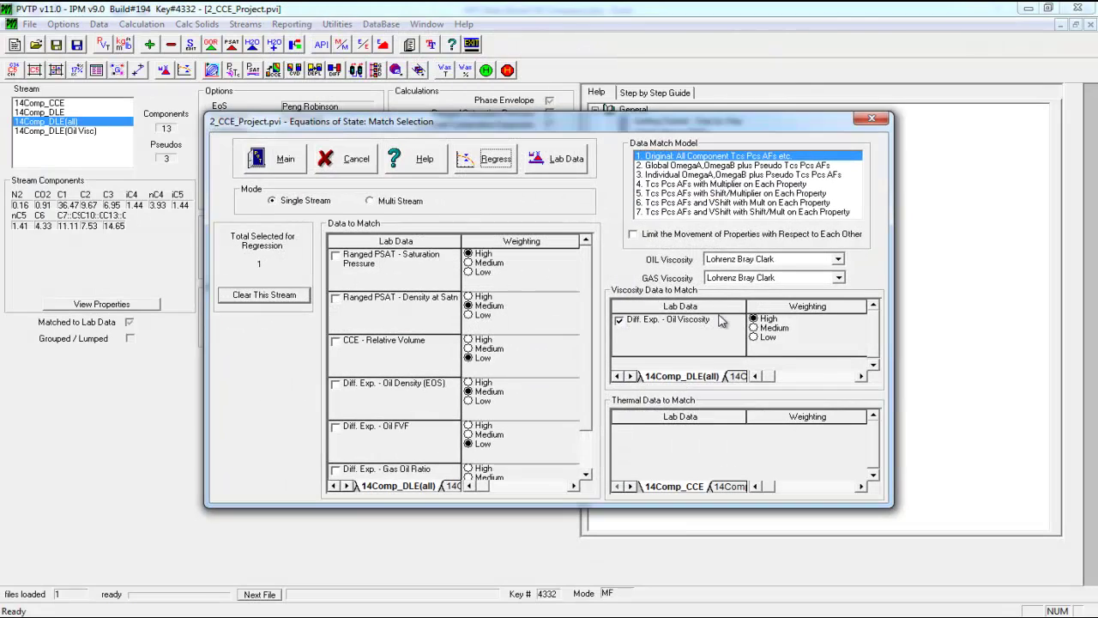
left_click(760, 260)
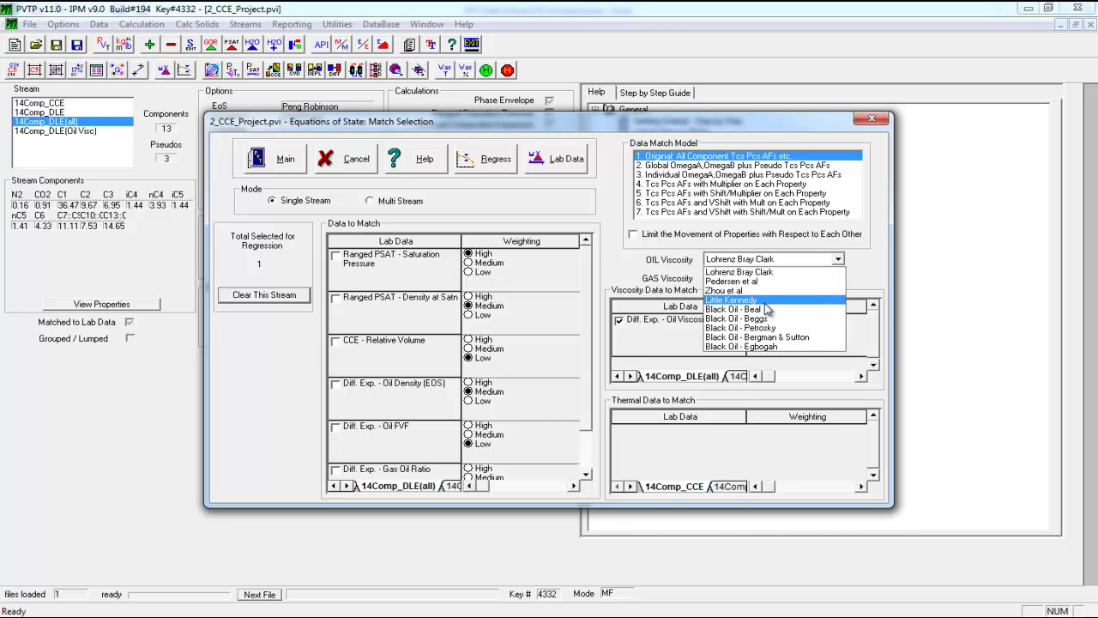
left_click(763, 302)
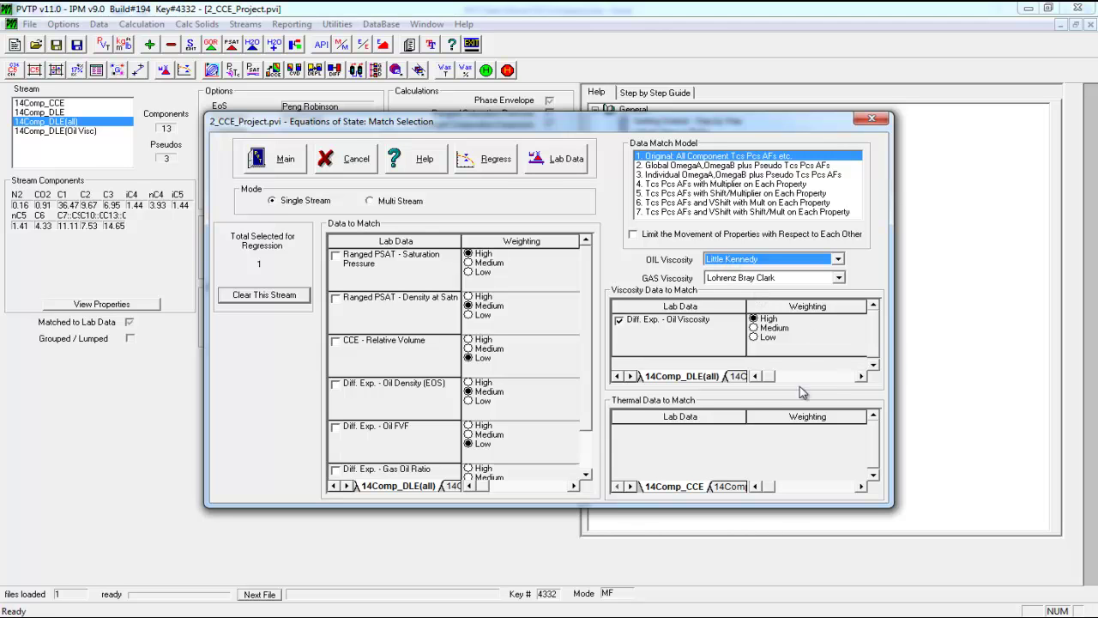
left_click(486, 159)
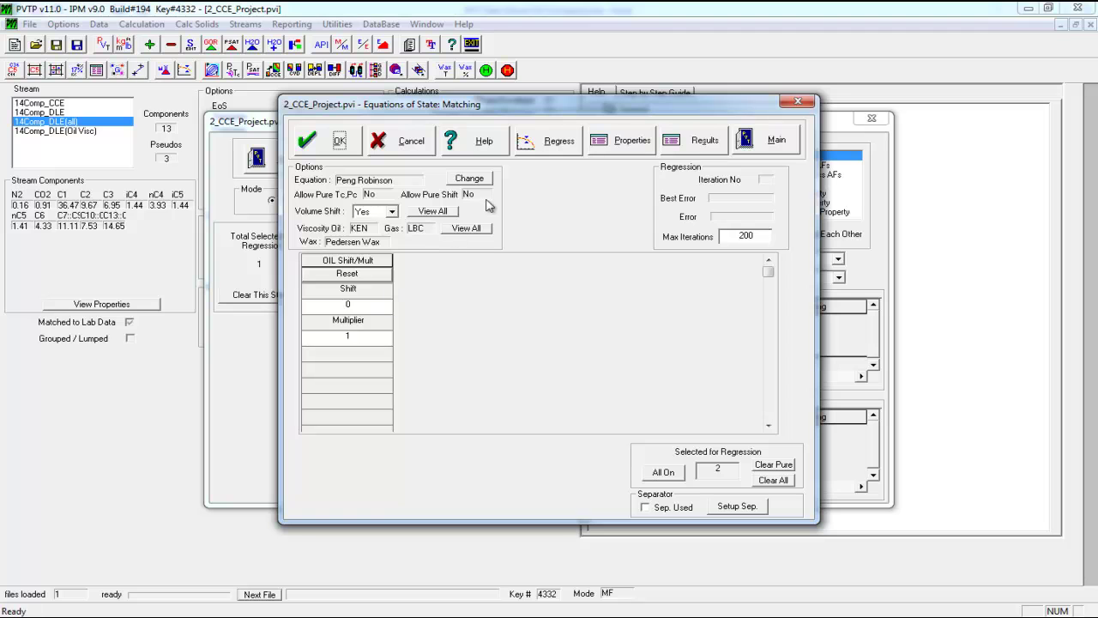
Run the Little Kennedy oil viscosity regression for 14Comp_DLE(all), save the regressed properties and return to the main screen
left_click(549, 142)
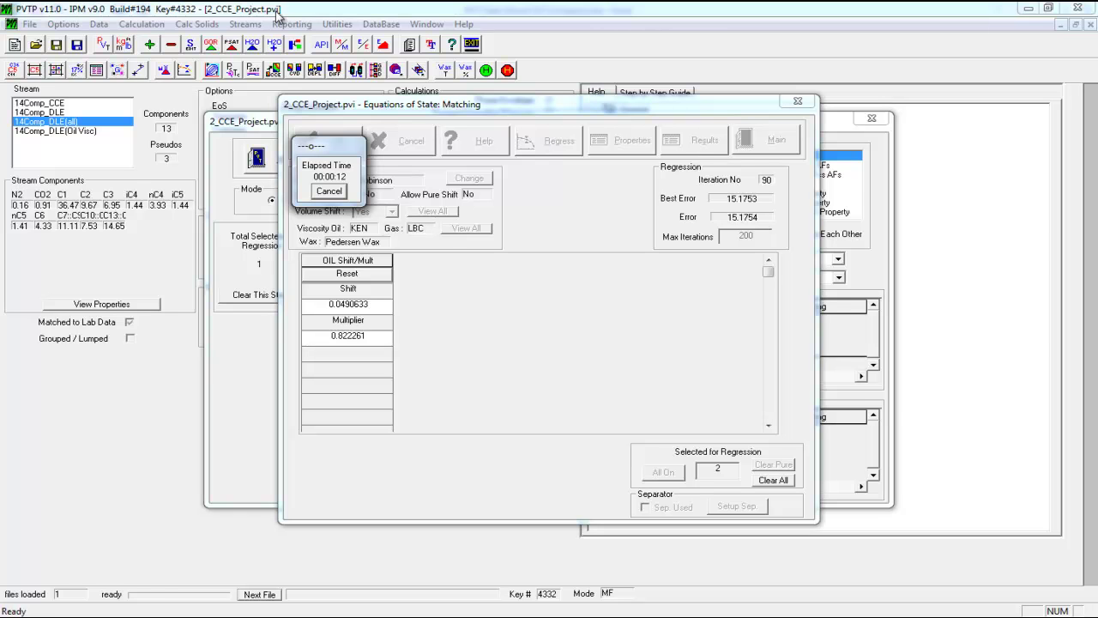
left_click_drag(746, 105, 459, 109)
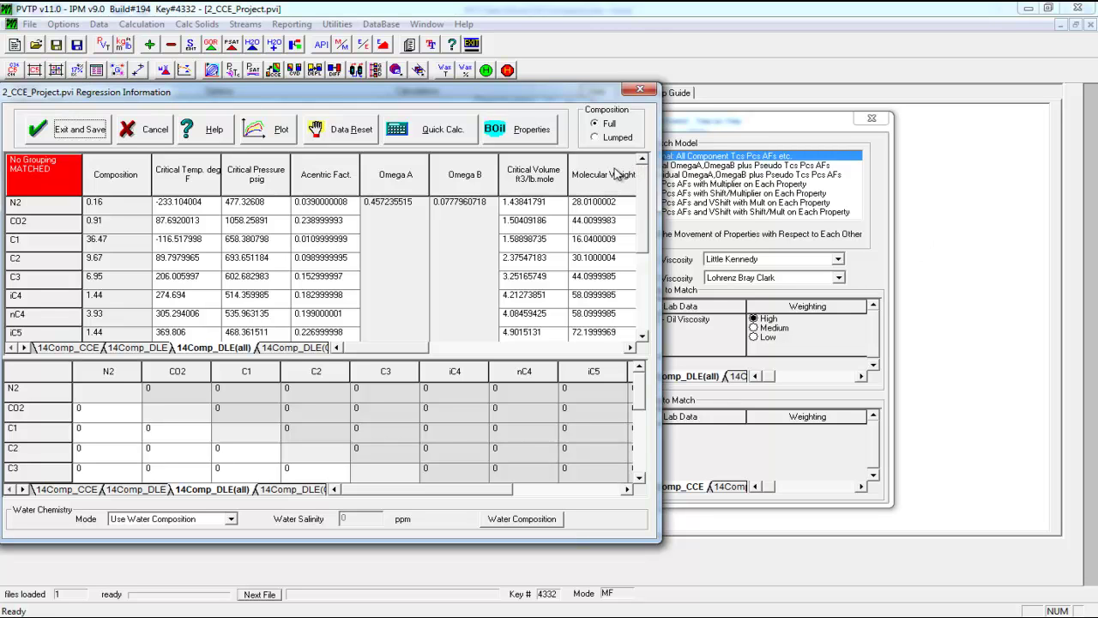
left_click_drag(464, 96, 697, 89)
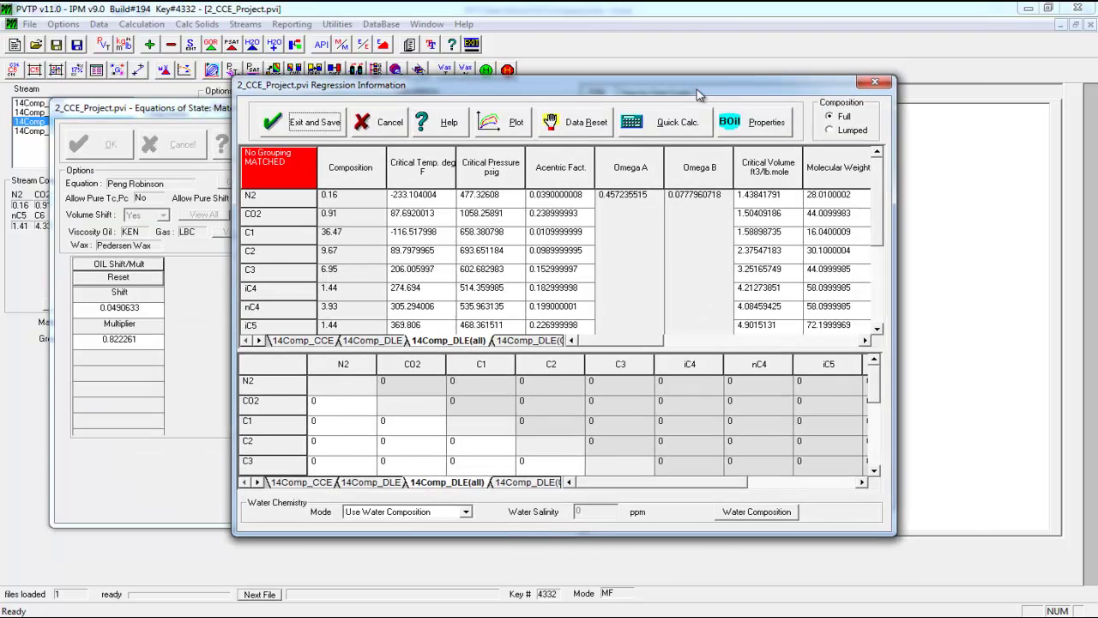
left_click(319, 122)
left_click(534, 143)
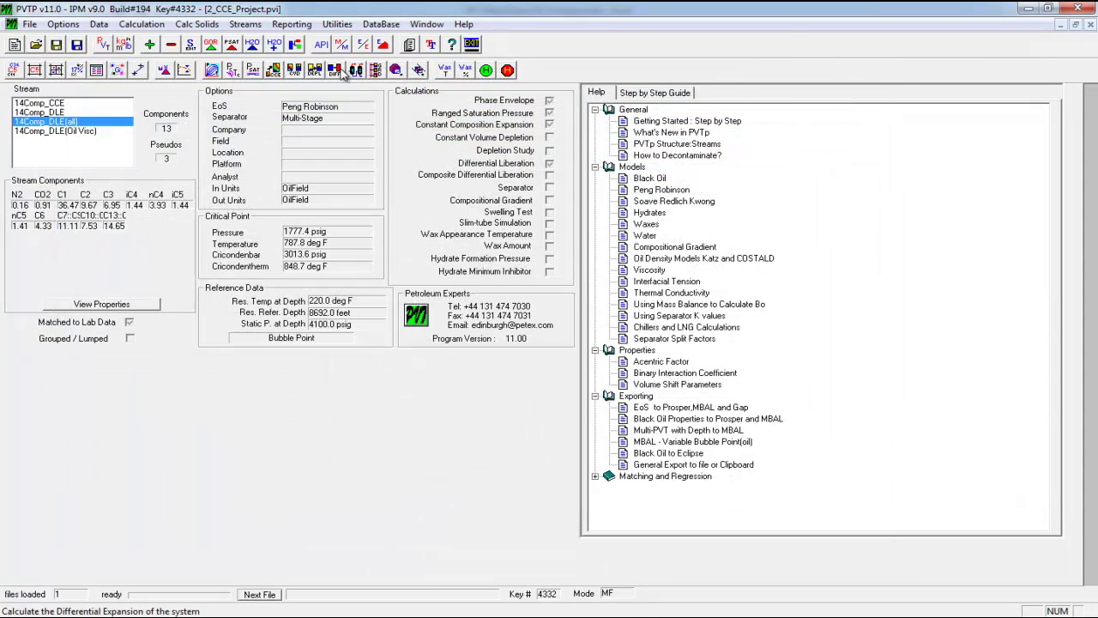
Recalculate the differential liberation for the 14Comp_DLE(all) and 14Comp_DLE(Oil Visc) streams with the regressed Little Kennedy viscosity
left_click(339, 70)
left_click(425, 48)
left_click(790, 64)
left_click(605, 241)
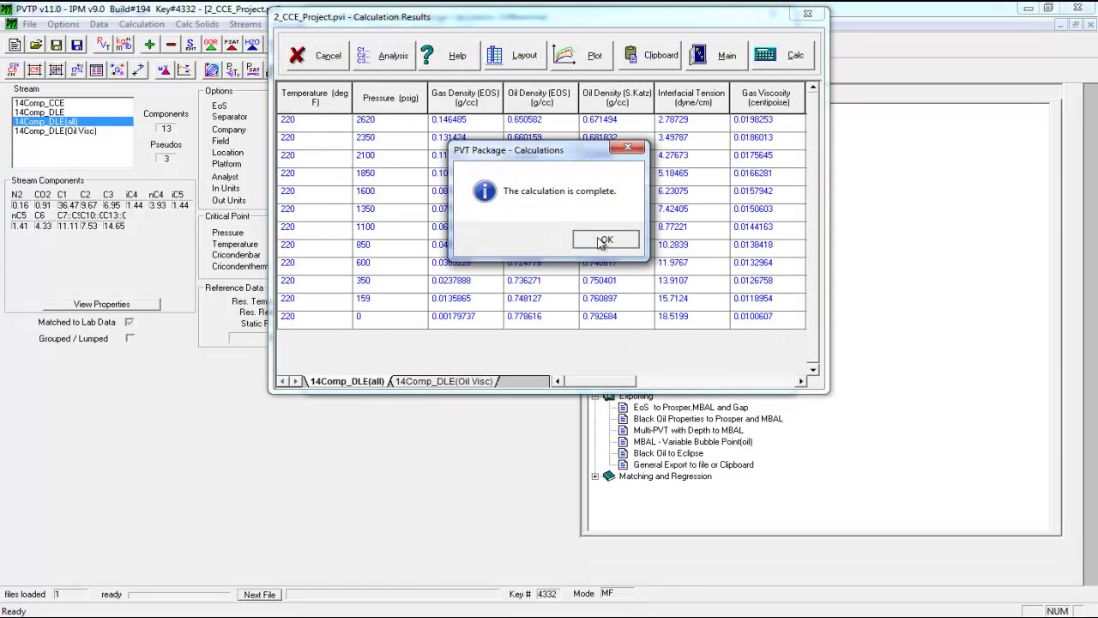
Copy the 14Comp_DLE(all) oil viscosity results and paste them into L6:L17 of the Excel DLE sheet
left_click(788, 383)
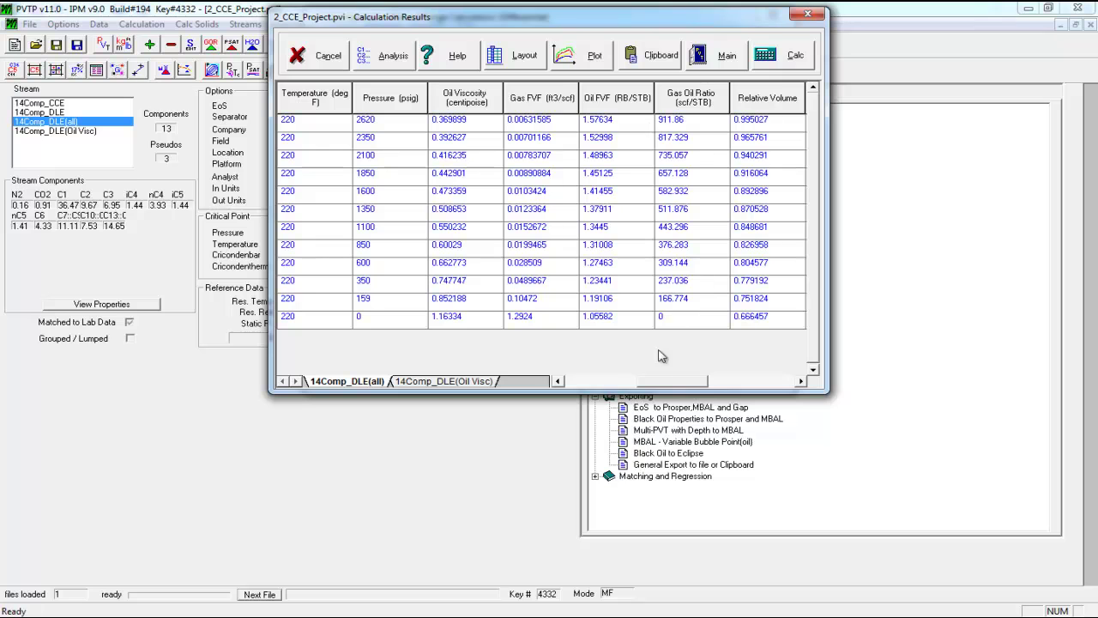
left_click_drag(674, 382, 632, 386)
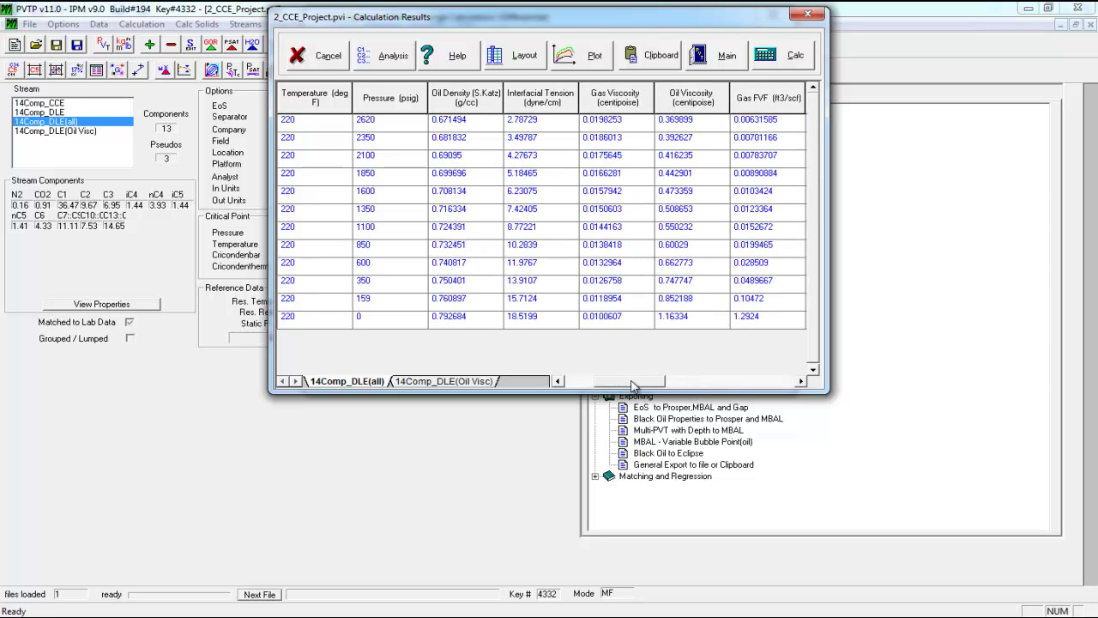
left_click_drag(692, 125, 689, 381)
key("ctrl+c")
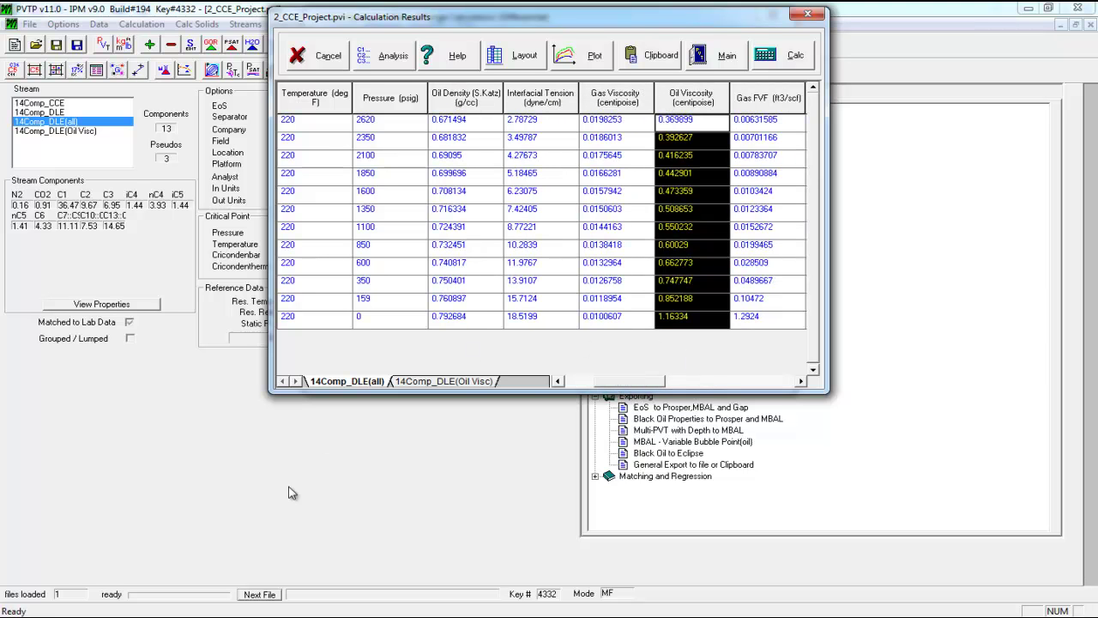
left_click(315, 527)
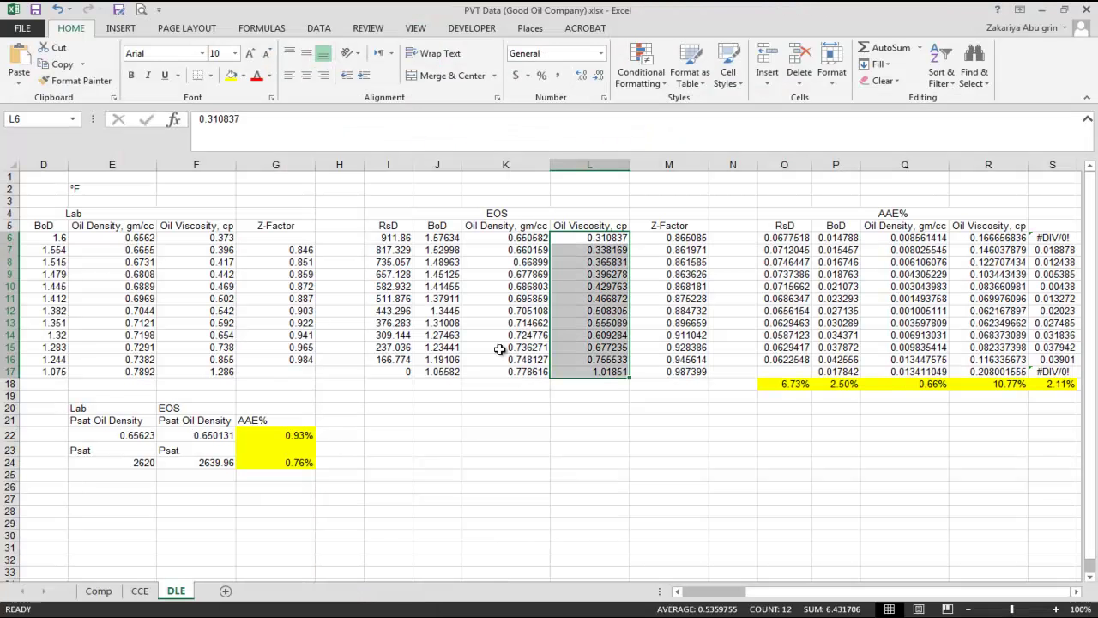
key("ctrl+v")
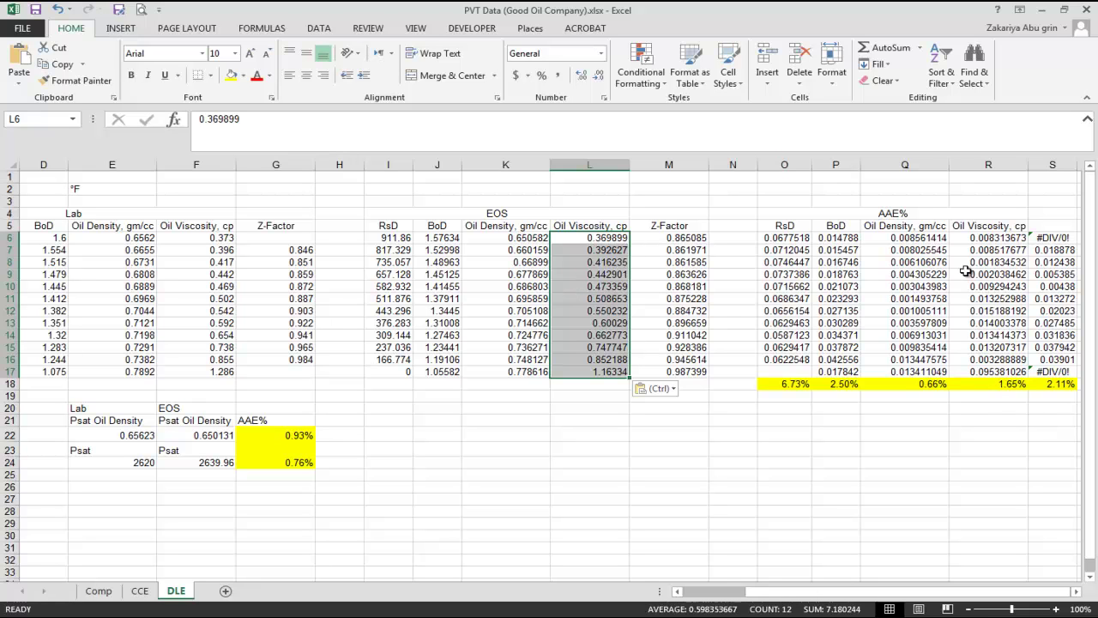
Try to transfer the EOS oil density column from the PVTP results to K6:K17 of the Excel DLE sheet
key("alt+Tab")
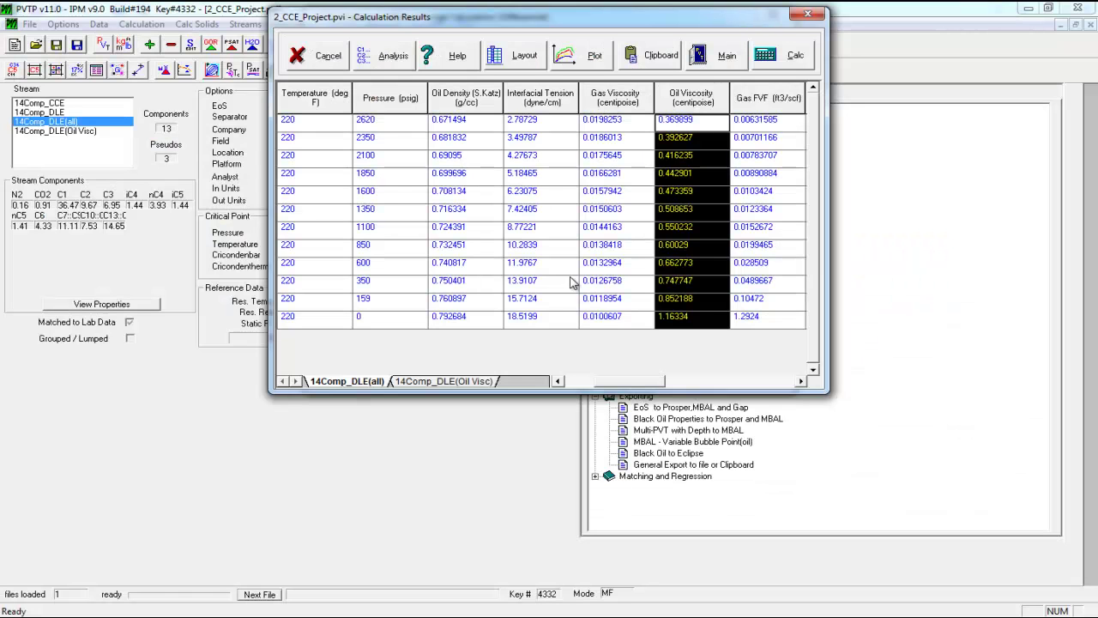
left_click_drag(613, 384, 549, 383)
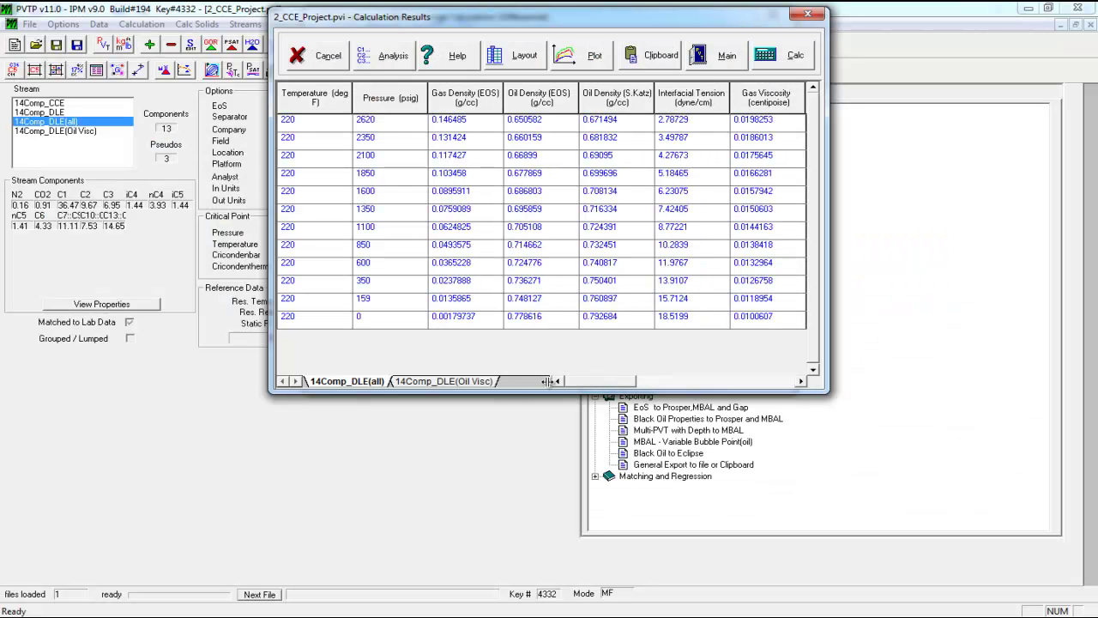
left_click(552, 121)
key("ctrl+v")
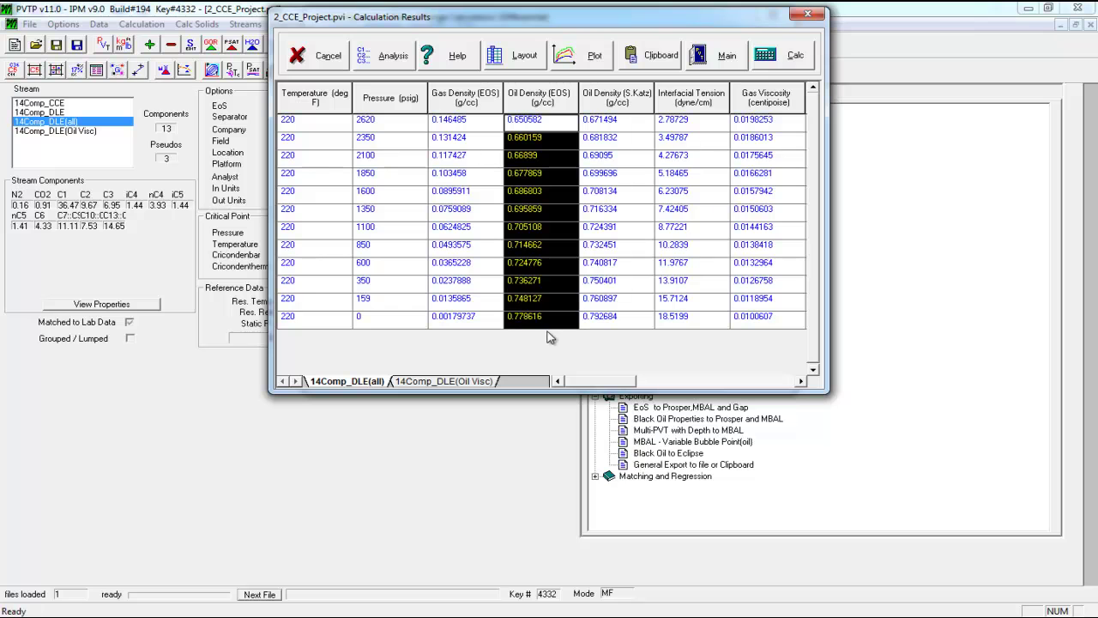
mouse_move(399, 614)
left_click(313, 541)
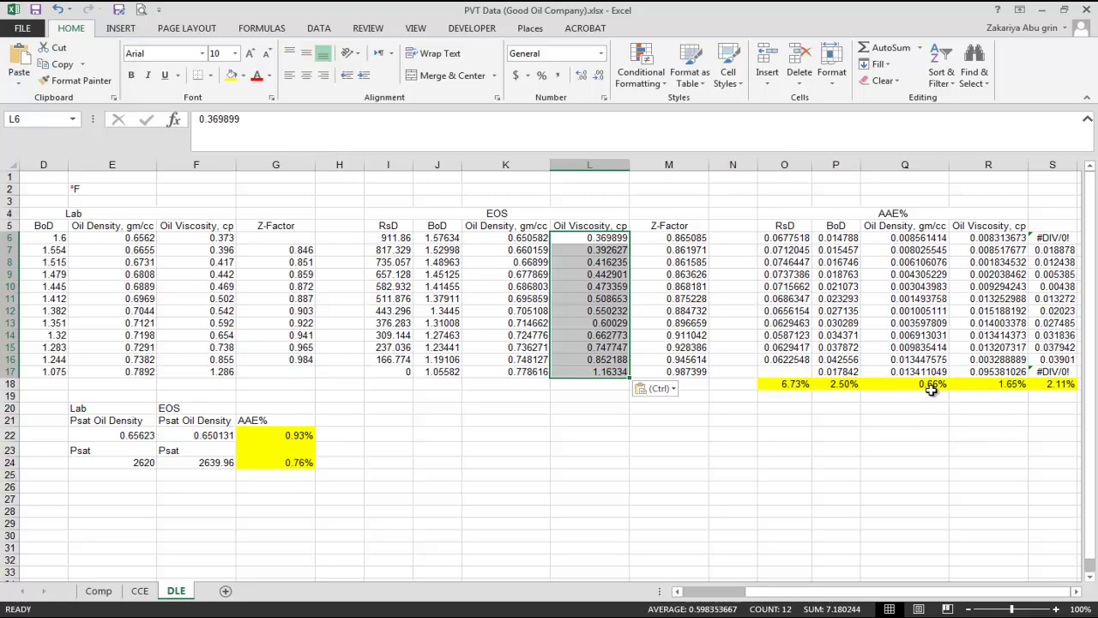
left_click(495, 241)
key("ctrl+v")
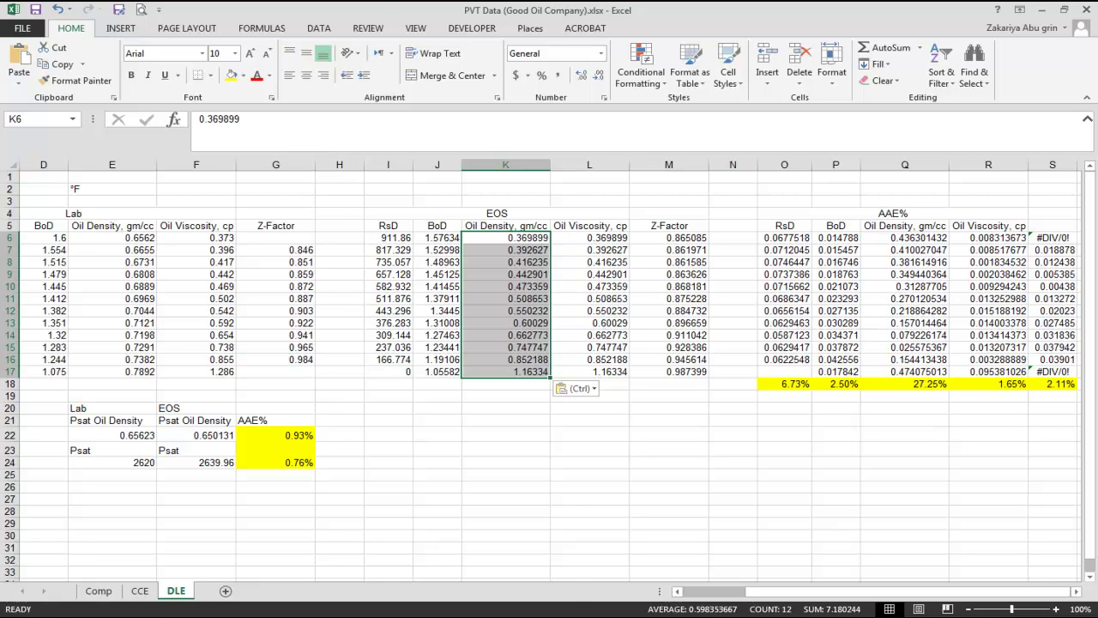
Try to transfer the oil FVF column from the PVTP results to the EOS BoD cells J6:J17 in Excel
left_click(399, 616)
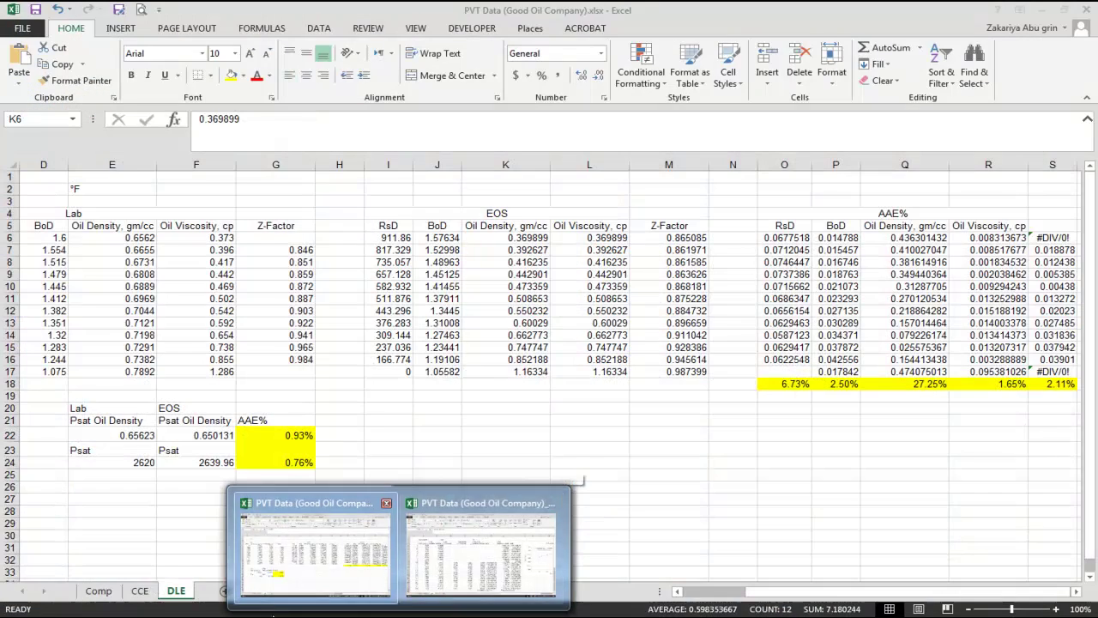
left_click(365, 616)
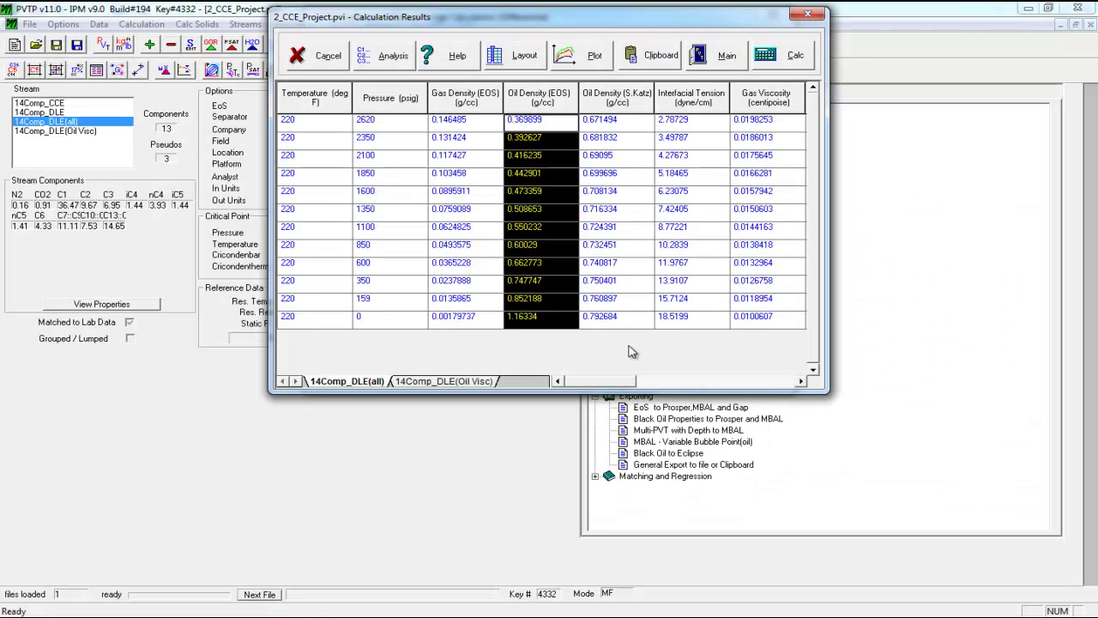
left_click_drag(625, 386, 656, 390)
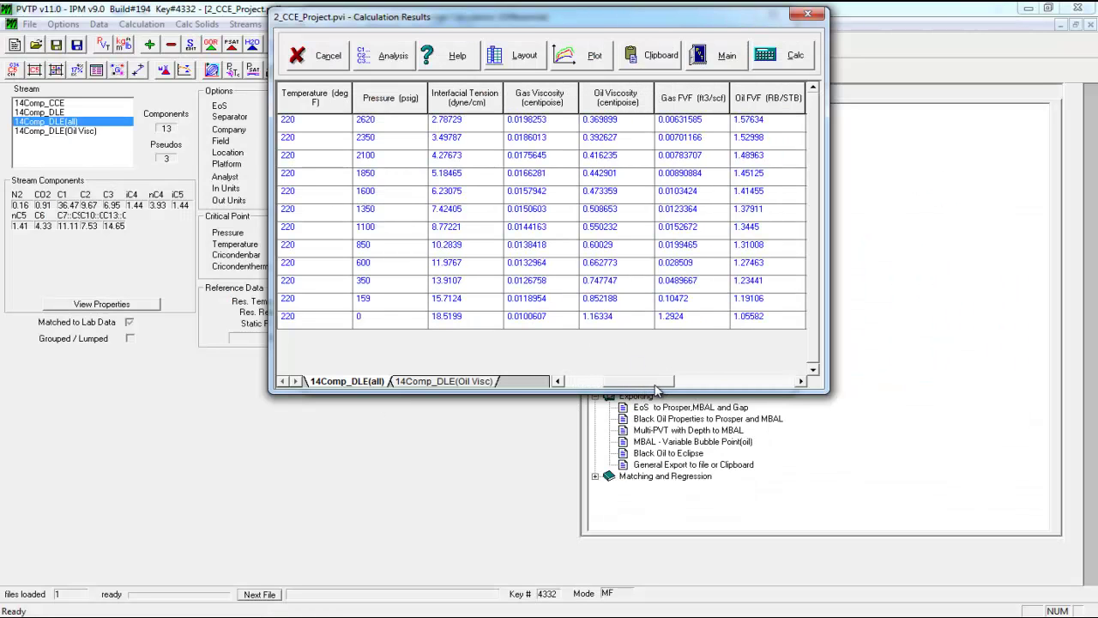
left_click_drag(775, 129, 747, 319)
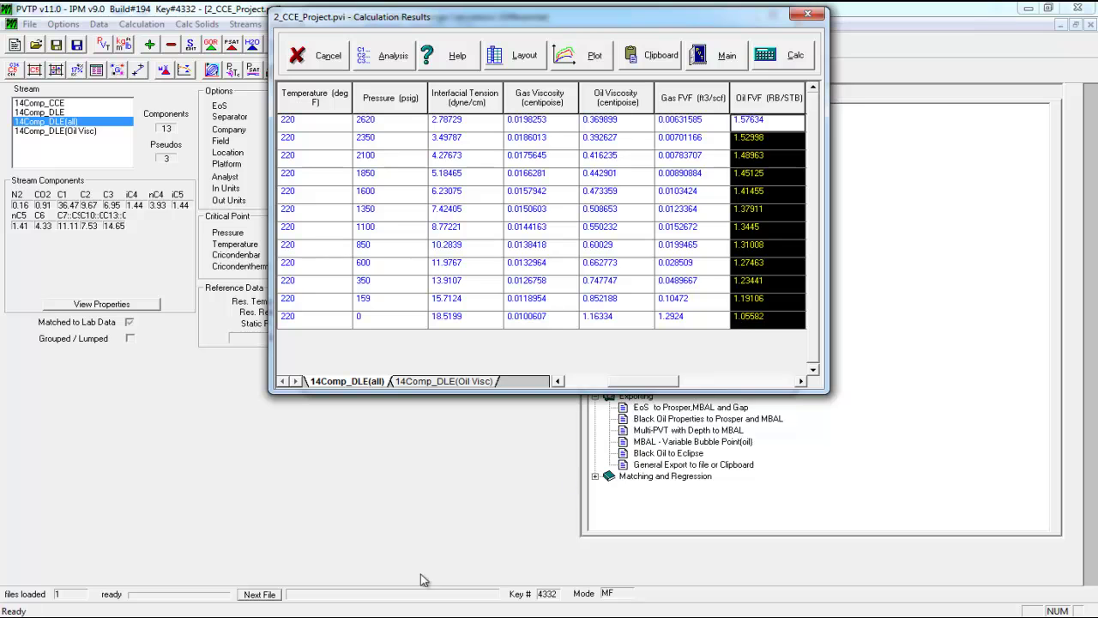
mouse_move(398, 614)
left_click(484, 540)
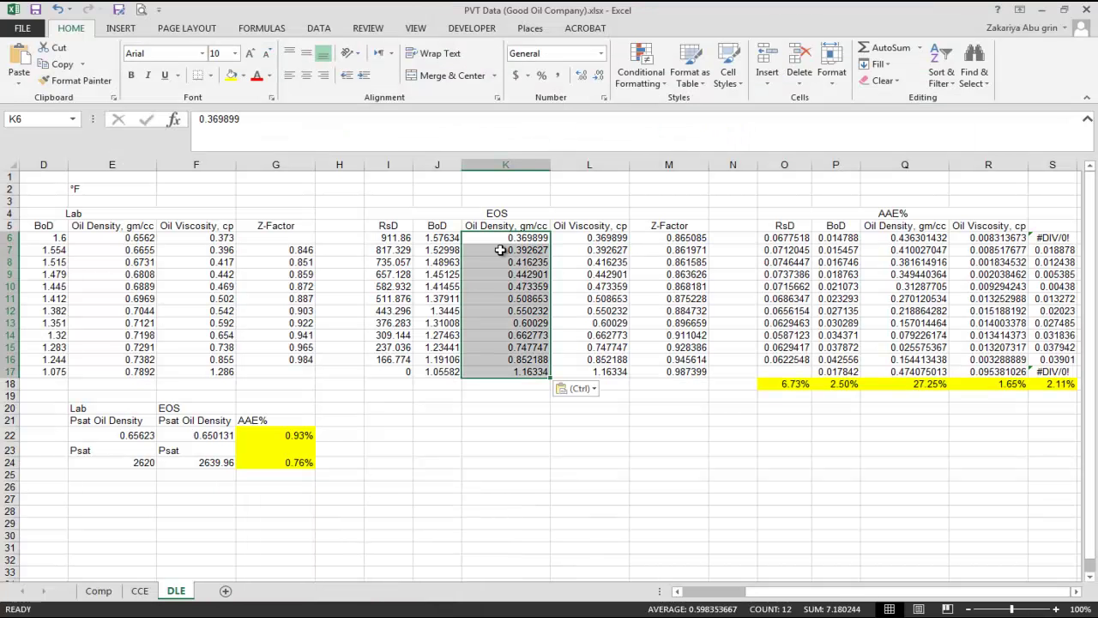
left_click(570, 238)
left_click(478, 241)
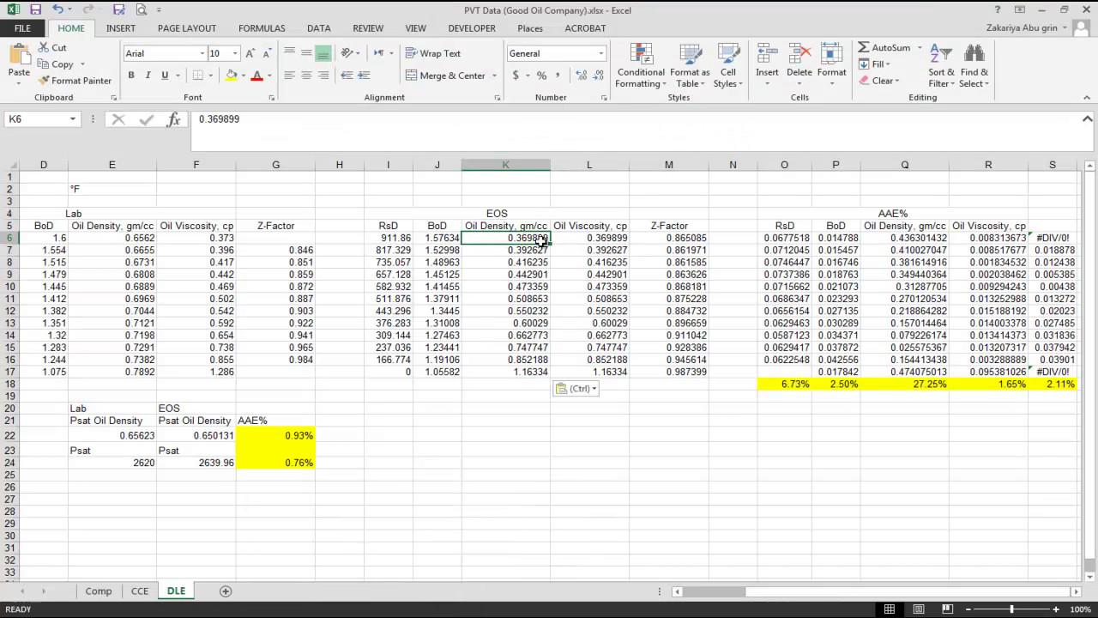
left_click(362, 616)
left_click(398, 616)
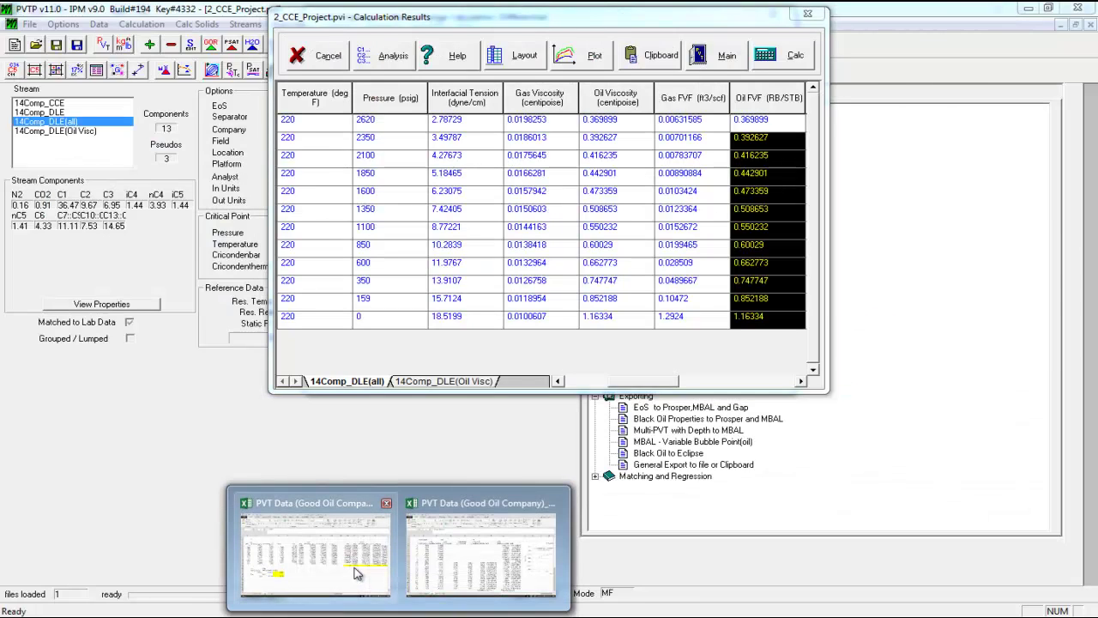
left_click(357, 573)
key("ctrl+v")
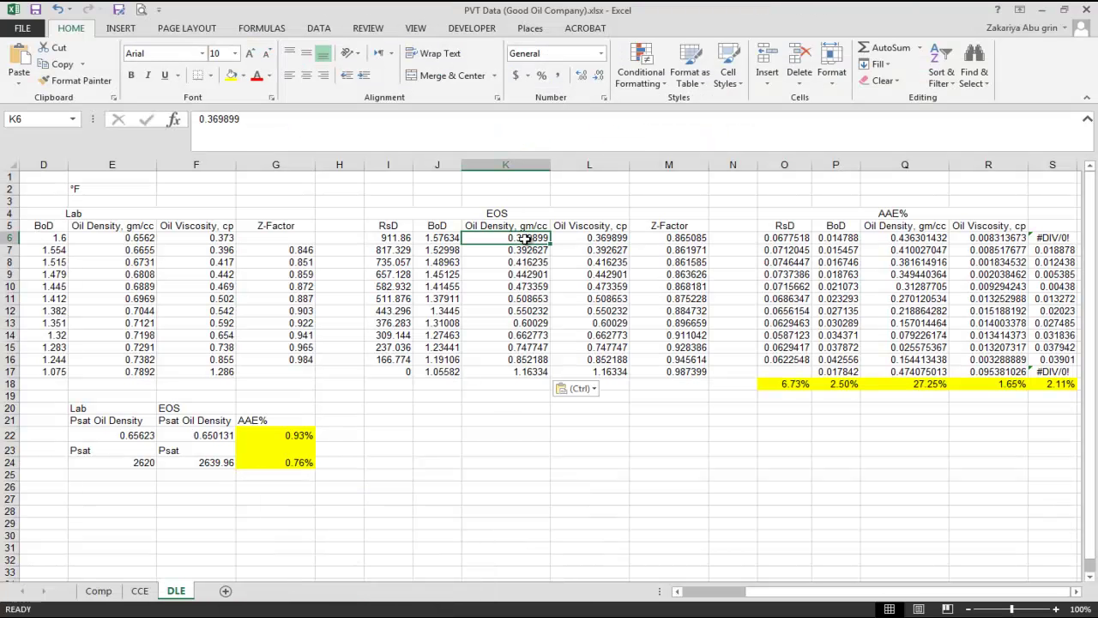
left_click(439, 238)
key("ctrl+v")
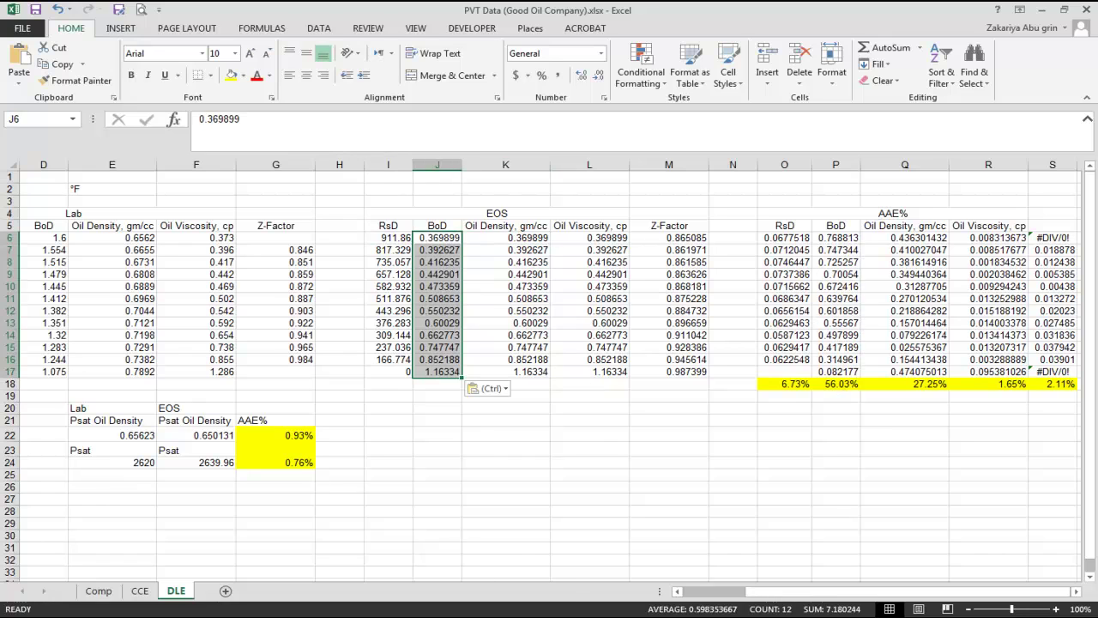
Copy the gas oil ratio column from the PVTP results and paste it into the EOS RsD cells I6:I17 in Excel
mouse_move(461, 549)
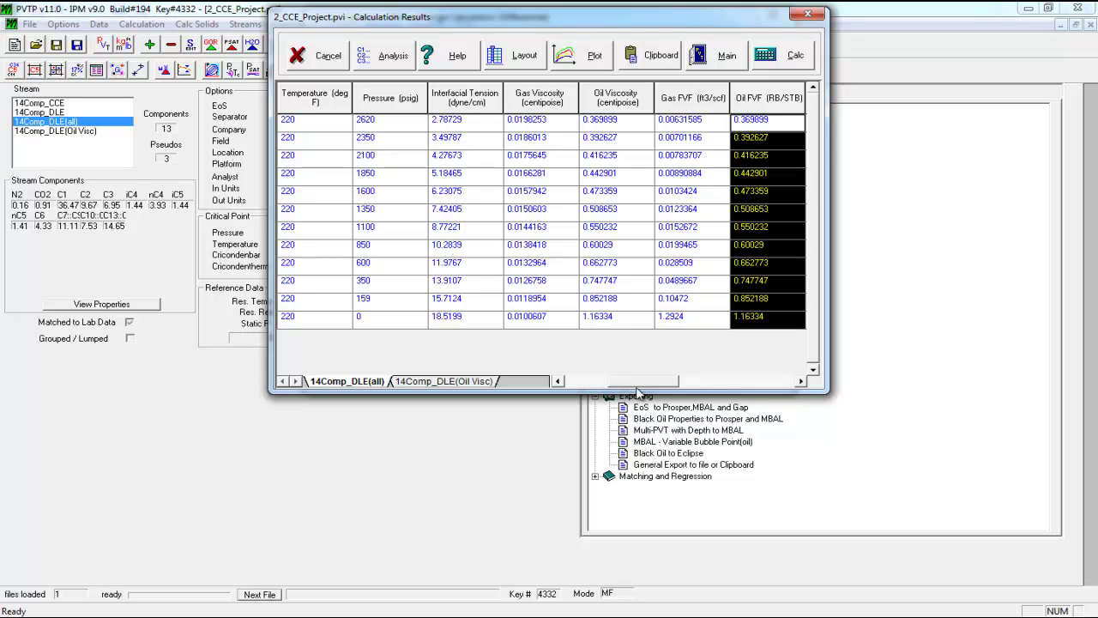
left_click_drag(649, 383, 669, 382)
left_click_drag(760, 133, 757, 321)
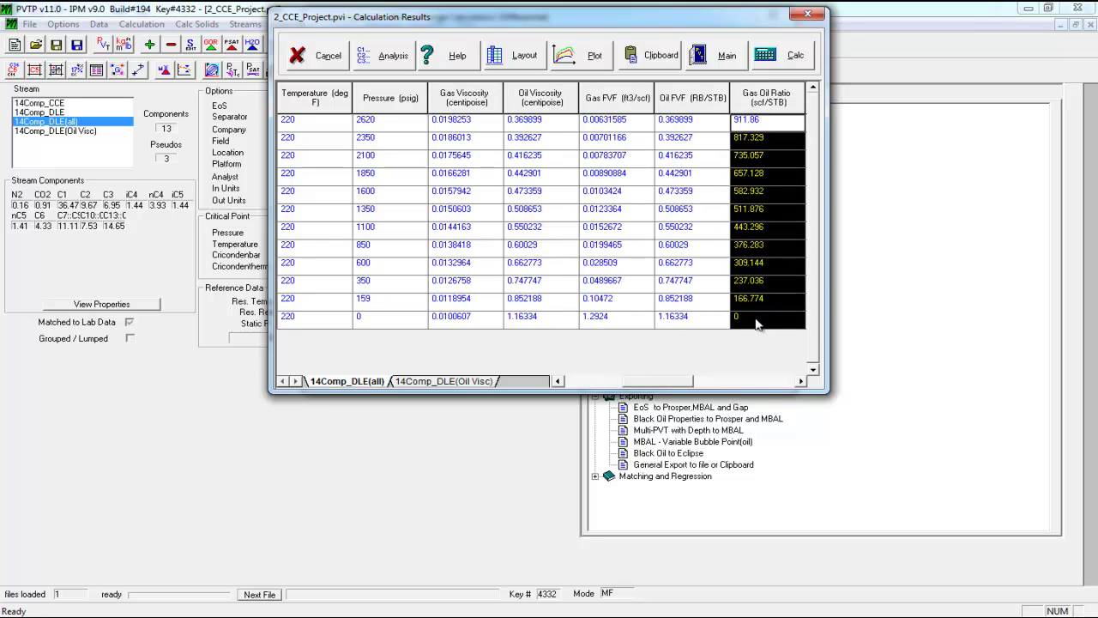
left_click(395, 614)
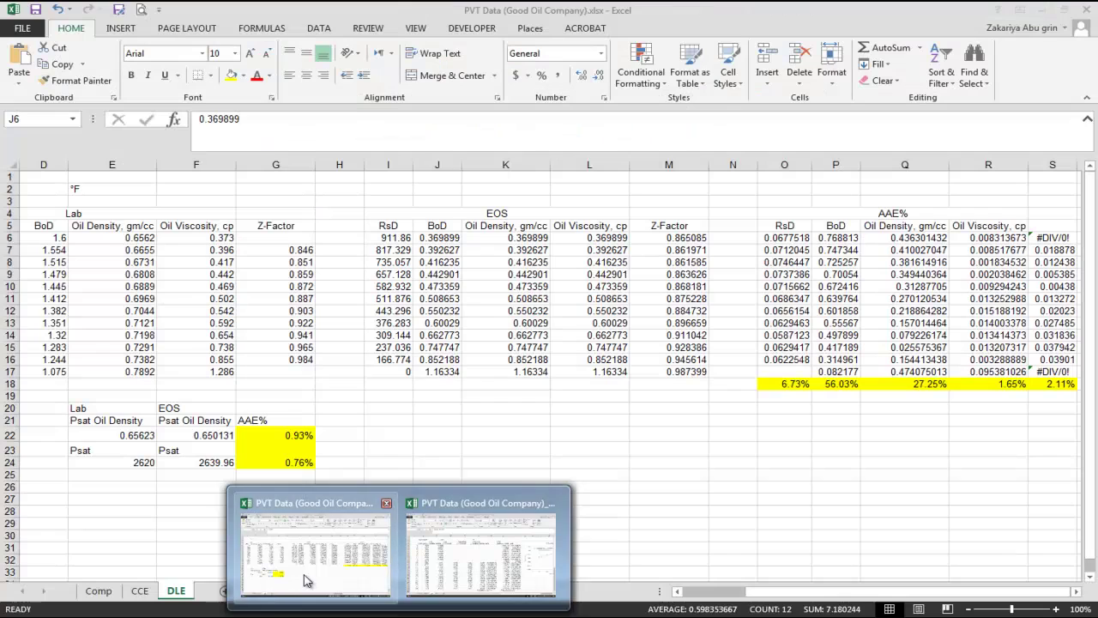
left_click(328, 589)
left_click(403, 249)
left_click(399, 238)
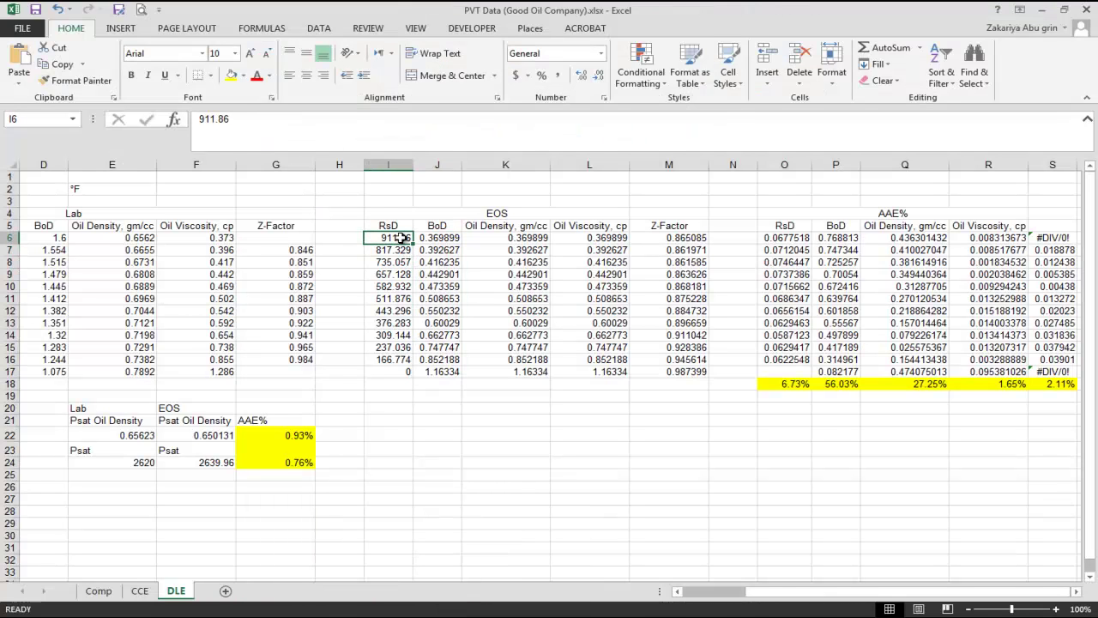
type("911.86 817.329 735.057 657.128 582.932 511.876 443.296 376.283 309.144 237.036 166.774 0")
key("ctrl")
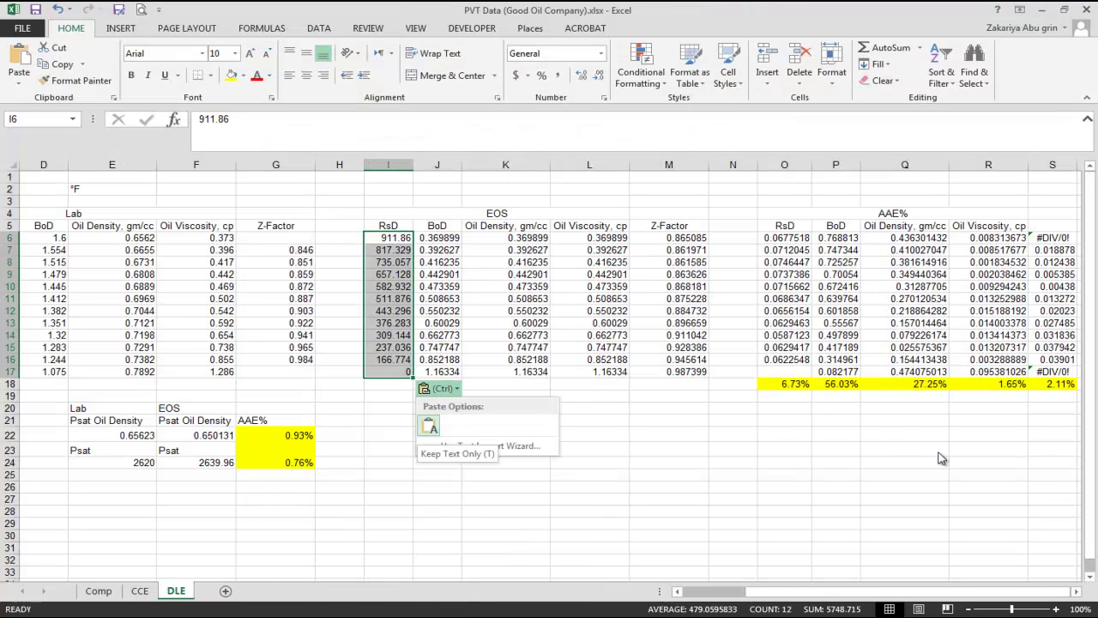
key("Escape")
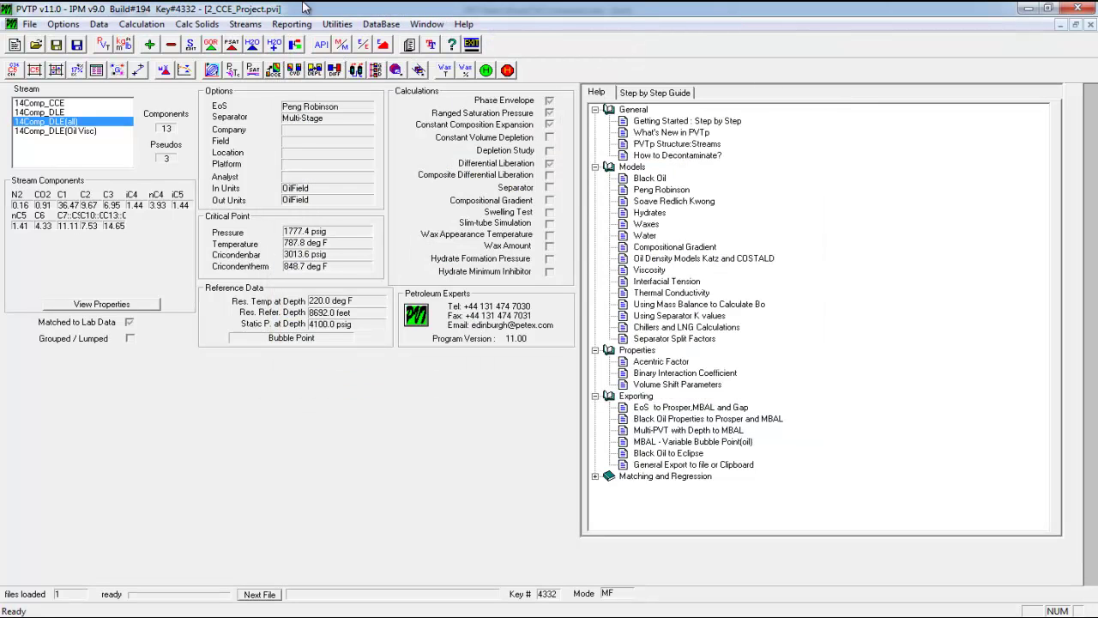
Reopen the 14Comp_DLE(all) regression setup to review the oil viscosity shift and multiplier, and return to the main screen
left_click(185, 71)
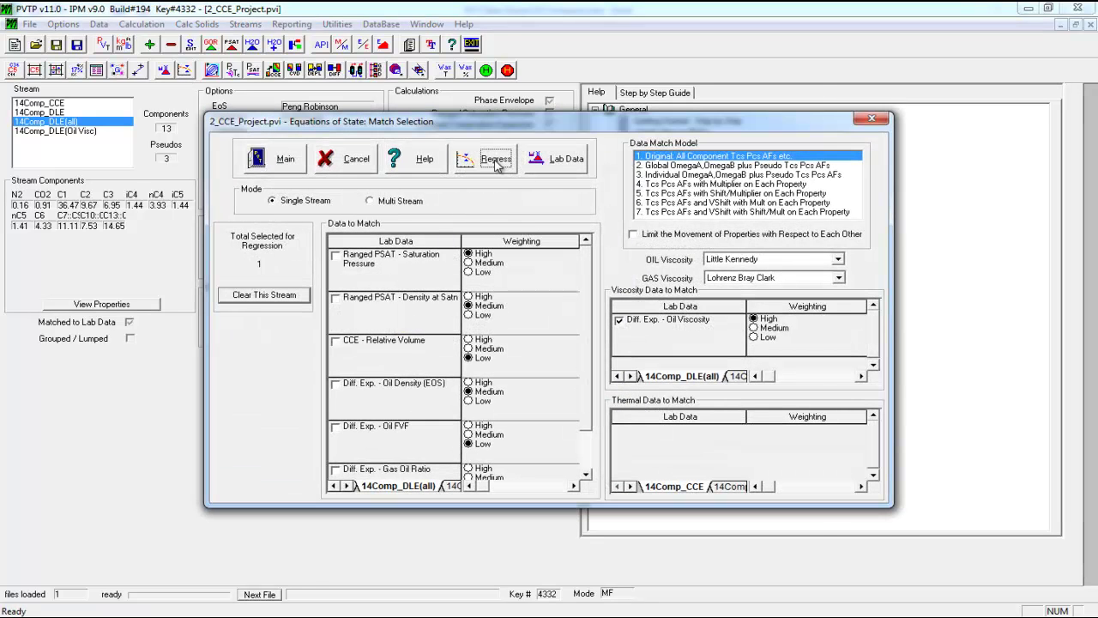
left_click(497, 163)
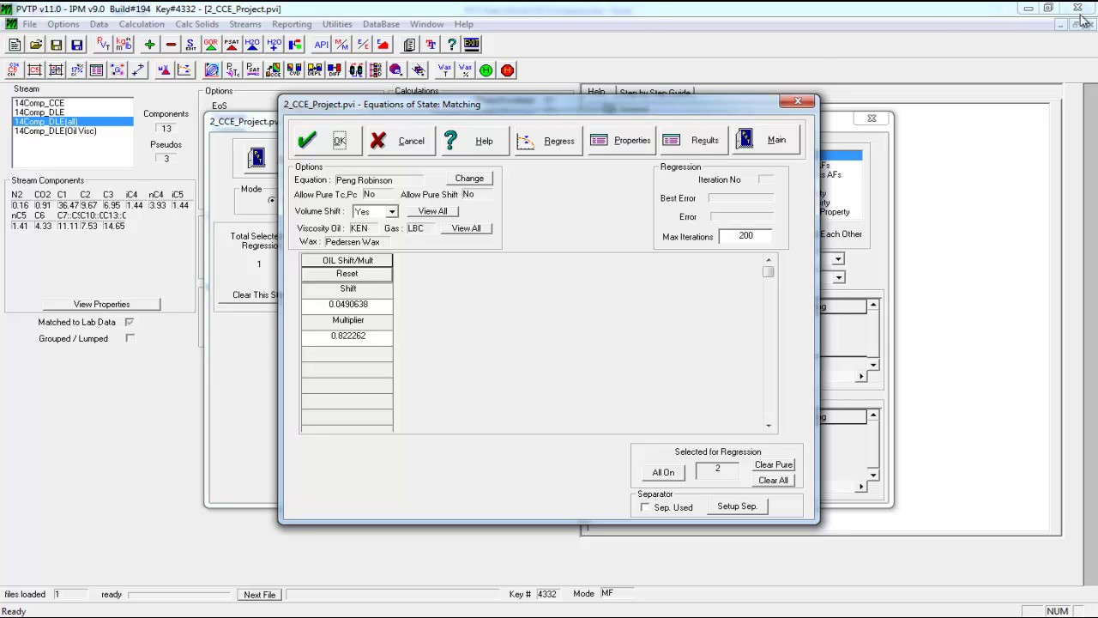
left_click(798, 102)
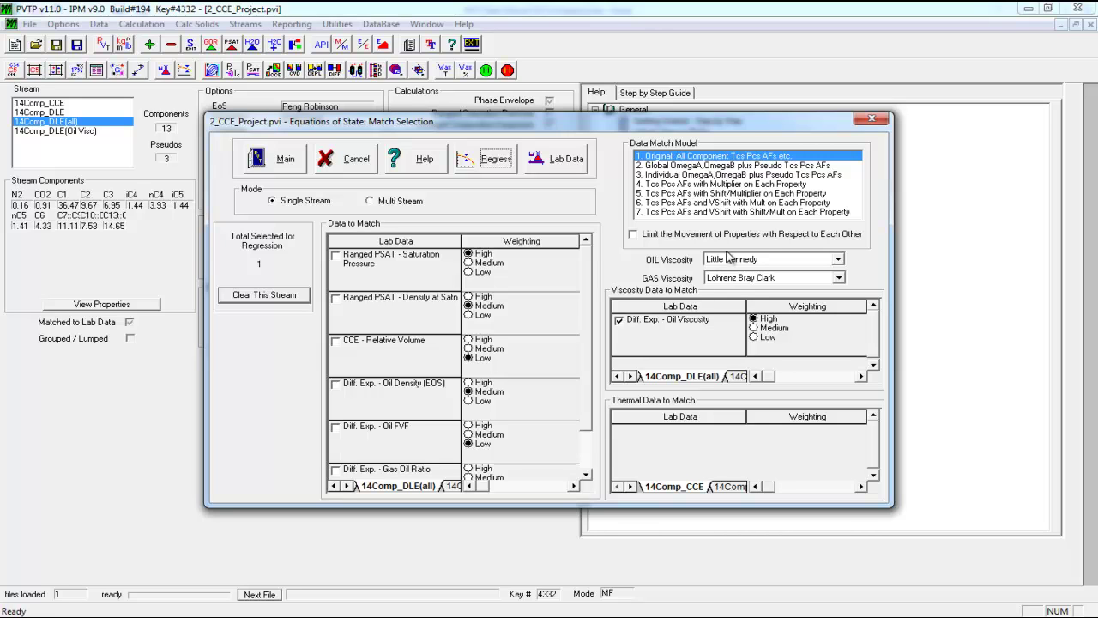
left_click(254, 174)
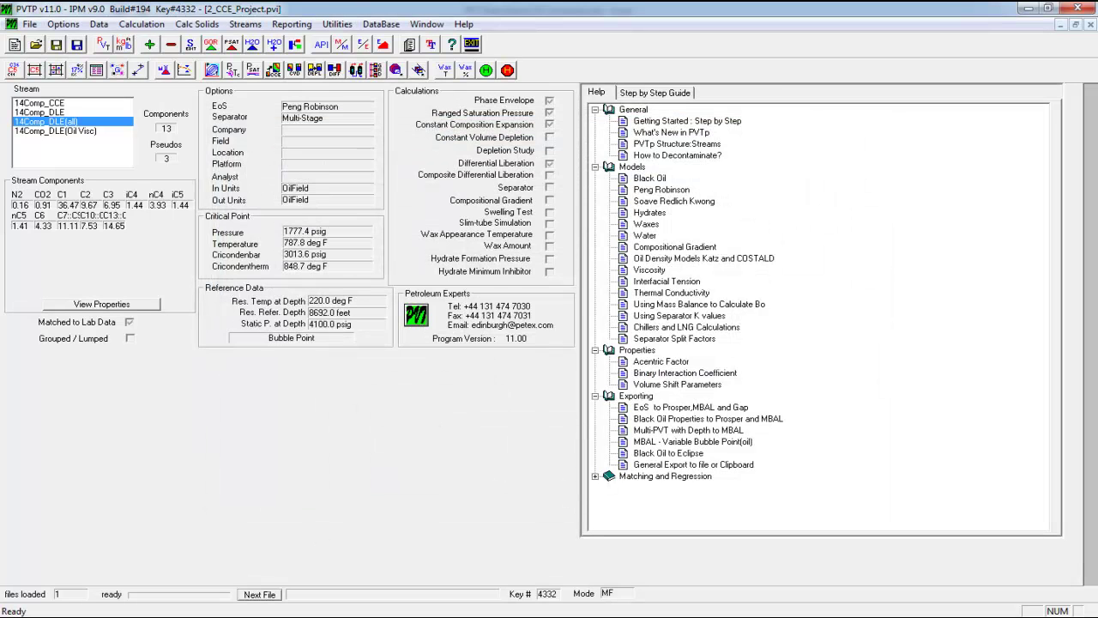